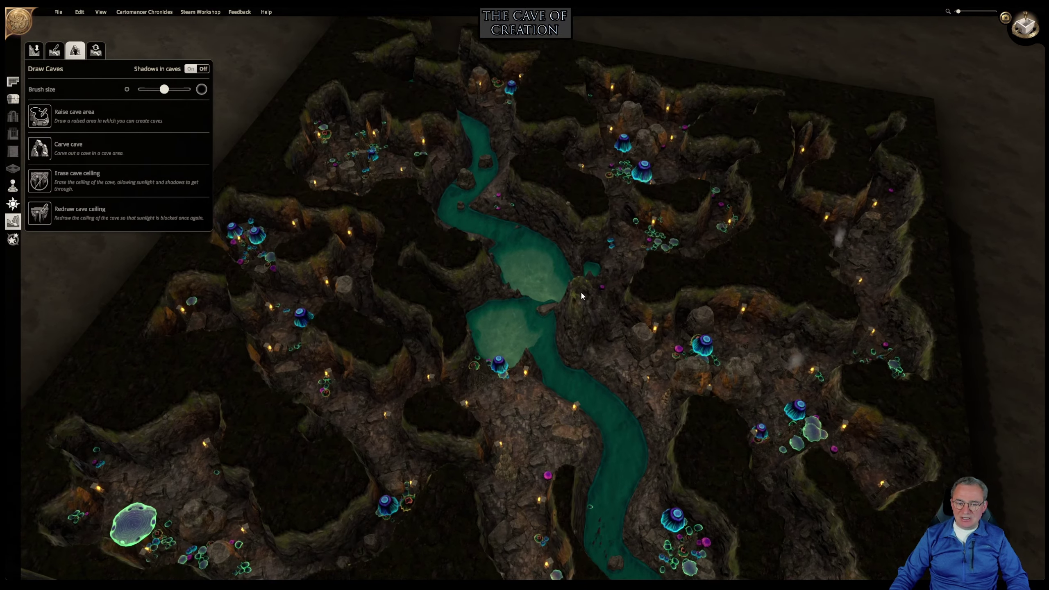
Open the map's lighting controls with the detailed light colour and level settings shown.
scroll(581, 290, "up", 5)
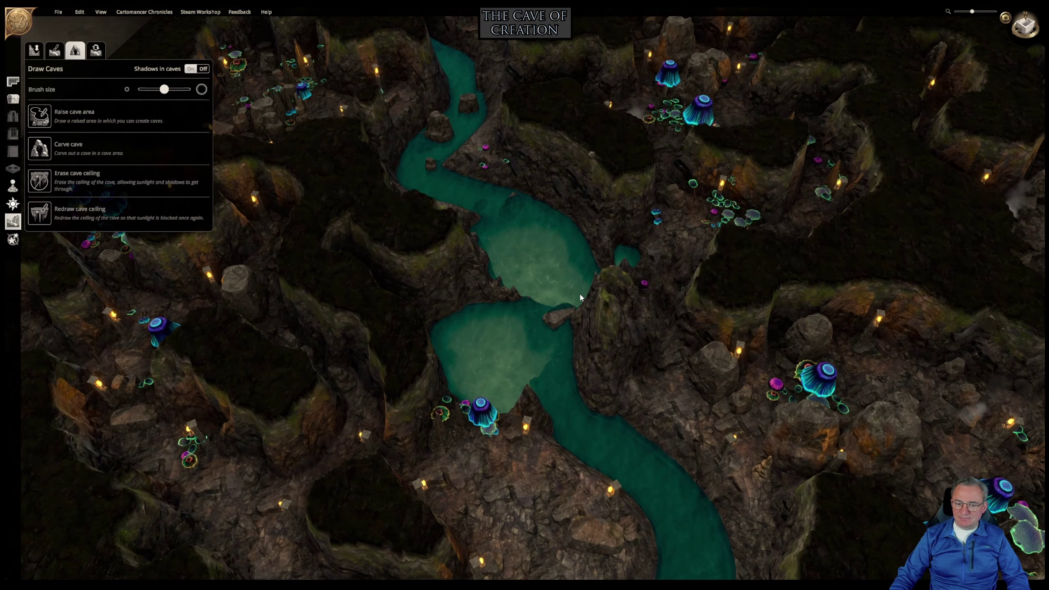
scroll(580, 294, "up", 1)
right_click_drag(758, 284, 837, 273)
right_click_drag(655, 298, 640, 464)
right_click_drag(495, 365, 602, 363)
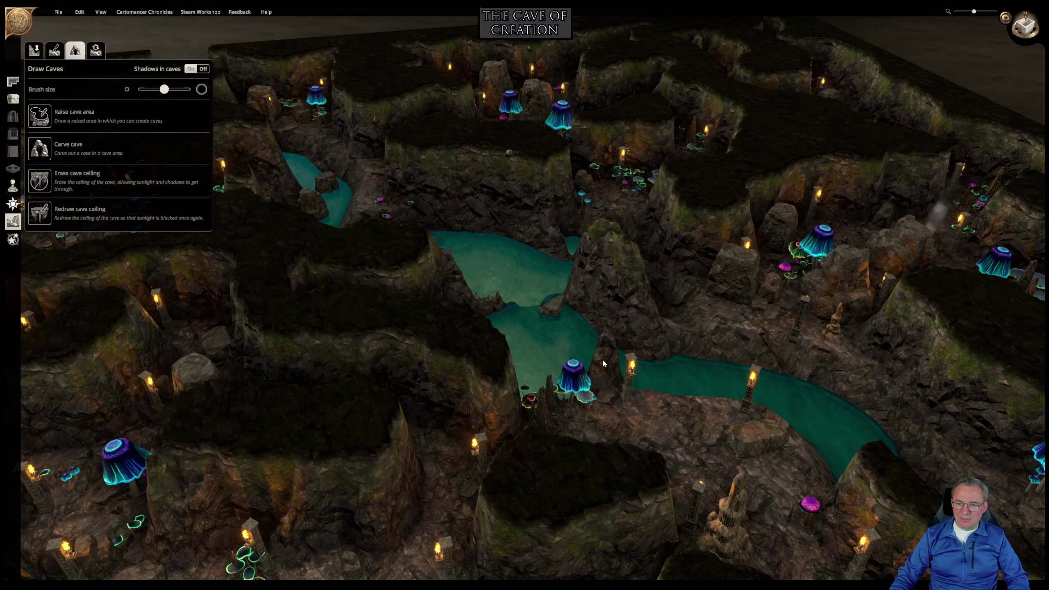
right_click_drag(524, 281, 519, 307)
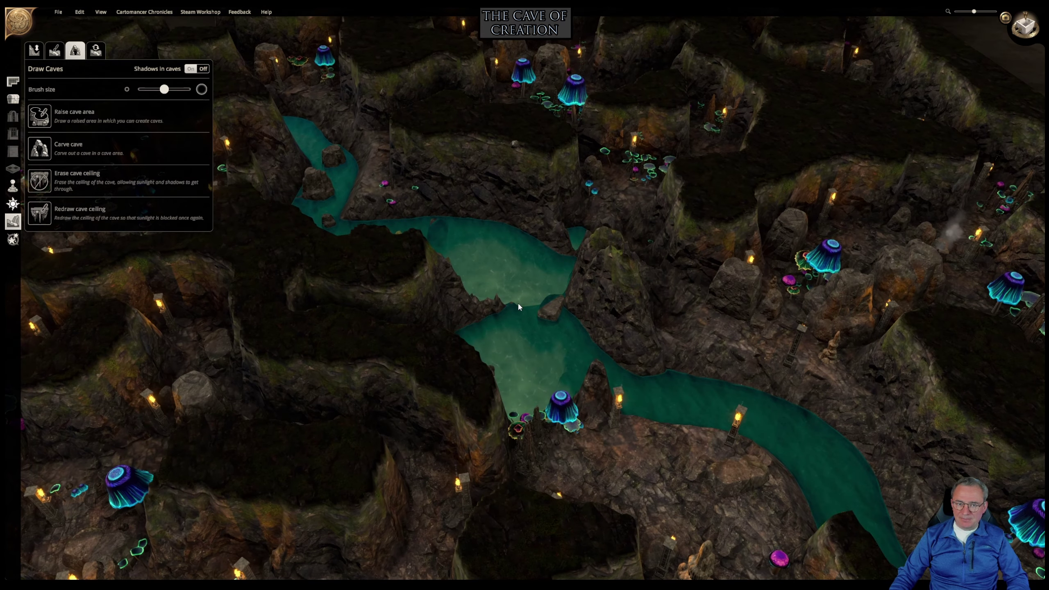
right_click_drag(386, 303, 786, 352)
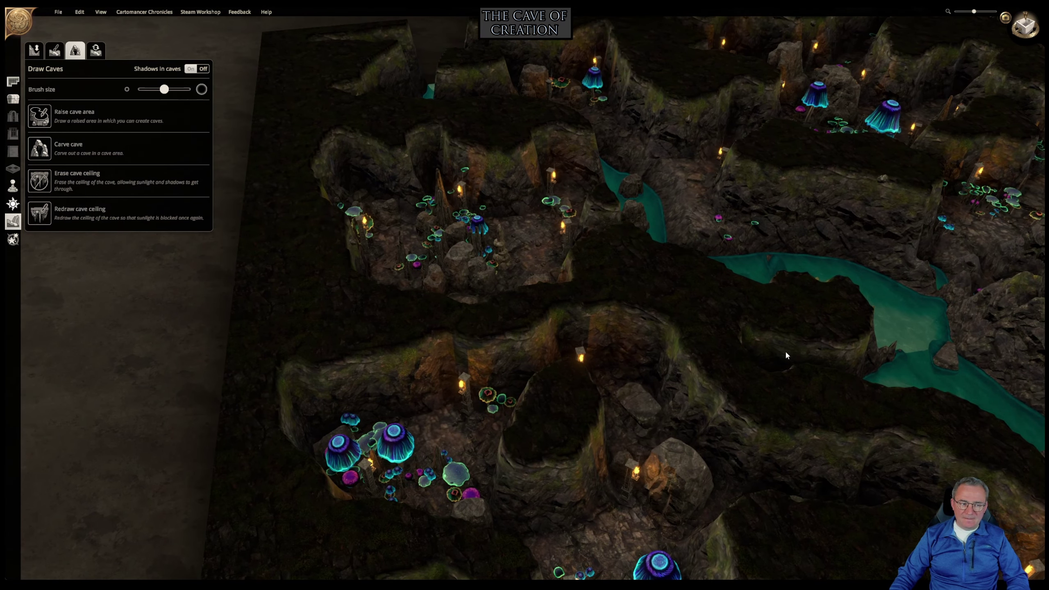
left_click(15, 206)
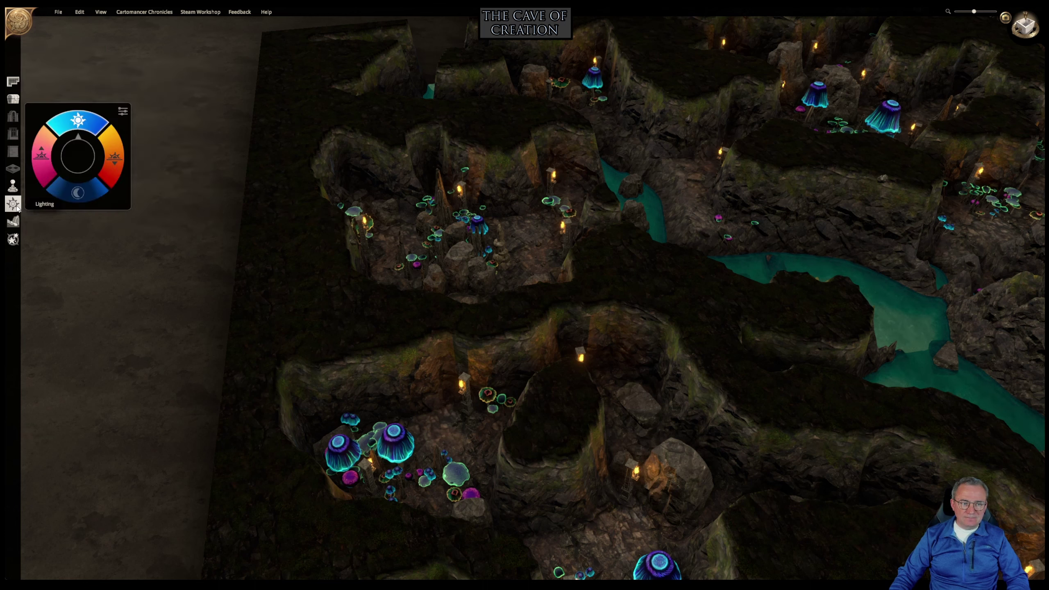
left_click(123, 111)
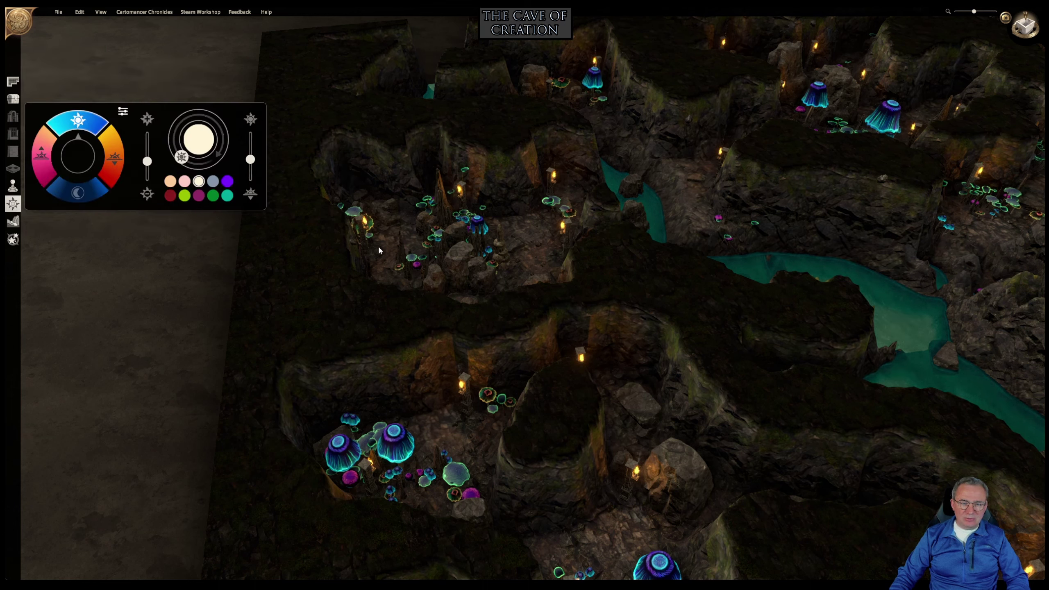
Set the light of the torch in the upper-left cavern to magenta pink at maximum intensity.
left_click(365, 231)
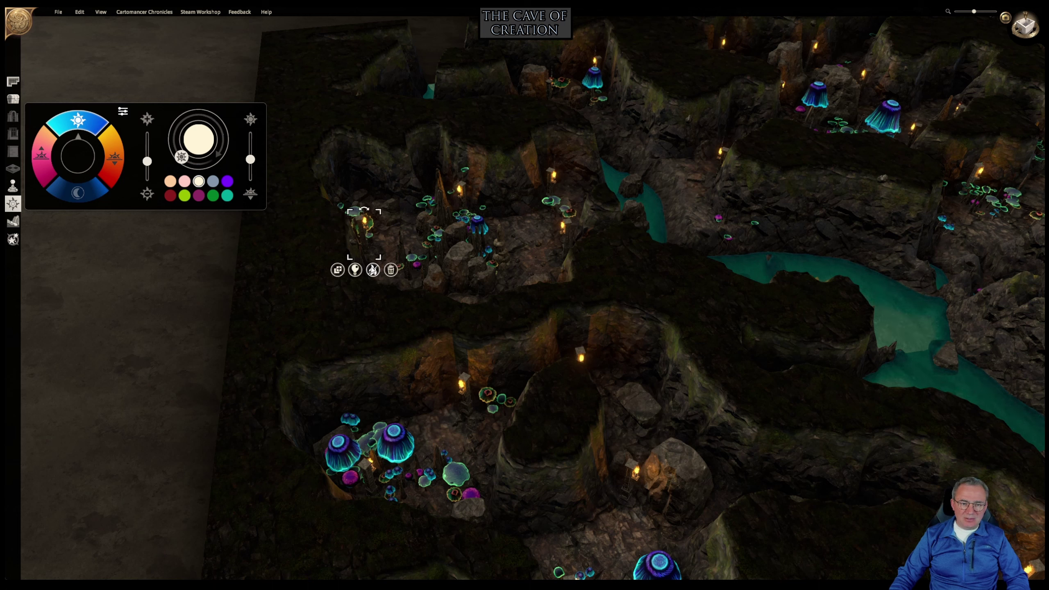
left_click(354, 270)
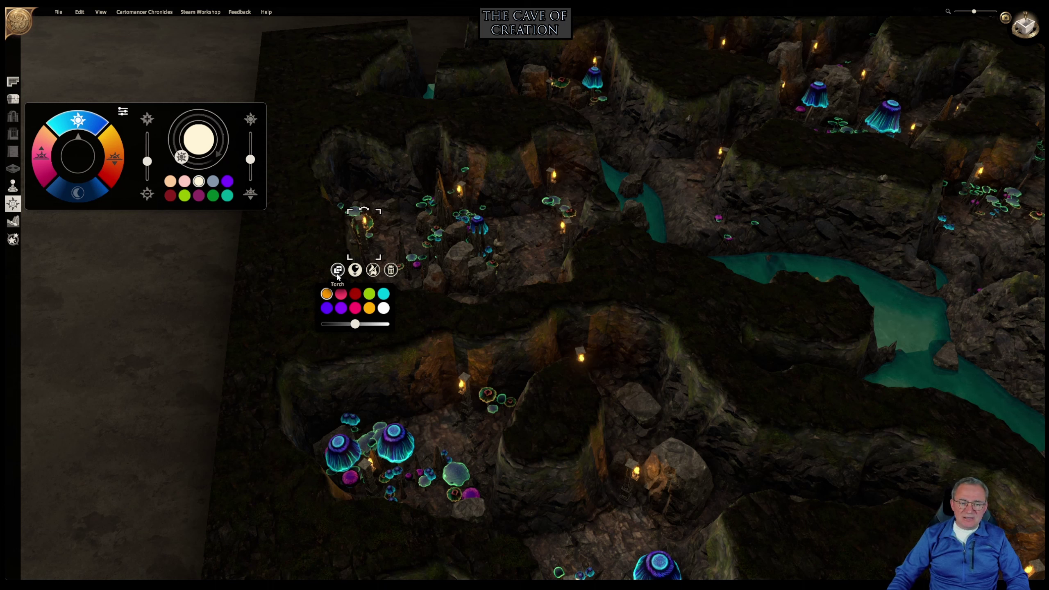
left_click(358, 270)
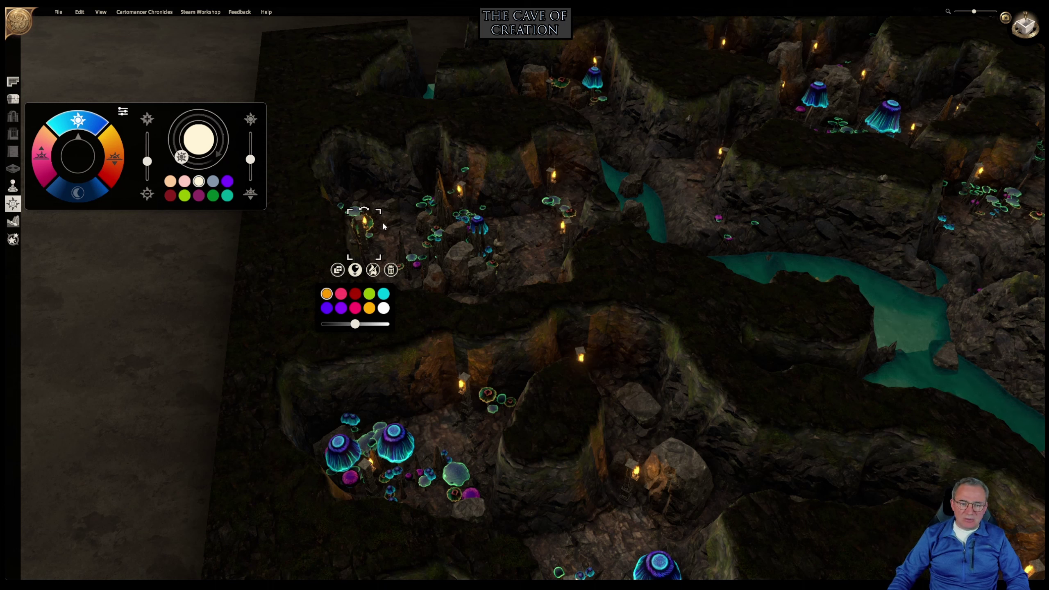
left_click(355, 294)
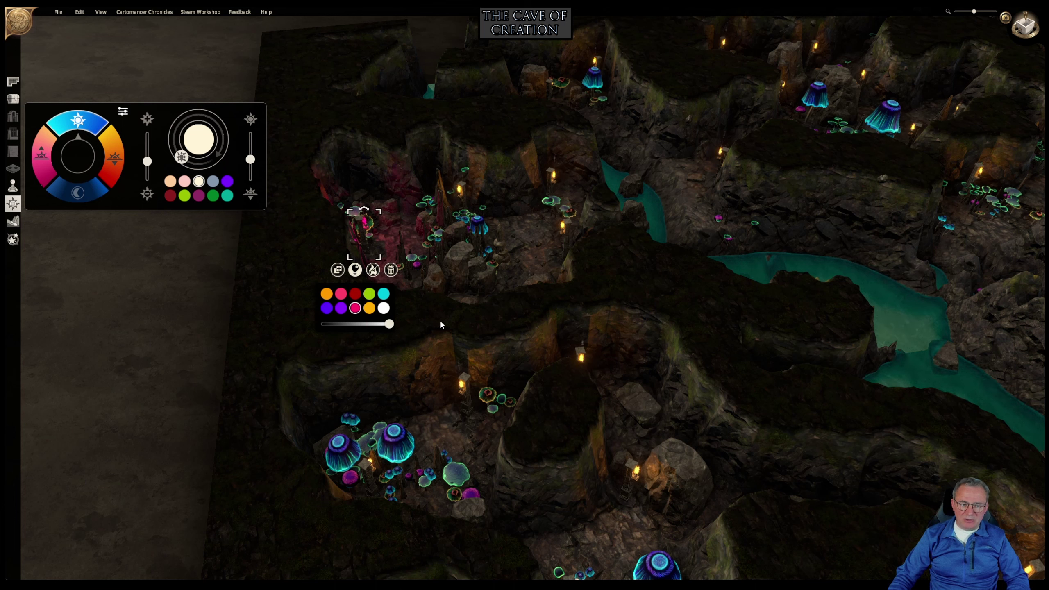
left_click(477, 321)
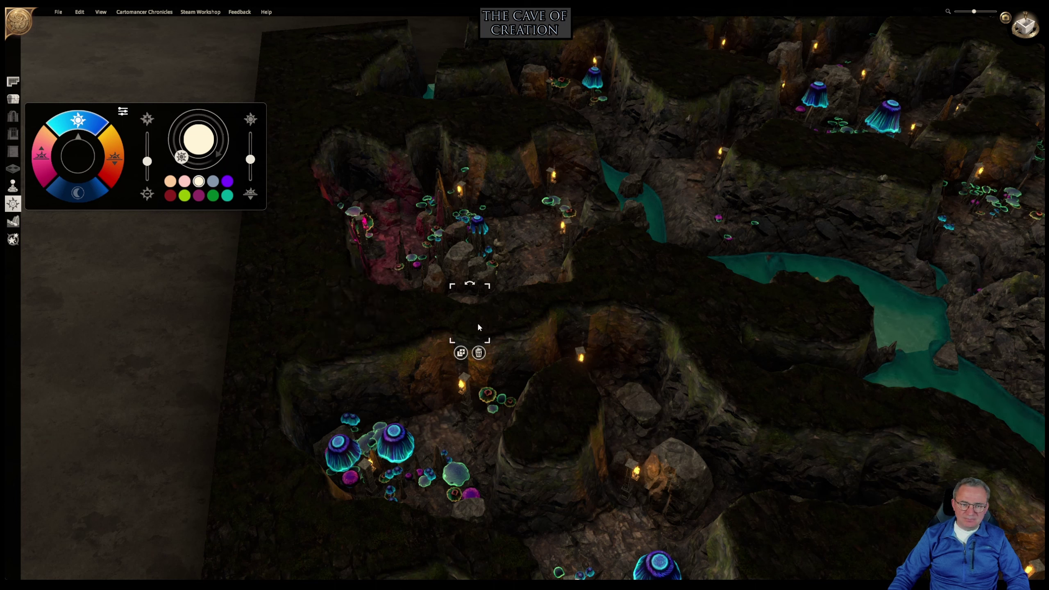
Apply the pink torch's light settings to all torches across the whole map area.
left_click(365, 233)
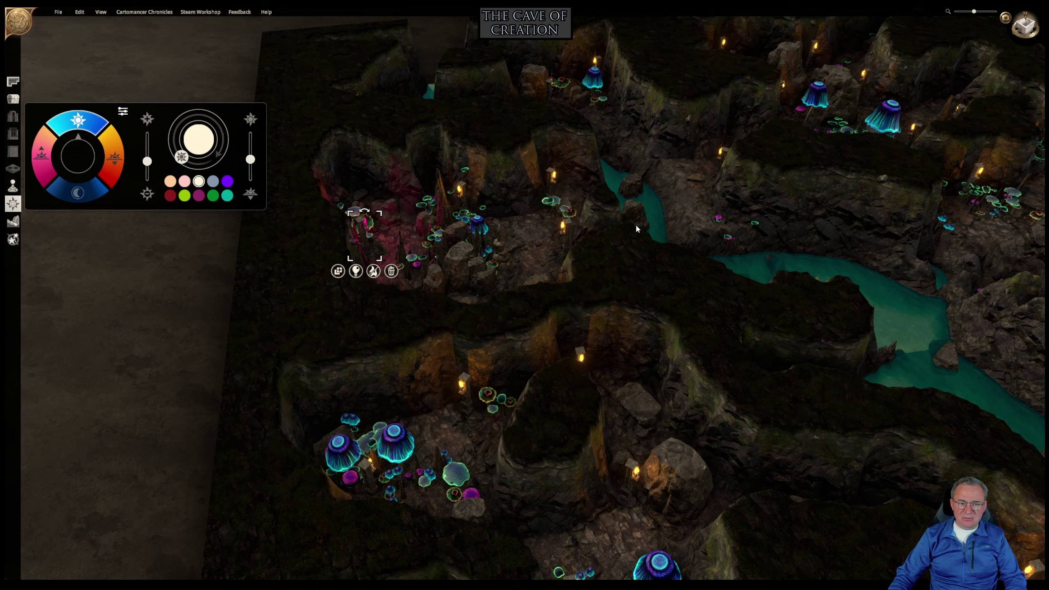
right_click_drag(663, 274, 429, 103)
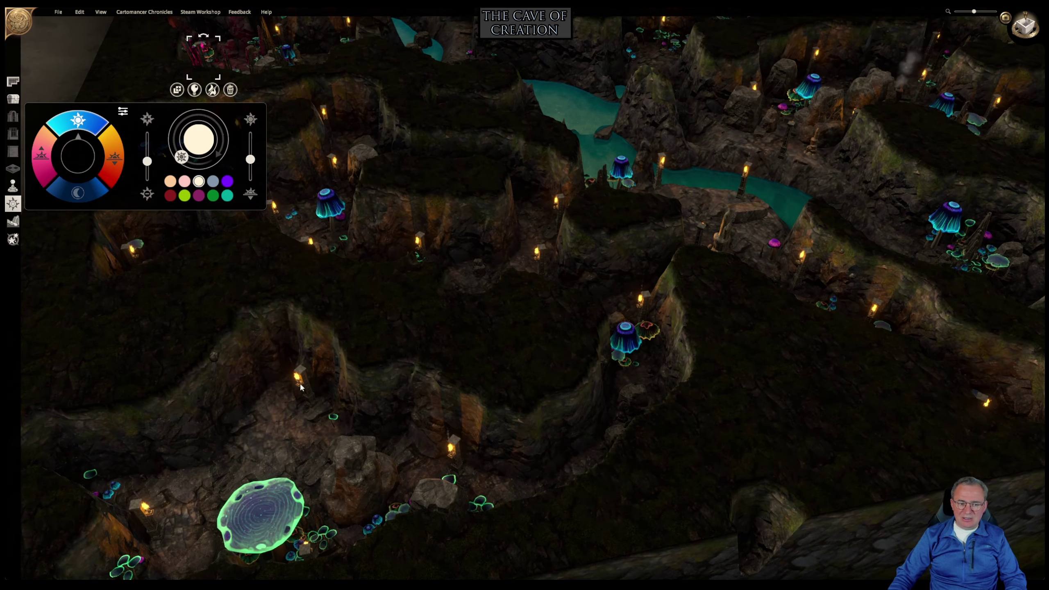
scroll(301, 387, "down", 3)
left_click(162, 522)
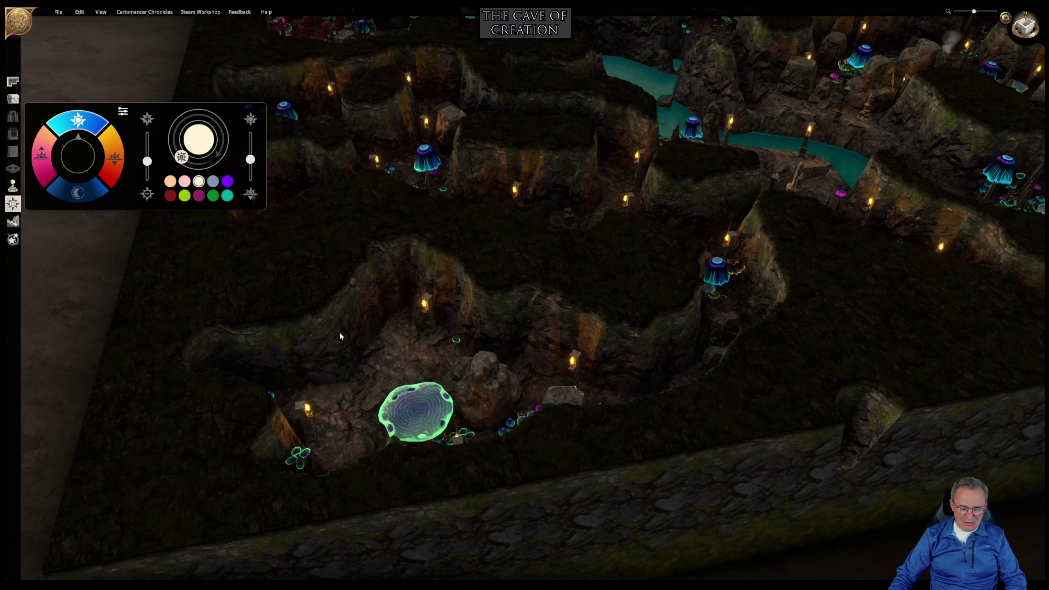
key("Escape")
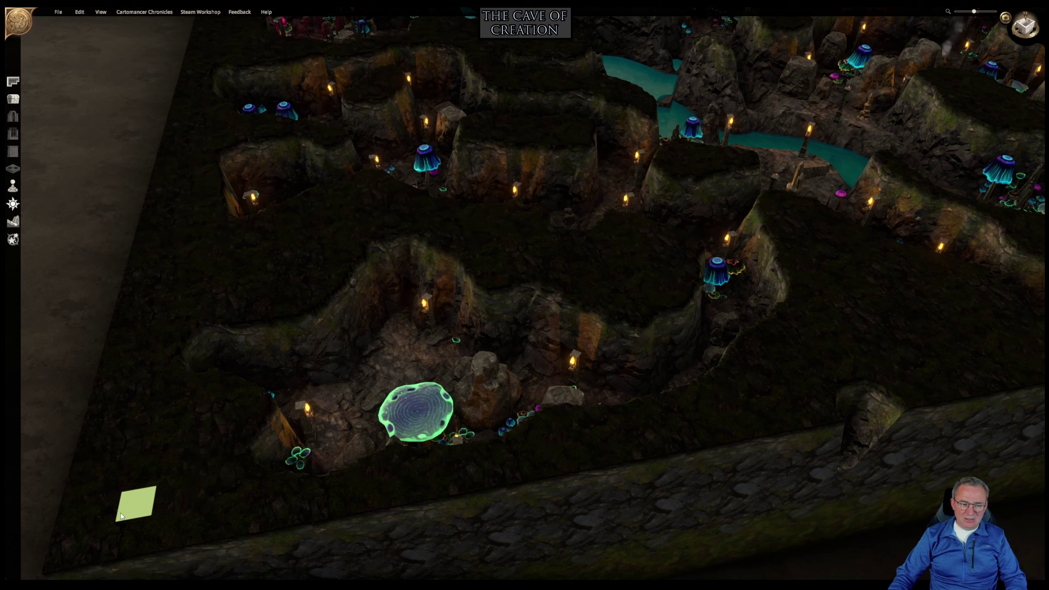
left_click_drag(103, 532, 701, 110)
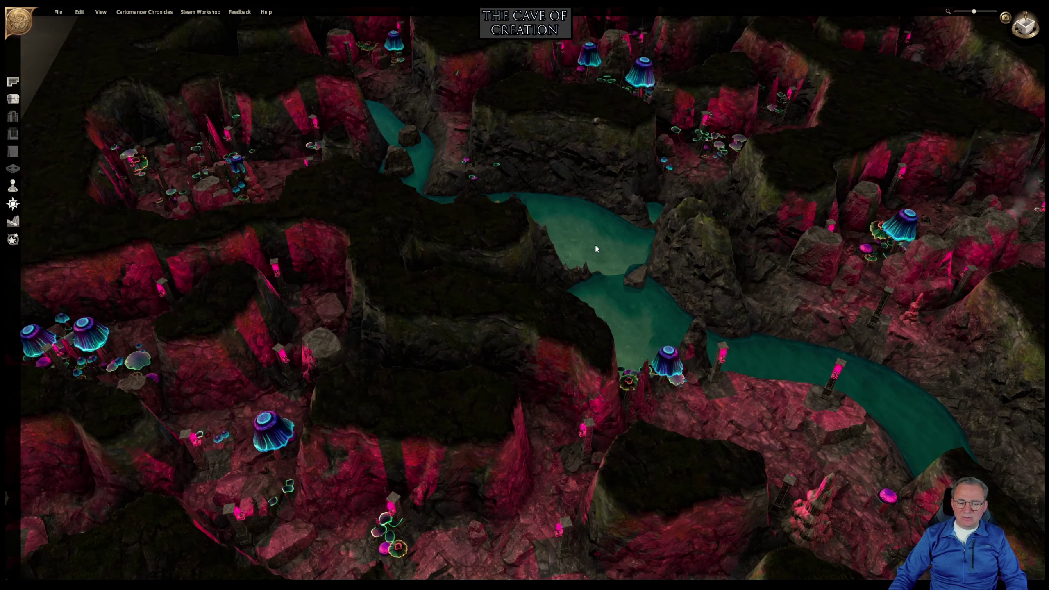
Examine the pink torch lighting throughout the cave system from above and from angled views.
scroll(595, 243, "down", 5)
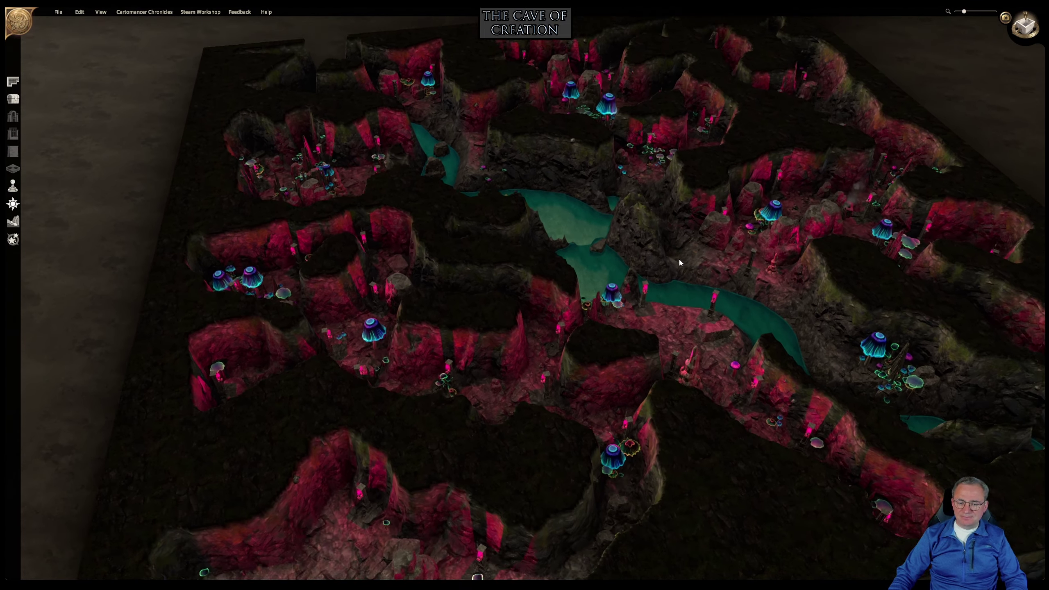
right_click_drag(680, 260, 685, 140)
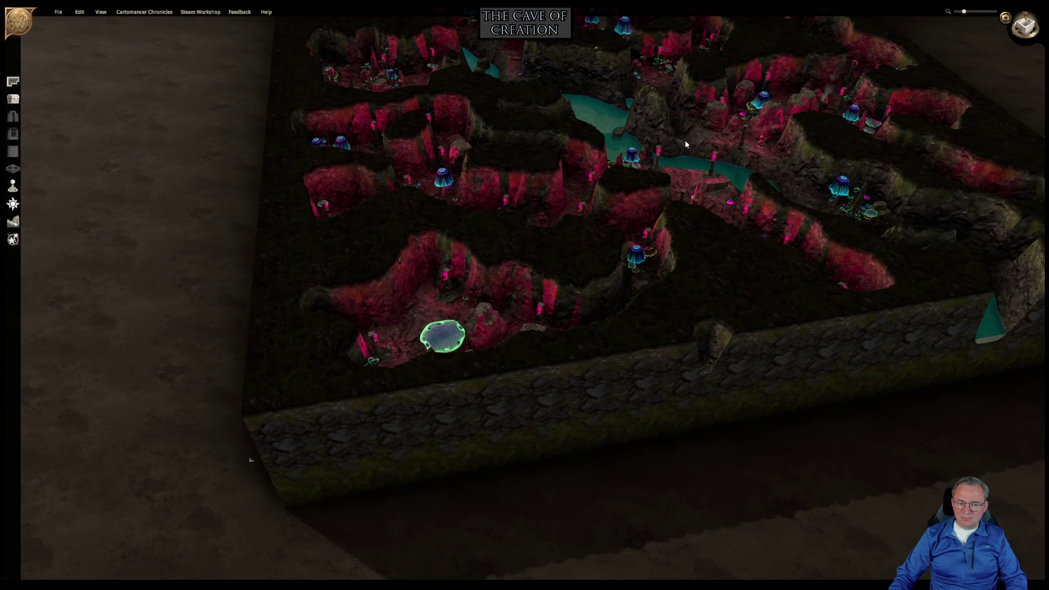
middle_click_drag(684, 140, 652, 259)
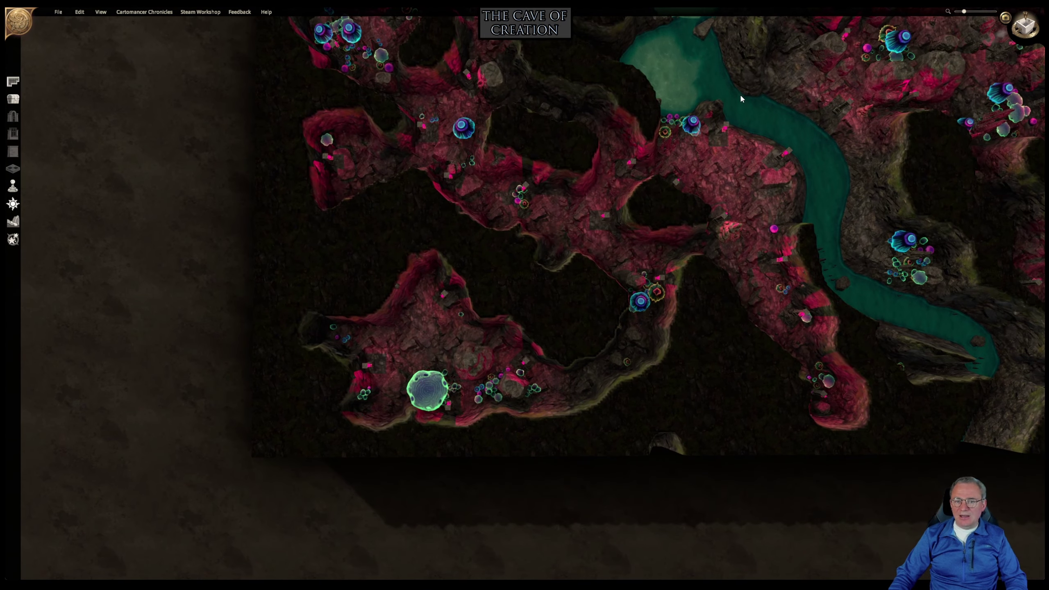
right_click_drag(742, 98, 633, 234)
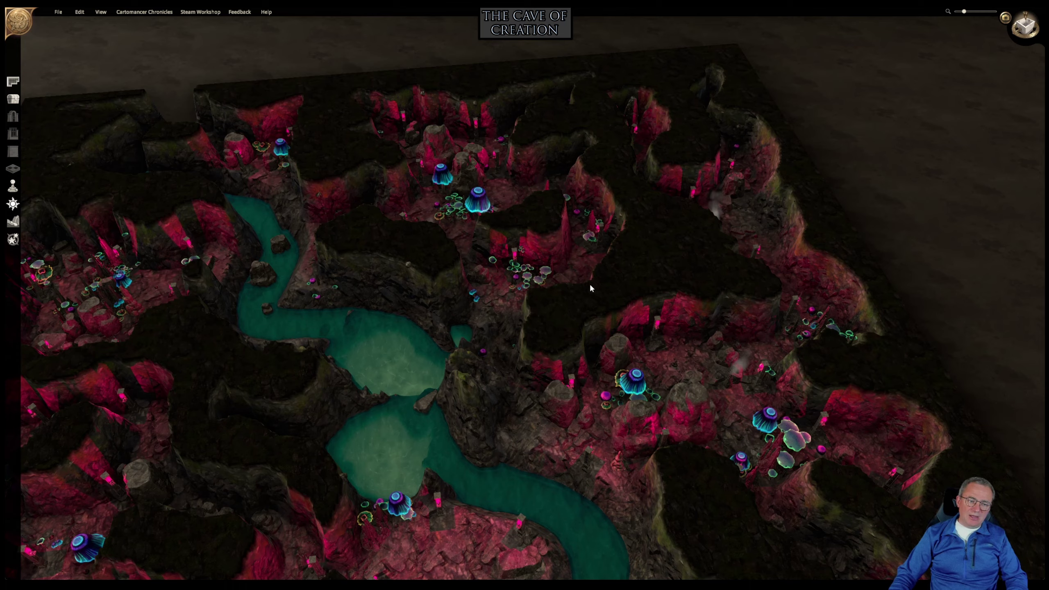
right_click_drag(589, 284, 266, 402)
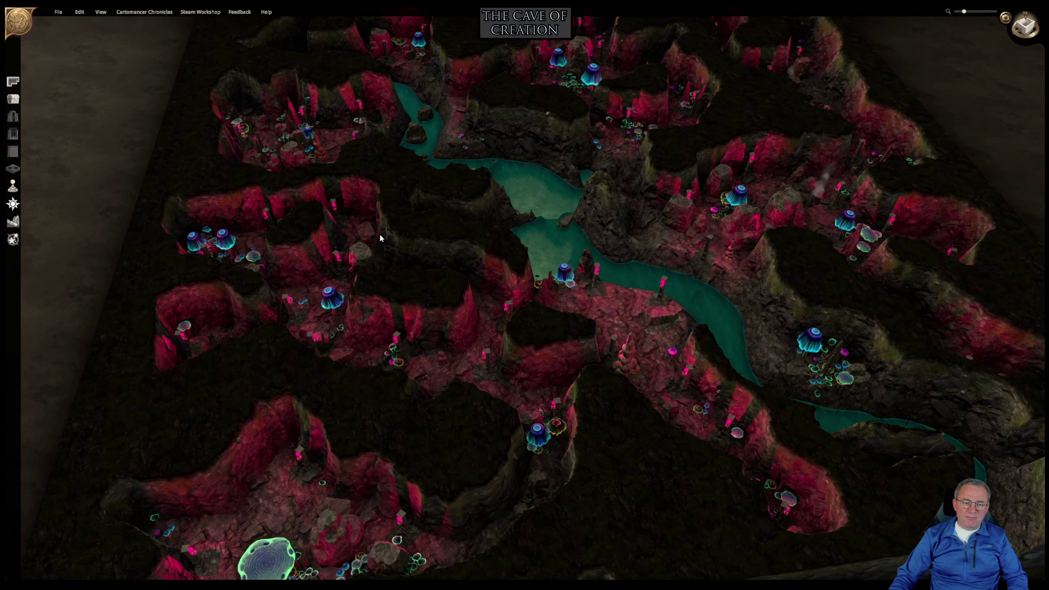
middle_click_drag(646, 353, 649, 285)
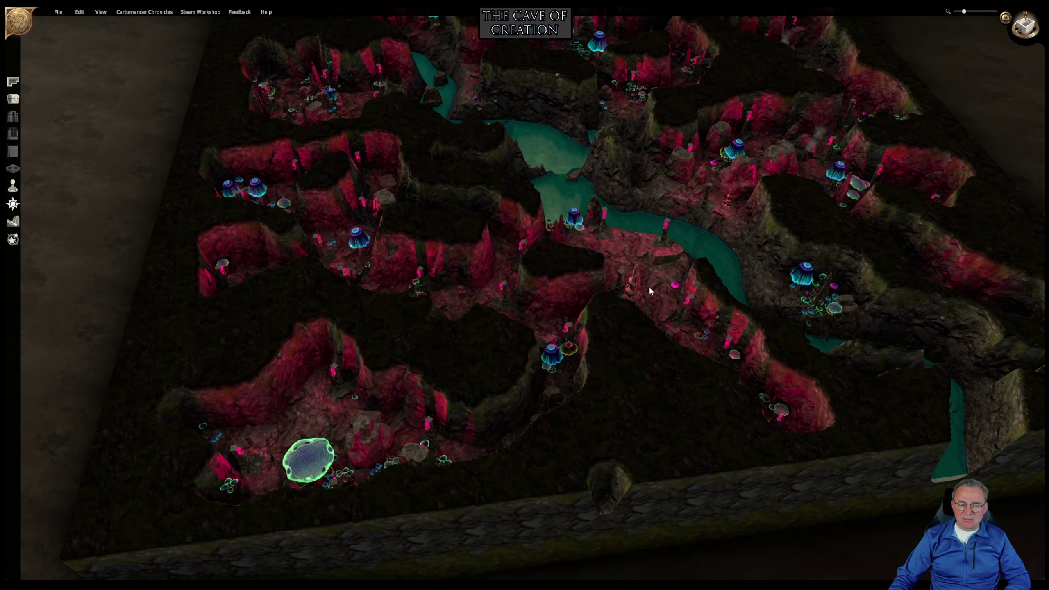
right_click_drag(649, 286, 628, 340)
middle_click_drag(595, 275, 552, 496)
right_click_drag(613, 338, 354, 230)
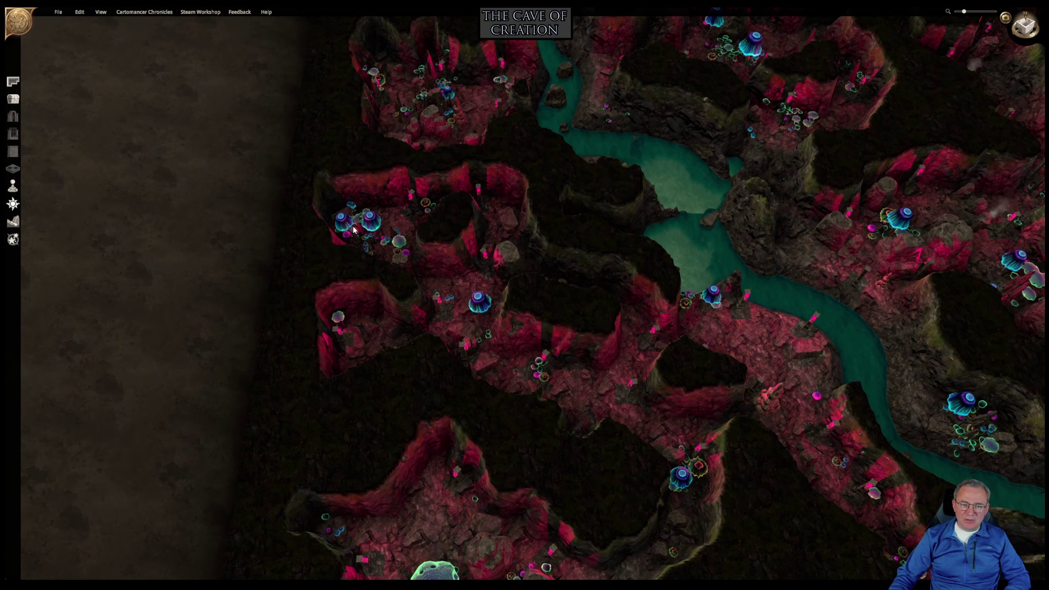
Set the light colour of the torch in the small cave near the map's left edge to lime green.
left_click(342, 335)
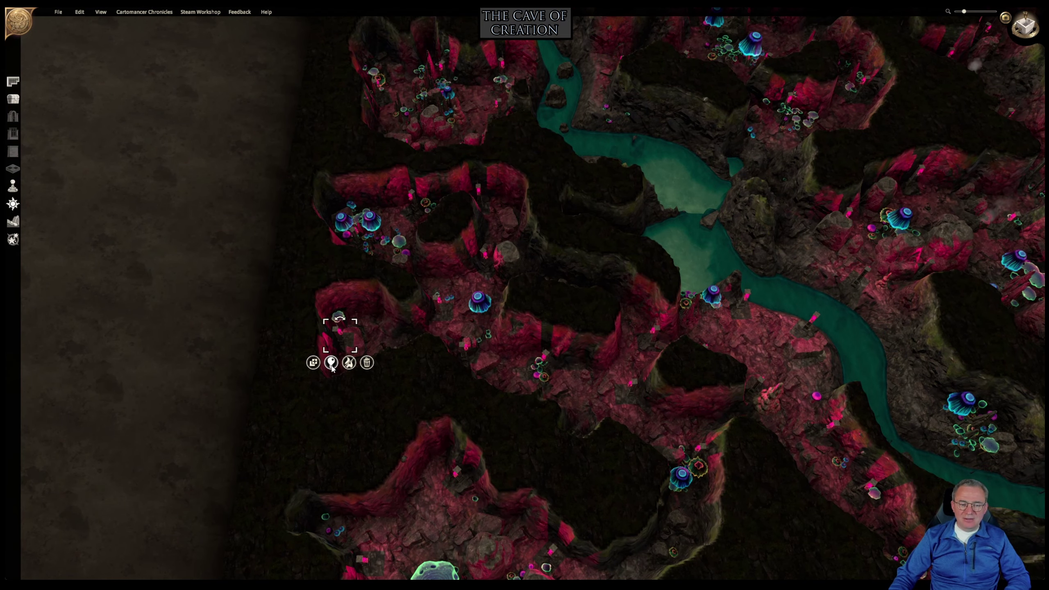
left_click(331, 364)
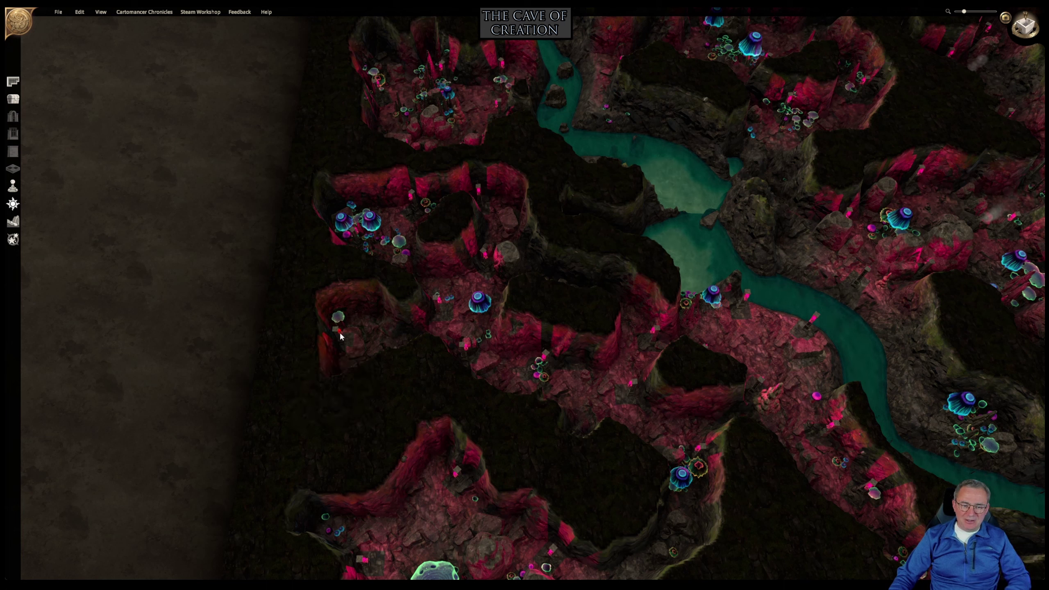
left_click(332, 363)
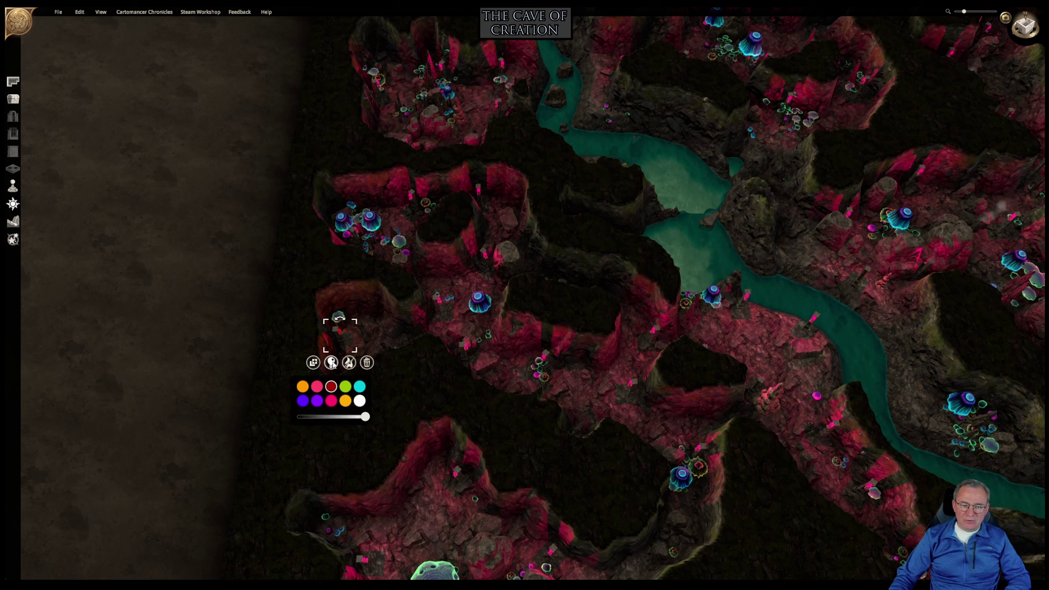
left_click(345, 387)
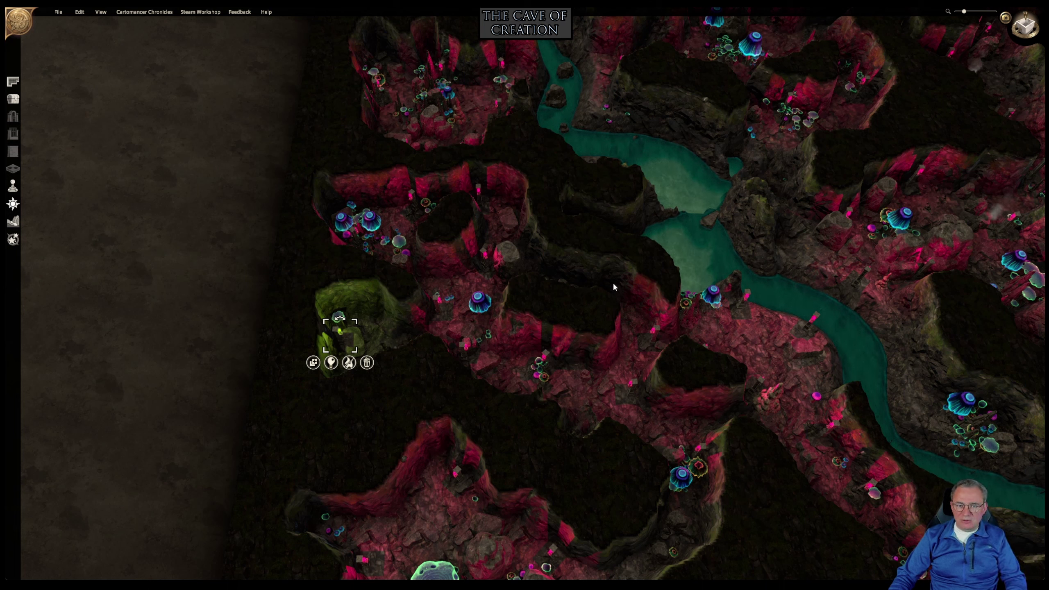
left_click(565, 300)
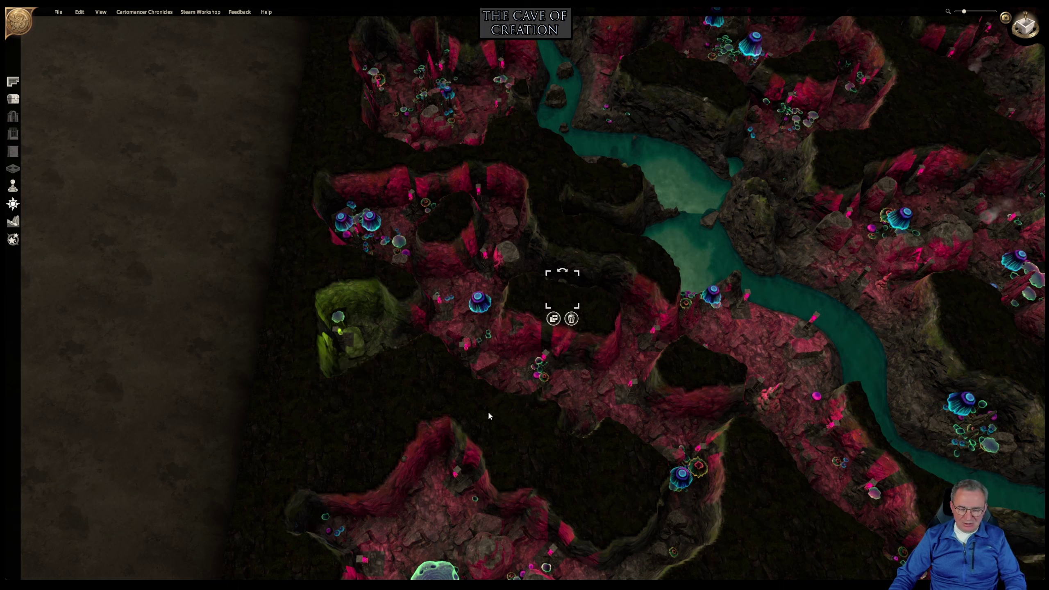
Apply the green torch's light settings to all torches within the full 50 x 50 map area.
right_click_drag(558, 459, 582, 252)
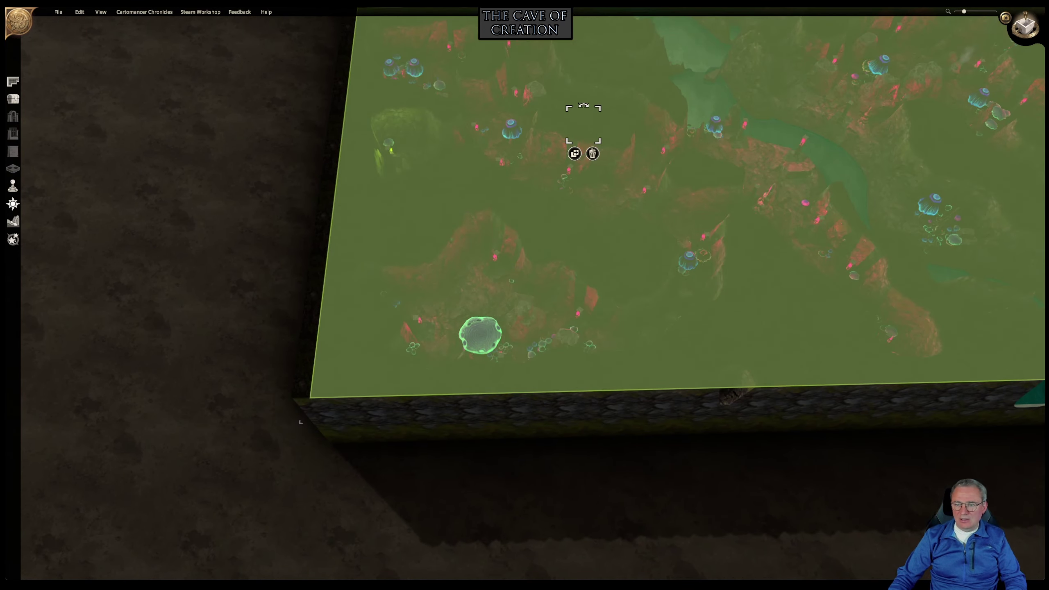
left_click_drag(1041, 18, 729, 544)
right_click_drag(961, 129, 729, 544)
left_click_drag(730, 544, 726, 342)
right_click_drag(721, 202, 725, 341)
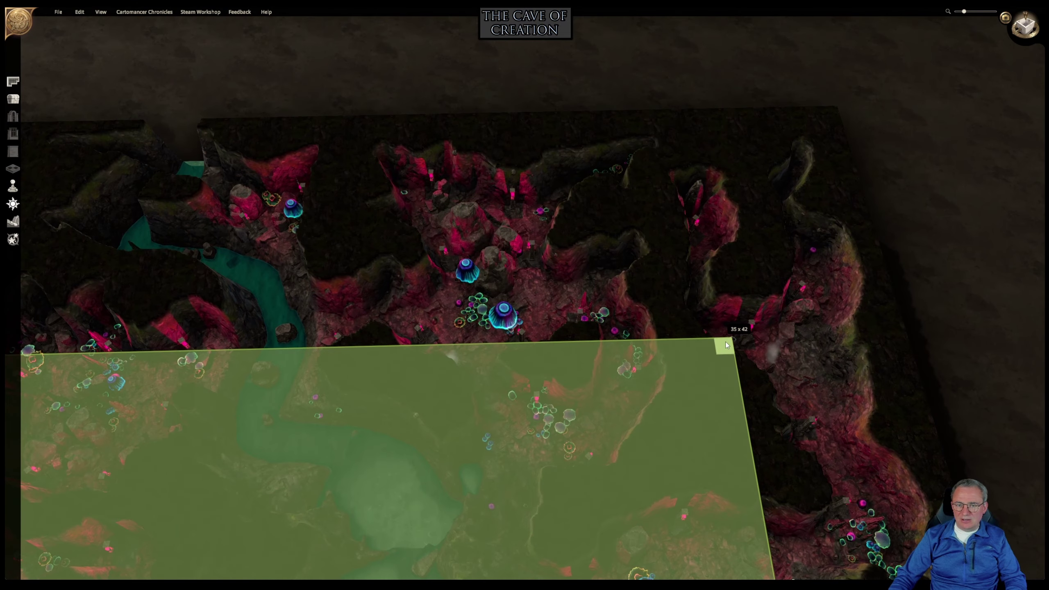
left_click_drag(726, 345, 824, 132)
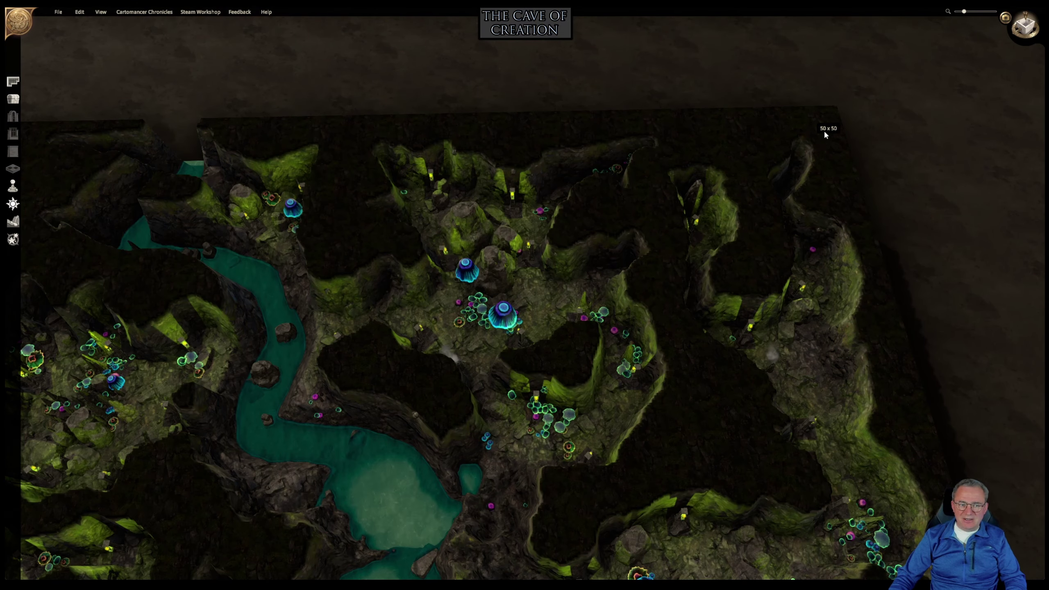
Reopen the map's lighting controls with the central river and surrounding caverns in view.
right_click_drag(417, 574, 552, 325)
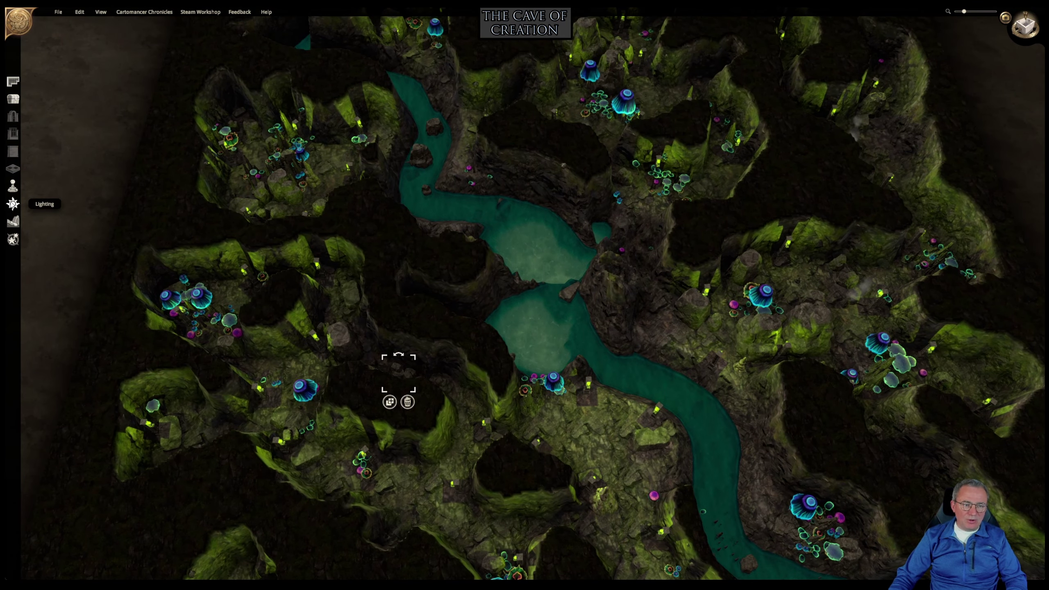
left_click(13, 204)
right_click_drag(717, 407, 610, 499)
middle_click_drag(610, 498, 653, 385)
right_click_drag(654, 386, 606, 441)
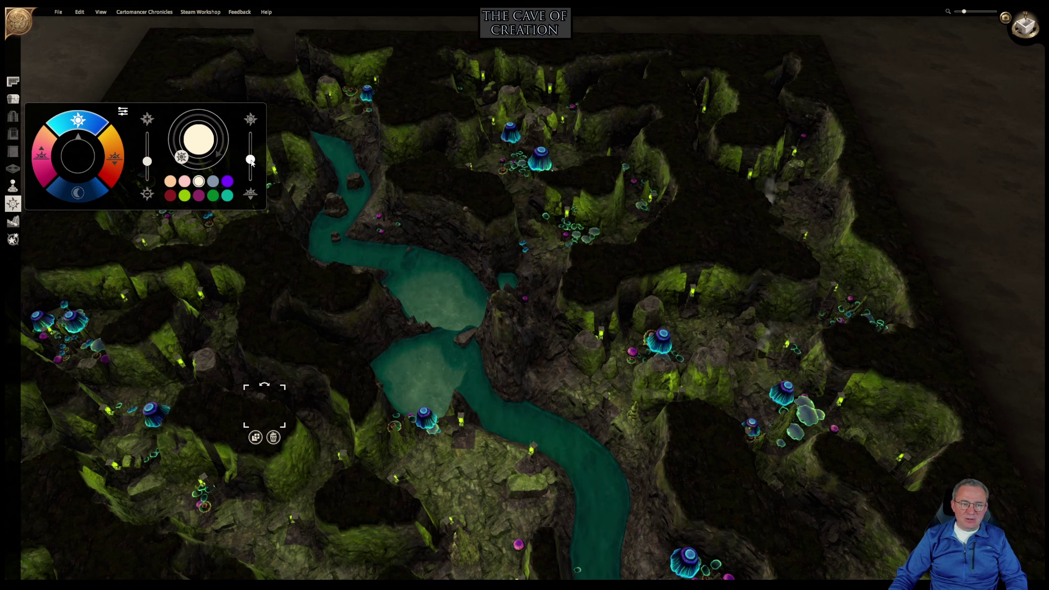
Try altered values for the two lighting level settings, and reset both to their defaults.
left_click_drag(251, 160, 250, 129)
right_click_drag(413, 243, 507, 207)
mouse_move(148, 163)
left_mouse_down()
mouse_move(150, 186)
mouse_move(146, 165)
left_mouse_up()
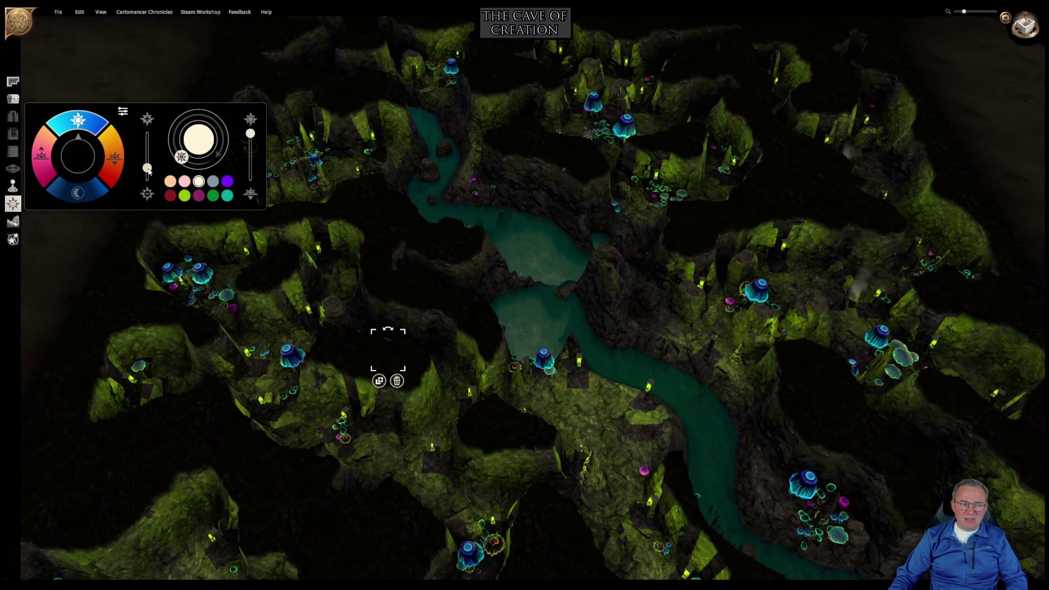
left_click(123, 112)
left_click(123, 111)
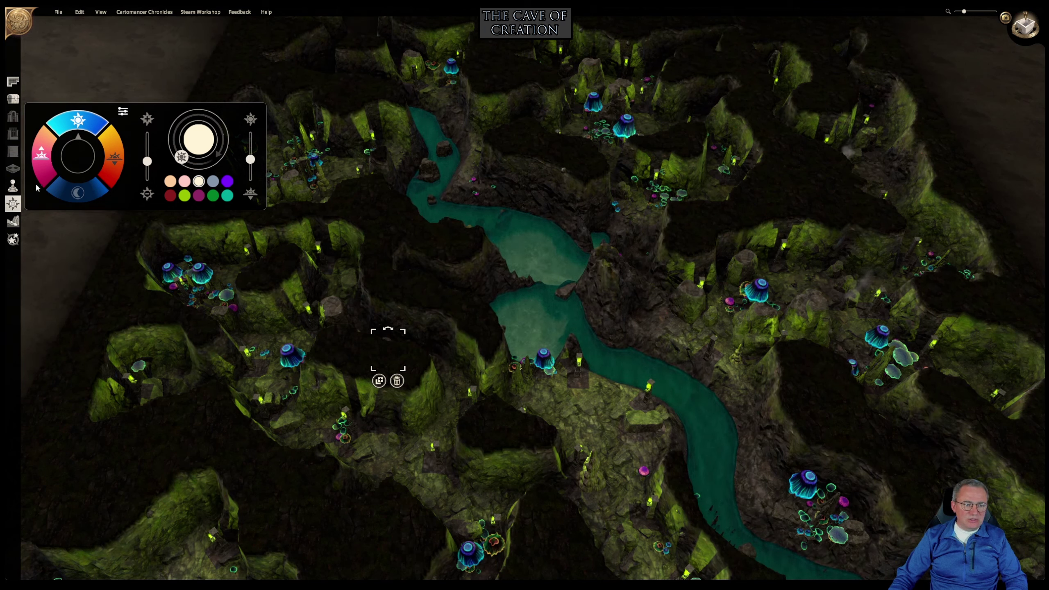
Turn the shadows in caves off and on again to compare their effect across the map.
left_click(13, 223)
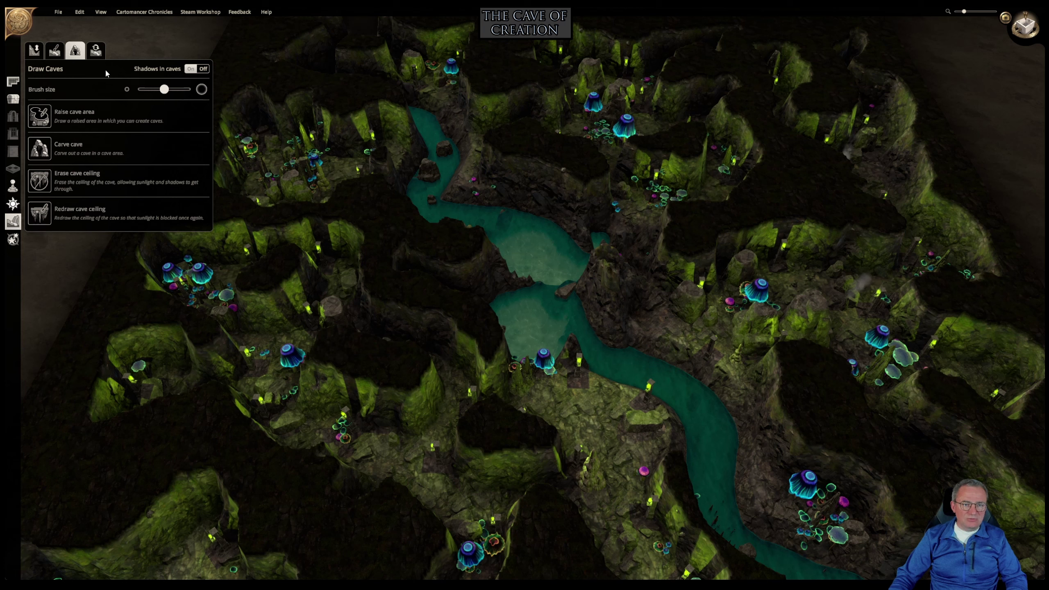
left_click(204, 69)
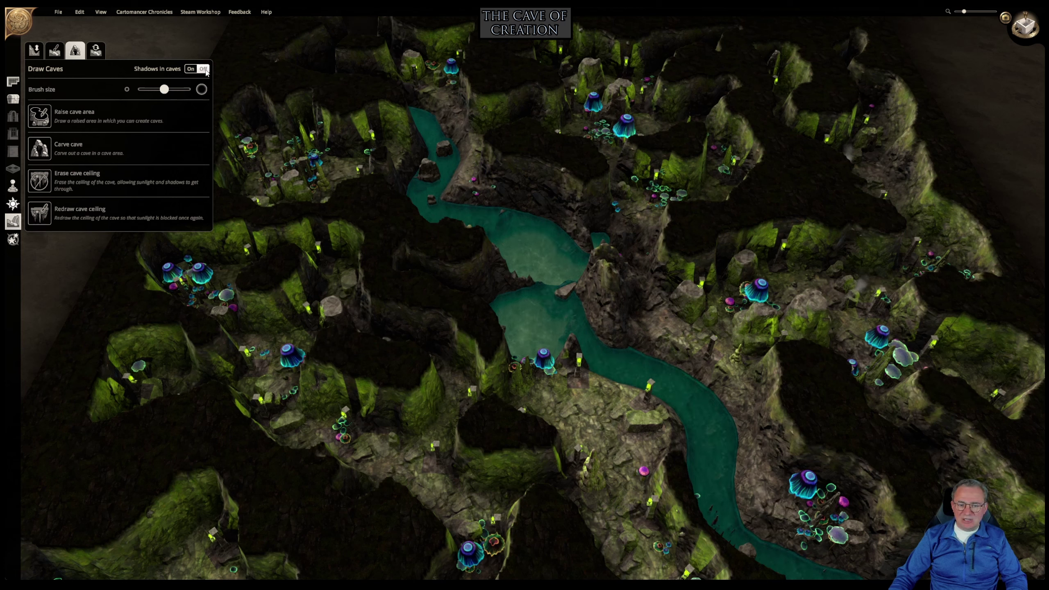
left_click(190, 69)
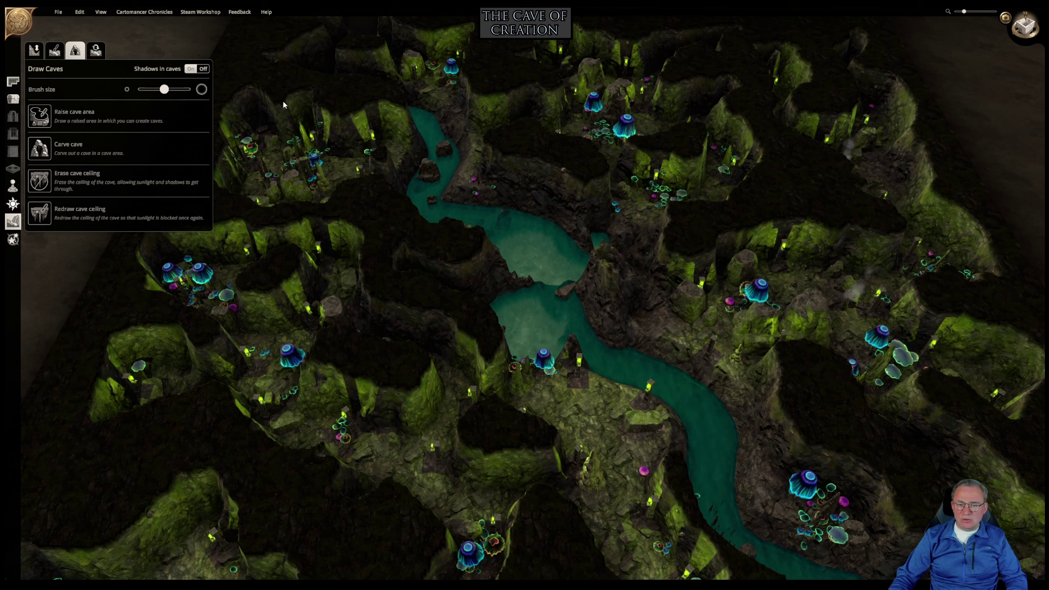
right_click_drag(604, 219, 467, 128)
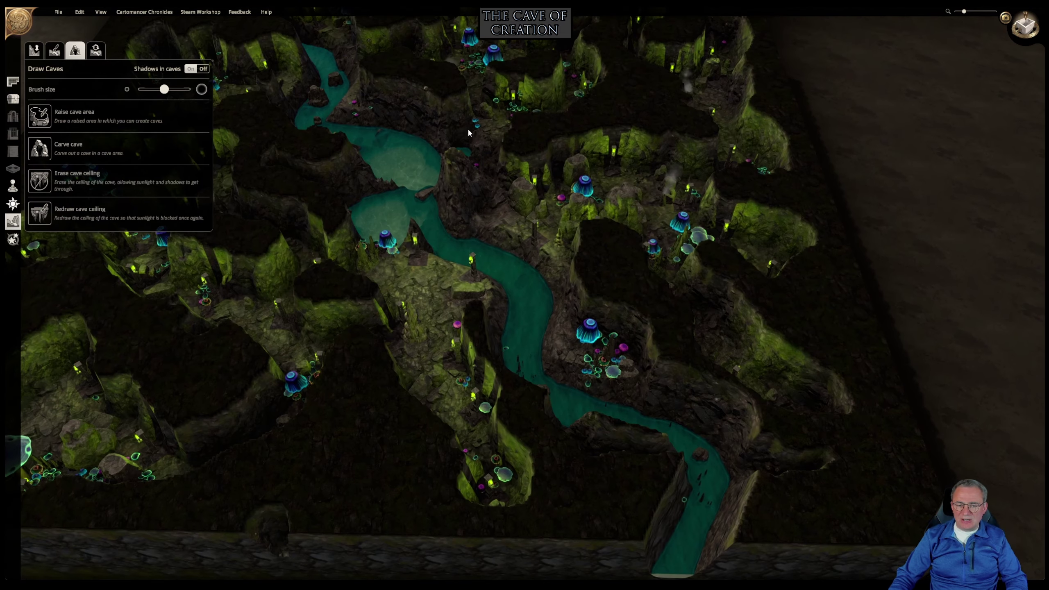
right_click_drag(285, 262, 415, 269)
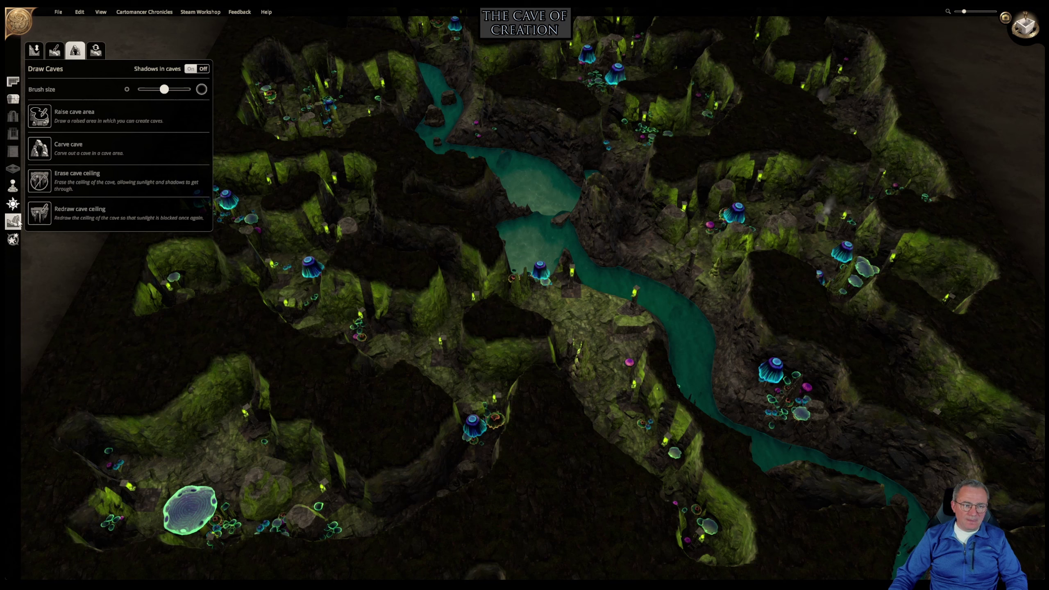
Try grey-blue and purple as the map's overall light colour, and restore the cream white.
left_click(12, 204)
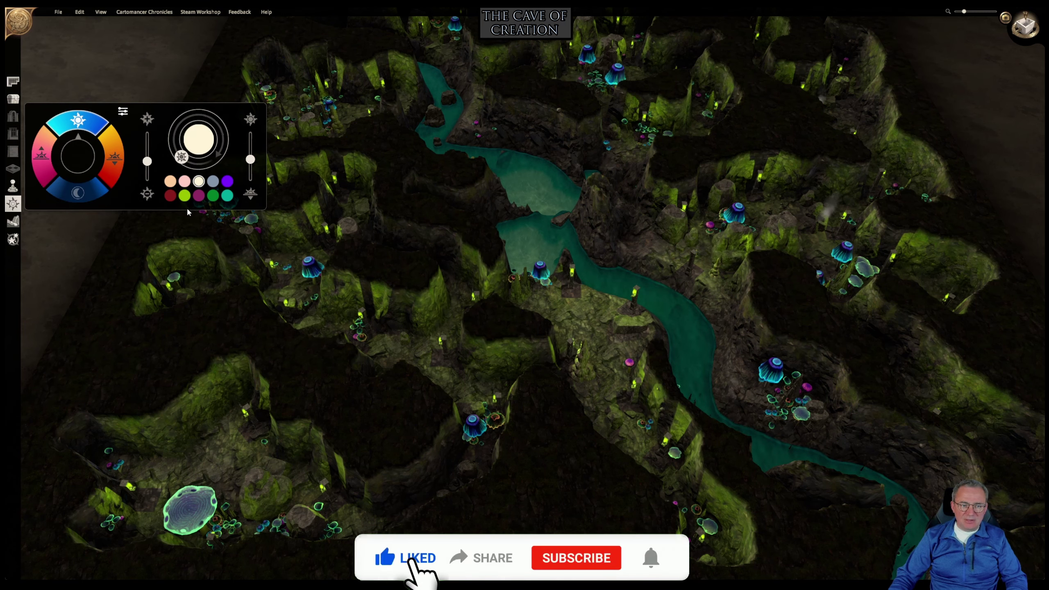
left_click(212, 186)
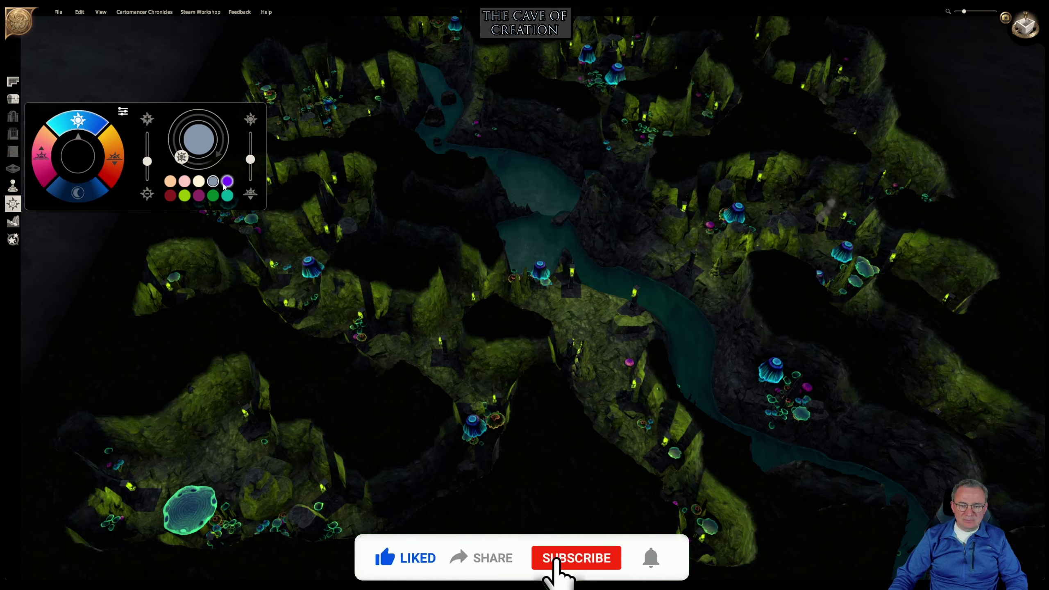
left_click(227, 181)
right_click_drag(570, 185, 364, 169)
middle_click_drag(364, 169, 382, 289)
right_click_drag(345, 214, 540, 351)
middle_click_drag(474, 353, 565, 91)
middle_click_drag(569, 177, 531, 248)
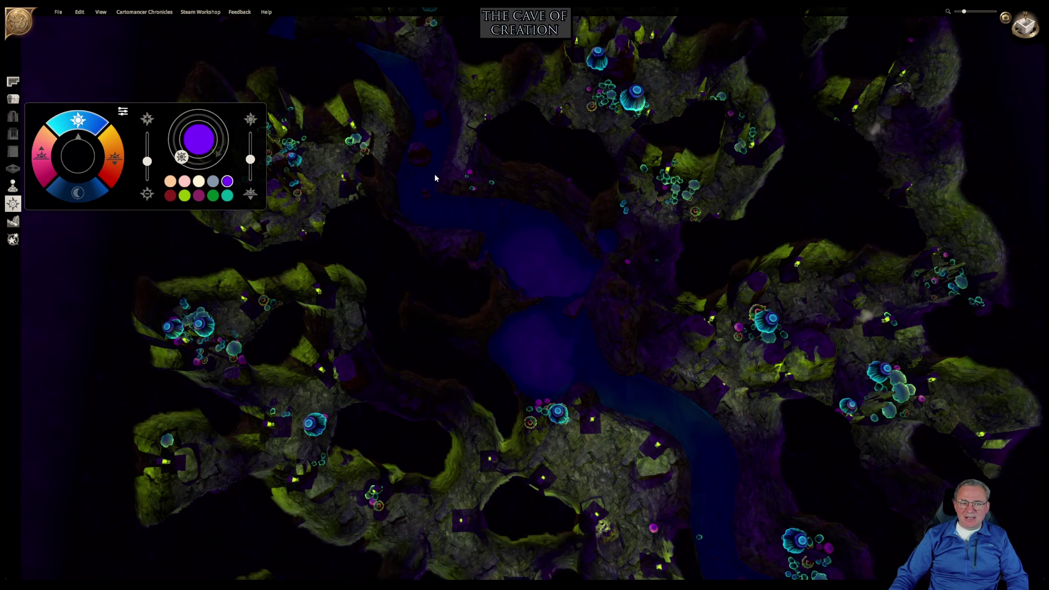
scroll(560, 199, "down", 4)
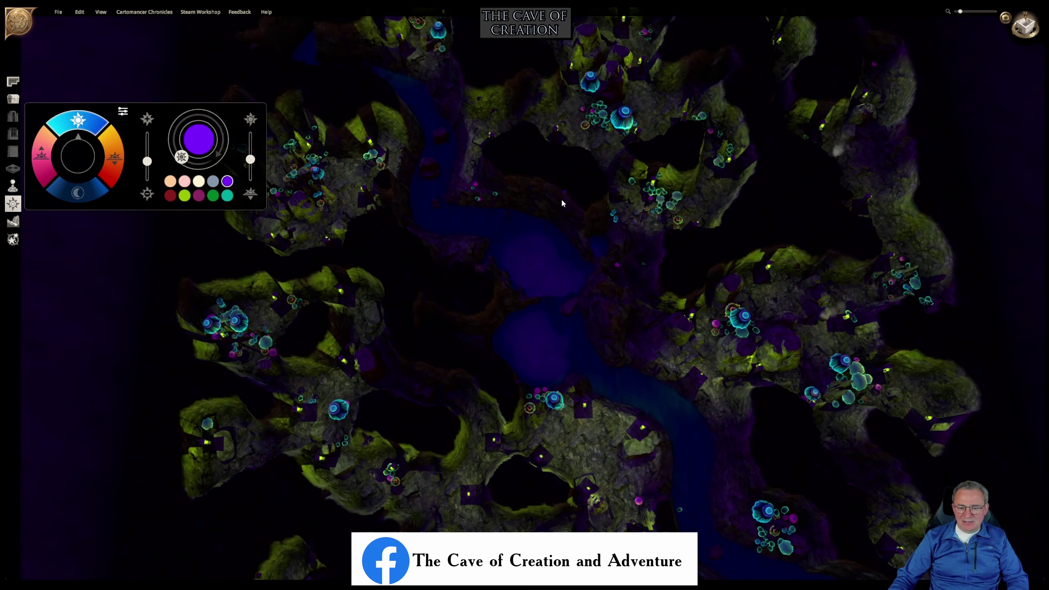
right_click_drag(559, 265, 440, 114)
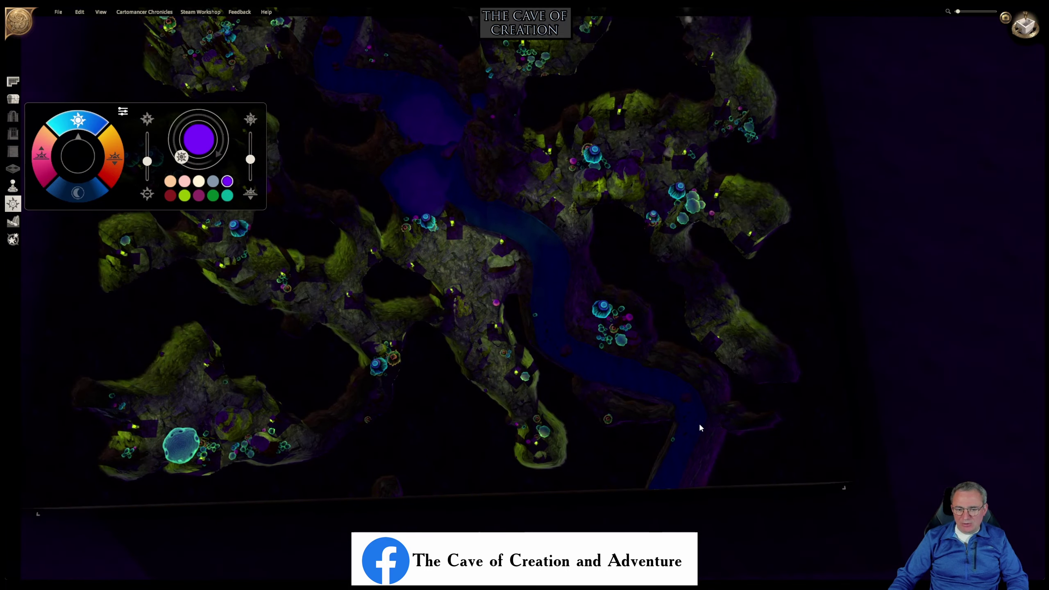
left_click(198, 181)
Raise both lighting level settings to brighten the whole map, including the river and cave ceilings.
left_click_drag(251, 160, 250, 132)
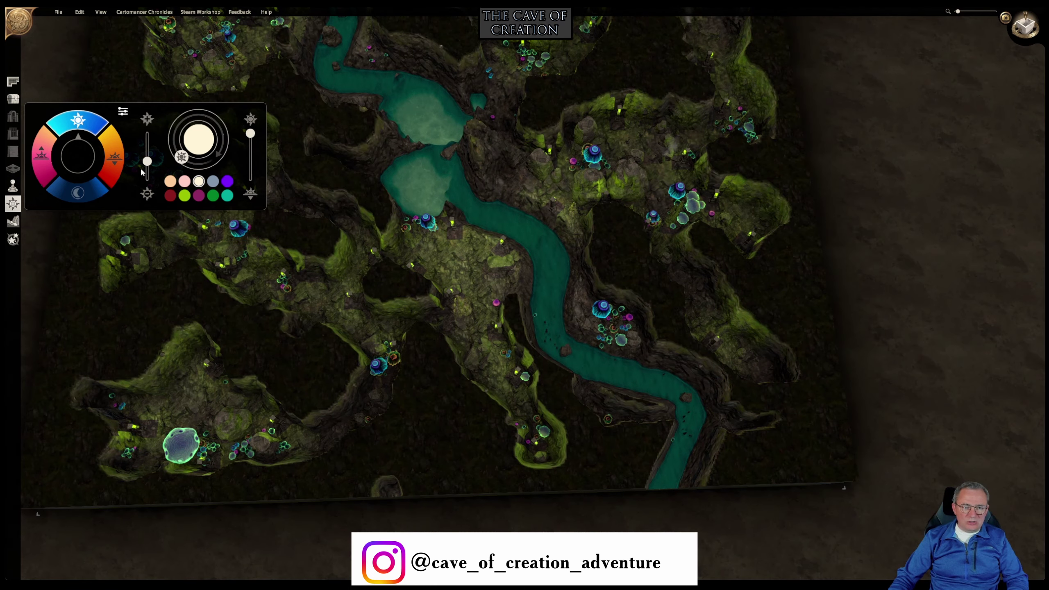
left_click_drag(147, 161, 147, 144)
middle_click_drag(387, 151, 394, 182)
right_click_drag(395, 182, 179, 257)
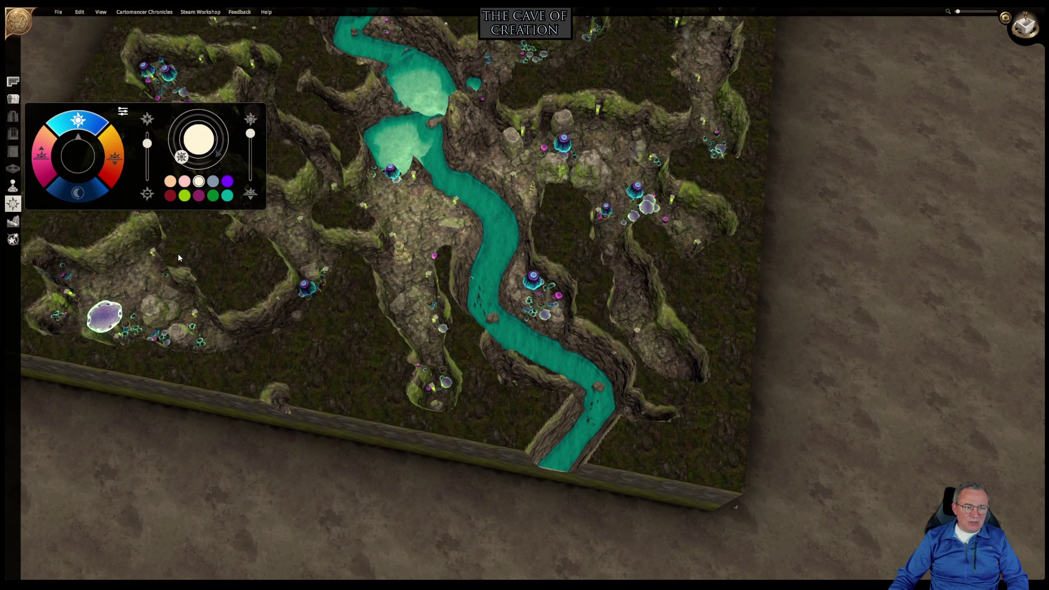
Lower the riverbed from the map edge upstream to the lower pool, using the smallest brush size and full brush strength.
left_click(12, 223)
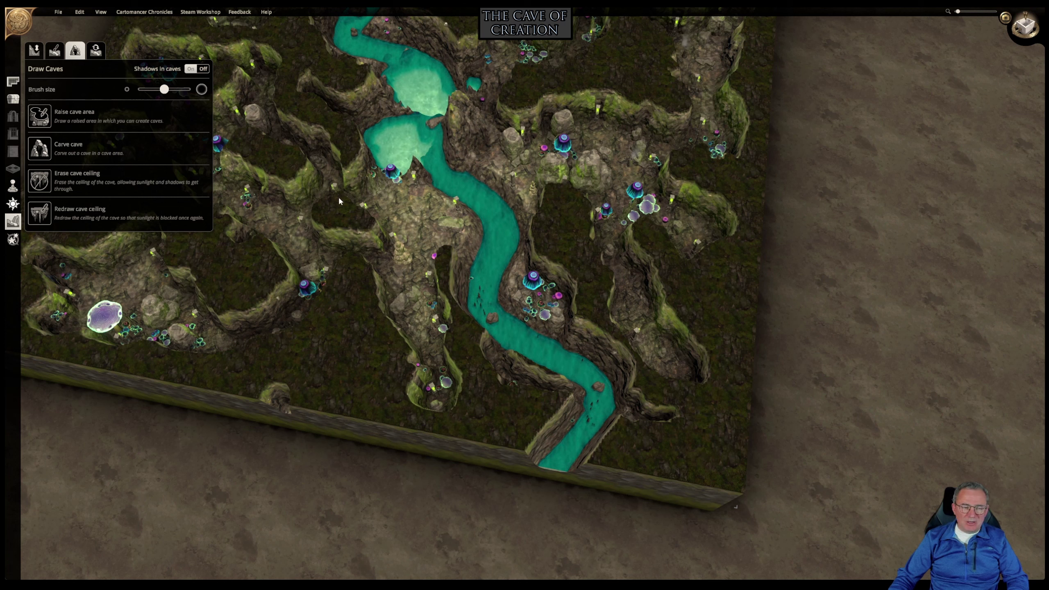
left_click(55, 51)
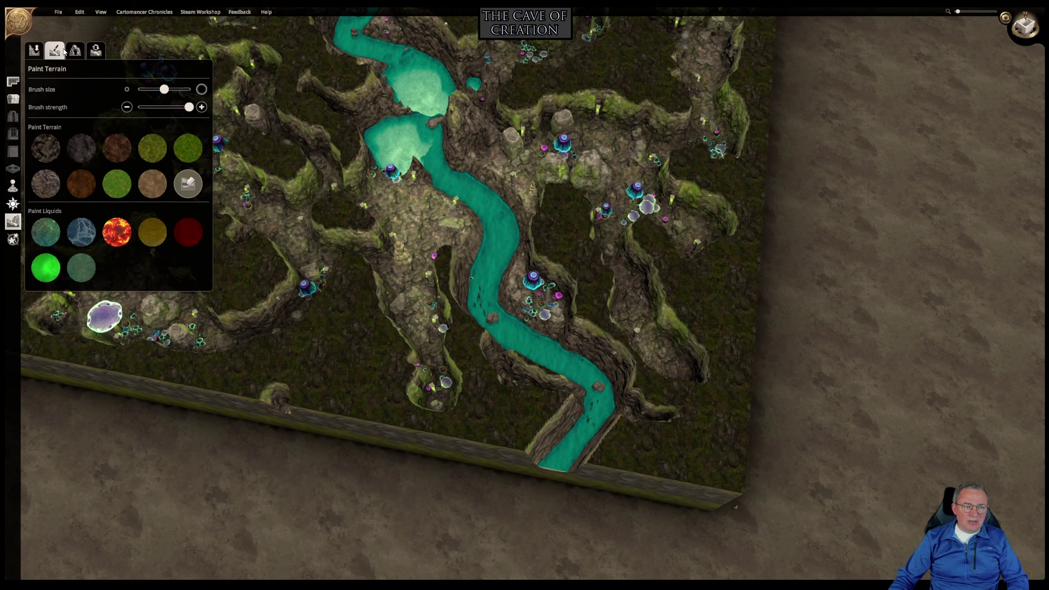
left_click(41, 52)
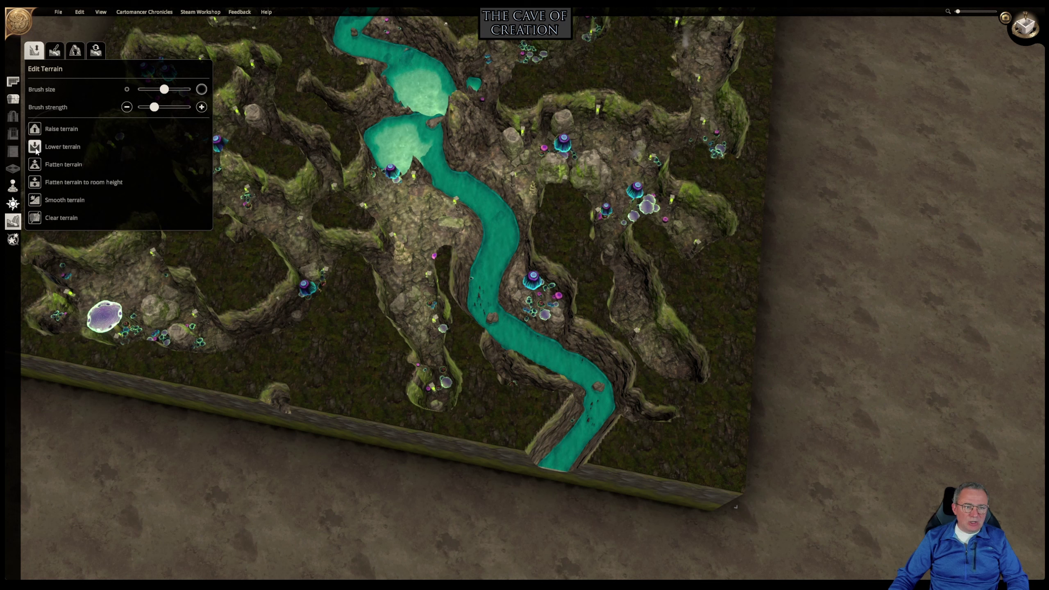
mouse_move(165, 90)
left_mouse_down()
mouse_move(135, 92)
mouse_move(191, 108)
left_mouse_up()
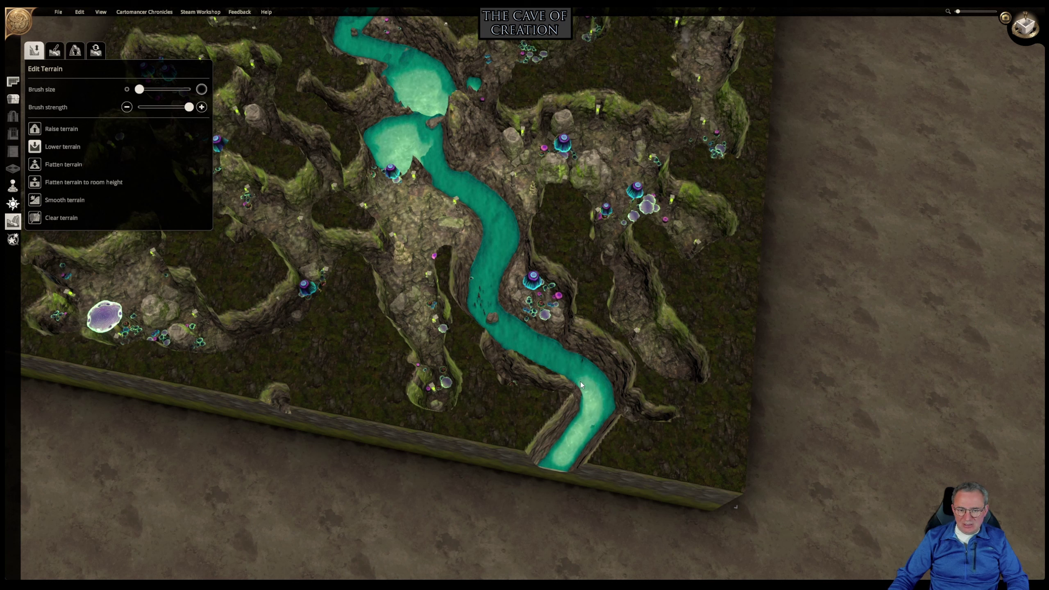
mouse_move(579, 399)
left_mouse_down()
mouse_move(563, 377)
mouse_move(568, 405)
mouse_move(565, 395)
mouse_move(558, 422)
mouse_move(525, 457)
mouse_move(559, 417)
mouse_move(553, 396)
left_mouse_up()
mouse_move(555, 436)
left_mouse_down()
mouse_move(541, 458)
mouse_move(551, 470)
mouse_move(565, 446)
left_mouse_up()
mouse_move(549, 382)
left_mouse_down()
mouse_move(479, 307)
mouse_move(487, 292)
mouse_move(497, 345)
mouse_move(540, 378)
mouse_move(554, 404)
mouse_move(494, 349)
mouse_move(467, 300)
mouse_move(478, 250)
mouse_move(466, 215)
mouse_move(408, 167)
left_mouse_up()
key("w")
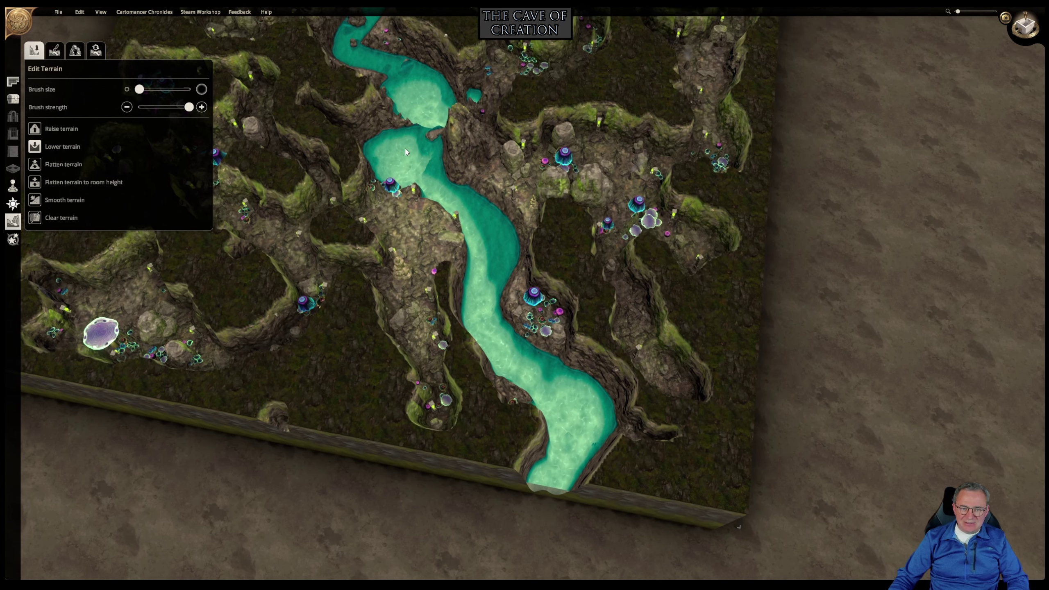
Lower the riverbed across the lower pool and through the rocky gap to the upper pool.
right_click_drag(405, 148, 408, 346)
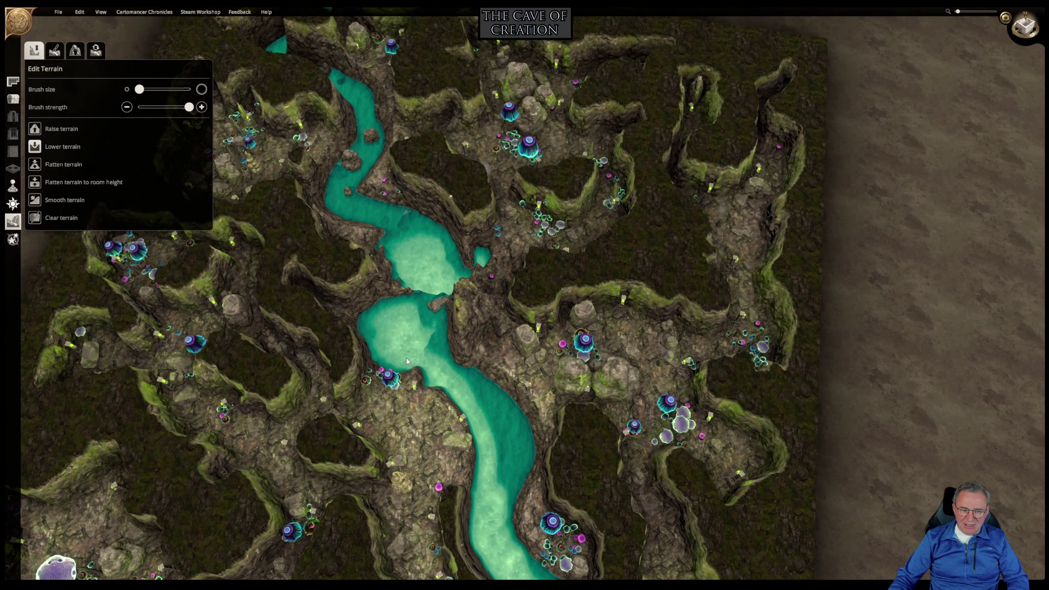
left_click_drag(413, 366, 445, 389)
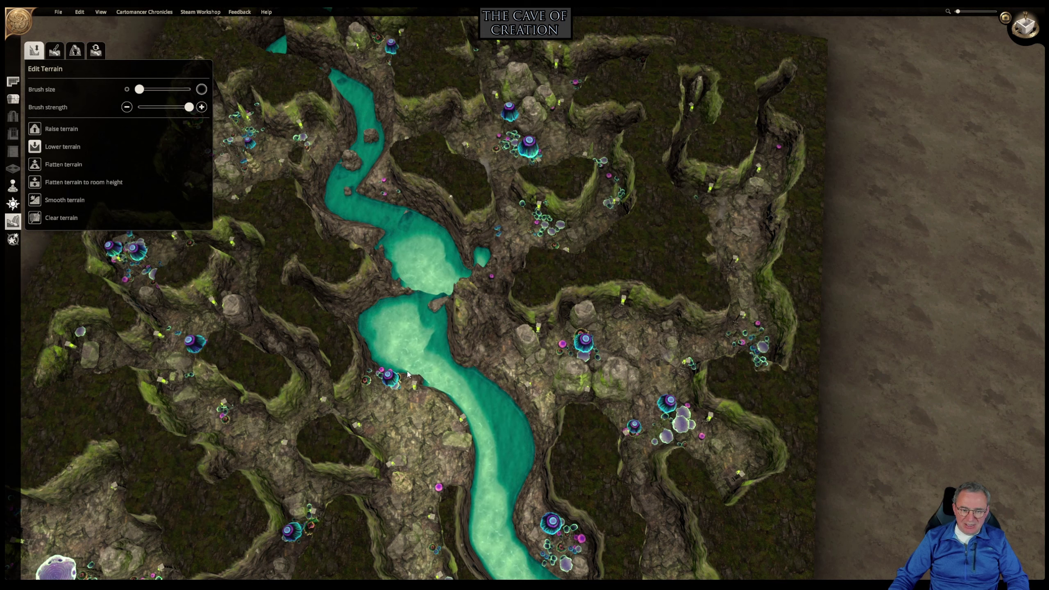
mouse_move(515, 430)
left_mouse_down()
mouse_move(520, 457)
mouse_move(451, 358)
left_mouse_up()
mouse_move(434, 322)
left_mouse_down()
mouse_move(403, 261)
mouse_move(392, 312)
left_mouse_up()
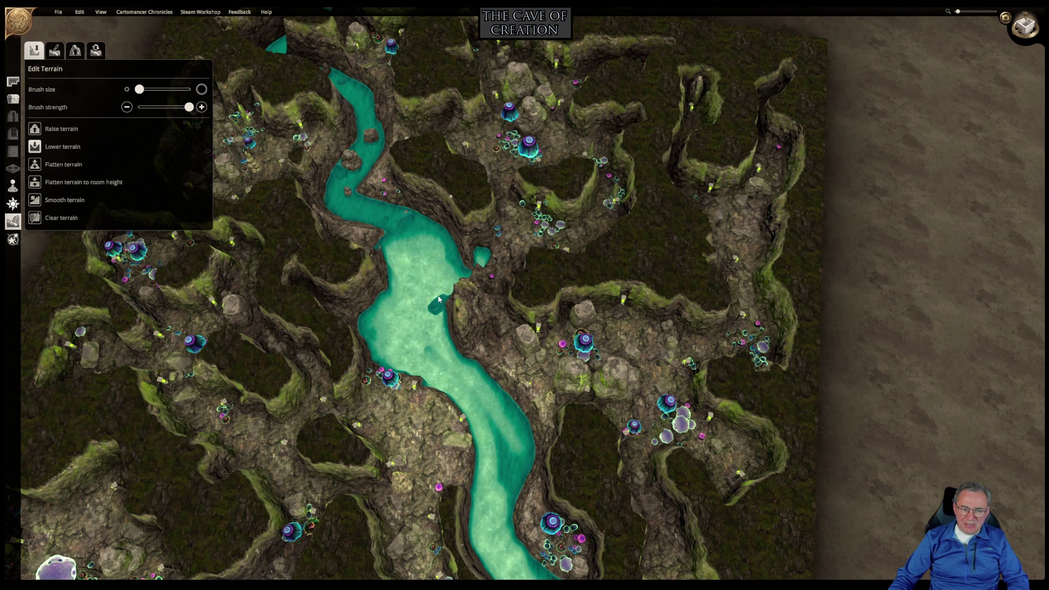
Extend the lowered riverbed upstream from the upper pool towards the narrow river bend.
right_click_drag(397, 264, 413, 362)
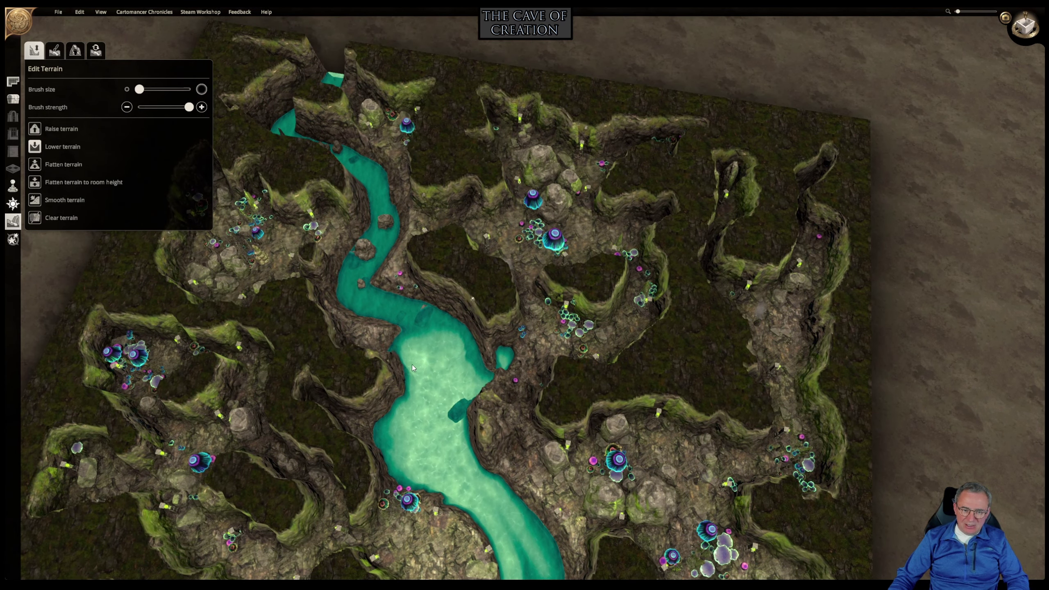
left_click_drag(399, 337, 382, 316)
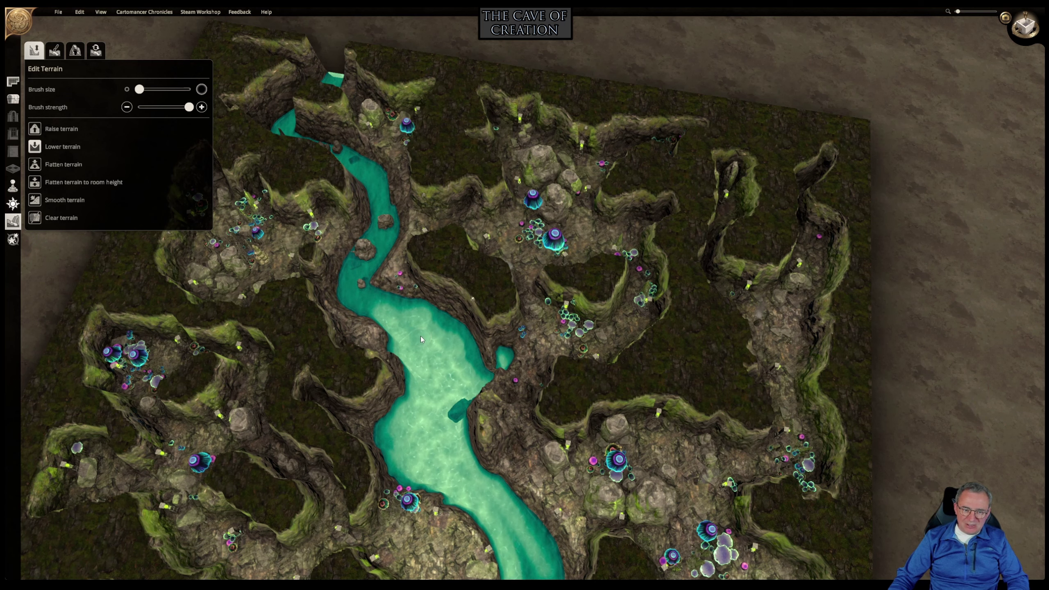
left_click_drag(412, 336, 383, 310)
Lower the remaining high patches of riverbed in the bend just downstream of the pools.
right_click_drag(459, 476, 395, 203)
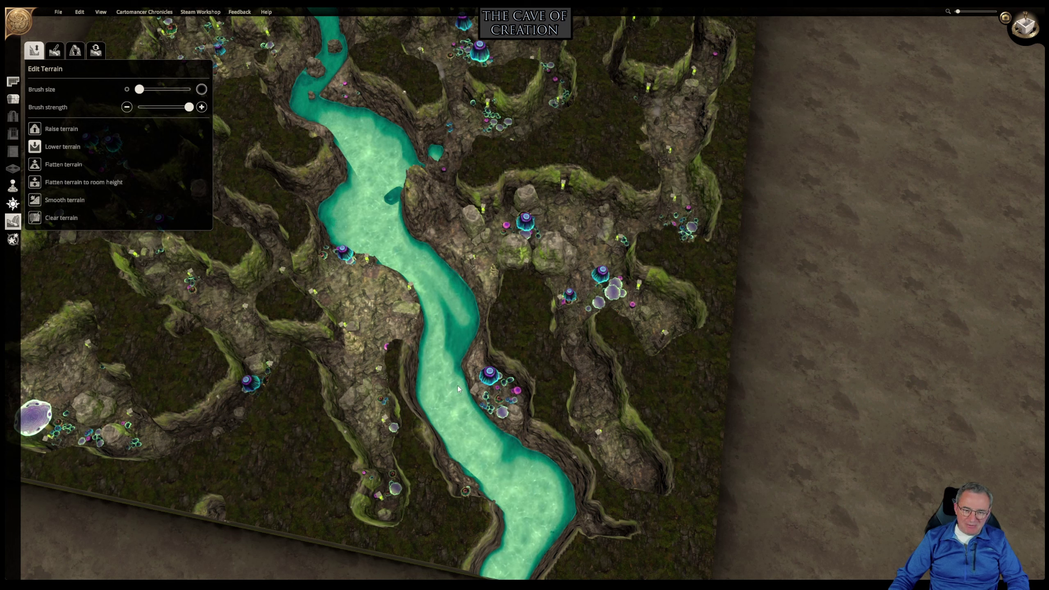
left_click_drag(450, 336, 451, 307)
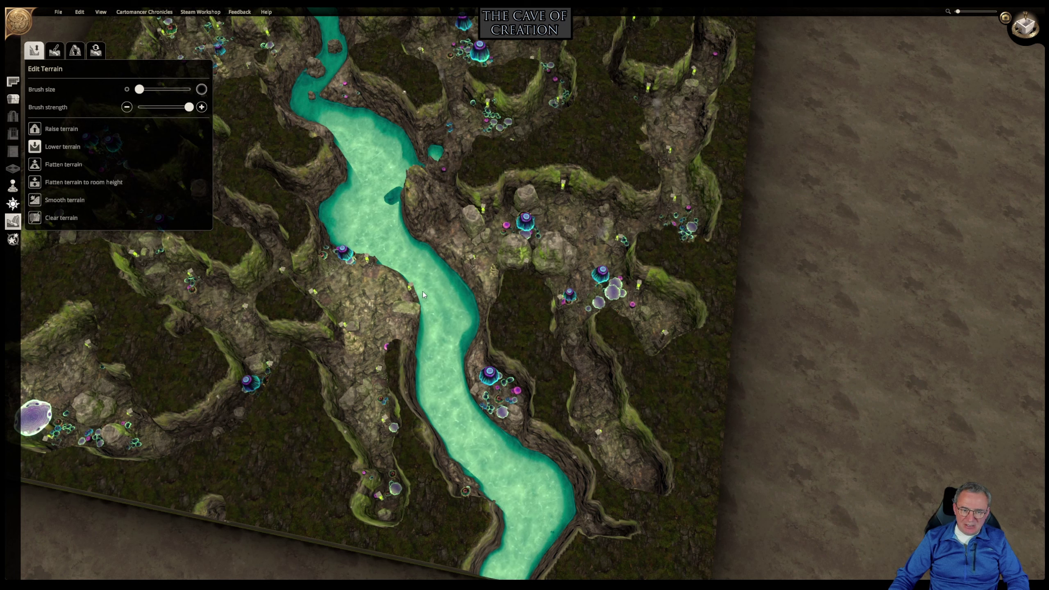
left_click_drag(420, 246, 458, 299)
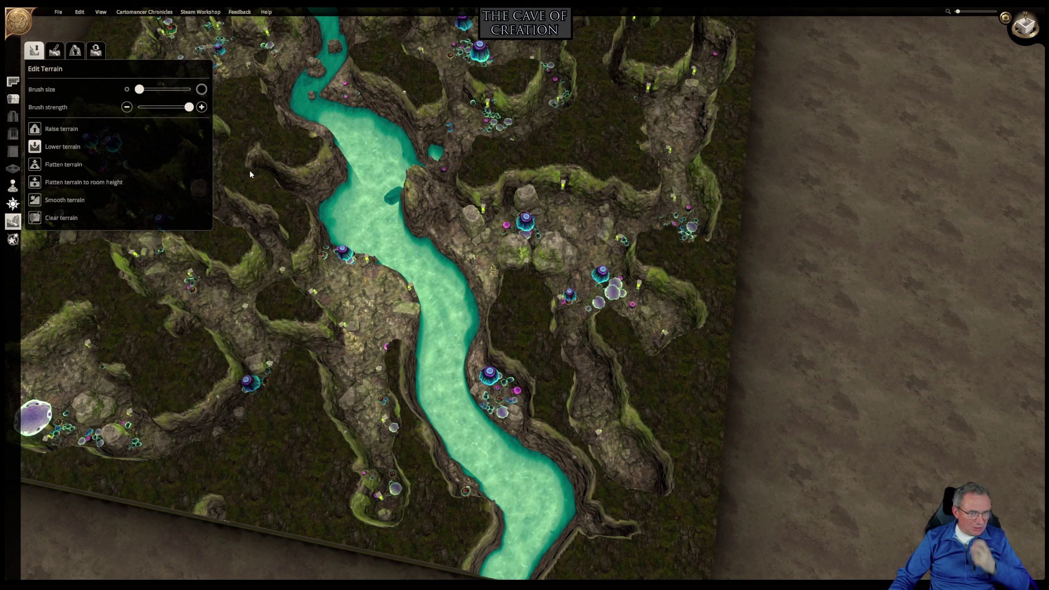
Find the canoe among the boat objects and place it on the river below the pools, rotated to follow the current.
left_click(12, 100)
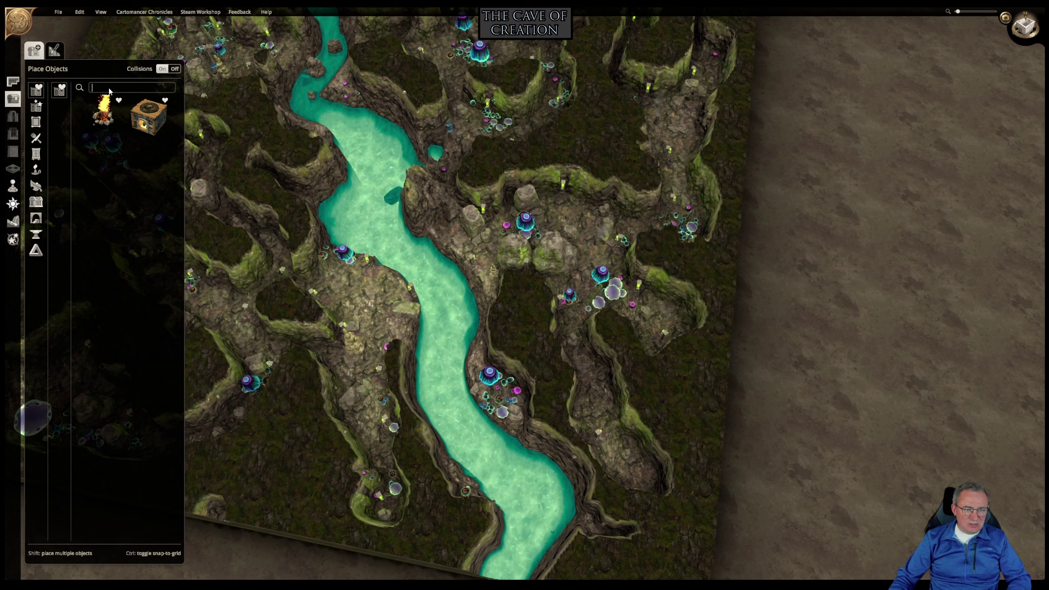
left_click(128, 86)
type("boat")
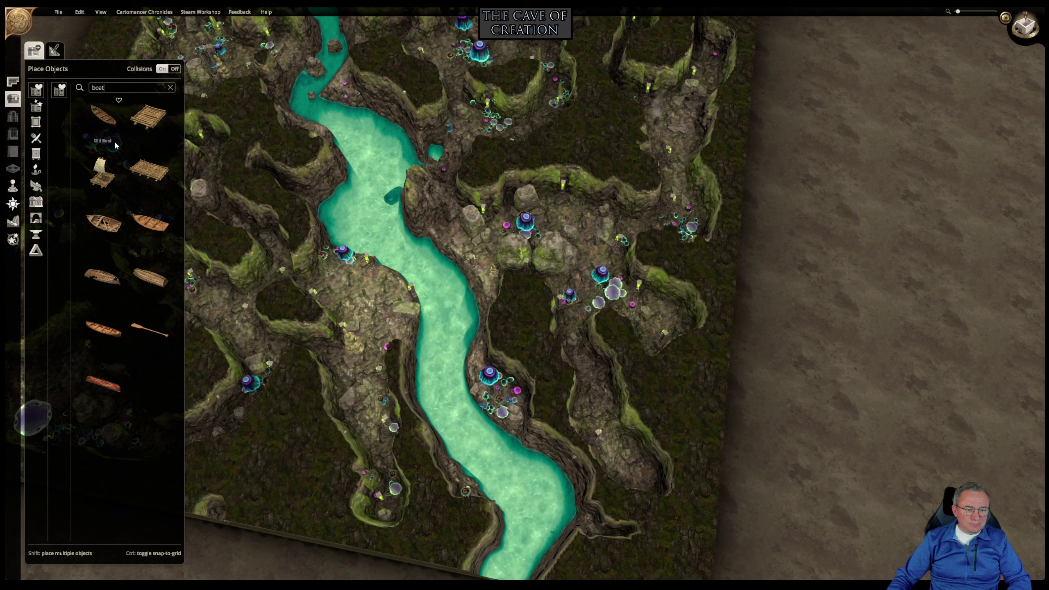
left_click(105, 335)
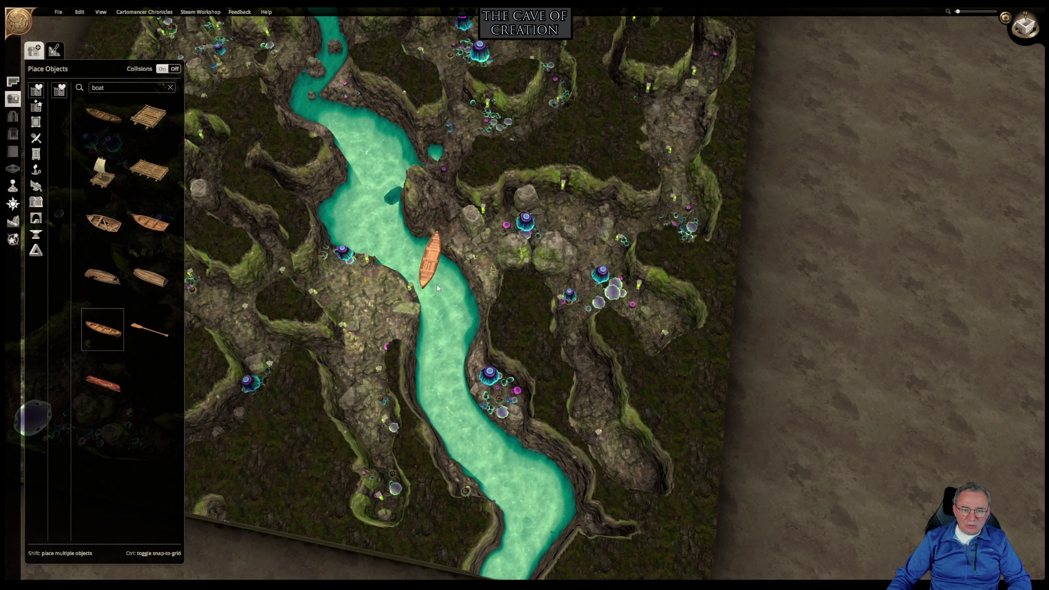
scroll(437, 288, "down", 2)
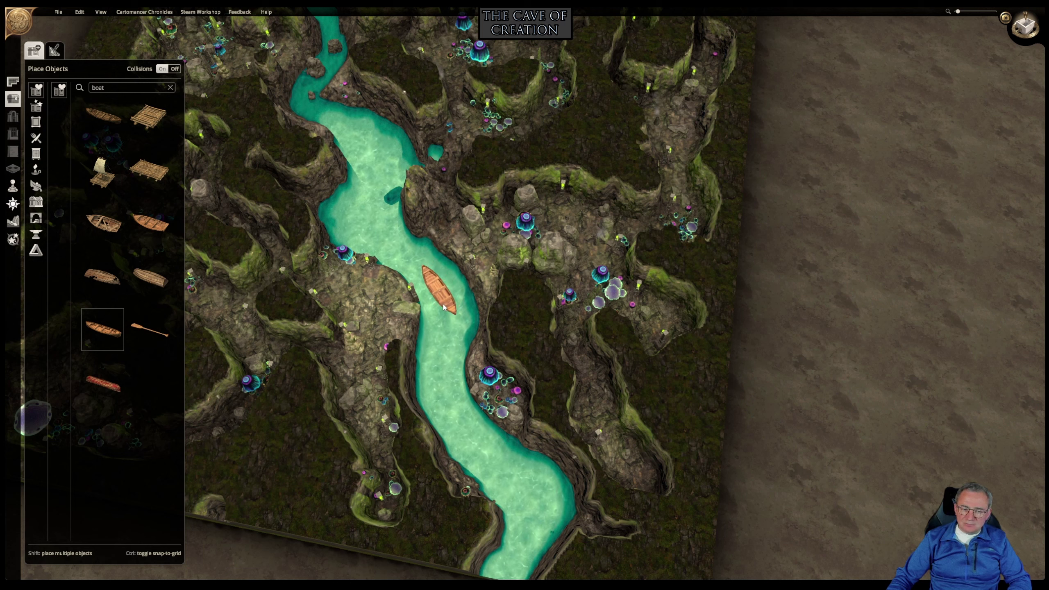
left_click(439, 309)
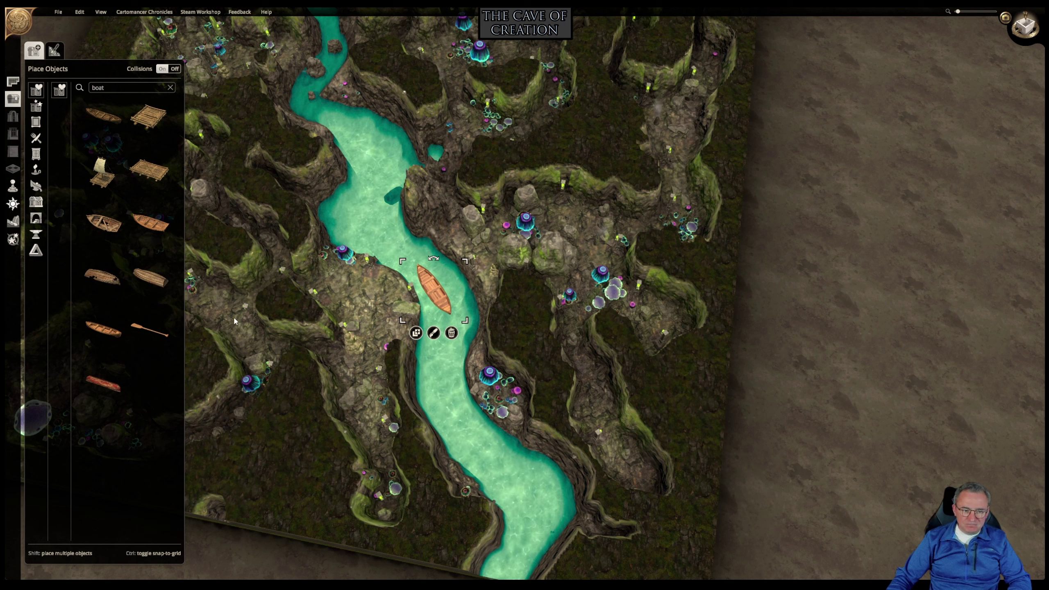
Place a paddle inside the canoe on the river, and deselect it.
left_click(149, 334)
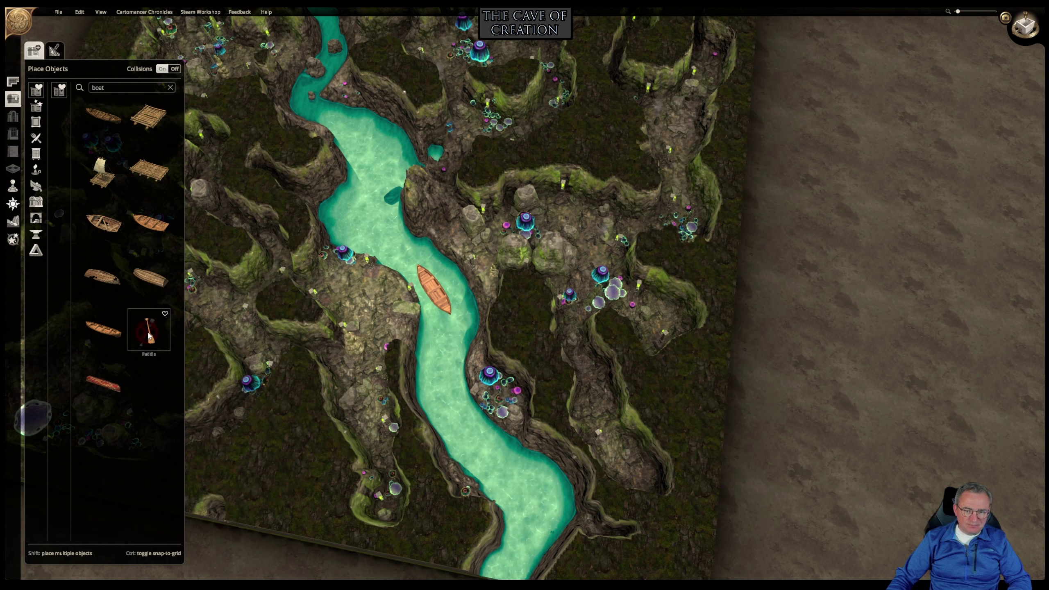
left_click(440, 303)
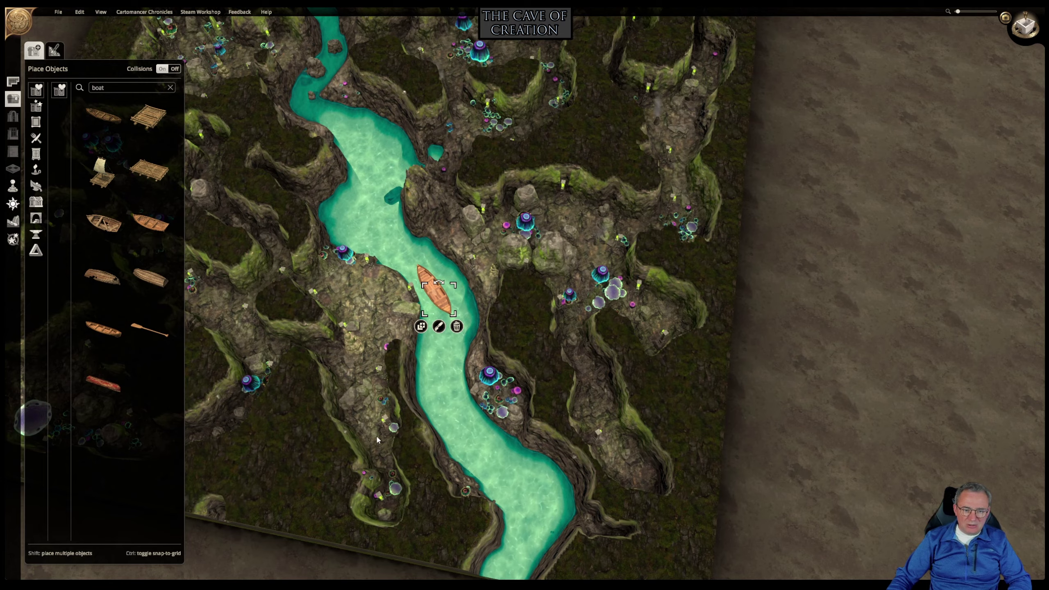
left_click(437, 507)
Recolour the canoe and the paddle inside it to dark grey.
scroll(425, 308, "up", 3)
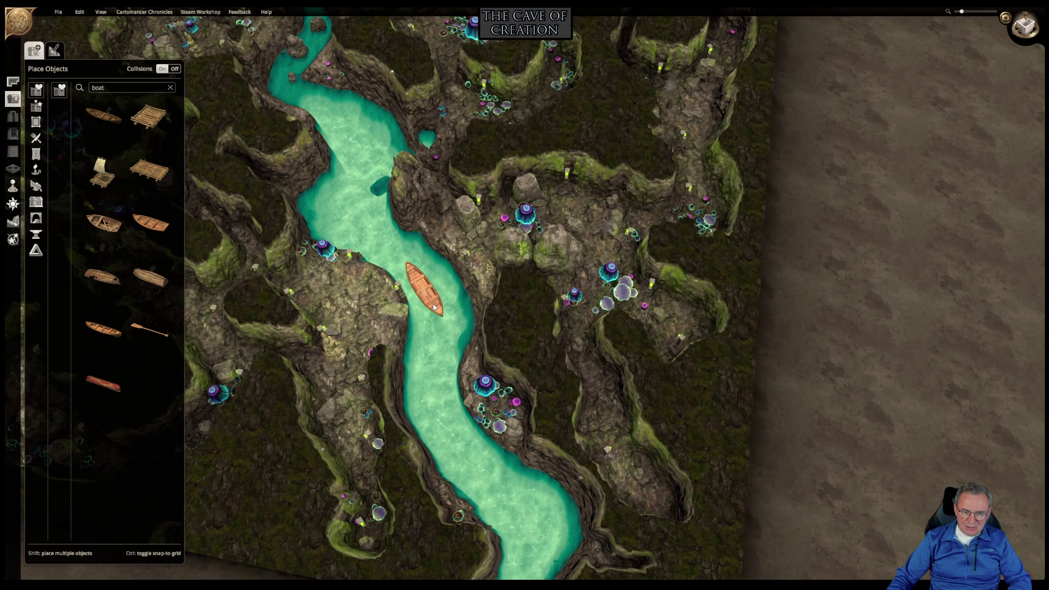
scroll(418, 303, "up", 5)
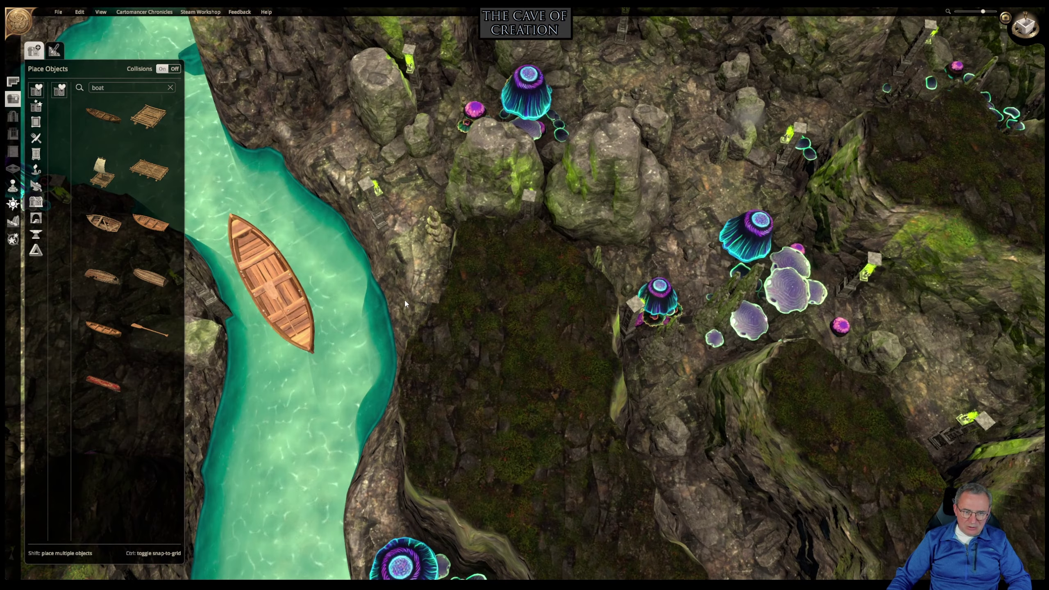
scroll(405, 301, "up", 2)
right_click_drag(311, 266, 582, 308)
left_click(433, 269)
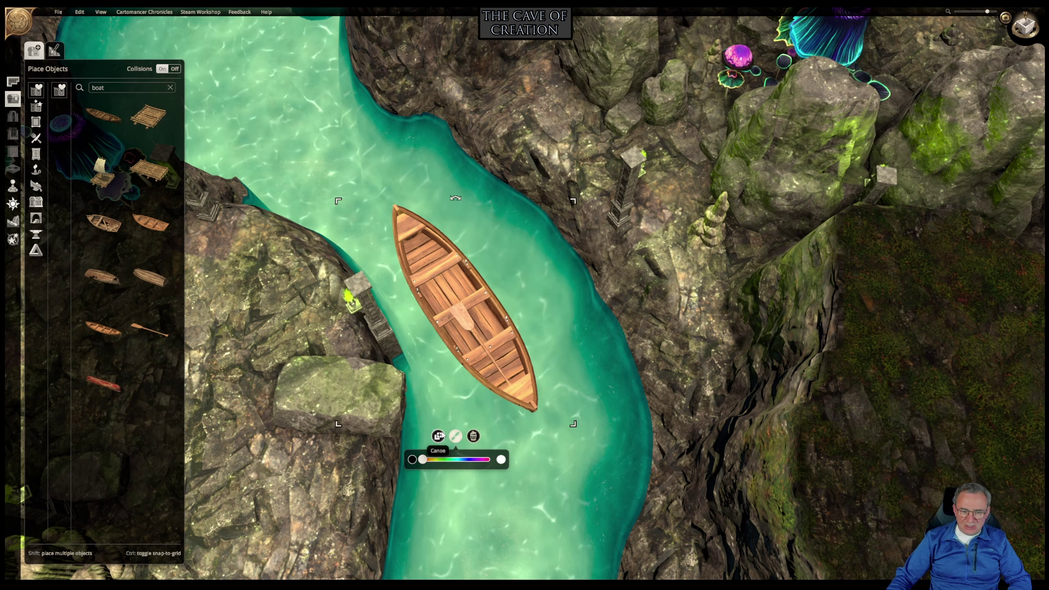
left_click(411, 463)
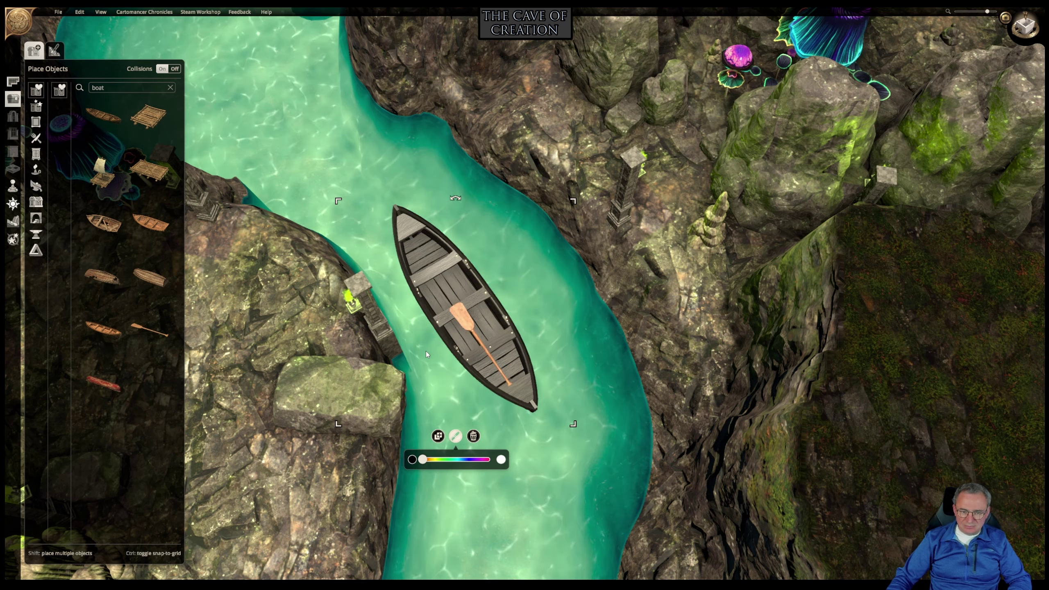
left_click(462, 323)
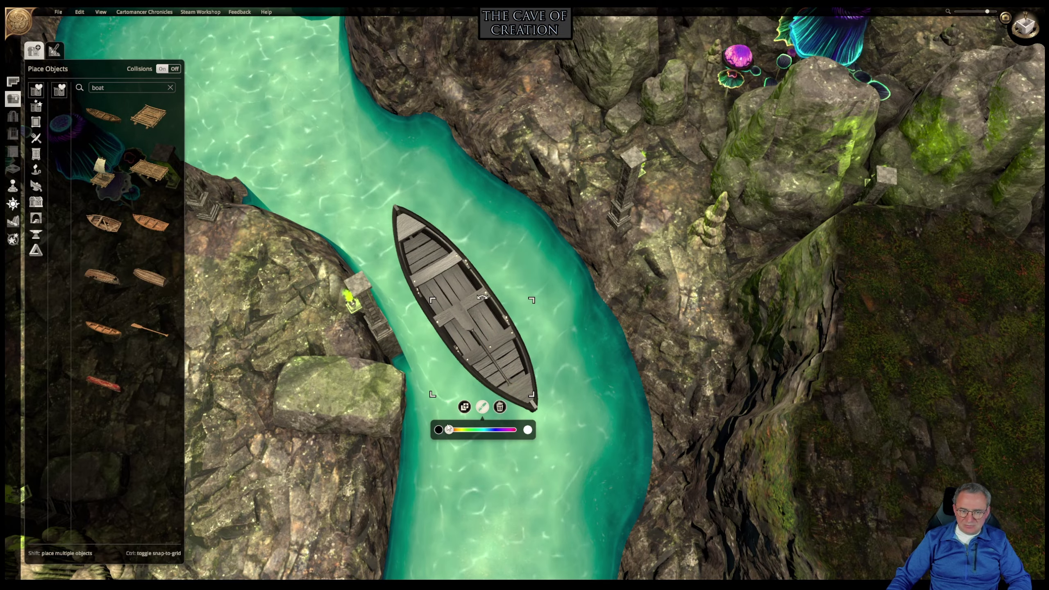
right_click_drag(546, 318, 483, 292)
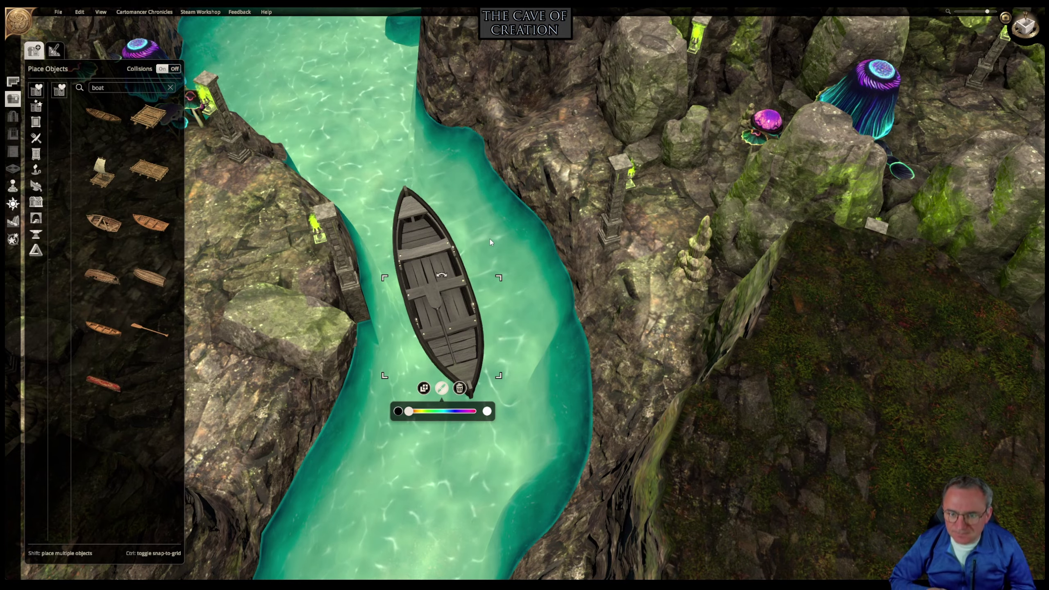
Search the objects for Bridge and place the arched stone bridge with balustrades across the river just upstream of the canoe.
middle_click_drag(490, 239, 601, 360)
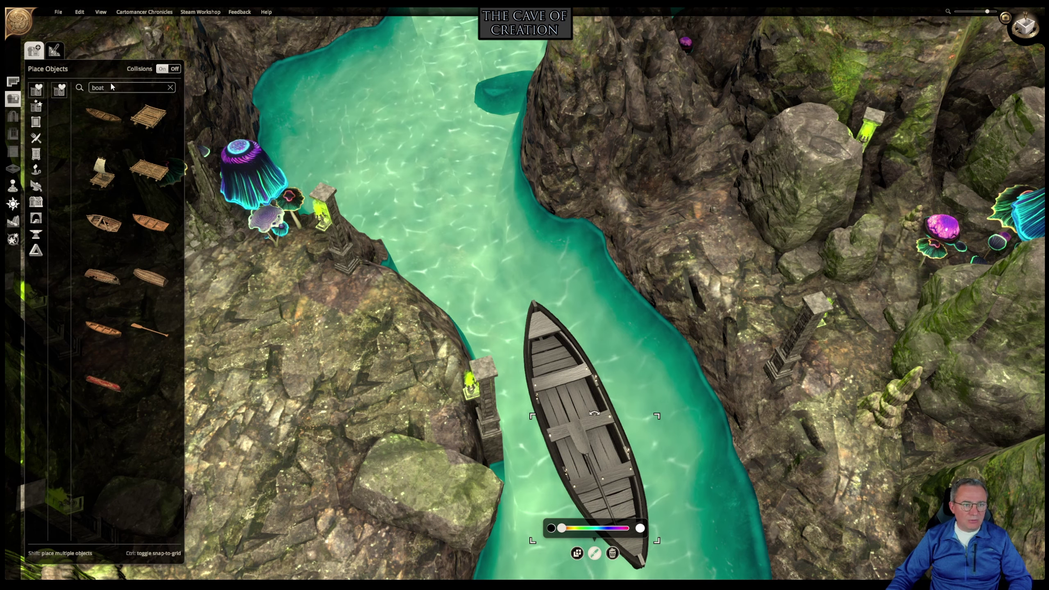
type("Bridge")
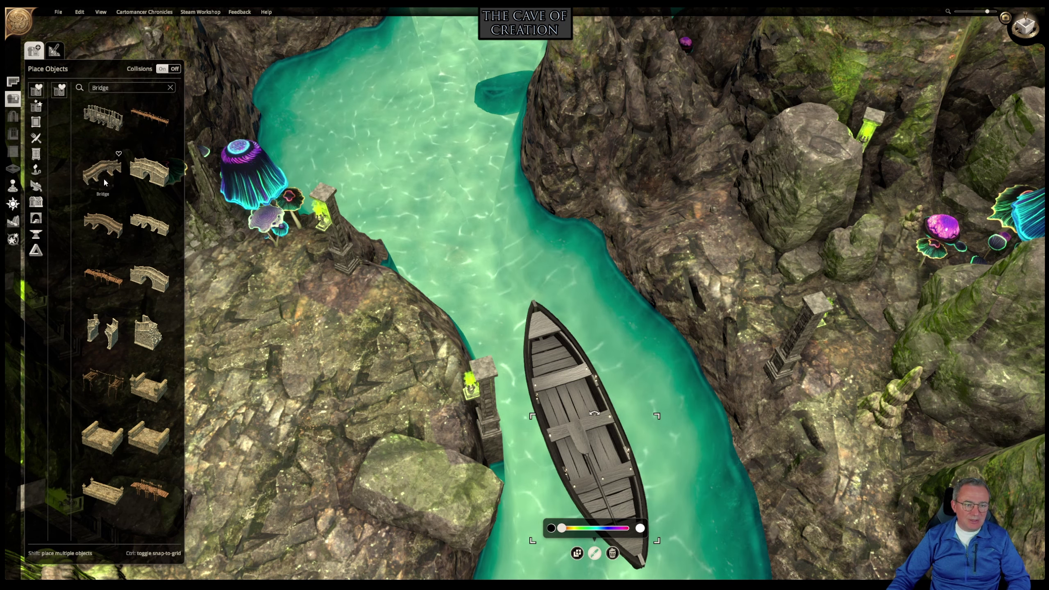
left_click(99, 122)
scroll(497, 394, "down", 5)
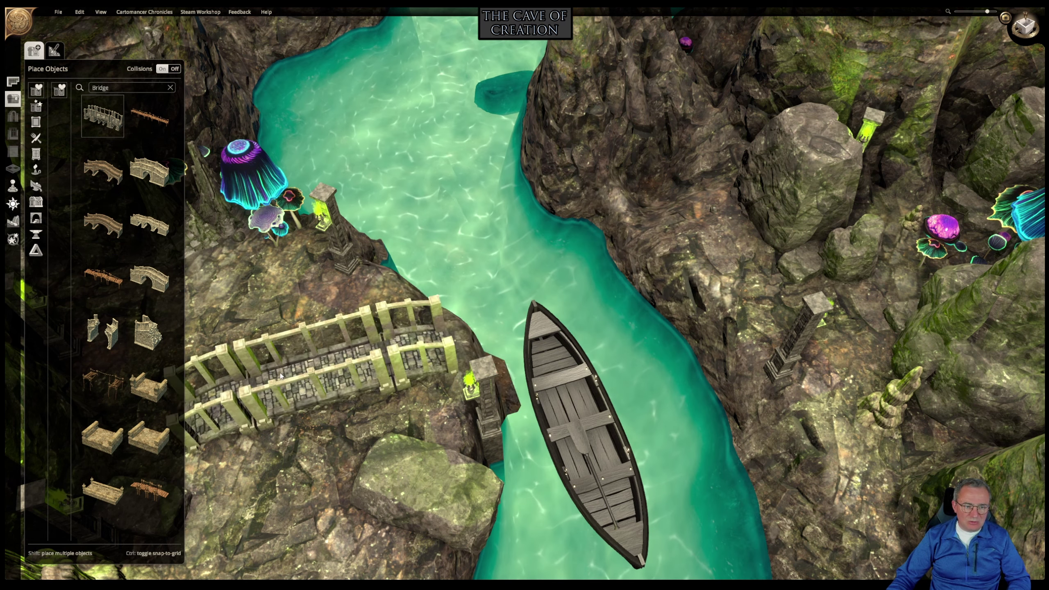
left_click(145, 285)
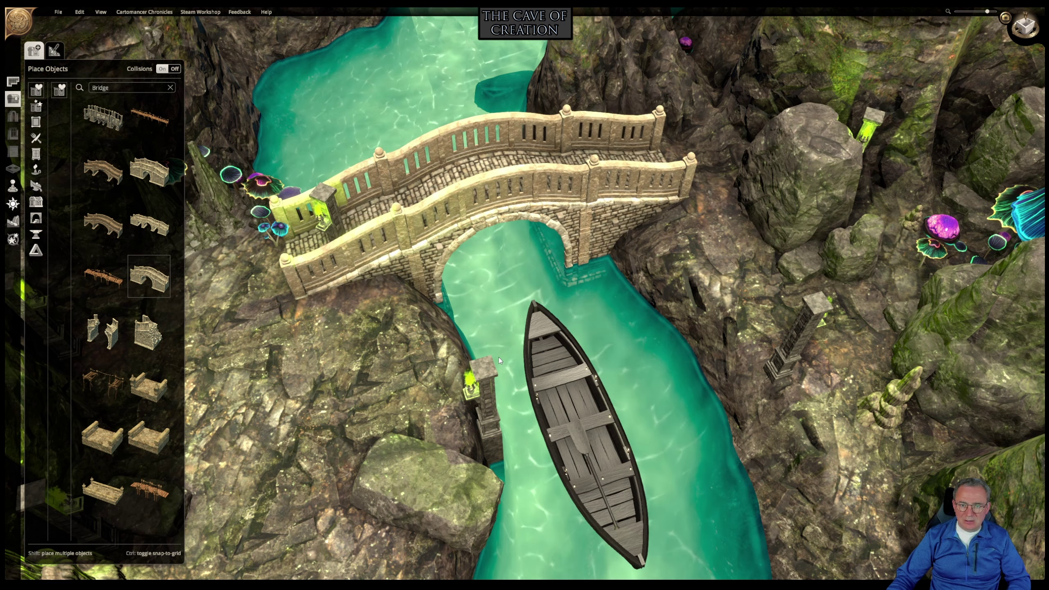
left_click(497, 359)
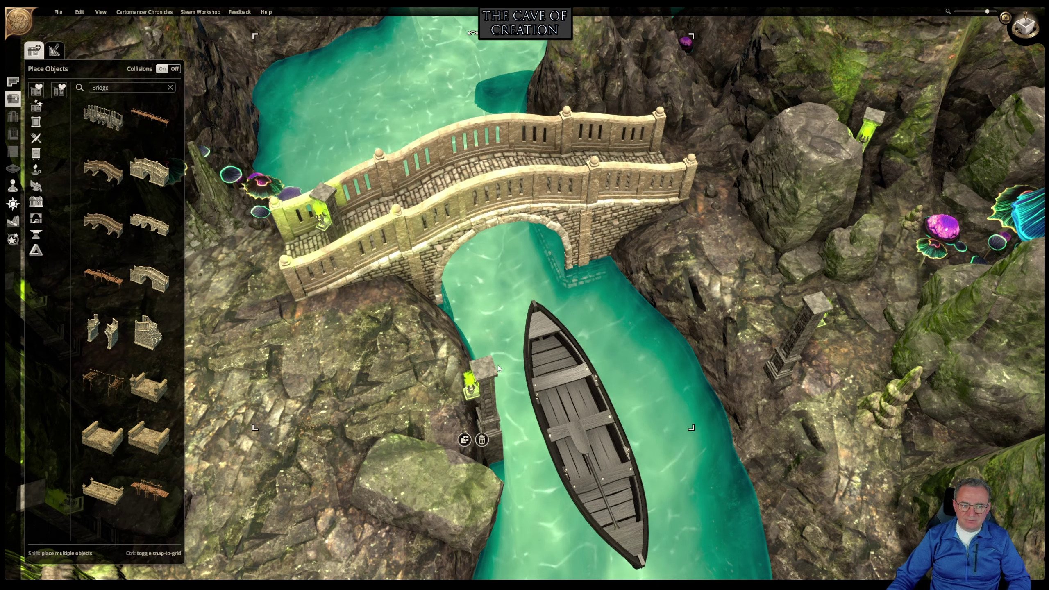
Move the torch pillar off the bridge to one side of its entrance and place a duplicate on the other side.
key("a")
key("w")
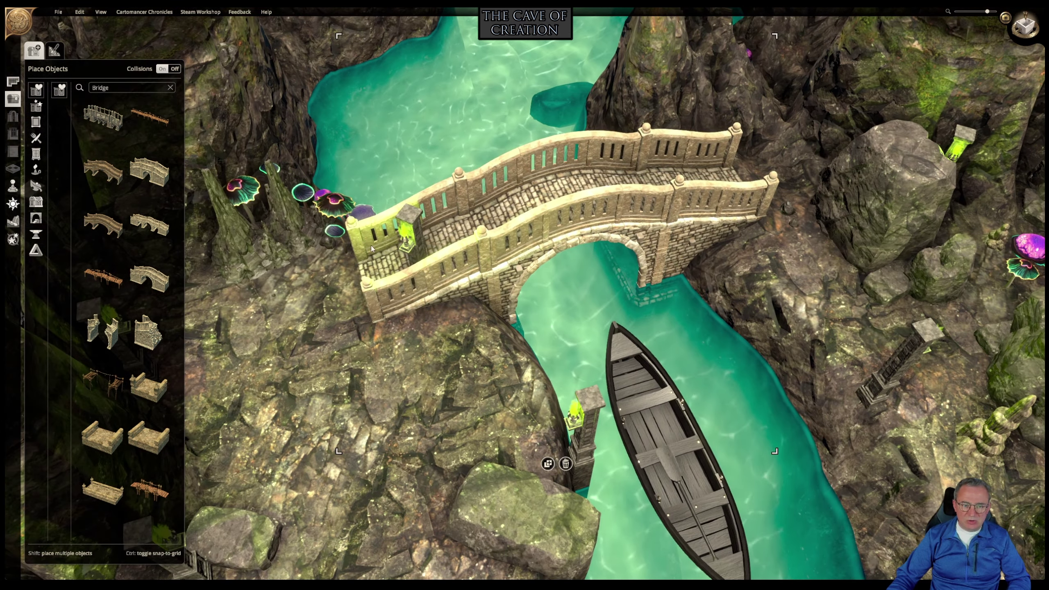
middle_click_drag(329, 429, 453, 421)
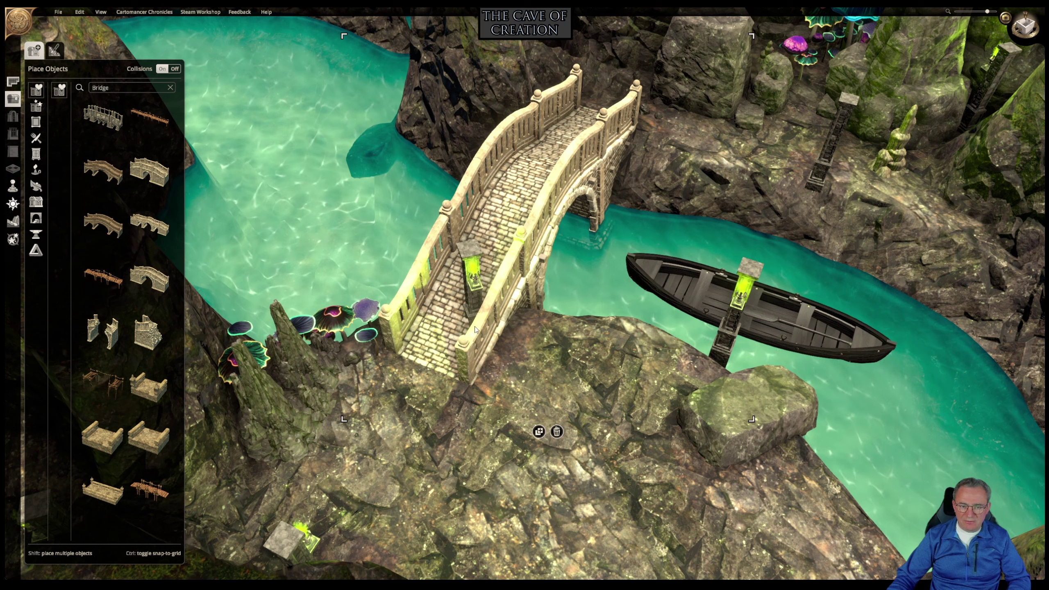
left_click_drag(472, 244, 367, 295)
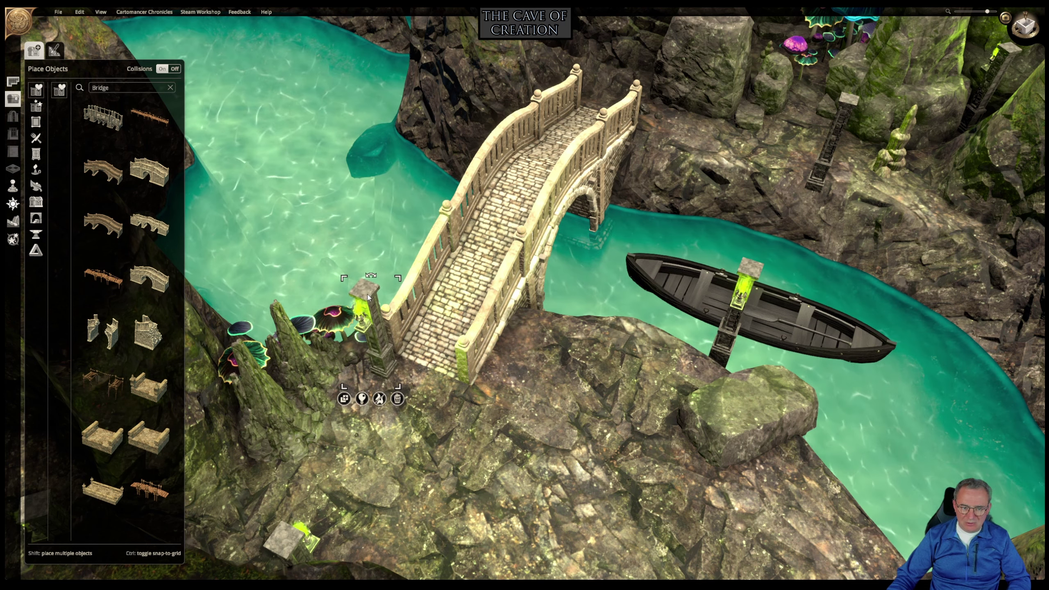
left_click(344, 398)
left_click(447, 411)
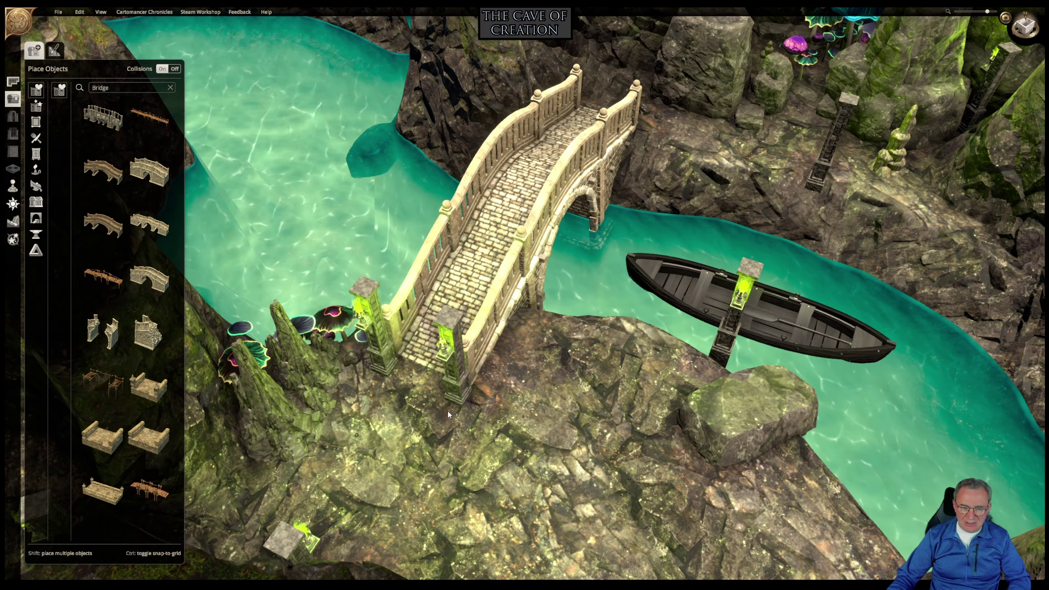
left_click(447, 409)
Move the torch pillar beside the canoe back from the water's edge and delete the large boulder next to it.
middle_click_drag(447, 410, 663, 309)
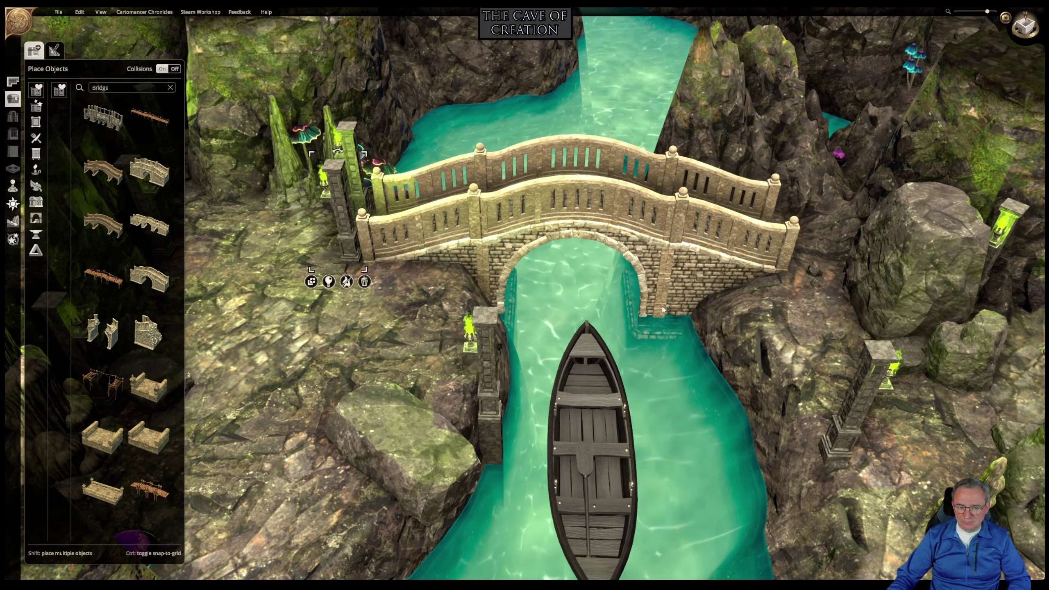
left_click_drag(494, 318, 454, 313)
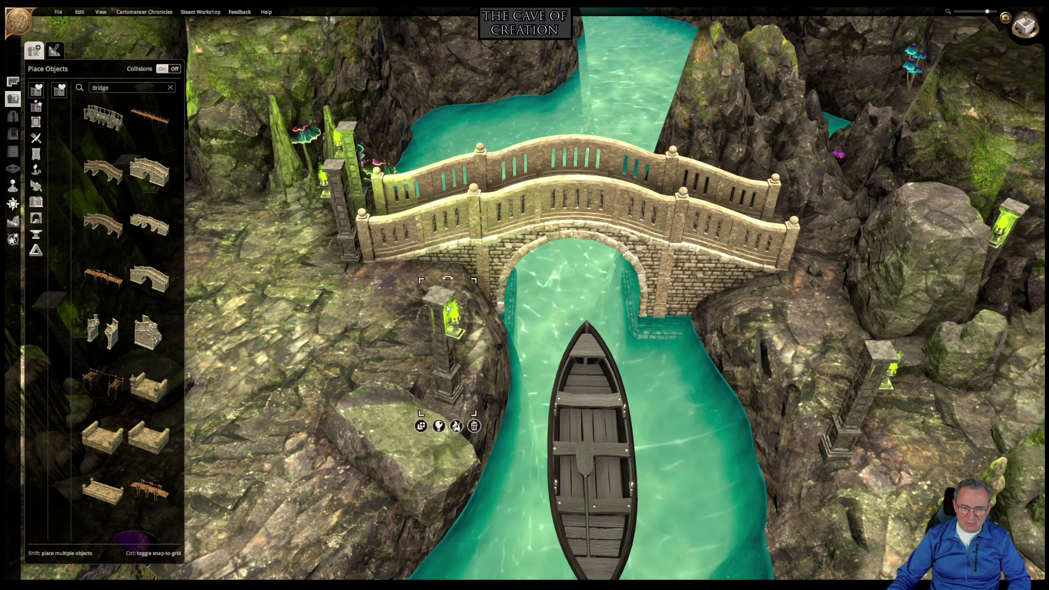
left_click(389, 443)
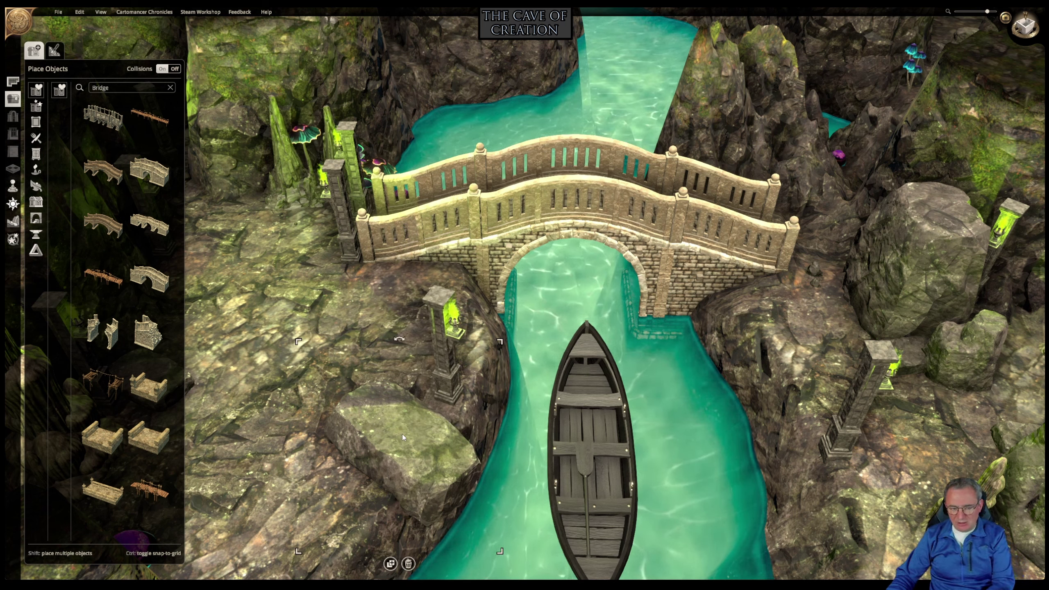
key("Delete")
Delete the rocks standing in the river bend upstream of the pools.
middle_click_drag(579, 388, 638, 550)
middle_click_drag(549, 123, 505, 468)
middle_click_drag(541, 235, 486, 502)
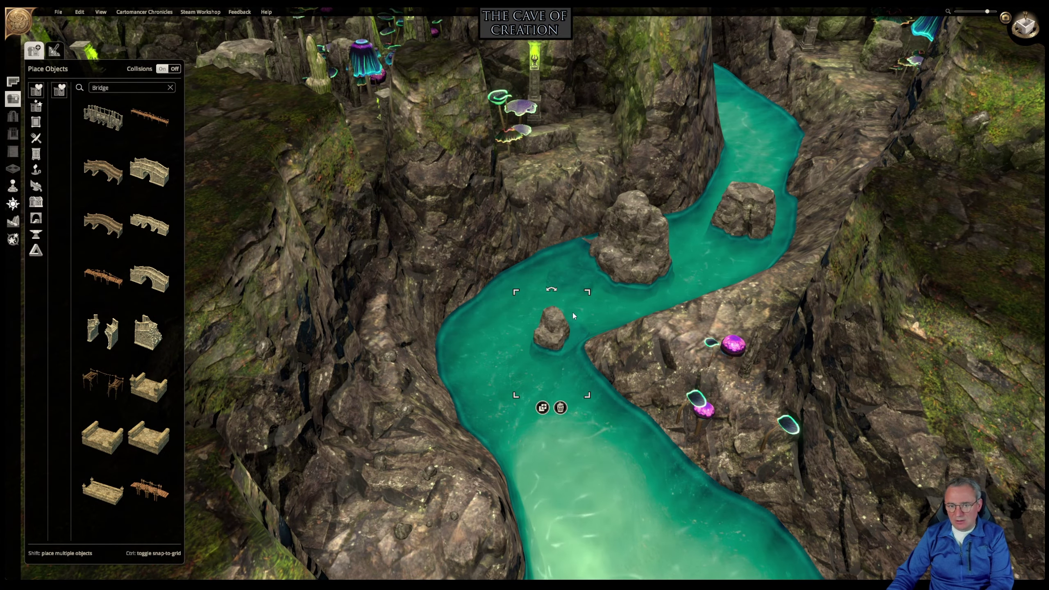
key("Delete")
key("Delete")
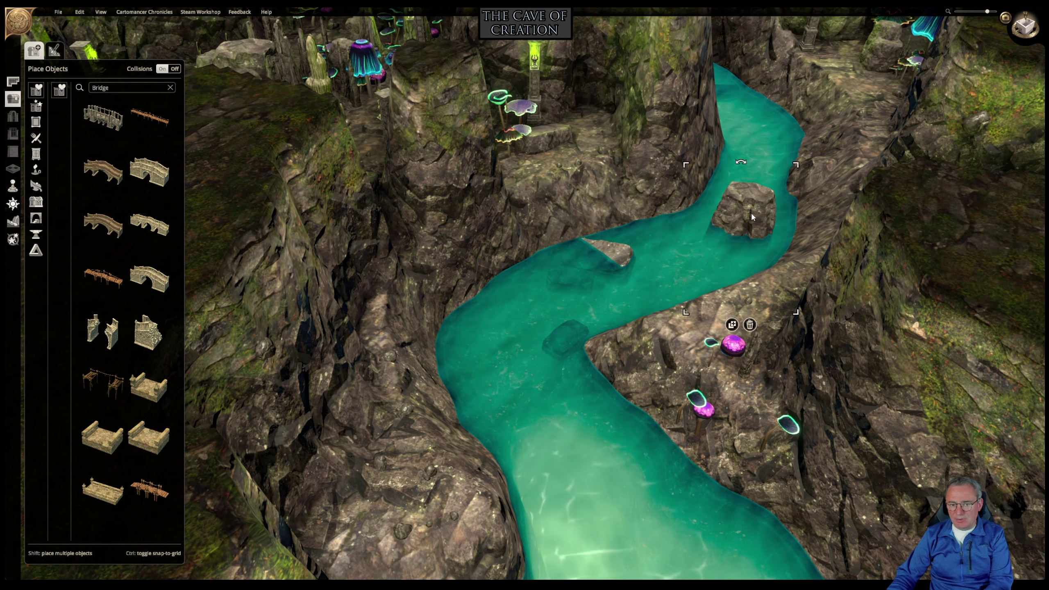
left_click(576, 329)
key("Delete")
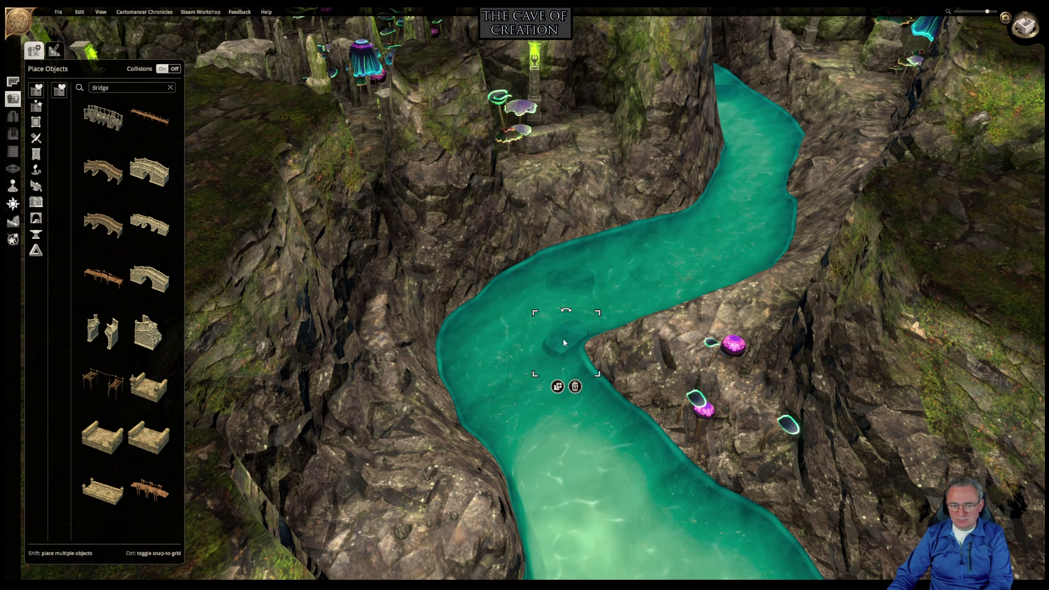
key("Delete")
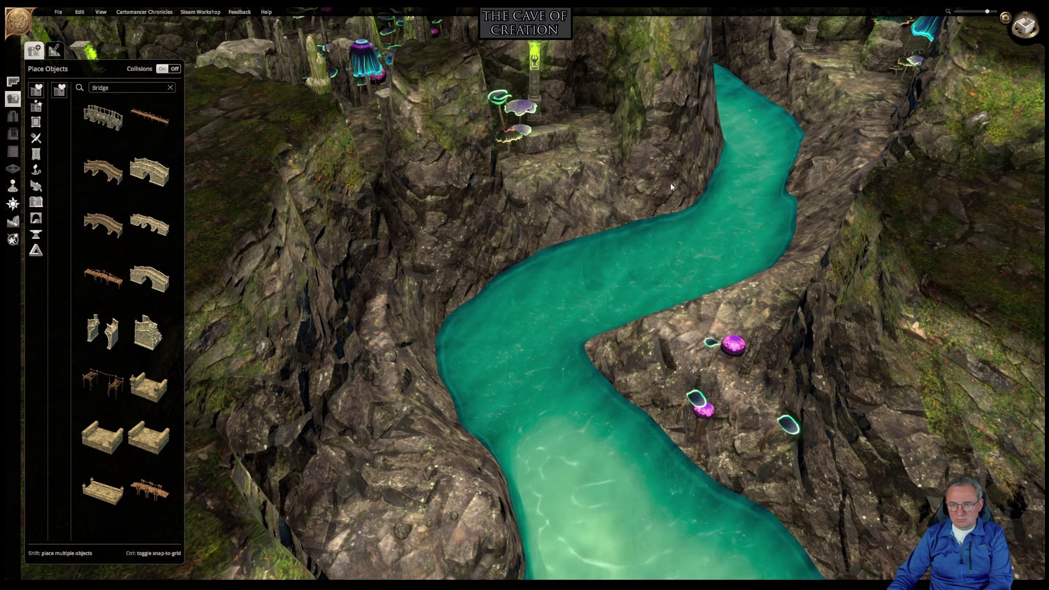
Delete the boulders blocking the narrow river stretch further upstream, leaving the stalagmites in place.
middle_click_drag(670, 182, 399, 455)
middle_click_drag(505, 259, 447, 513)
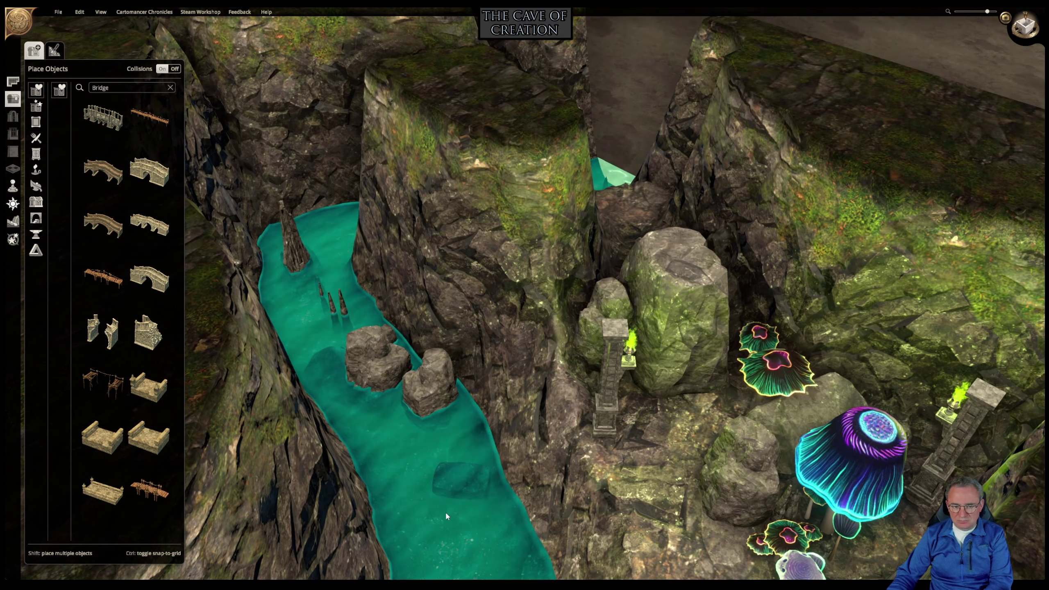
left_click(454, 482)
key("Delete")
left_click(431, 400)
key("Delete")
left_click(370, 359)
key("Delete")
left_click(355, 376)
key("Delete")
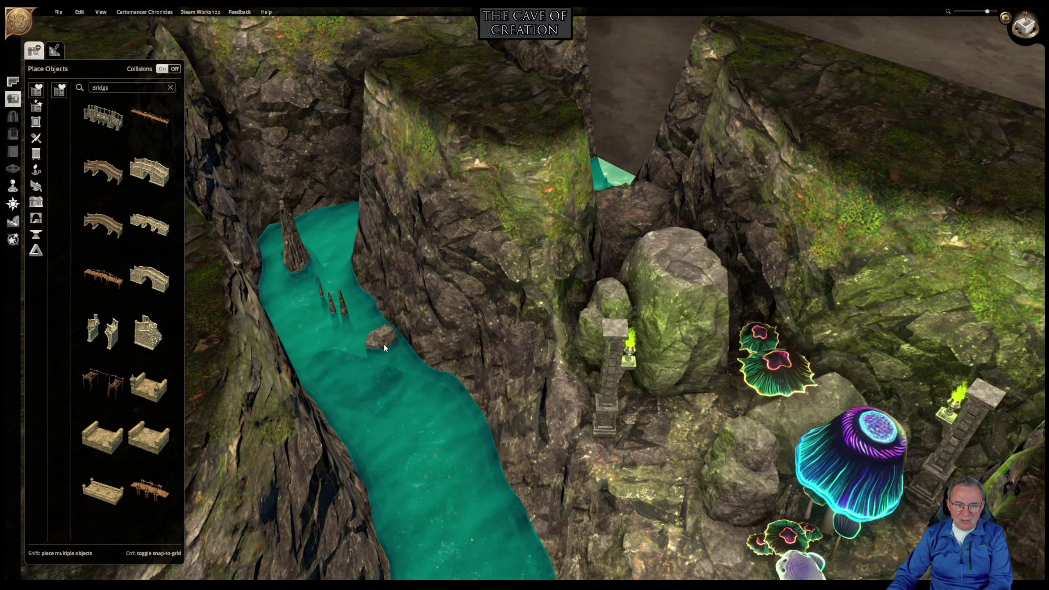
left_click(383, 347)
Delete the submerged rocks left in the river bend and in the pool just upstream of the bridge.
right_click_drag(307, 241, 503, 106)
middle_click_drag(503, 109, 526, 25)
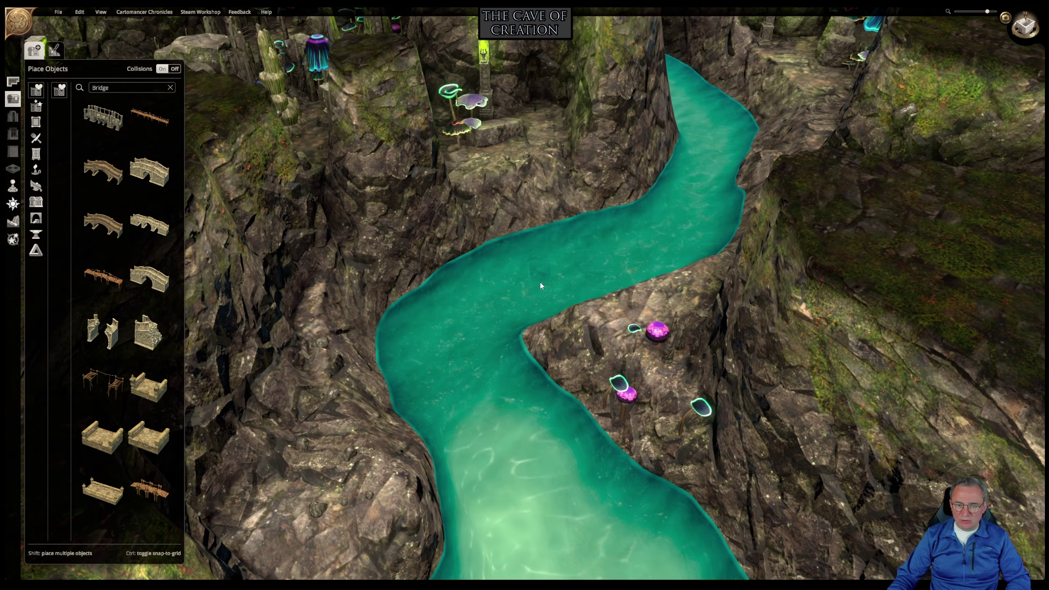
left_click(540, 270)
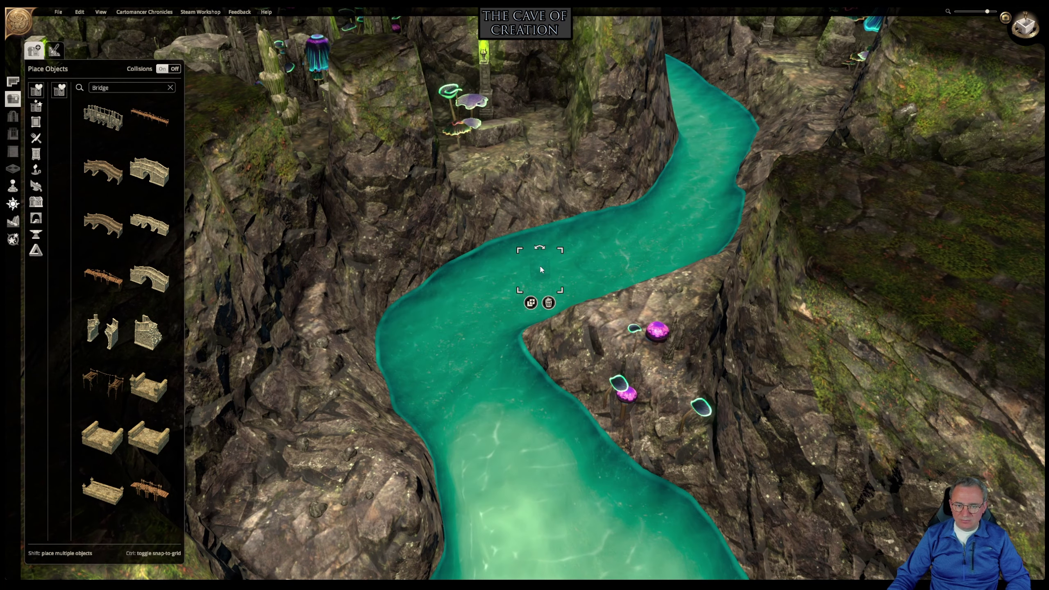
left_click(594, 263)
left_click(596, 266)
right_click_drag(507, 354, 451, 90)
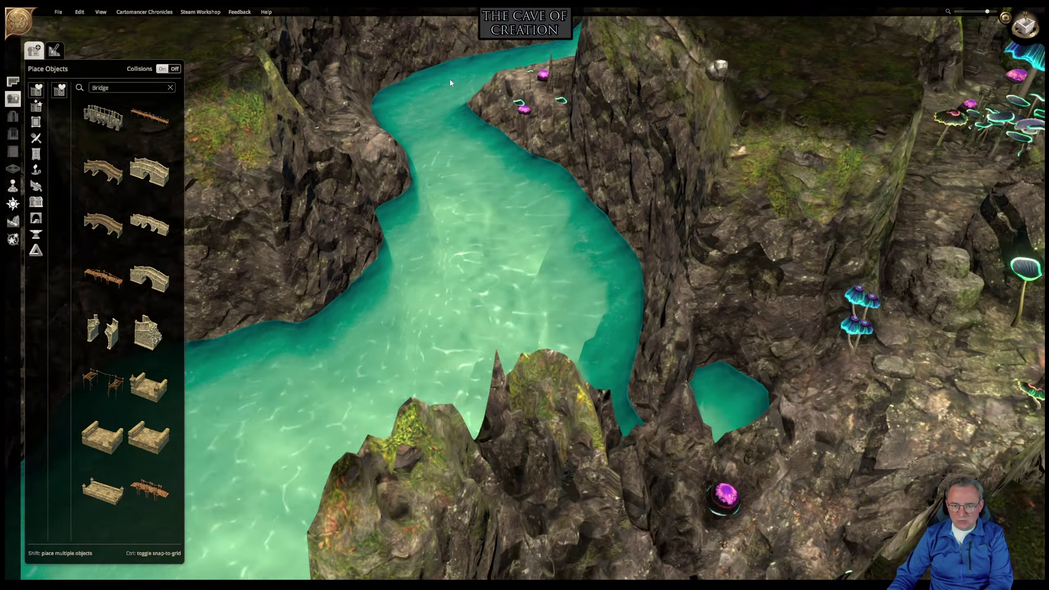
right_click_drag(495, 282, 707, 374)
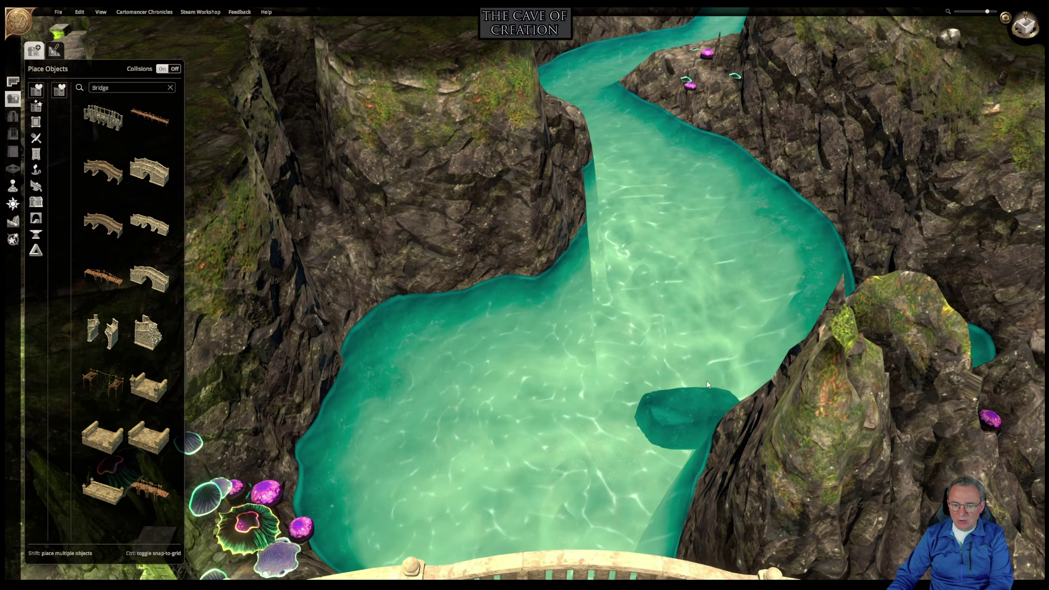
right_click_drag(734, 330, 666, 165)
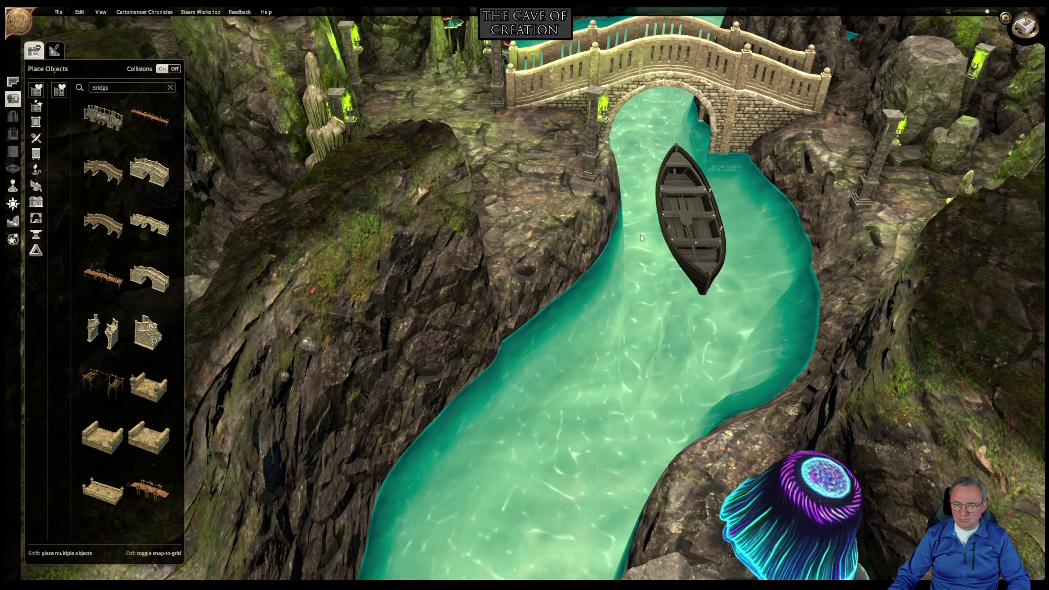
Review the bridge and canoe area from further out, and open the special effects painting tool.
scroll(641, 235, "down", 2)
scroll(635, 229, "down", 3)
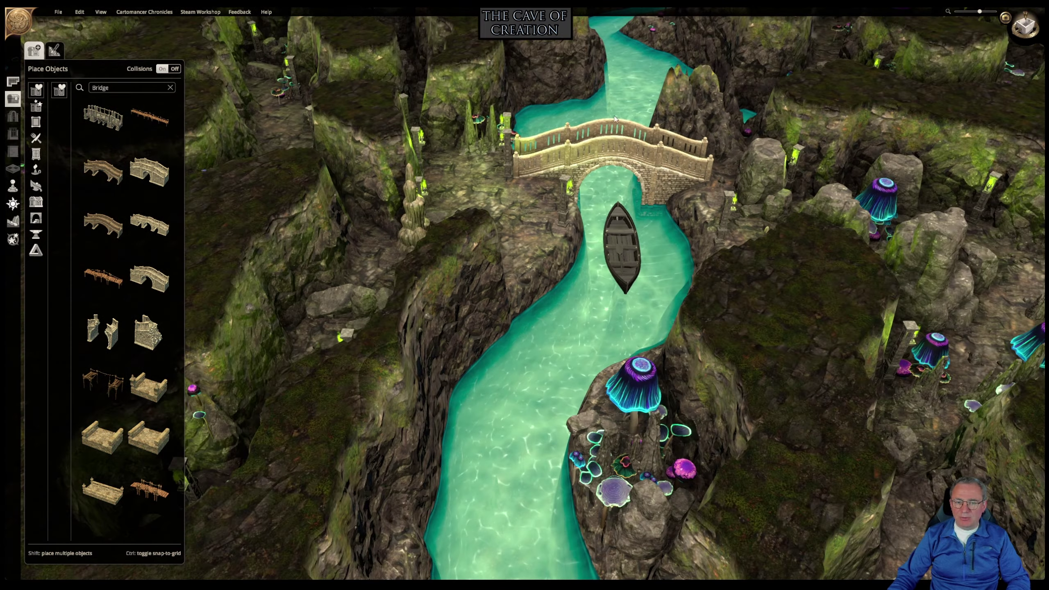
middle_click_drag(615, 119, 613, 271)
right_click_drag(613, 271, 714, 253)
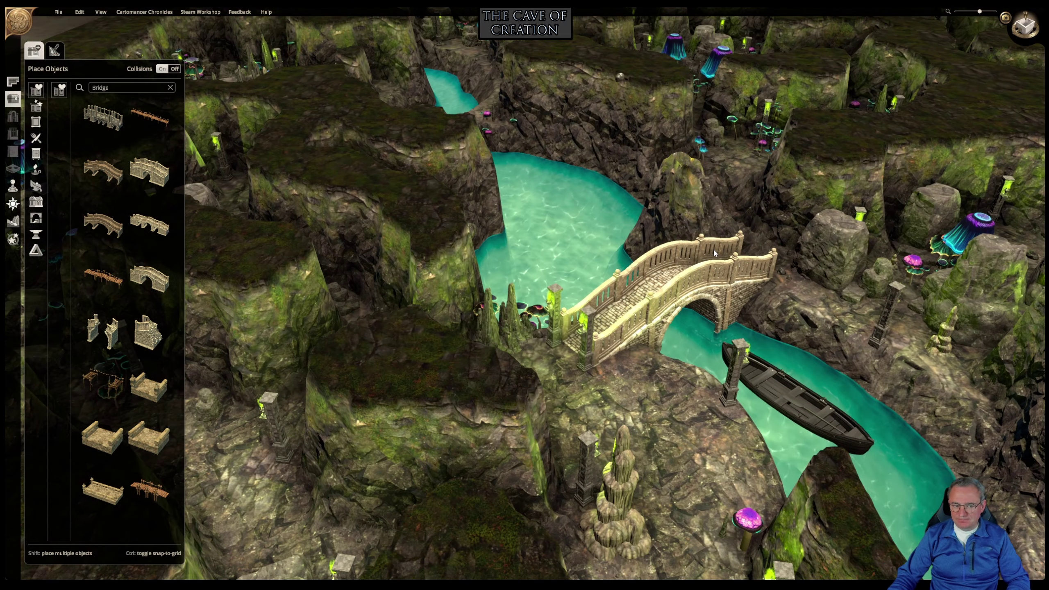
left_click(13, 239)
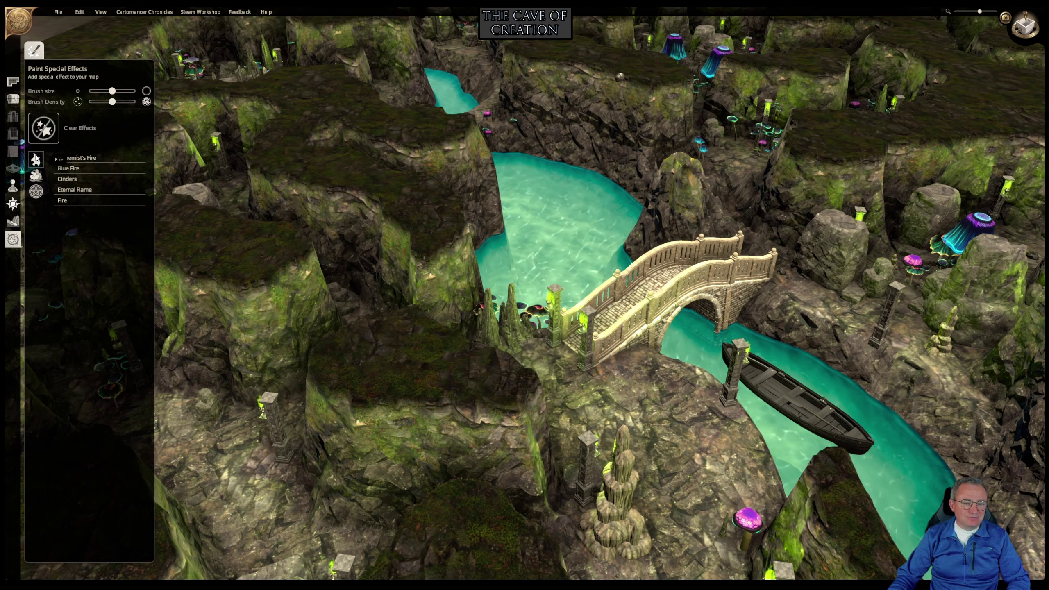
Delete the tall boulder beside the torch pillar near the far end of the bridge.
right_click_drag(372, 231, 316, 269)
right_click_drag(520, 261, 536, 299)
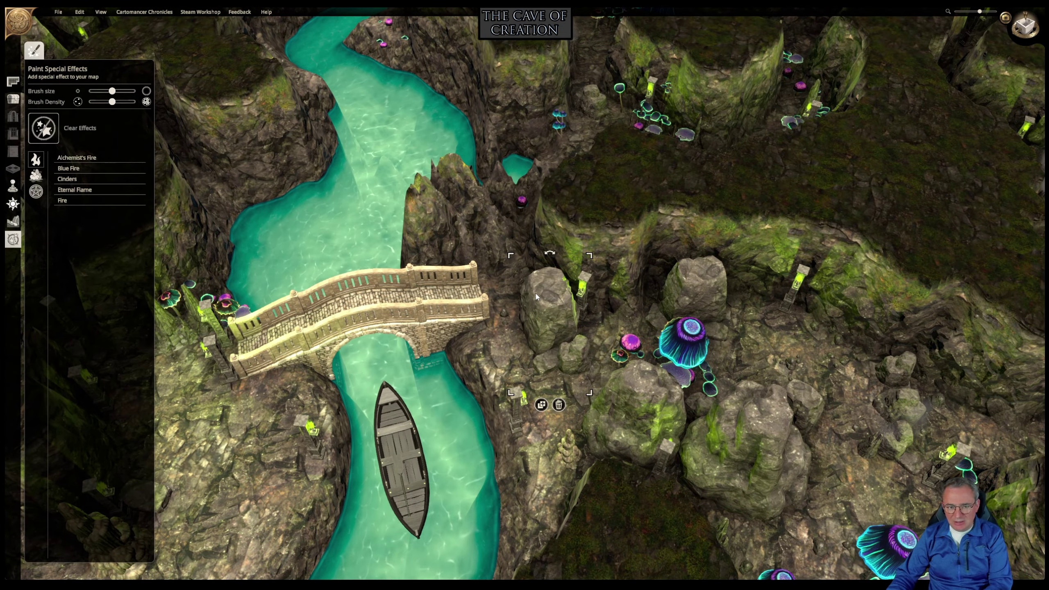
key("Delete")
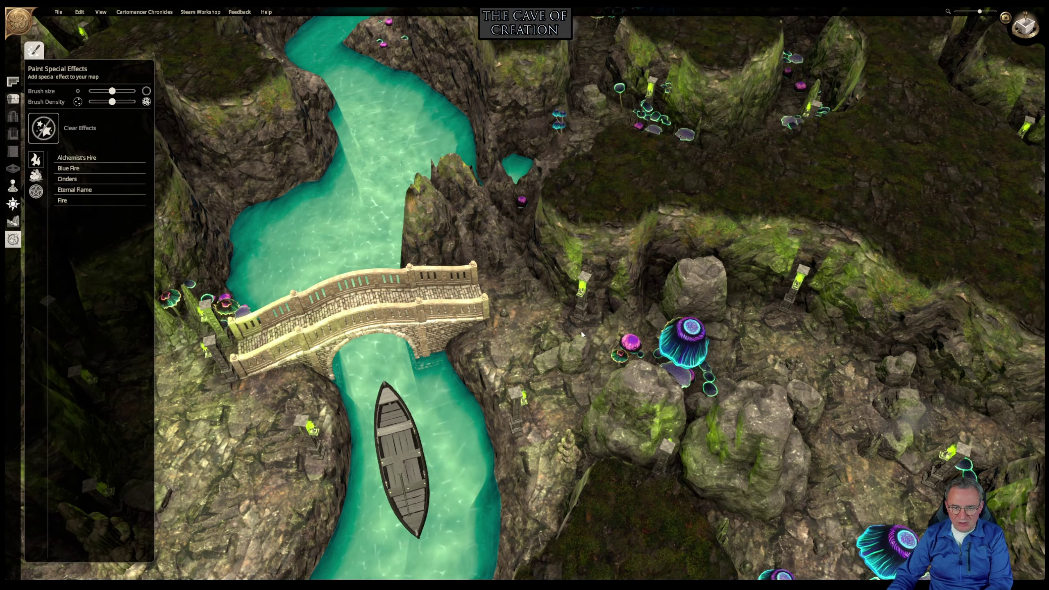
scroll(486, 327, "up", 6)
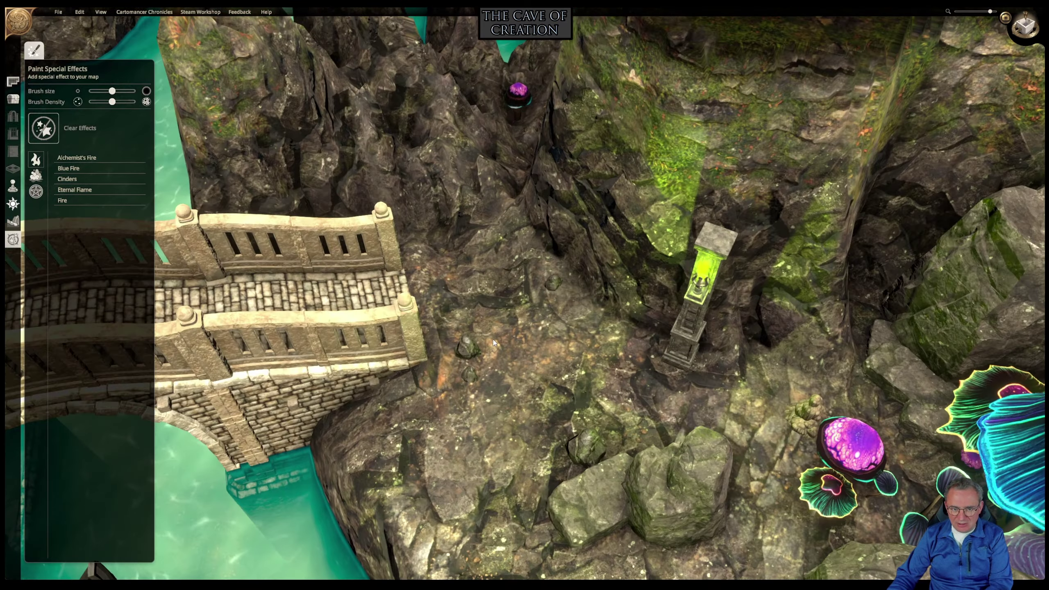
Delete the two boulders on the open ground between the bridge's far end and the torch pillars, keeping the small rocks.
right_click_drag(493, 339, 642, 298)
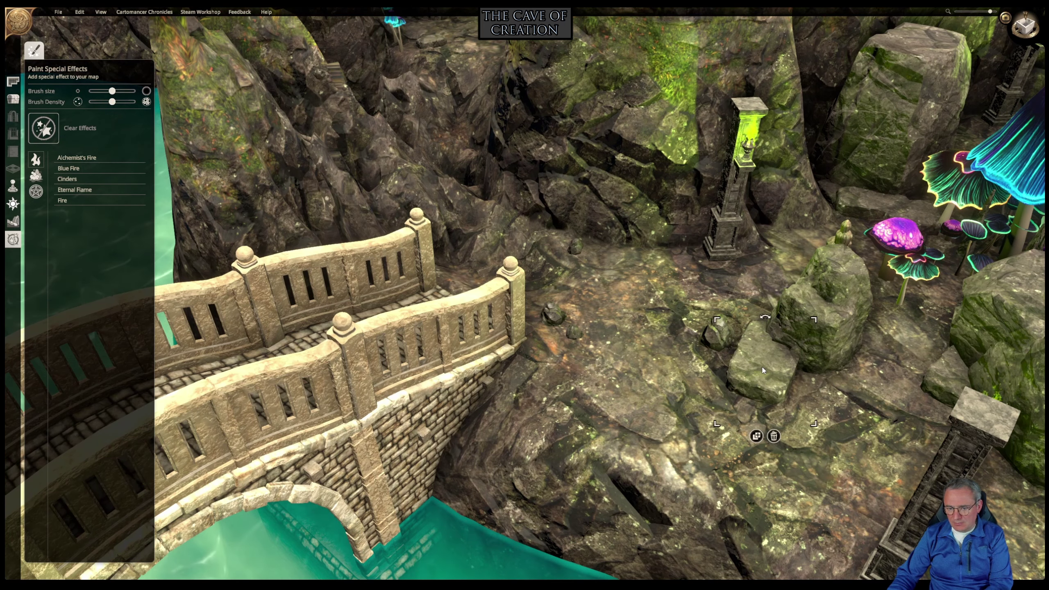
left_click(815, 323)
key("Delete")
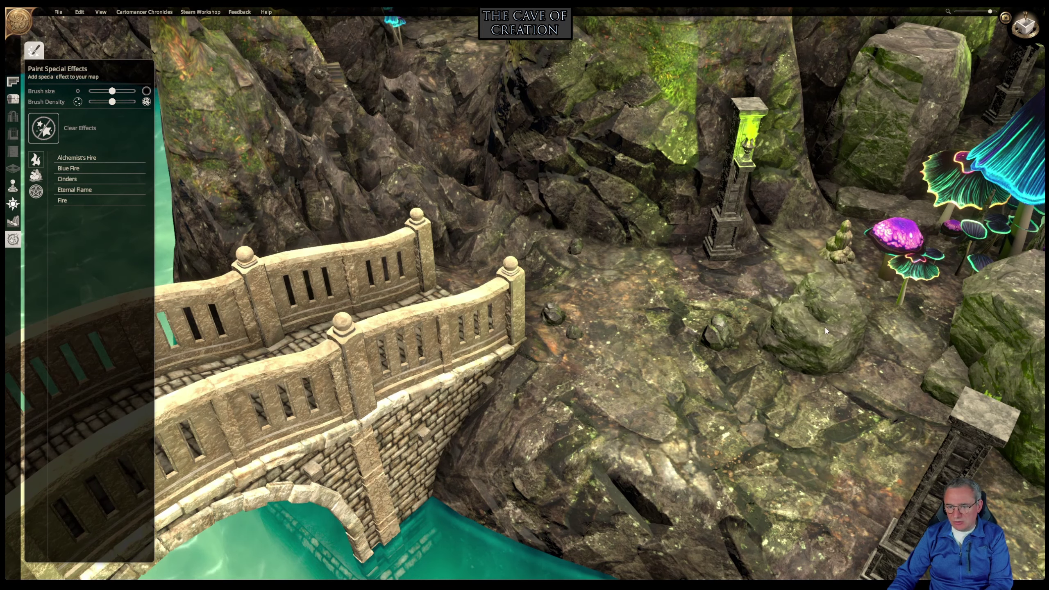
middle_click_drag(825, 327, 746, 327)
mouse_move(646, 340)
right_mouse_down()
mouse_move(611, 355)
mouse_move(647, 346)
right_mouse_up()
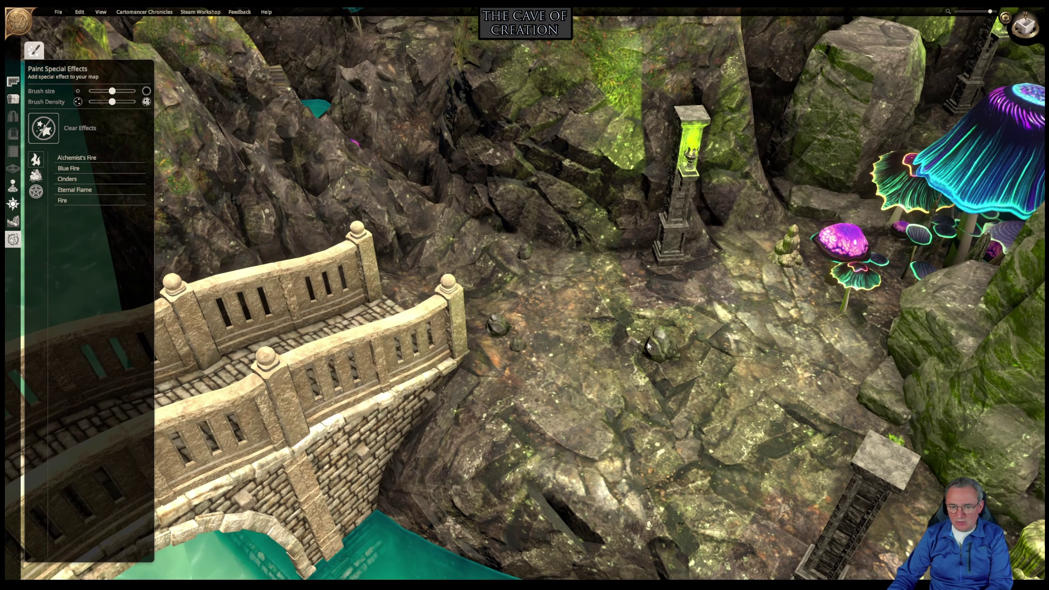
middle_click_drag(658, 347, 595, 361)
right_click_drag(596, 358, 428, 327)
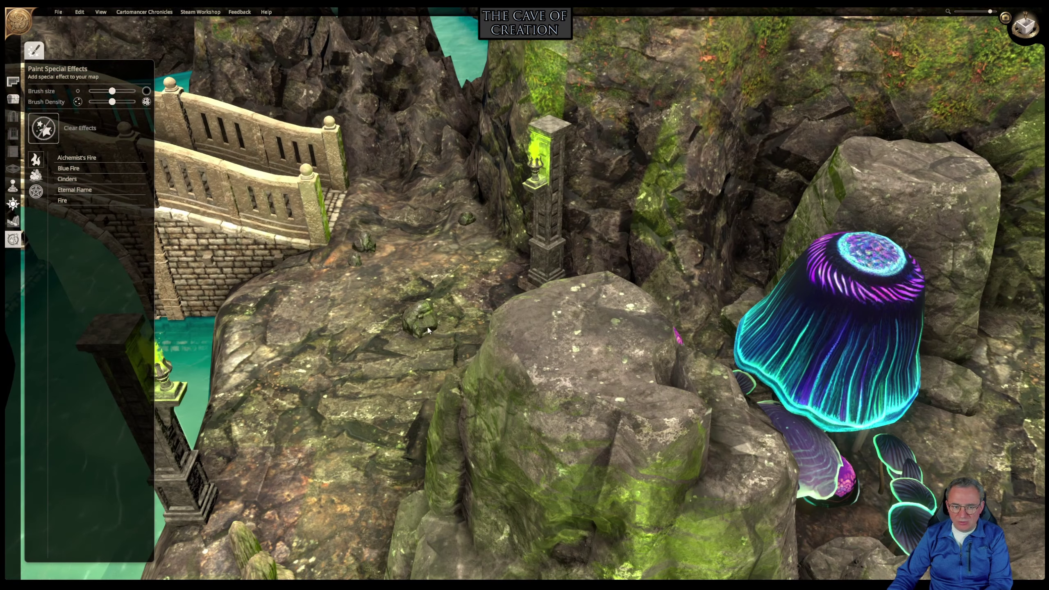
left_click(366, 240)
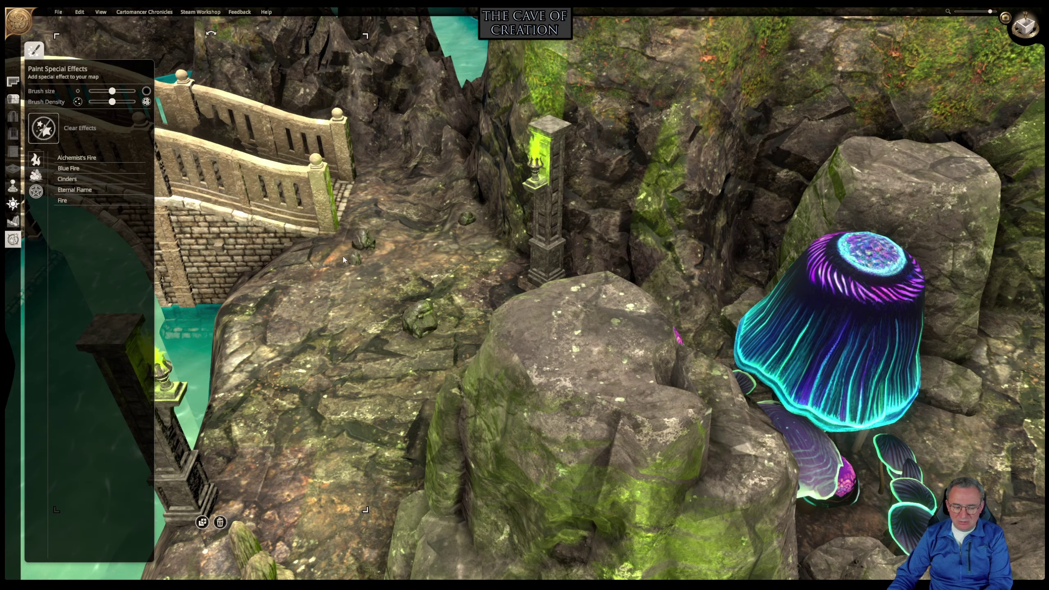
key("ctrl+z")
right_click_drag(333, 282, 377, 313)
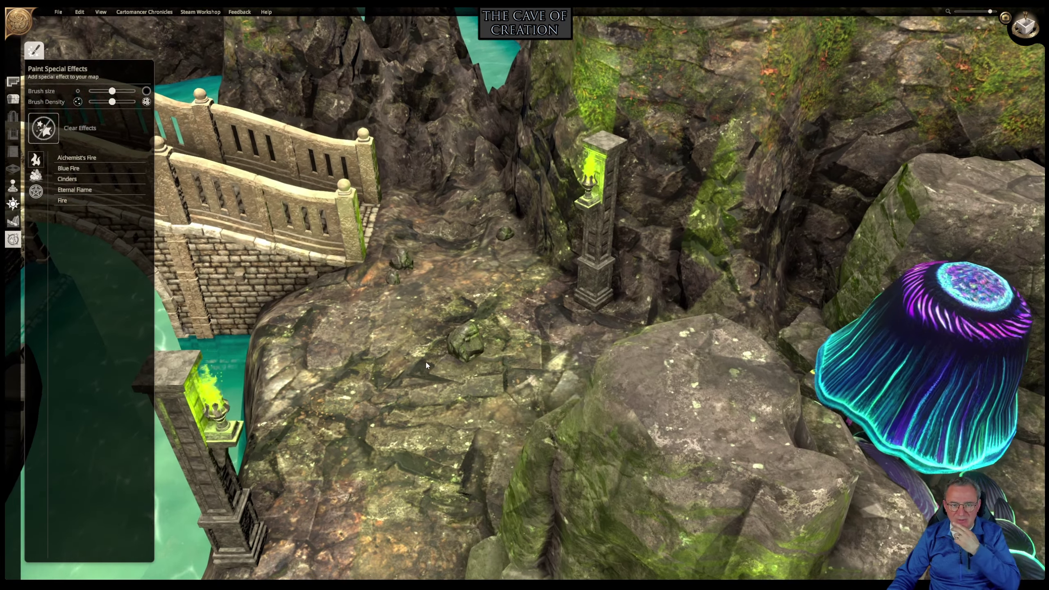
Leave the special effects painting tool with the torch pillar on the far riverbank beside the canoe selected.
right_click_drag(414, 359, 576, 328)
scroll(521, 364, "down", 5)
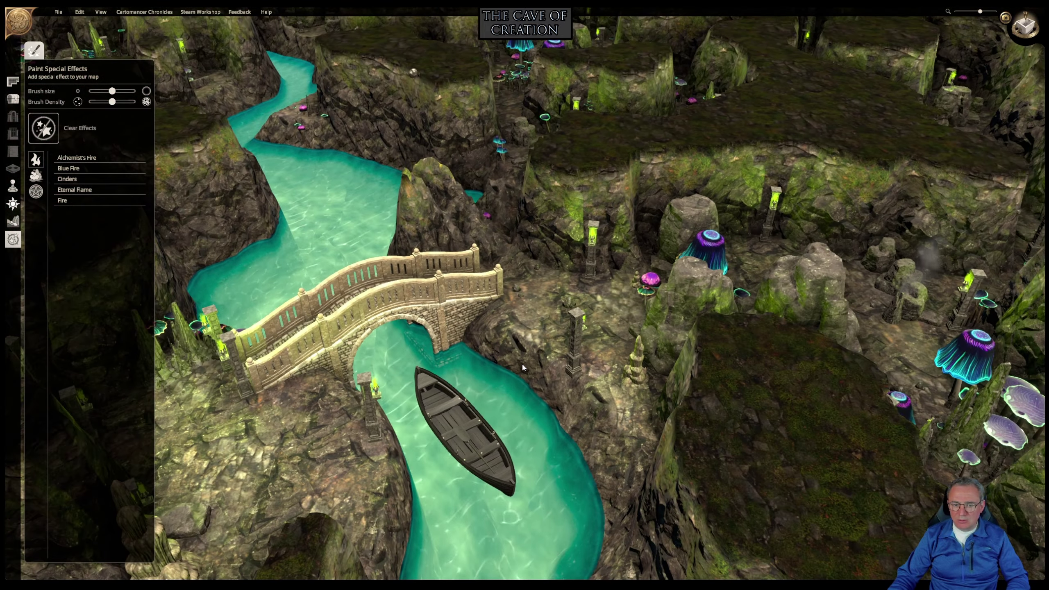
right_click_drag(522, 366, 396, 425)
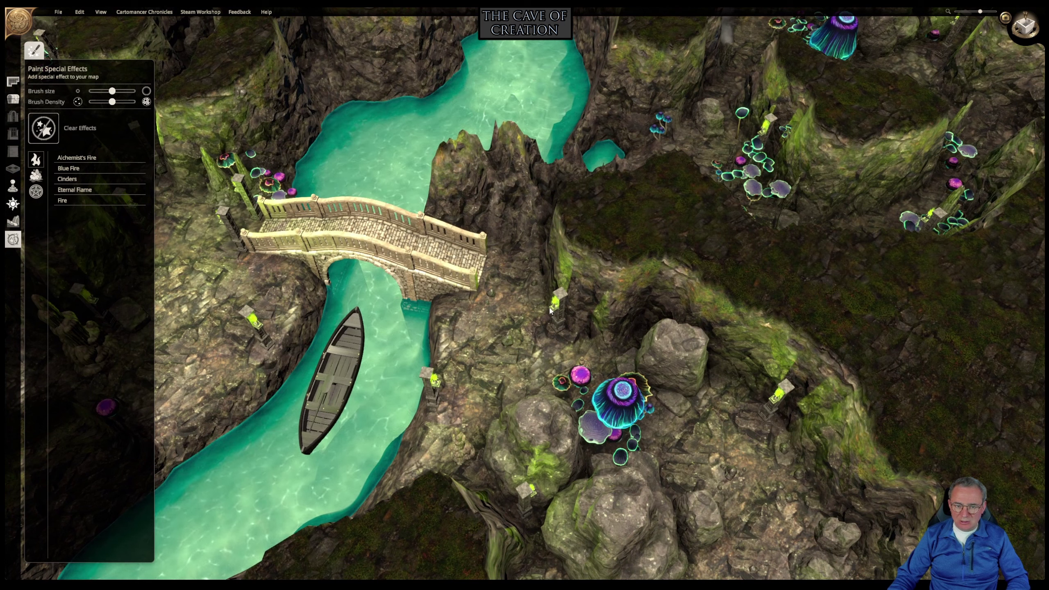
left_click(429, 377)
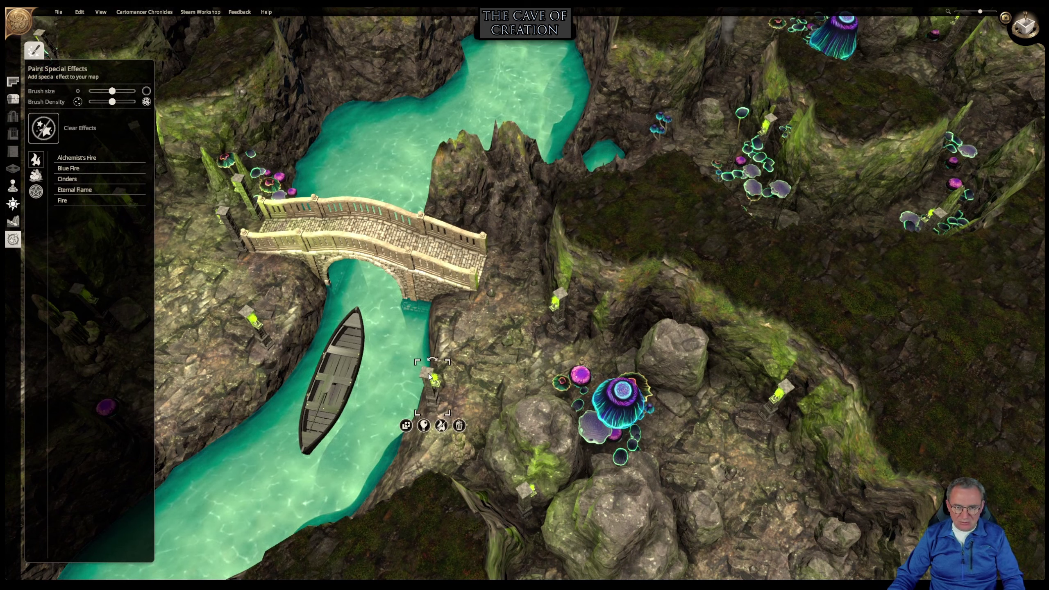
key("Escape")
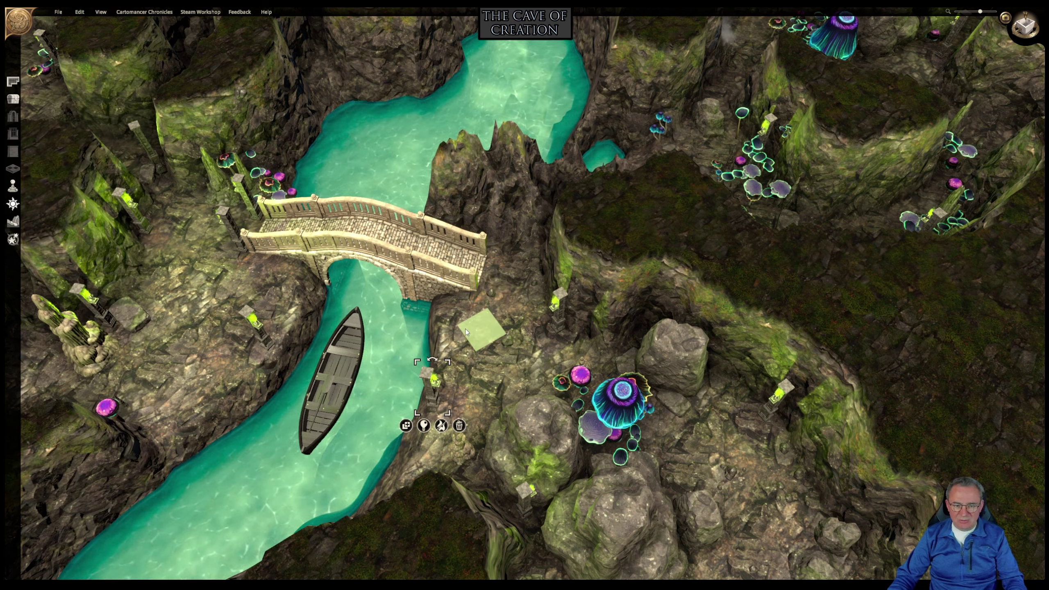
key("Escape")
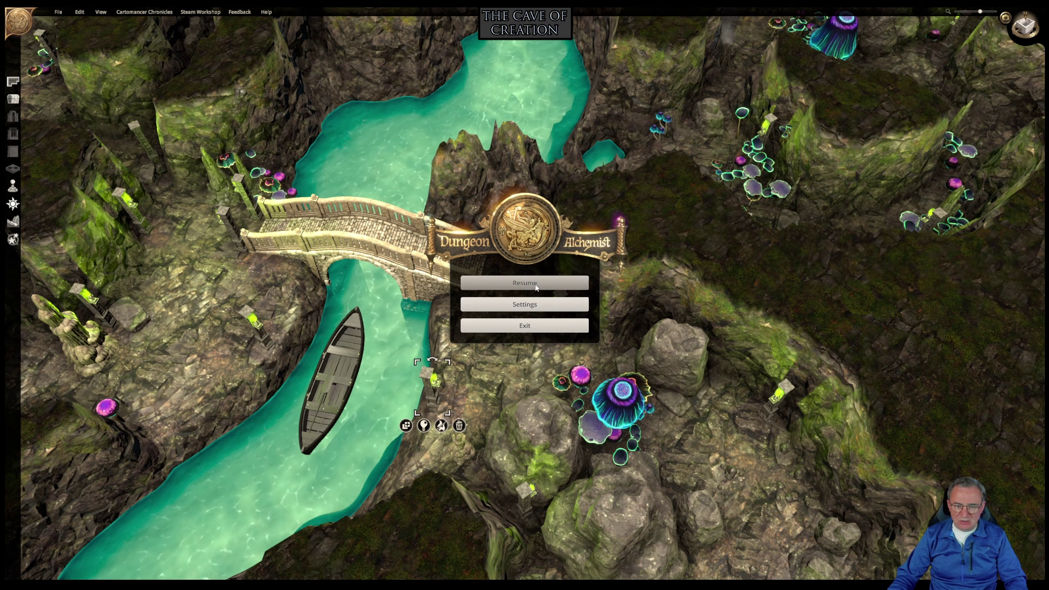
left_click(522, 285)
Duplicate the riverbank torch pillar twice, placing one copy at each railing of the bridge's far end.
middle_click_drag(429, 324, 427, 322)
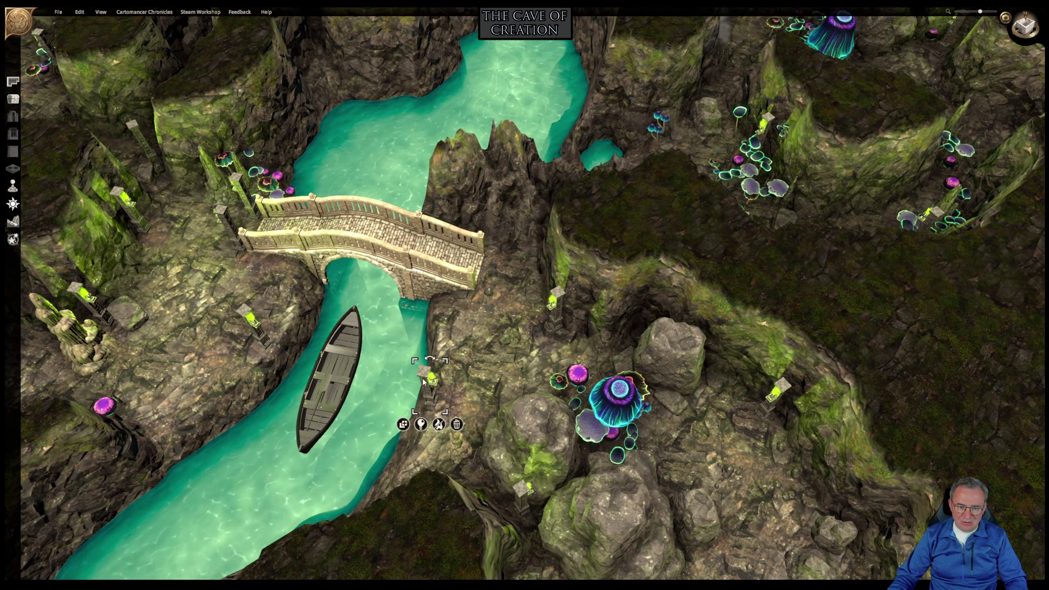
left_click(403, 424)
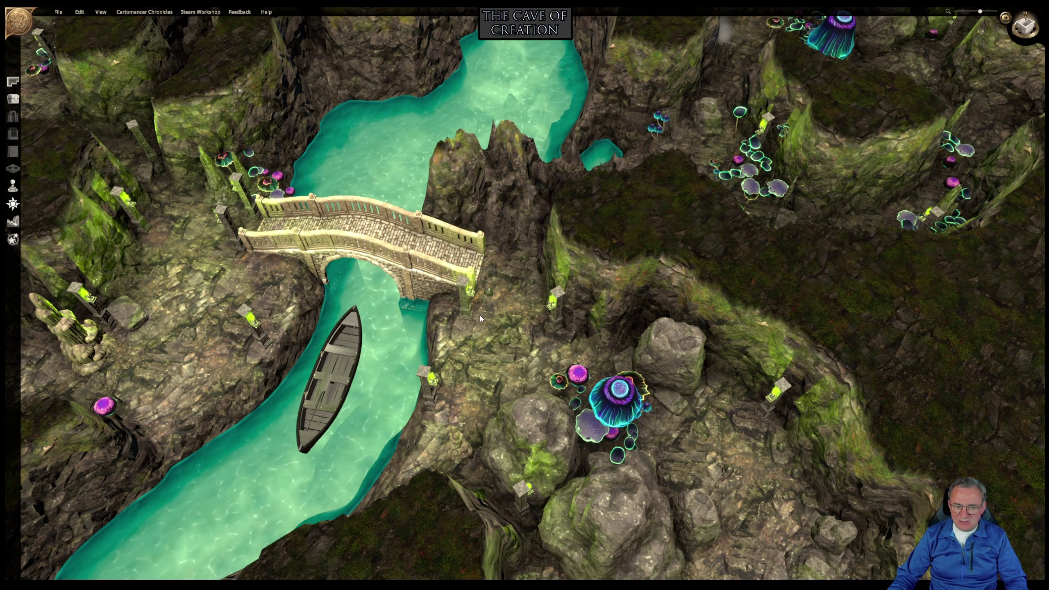
left_click(498, 259)
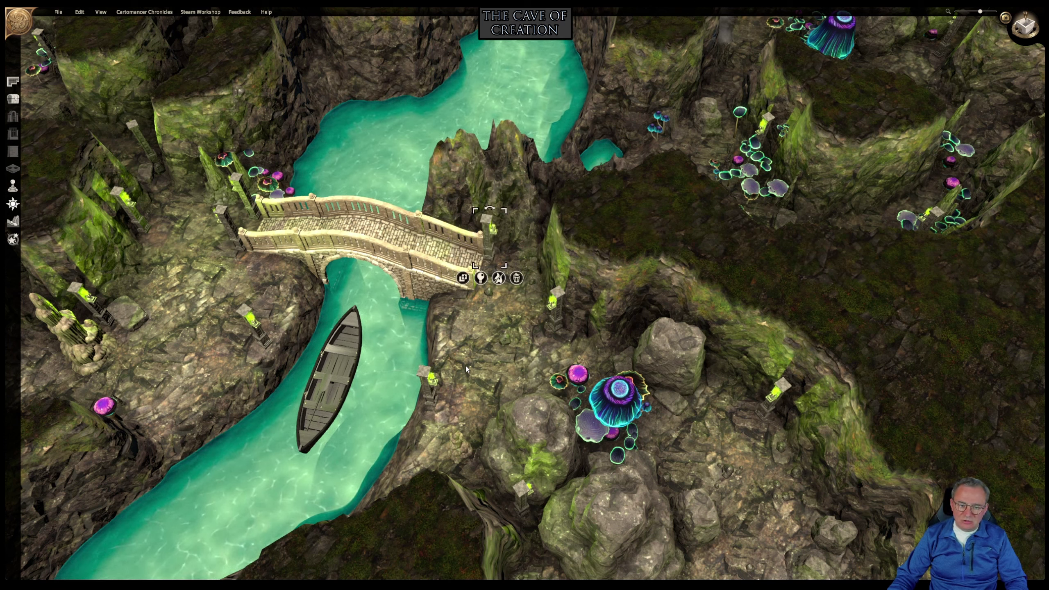
left_click(431, 395)
left_click(403, 424)
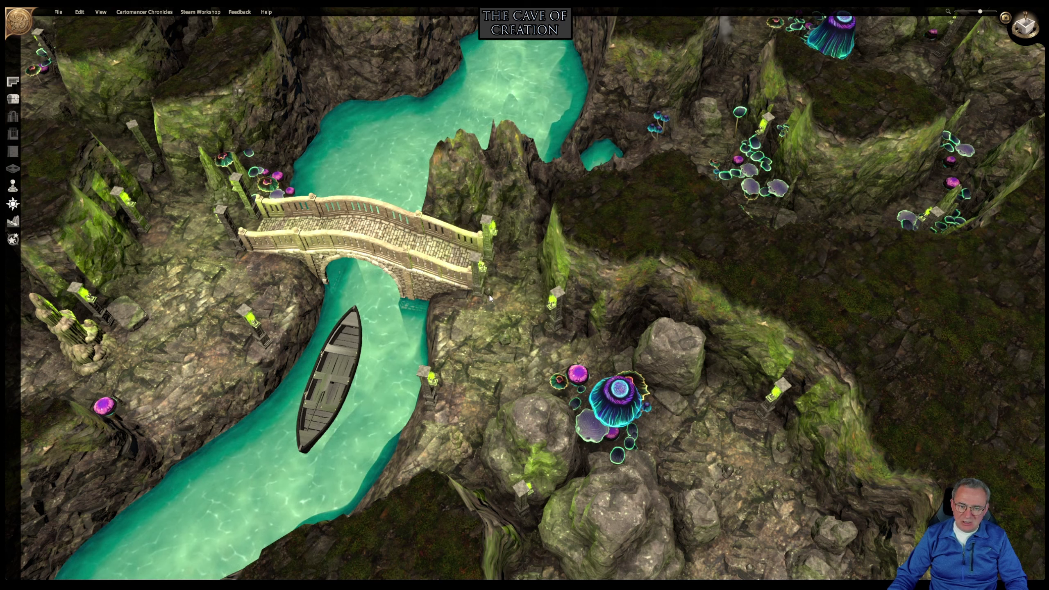
left_click_drag(490, 298, 490, 297)
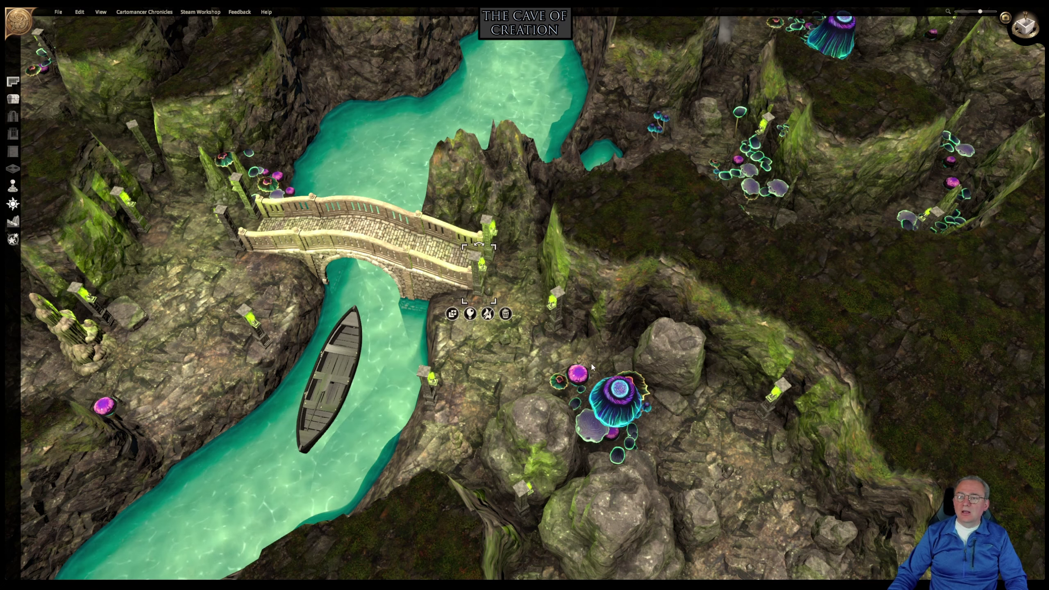
Line up the two torch pillars at the bridge's far end with the ends of its railings.
middle_click_drag(401, 396, 633, 266)
right_click_drag(632, 265, 612, 393)
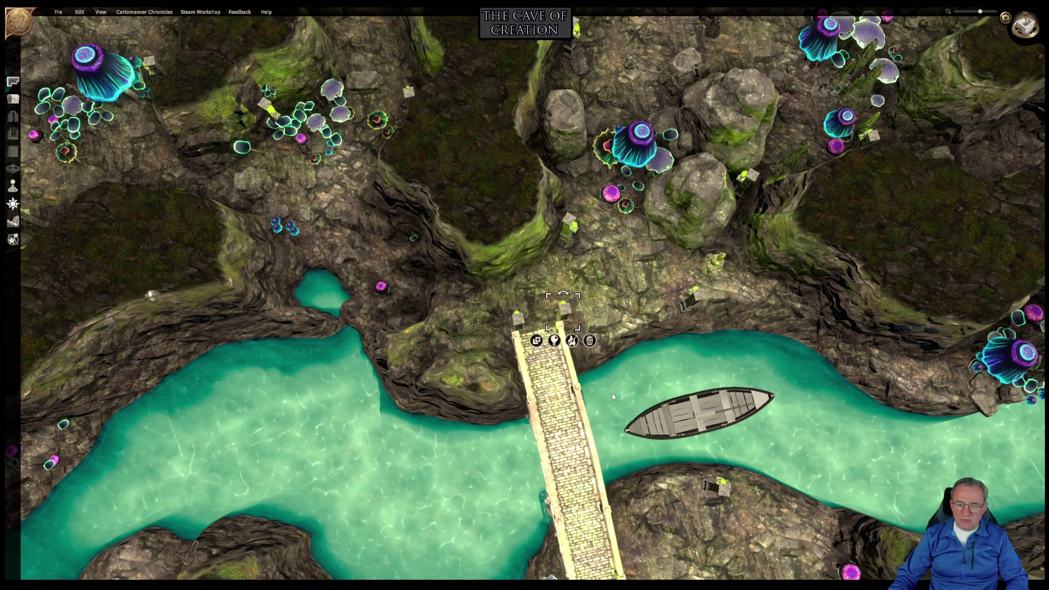
left_click(517, 319)
left_click_drag(518, 323, 515, 326)
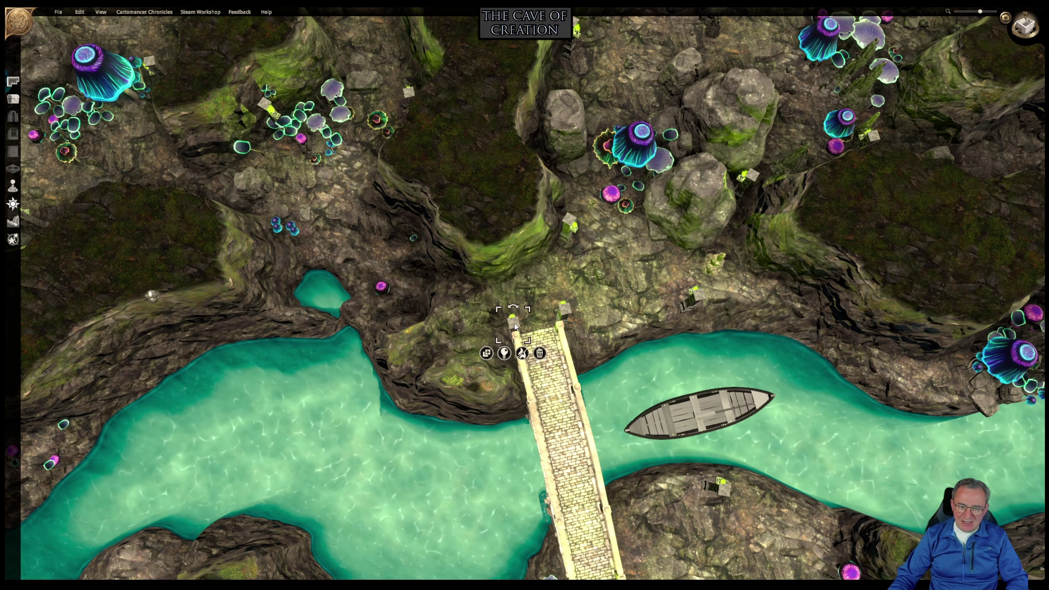
left_click(552, 315)
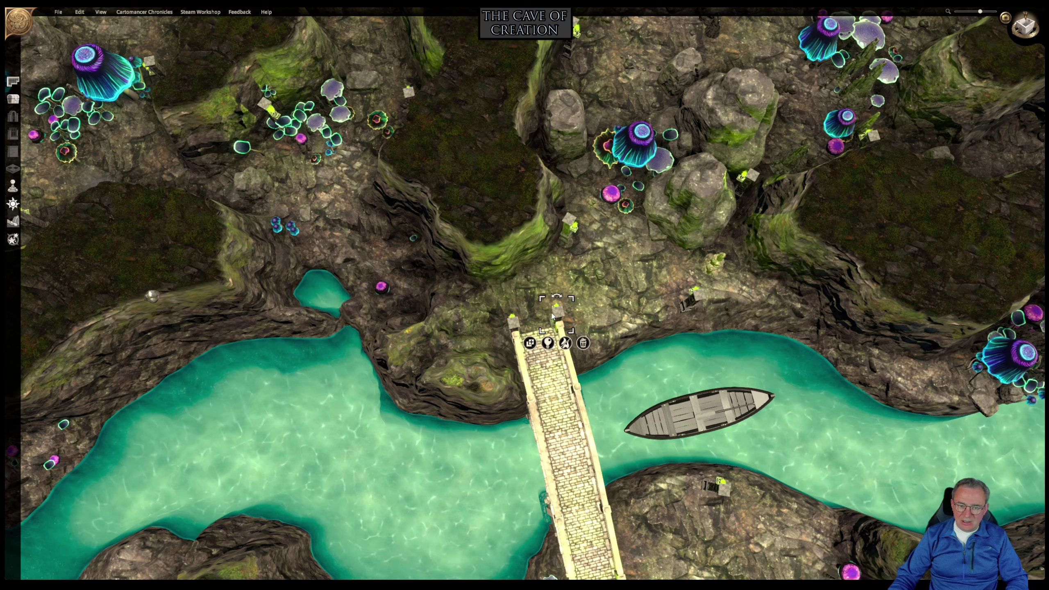
Line up the two torch pillars at the bridge's near end, beside the mushroom cluster, with the ends of its railings.
middle_click_drag(622, 441, 576, 235)
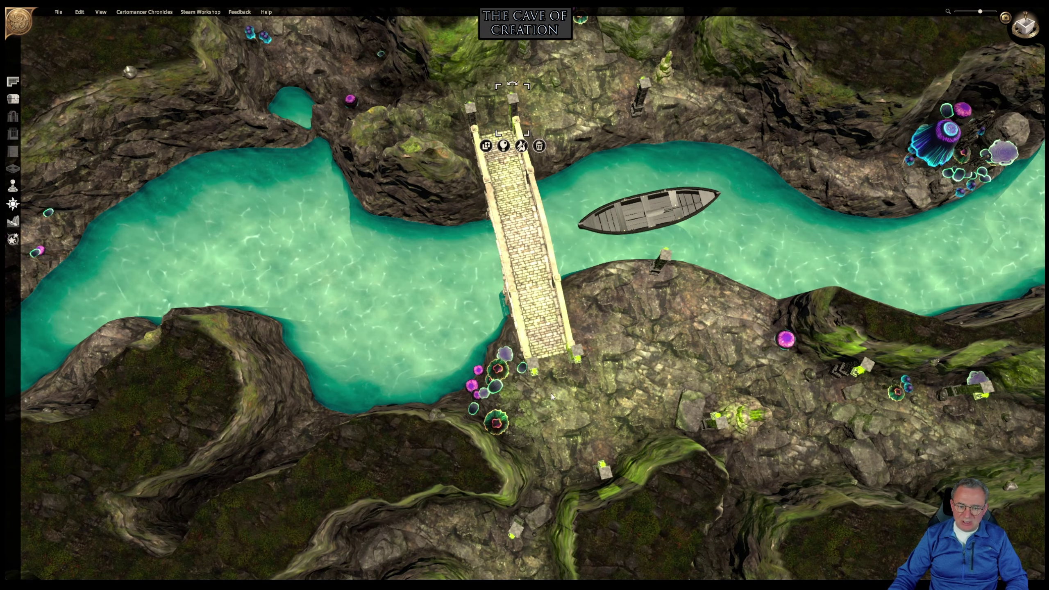
left_click(534, 367)
left_click_drag(535, 369, 533, 370)
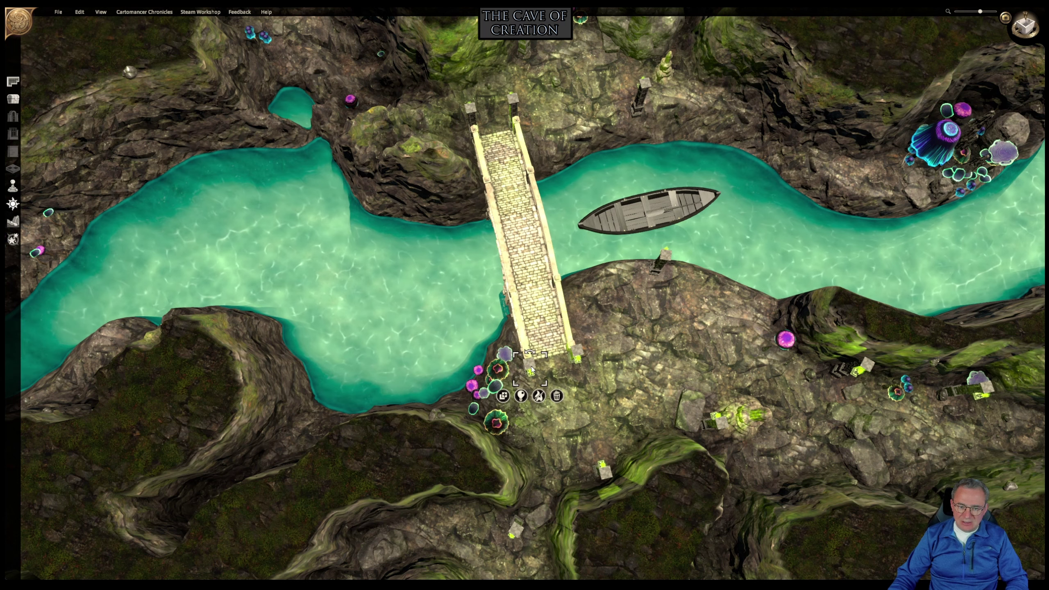
left_click(575, 355)
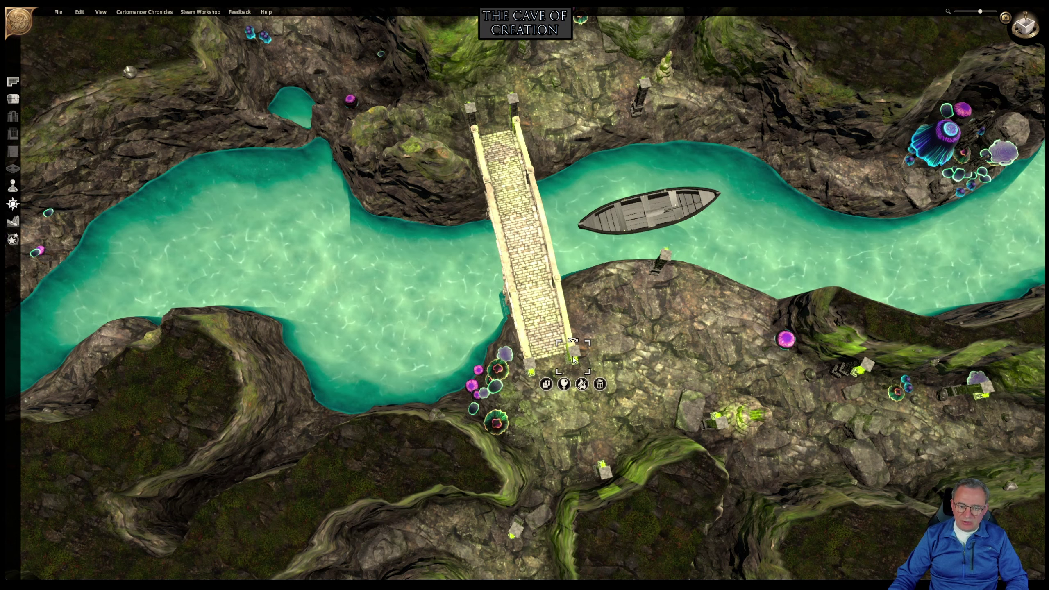
Move the torch pillar on the far riverbank across from the canoe to the open ground beyond the bridge's far end.
key("d")
key("w")
middle_click_drag(663, 466, 543, 359)
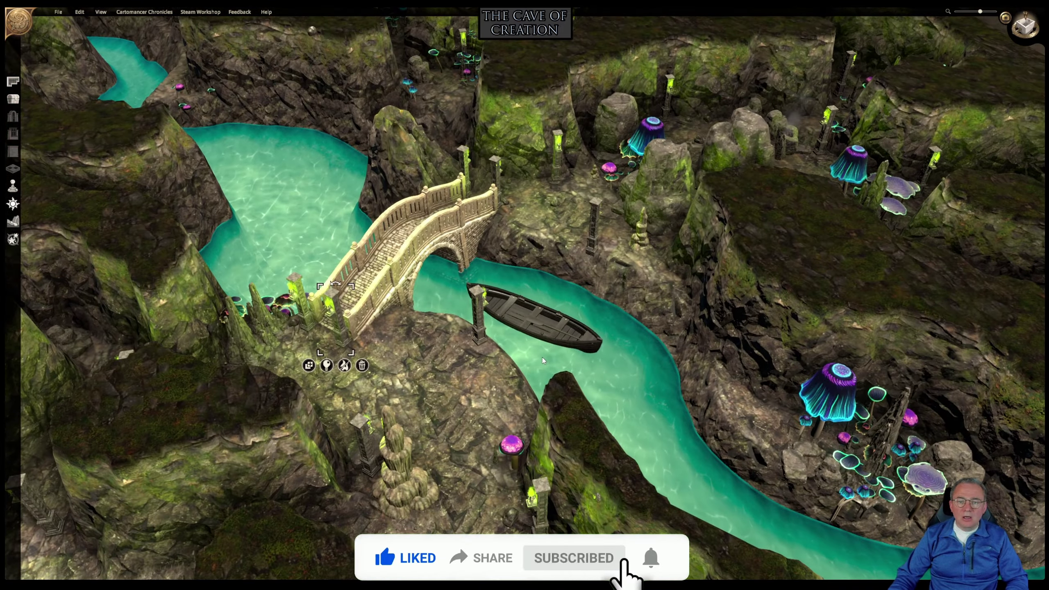
middle_click_drag(632, 365, 492, 458)
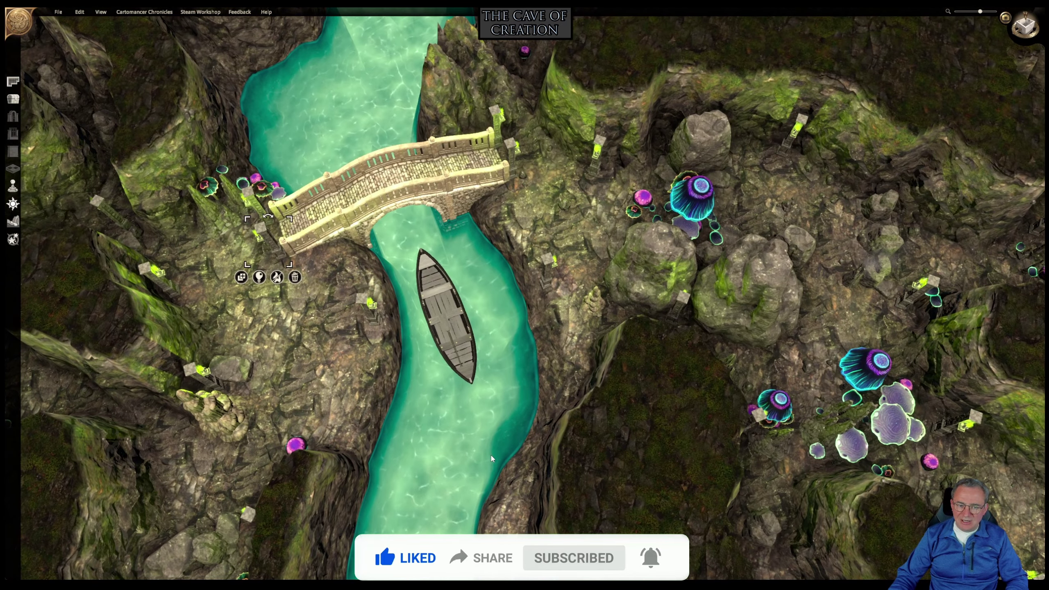
left_click_drag(551, 263, 566, 165)
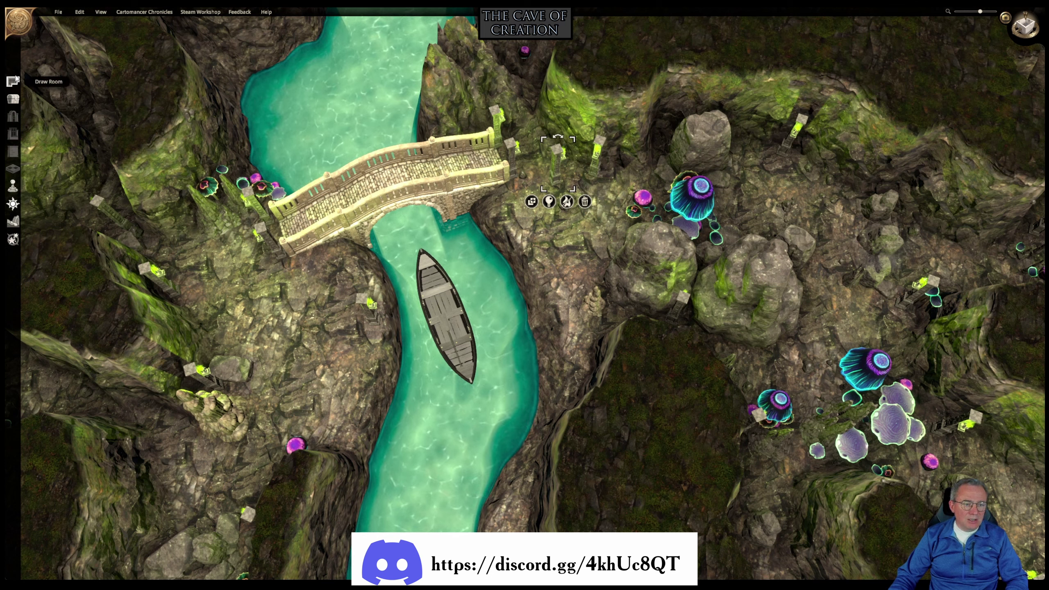
Search the placeable objects for "dock" and clear the search.
left_click(14, 100)
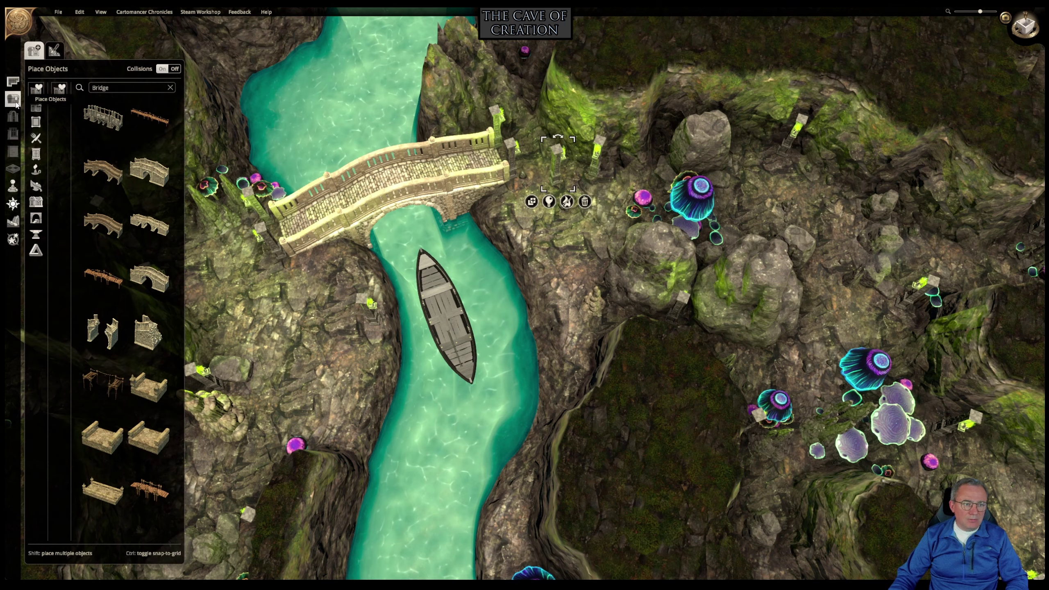
left_click(129, 86)
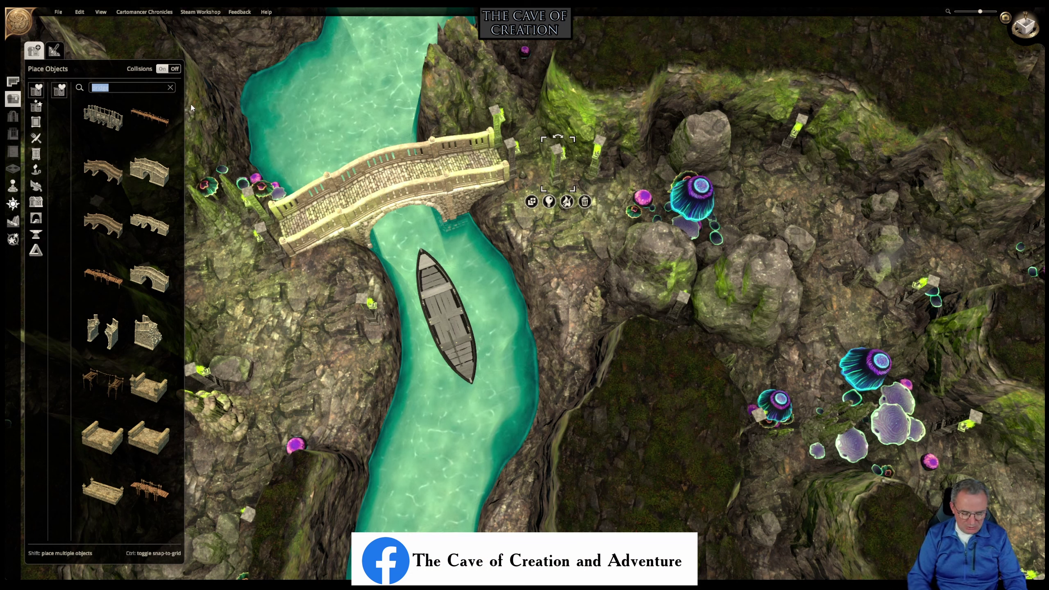
type("dock")
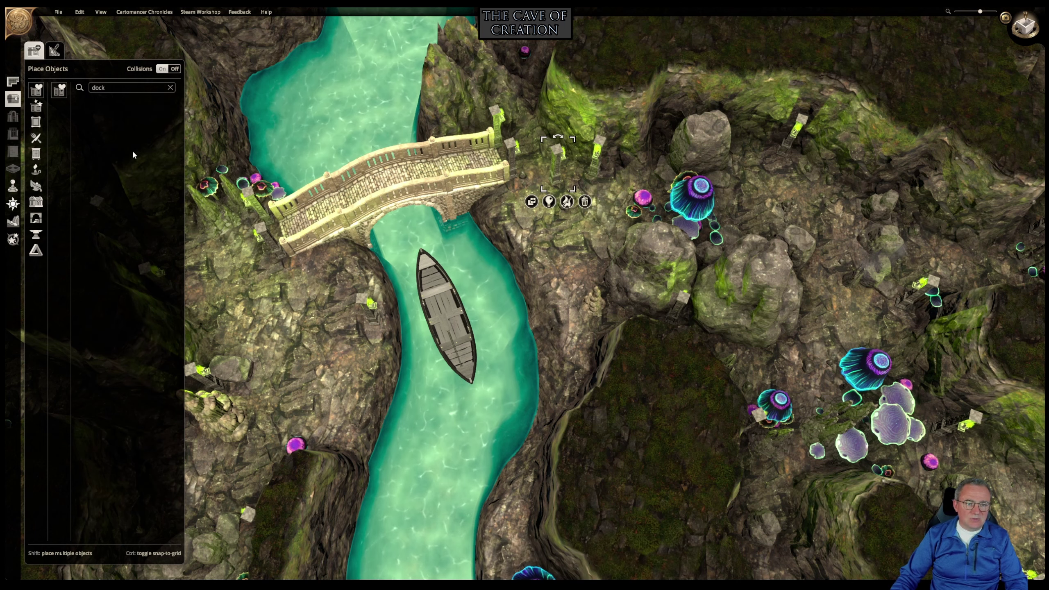
left_click(165, 93)
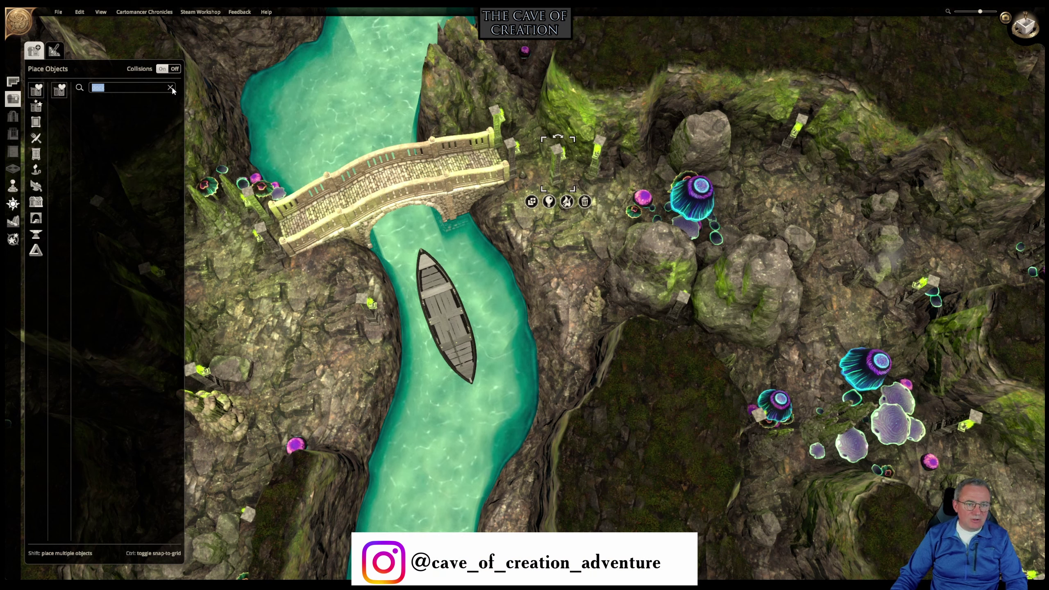
left_click(171, 89)
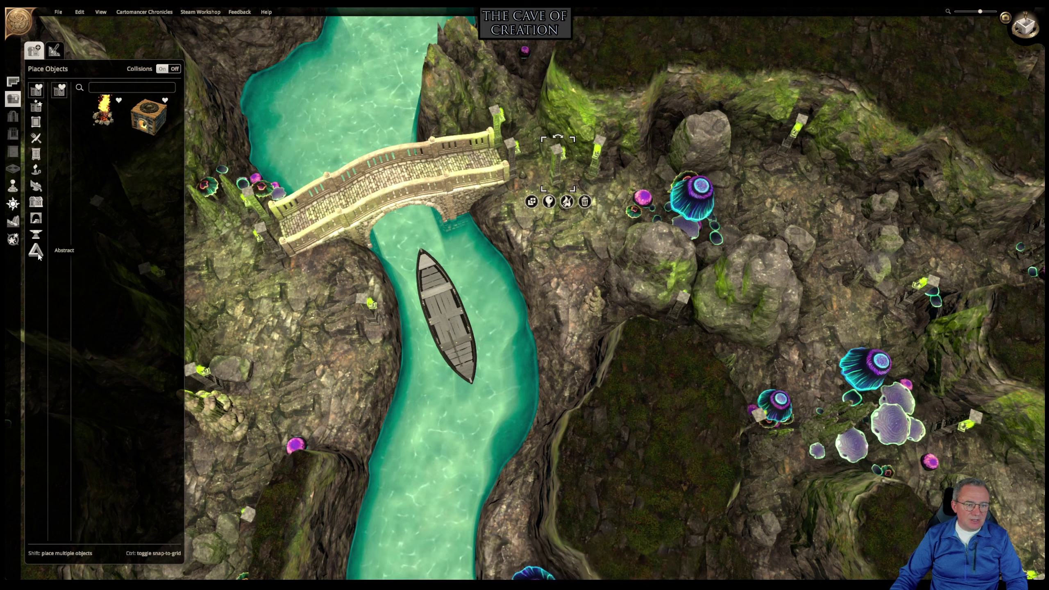
Browse the placeable object categories, including treasure, boats, pipes, mine tracks and bridges, for a piece that can serve as a dock.
left_click(37, 234)
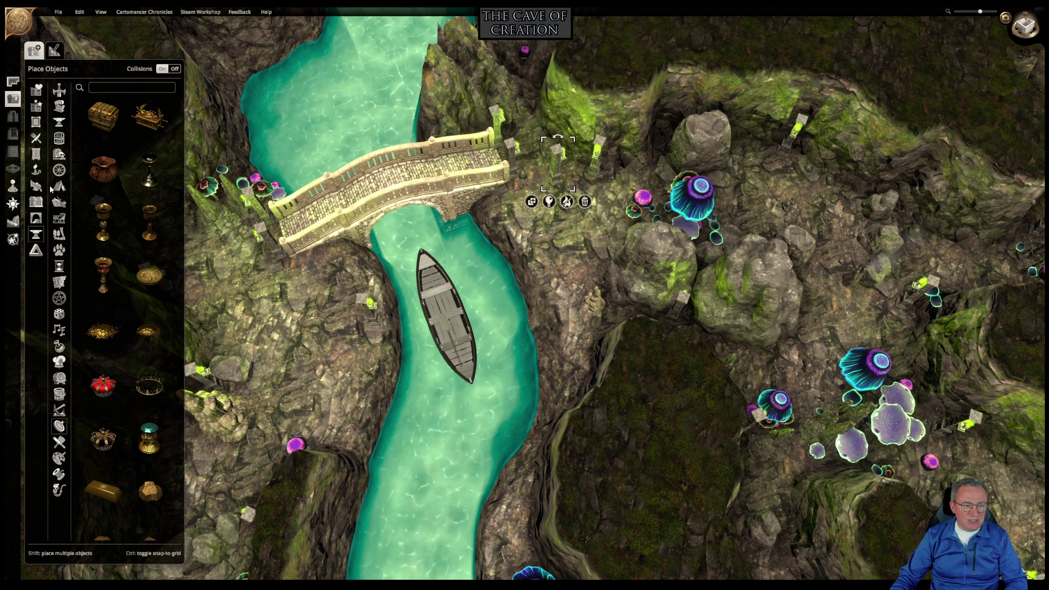
left_click(60, 202)
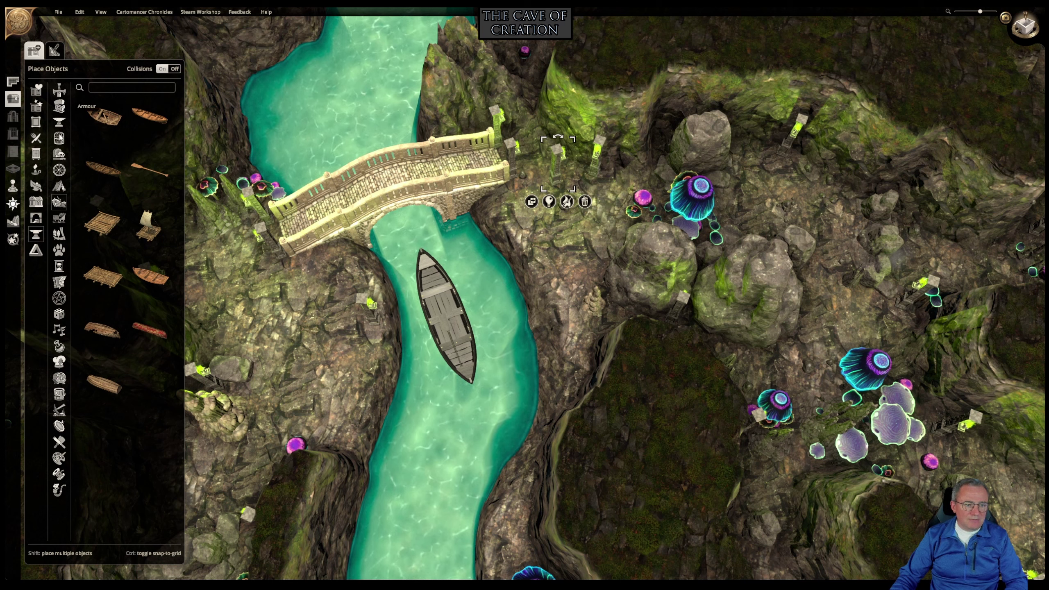
left_click(36, 220)
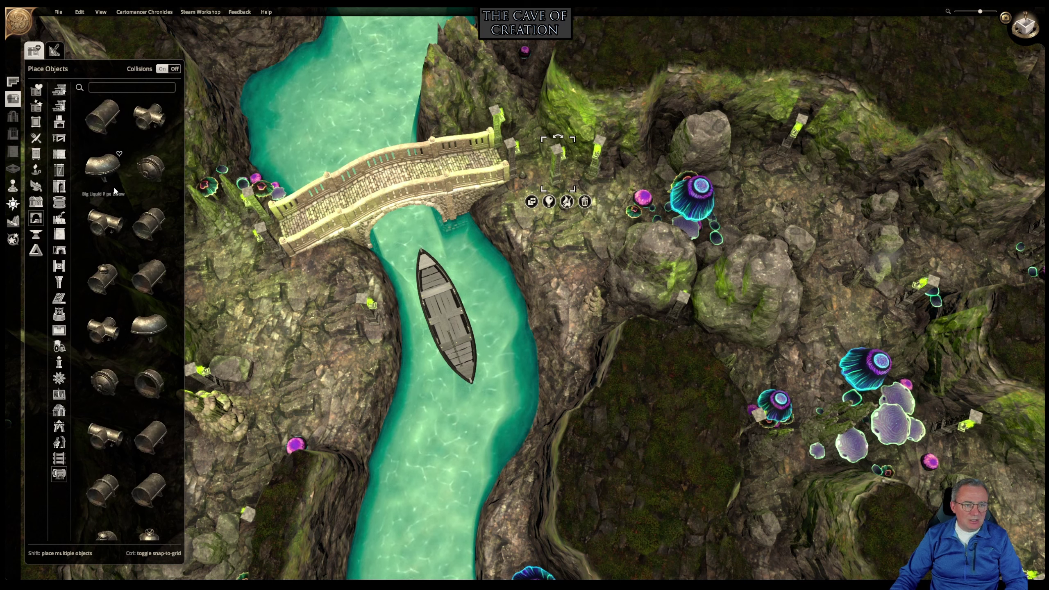
left_click(59, 459)
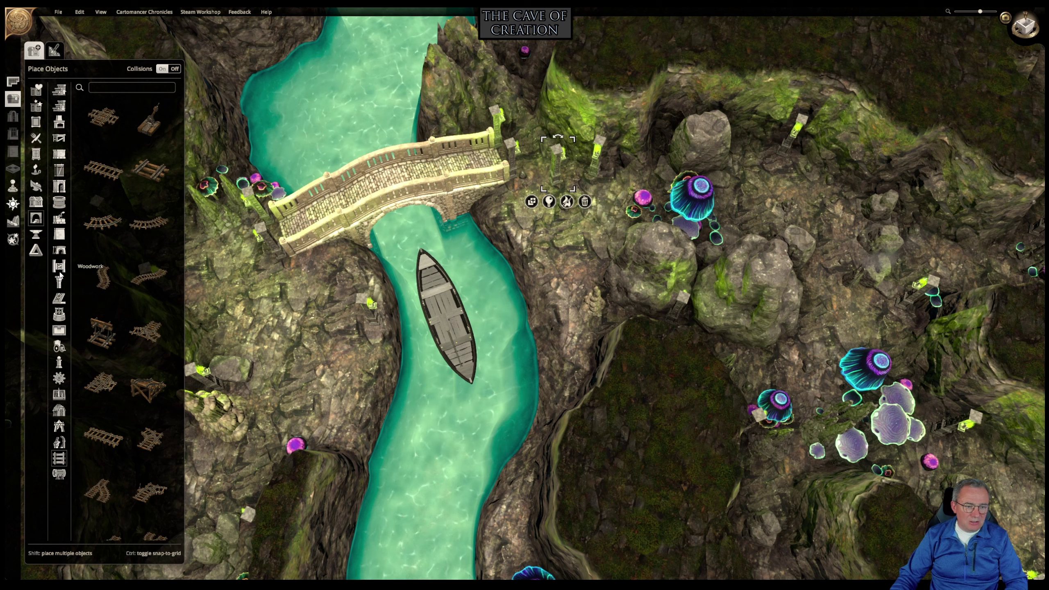
left_click(58, 250)
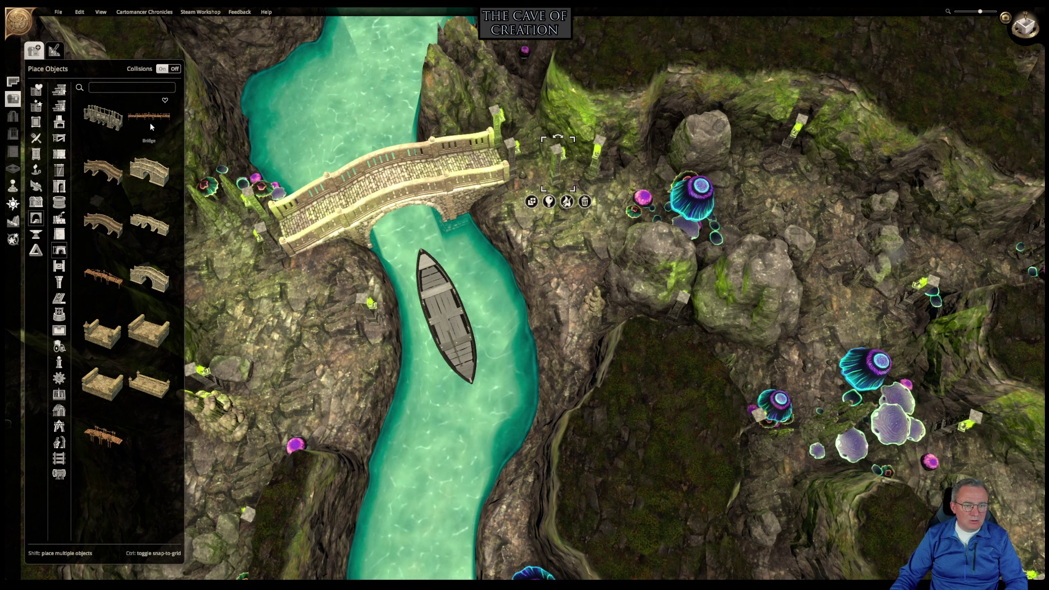
left_click(60, 141)
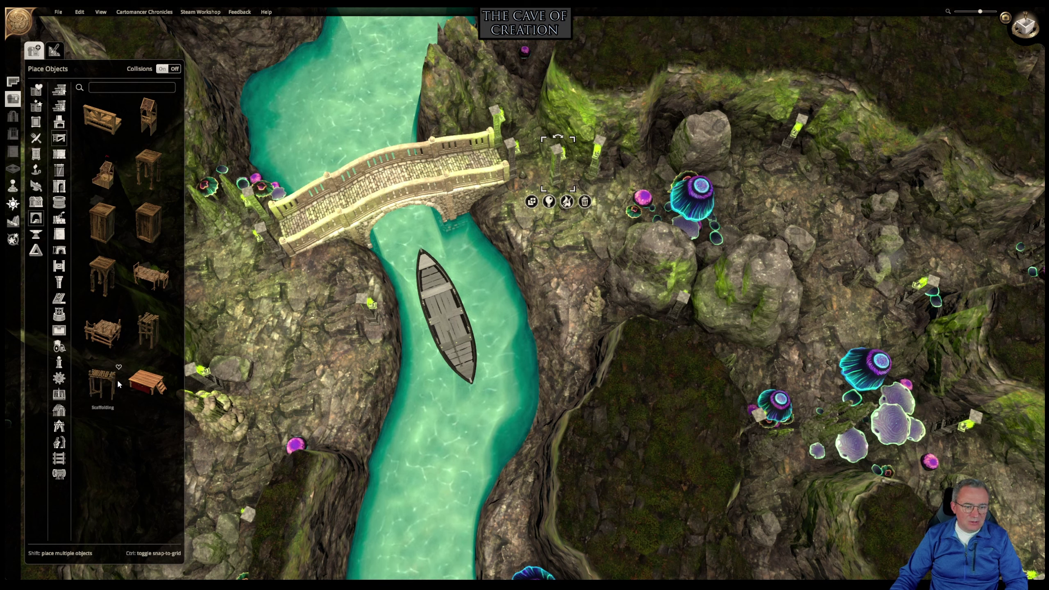
left_click(102, 329)
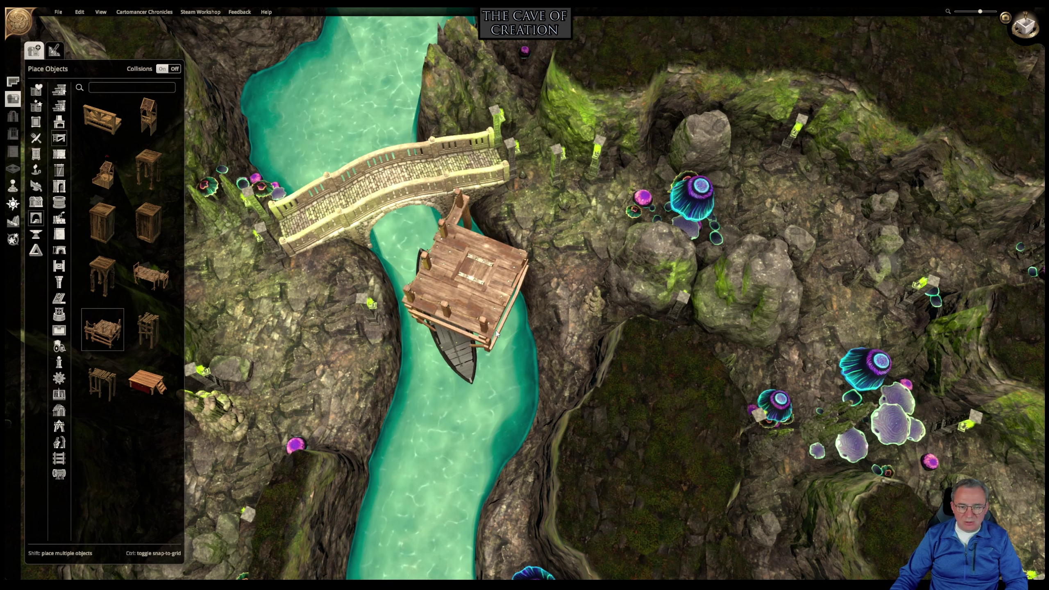
right_click(343, 330)
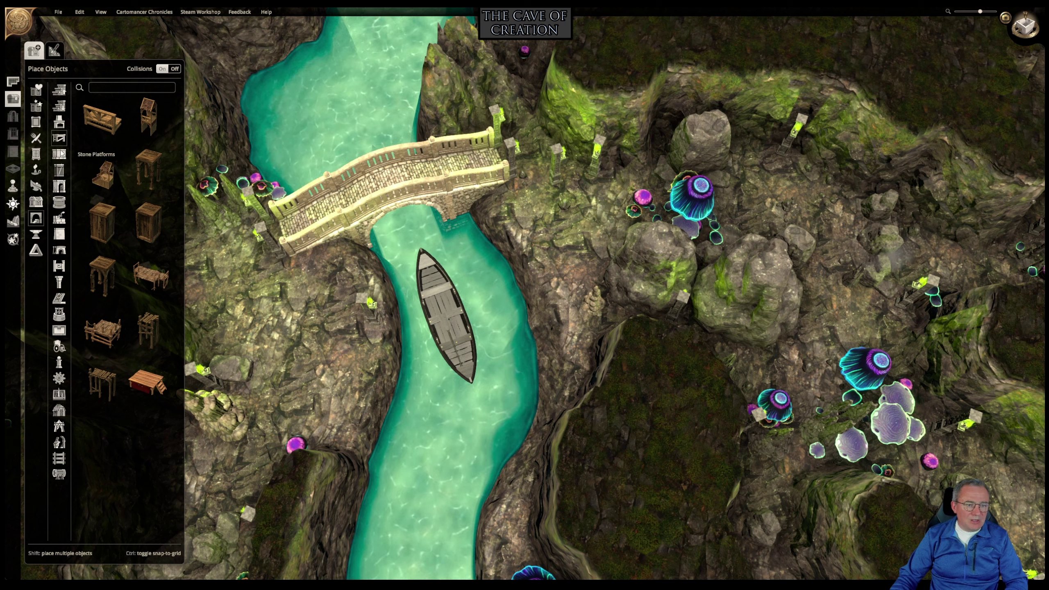
Examine the stone platform objects and the neighbouring platform category for a piece that can serve as a dock.
left_click(59, 154)
scroll(128, 292, "down", 3)
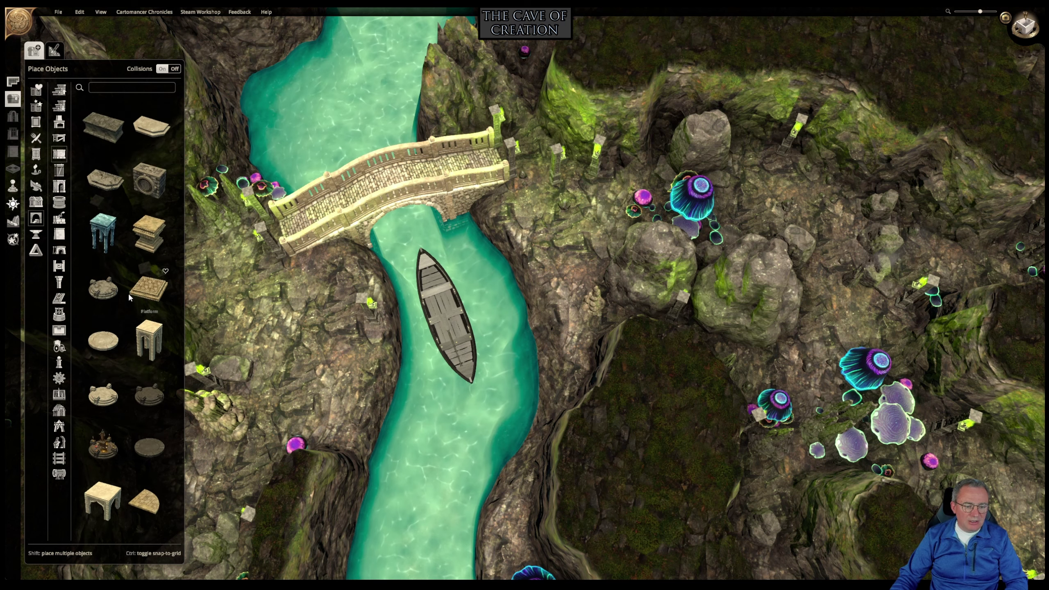
scroll(128, 292, "down", 6)
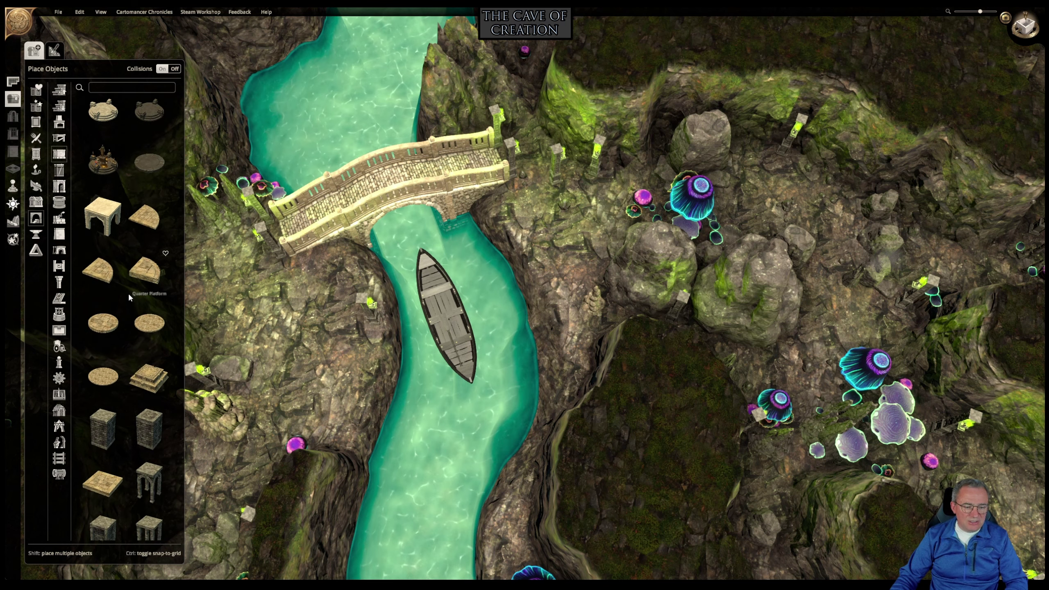
scroll(128, 292, "up", 4)
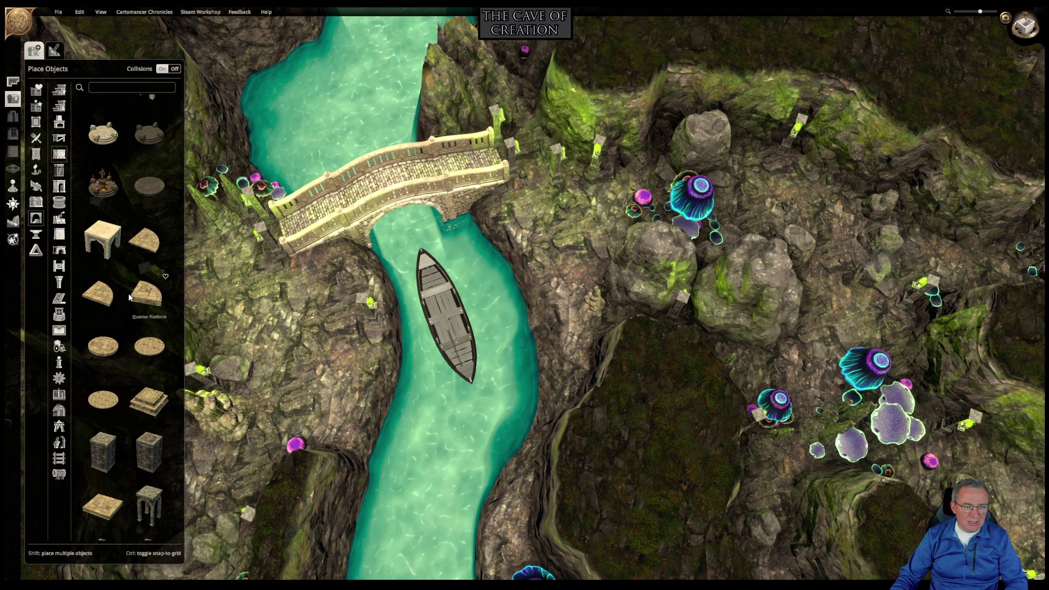
scroll(128, 292, "up", 5)
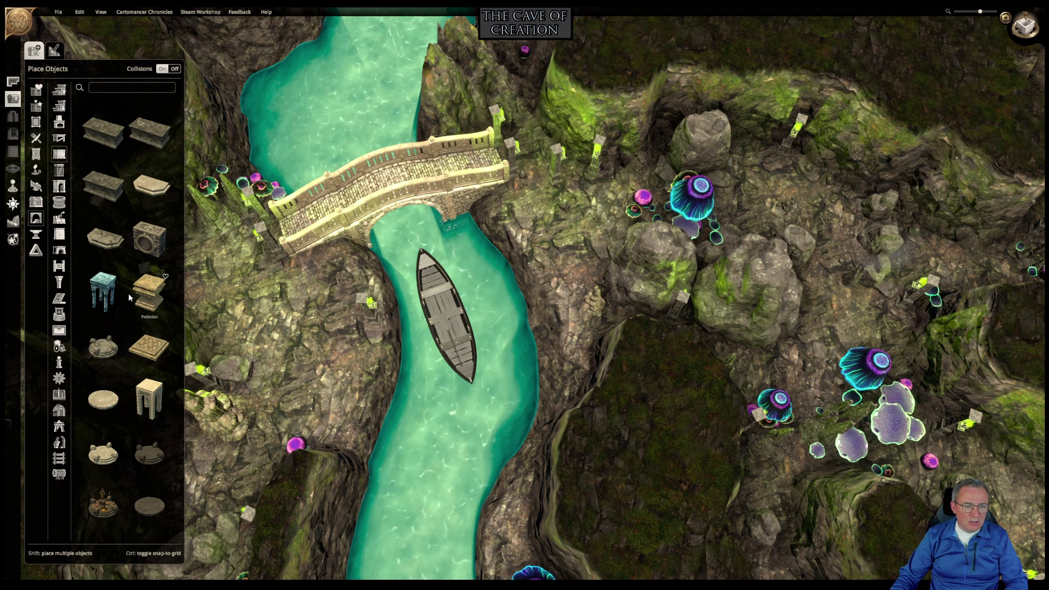
left_click(61, 187)
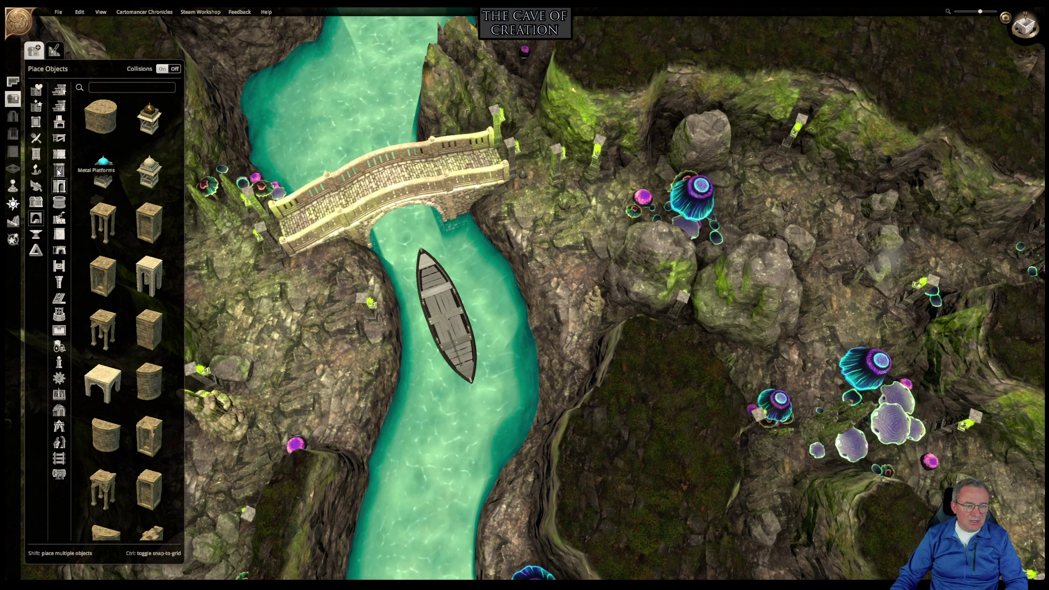
Place a Metal Platform in the river between the canoe and the far bank, close to the bridge, with one edge against the bank.
left_click(58, 170)
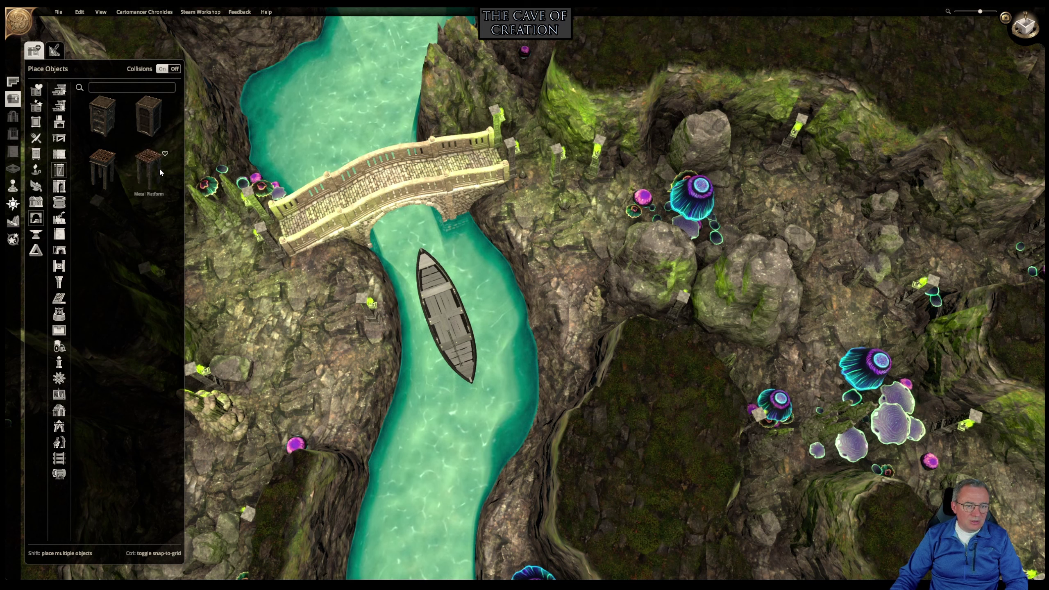
left_click(149, 163)
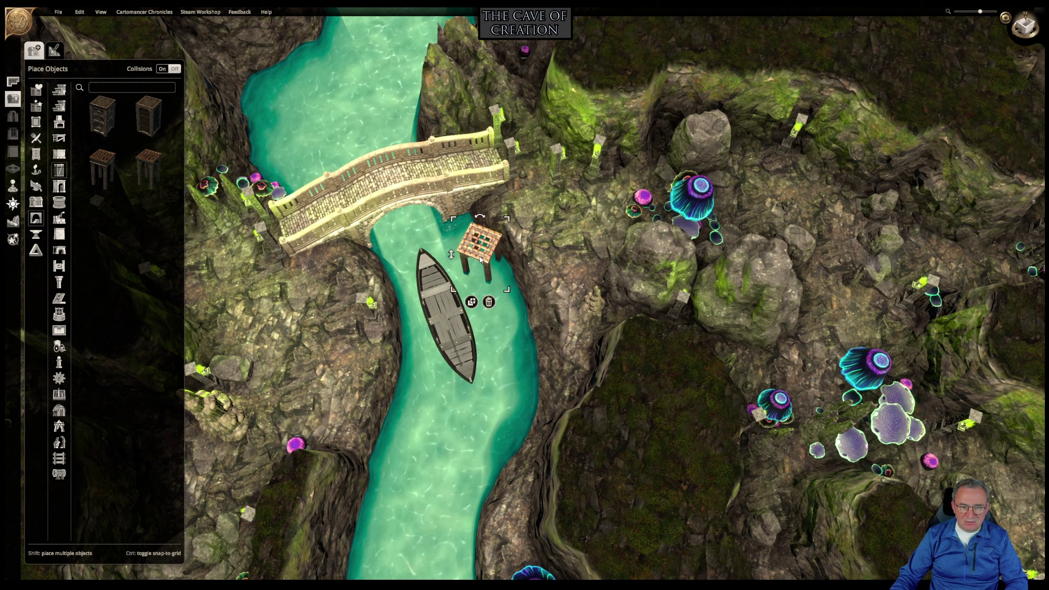
left_click_drag(486, 284, 571, 210)
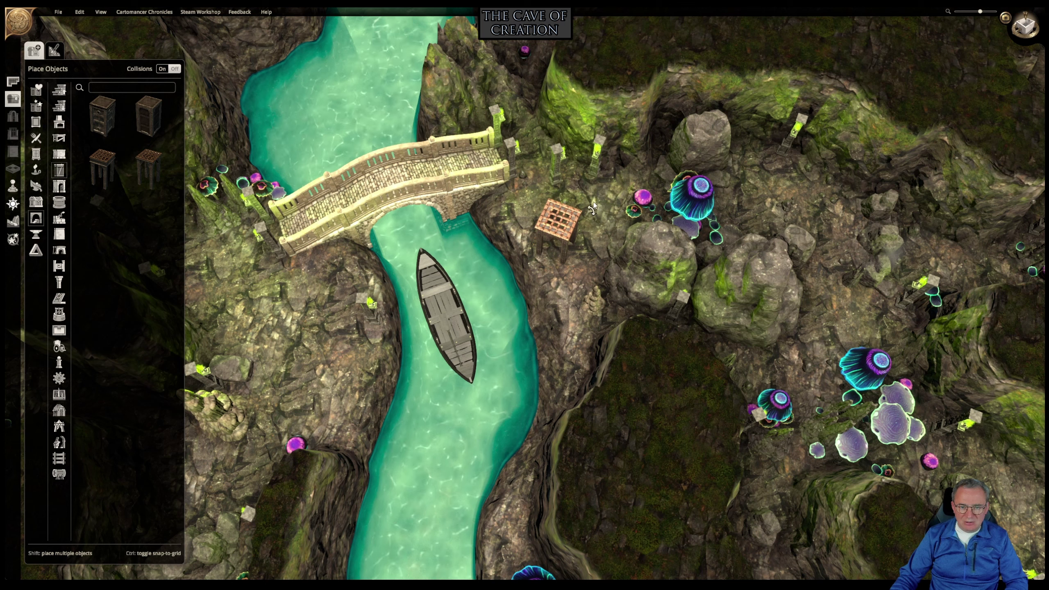
mouse_move(566, 229)
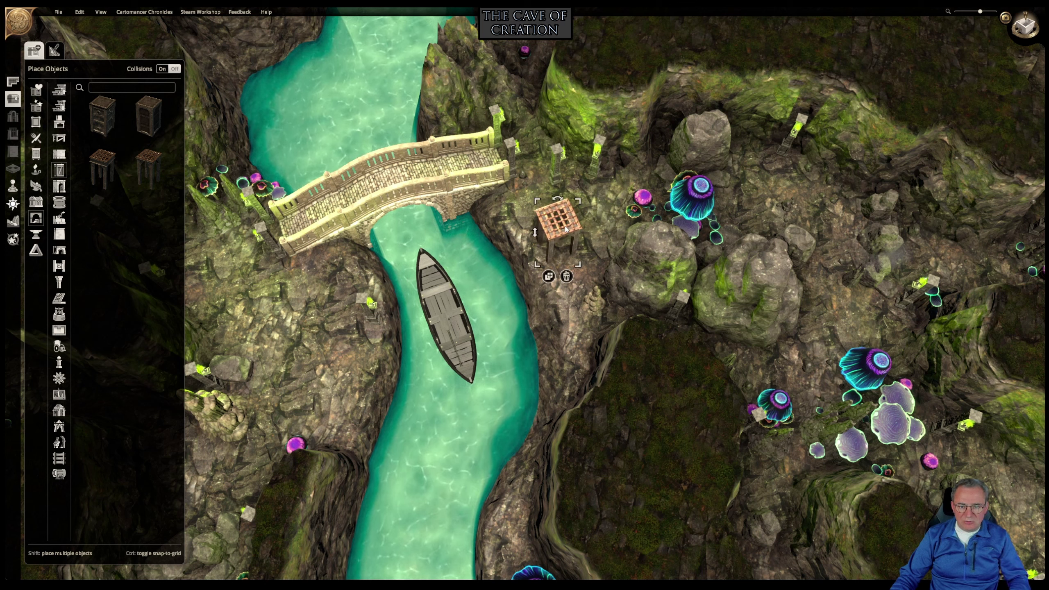
left_click_drag(566, 229, 474, 253)
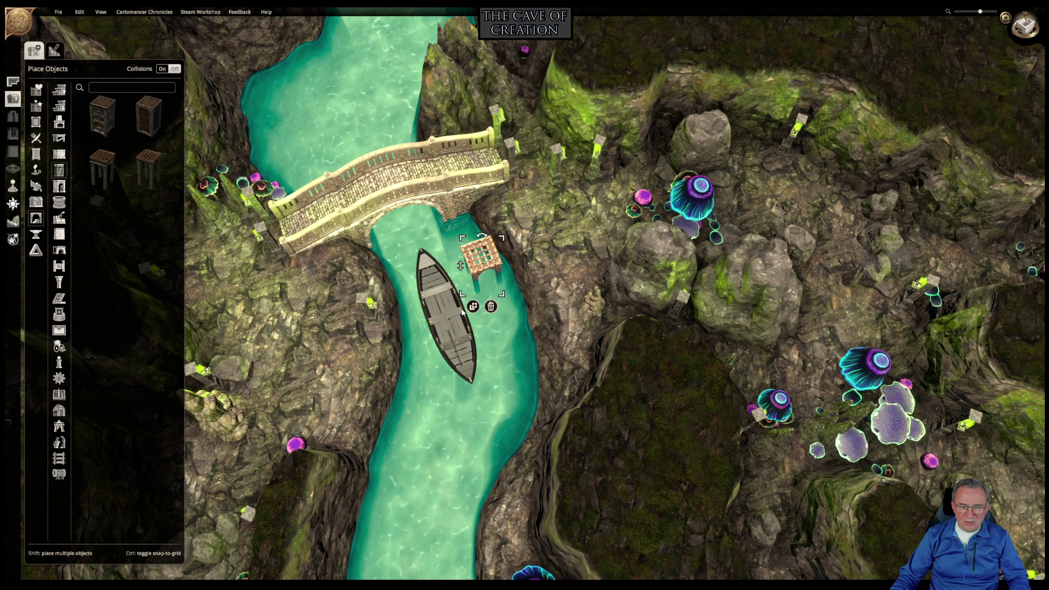
middle_click_drag(470, 334, 543, 283)
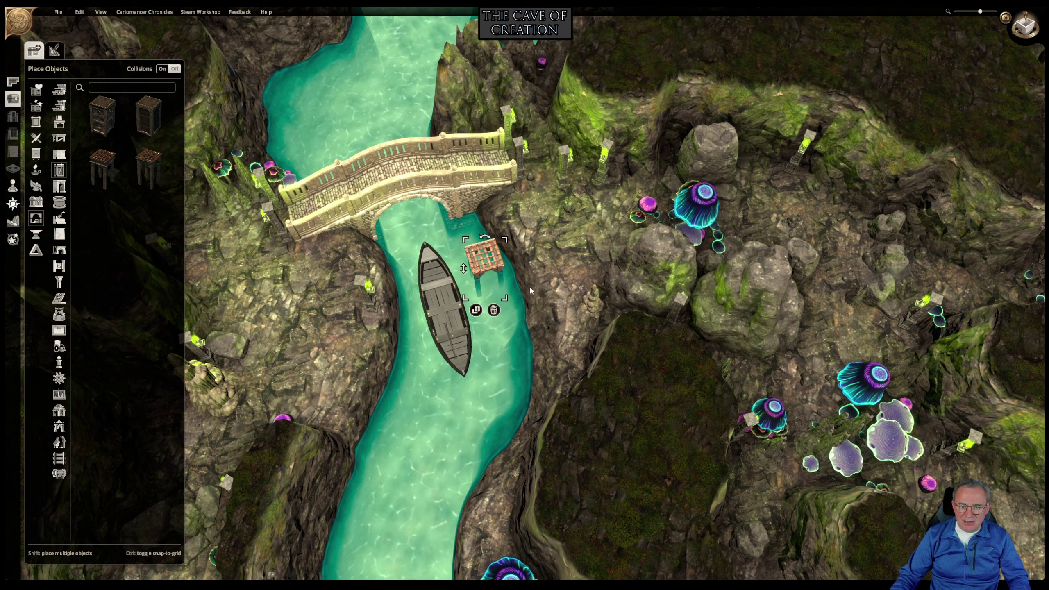
middle_click_drag(530, 287, 530, 326)
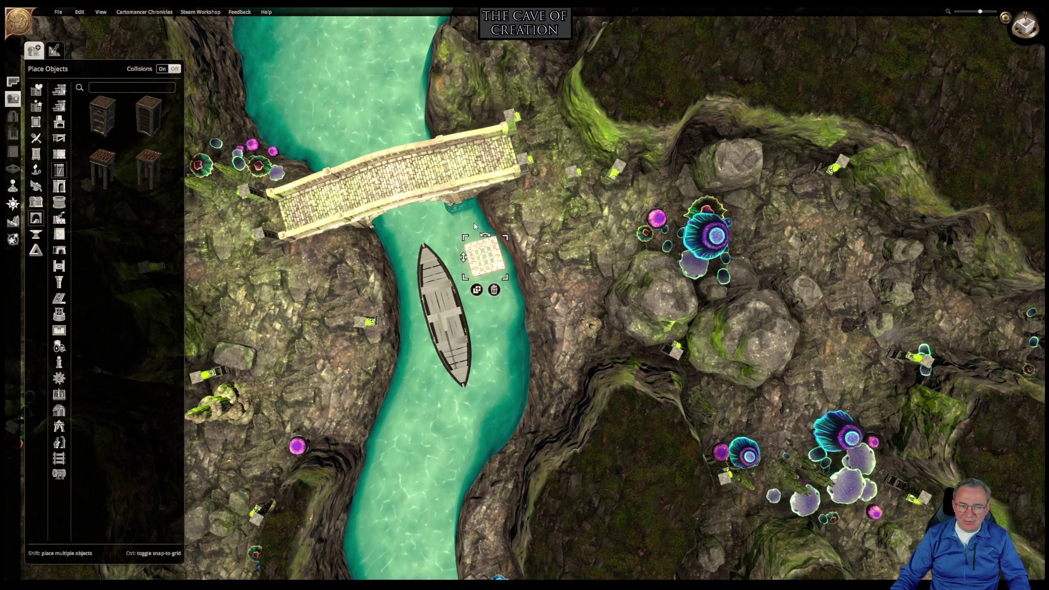
left_click_drag(506, 262, 489, 246)
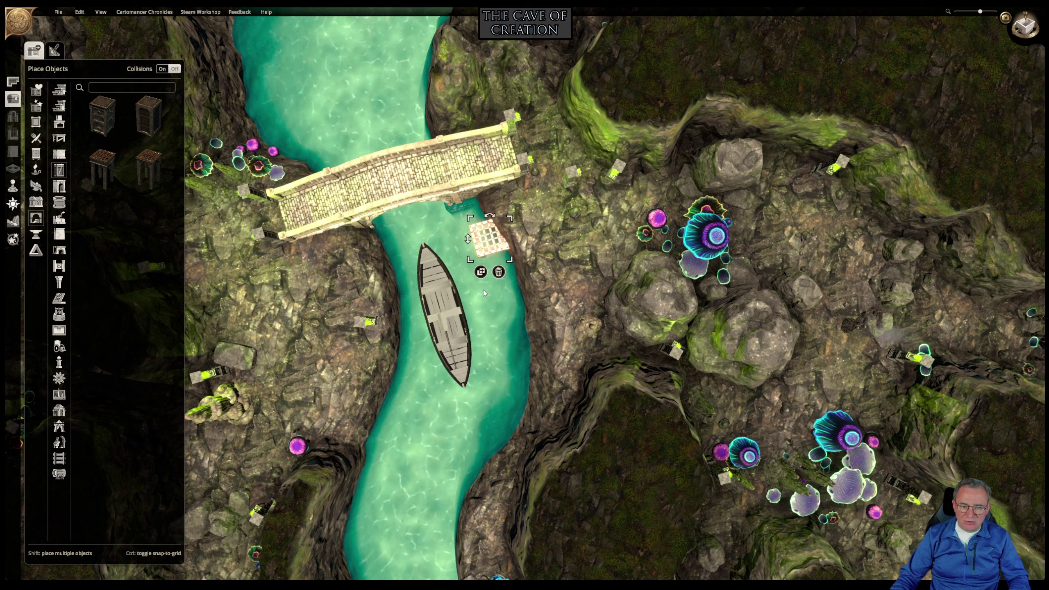
Add two copies of the metal platform end to end along the bank, turned to line up as one continuous dock.
left_click(480, 271)
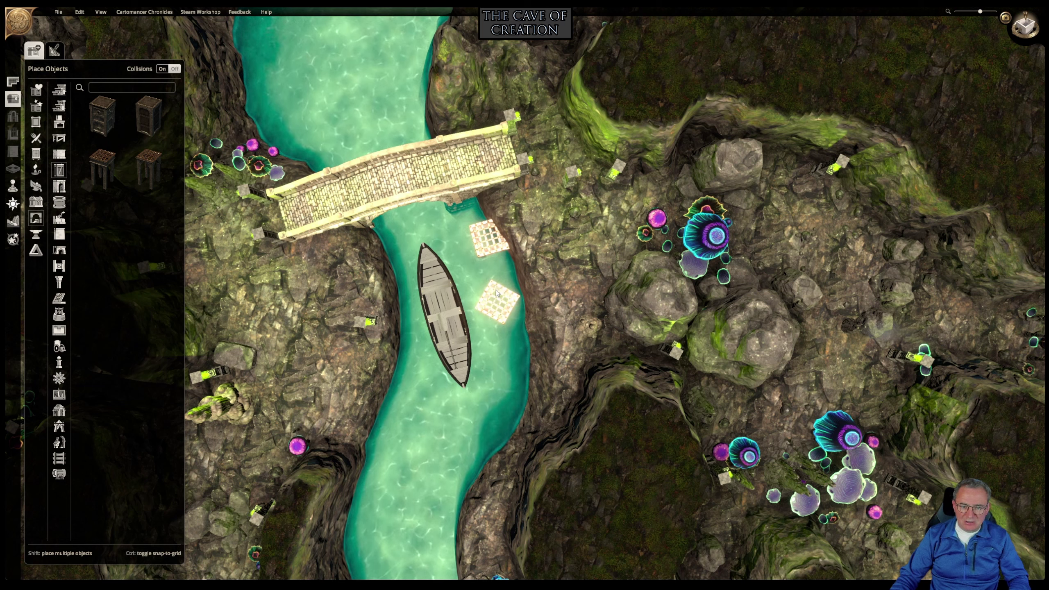
scroll(495, 289, "down", 3)
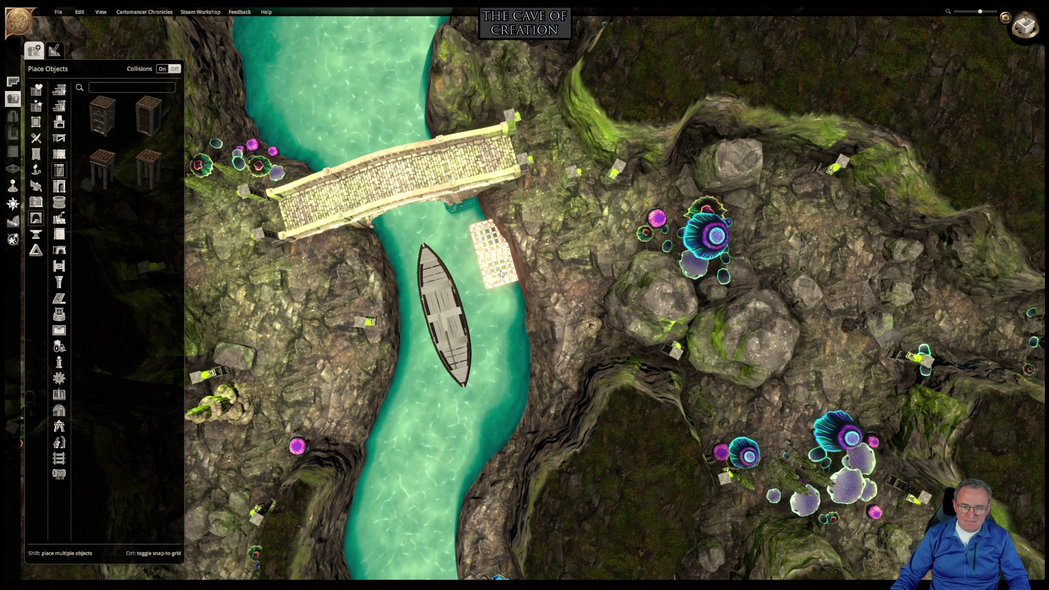
left_click(502, 274)
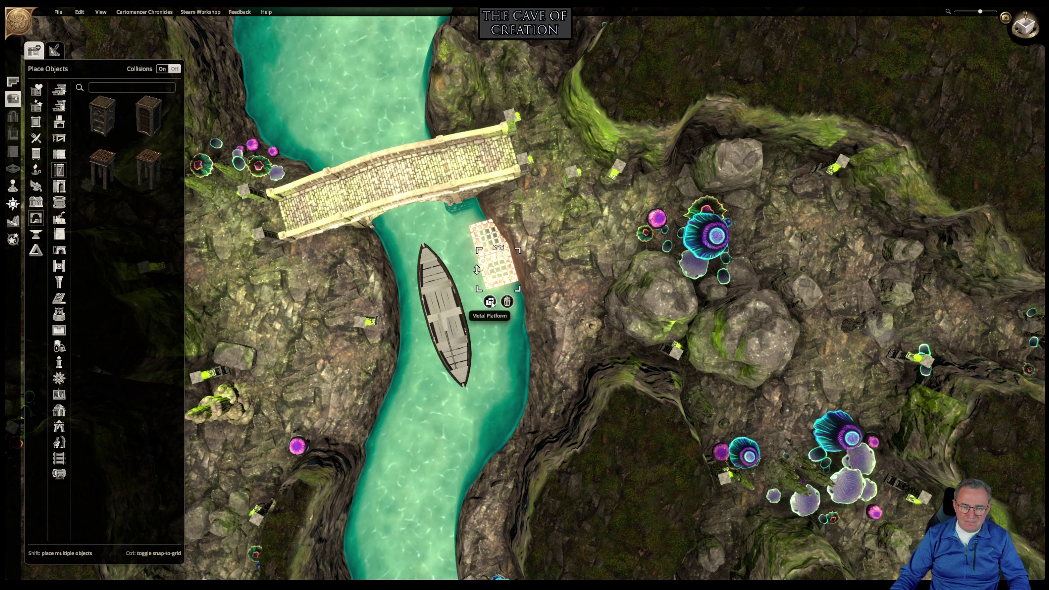
scroll(502, 347, "up", 1)
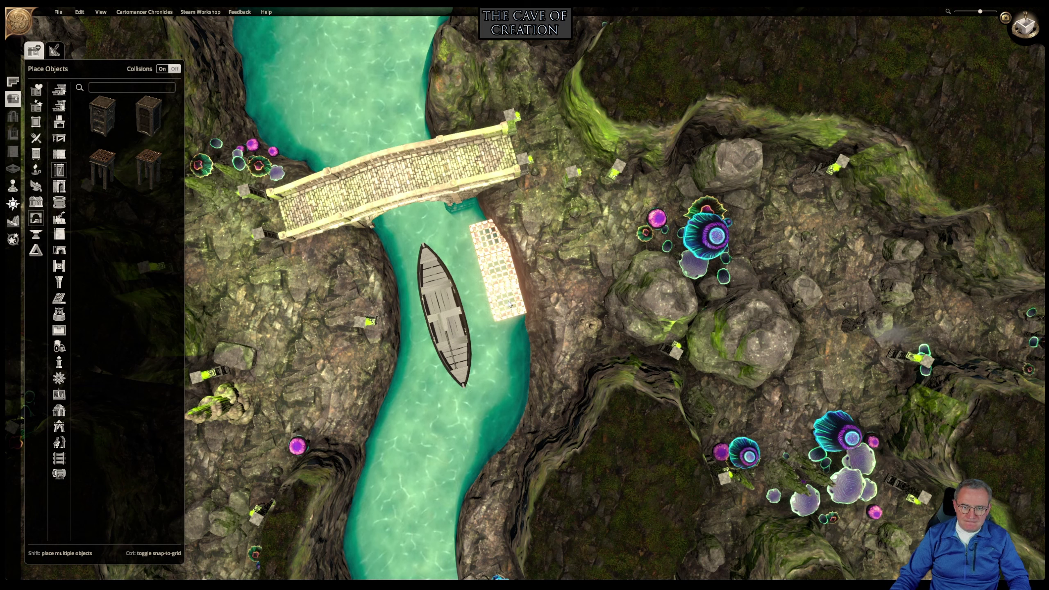
left_click(509, 303)
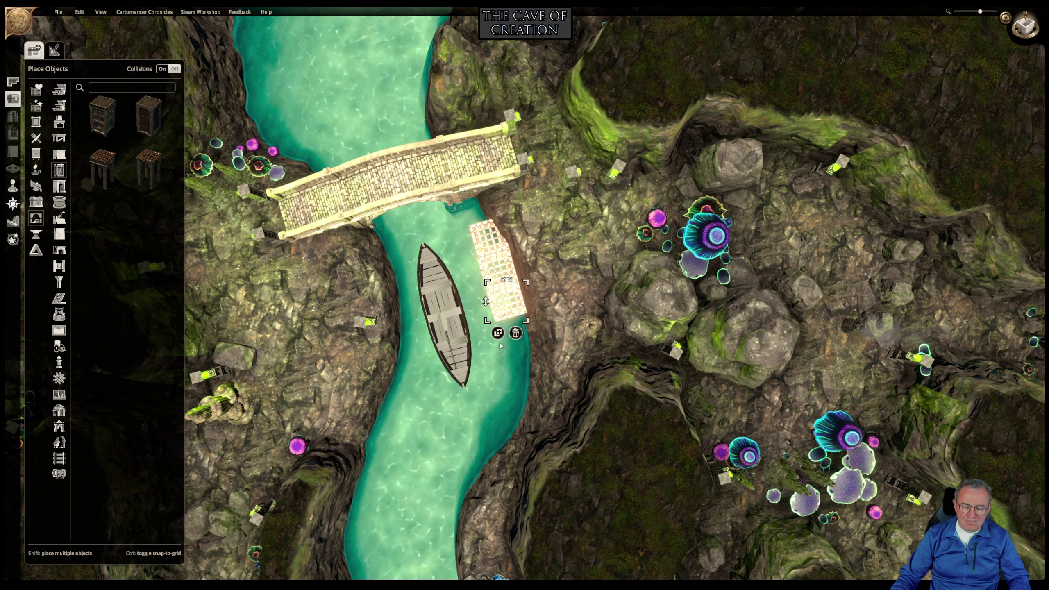
Move the canoe towards the bridge so it lies alongside the metal platform dock.
left_click(439, 282)
left_click_drag(439, 283, 460, 252)
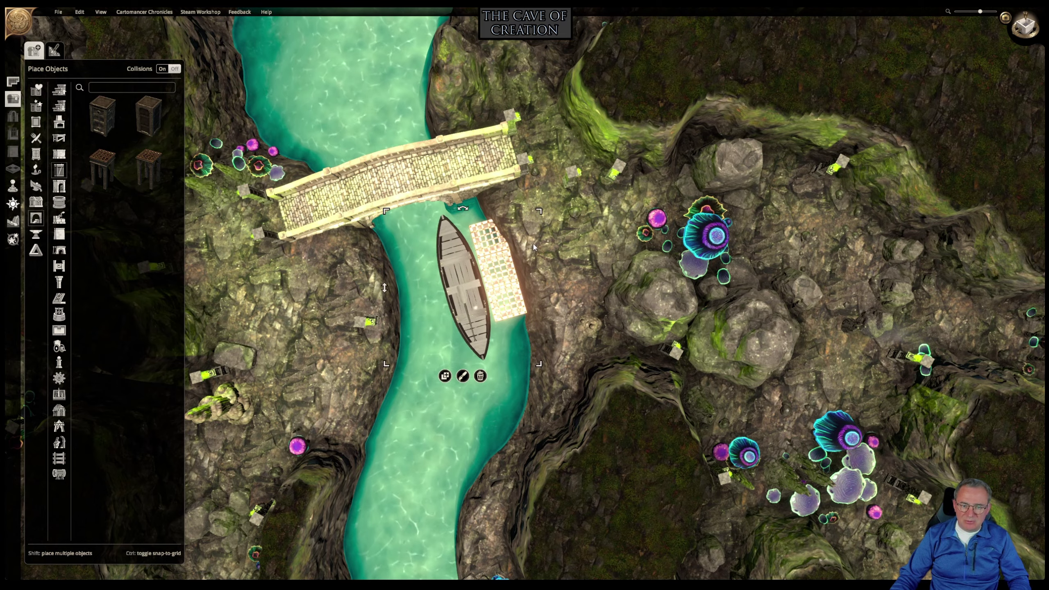
middle_click_drag(535, 244, 577, 116)
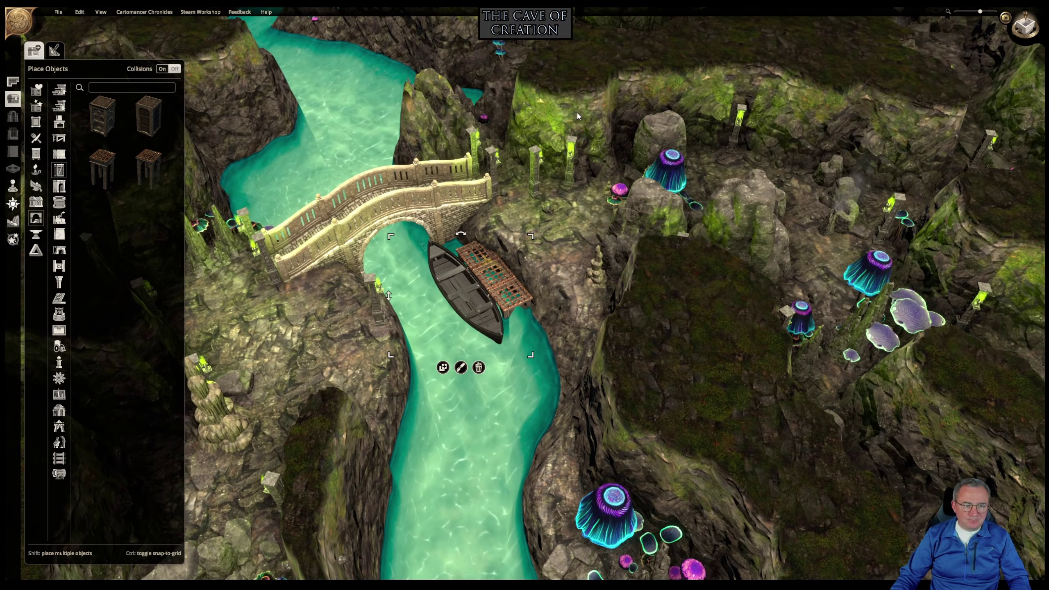
Examine the stairs objects and preview wooden steps over the metal dock to find a link up to the bank.
left_click(59, 89)
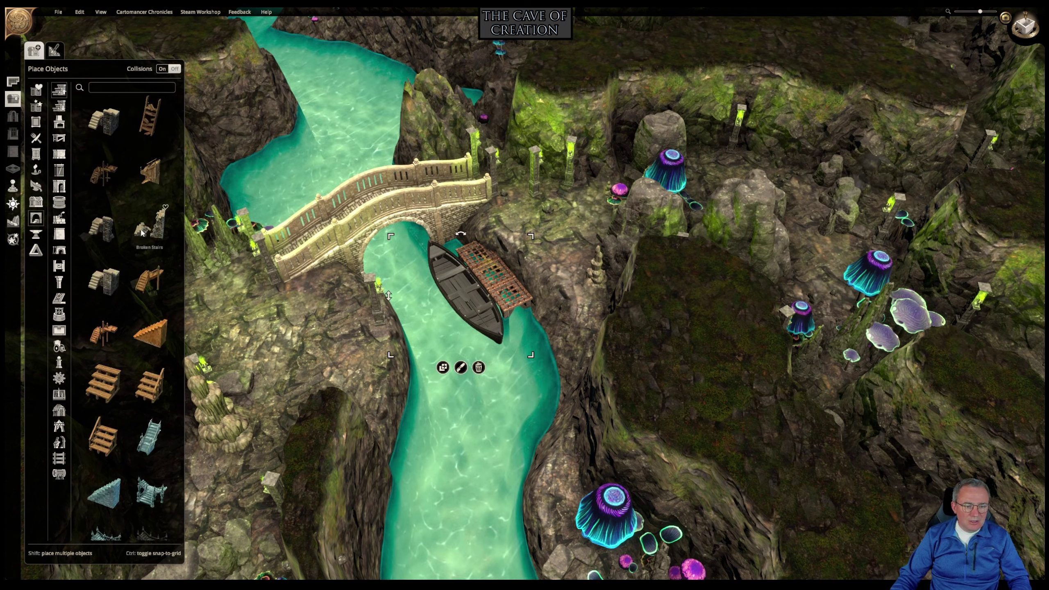
scroll(141, 232, "down", 5)
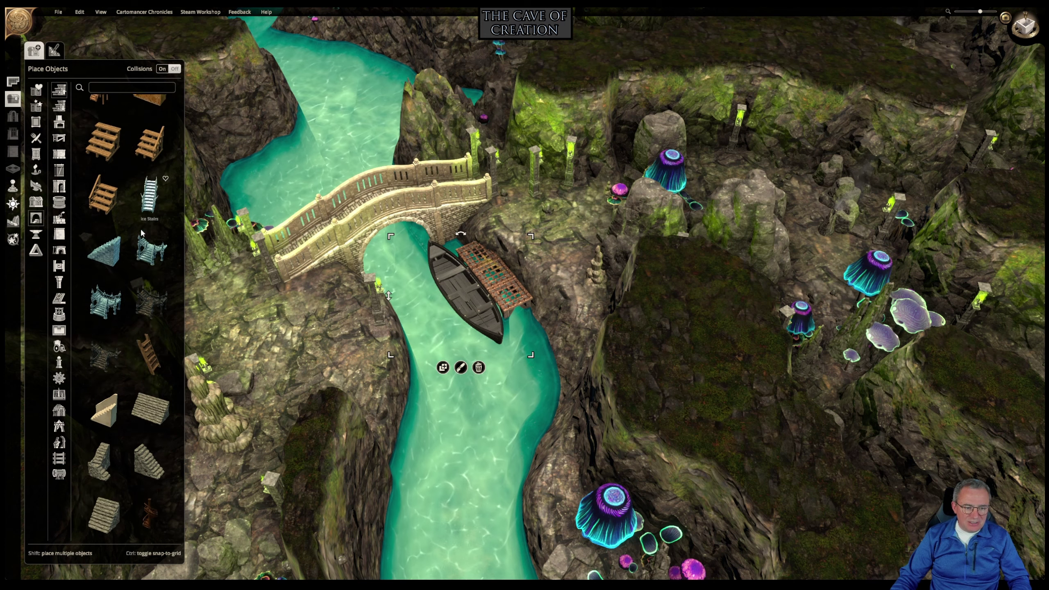
scroll(141, 233, "down", 5)
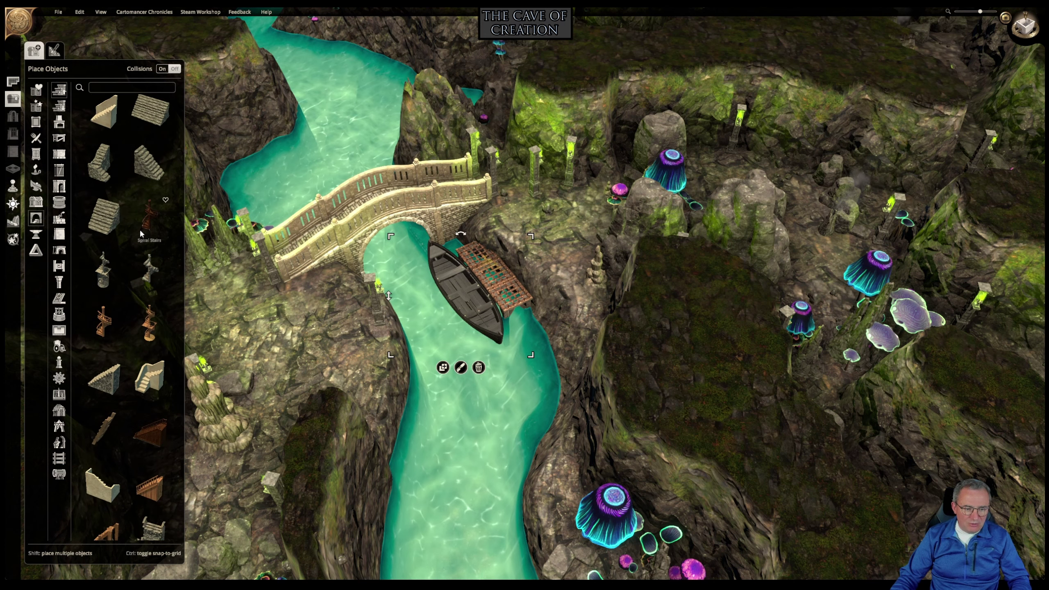
scroll(140, 231, "down", 2)
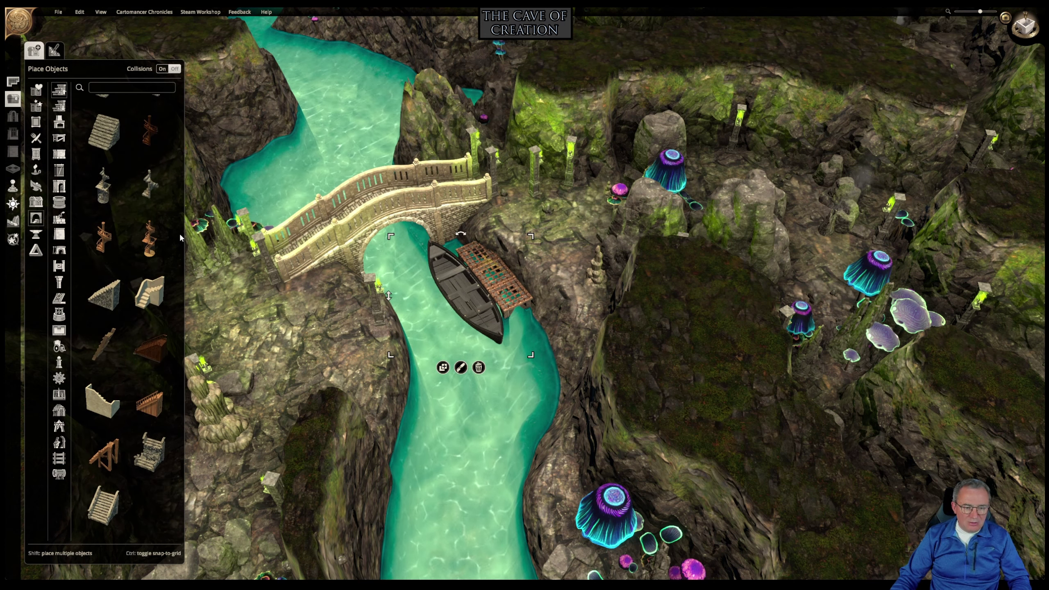
scroll(172, 236, "up", 1)
scroll(172, 233, "up", 6)
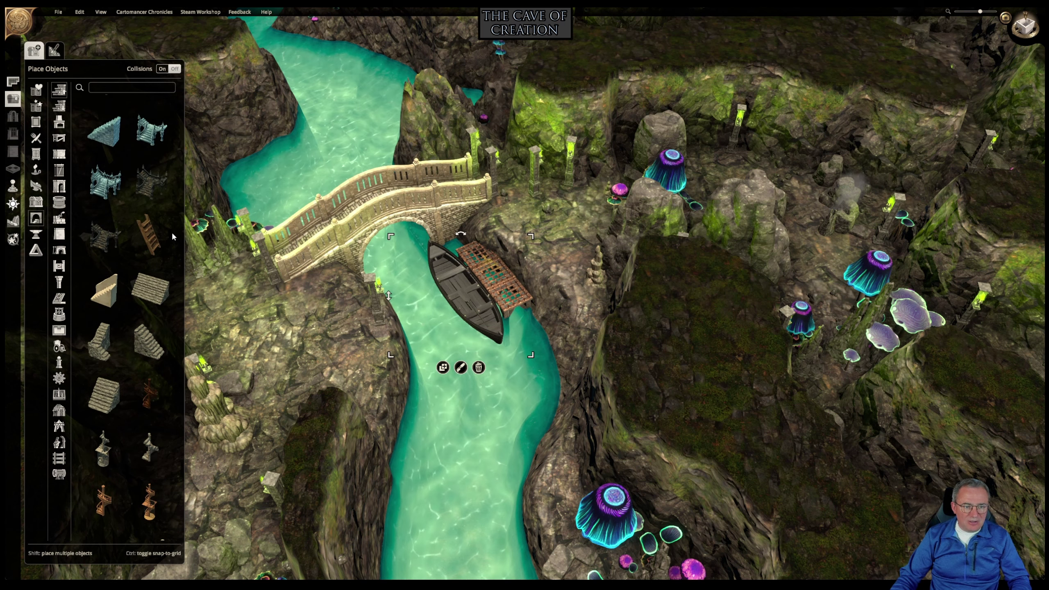
scroll(172, 236, "up", 4)
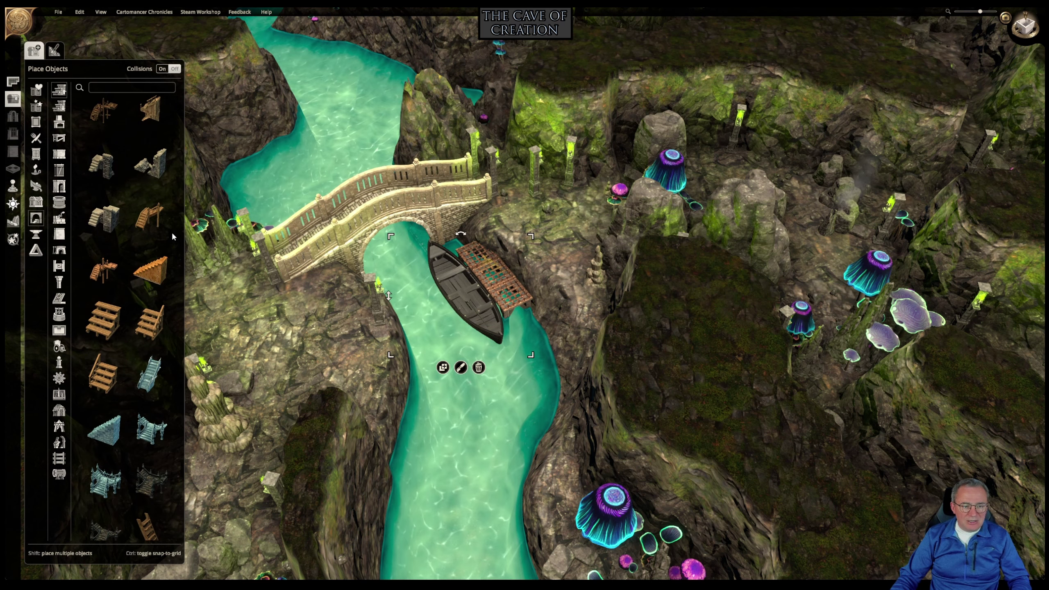
left_click(103, 320)
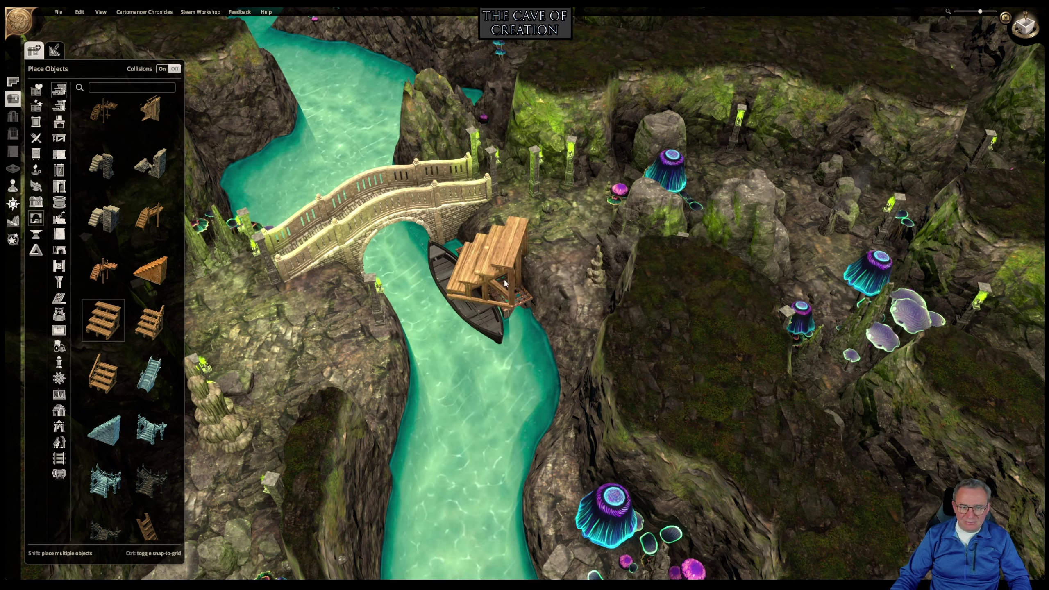
left_click(103, 266)
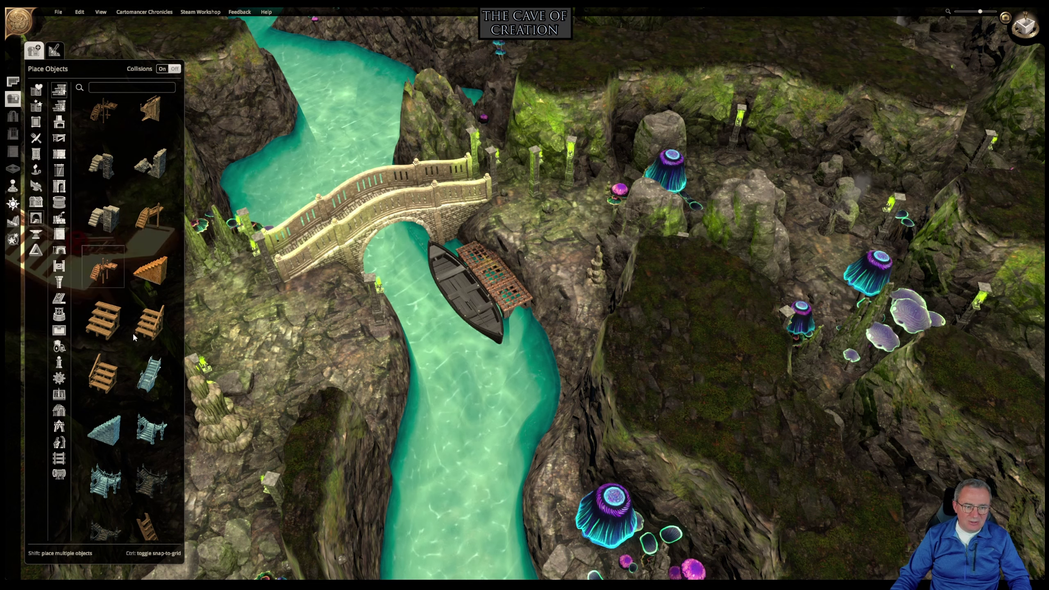
scroll(126, 244, "up", 2)
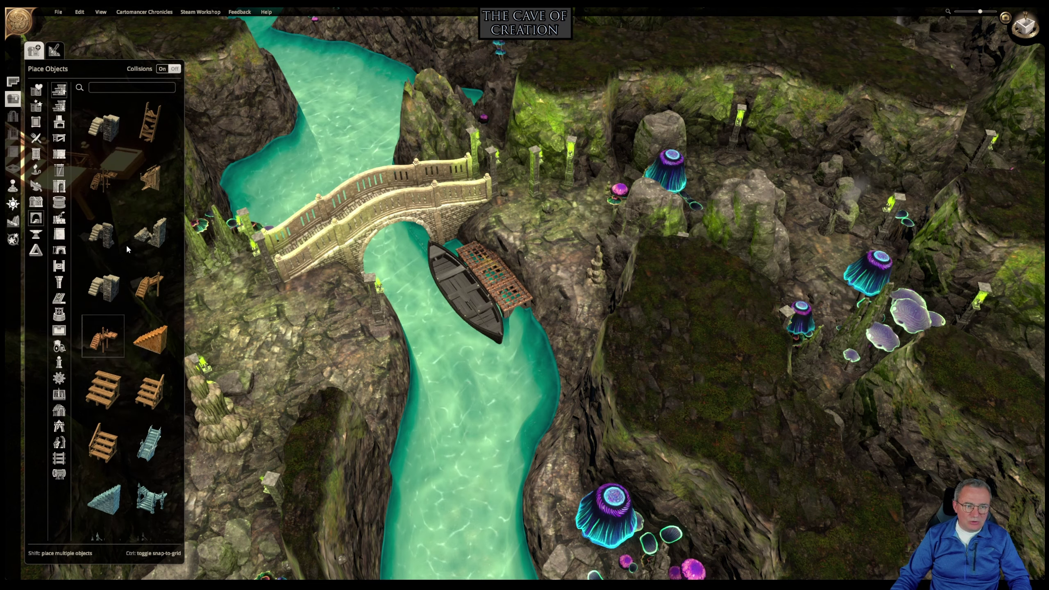
key("Escape")
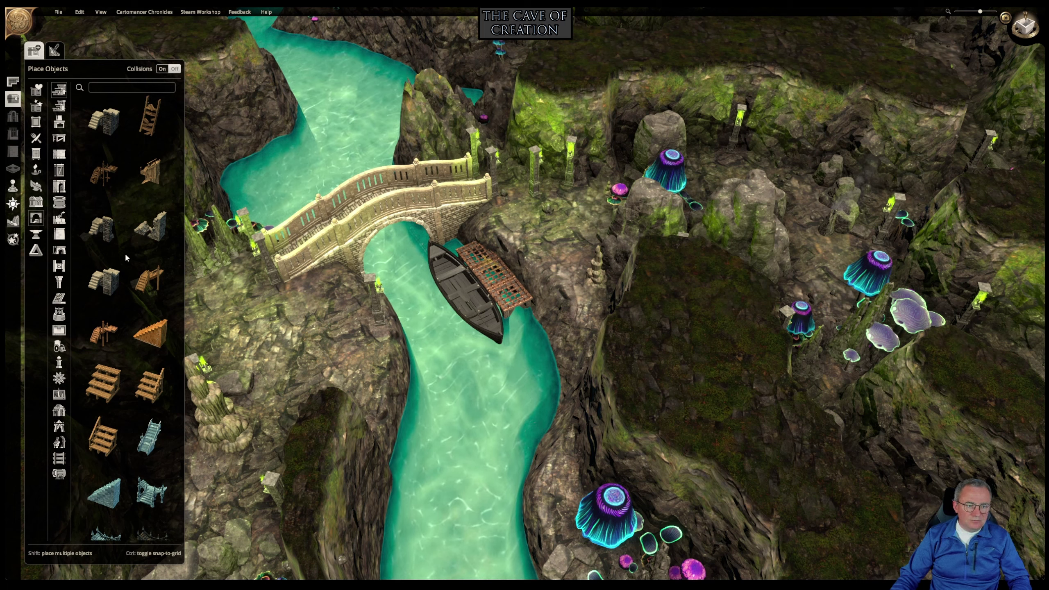
Place a narrow open wooden stair piece on the bank side of the metal platform dock, near its middle.
scroll(125, 256, "down", 2)
scroll(126, 264, "down", 8)
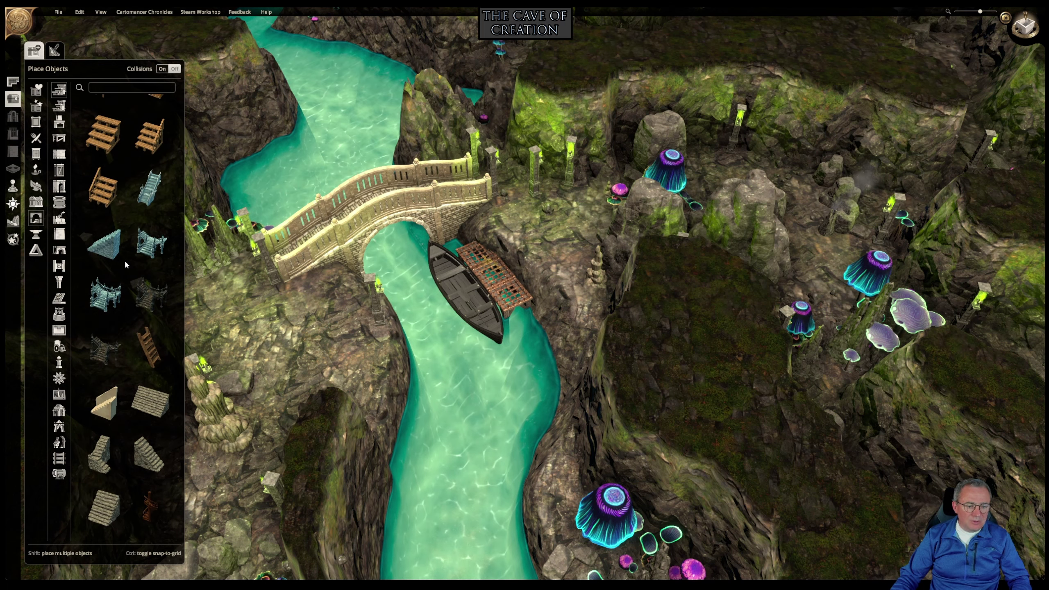
scroll(124, 258, "down", 3)
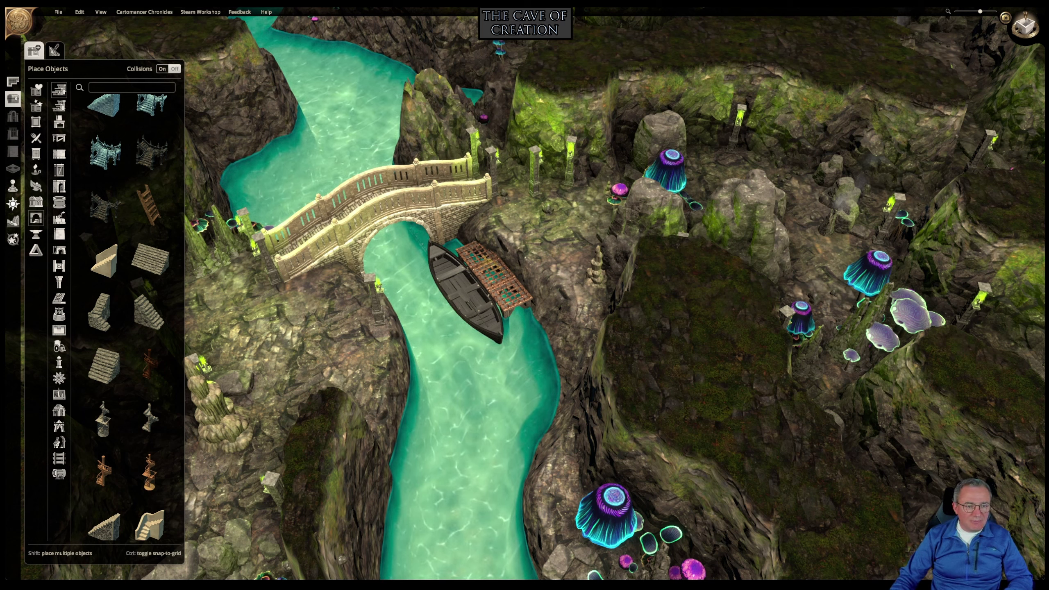
left_click(150, 206)
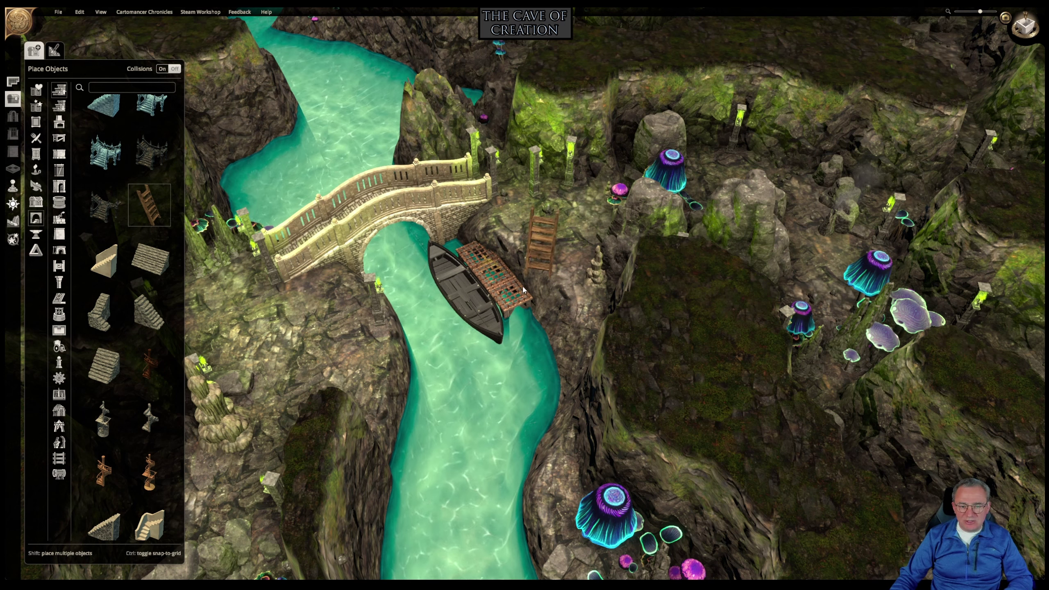
scroll(509, 287, "down", 3)
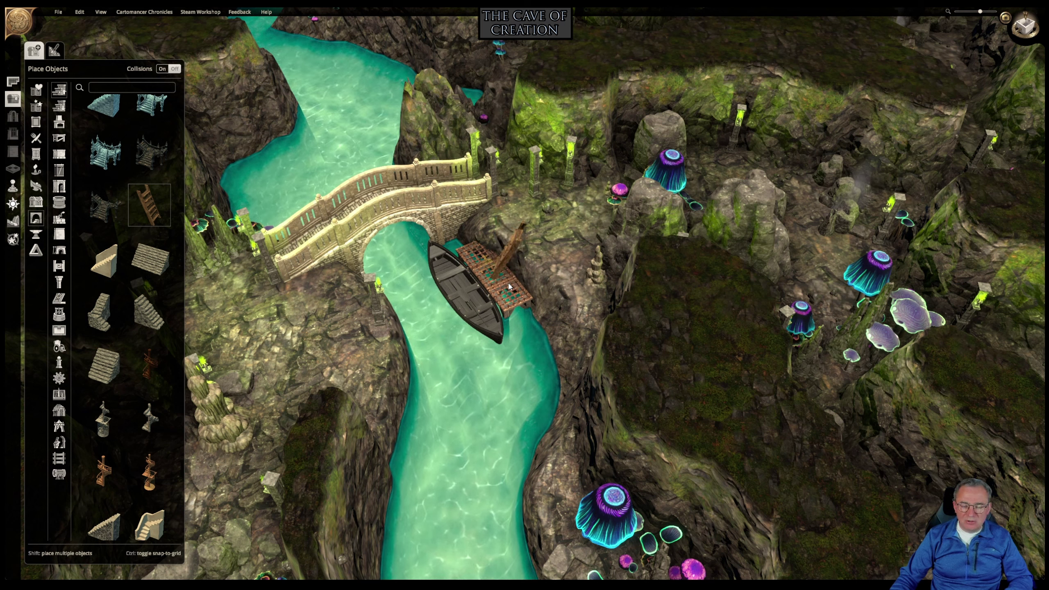
left_click(509, 286)
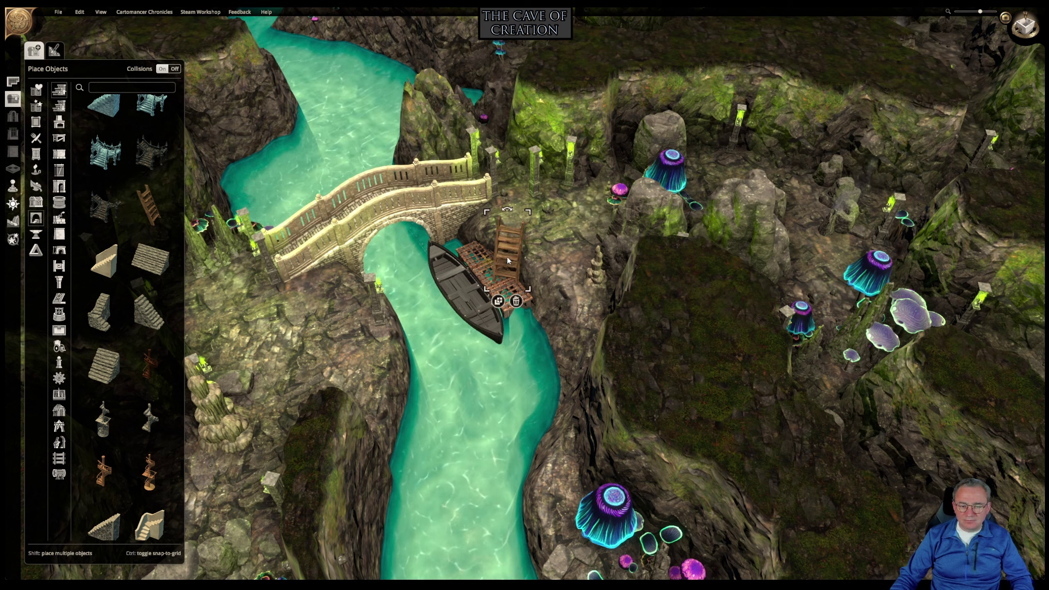
Turn the wooden stairs towards the rock bank and lower them to the height of the metal dock.
key("r")
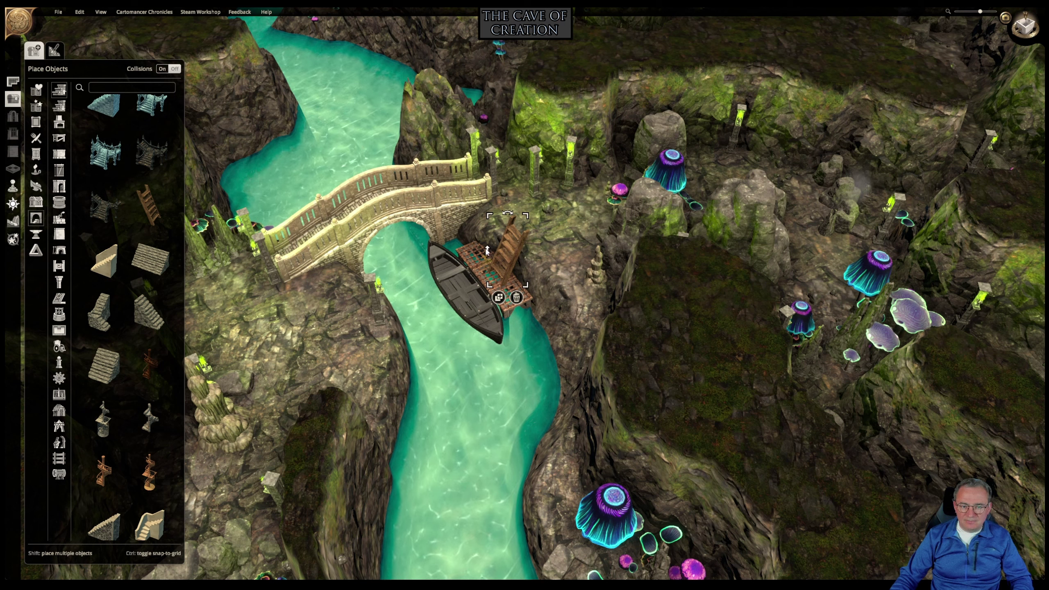
left_click_drag(487, 250, 469, 319)
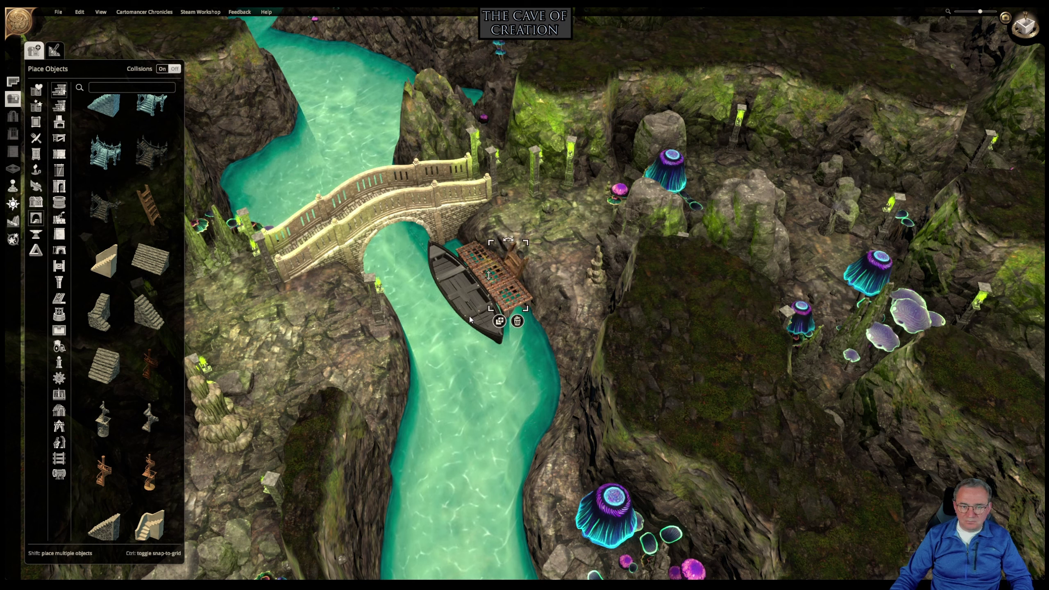
middle_click_drag(553, 347, 524, 340)
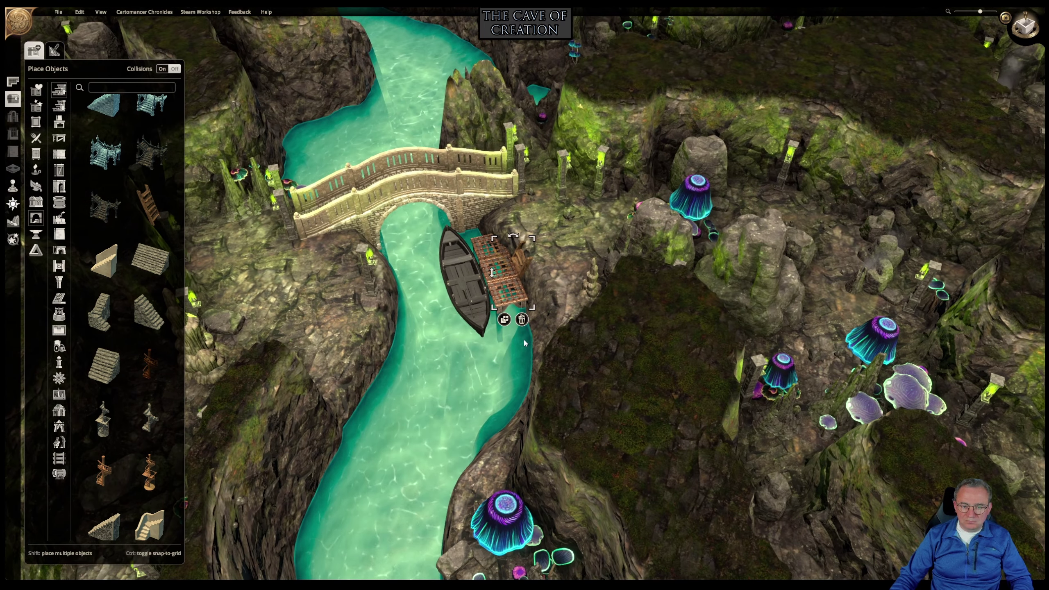
key("r")
key("r")
key("r")
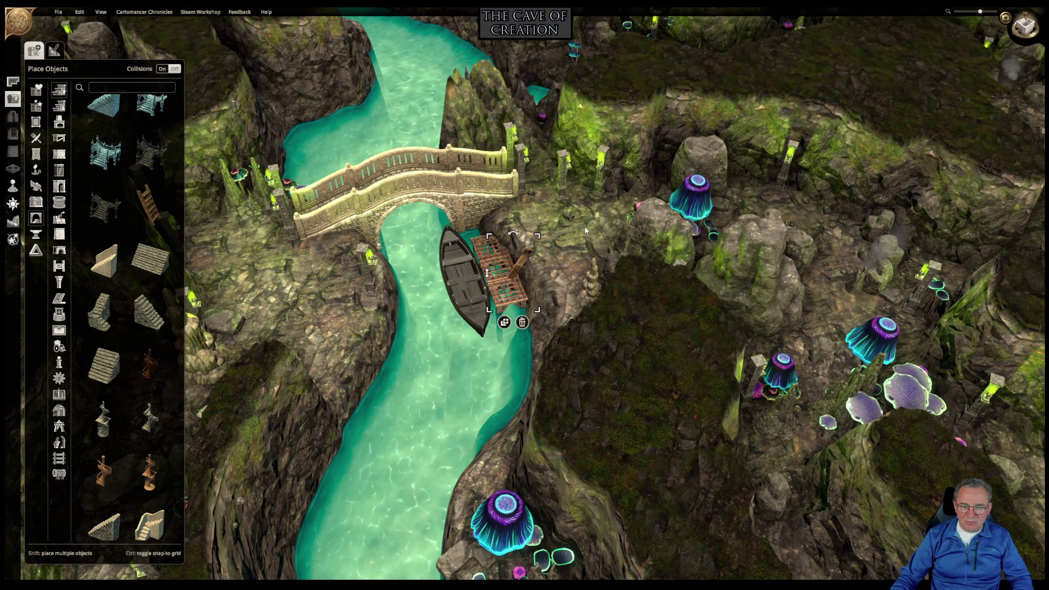
left_click(580, 245)
Rotate the wooden stairs so they sit between the middle metal platform and the rock bank.
scroll(580, 246, "up", 5)
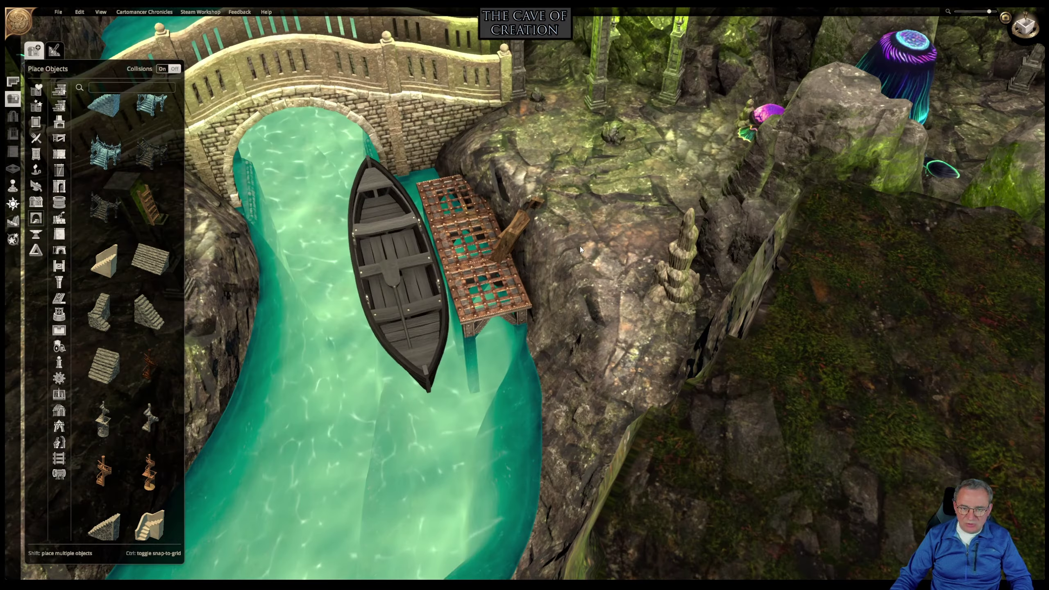
scroll(581, 246, "up", 1)
right_click_drag(578, 245, 567, 354)
left_click(531, 305)
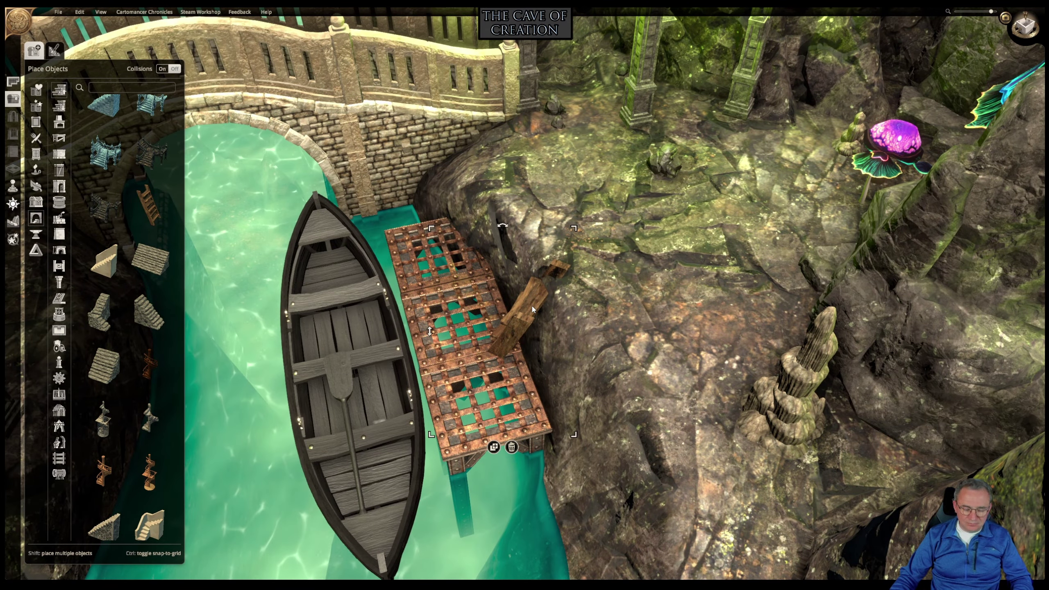
key("r")
key("r")
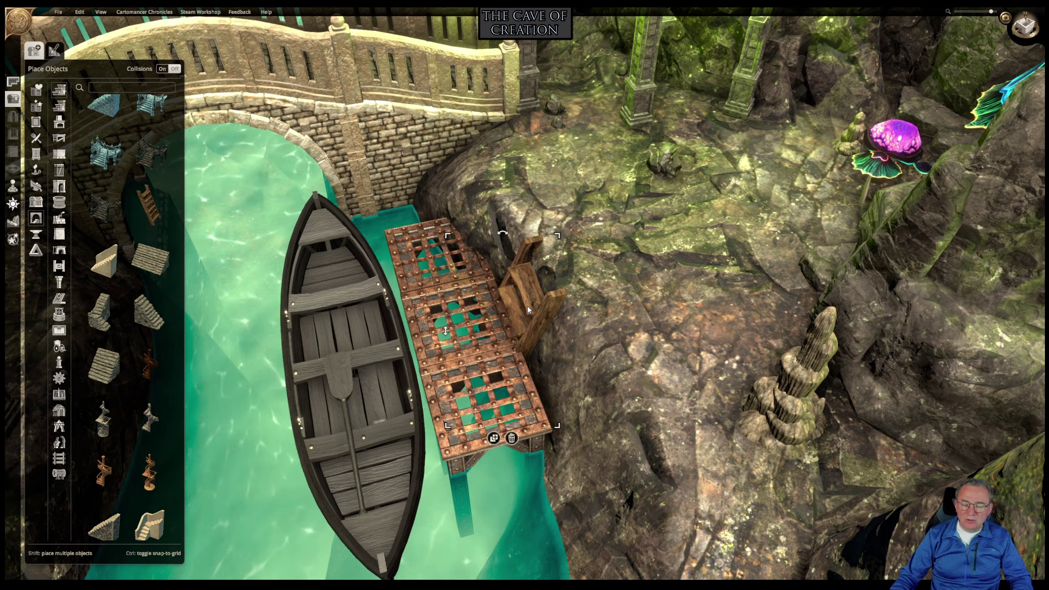
Cycle the wooden stairs through their rotations, settle on the one rising from the dock to the bank, and lower them slightly.
left_click(527, 307)
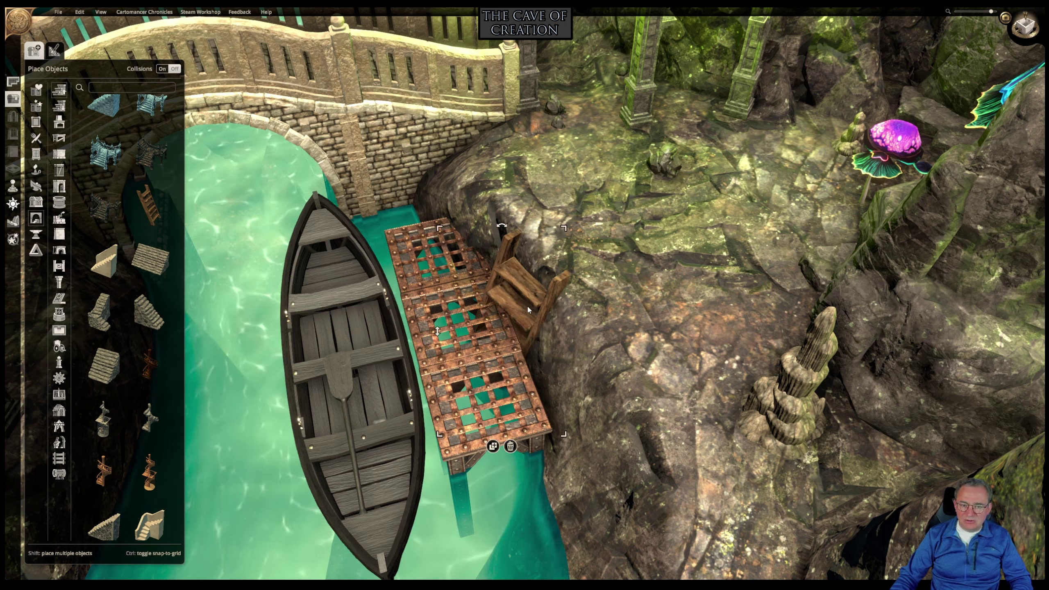
left_click(528, 307)
key("e")
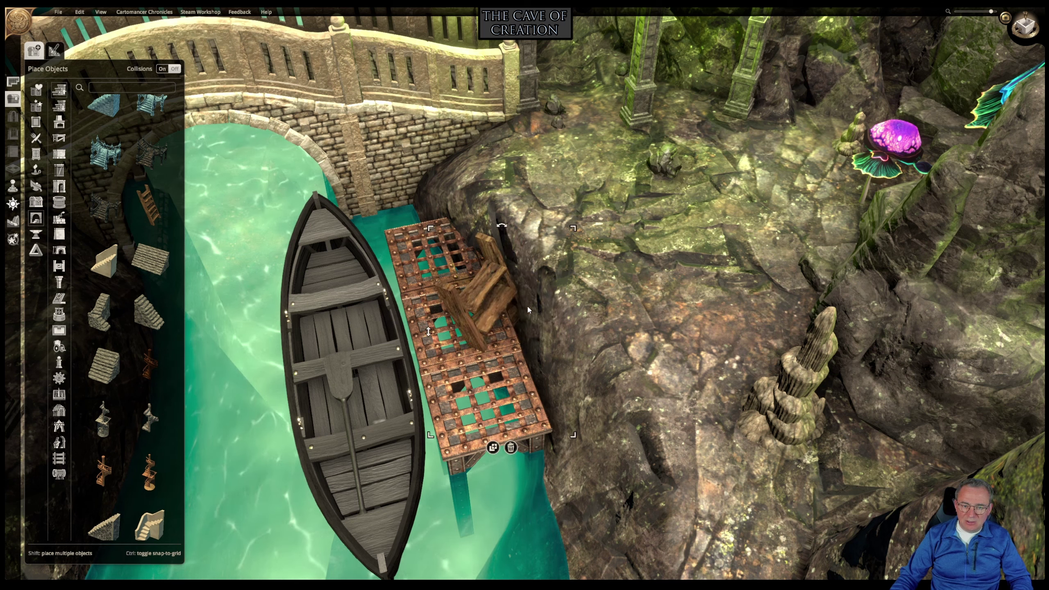
key("e")
key("e")
key("e")
key("e")
key("e")
key("e")
key("e")
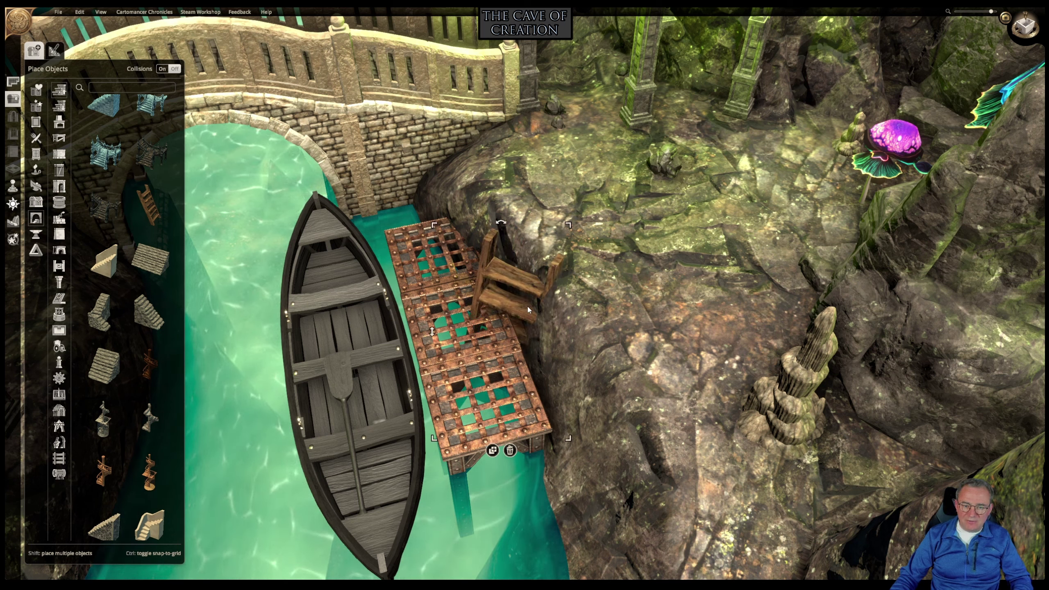
key("e")
key("e")
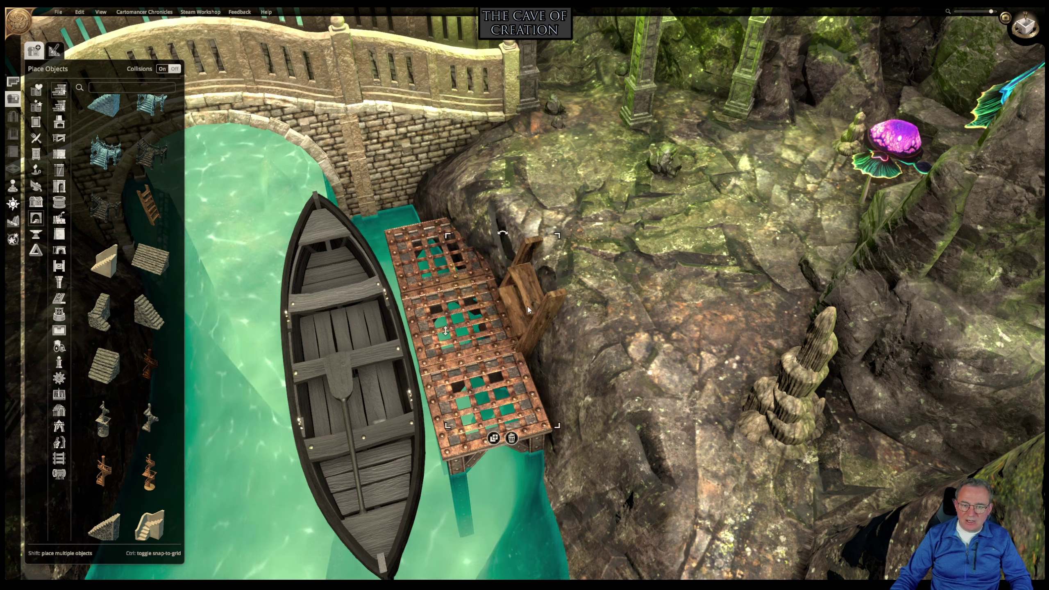
key("e")
key("e")
key("e")
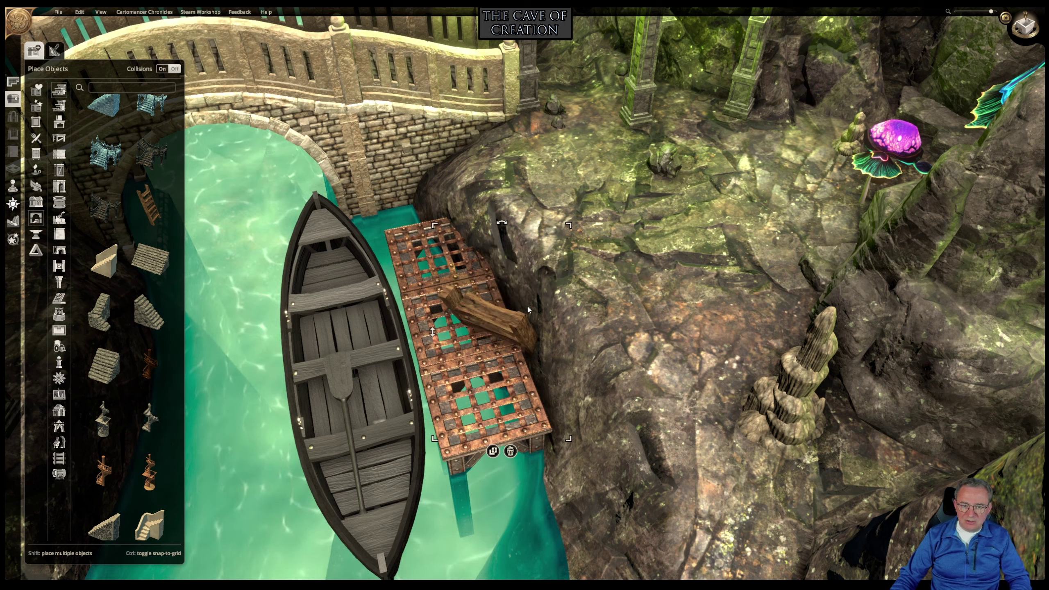
key("e")
key("e")
key("e")
key("e")
key("e")
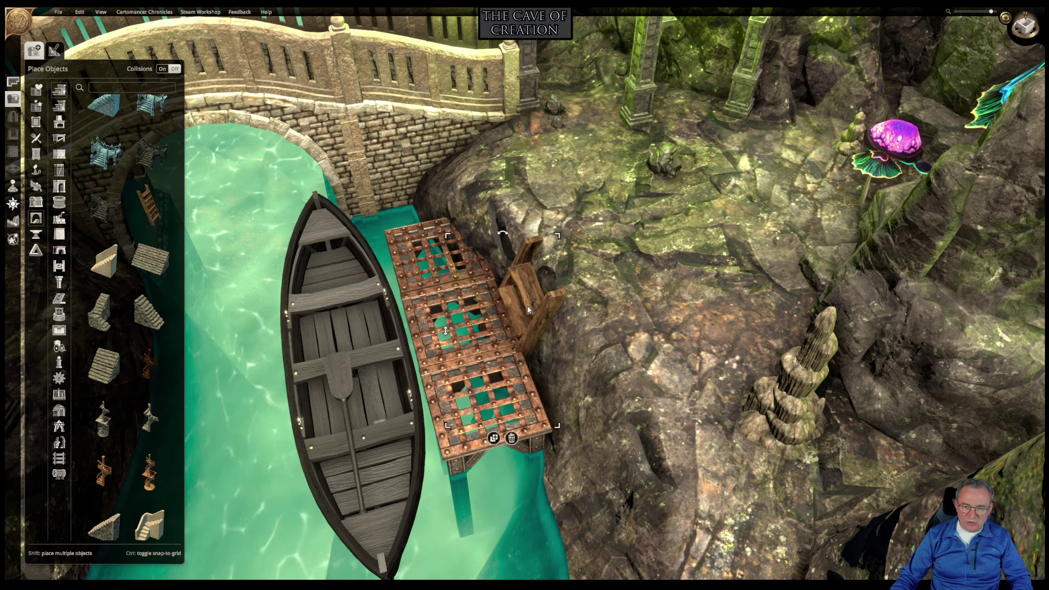
key("e")
key("e")
key("e")
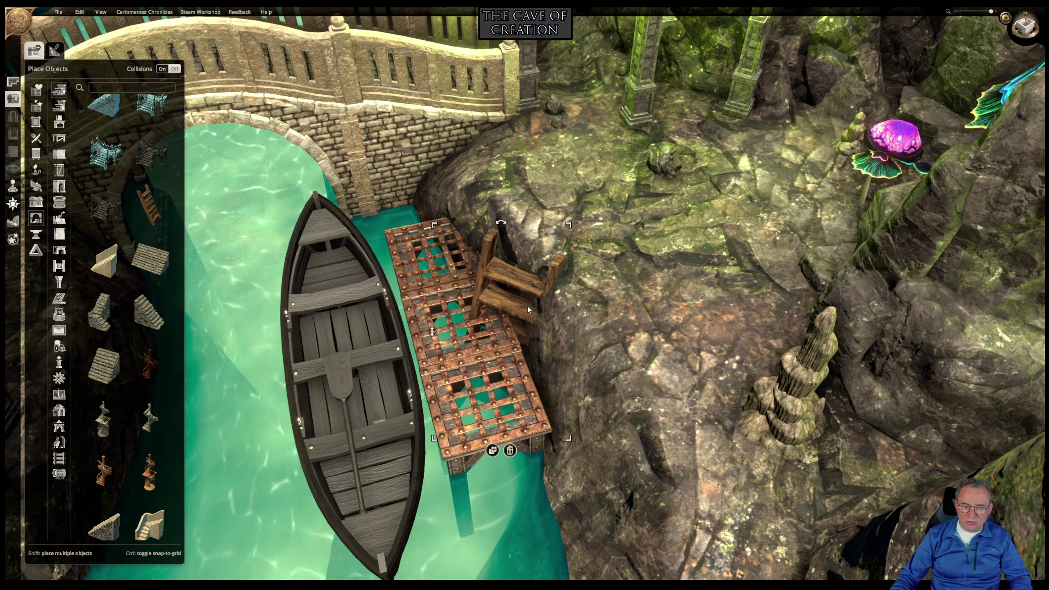
key("e")
key("q")
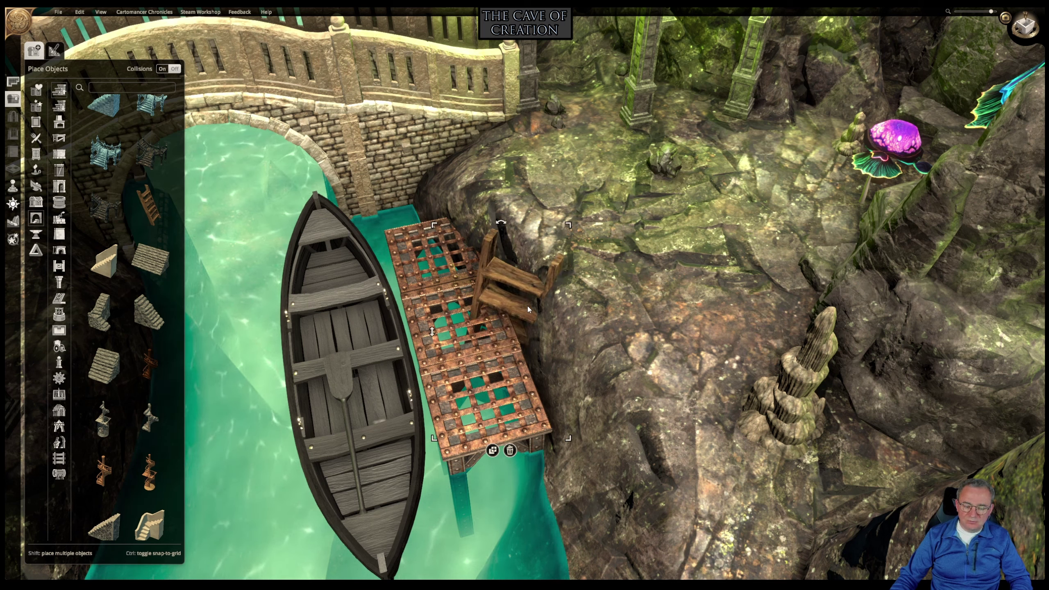
key("e")
key("e")
key("e")
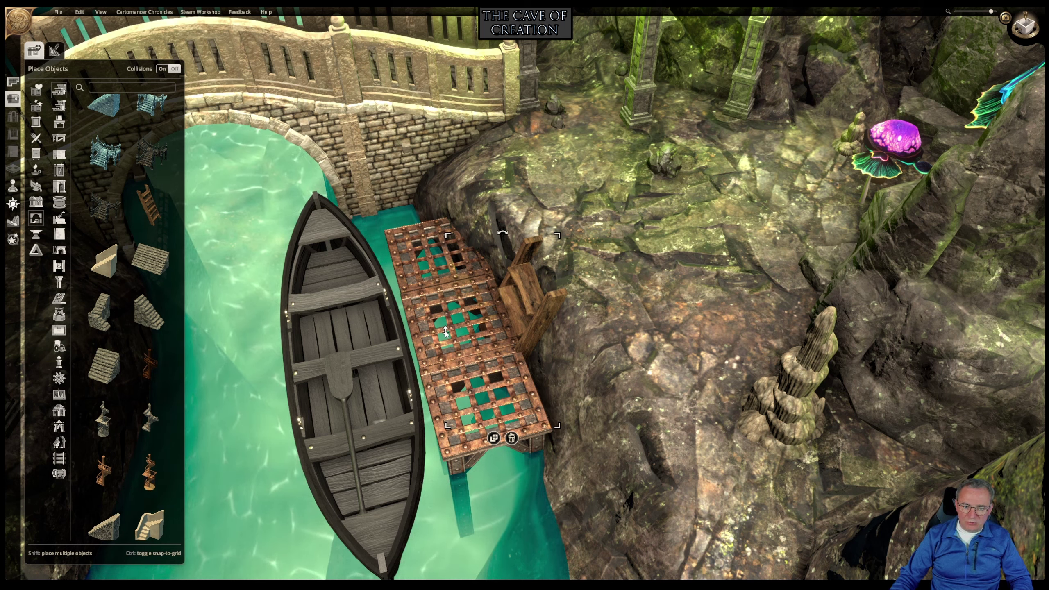
left_click_drag(444, 331, 446, 338)
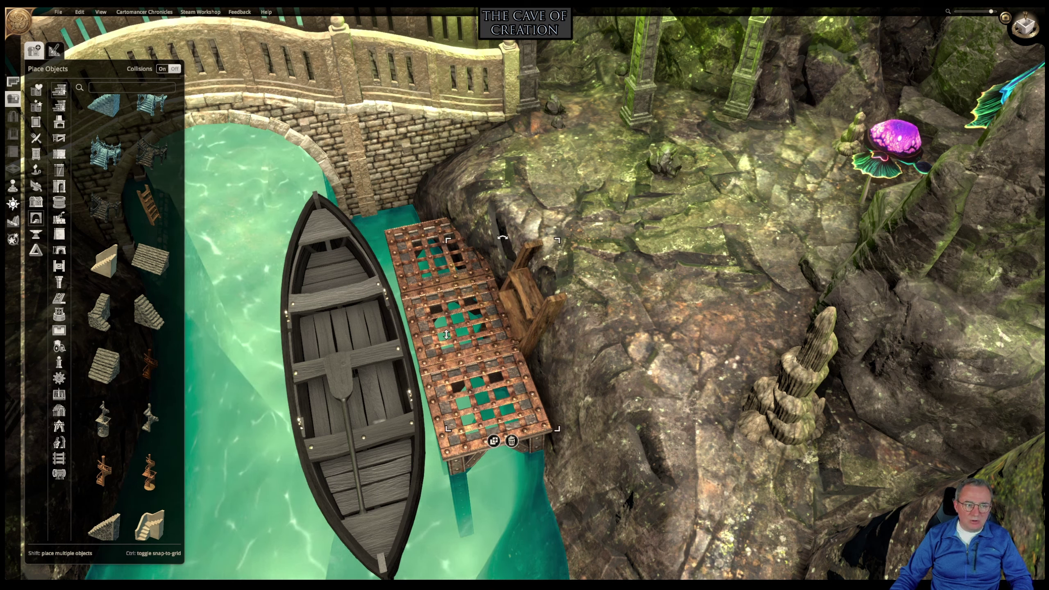
Stand a red-hatted character token on the metal dock to compare its size with the stairs, and delete it.
left_click(12, 187)
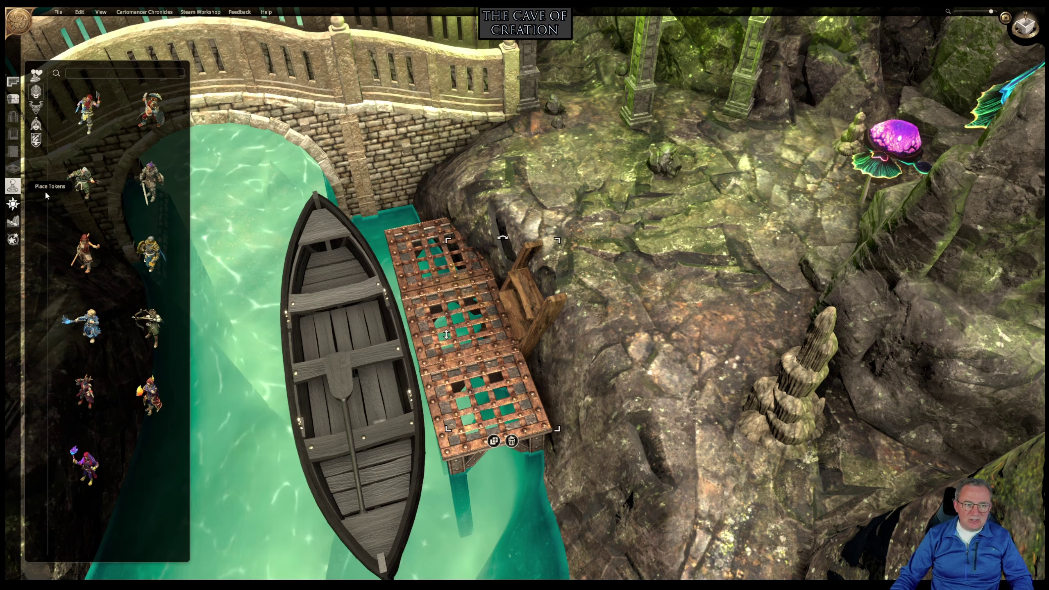
left_click(94, 109)
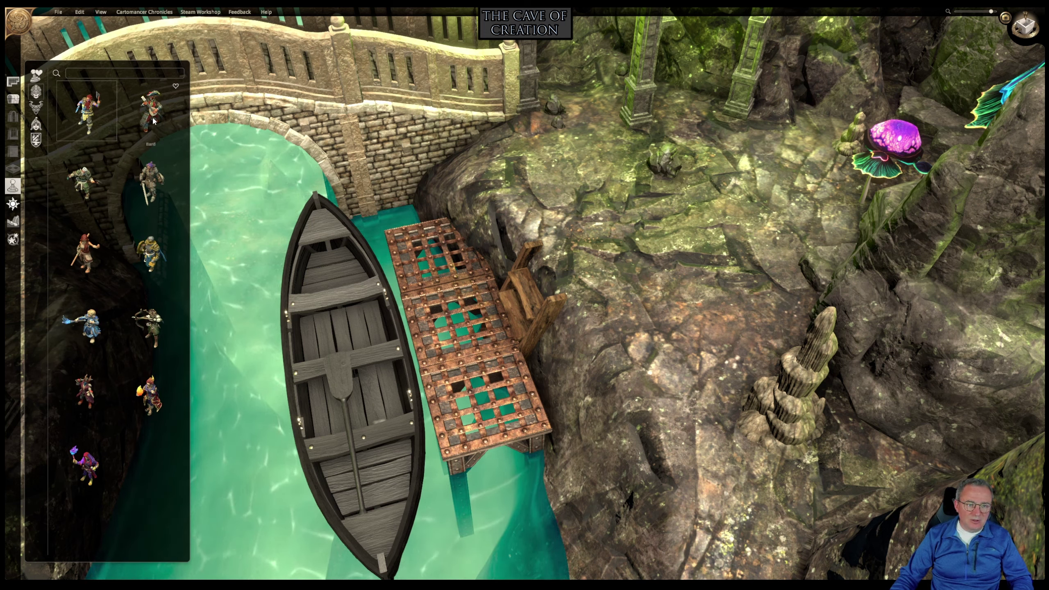
left_click(149, 119)
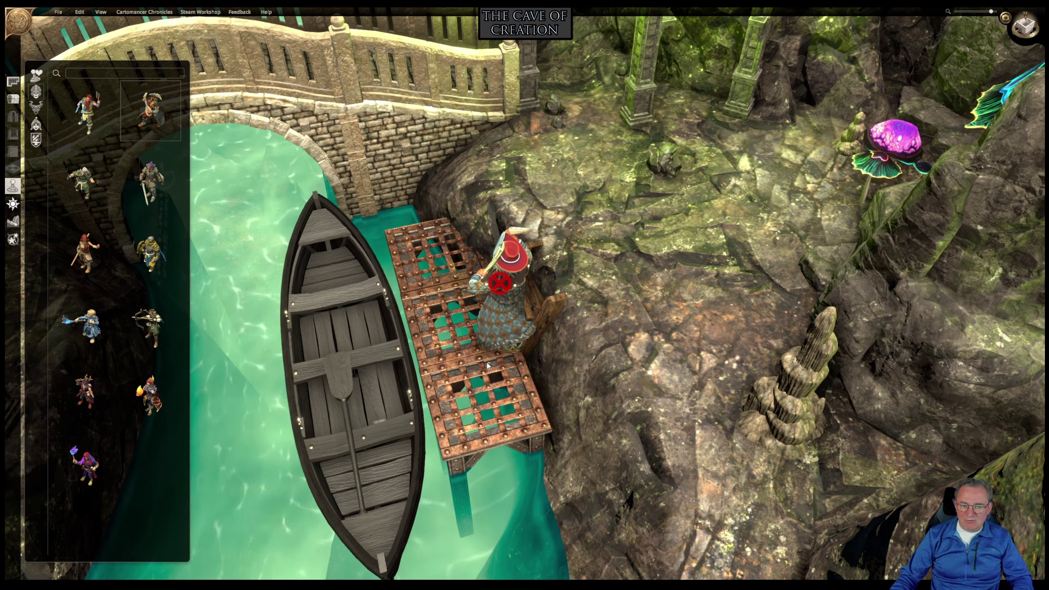
left_click(482, 423)
middle_click_drag(482, 420, 577, 321)
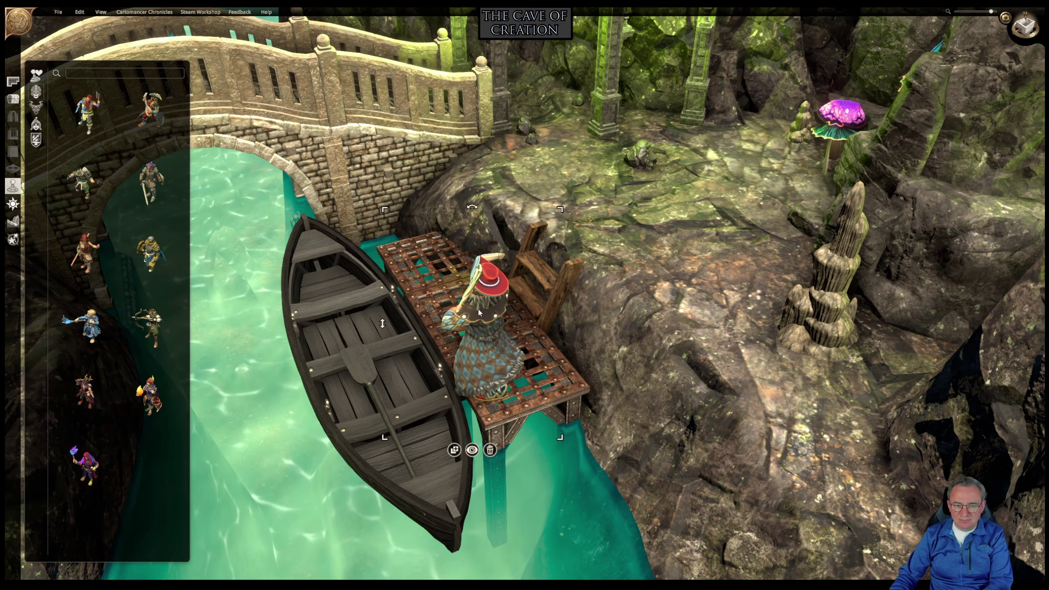
key("Delete")
middle_click_drag(577, 277, 495, 307)
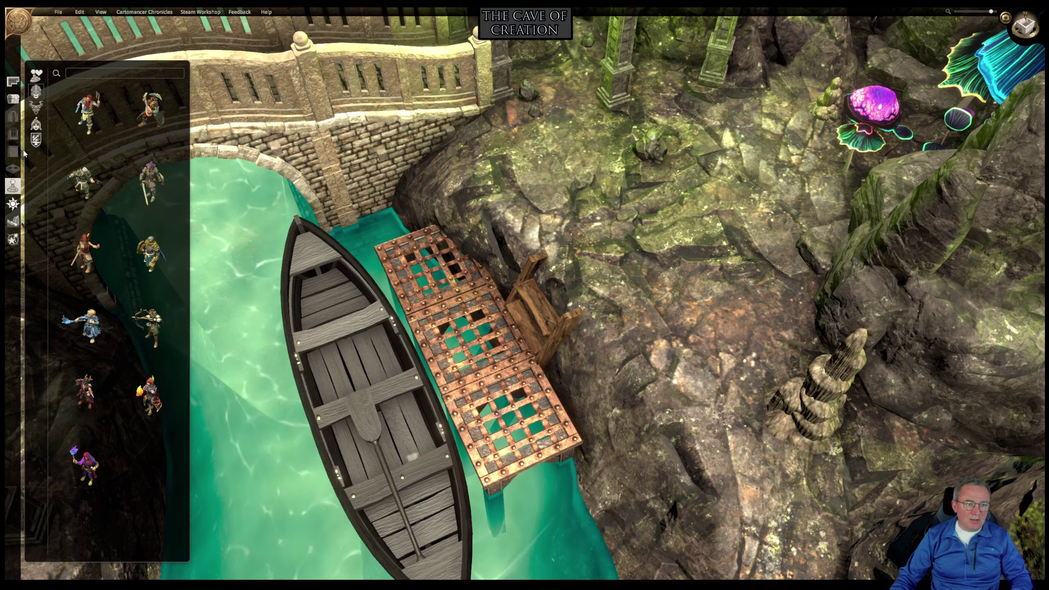
Search the placeable objects for "Bollar".
left_click(13, 99)
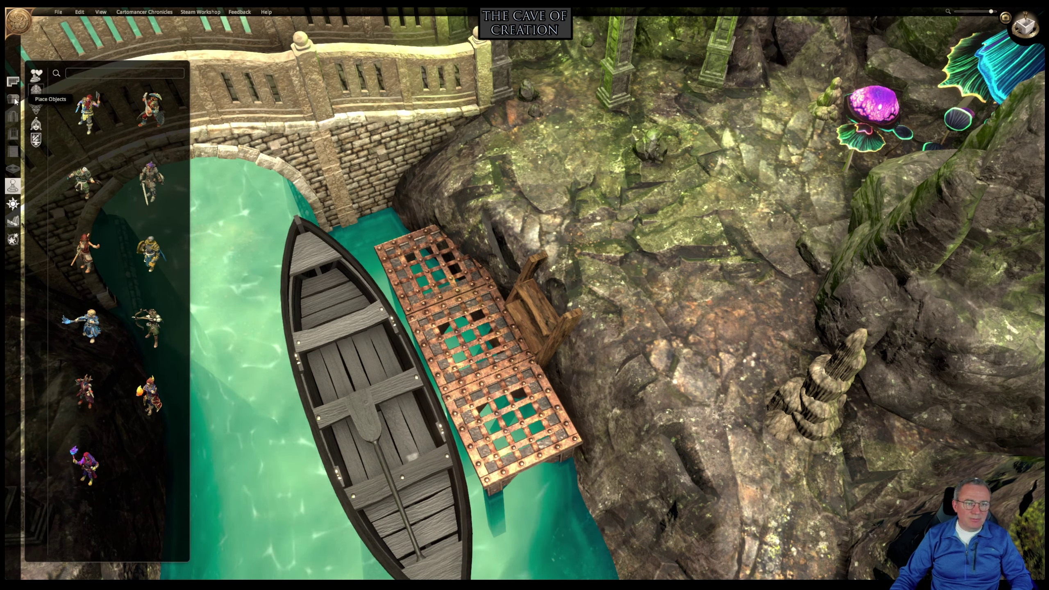
left_click(175, 89)
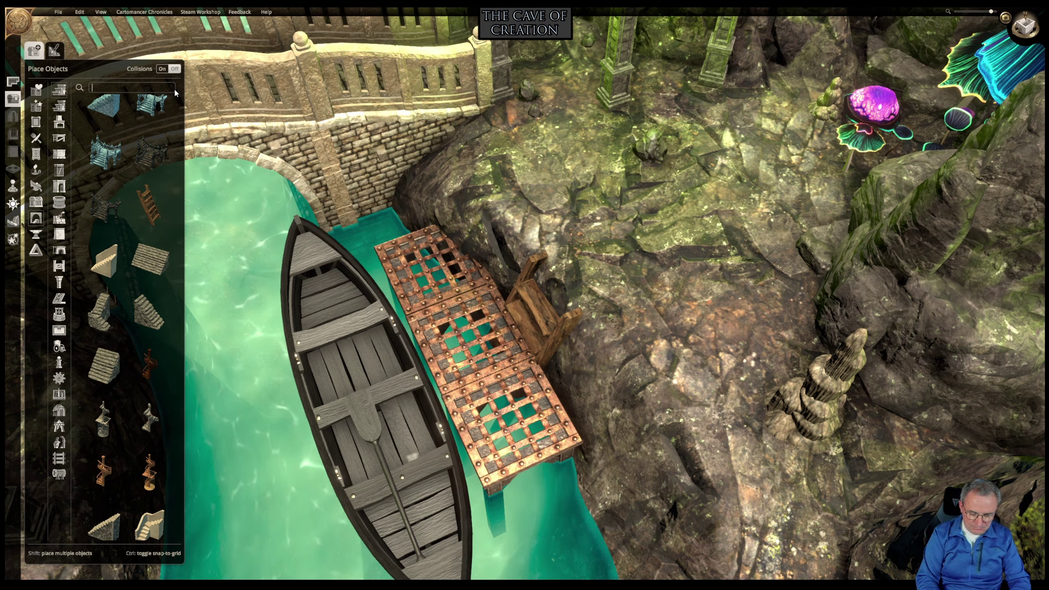
type("Bollar")
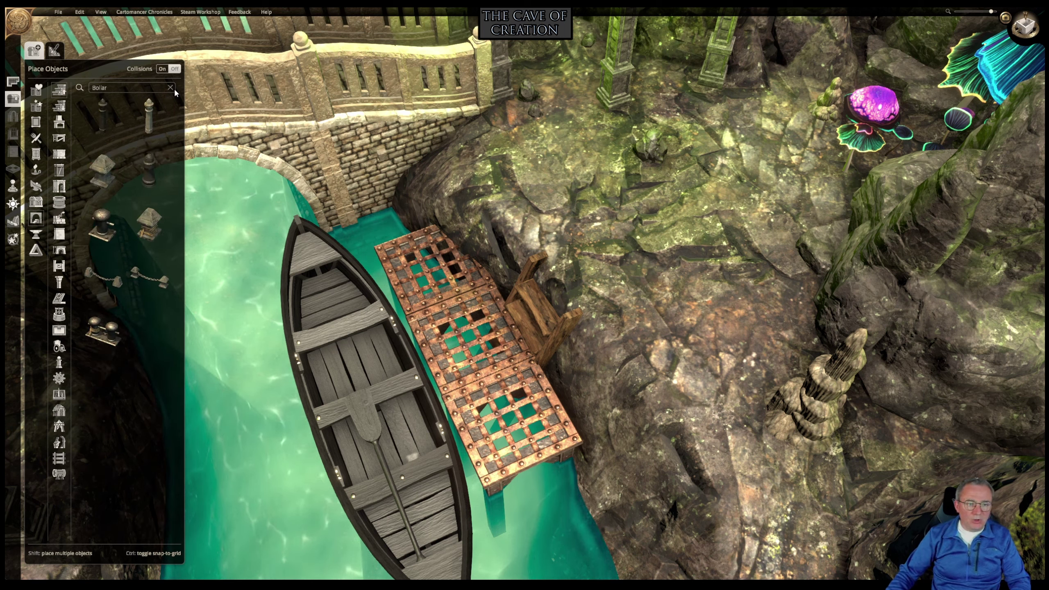
Try the double metal bollard on the dock corner nearest the bridge, and delete it.
left_click(108, 333)
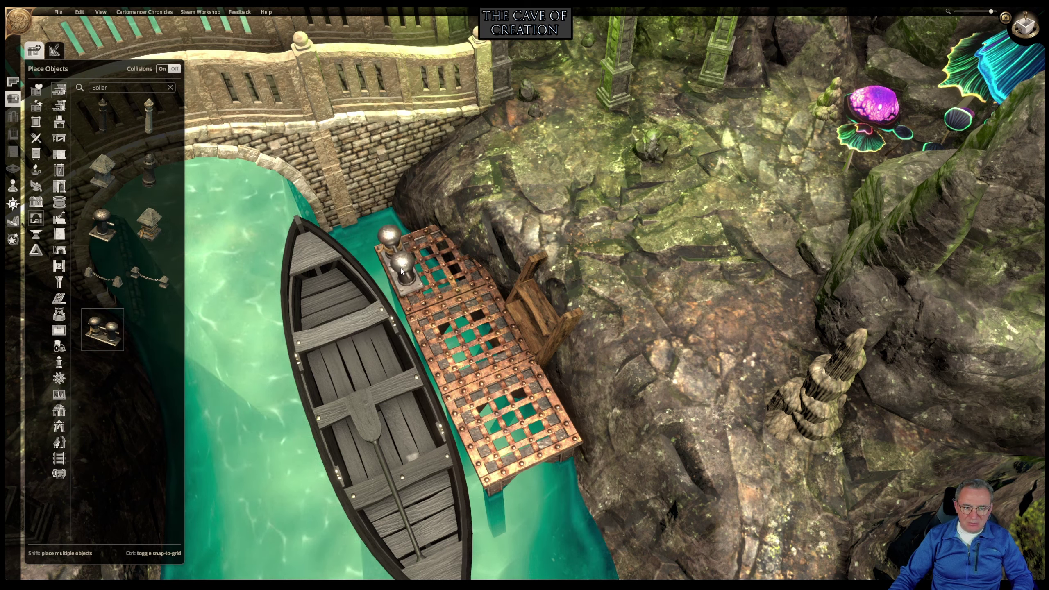
left_click(401, 270)
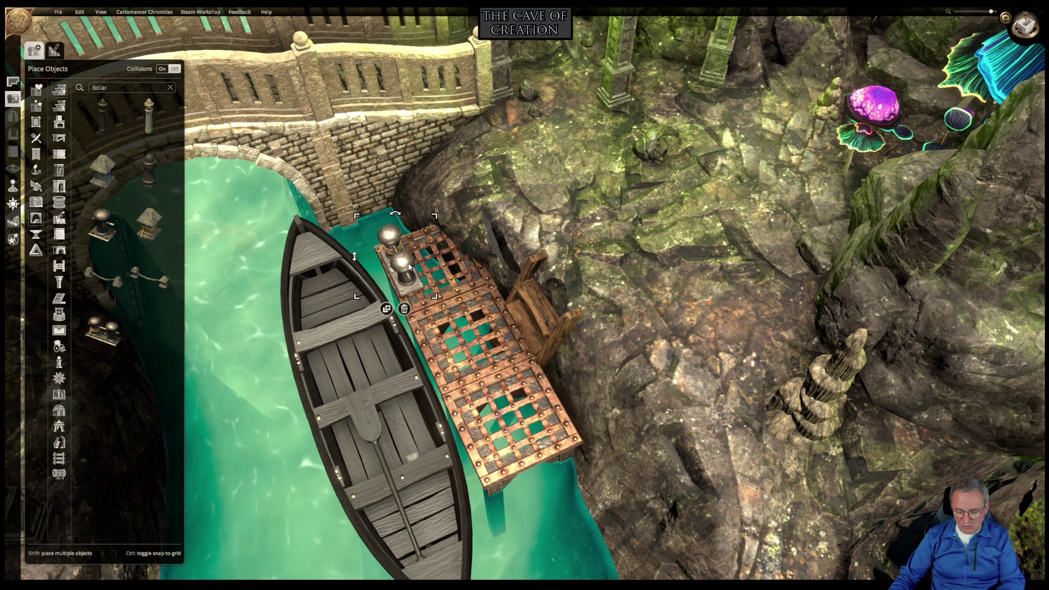
key("Delete")
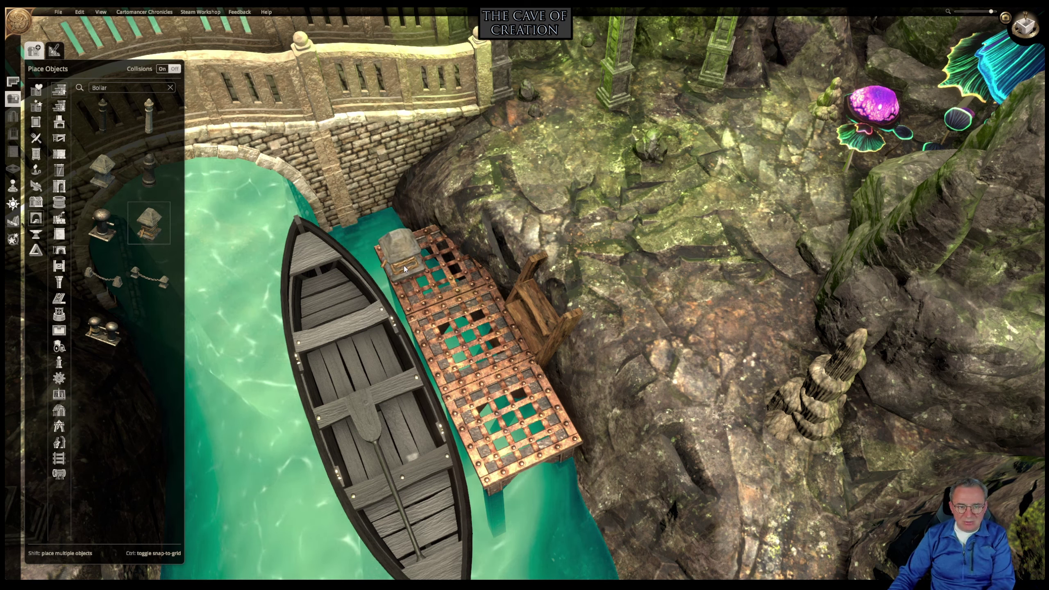
Place a stone bollard on the dock corner nearest the bridge and scale it down to a small post.
left_click(400, 256)
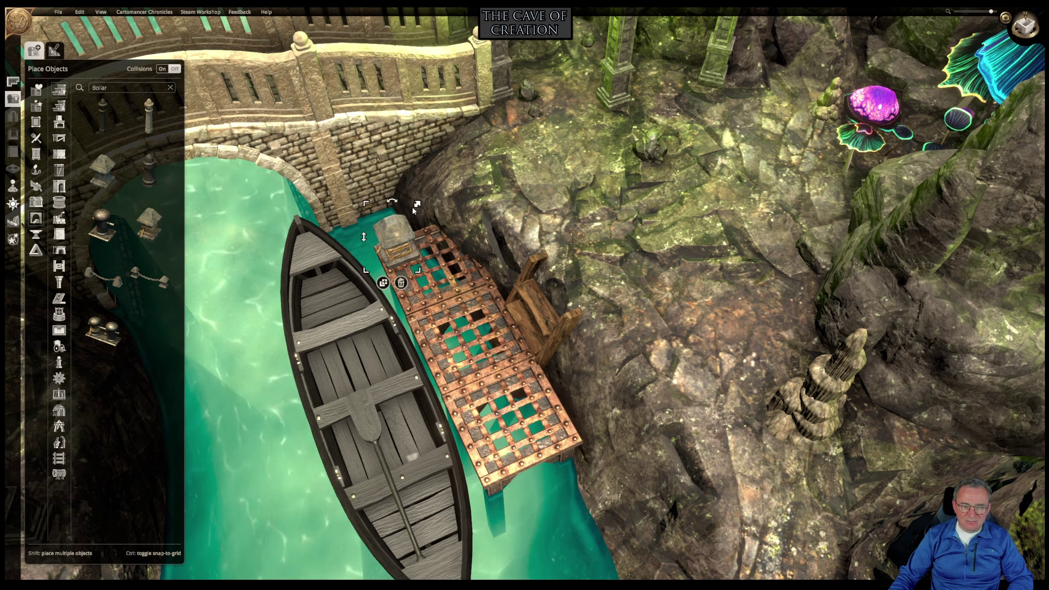
left_click_drag(413, 207, 390, 245)
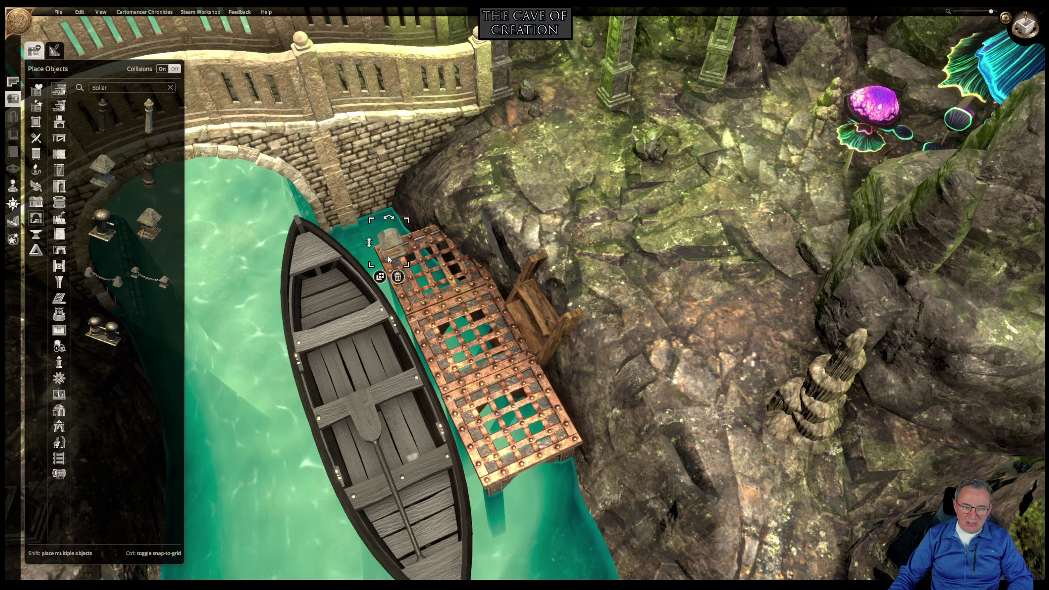
Add a second, blockier stone bollard to the metal dock, scaled down and set near the first one.
left_click(106, 181)
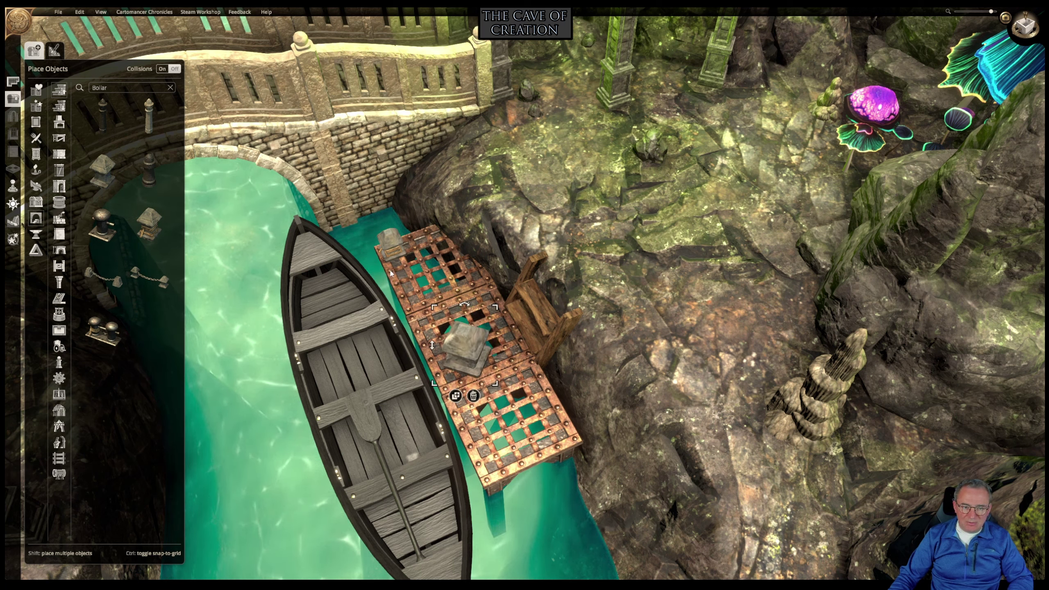
left_click(464, 351)
left_click(388, 243)
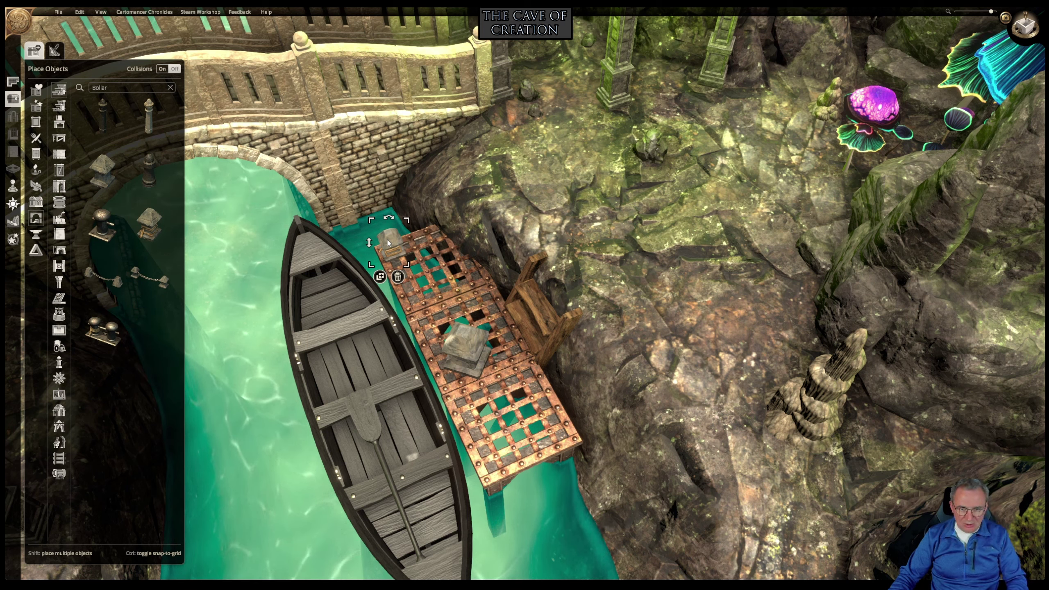
left_click(469, 353)
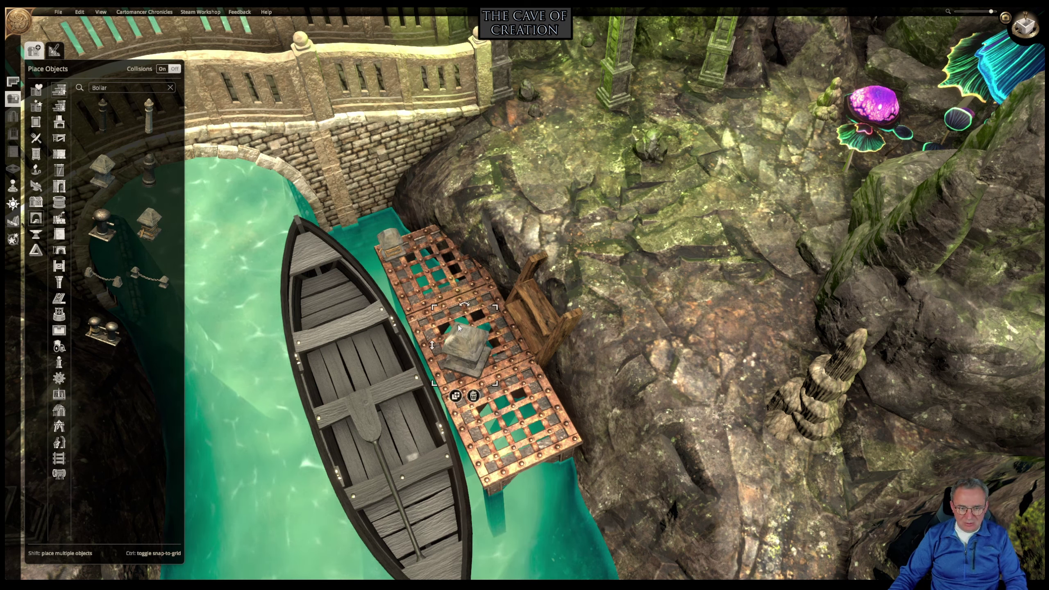
mouse_move(457, 325)
left_mouse_down()
mouse_move(474, 293)
mouse_move(441, 356)
mouse_move(447, 327)
left_mouse_up()
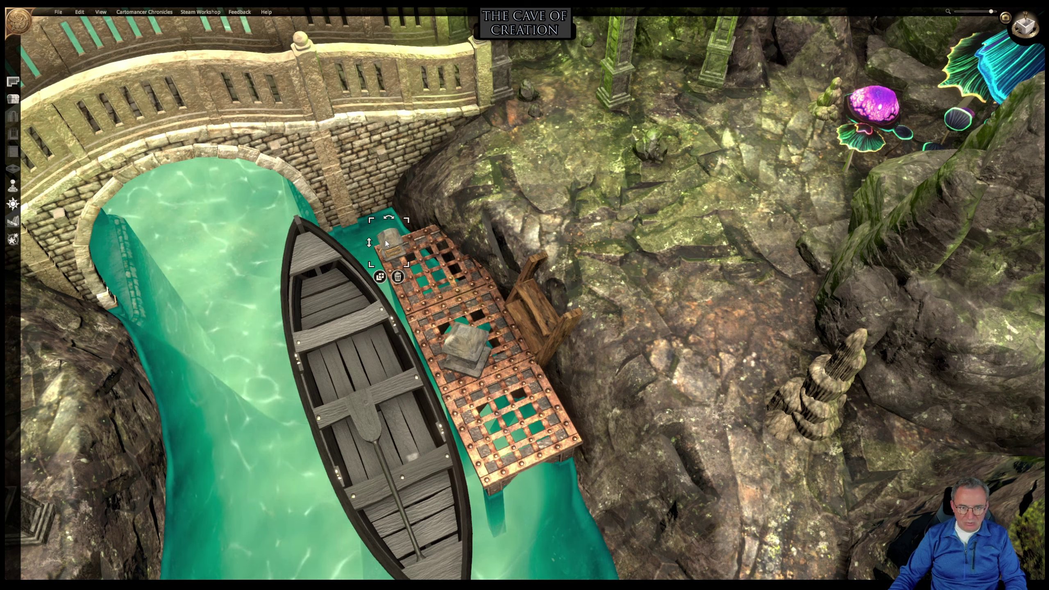
left_click_drag(463, 351, 439, 248)
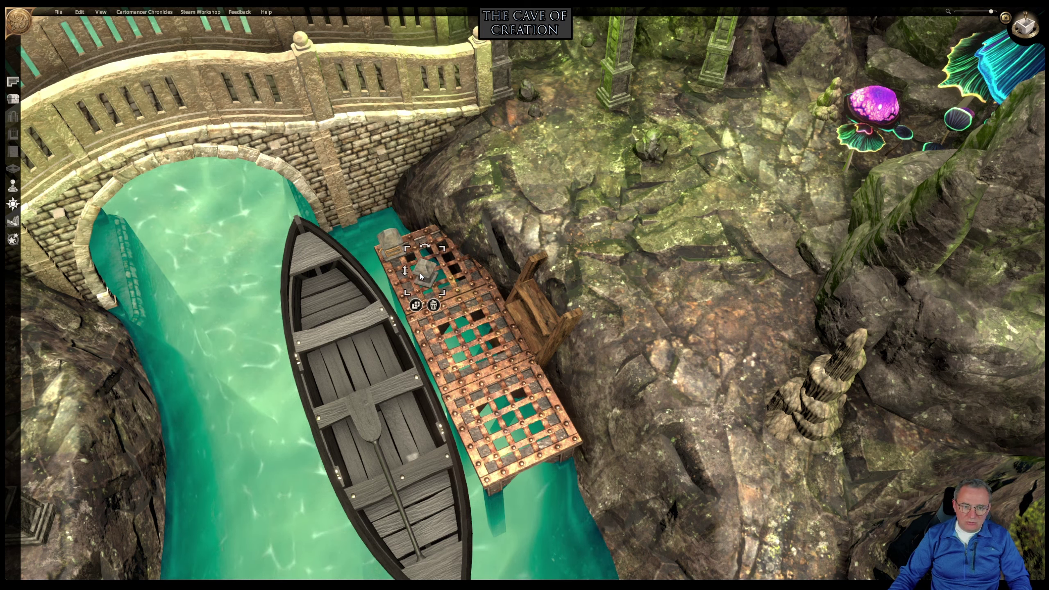
Adjust the second stone bollard's rotation and size beside the first, and move it to the canoe-side dock corner farthest from the bridge.
scroll(425, 274, "down", 1)
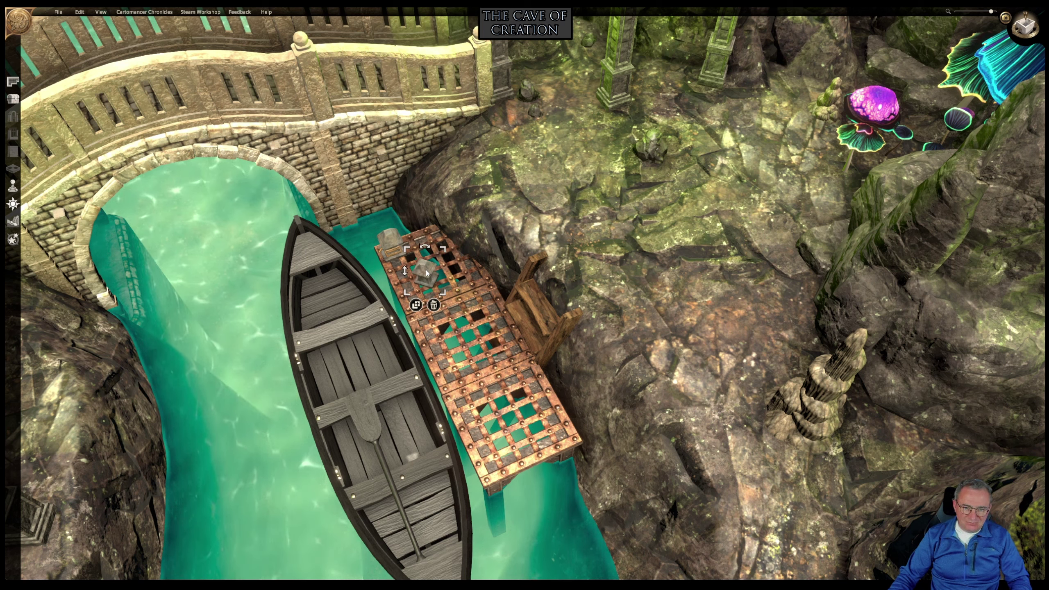
scroll(426, 273, "down", 2)
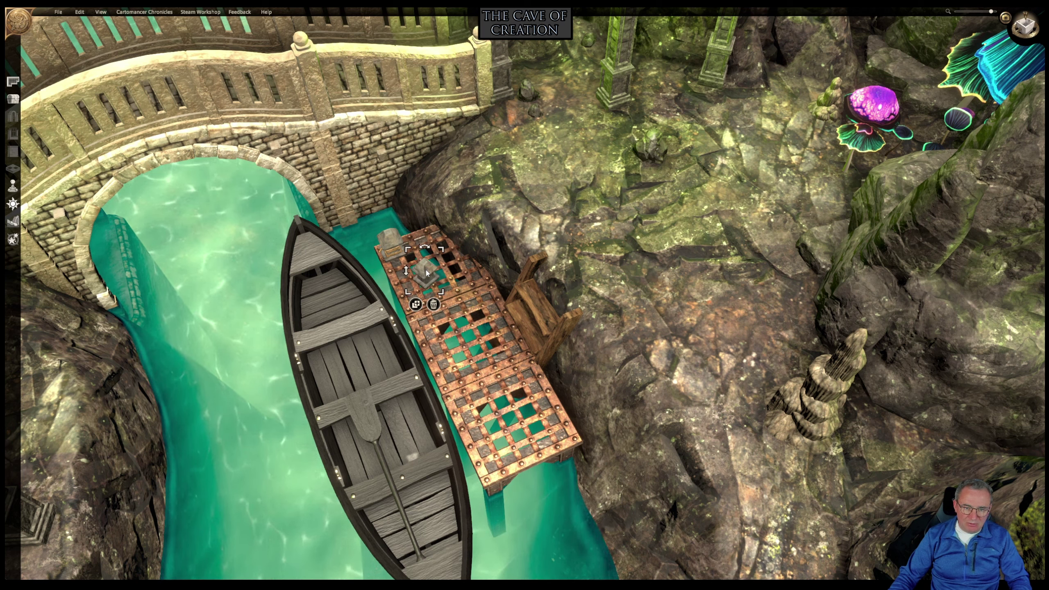
scroll(426, 273, "down", 1)
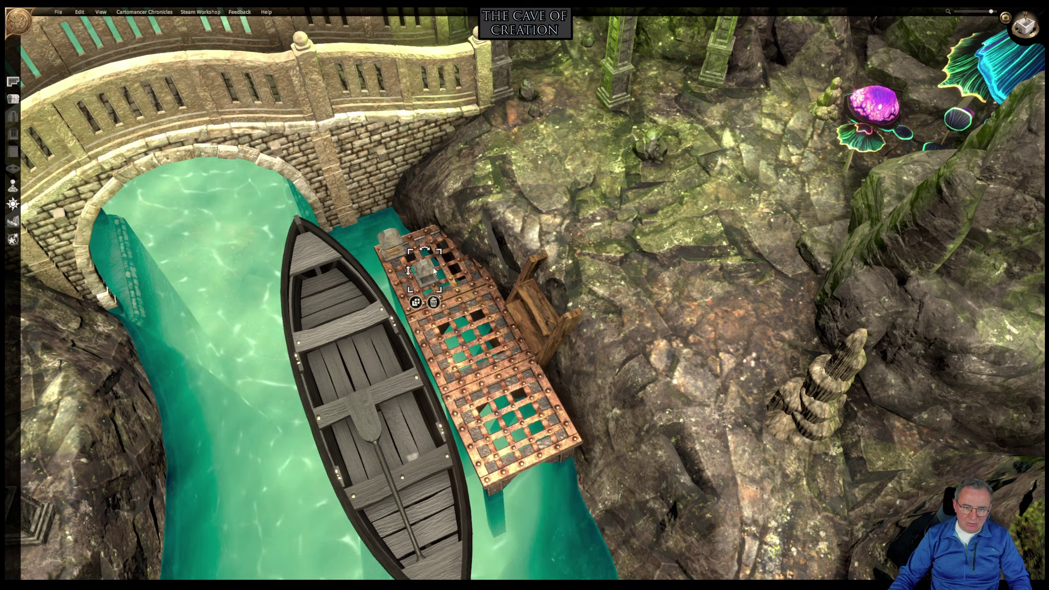
left_click_drag(433, 271, 399, 259)
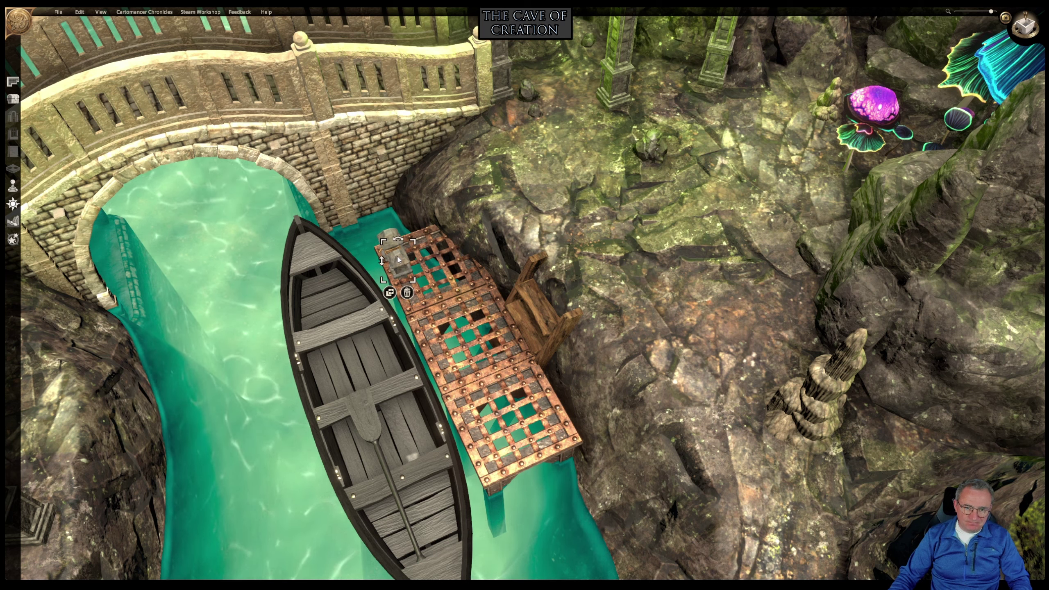
scroll(399, 260, "down", 3)
scroll(399, 260, "down", 1)
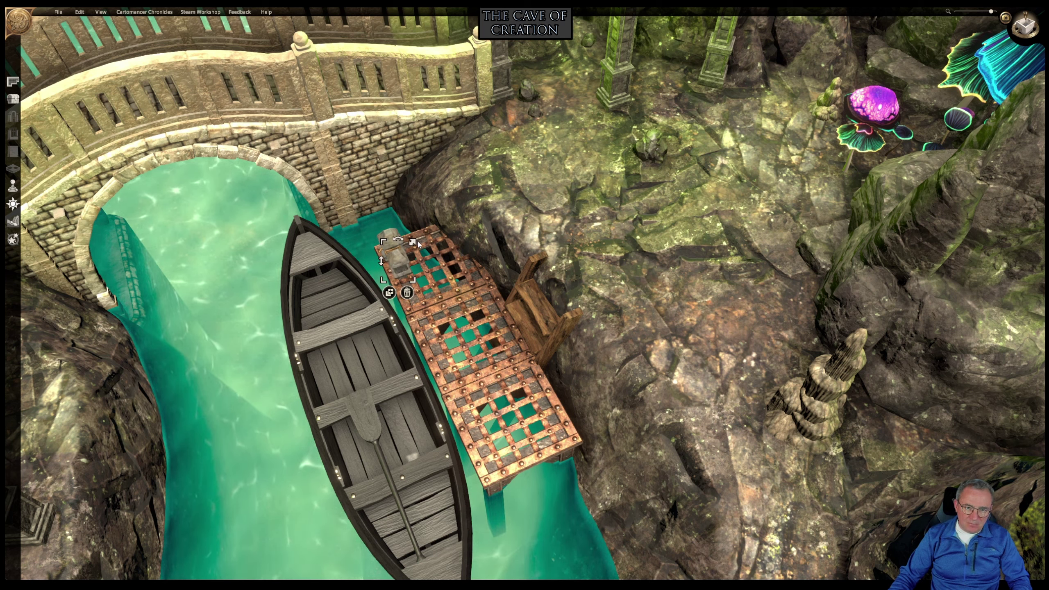
scroll(430, 248, "down", 1)
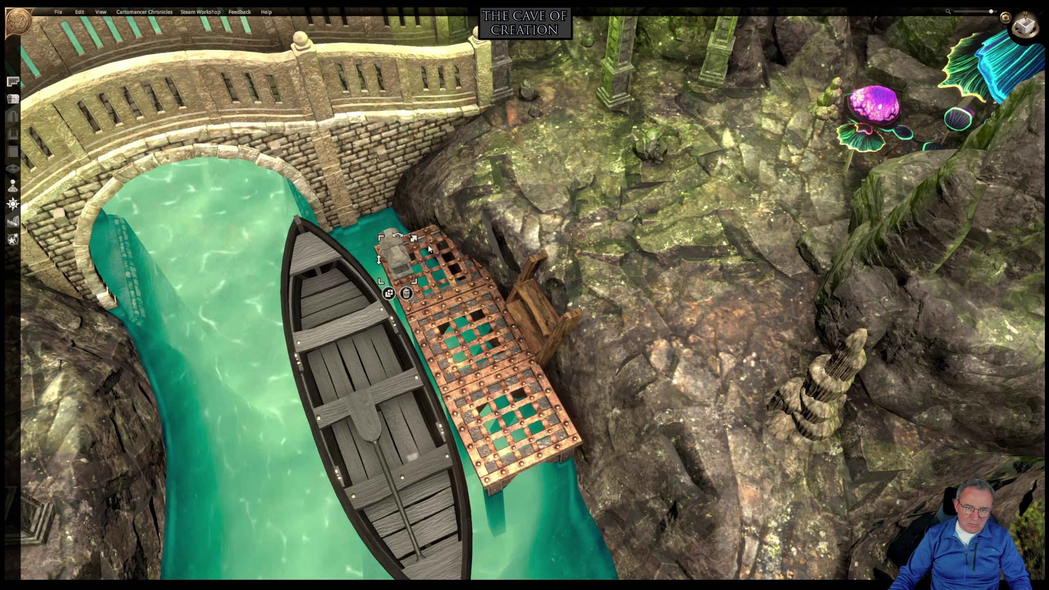
left_click_drag(399, 260, 488, 441)
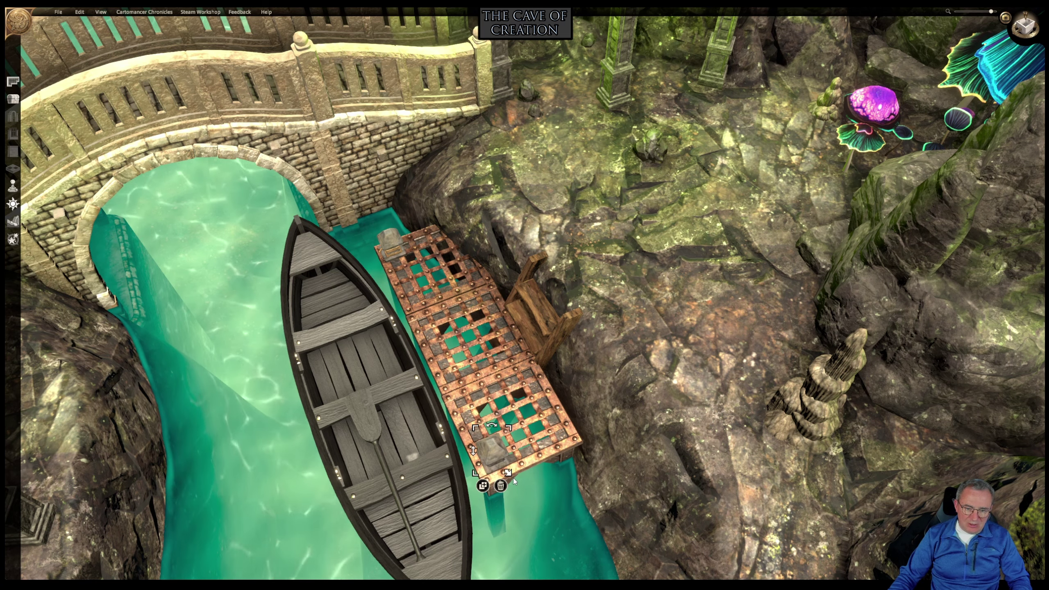
Nudge the stone bollard at the dock's bridge end slightly inward on its platform.
middle_click_drag(379, 263, 531, 270)
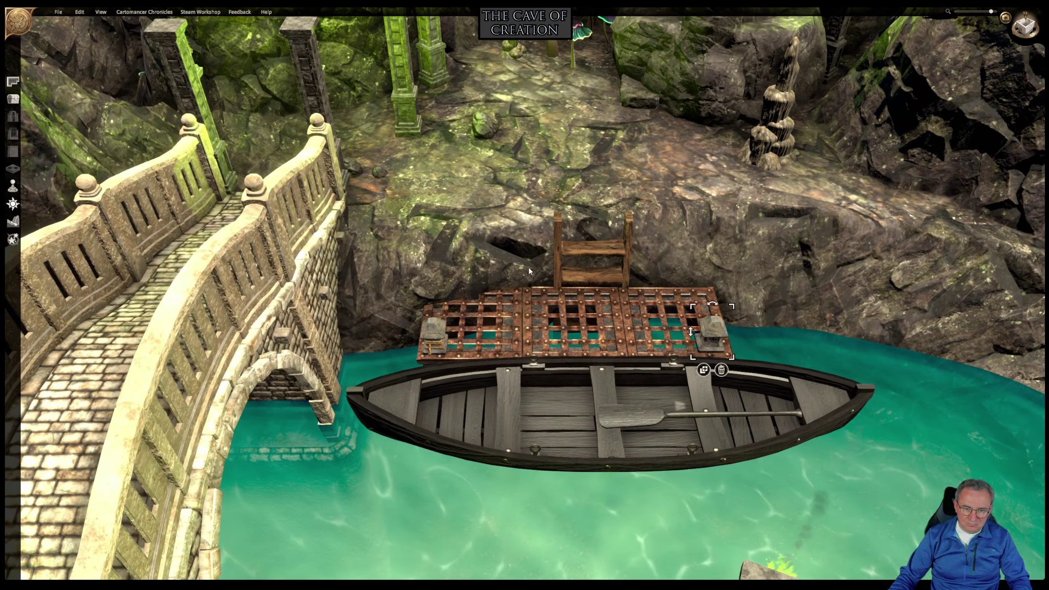
left_click(440, 326)
left_click_drag(440, 327, 445, 324)
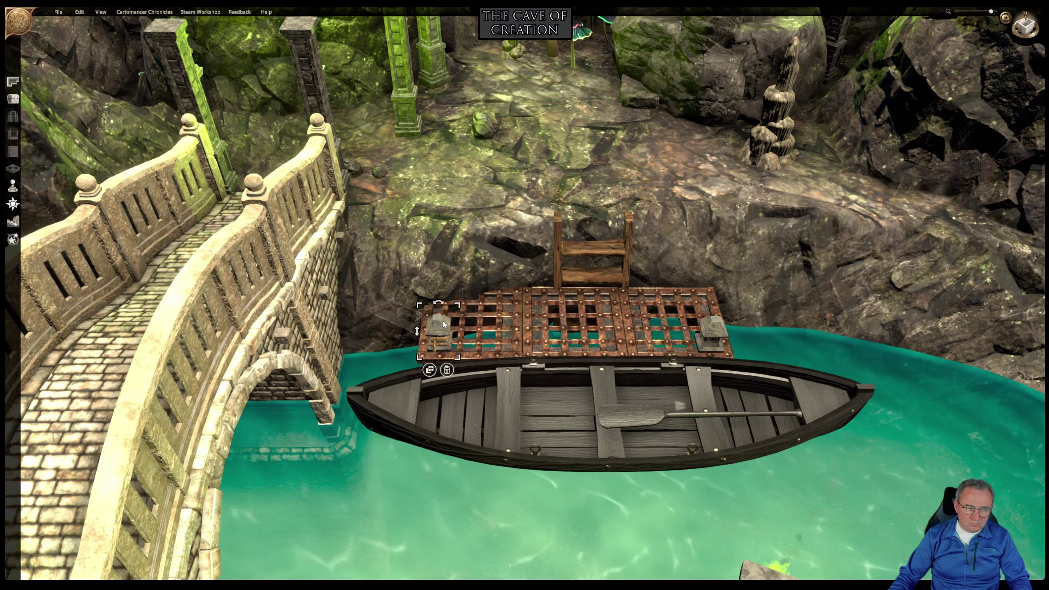
Search the placeable objects for "Rope".
left_click(12, 99)
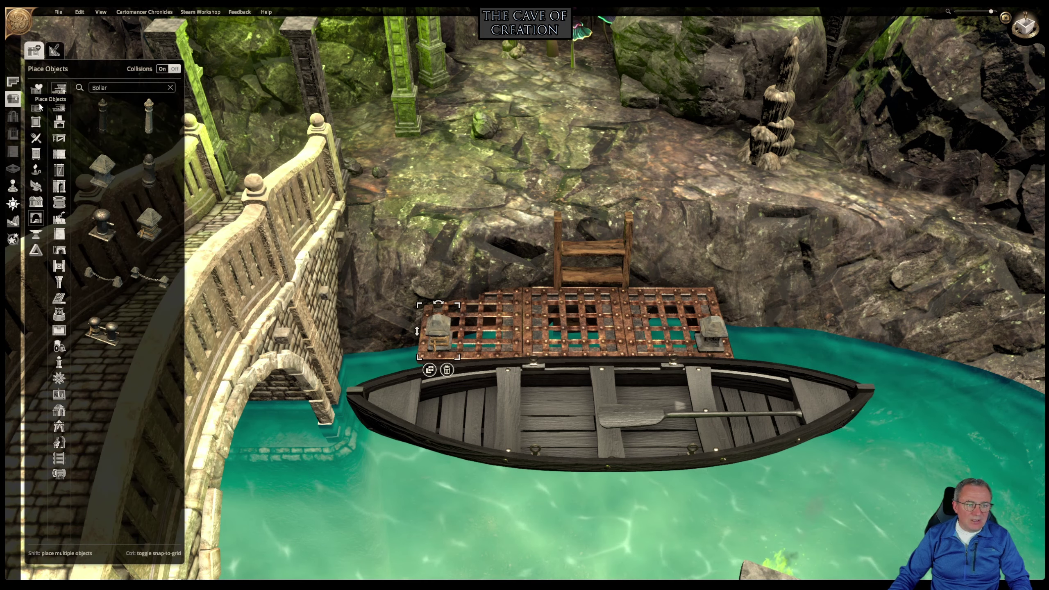
left_click(145, 89)
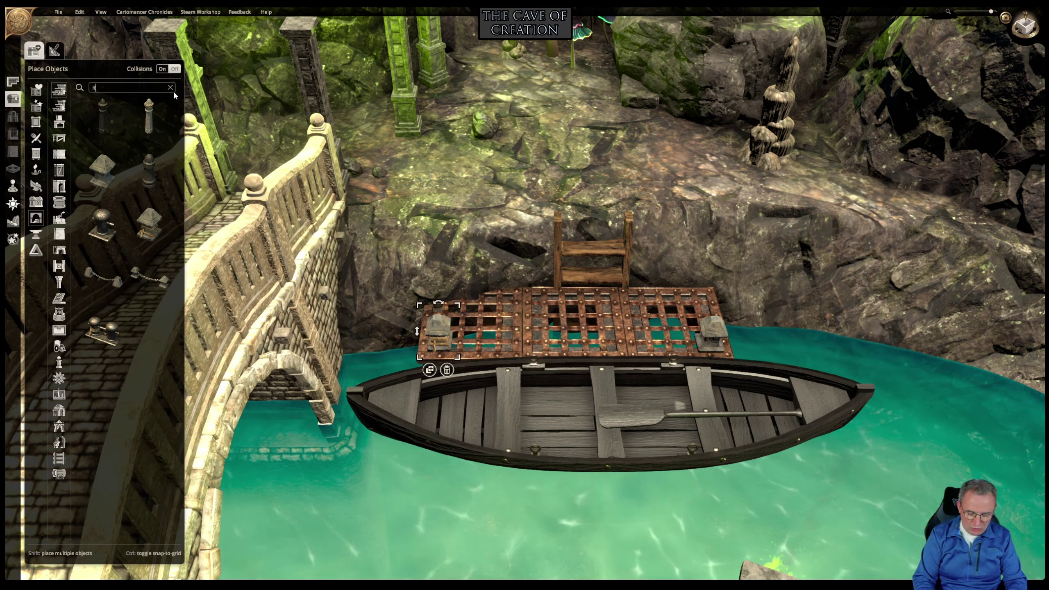
type("Rop")
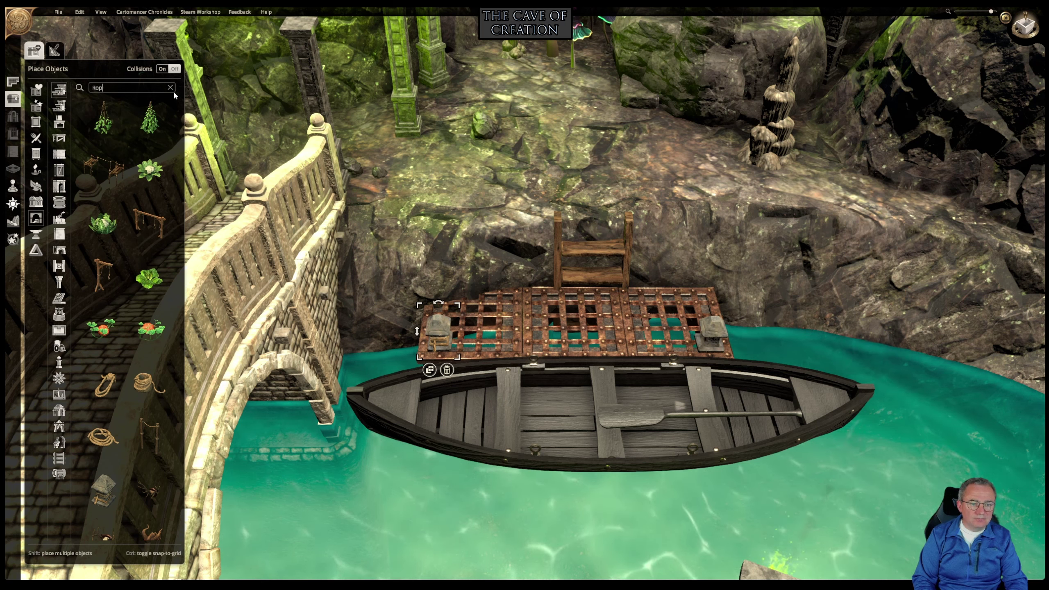
type("e")
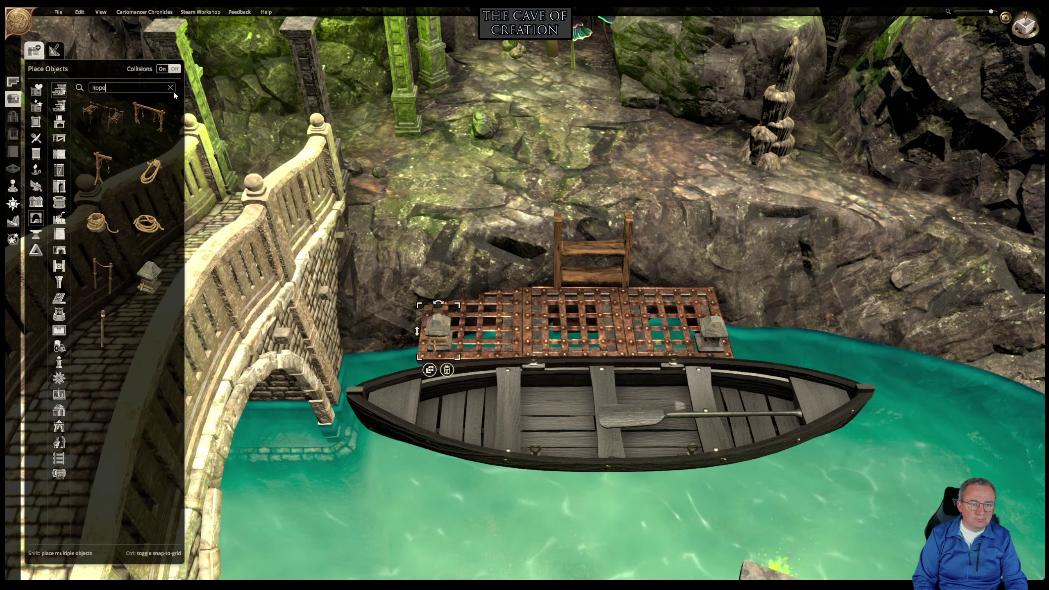
left_click(103, 223)
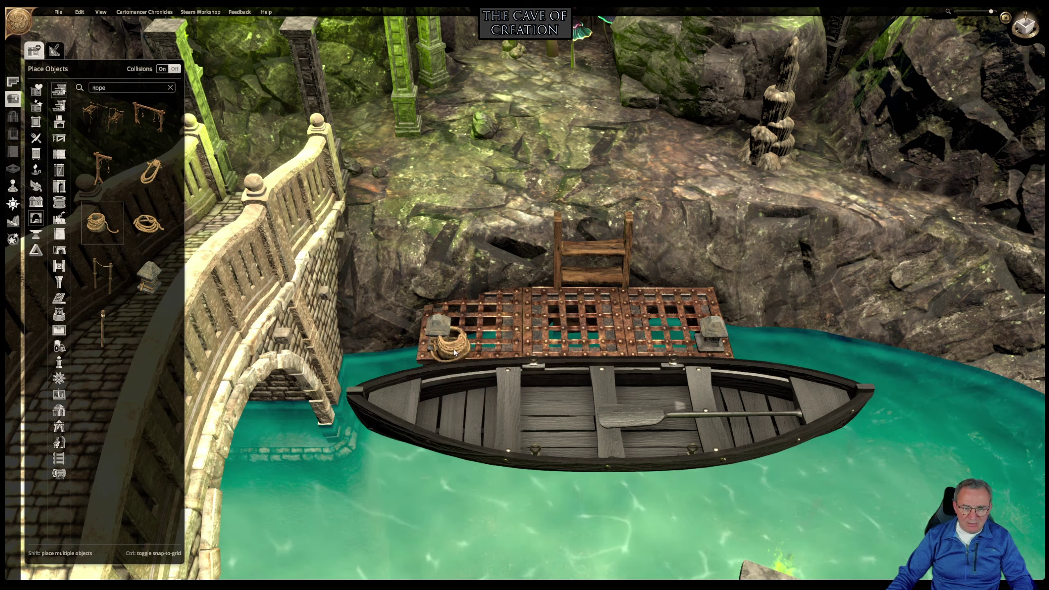
left_click(149, 170)
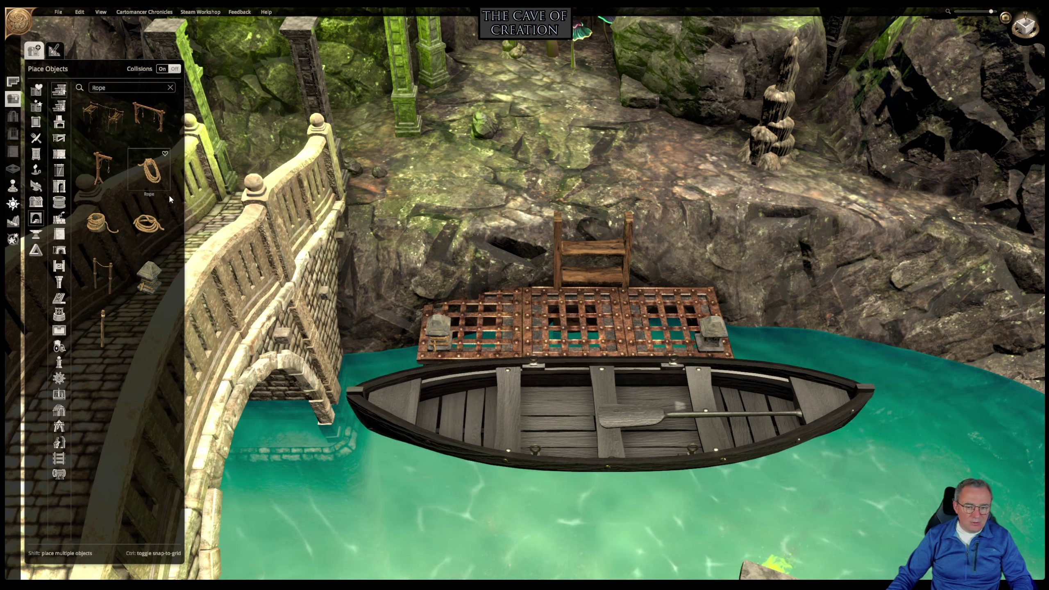
key("Escape")
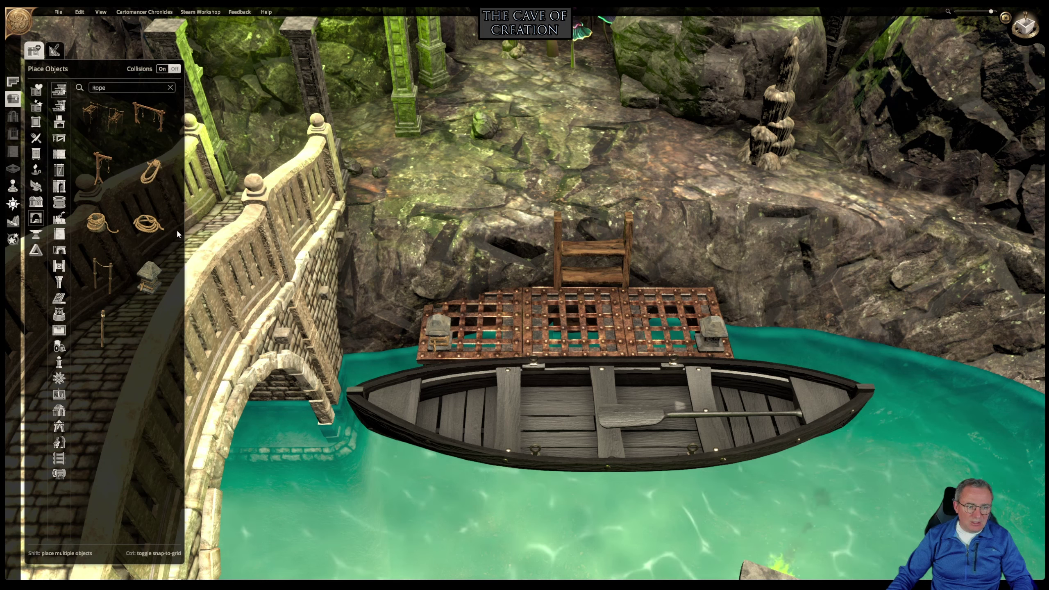
Place a wooden rope post at the canoe's bridge-side tip and a second, rope-linked post on the dock near the bridge.
left_click(103, 328)
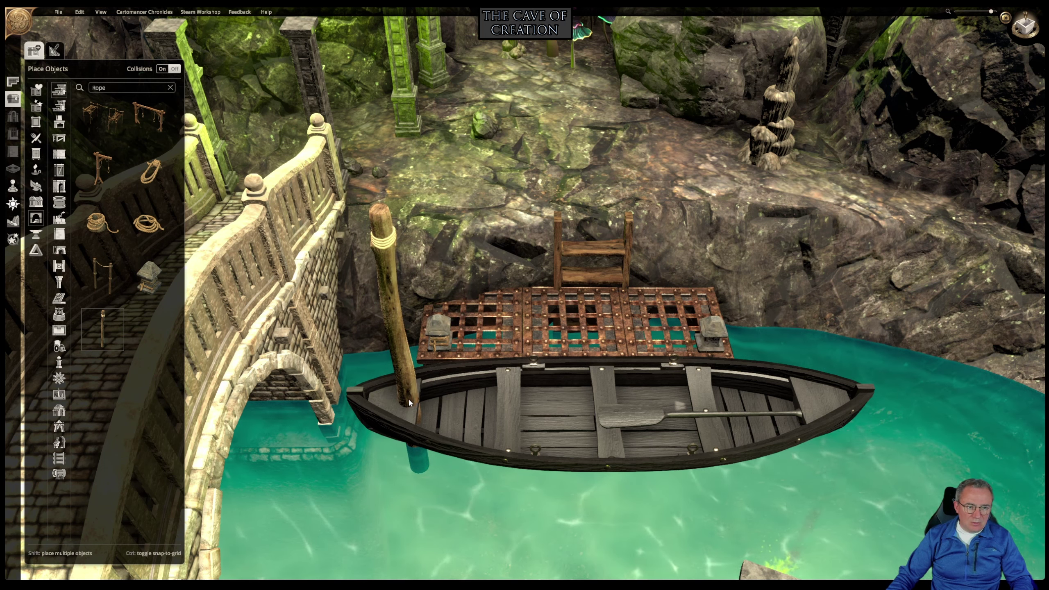
left_click(409, 403)
middle_click_drag(410, 403, 248, 367)
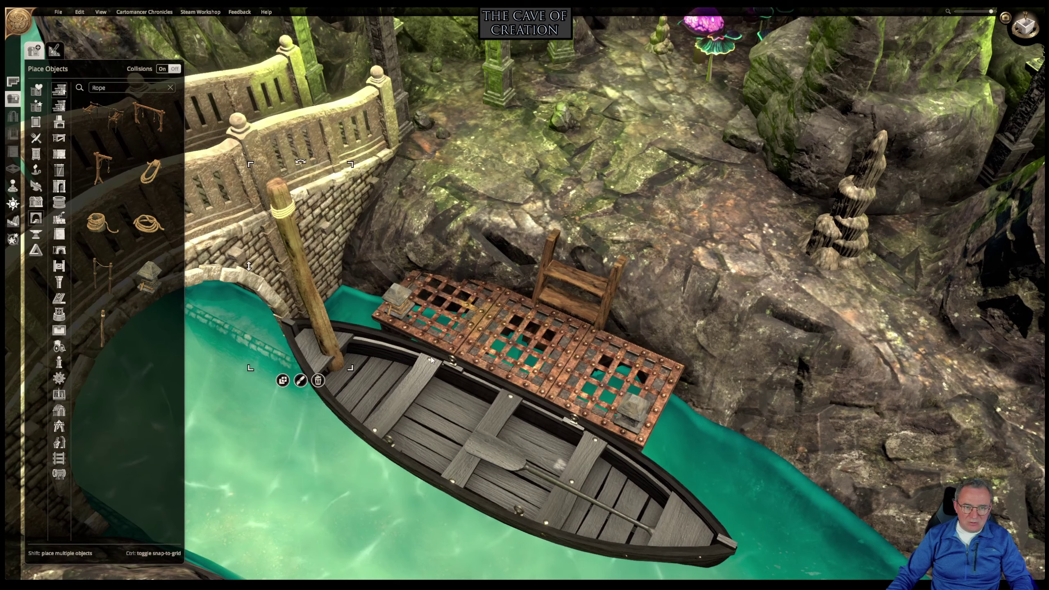
left_click(102, 329)
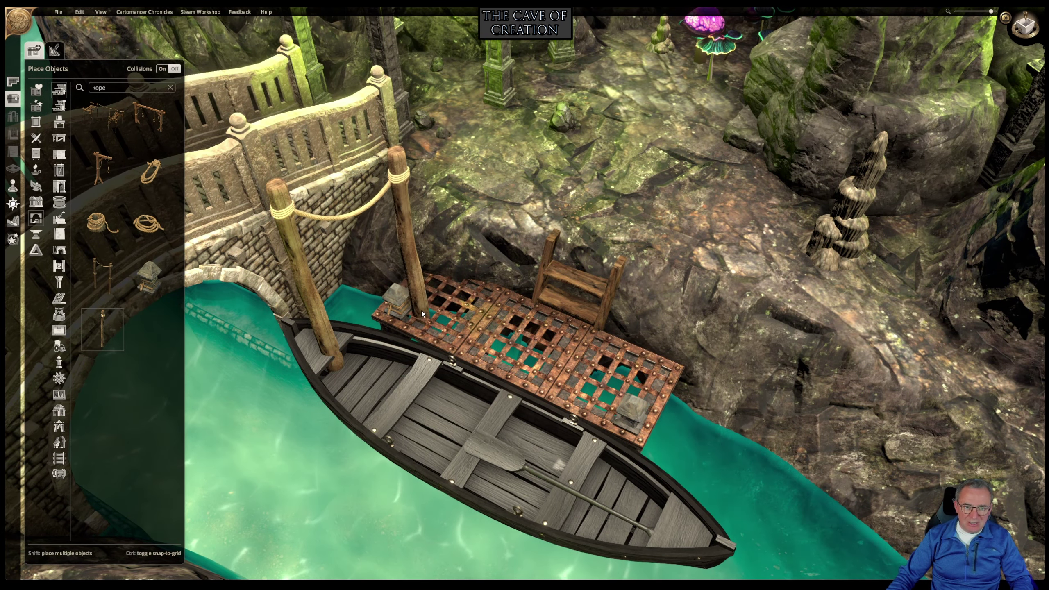
left_click(426, 301)
Delete both stone bollards from the metal dock.
left_click(397, 306)
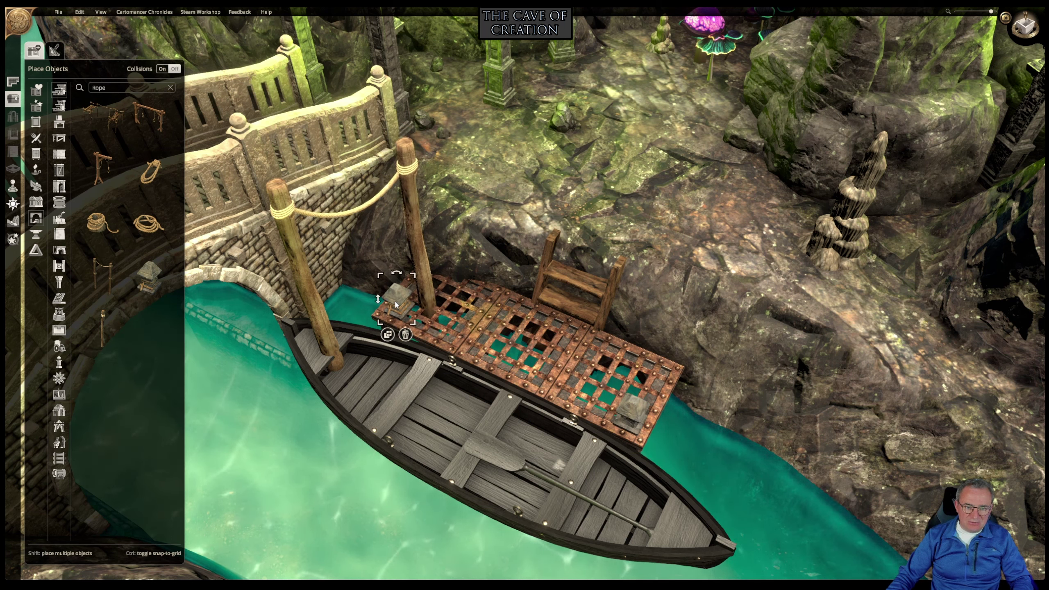
left_click(405, 334)
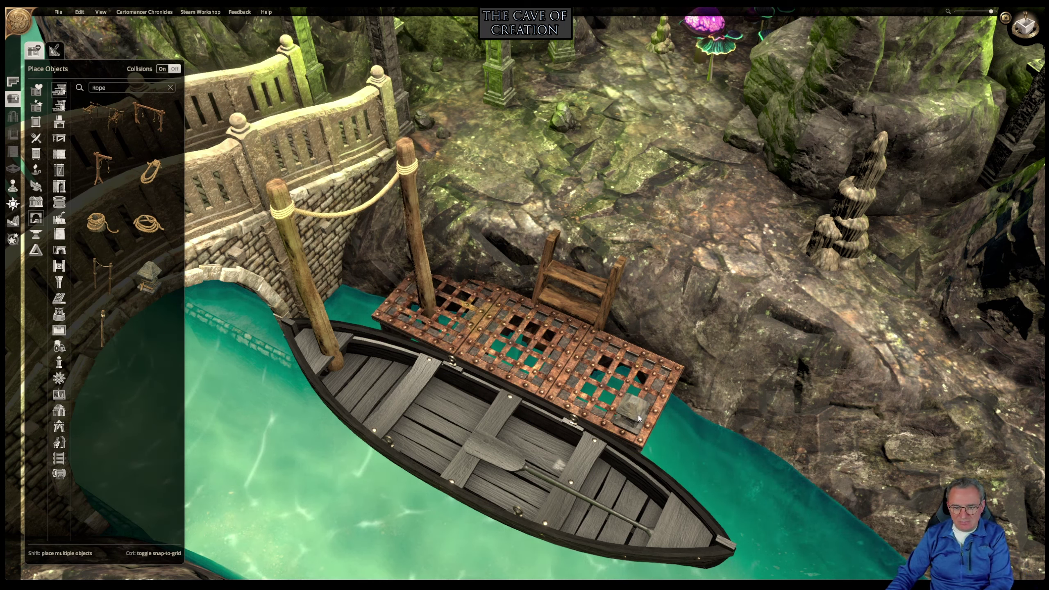
Scale the dock's rope post down to mooring size and move it to the dock corner nearest the bridge.
left_click(416, 258)
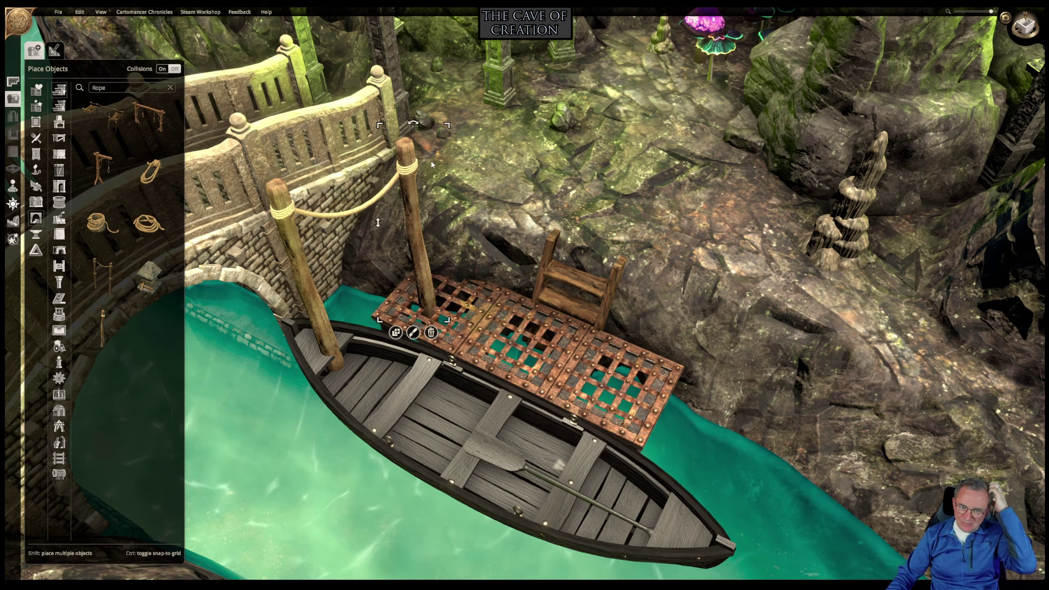
left_click_drag(444, 139, 434, 210)
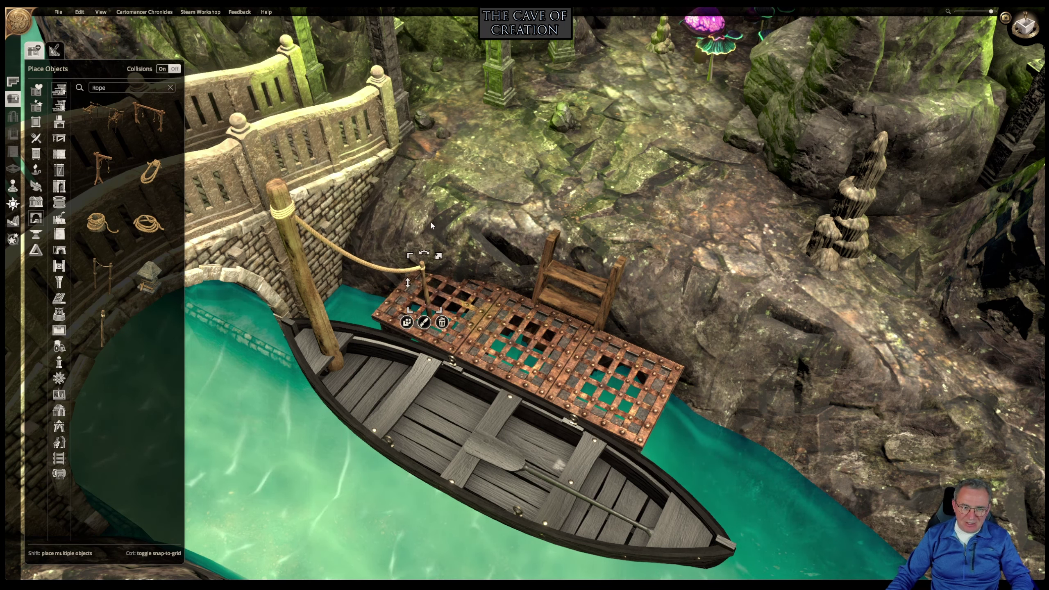
left_click_drag(411, 270, 358, 283)
Scale down the canoe's rope post, set it on the bridge-side tip of the hull, and color it black.
left_click(292, 213)
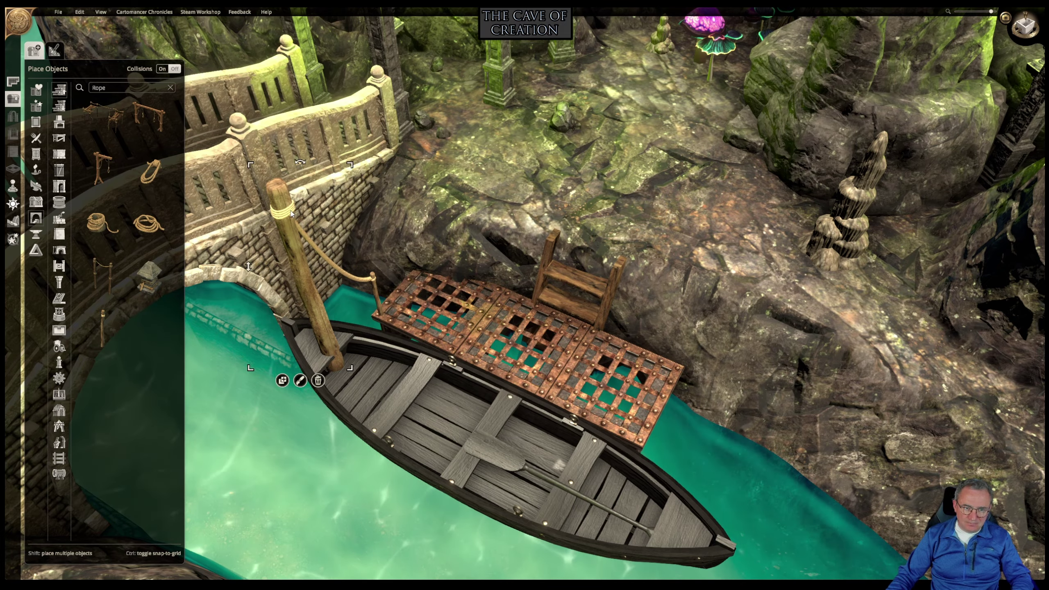
left_click_drag(350, 165, 319, 294)
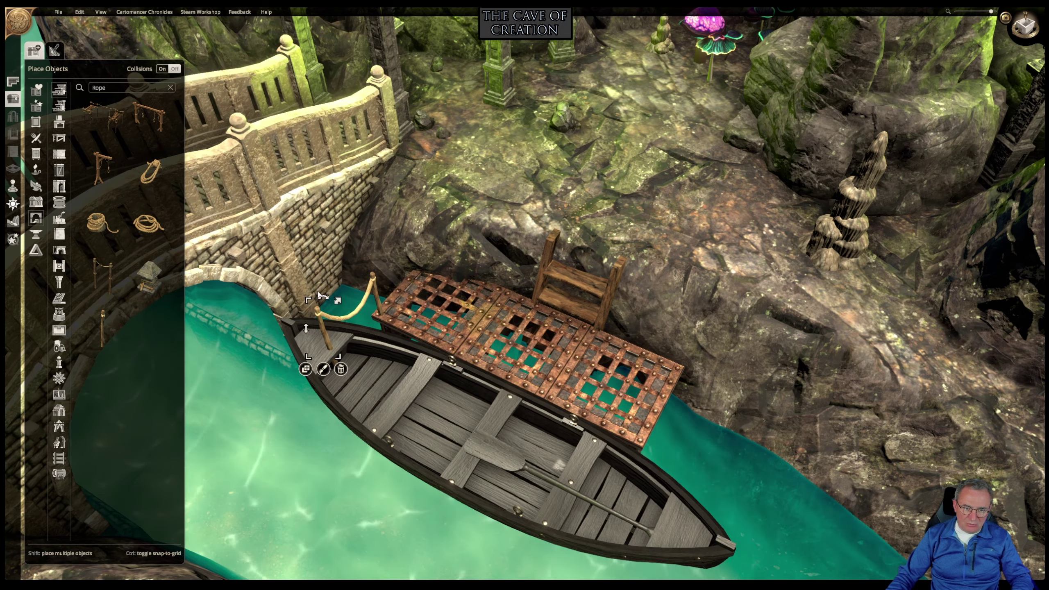
middle_click_drag(397, 279, 452, 260)
left_click_drag(374, 370, 335, 378)
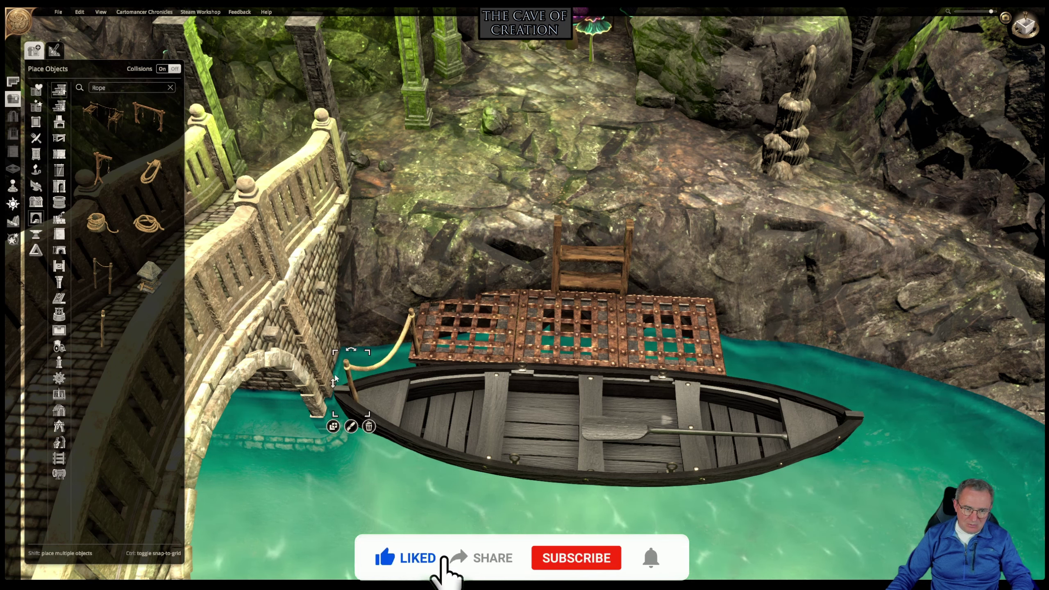
left_click(353, 429)
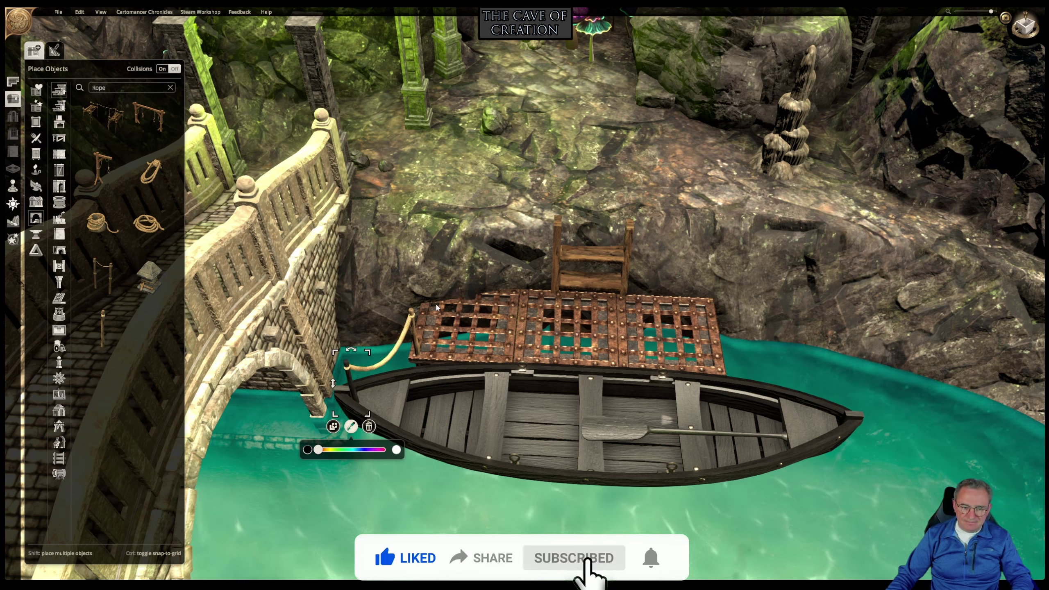
Lower the dock's small rope post slightly at its corner beside the platform.
mouse_move(407, 299)
middle_mouse_down()
mouse_move(425, 297)
mouse_move(398, 286)
middle_mouse_up()
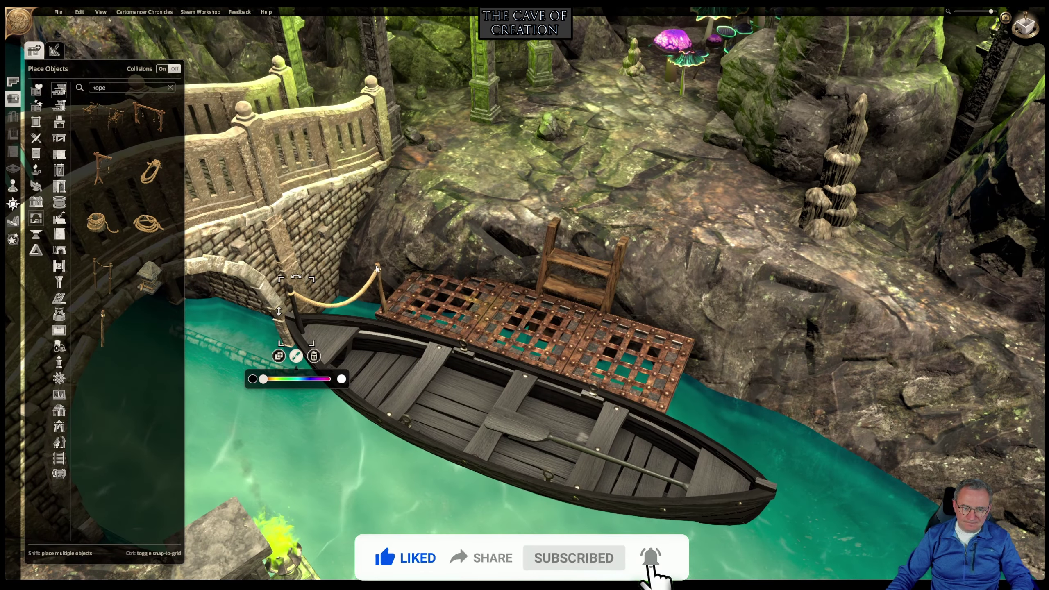
left_click(379, 271)
left_click_drag(365, 288, 366, 305)
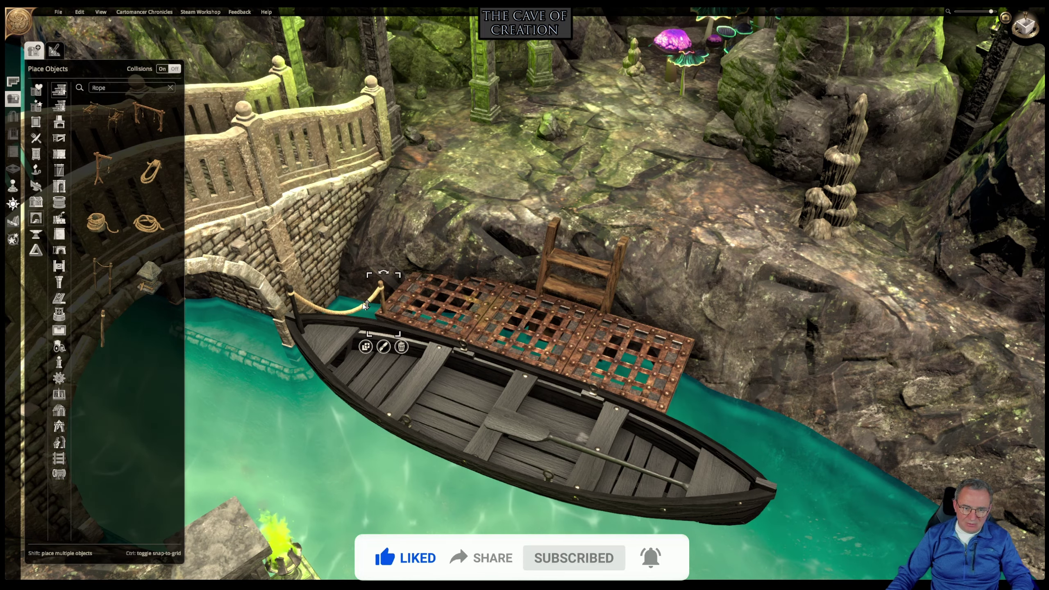
middle_click_drag(538, 288, 367, 332)
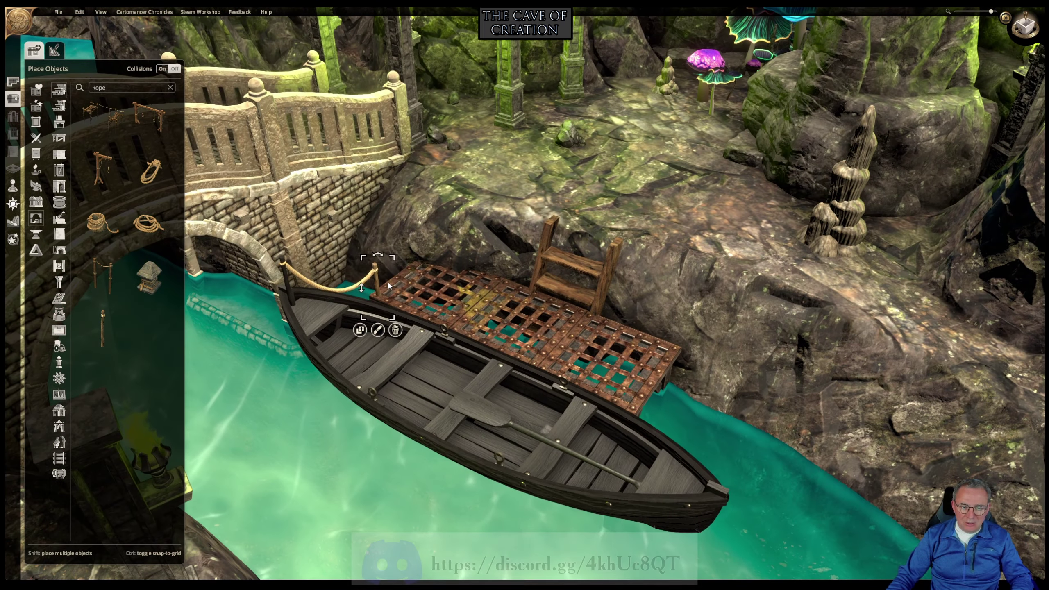
left_click(366, 330)
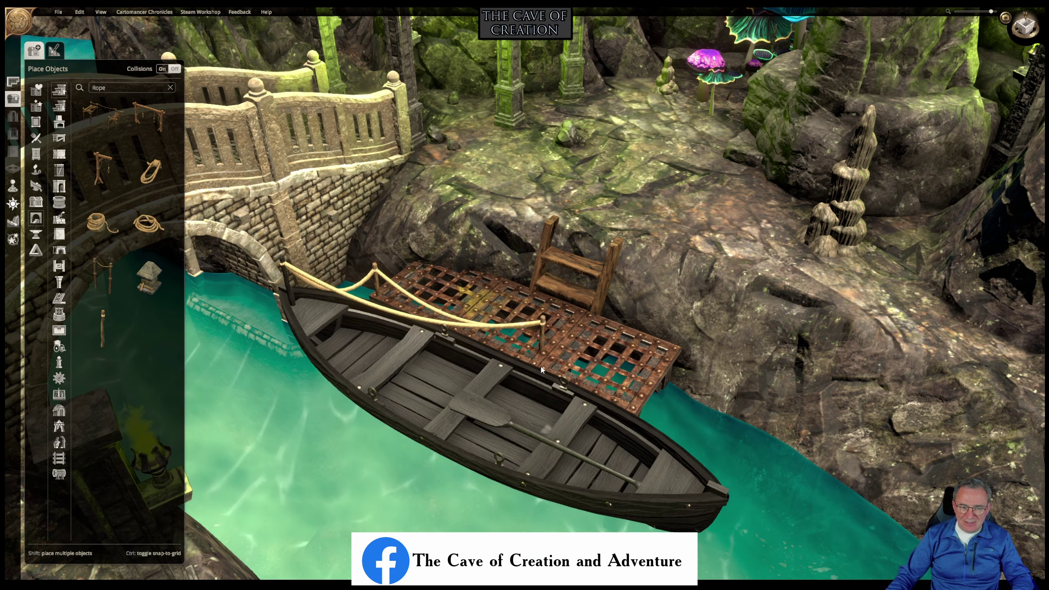
right_click(444, 287)
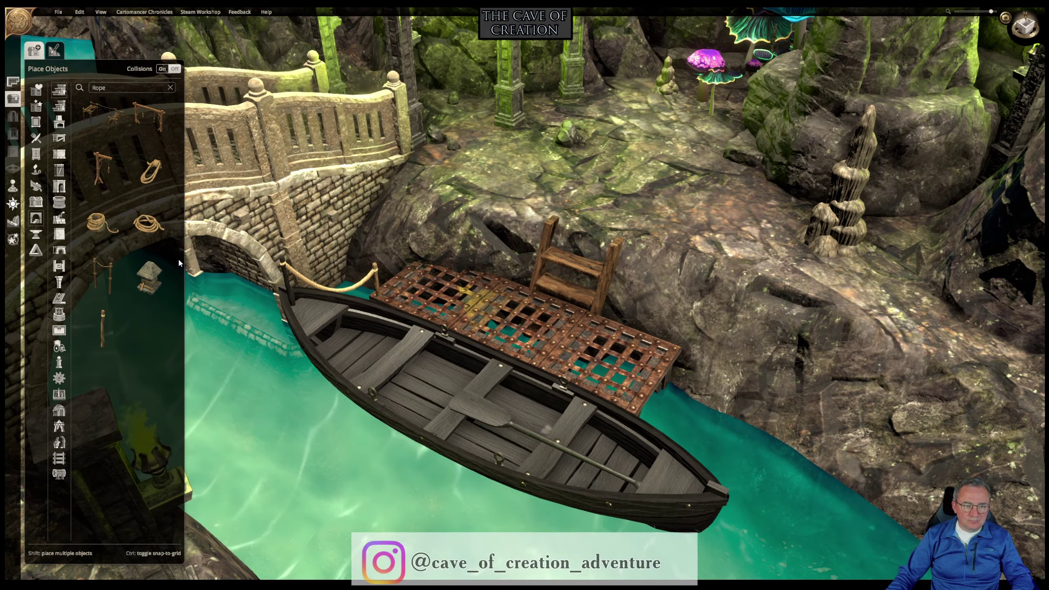
key("d")
key("a")
middle_click_drag(567, 274, 505, 296)
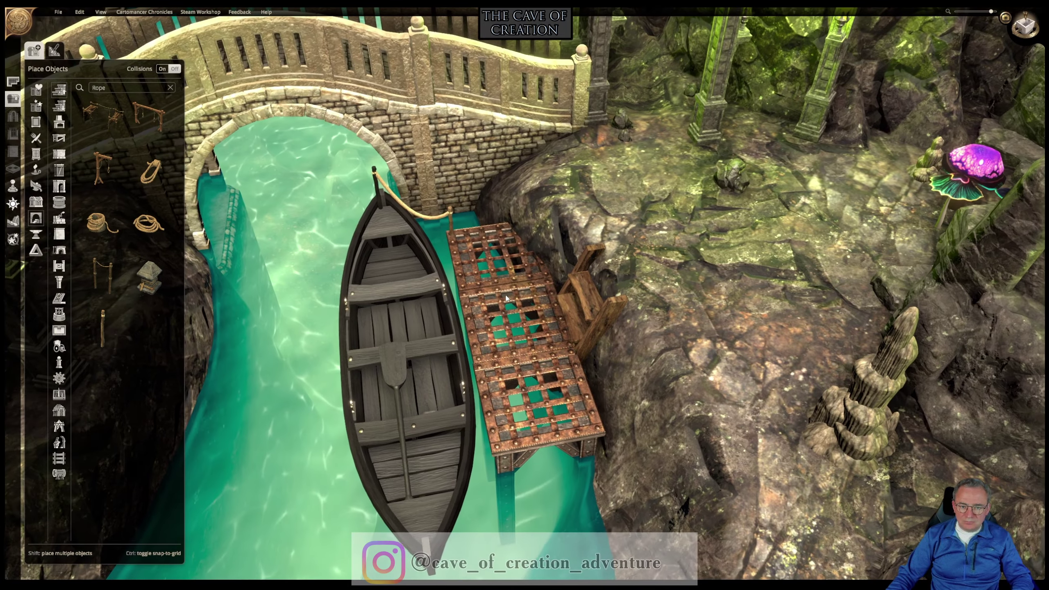
right_click_drag(506, 297, 617, 283)
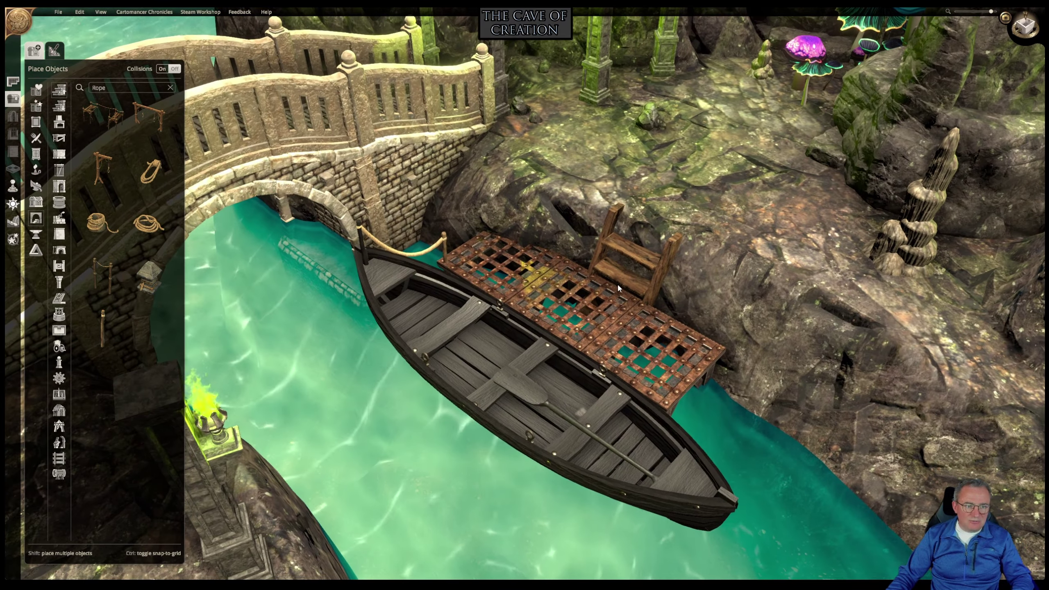
right_click_drag(553, 222, 488, 201)
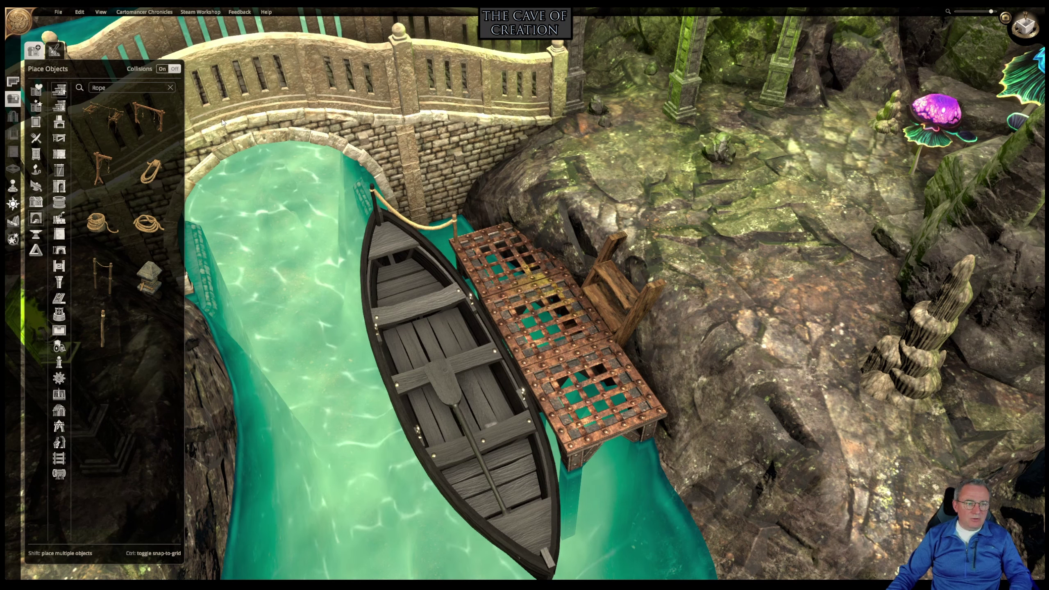
Place a metal lantern from the light objects at the canoe tip farthest from the bridge.
left_click(36, 169)
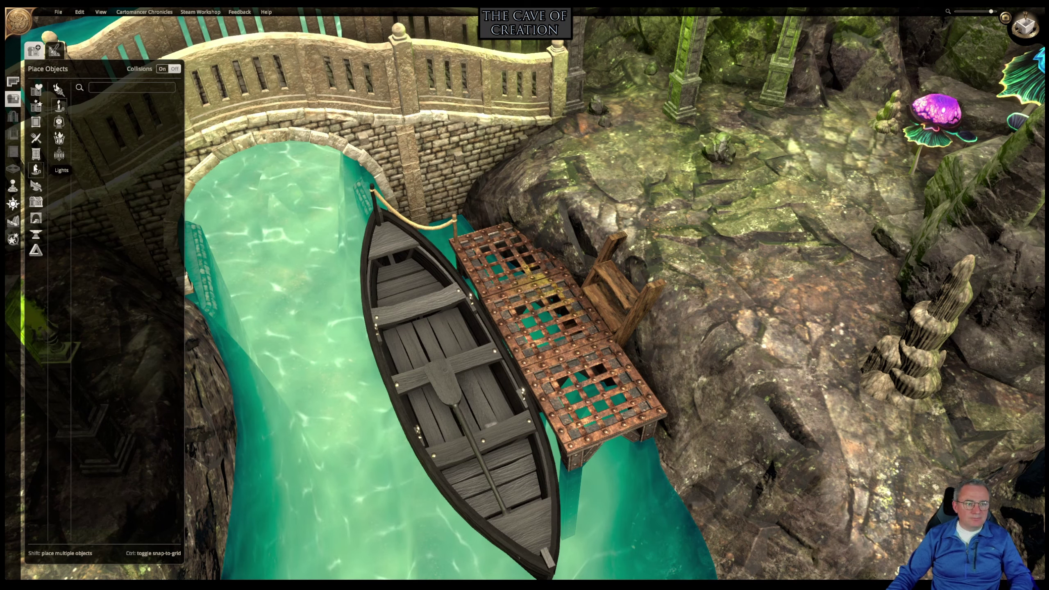
left_click(60, 122)
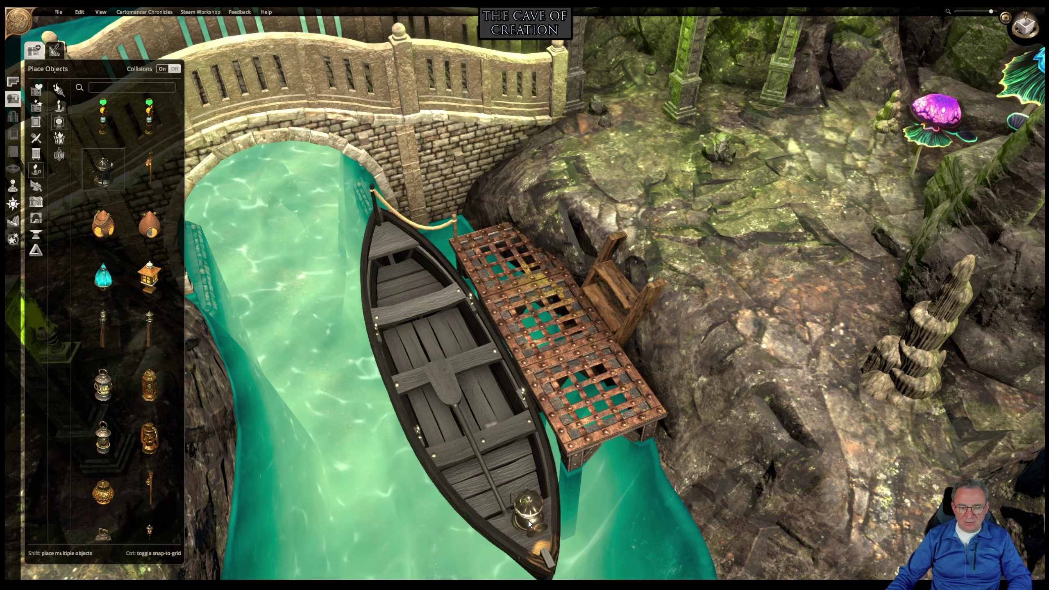
scroll(530, 523, "down", 3)
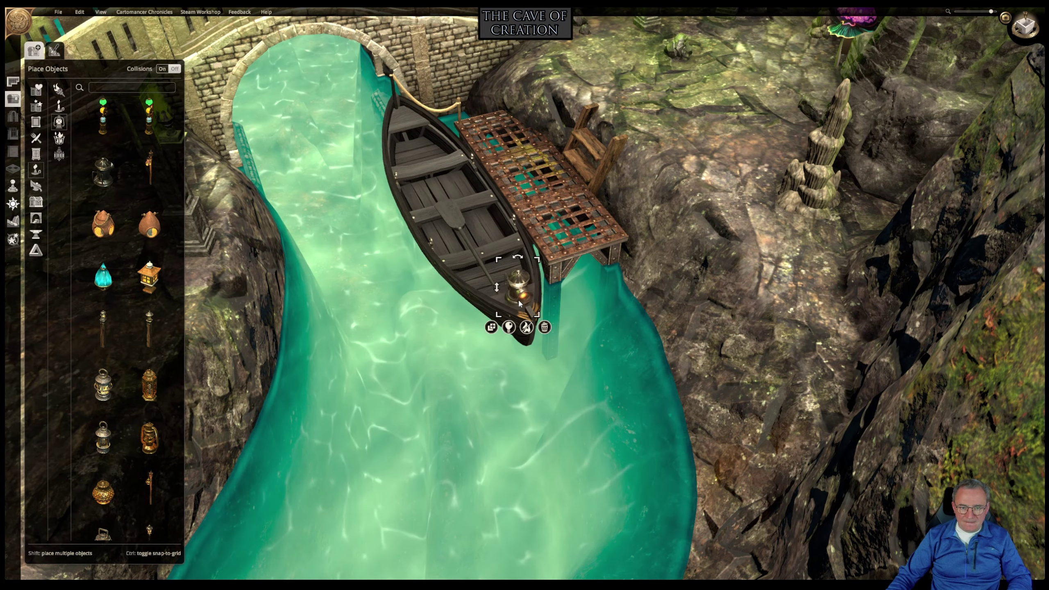
Duplicate the lantern onto the canoe's roped tip, rotated so its light faces the bridge.
left_click(491, 328)
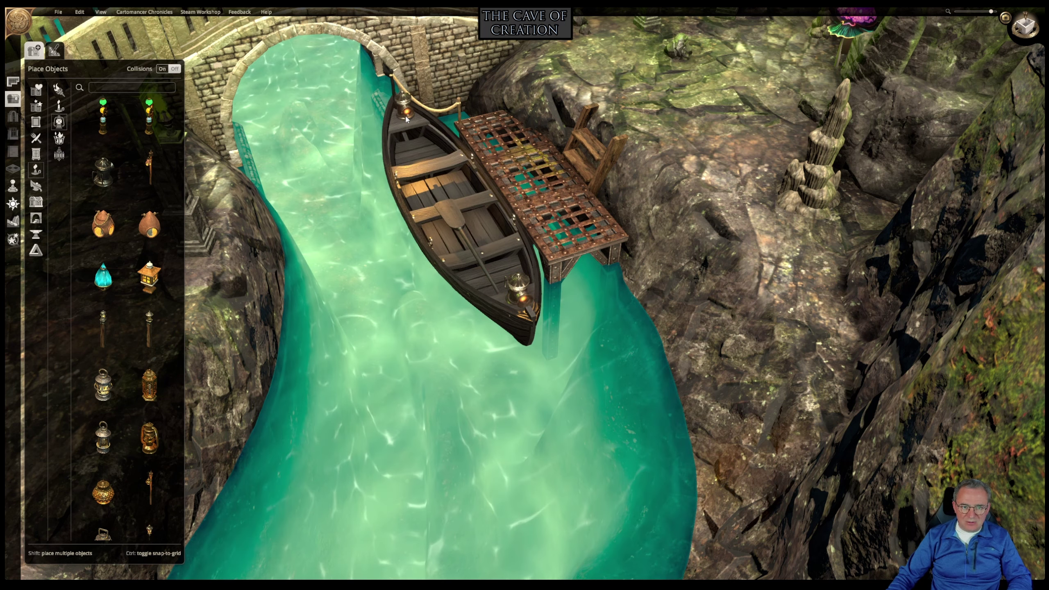
scroll(406, 119, "down", 5)
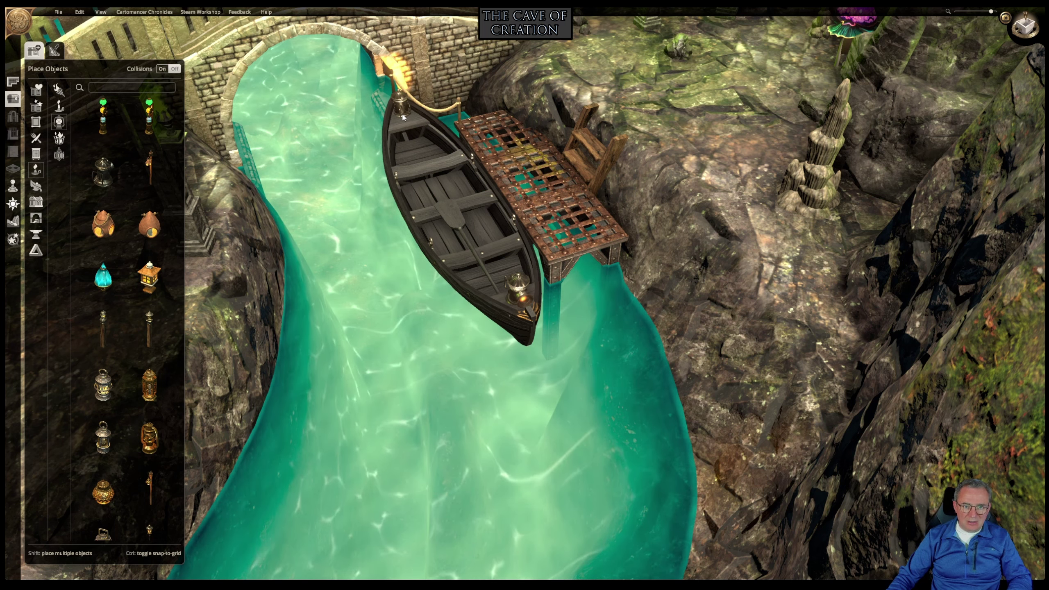
left_click(404, 119)
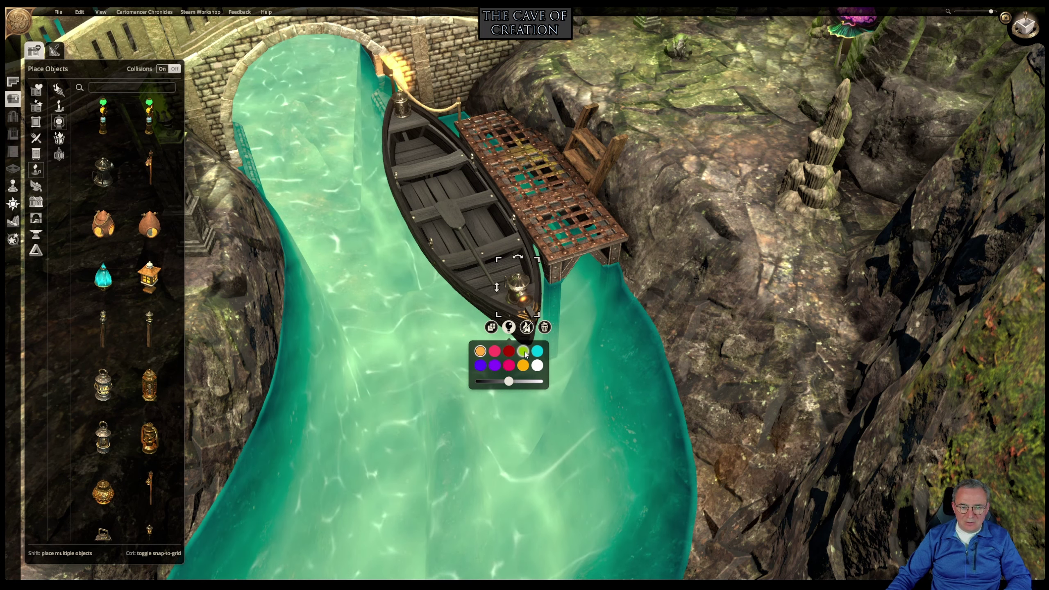
Set the light of both canoe lanterns to amber at maximum intensity.
left_click_drag(536, 384, 543, 382)
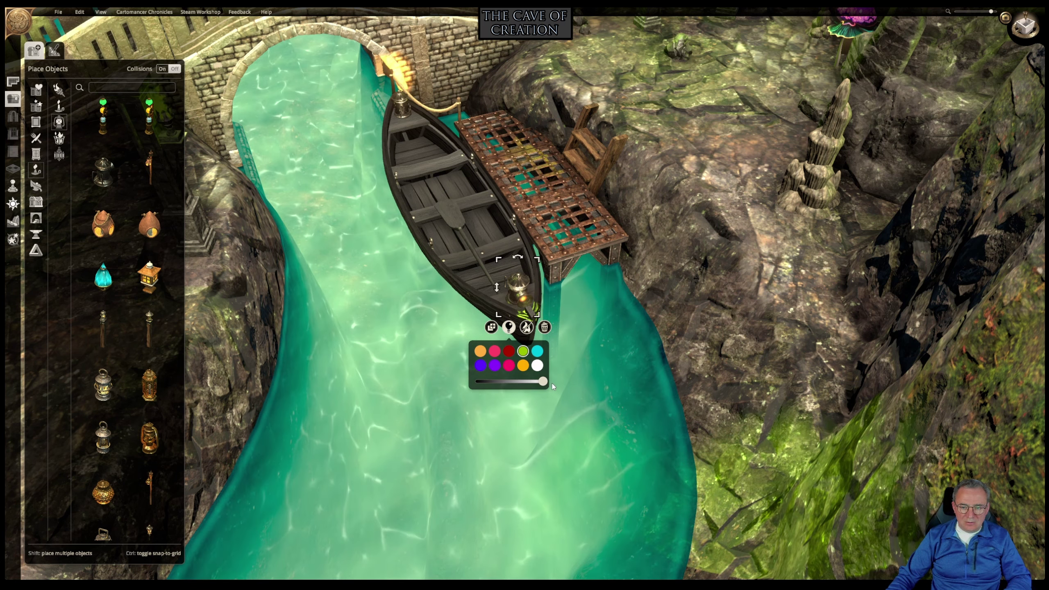
left_click(523, 365)
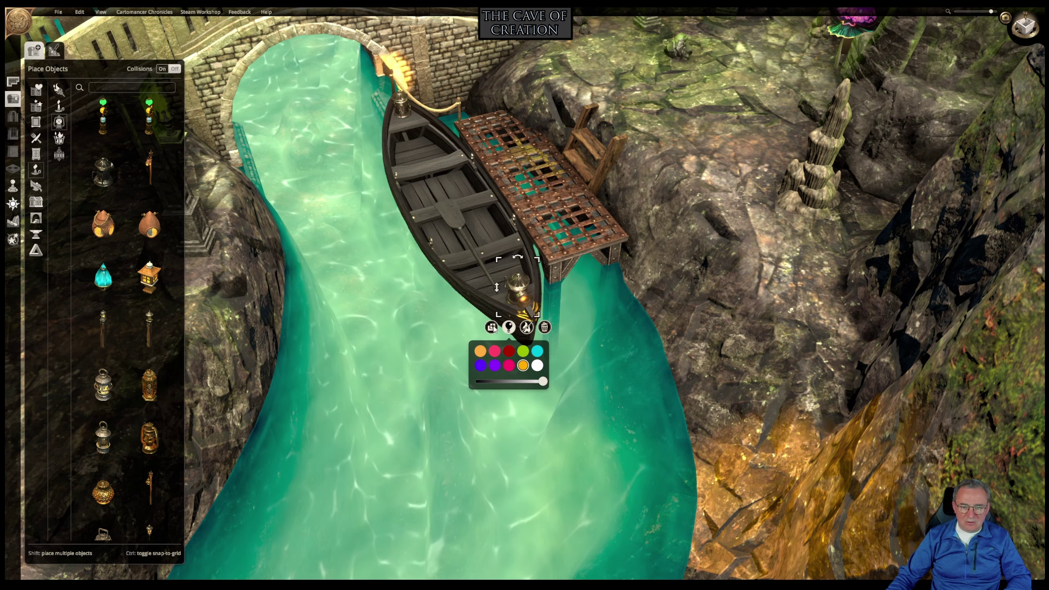
left_click(400, 102)
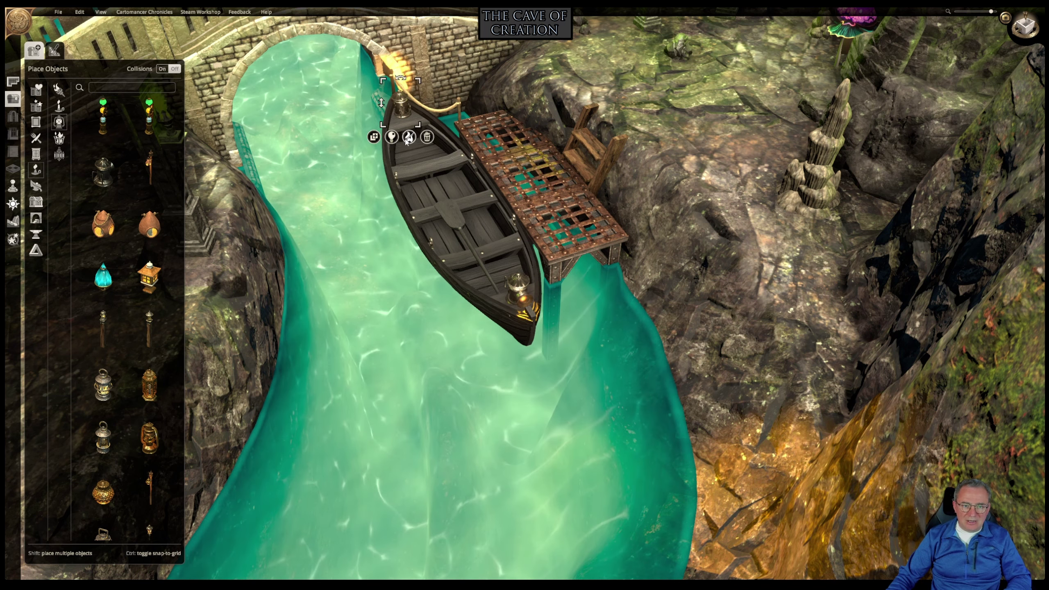
left_click(392, 137)
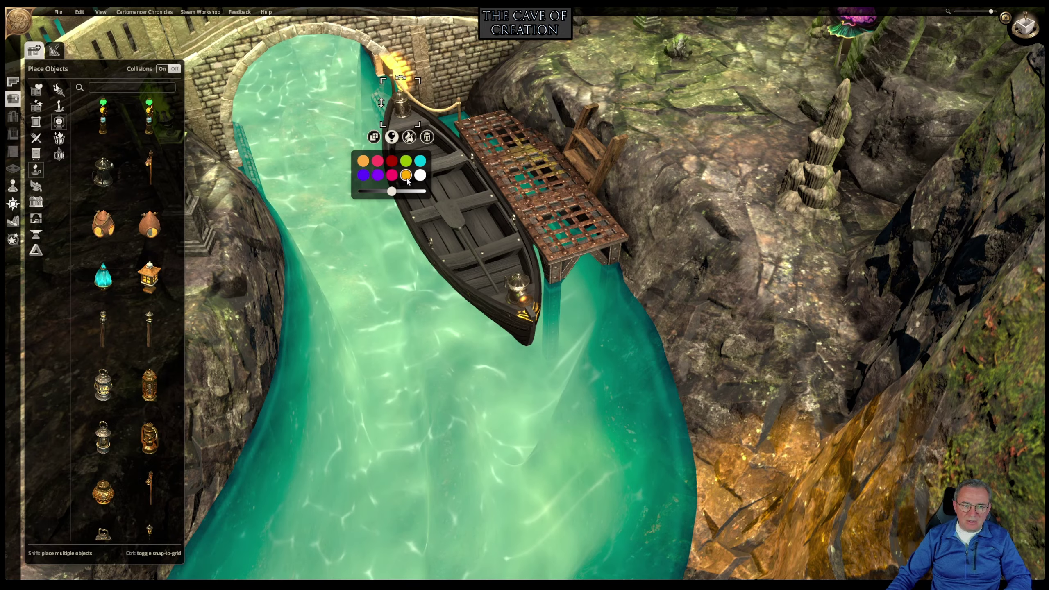
left_click(406, 175)
left_click_drag(391, 191, 444, 188)
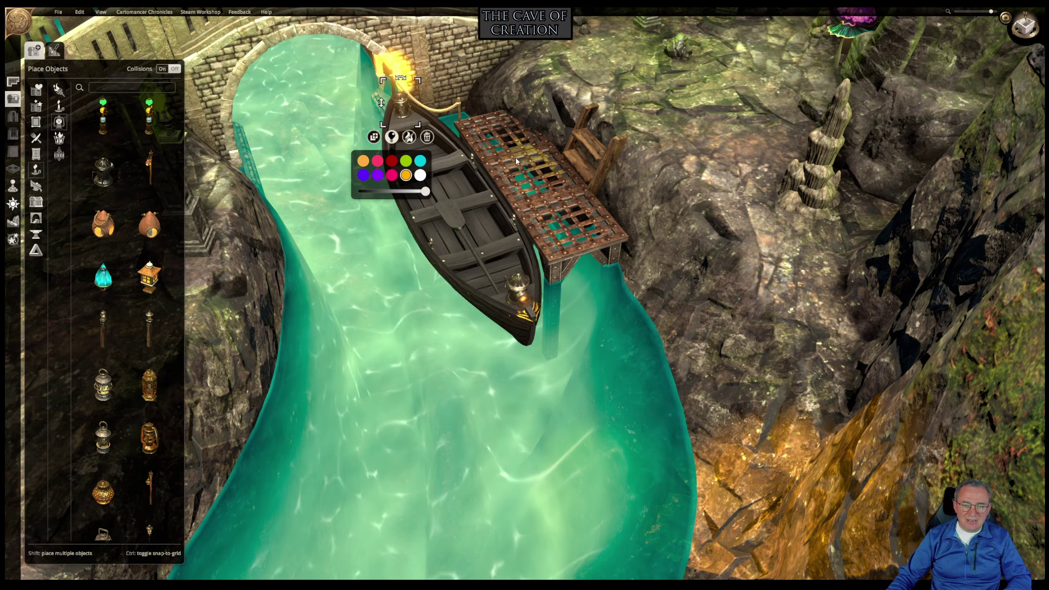
Place a golden lantern on the canoe's middle bench beside the paddle.
middle_click_drag(515, 157, 491, 174)
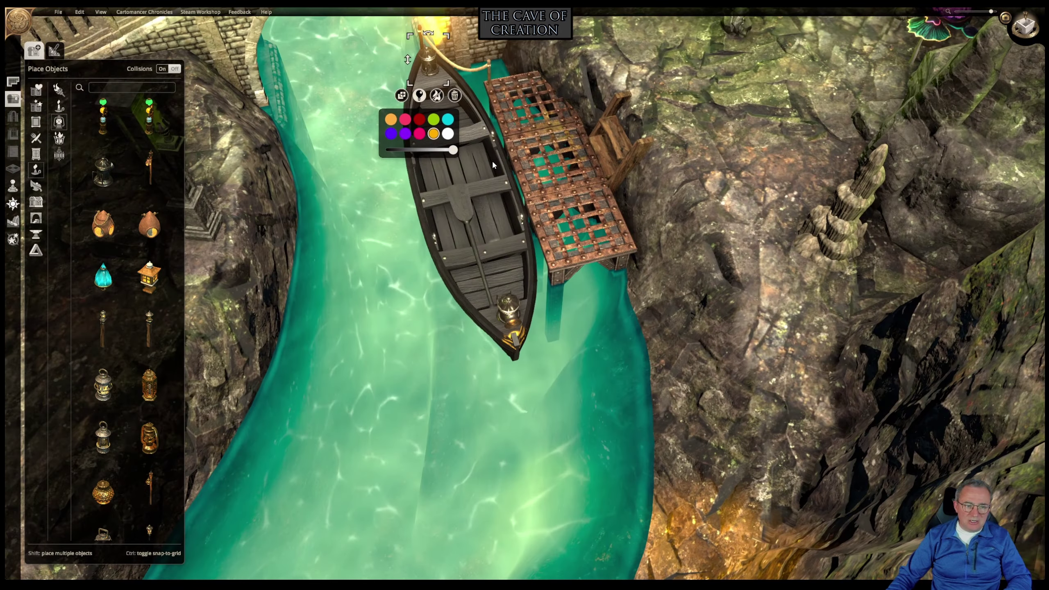
scroll(121, 213, "down", 5)
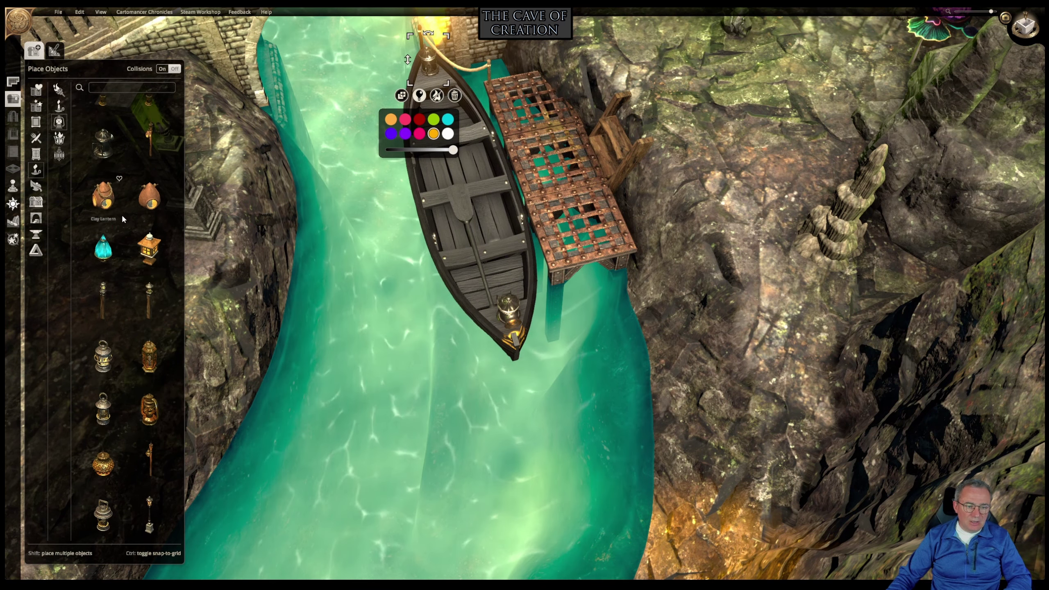
scroll(122, 215, "up", 1)
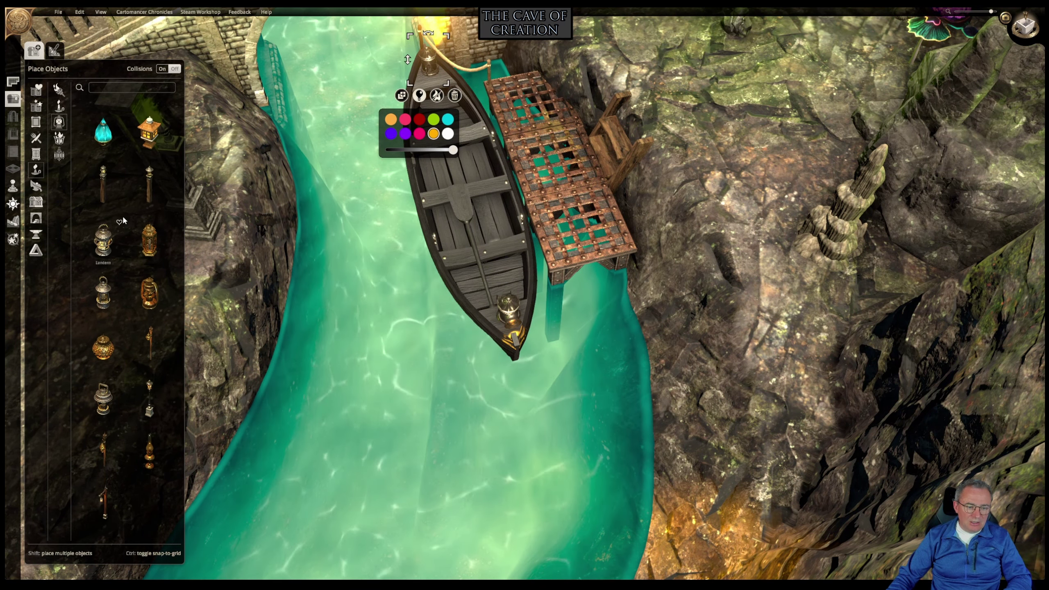
left_click(149, 292)
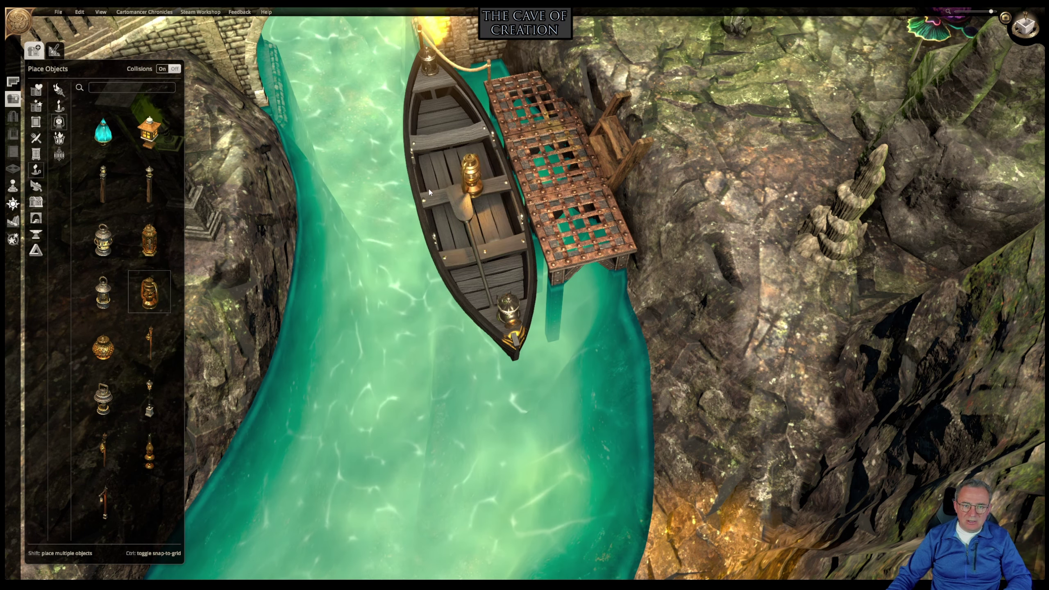
left_click(437, 200)
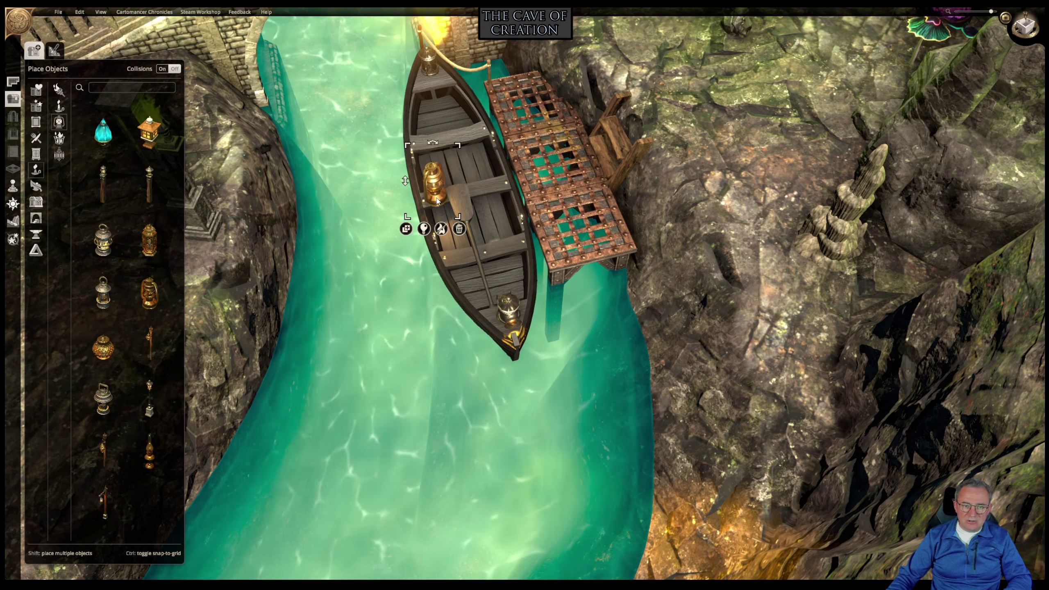
Open the light colour settings of the golden lantern on the canoe's middle bench.
middle_click_drag(528, 191, 570, 137)
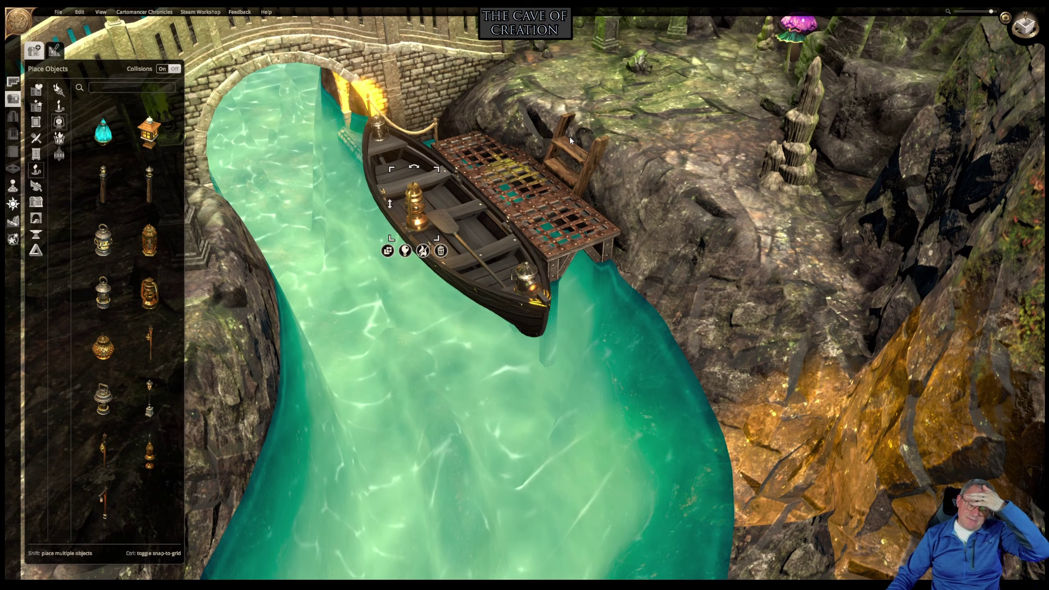
right_click_drag(569, 136, 506, 169)
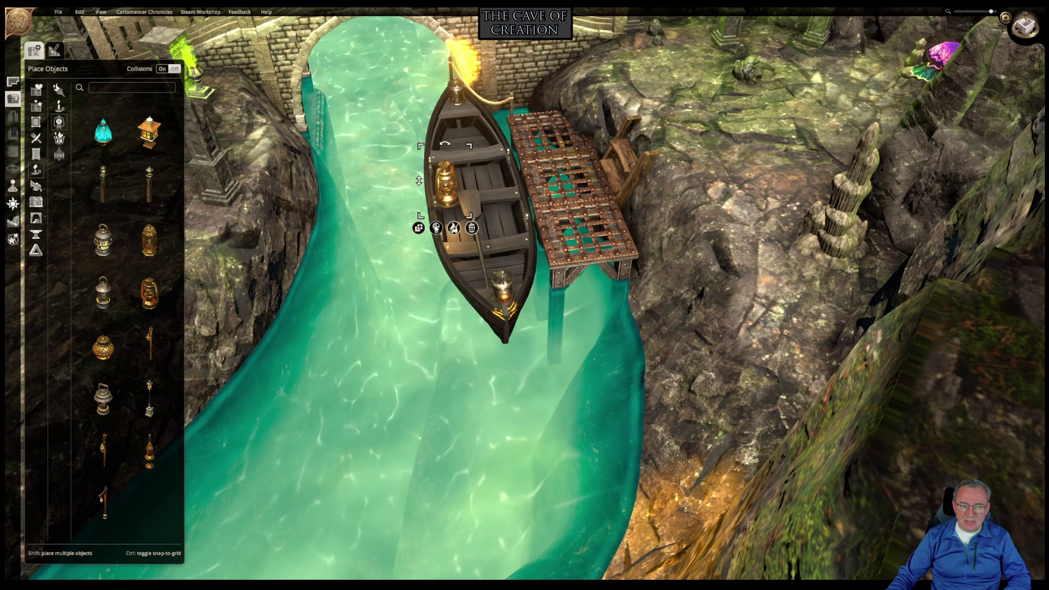
left_click(435, 227)
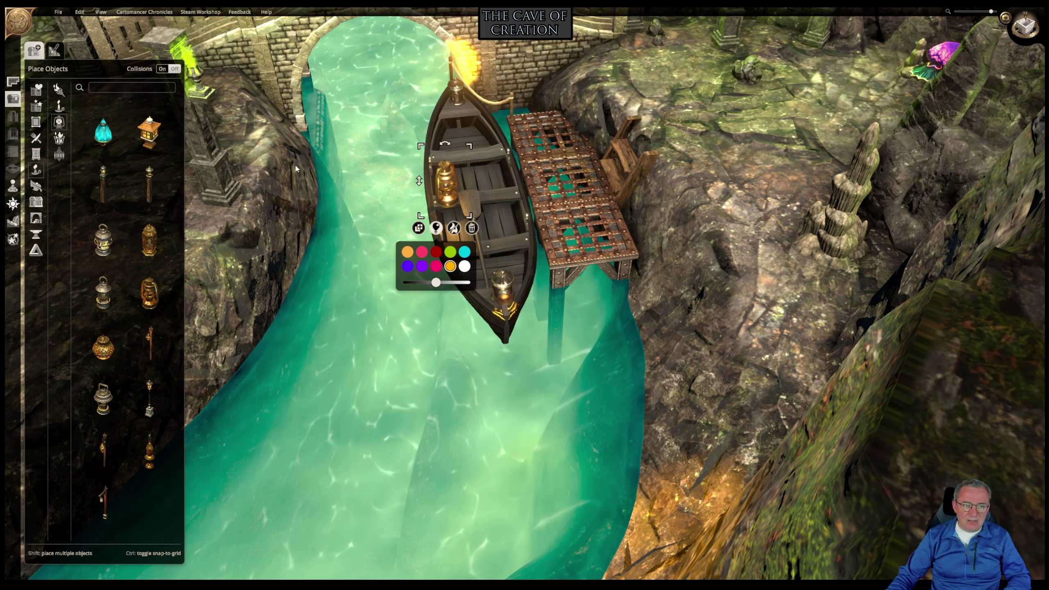
left_click(335, 235)
left_click_drag(351, 231, 390, 227)
key("ctrl+z")
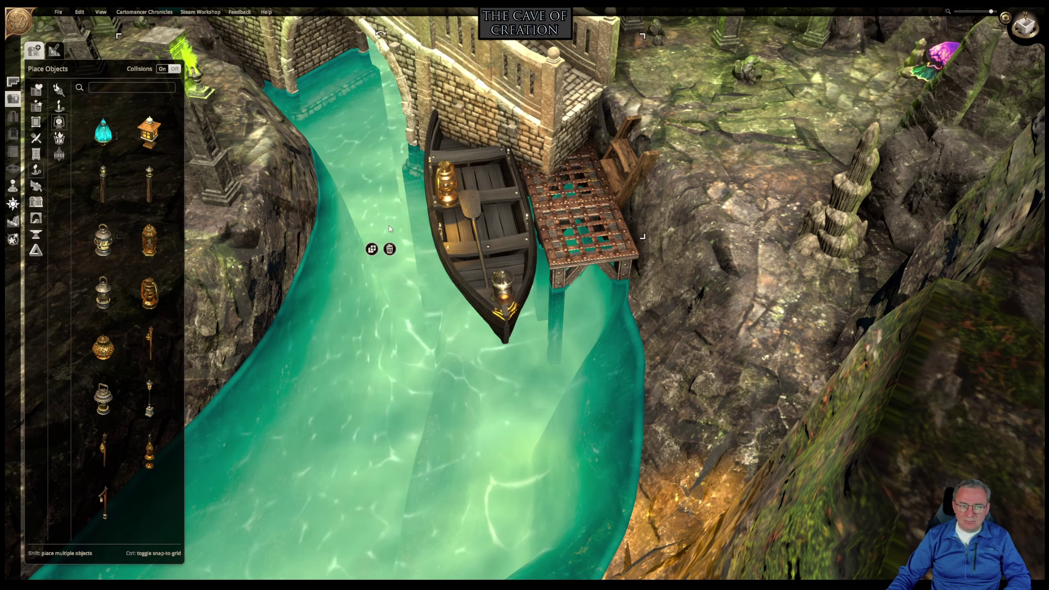
left_click(389, 225)
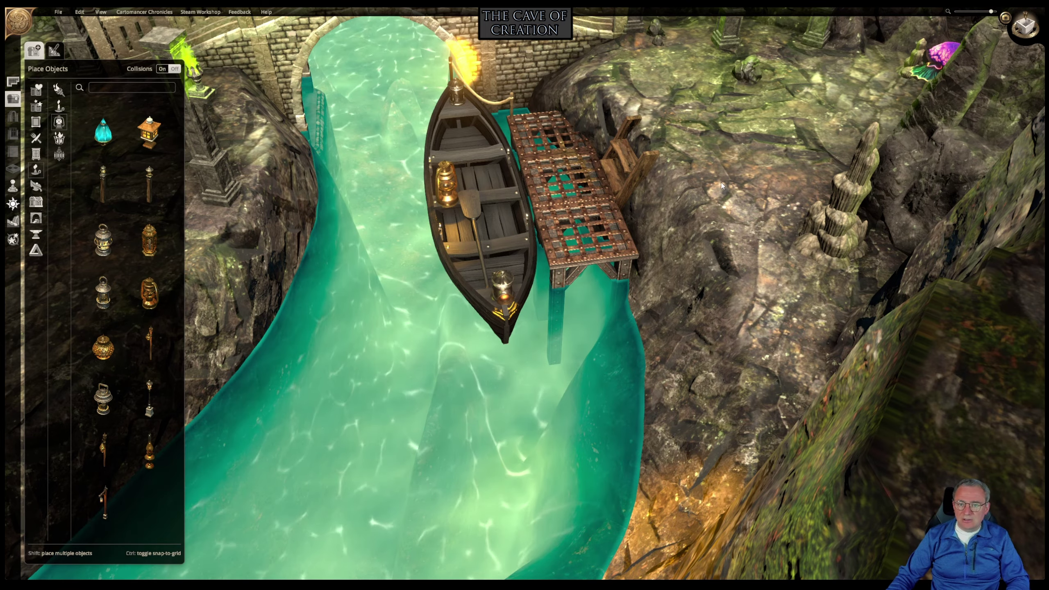
Move the green-lit lantern post near the bridge closer to the canoe dock and place a duplicate farther along the bank.
scroll(721, 182, "down", 5)
scroll(721, 182, "down", 3)
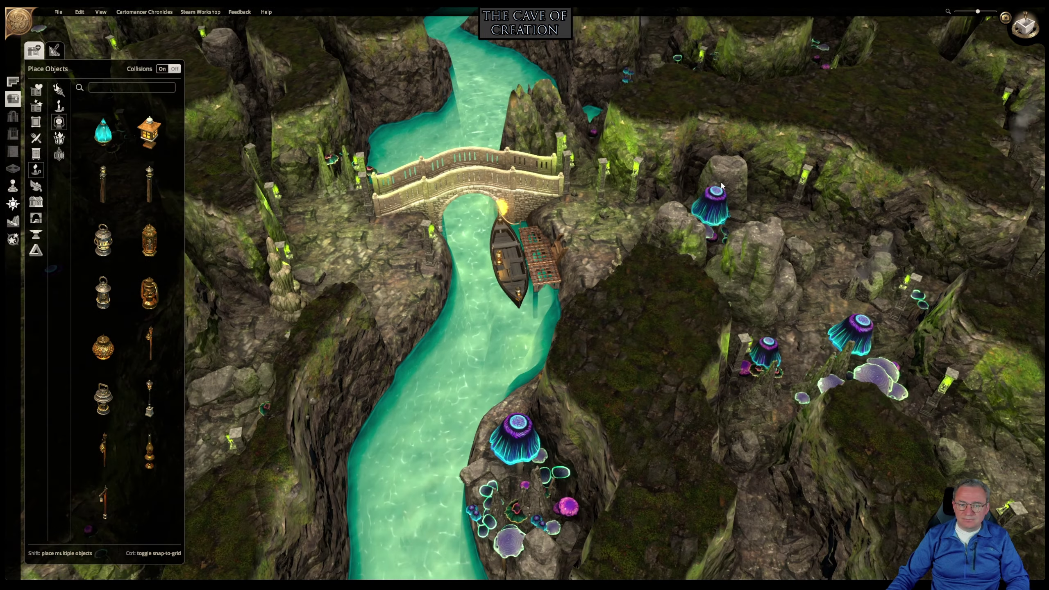
middle_click_drag(602, 220, 542, 378)
left_click(501, 340)
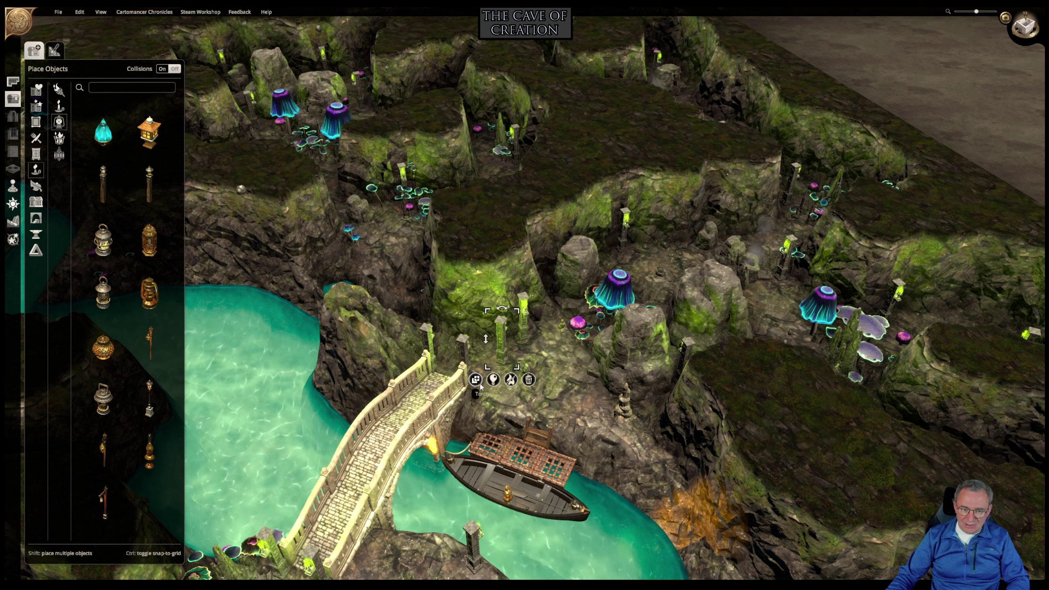
left_click_drag(503, 349, 510, 408)
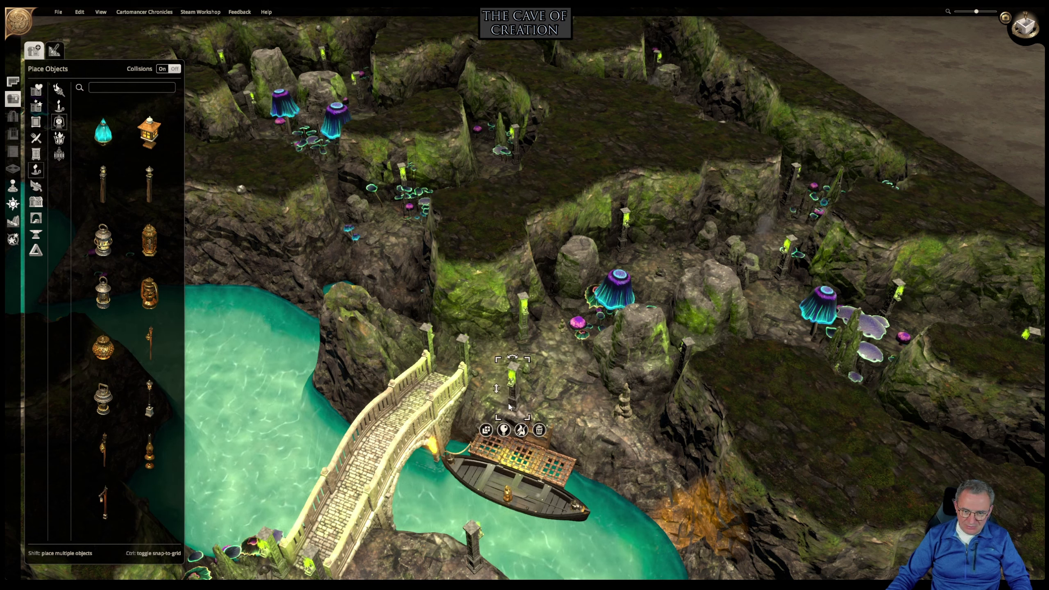
left_click(488, 431)
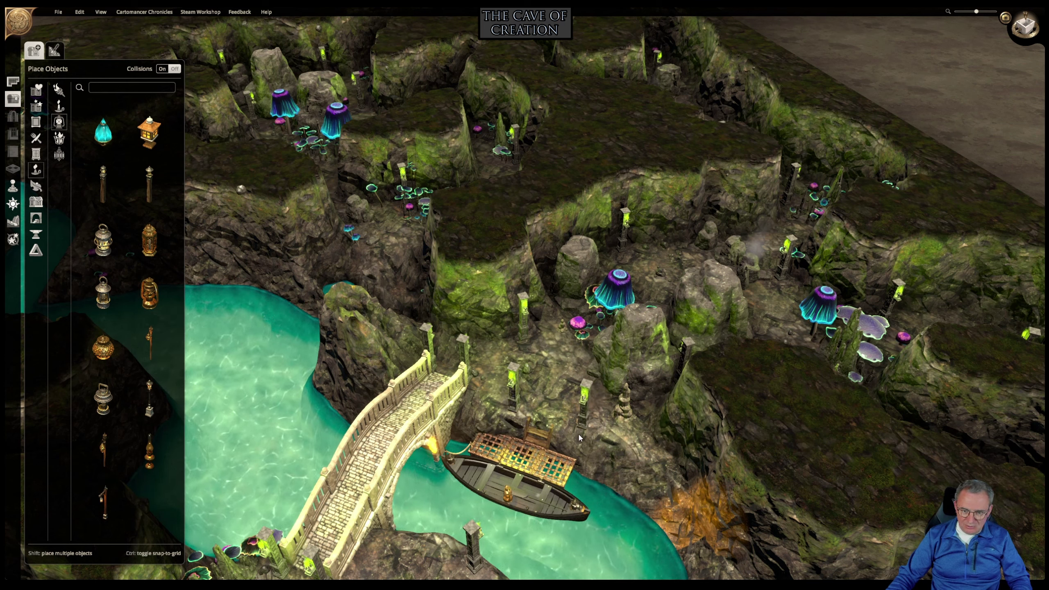
left_click(579, 434)
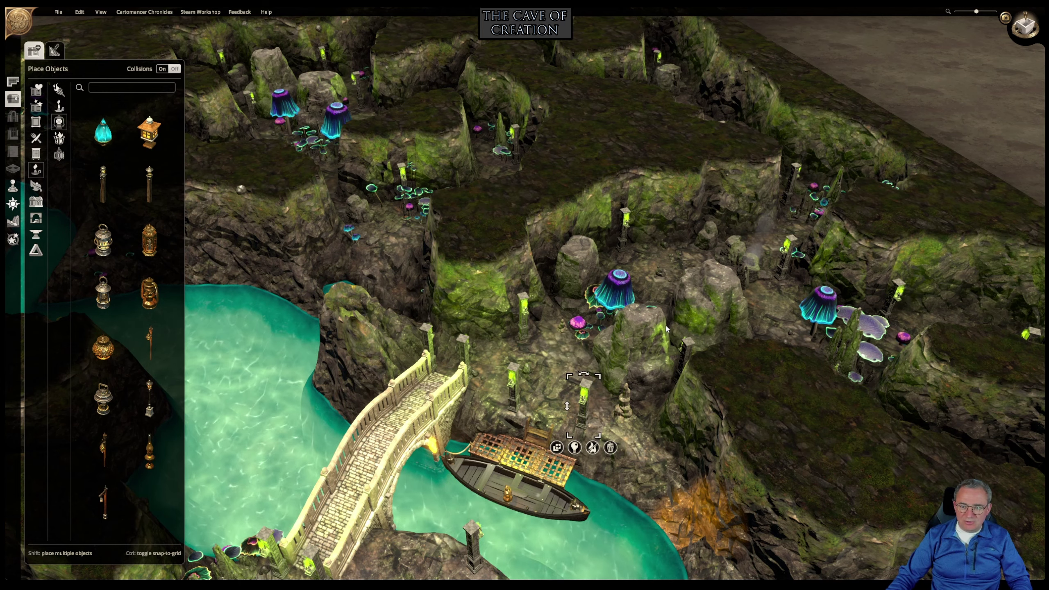
Enlarge the map to 63 x 65 by extending its corner near the large pale mushroom cavern.
right_click_drag(678, 252, 745, 227)
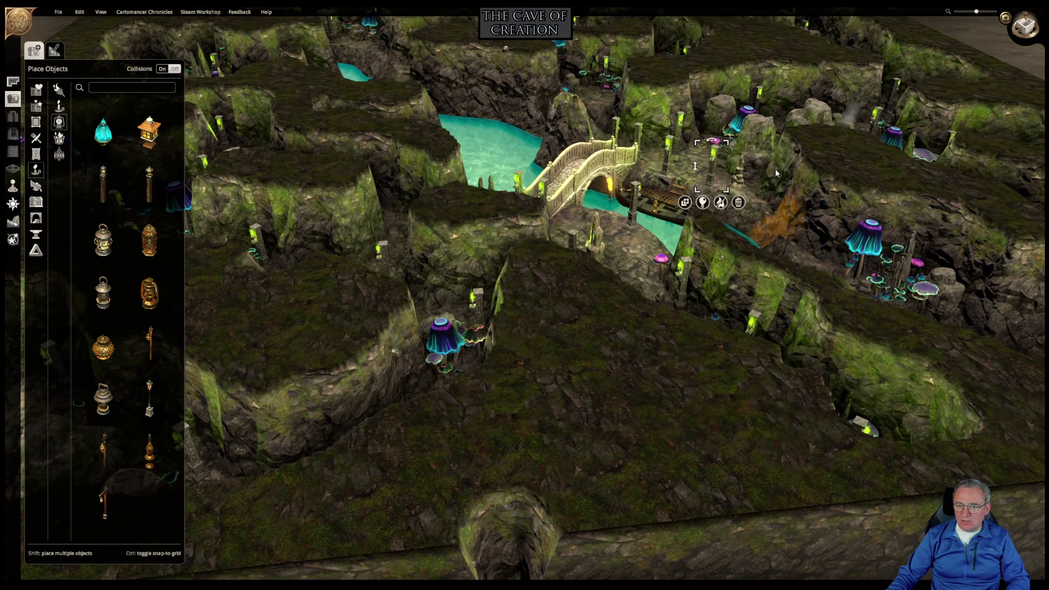
right_click_drag(780, 146, 676, 229)
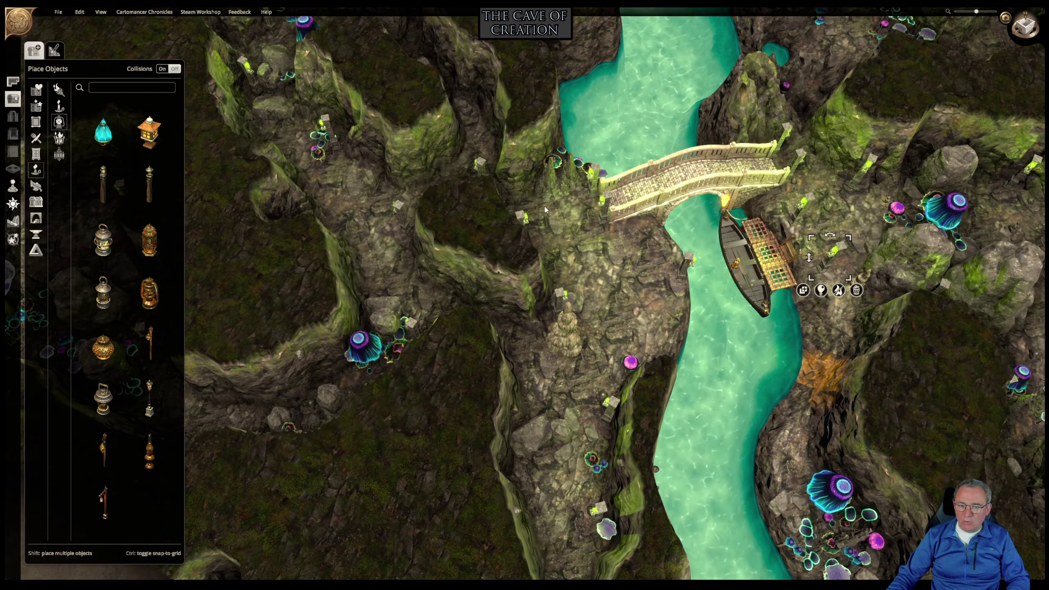
middle_click_drag(508, 270, 658, 211)
right_click_drag(661, 212, 735, 273)
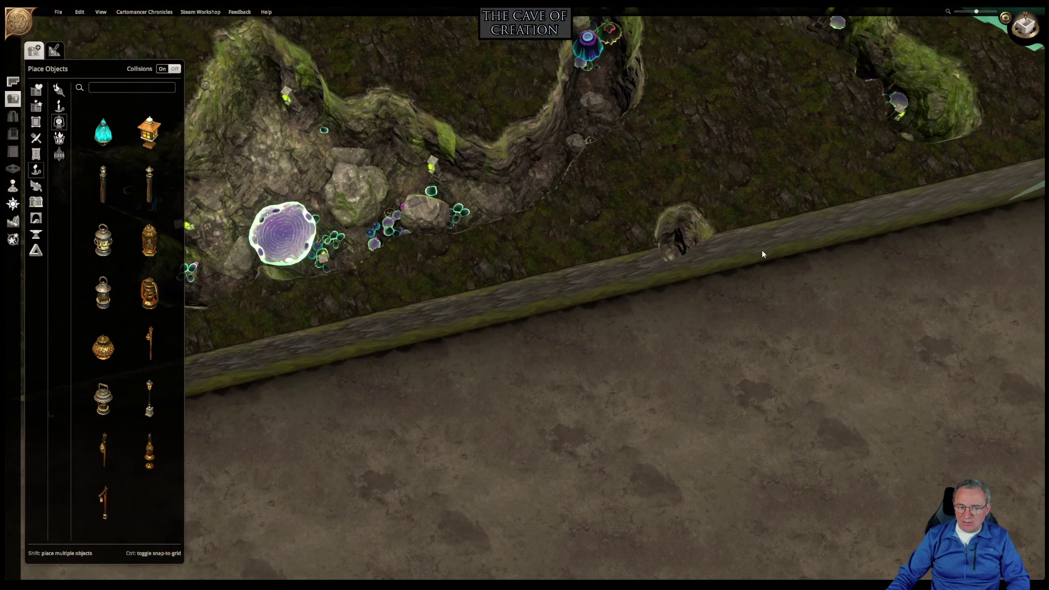
scroll(702, 354, "down", 5)
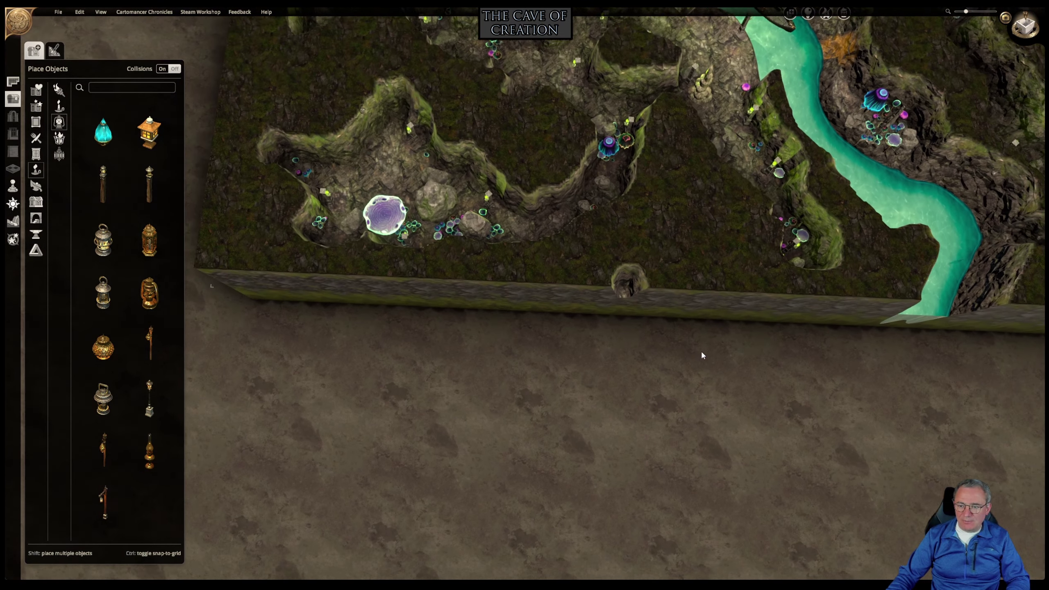
middle_click_drag(556, 191, 924, 139)
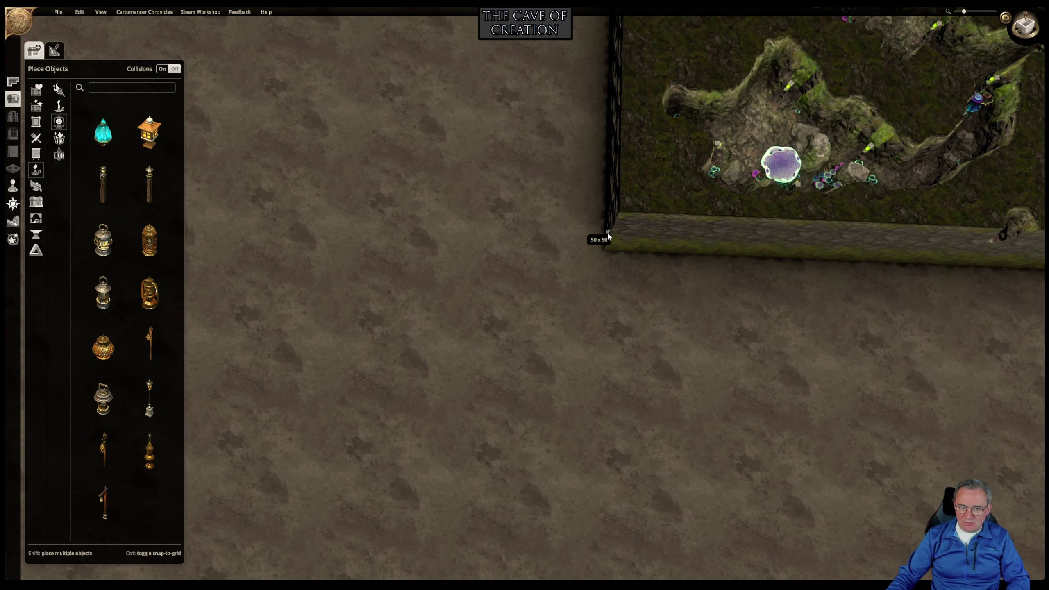
left_click_drag(607, 236, 228, 548)
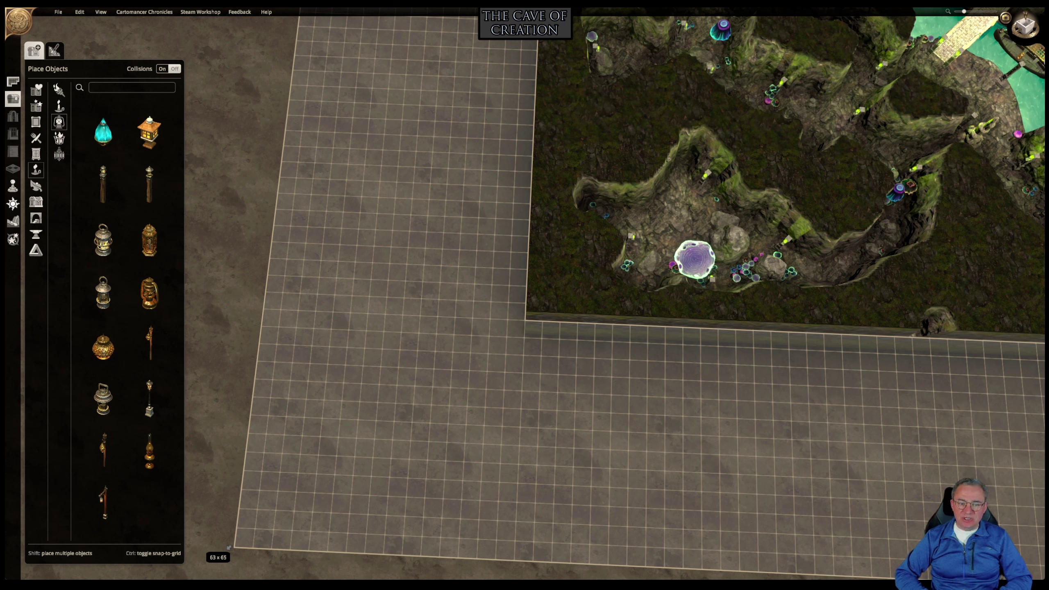
left_click_drag(229, 547, 229, 547)
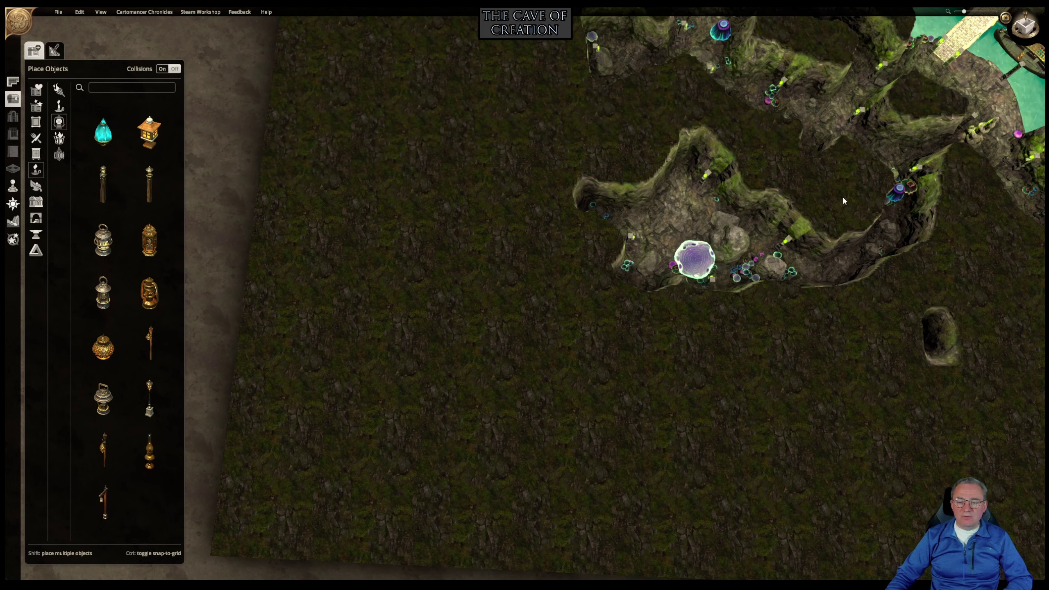
Enlarge the map to 75 x 75 by extending the diagonally opposite corner beyond the far cave passages.
right_click_drag(842, 195, 406, 227)
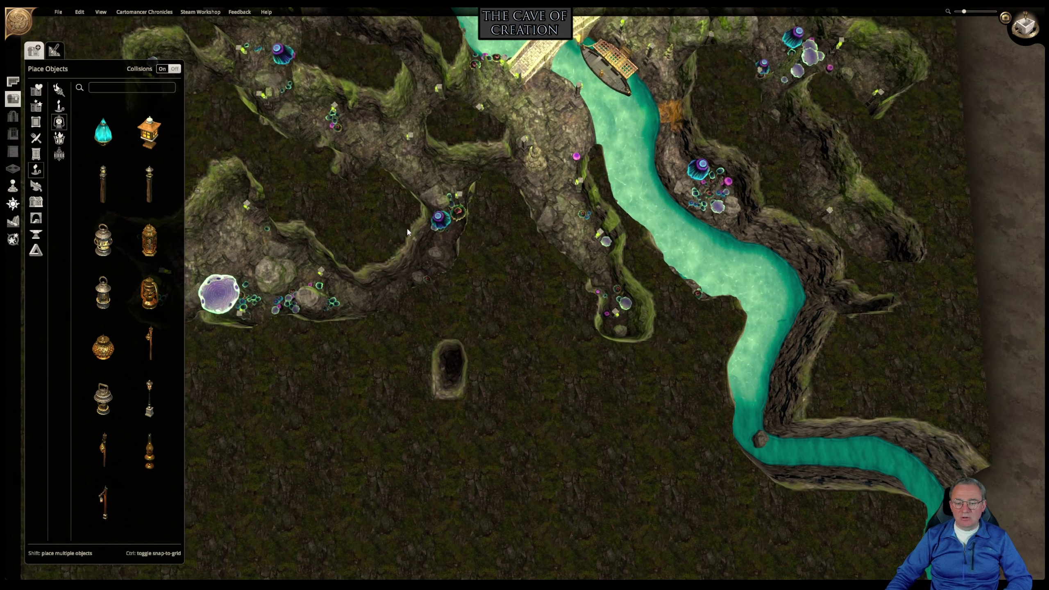
middle_click_drag(407, 230, 430, 228)
right_click_drag(532, 226, 340, 169)
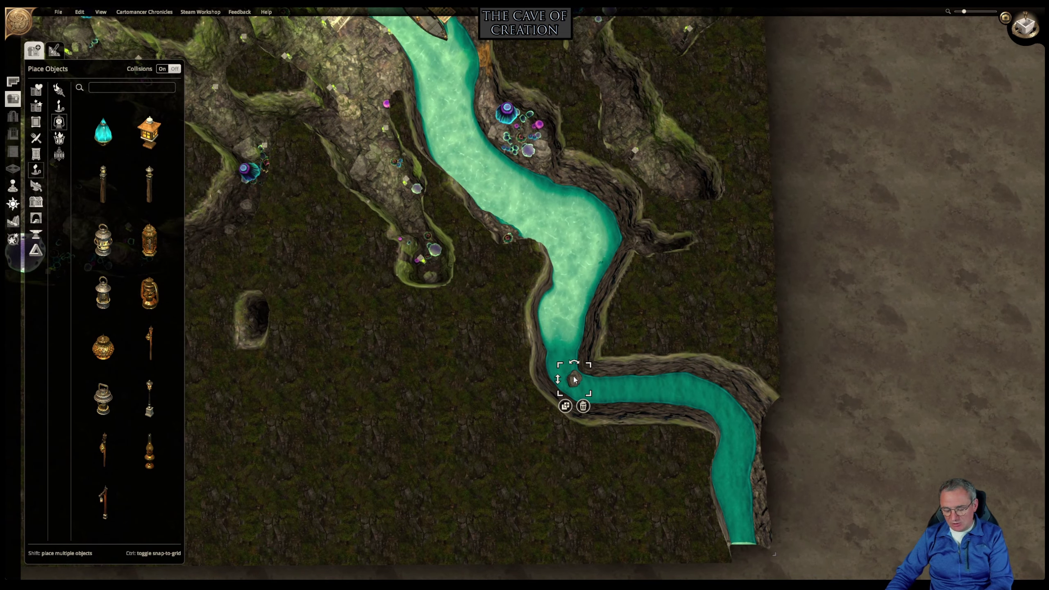
right_click_drag(557, 227, 771, 443)
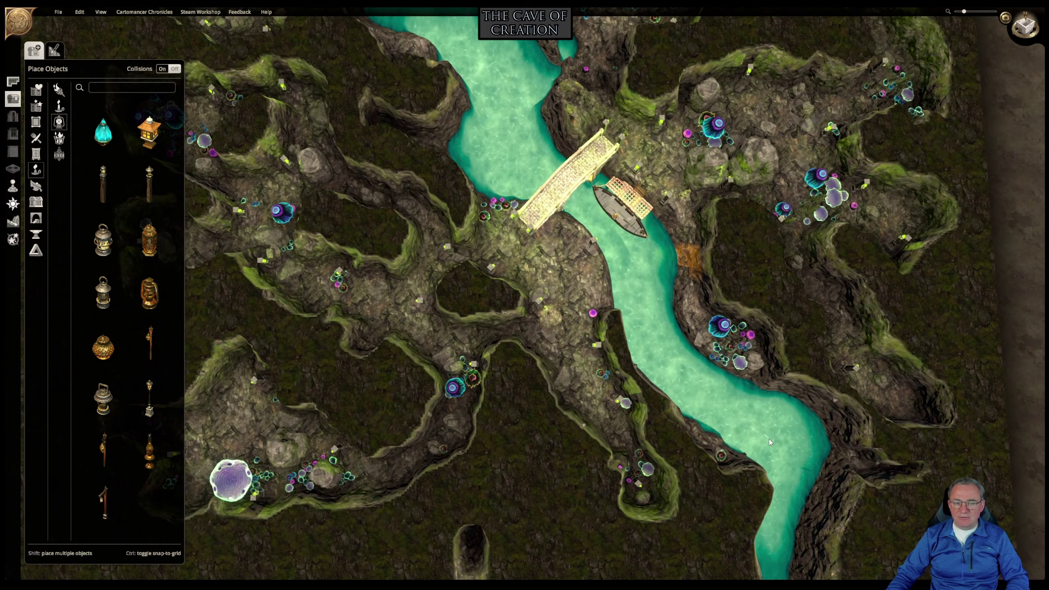
right_click_drag(773, 403, 929, 479)
right_click_drag(644, 194, 901, 560)
right_click_drag(722, 411, 443, 174)
right_click_drag(725, 381, 742, 530)
right_click_drag(878, 216, 577, 481)
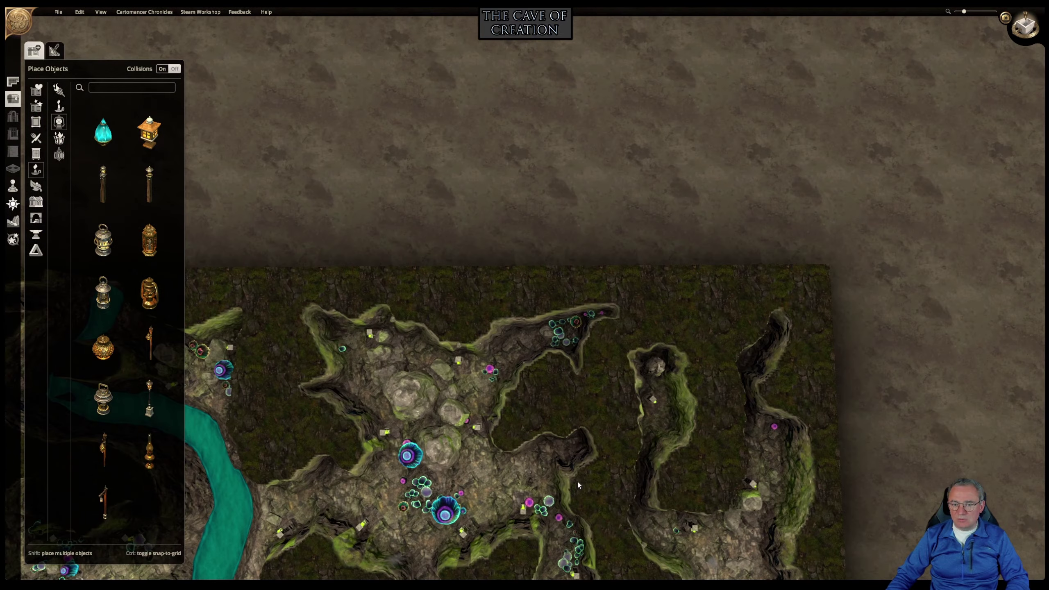
right_click_drag(713, 290, 448, 369)
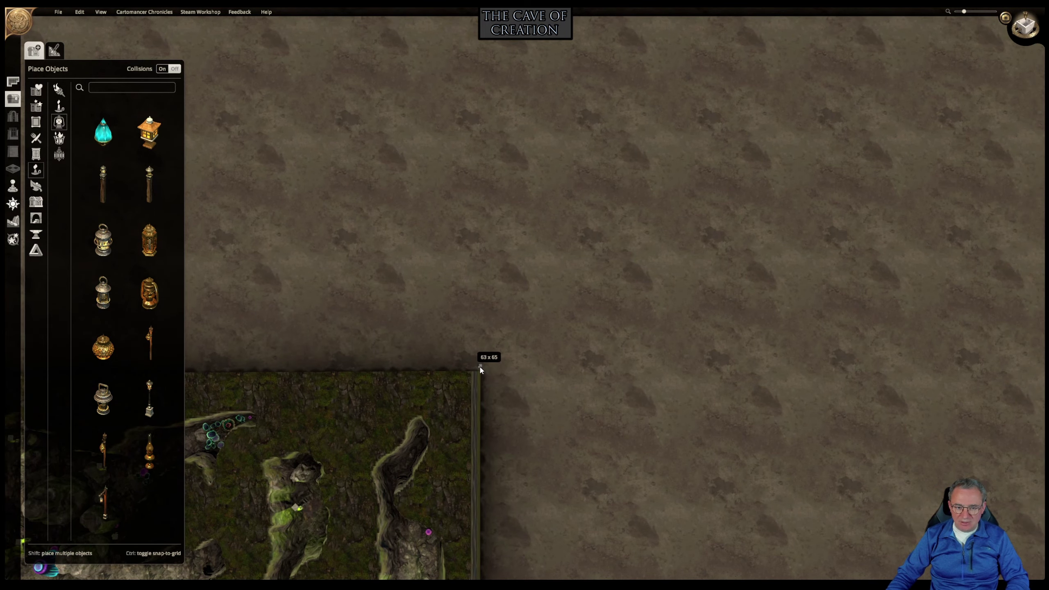
left_click_drag(480, 370, 650, 158)
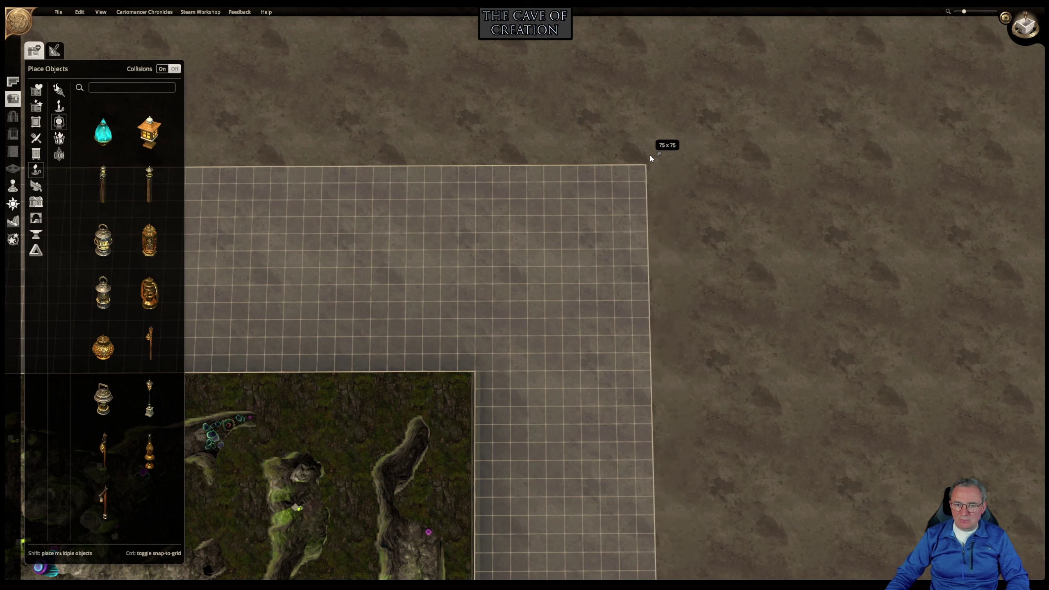
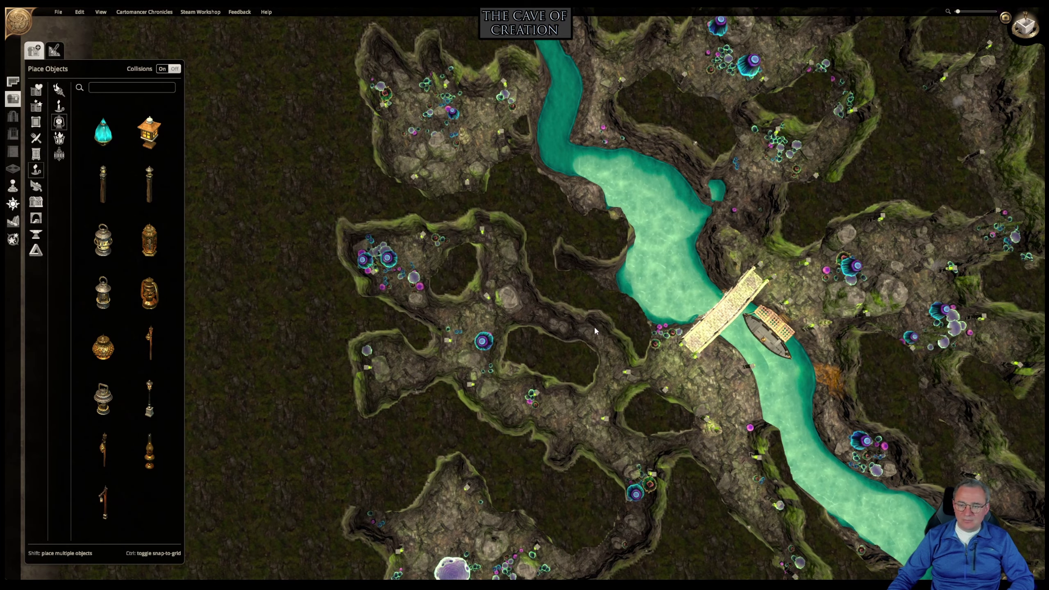
Open the lighting settings and lower the map's ambient light intensity to the minimum.
right_click_drag(606, 292, 597, 332)
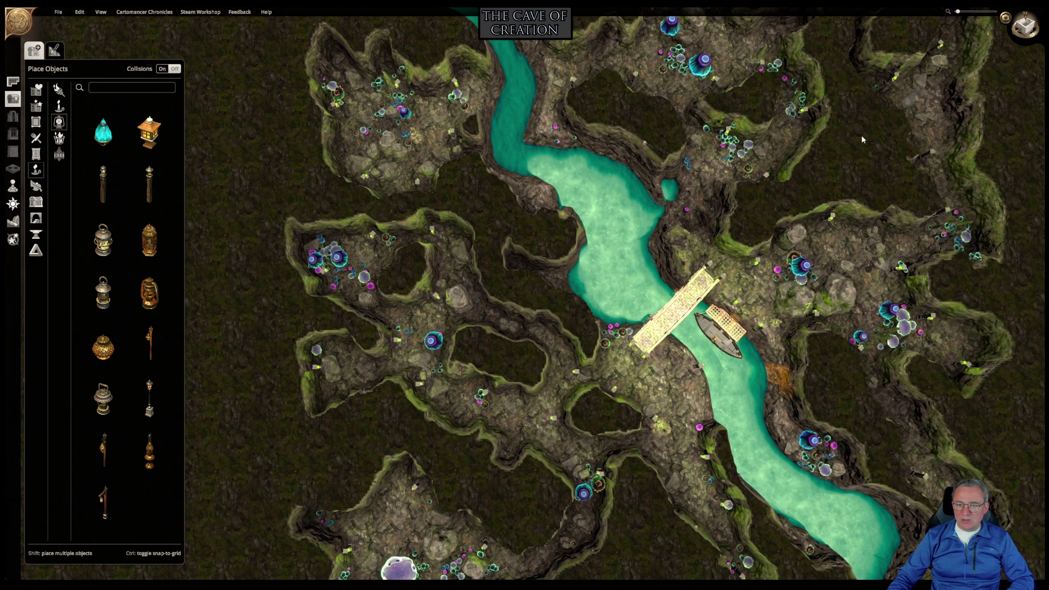
right_click_drag(655, 297, 631, 287)
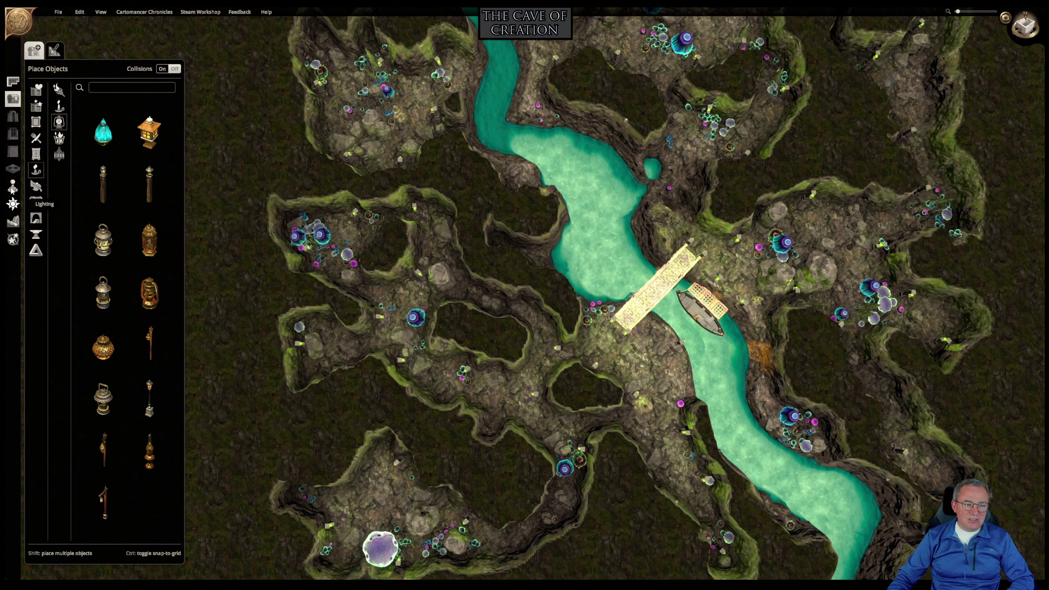
left_click(12, 186)
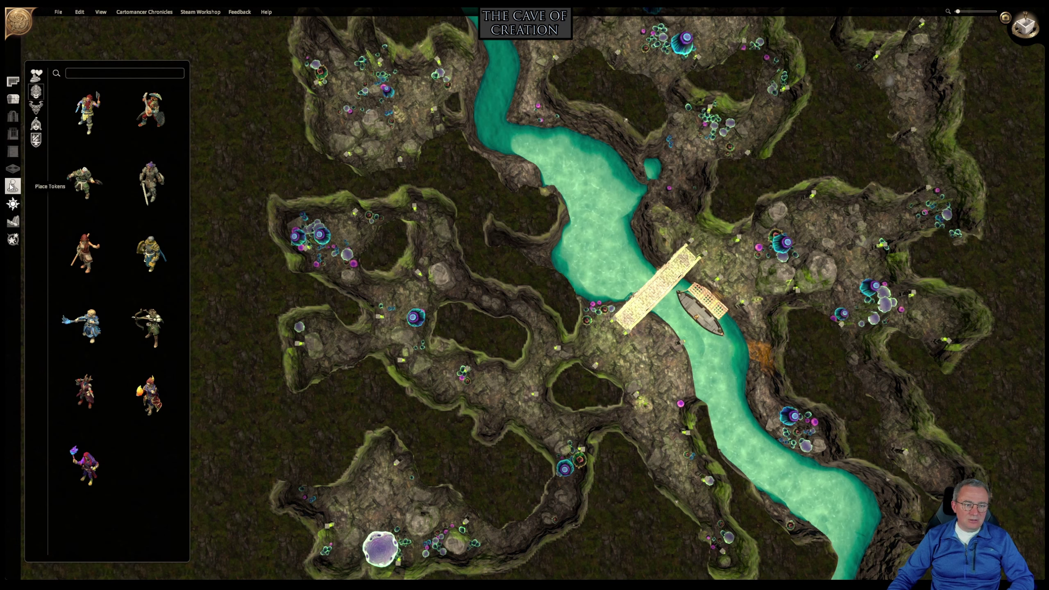
left_click(13, 204)
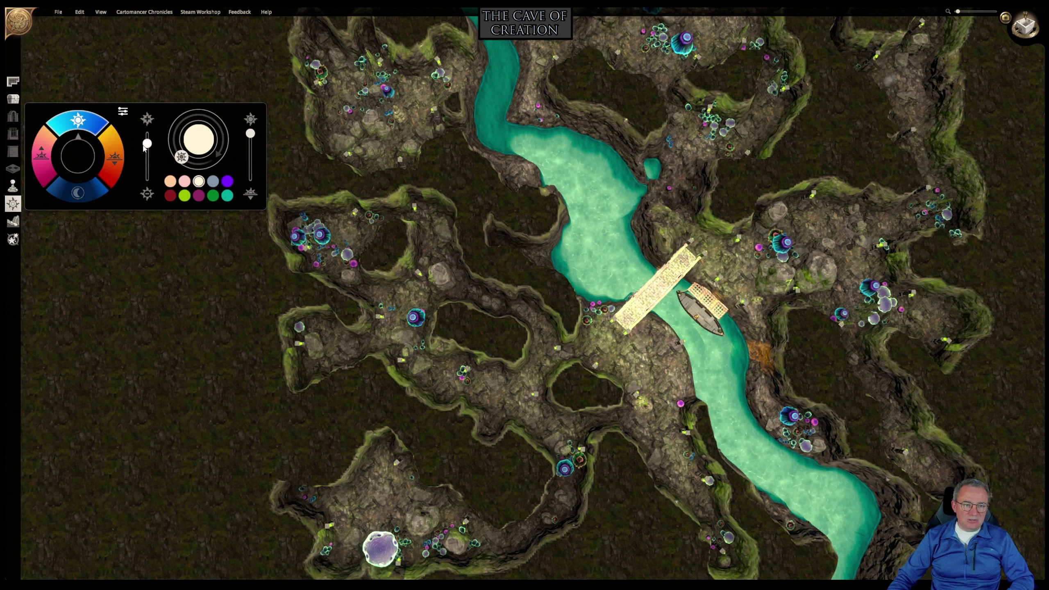
left_click_drag(143, 146, 141, 220)
middle_click_drag(513, 343, 511, 198)
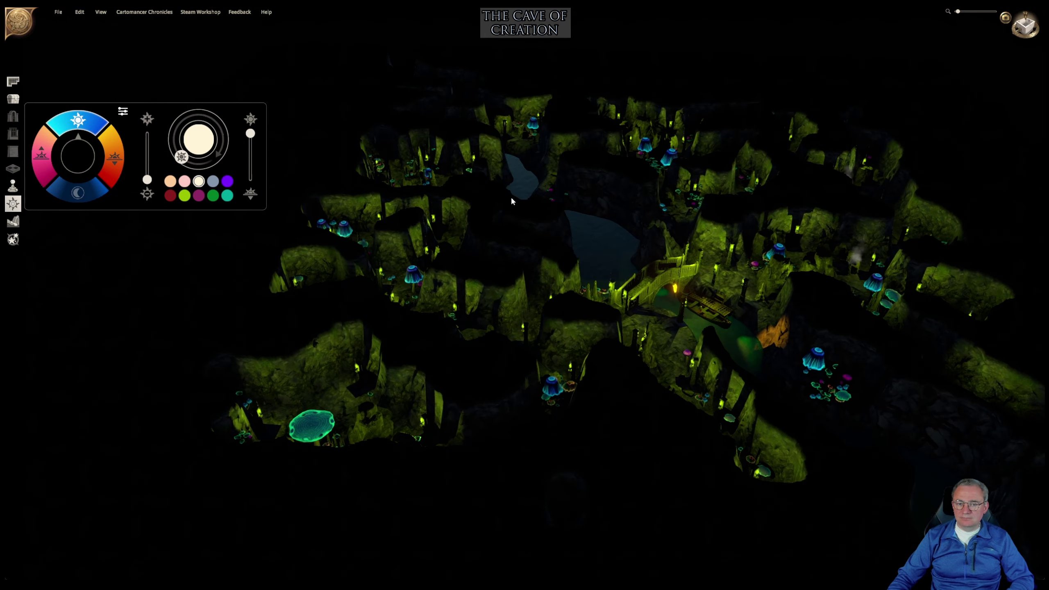
right_click_drag(513, 199, 506, 226)
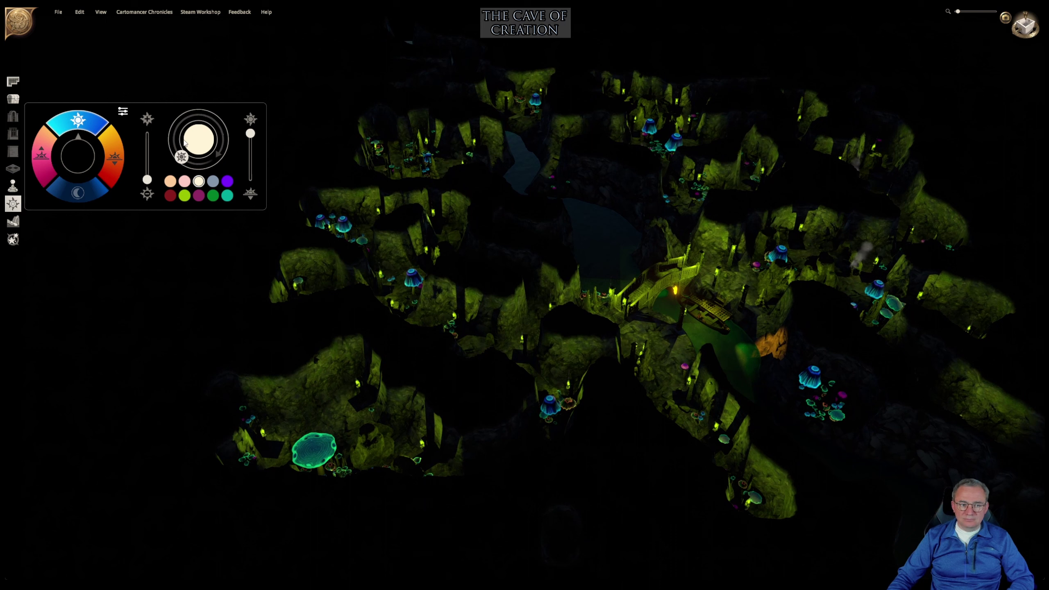
Try a purple ambient light over the cave at a slightly raised intensity.
left_click(227, 182)
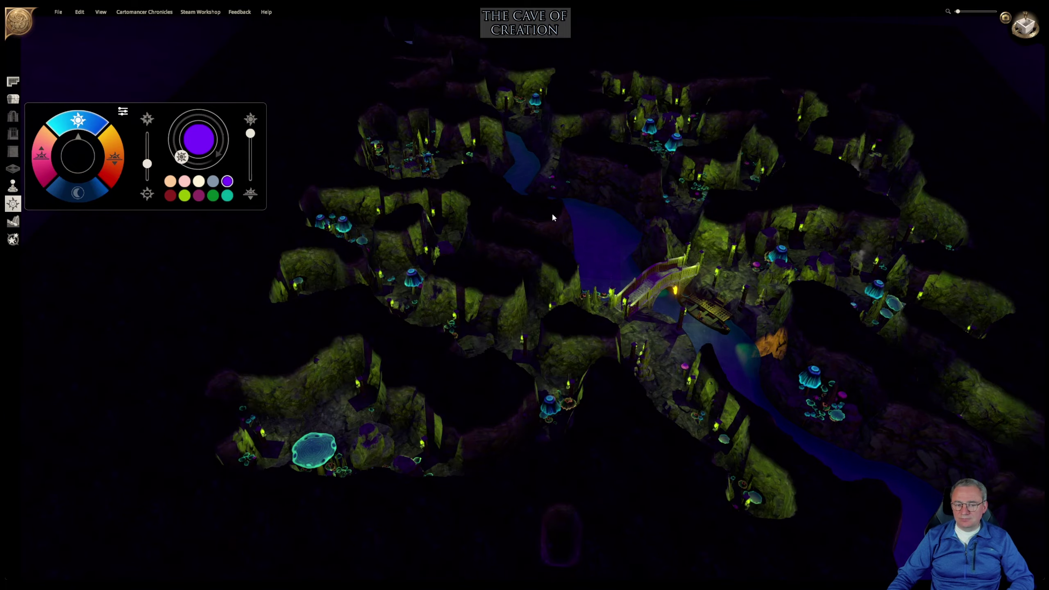
mouse_move(553, 217)
right_mouse_down()
mouse_move(454, 223)
mouse_move(540, 197)
mouse_move(677, 230)
mouse_move(597, 246)
mouse_move(560, 236)
right_mouse_up()
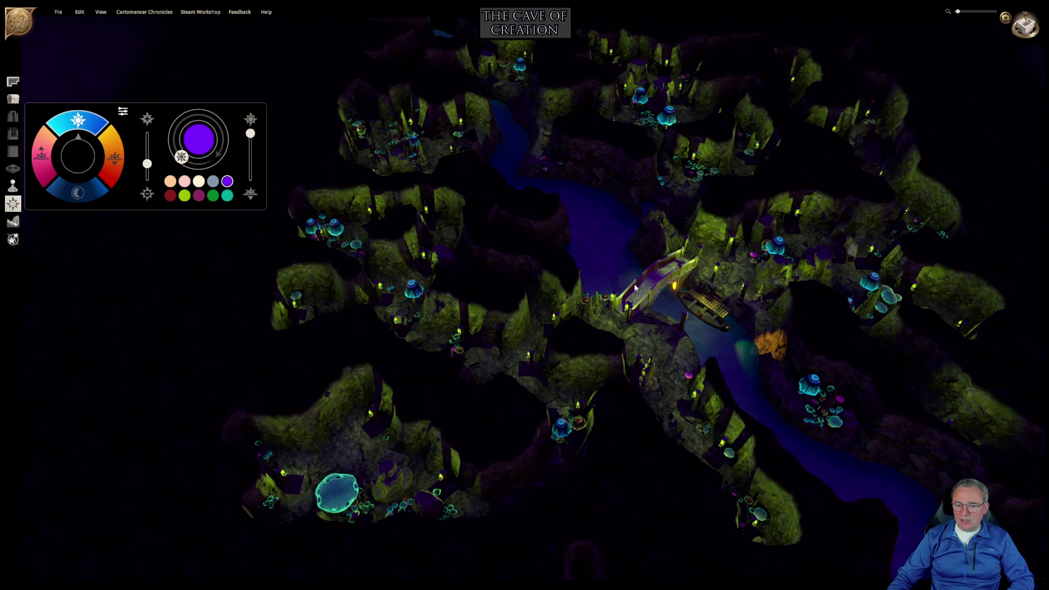
right_click_drag(738, 244, 574, 190)
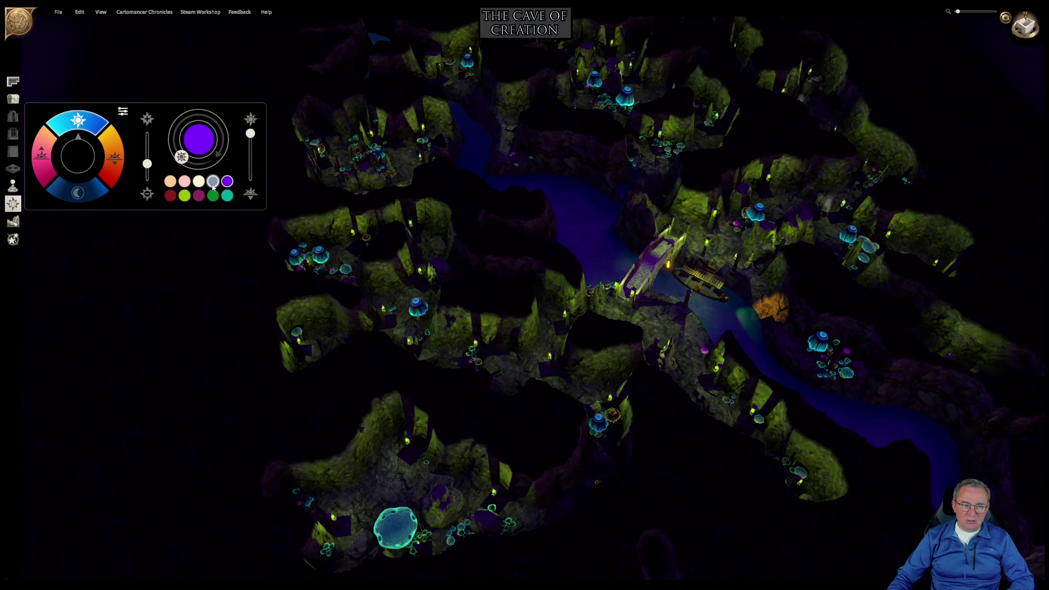
Set the ambient light to cream white and raise its intensity to about two thirds.
left_click(199, 182)
left_click_drag(146, 162, 146, 149)
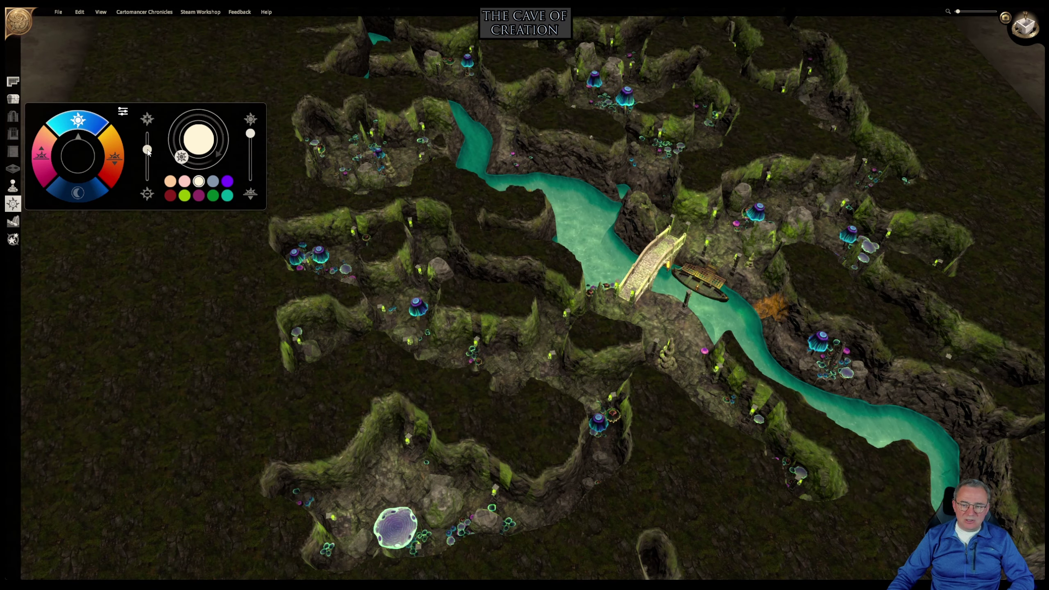
right_click_drag(878, 285, 843, 285)
middle_click_drag(843, 285, 660, 233)
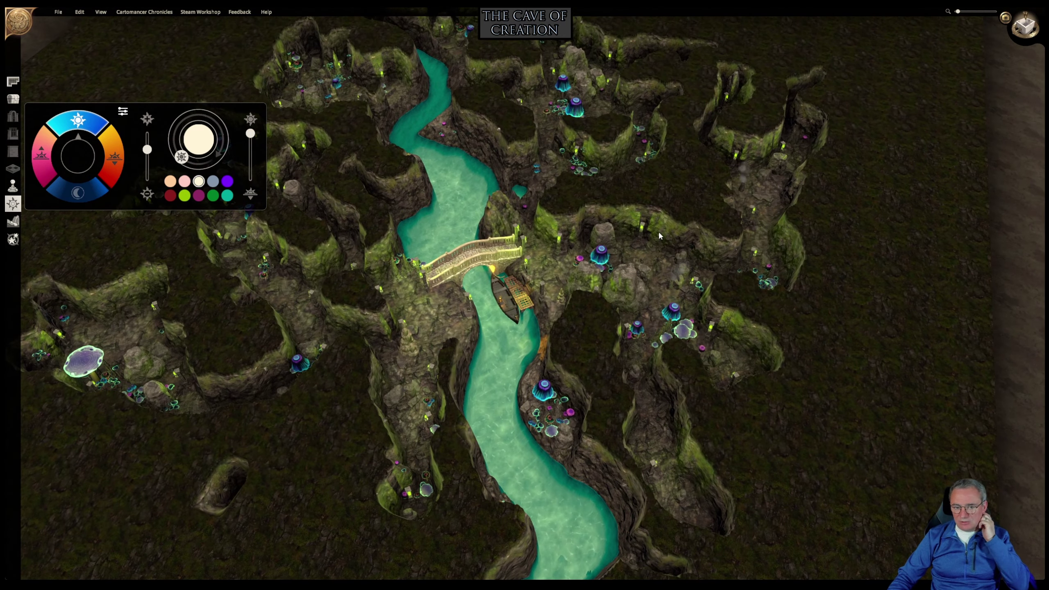
Examine the cave network, the river's exit and the enlarged map edges under the new lighting.
right_click_drag(600, 181, 600, 212)
middle_click_drag(600, 211, 708, 295)
right_click_drag(707, 295, 596, 310)
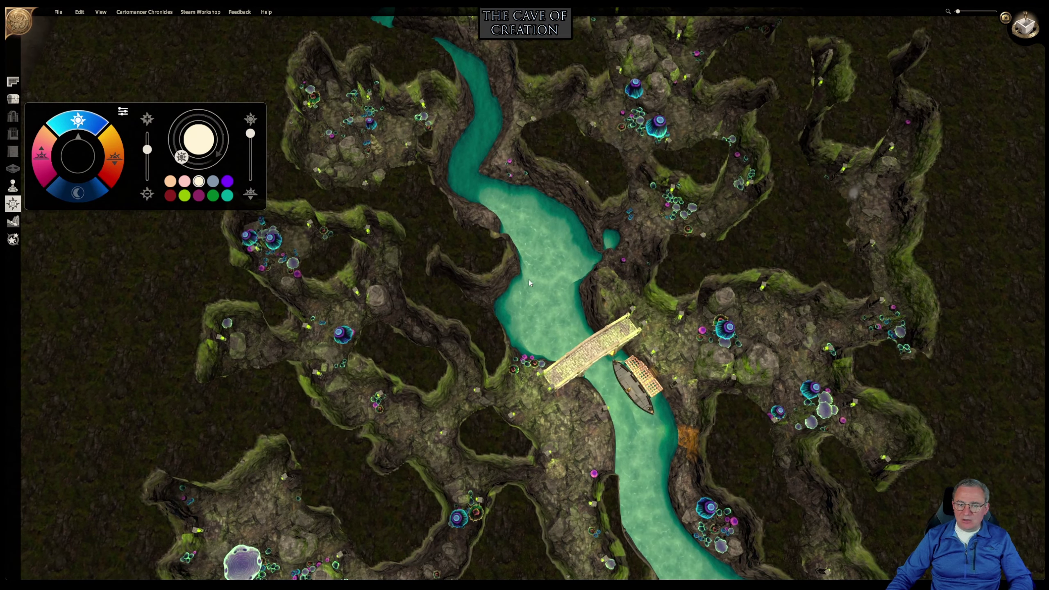
middle_click_drag(528, 280, 572, 119)
middle_click_drag(678, 257, 469, 56)
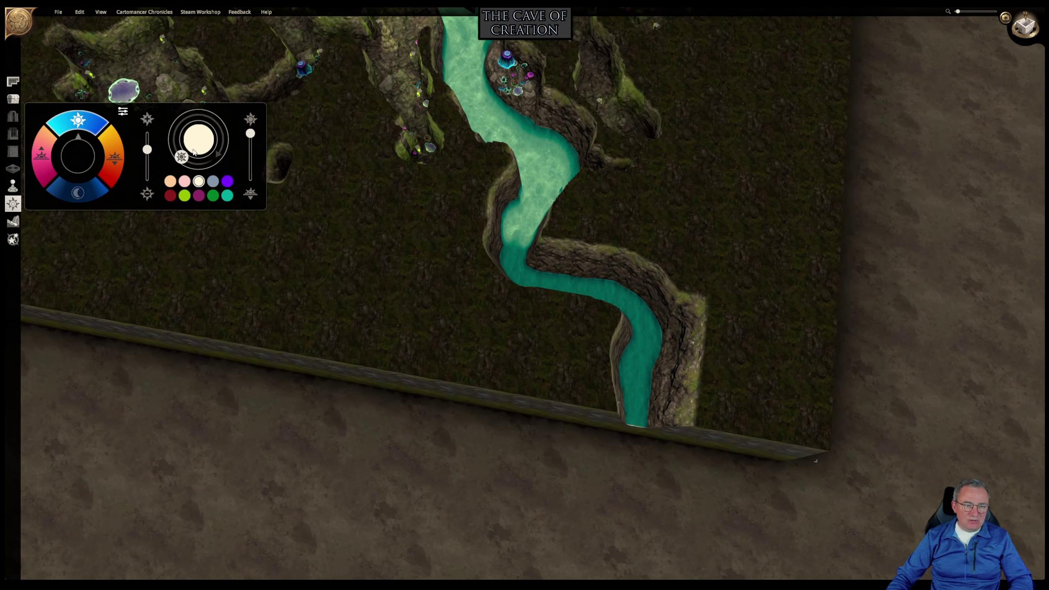
middle_click_drag(429, 133, 661, 422)
middle_click_drag(484, 210, 685, 362)
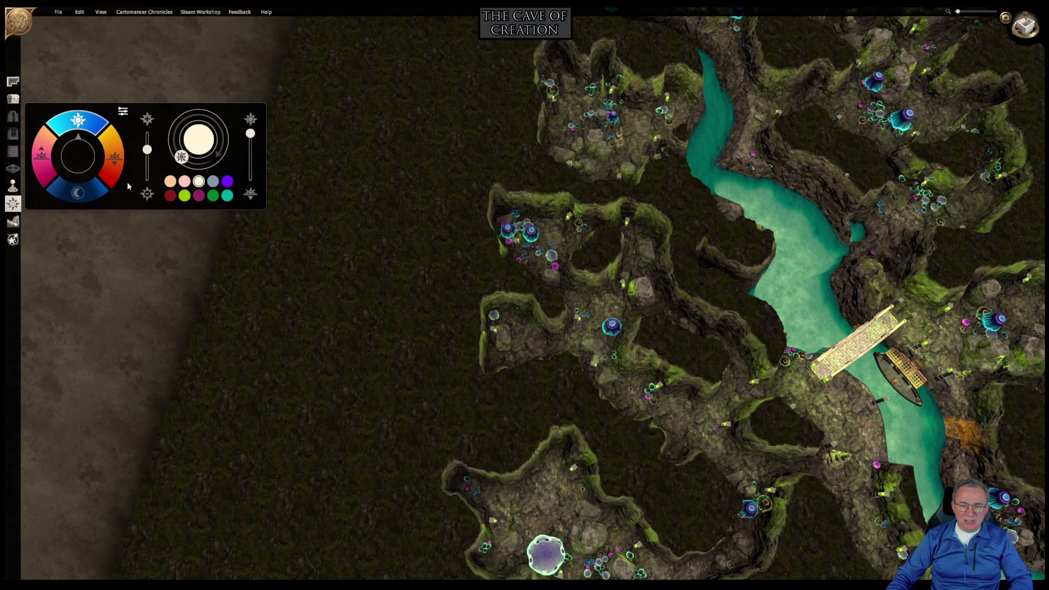
Carve one large open cavern over the passages across the river from the canoe dock, using the maximum cave brush size.
left_click(13, 222)
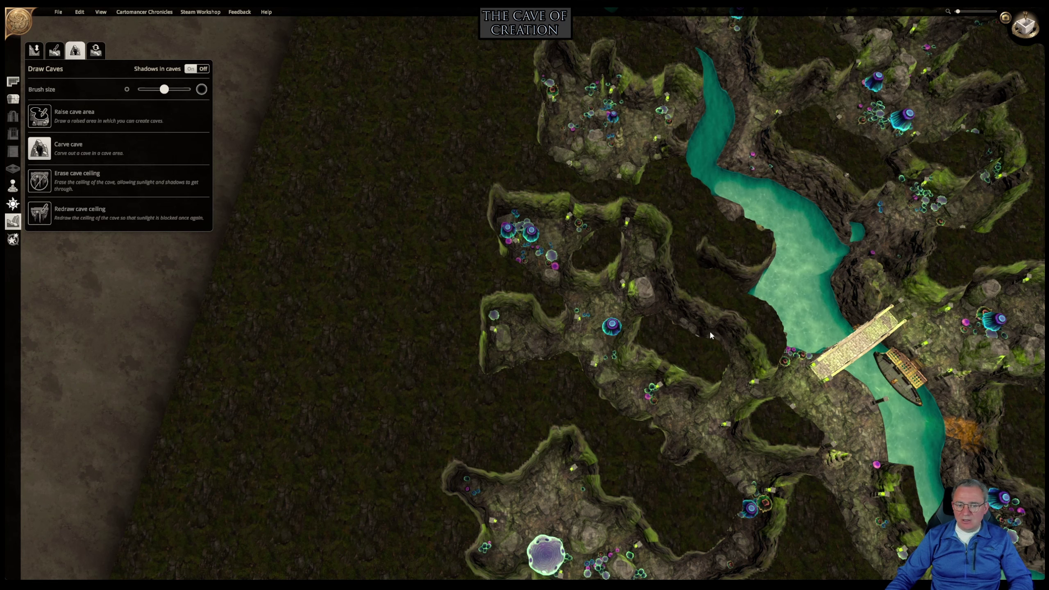
middle_click_drag(769, 289, 595, 104)
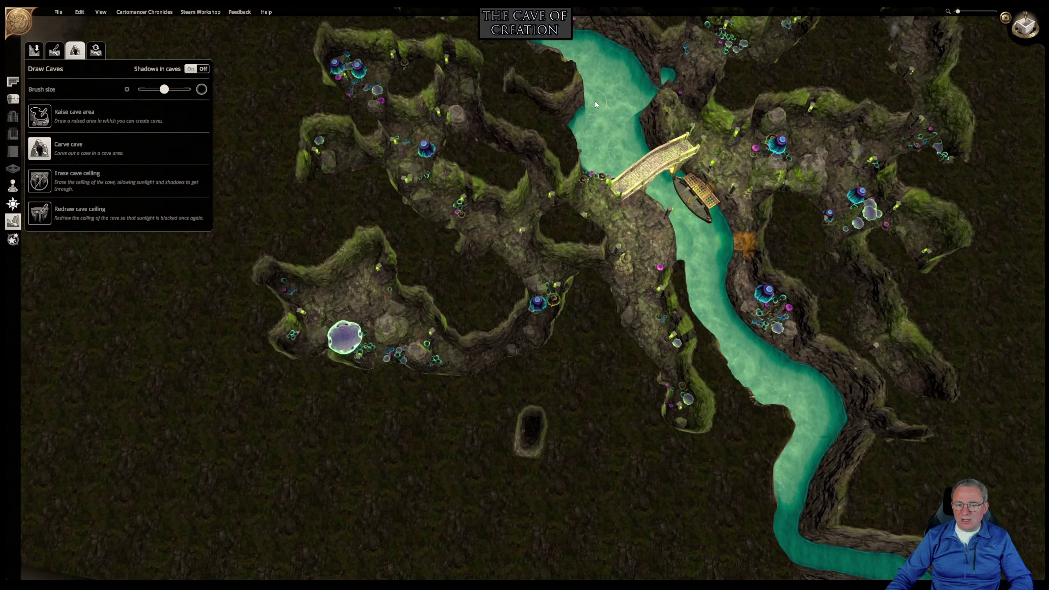
middle_click_drag(484, 123, 494, 348)
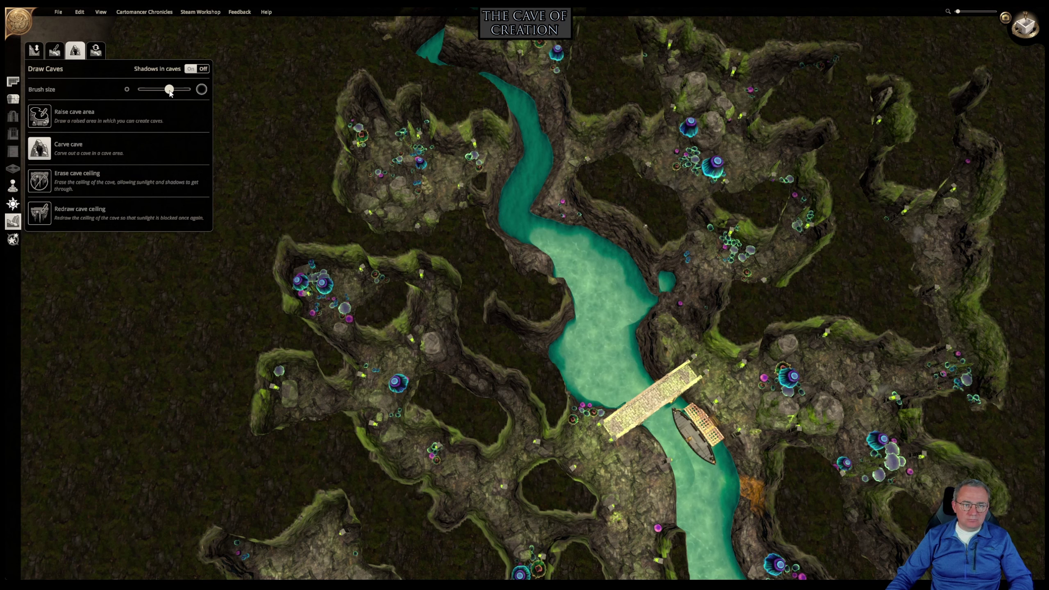
middle_click_drag(390, 356, 322, 247)
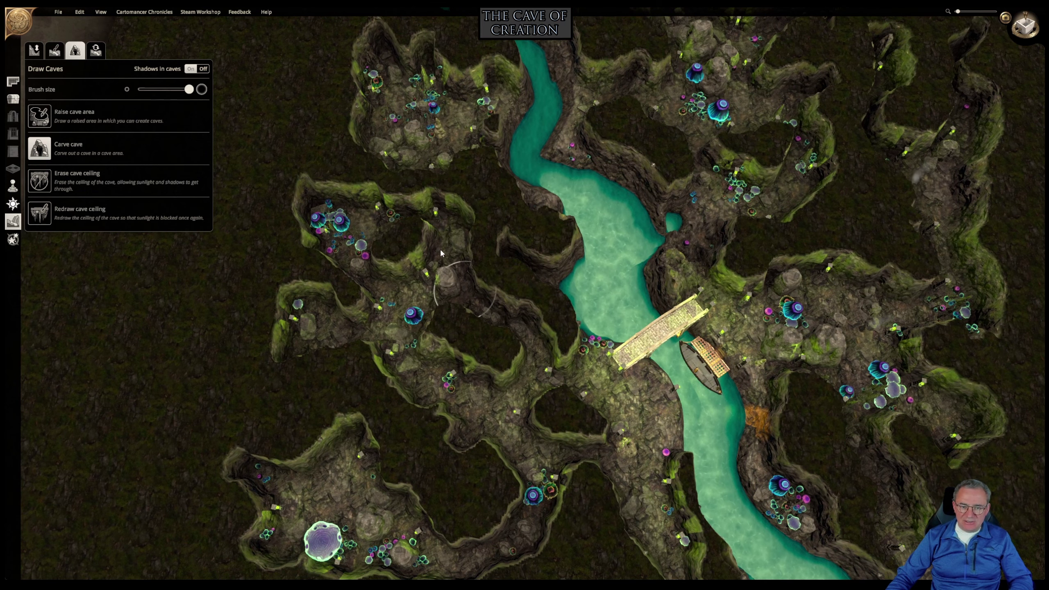
mouse_move(443, 245)
middle_mouse_down()
mouse_move(442, 224)
mouse_move(452, 230)
middle_mouse_up()
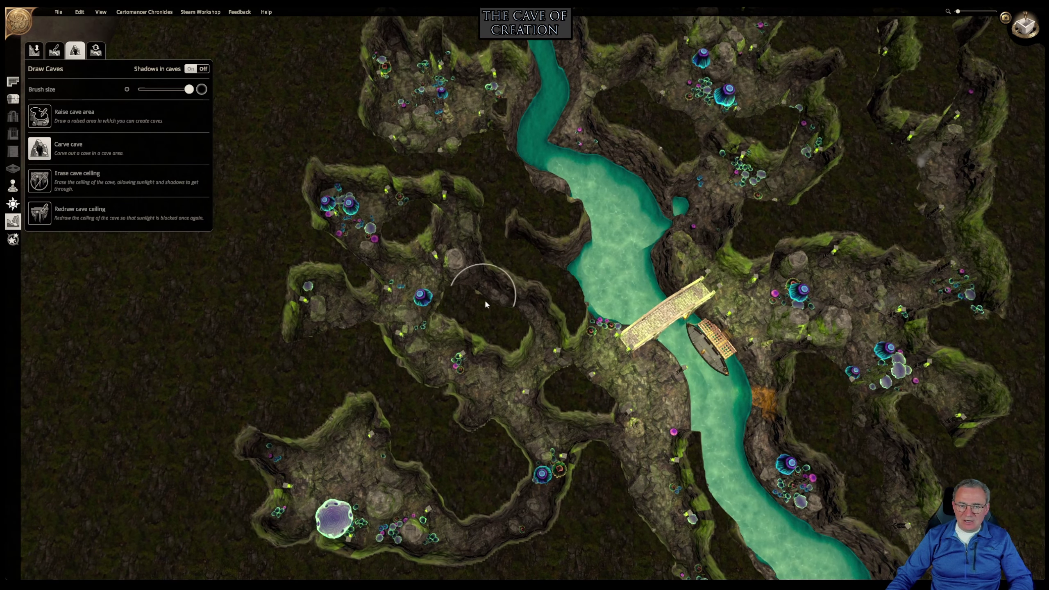
mouse_move(485, 305)
left_mouse_down()
mouse_move(492, 228)
mouse_move(441, 206)
mouse_move(417, 211)
mouse_move(399, 243)
mouse_move(351, 267)
mouse_move(384, 235)
mouse_move(429, 318)
mouse_move(505, 341)
mouse_move(450, 358)
mouse_move(392, 354)
mouse_move(336, 314)
mouse_move(331, 406)
mouse_move(299, 434)
mouse_move(348, 413)
mouse_move(380, 417)
mouse_move(417, 449)
mouse_move(437, 444)
mouse_move(470, 409)
mouse_move(376, 351)
mouse_move(356, 301)
mouse_move(318, 385)
mouse_move(264, 413)
mouse_move(252, 487)
mouse_move(254, 358)
mouse_move(280, 304)
mouse_move(284, 209)
mouse_move(318, 169)
mouse_move(372, 192)
mouse_move(305, 224)
mouse_move(256, 283)
mouse_move(173, 434)
mouse_move(268, 537)
mouse_move(232, 438)
mouse_move(364, 548)
mouse_move(503, 548)
mouse_move(536, 529)
left_mouse_up()
middle_click_drag(372, 423, 465, 338)
scroll(466, 338, "down", 5)
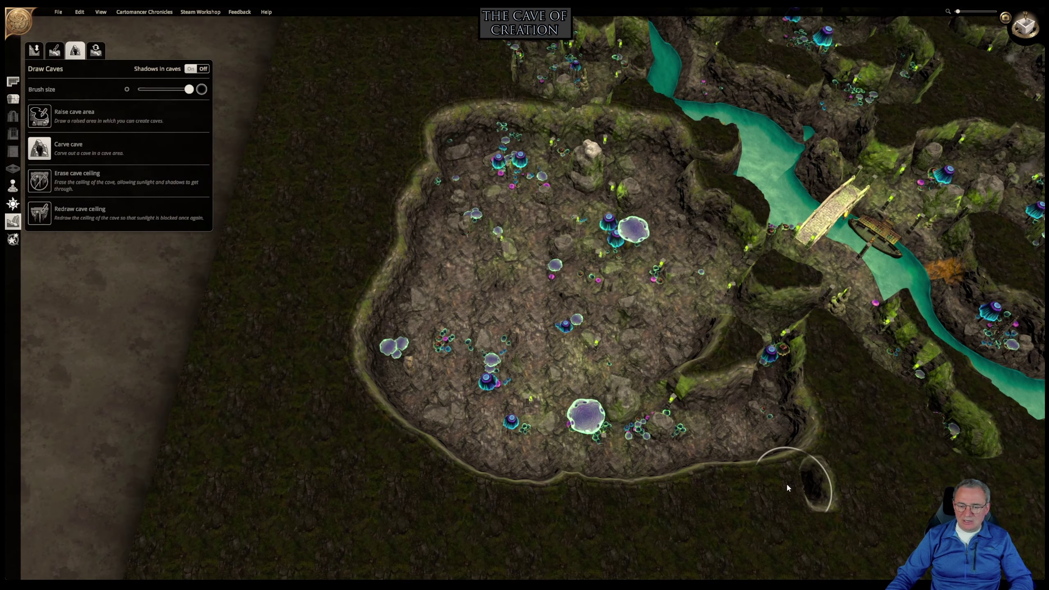
Extend the new cavern over the small isolated pocket, round out its edges and carve away the wall spur inside it.
mouse_move(786, 487)
left_mouse_down()
mouse_move(610, 497)
mouse_move(531, 484)
mouse_move(456, 430)
mouse_move(413, 360)
mouse_move(403, 239)
mouse_move(417, 178)
mouse_move(456, 165)
left_mouse_up()
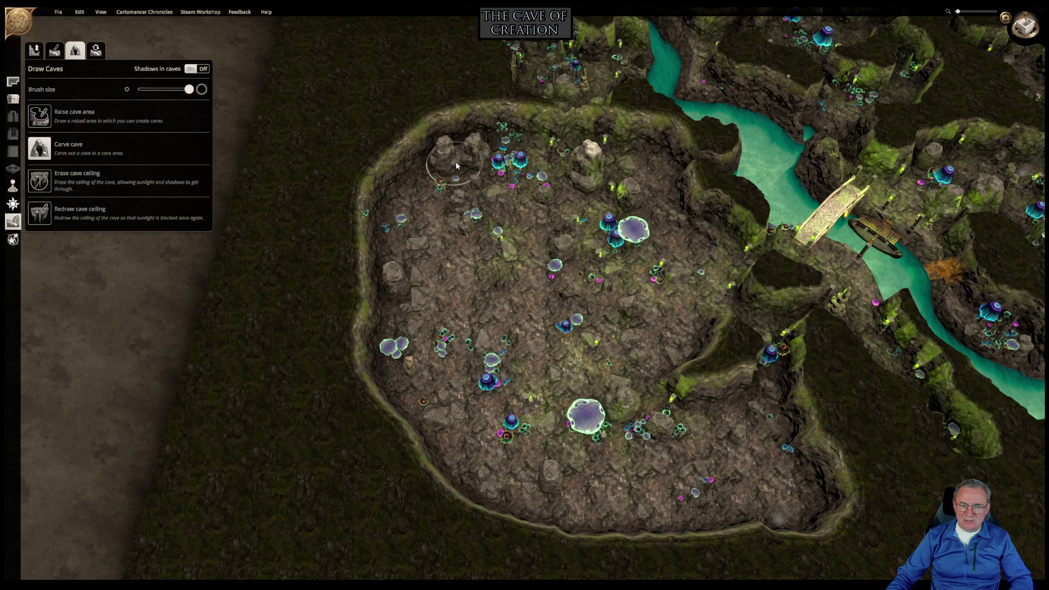
mouse_move(603, 394)
middle_mouse_down()
mouse_move(572, 345)
mouse_move(601, 372)
middle_mouse_up()
mouse_move(722, 397)
left_mouse_down()
mouse_move(740, 354)
mouse_move(661, 383)
left_mouse_up()
mouse_move(661, 386)
middle_mouse_down()
mouse_move(665, 474)
mouse_move(679, 475)
mouse_move(688, 534)
middle_mouse_up()
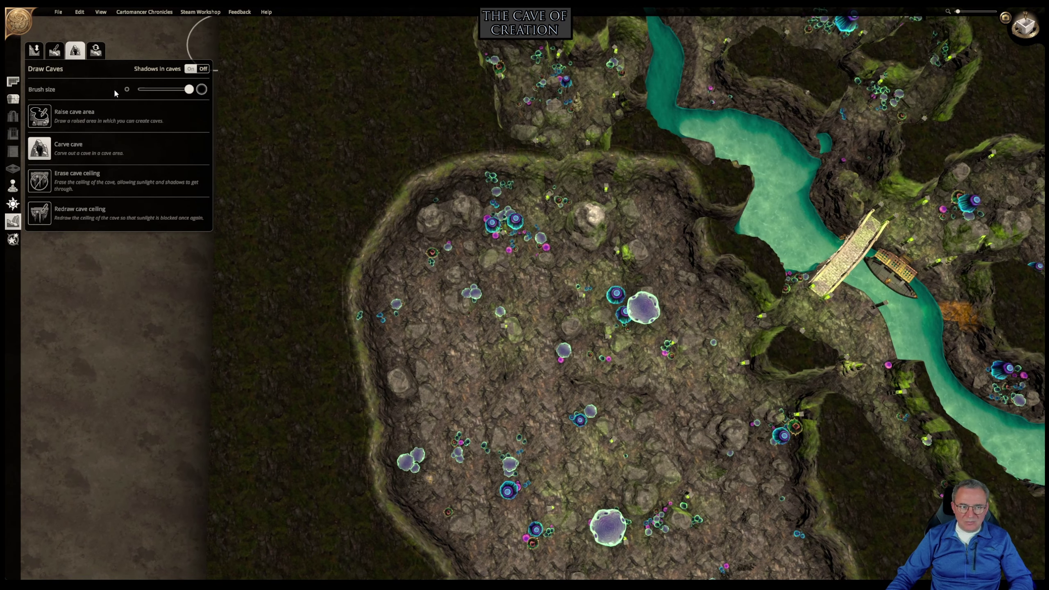
middle_click_drag(831, 381, 484, 356)
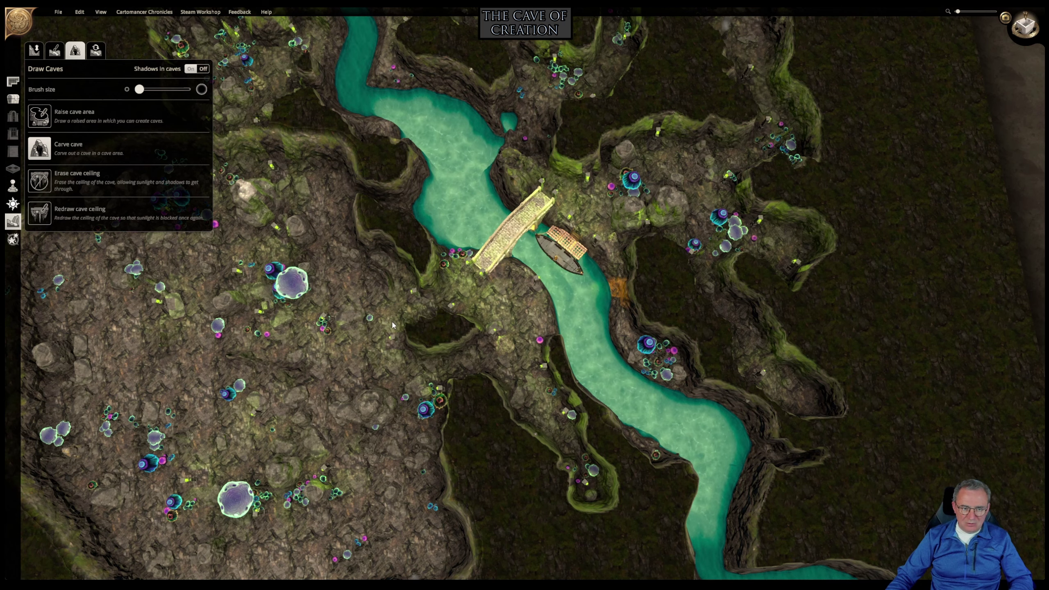
right_click_drag(392, 322, 589, 316)
middle_click_drag(589, 316, 682, 239)
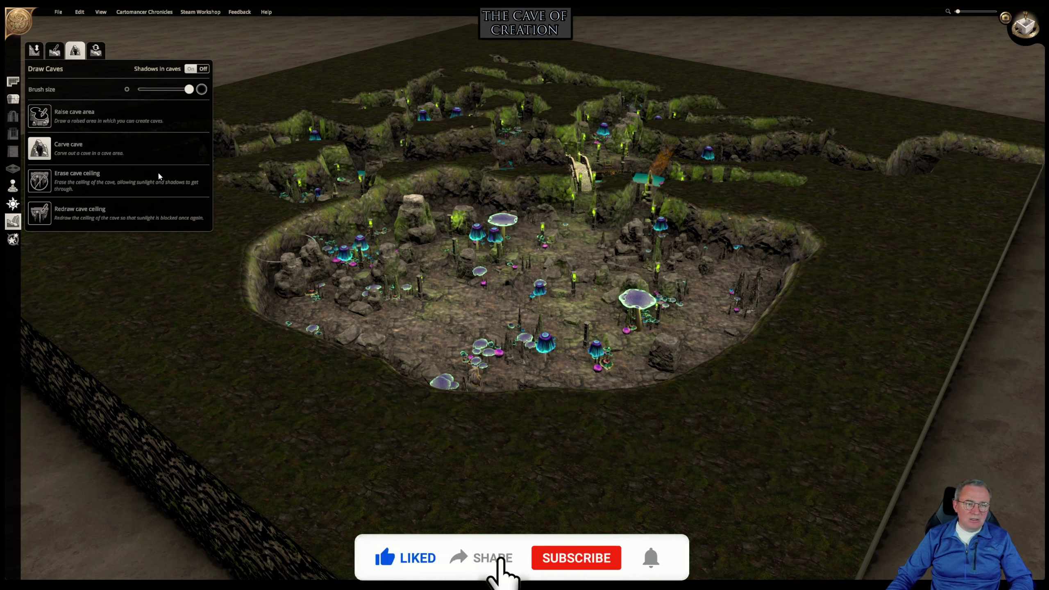
Erase the rocks, mushrooms and plants from the large cavern's floor with the object eraser at maximum brush size.
left_click(13, 99)
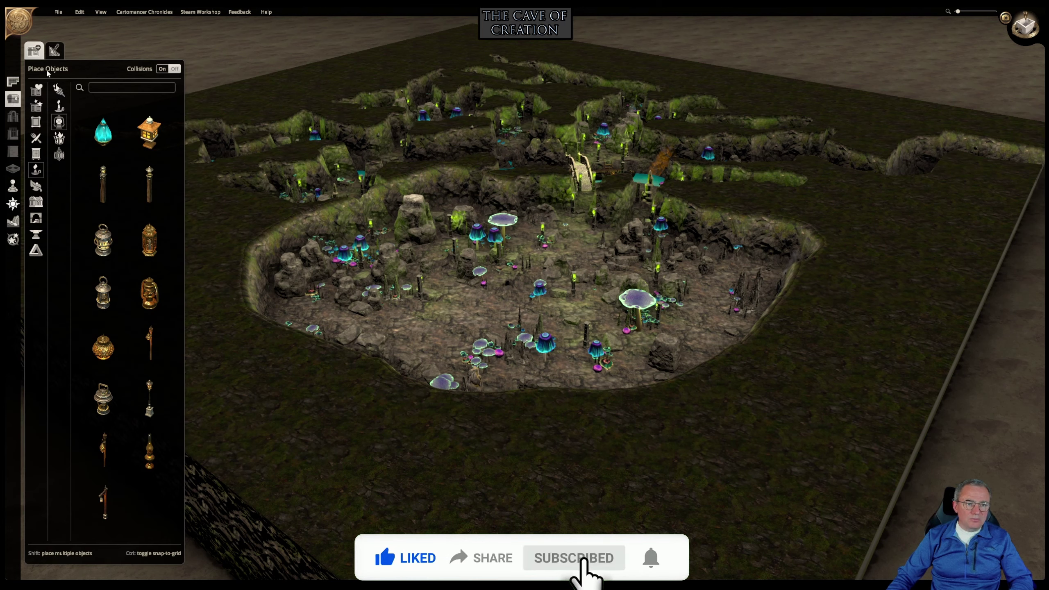
left_click(59, 53)
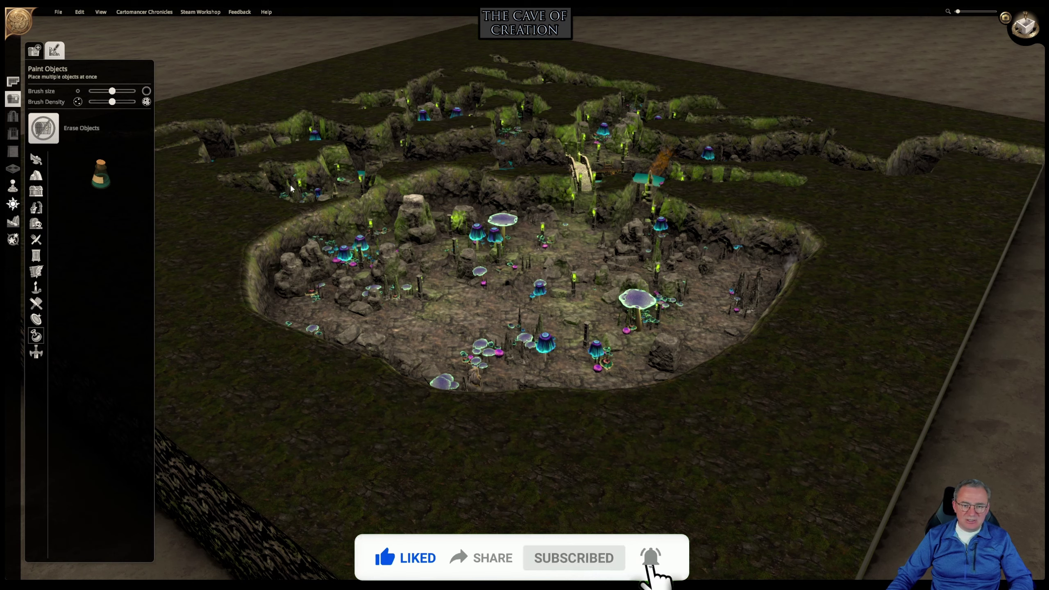
middle_click_drag(433, 247, 544, 349)
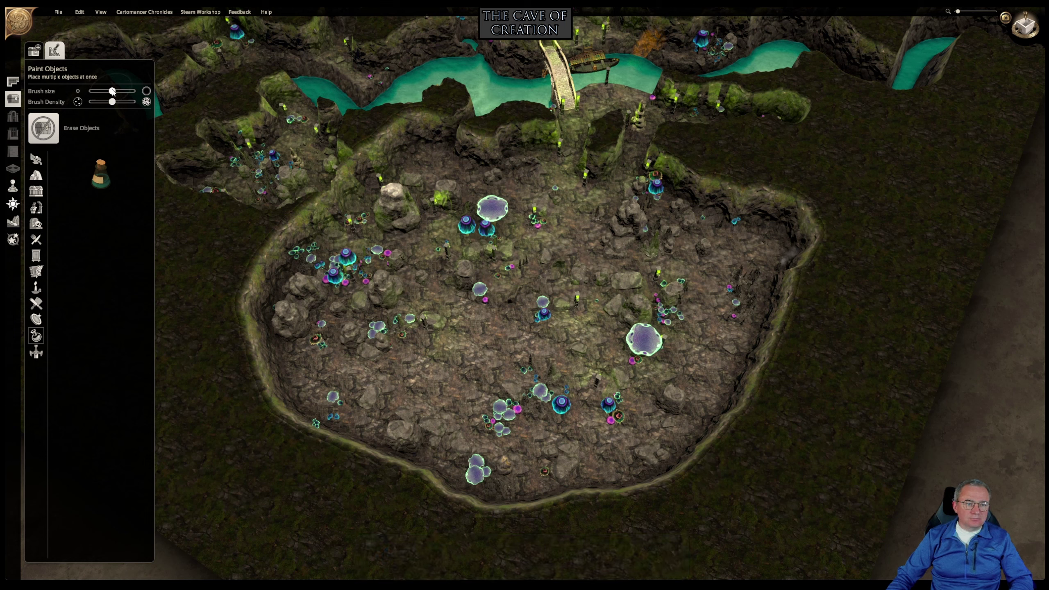
left_click_drag(113, 91, 136, 91)
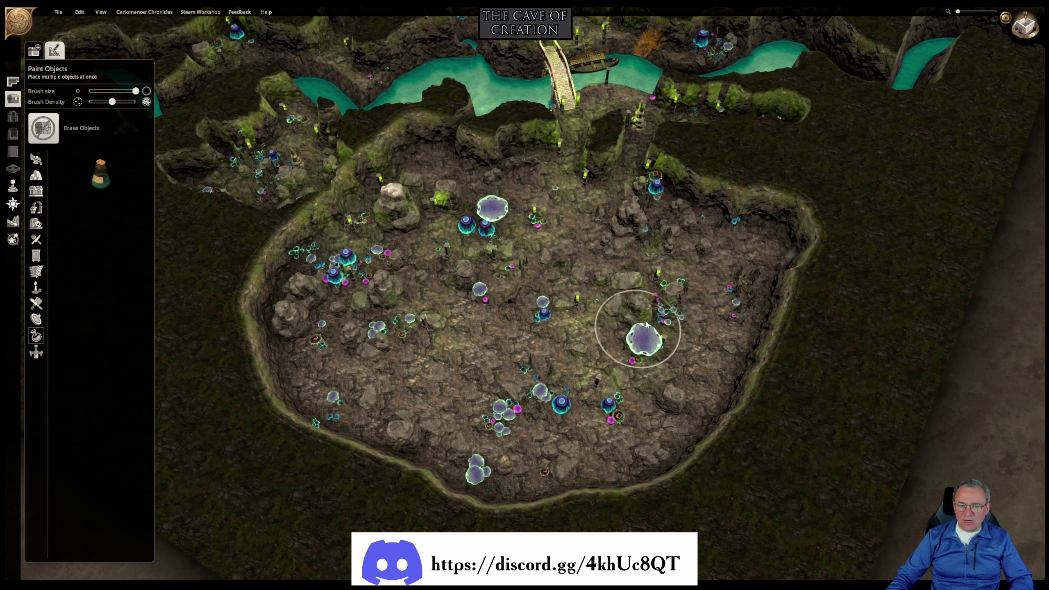
mouse_move(646, 322)
left_mouse_down()
mouse_move(664, 344)
mouse_move(731, 259)
mouse_move(627, 207)
mouse_move(511, 227)
mouse_move(428, 213)
mouse_move(366, 227)
mouse_move(297, 296)
left_mouse_up()
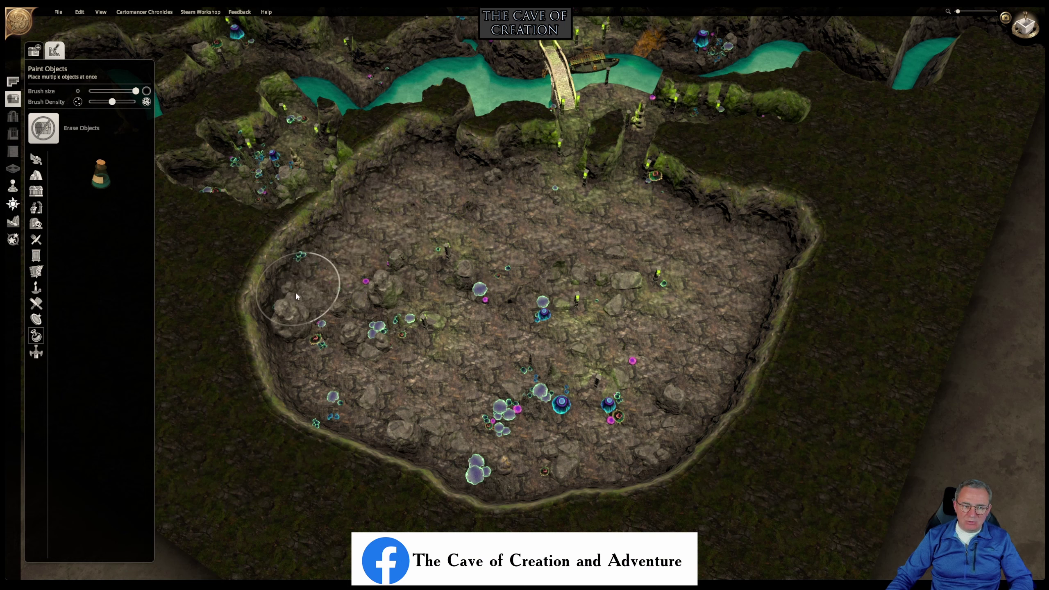
mouse_move(284, 372)
left_mouse_down()
mouse_move(417, 438)
mouse_move(504, 457)
mouse_move(622, 408)
mouse_move(534, 387)
mouse_move(513, 393)
mouse_move(599, 339)
mouse_move(666, 266)
mouse_move(433, 305)
mouse_move(330, 345)
mouse_move(382, 276)
mouse_move(462, 252)
mouse_move(456, 219)
left_mouse_up()
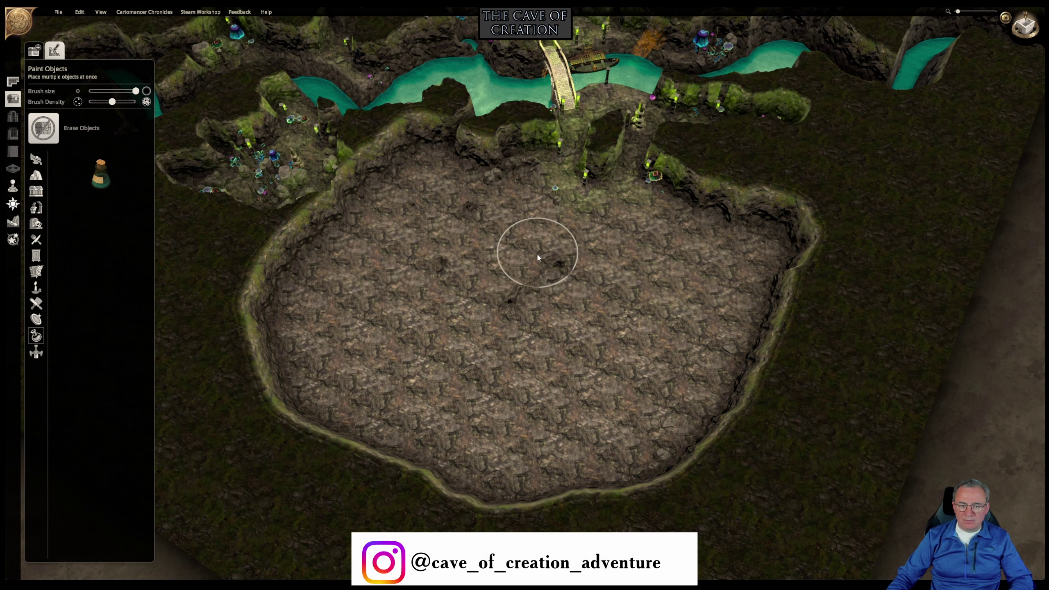
scroll(510, 307, "down", 5)
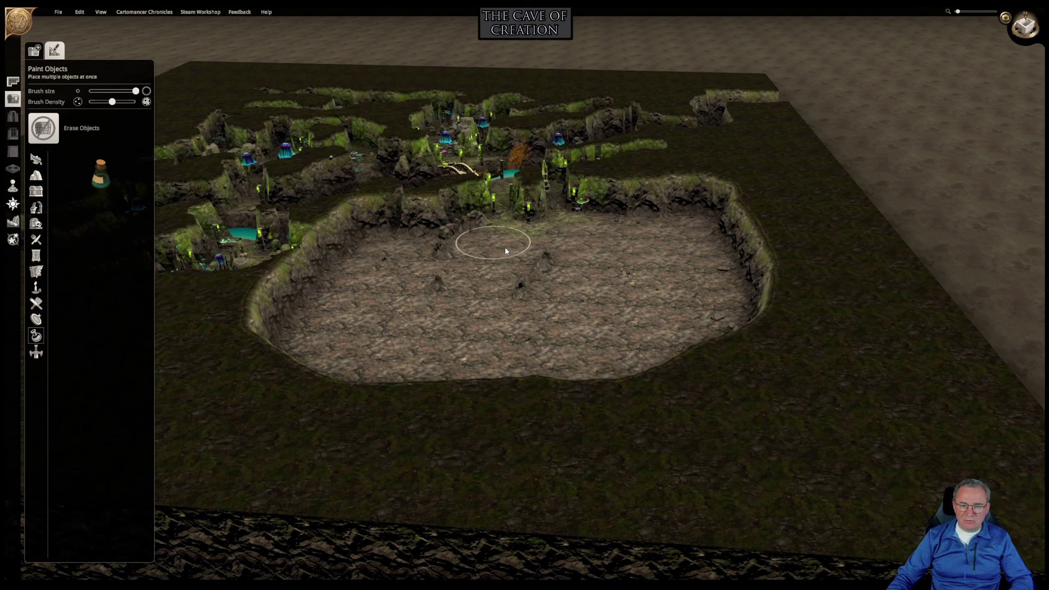
scroll(595, 264, "up", 5)
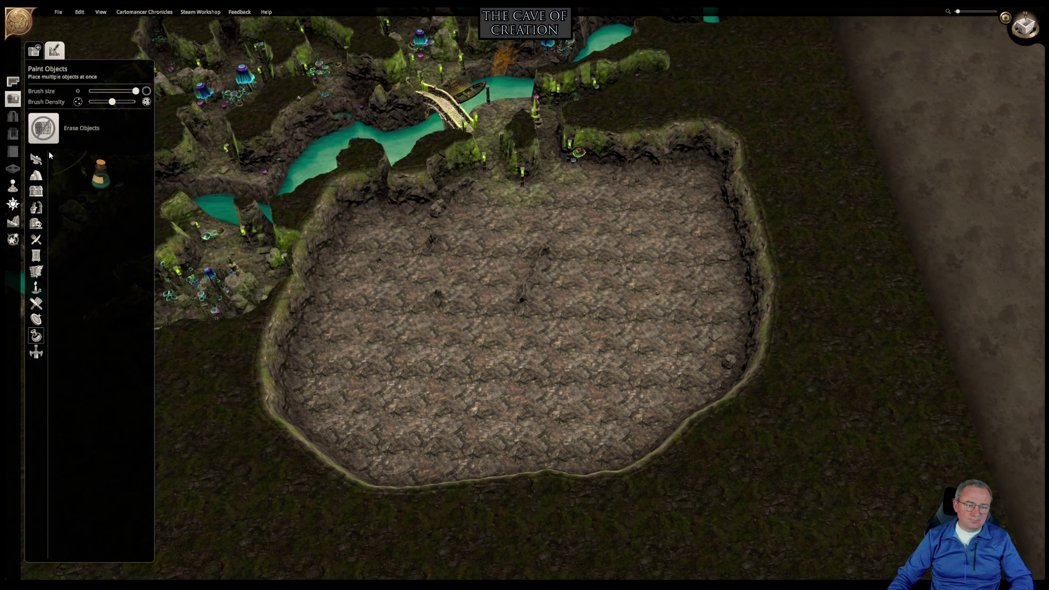
left_click(13, 224)
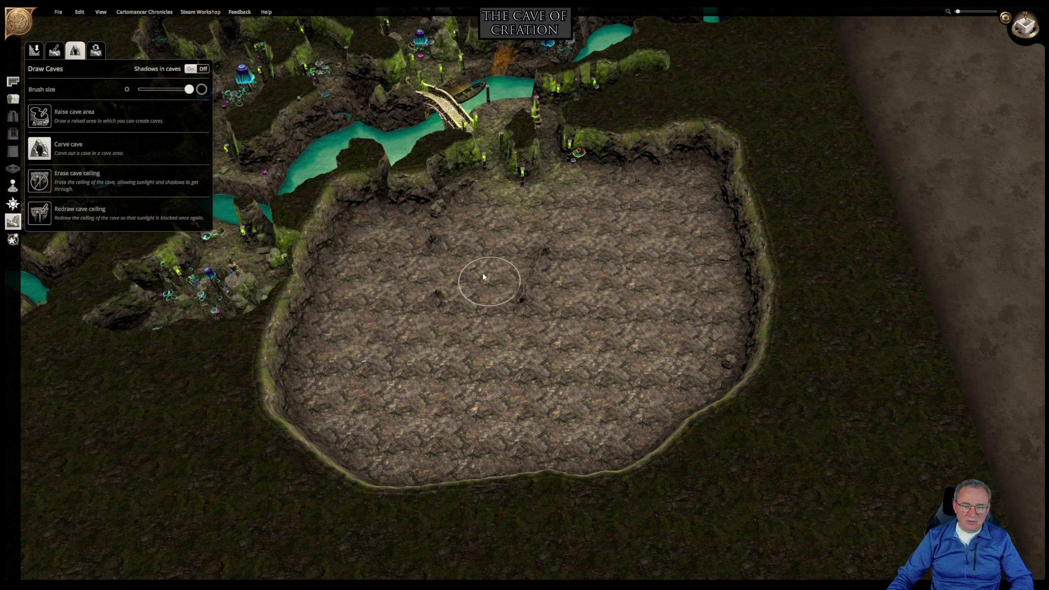
left_click(13, 99)
left_click(56, 50)
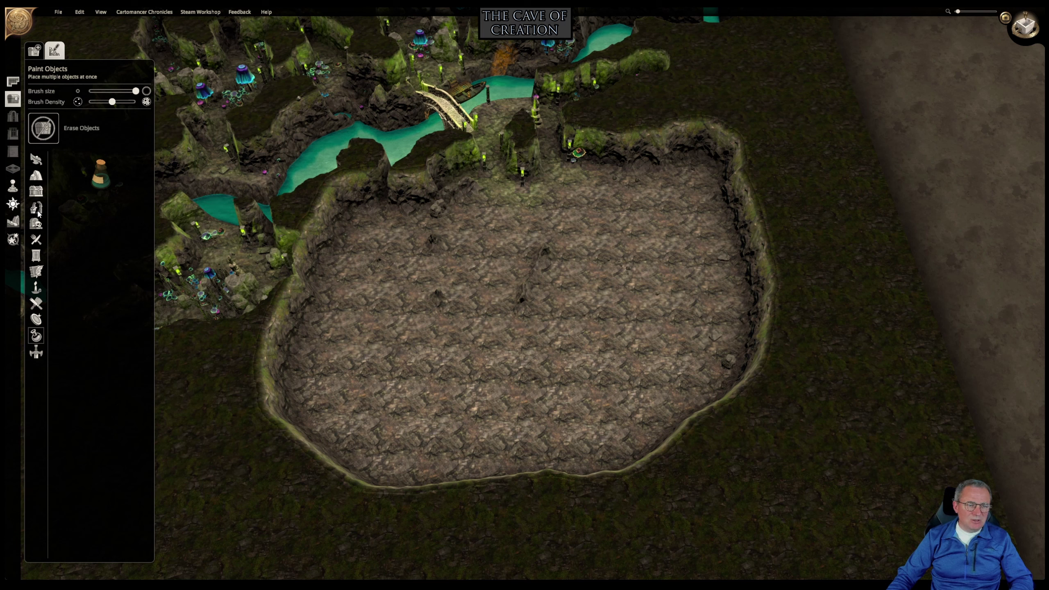
left_click(14, 223)
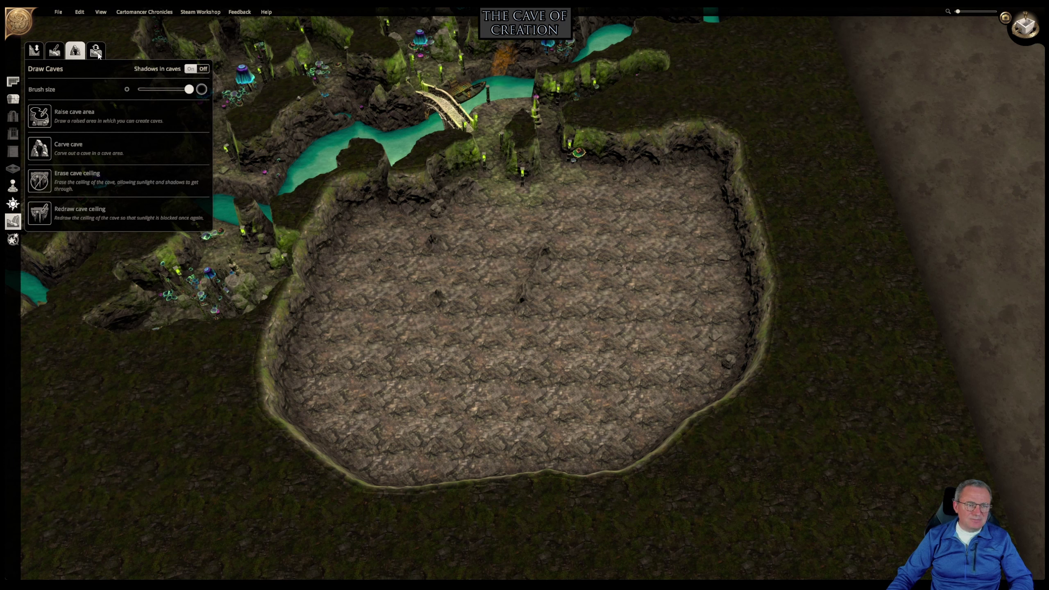
left_click(51, 57)
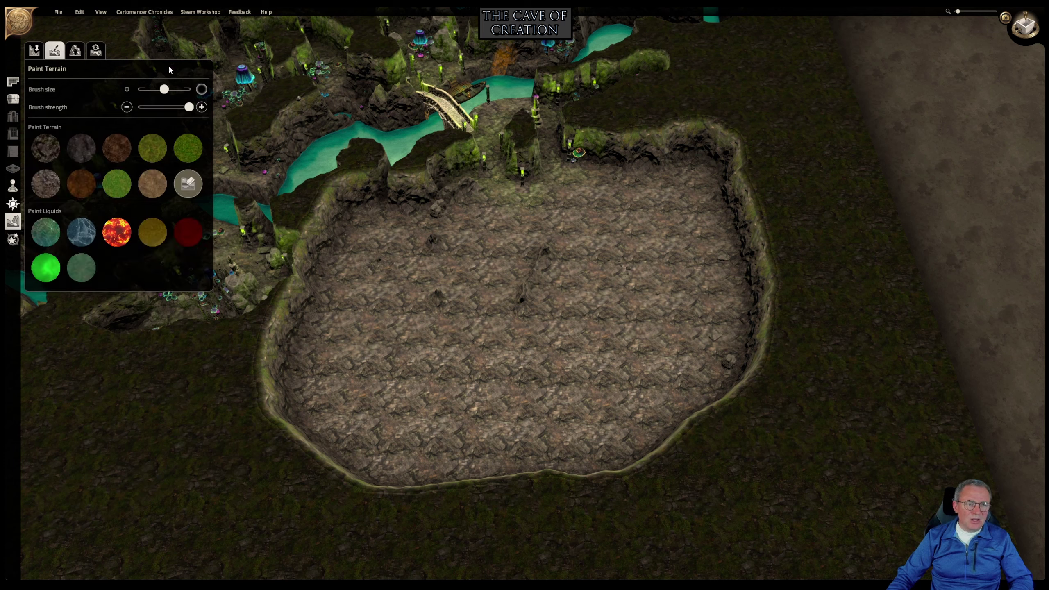
left_click(75, 51)
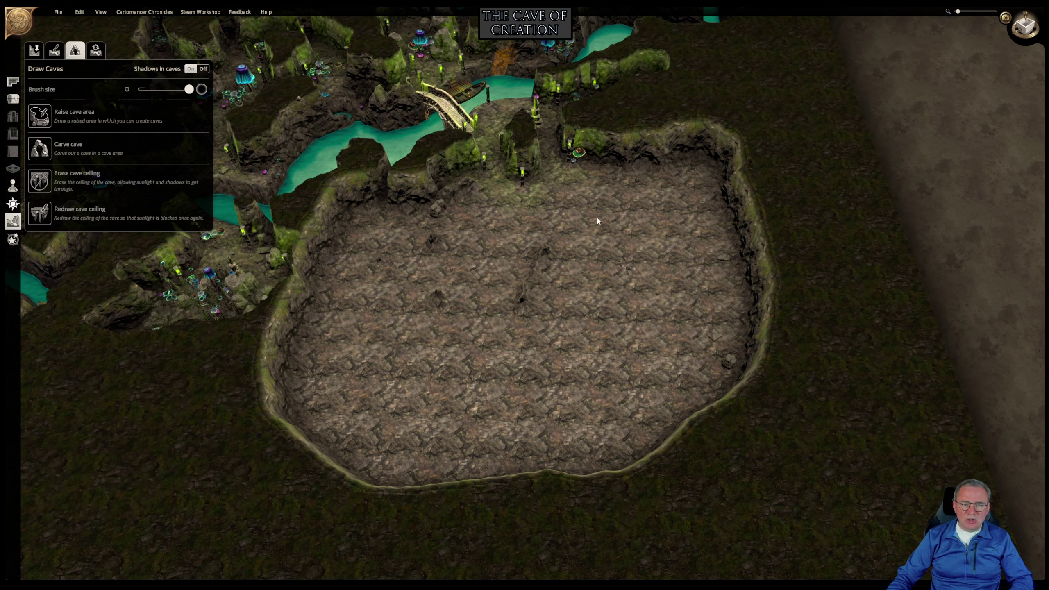
Carve over parts of the cleared cavern floor again to generate new rocks and mushrooms there.
scroll(584, 284, "up", 2)
middle_click_drag(583, 285, 566, 242)
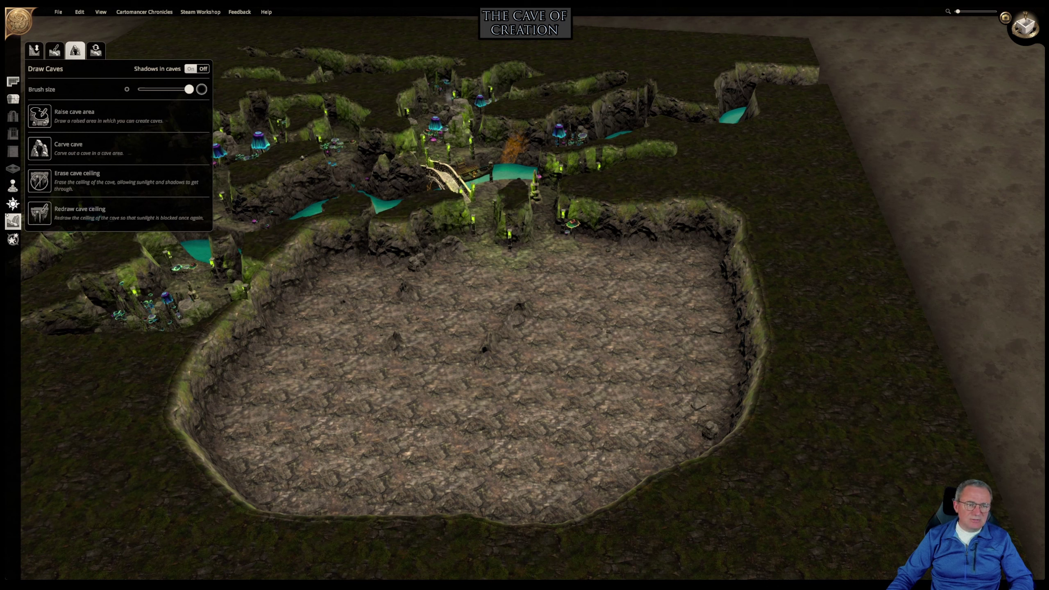
left_click(39, 148)
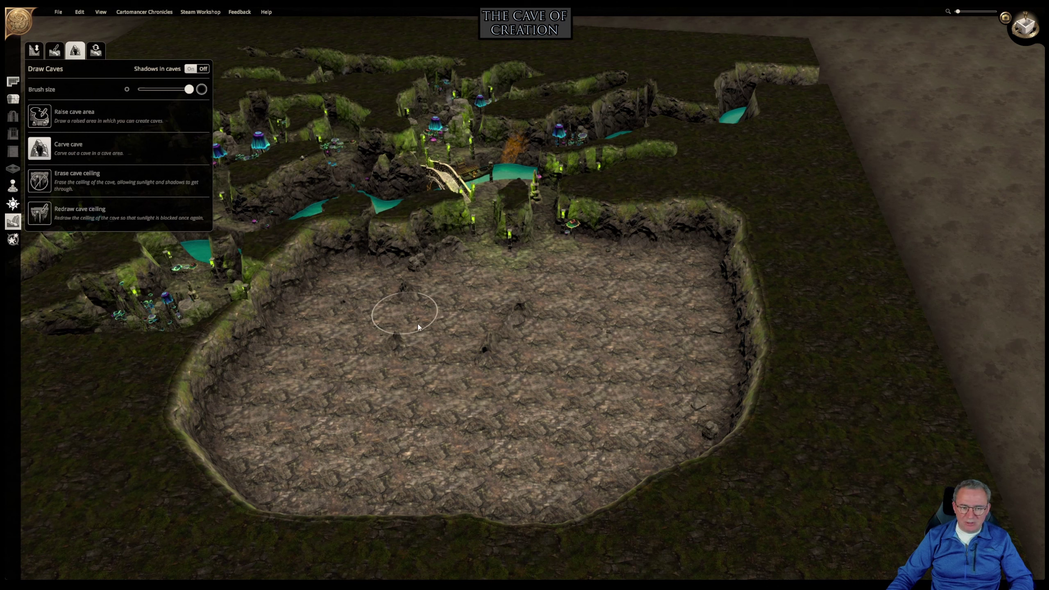
mouse_move(410, 342)
left_mouse_down()
mouse_move(384, 347)
mouse_move(512, 363)
mouse_move(497, 337)
mouse_move(524, 305)
mouse_move(403, 300)
mouse_move(454, 265)
mouse_move(369, 318)
mouse_move(372, 351)
left_mouse_up()
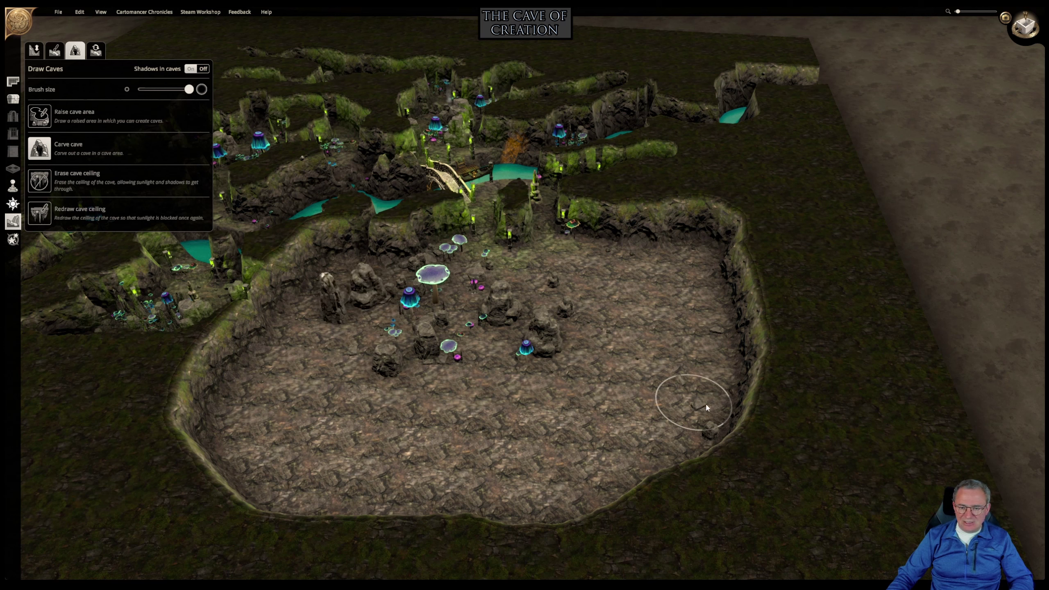
mouse_move(693, 412)
left_mouse_down()
mouse_move(688, 372)
mouse_move(675, 357)
left_mouse_up()
mouse_move(521, 245)
left_mouse_down()
mouse_move(588, 277)
mouse_move(629, 274)
left_mouse_up()
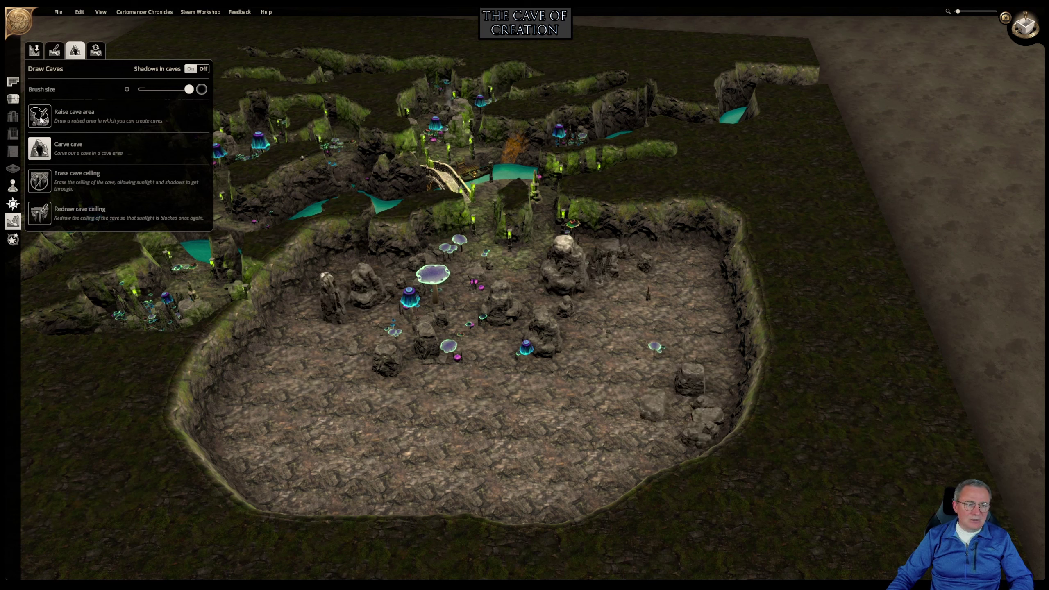
Erase the regenerated rocks and mushrooms and the leftover small stalagmites from the cavern floor.
left_click(12, 99)
left_click(60, 53)
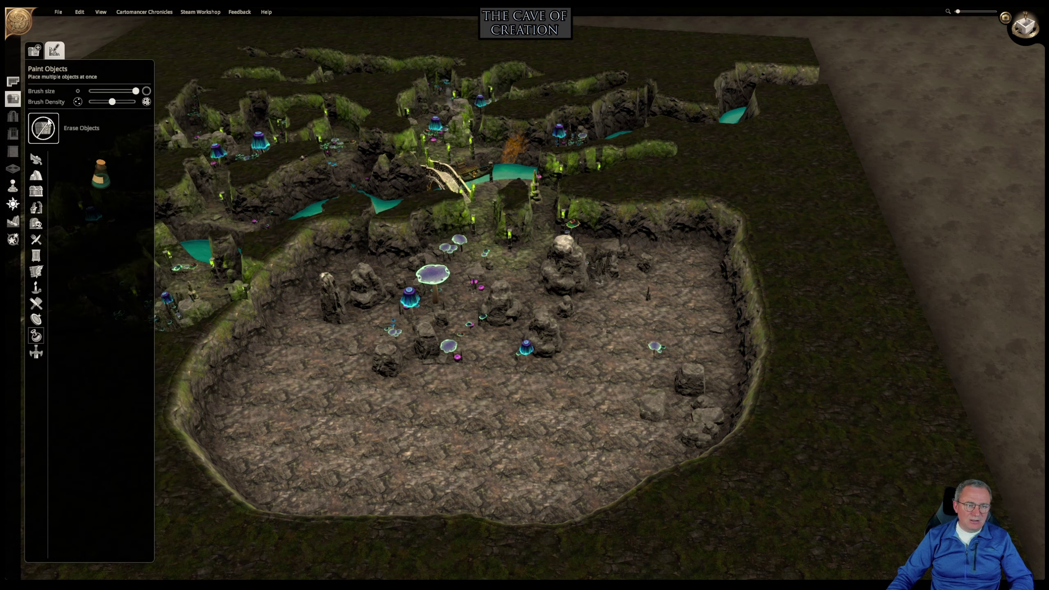
mouse_move(698, 406)
left_mouse_down()
mouse_move(615, 262)
mouse_move(435, 269)
mouse_move(321, 306)
mouse_move(413, 349)
mouse_move(409, 308)
mouse_move(526, 341)
mouse_move(581, 304)
left_mouse_up()
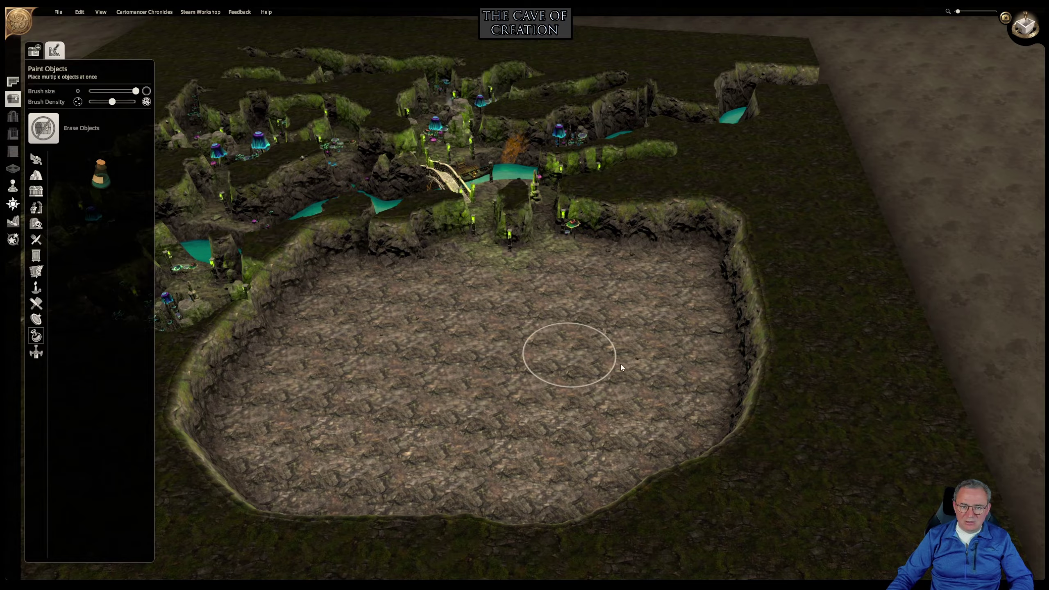
Examine the emptied cavern from several angles along with the neighbouring bridge, dock and river passages.
middle_click_drag(554, 388, 807, 331)
right_click_drag(808, 334, 292, 368)
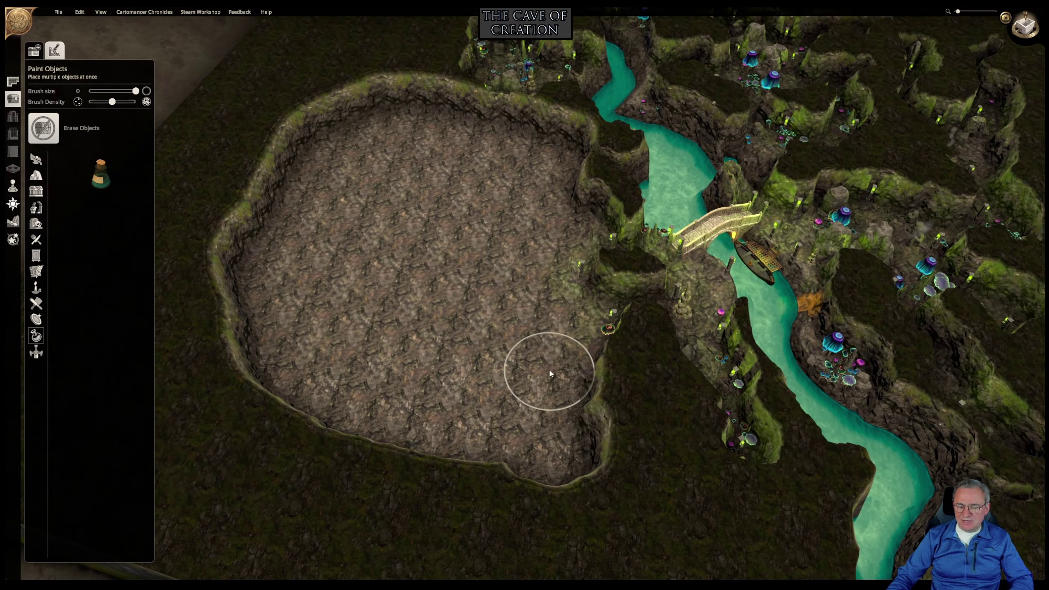
middle_click_drag(549, 370, 281, 496)
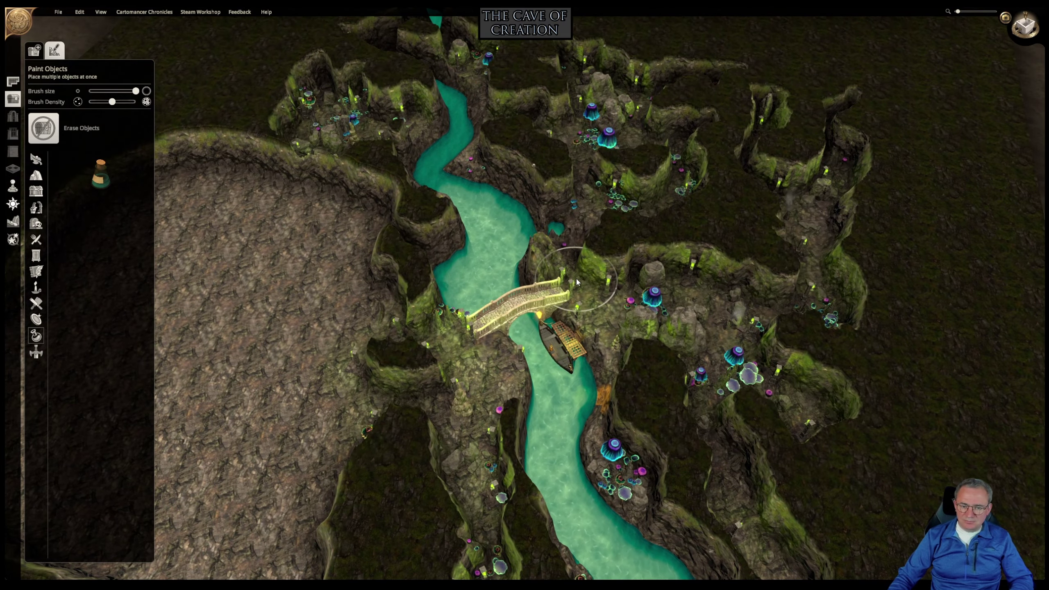
mouse_move(575, 277)
right_mouse_down()
mouse_move(547, 265)
mouse_move(531, 238)
mouse_move(523, 283)
mouse_move(536, 298)
right_mouse_up()
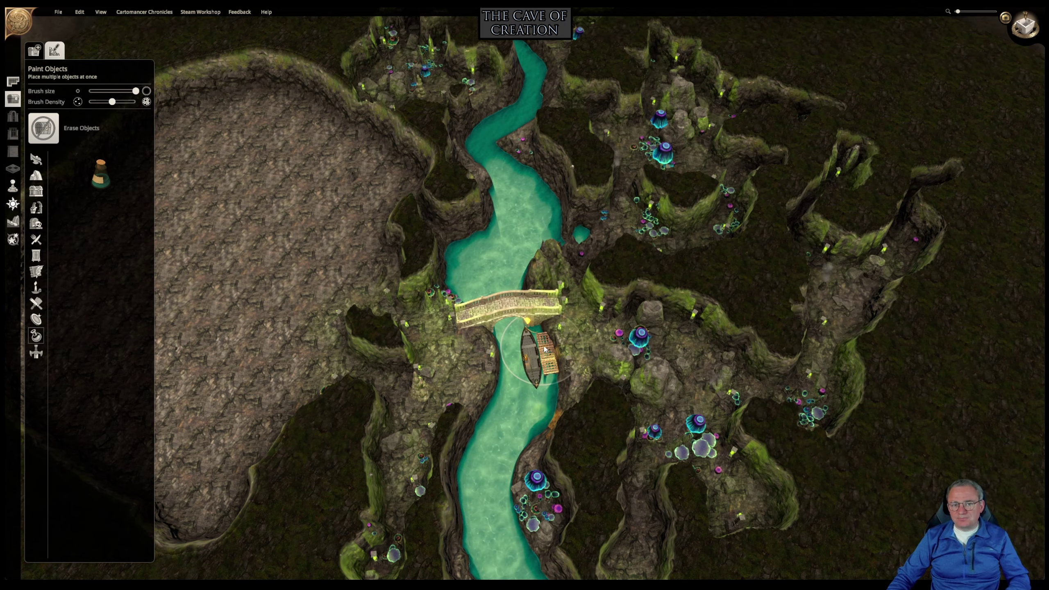
right_click_drag(541, 331, 464, 238)
middle_click_drag(475, 240, 896, 331)
mouse_move(570, 370)
right_mouse_down()
mouse_move(556, 394)
mouse_move(666, 439)
mouse_move(459, 300)
mouse_move(452, 403)
mouse_move(461, 417)
mouse_move(593, 435)
mouse_move(615, 411)
right_mouse_up()
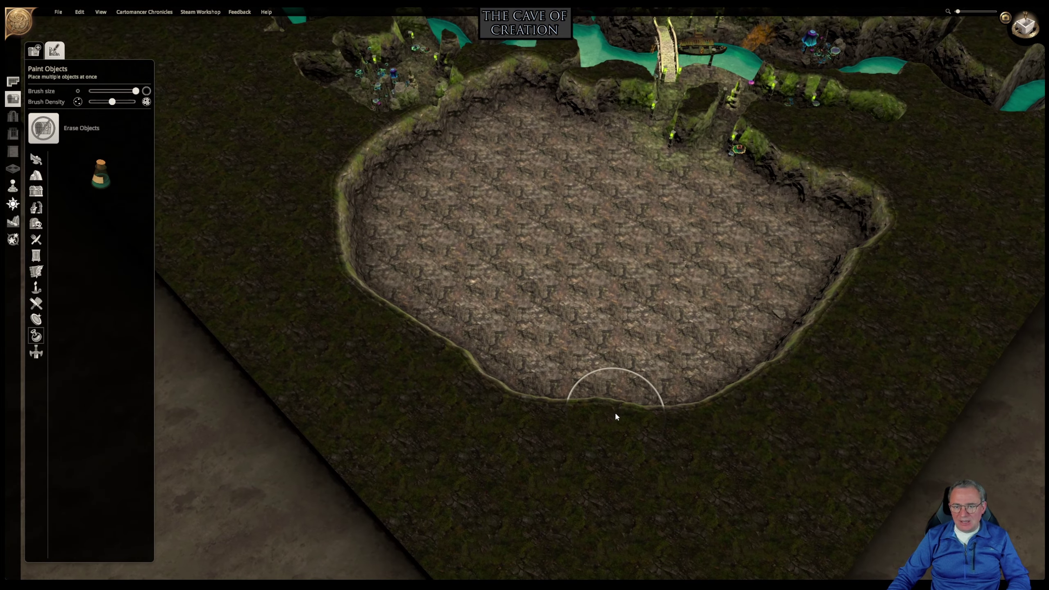
right_click_drag(564, 338, 583, 341)
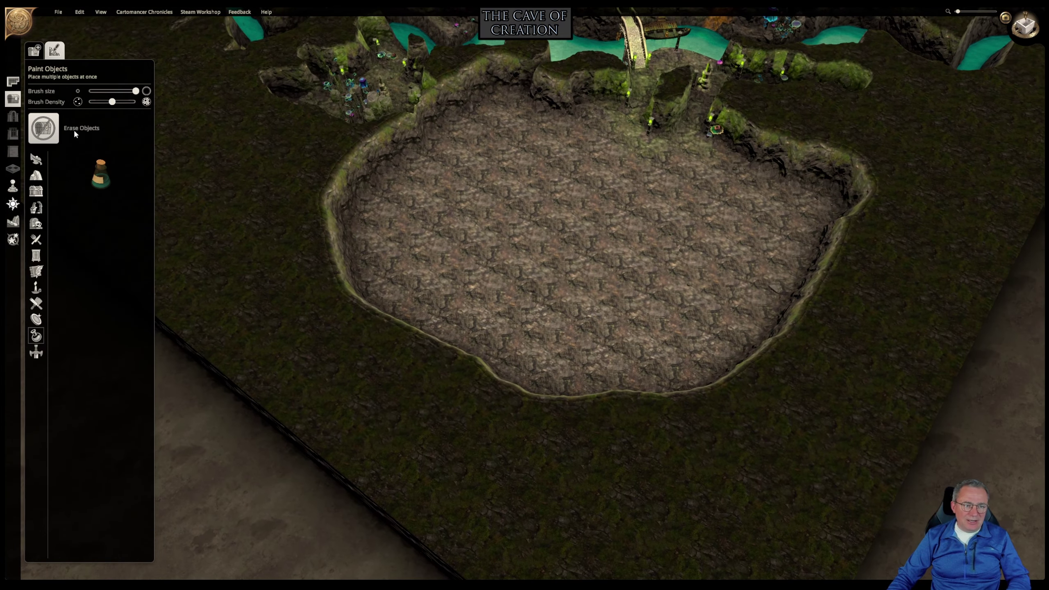
Open the room drawing tool and show the Pits room types for use in the empty cavern.
left_click(14, 83)
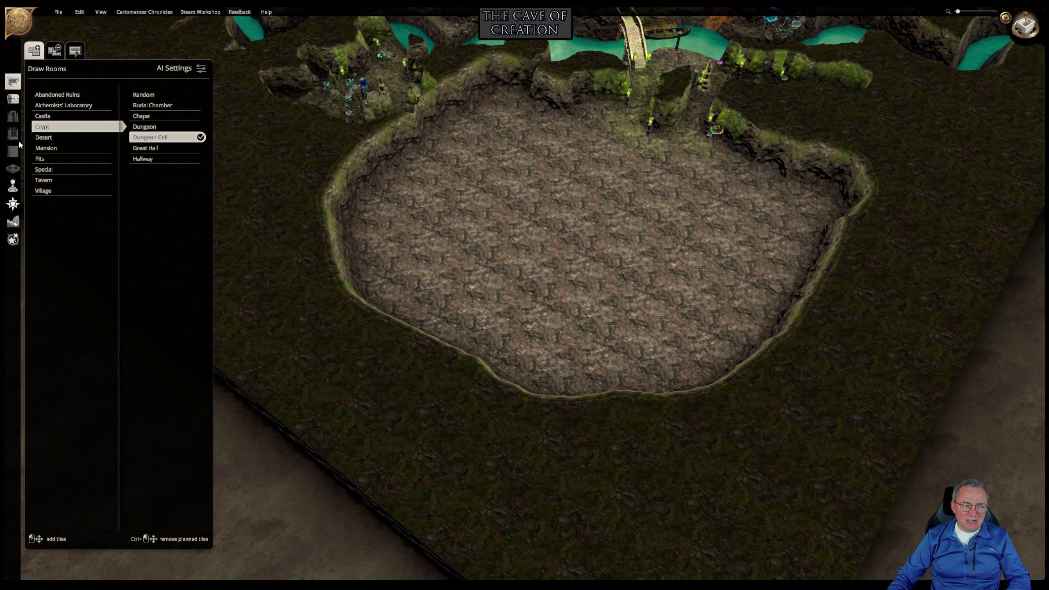
left_click(50, 158)
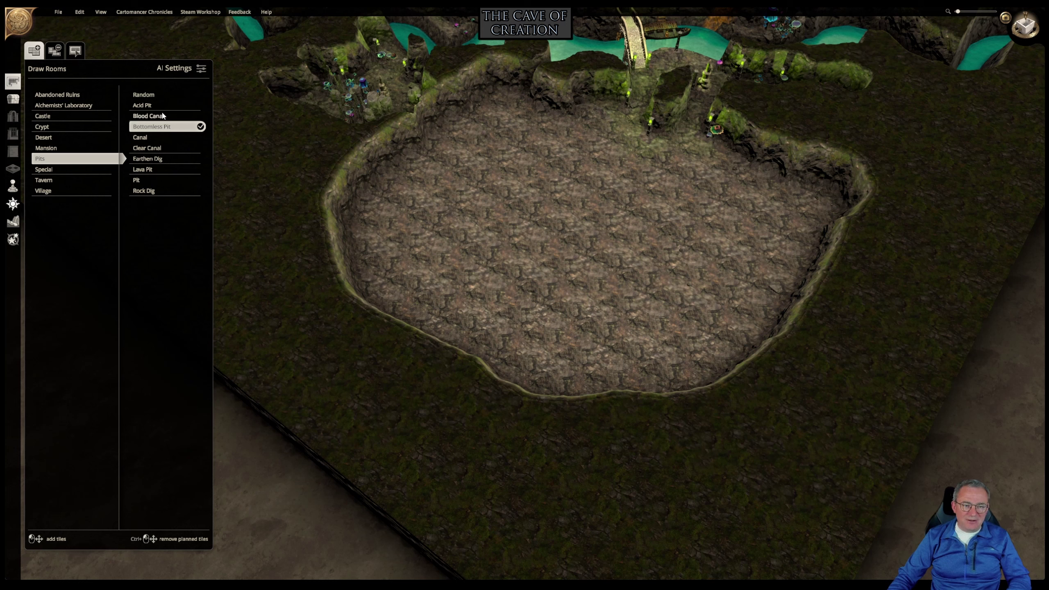
right_click_drag(519, 136, 508, 204)
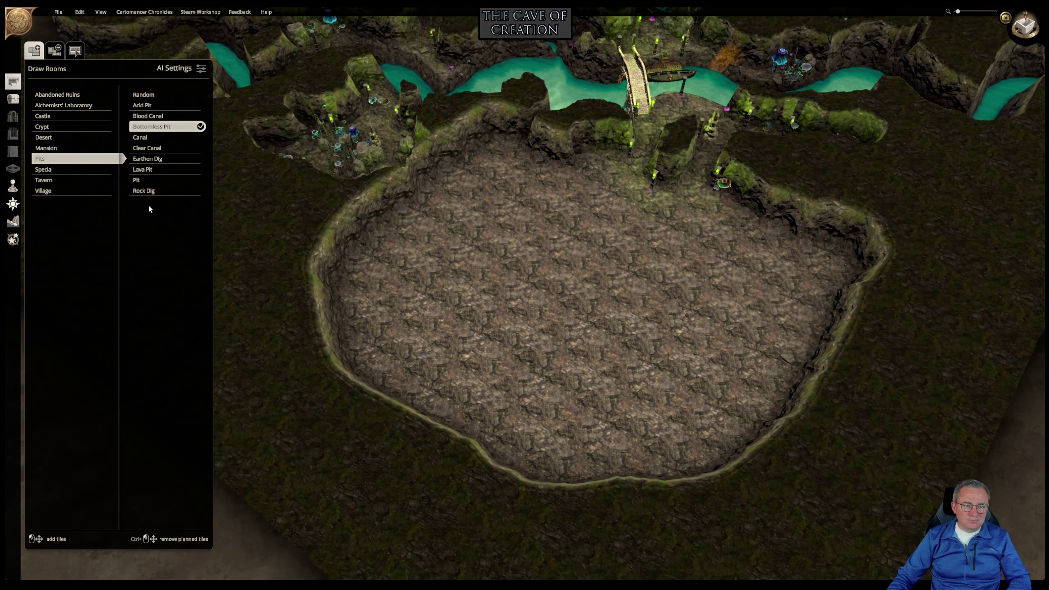
Draw a small square Rock Dig room from the Pits theme on the rocky floor of the large cave.
left_click(146, 190)
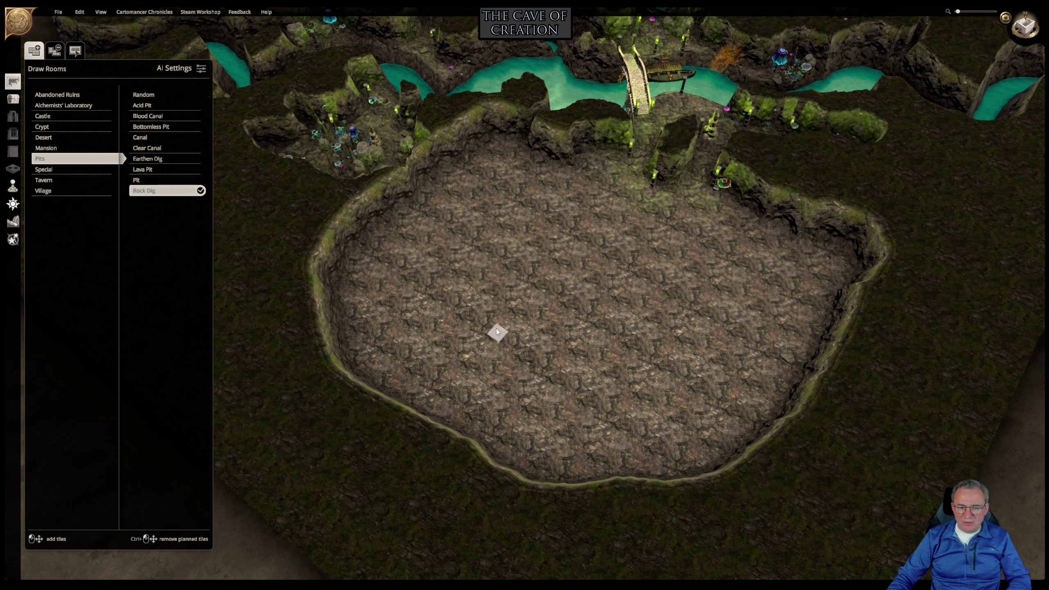
left_click(539, 327)
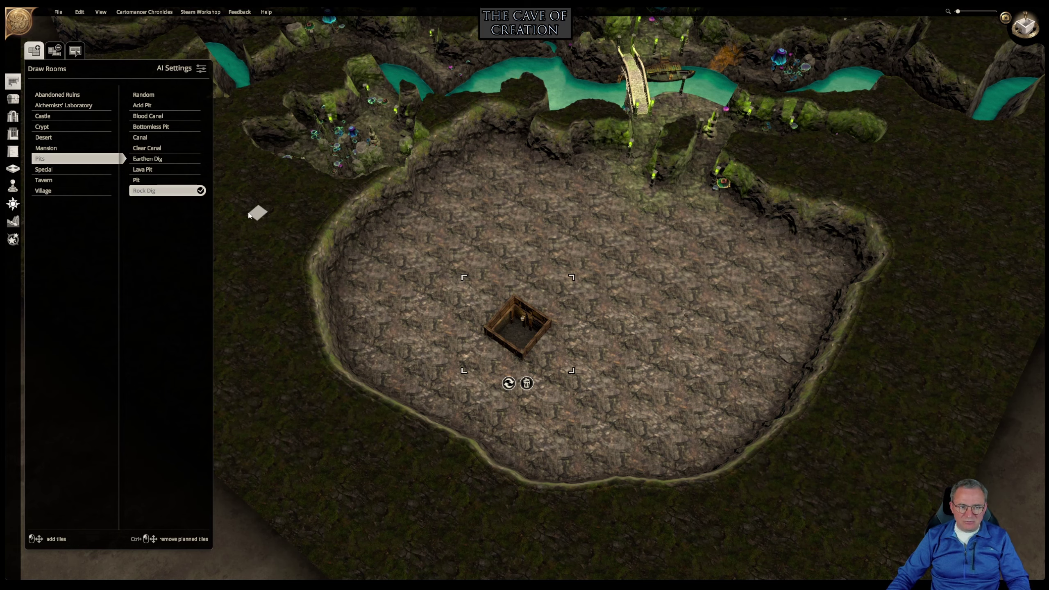
scroll(490, 389, "up", 3)
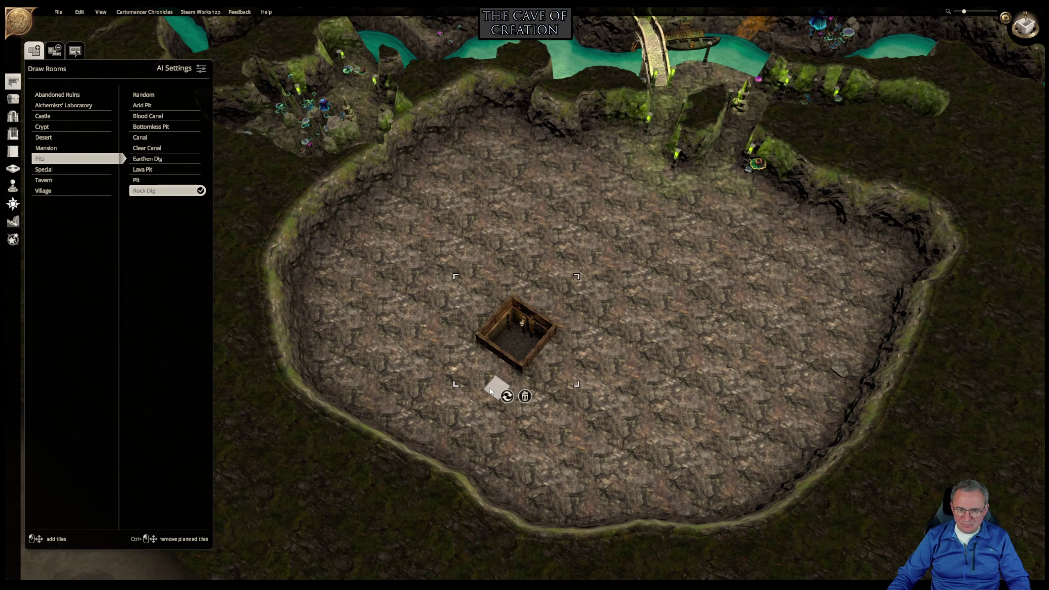
scroll(490, 389, "up", 5)
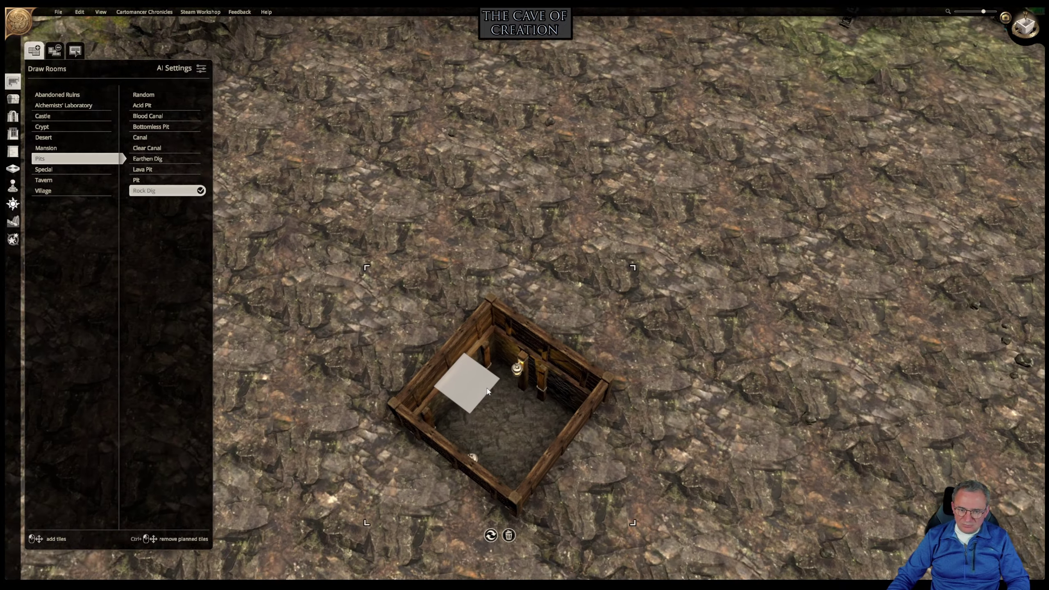
middle_click_drag(487, 389, 758, 380)
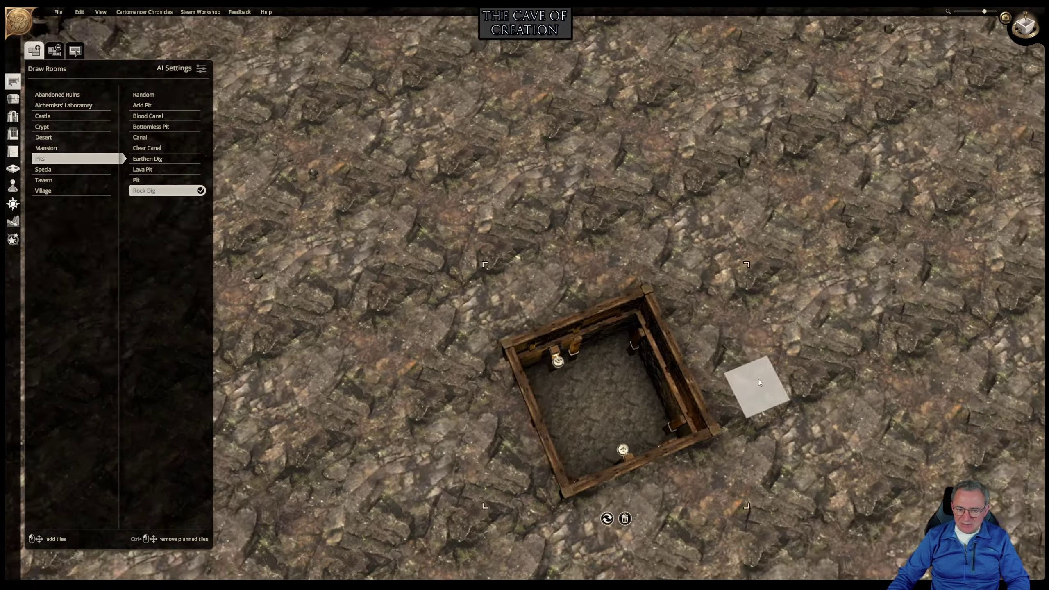
right_click_drag(760, 383, 533, 320)
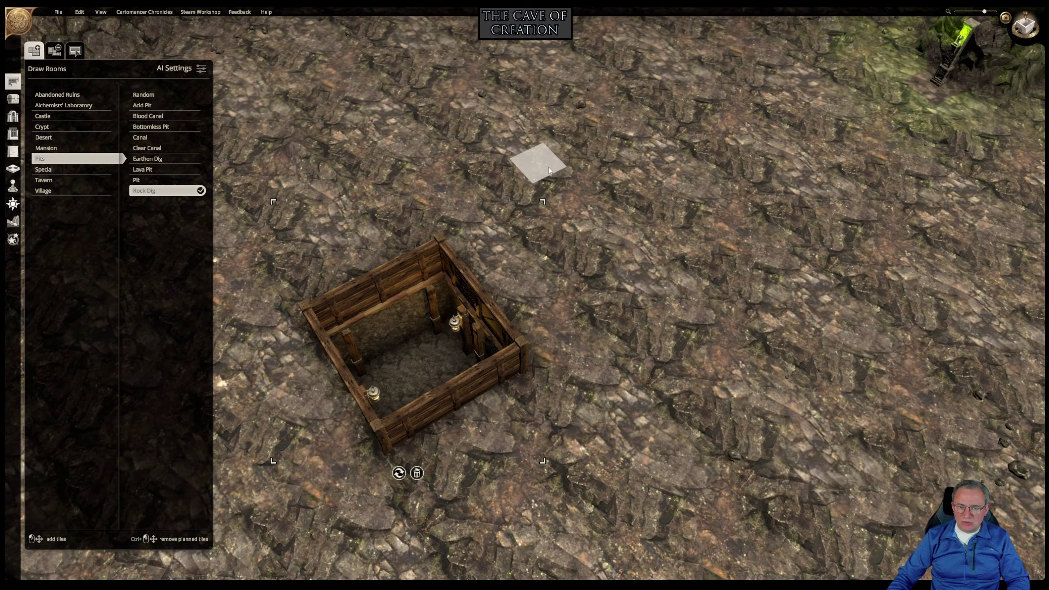
right_click_drag(532, 369, 594, 337)
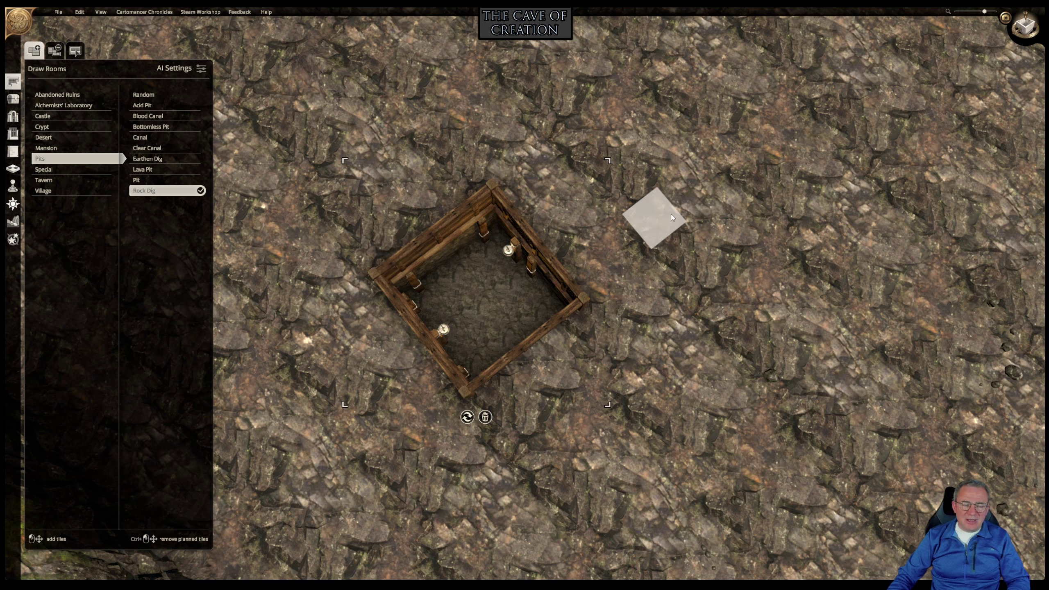
Set the Rock Dig room to show its ceiling in Cinematic Mode and review the available room themes.
left_click(197, 72)
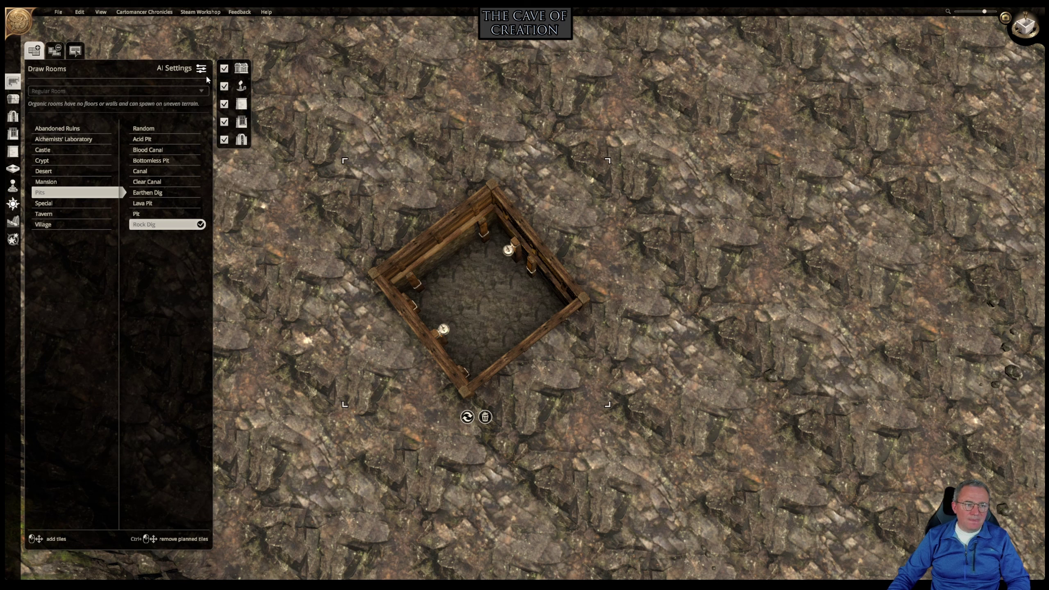
left_click(75, 51)
left_click(50, 107)
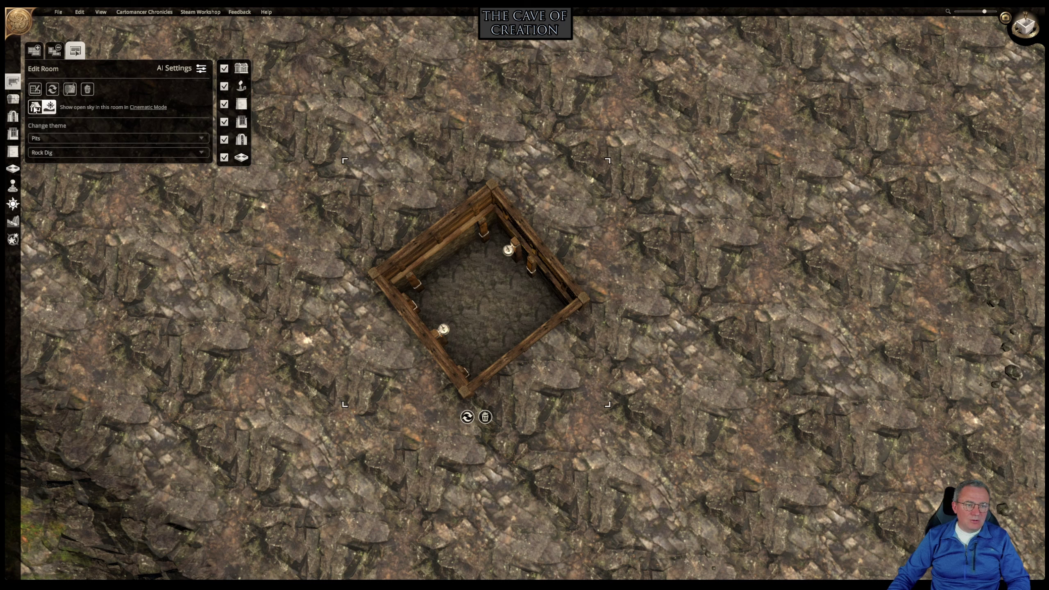
left_click(35, 107)
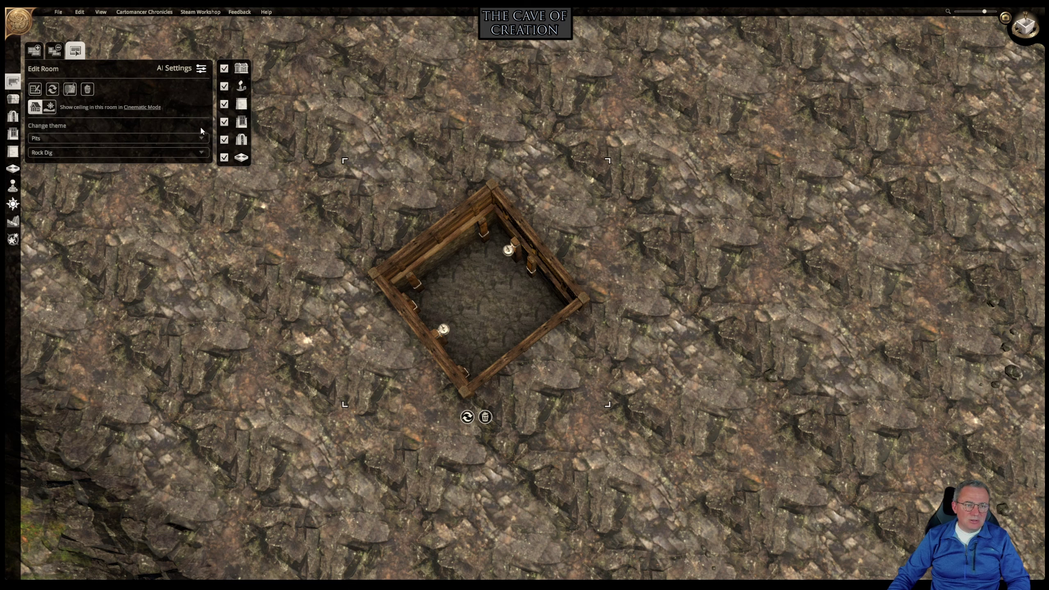
left_click(199, 139)
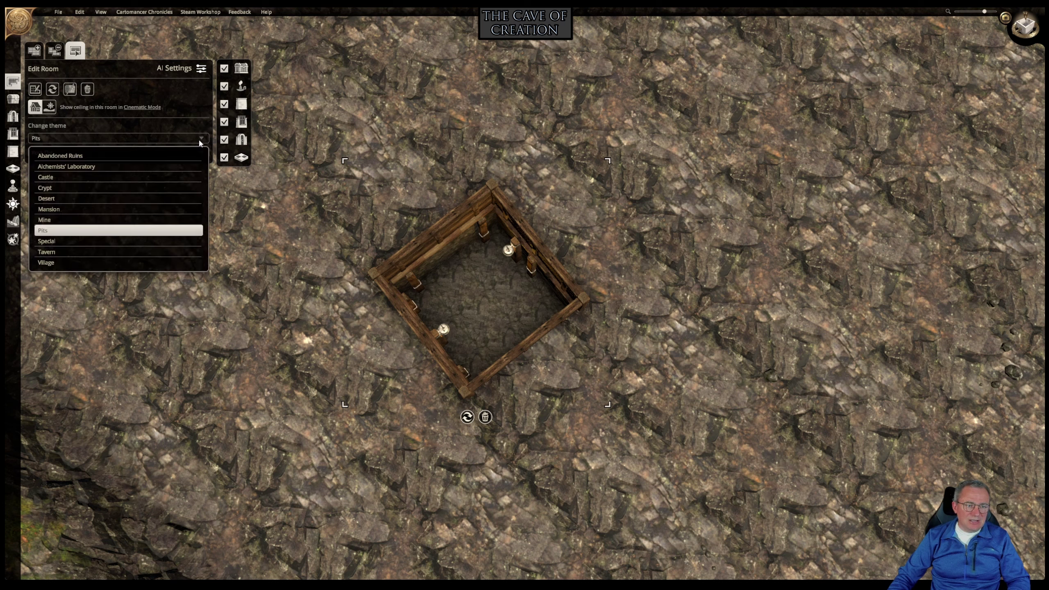
left_click(199, 140)
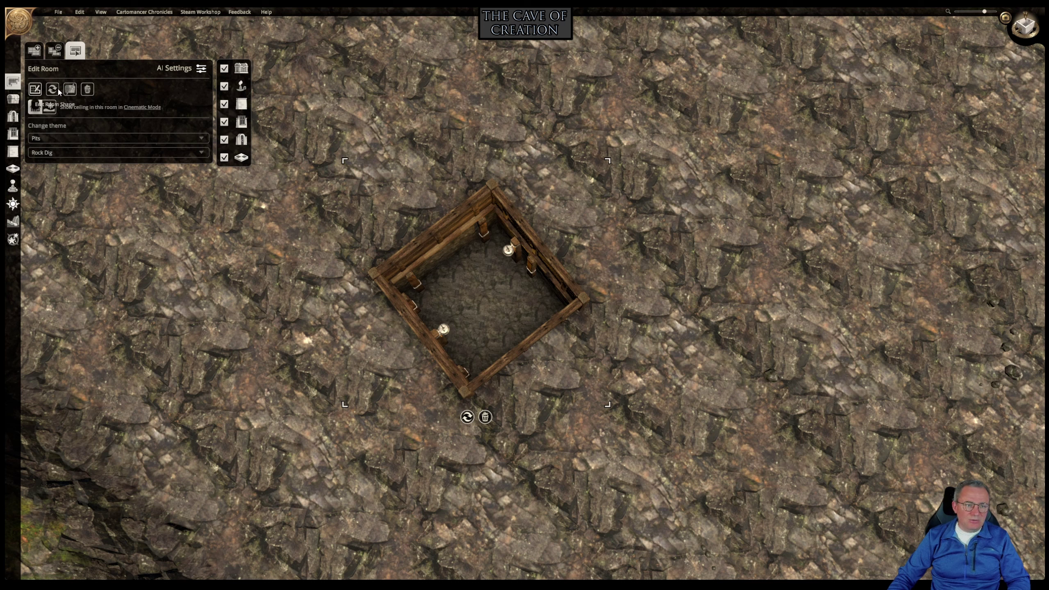
Remove all tiles of the Rock Dig room from the cave floor.
left_click(55, 51)
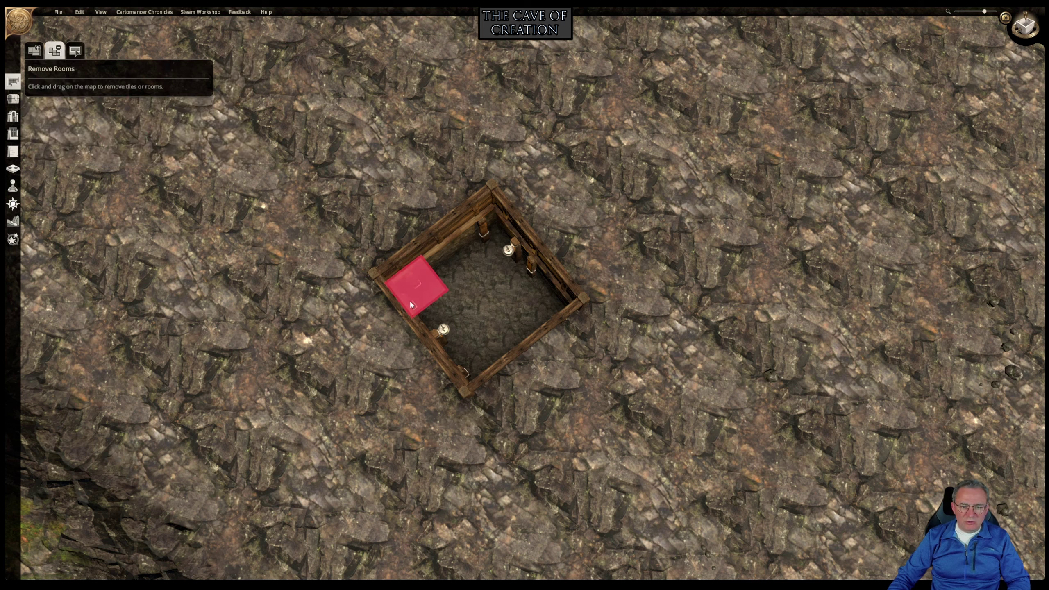
left_click_drag(409, 301, 549, 306)
left_click(484, 302)
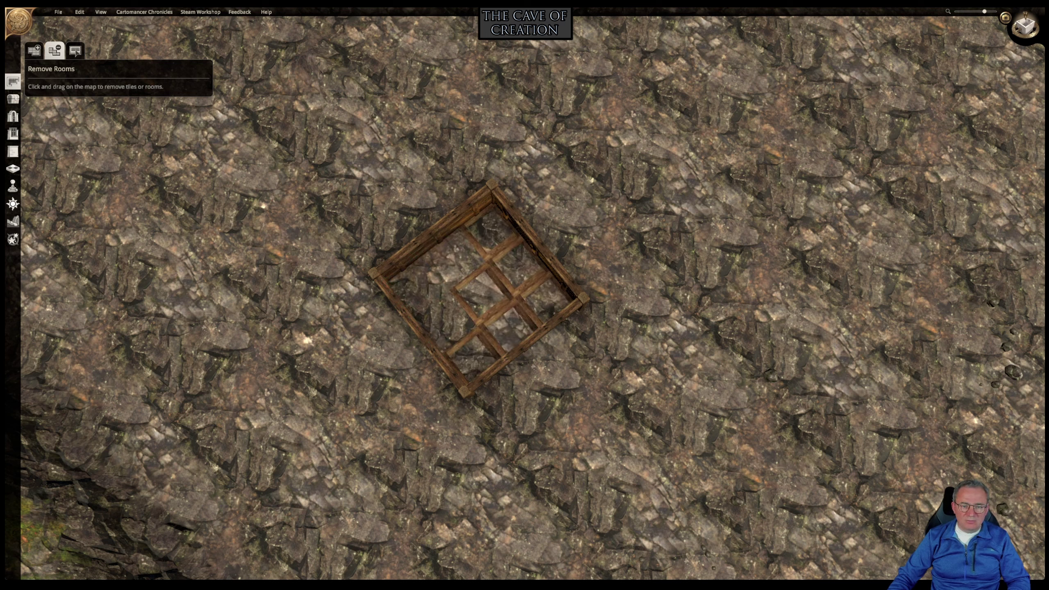
Set up room drawing with the Crypt theme and the Regular Room type.
left_click(34, 51)
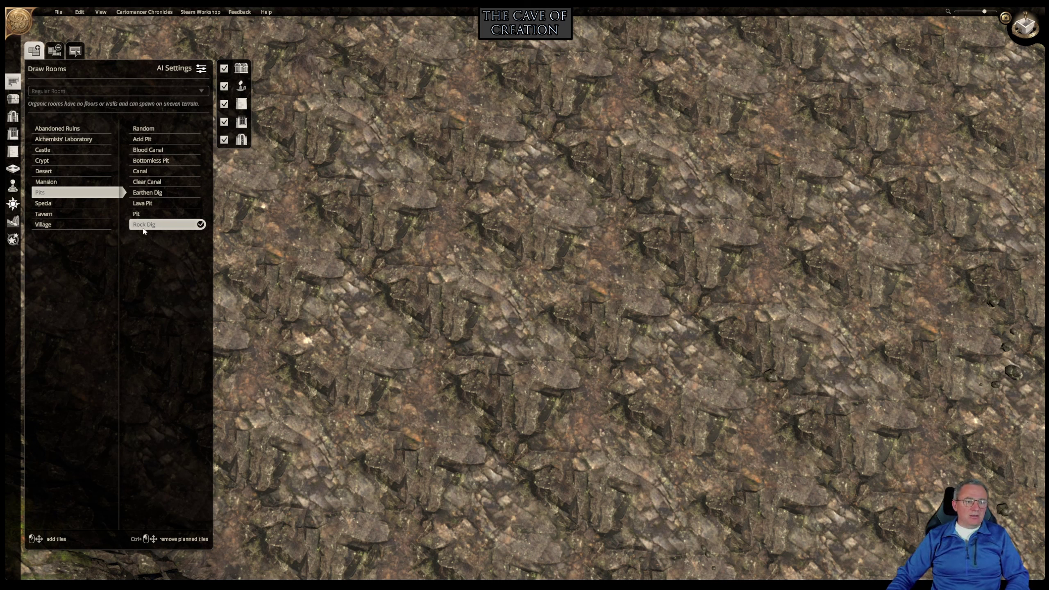
left_click(69, 161)
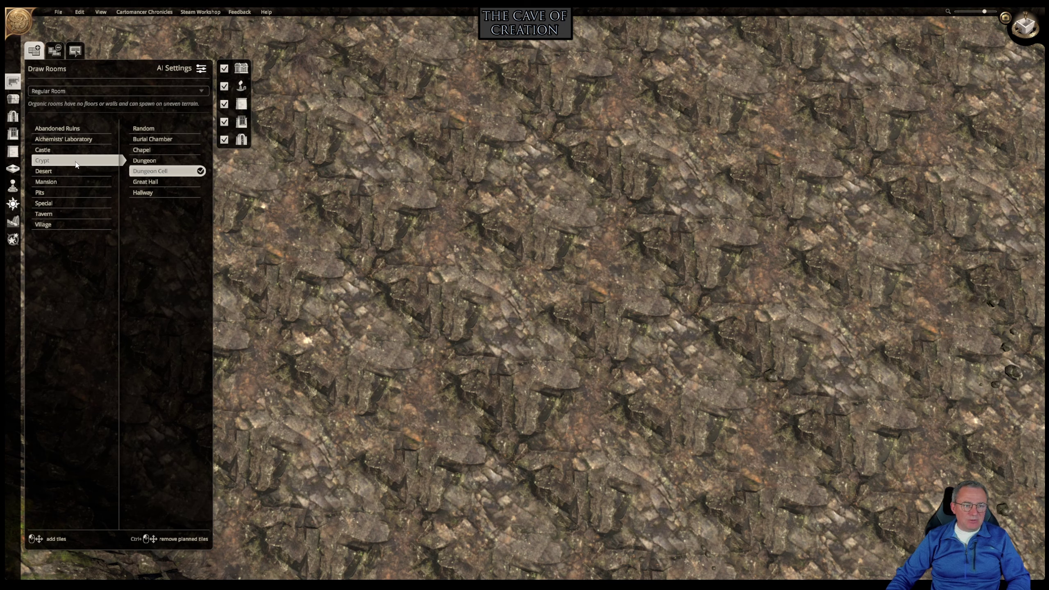
left_click(111, 93)
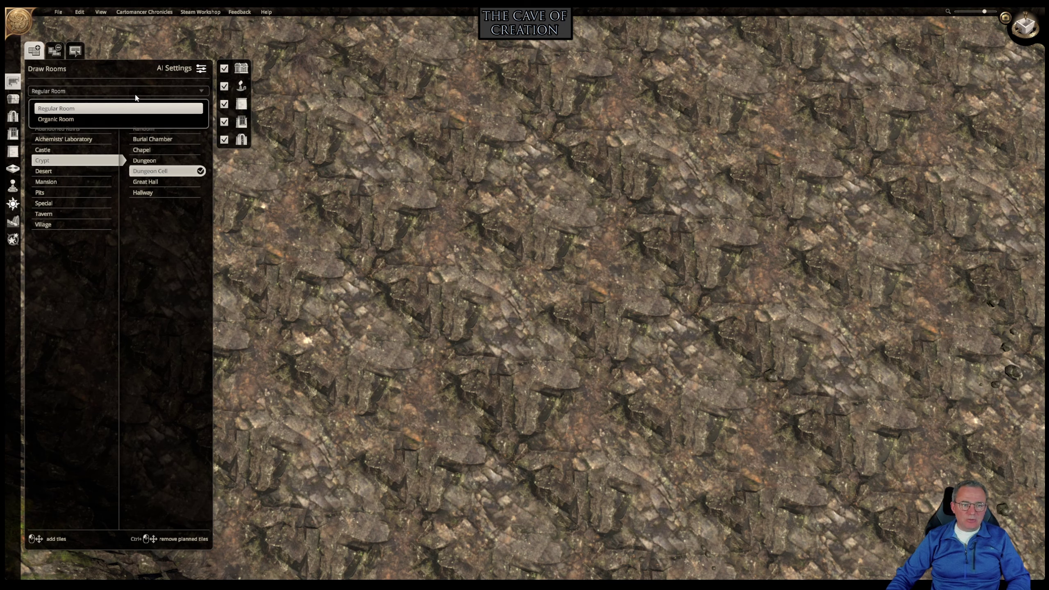
left_click(151, 109)
scroll(639, 283, "down", 3)
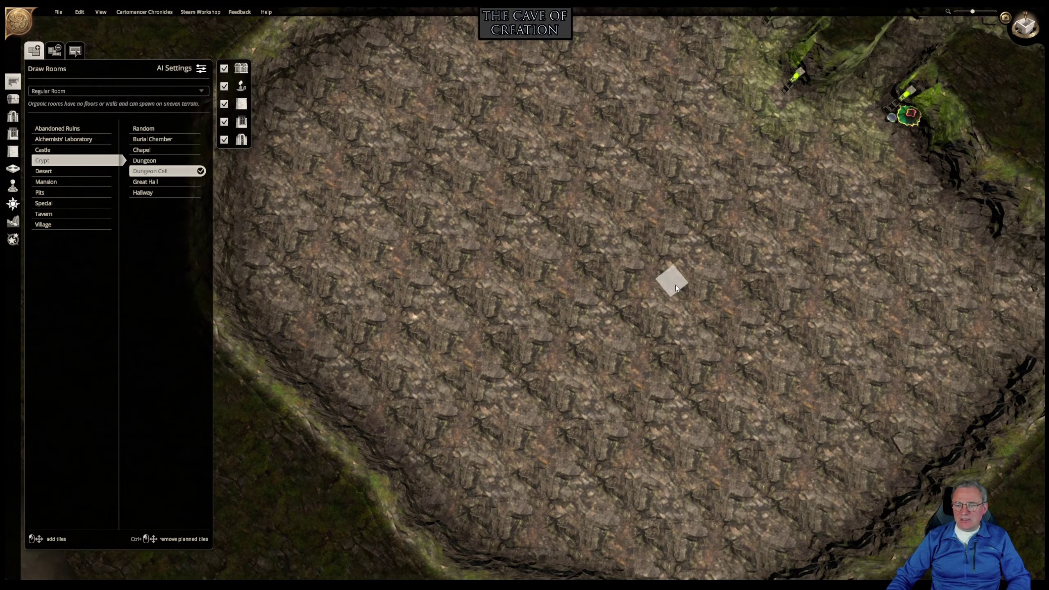
middle_click_drag(675, 285, 680, 139)
scroll(583, 413, "up", 5)
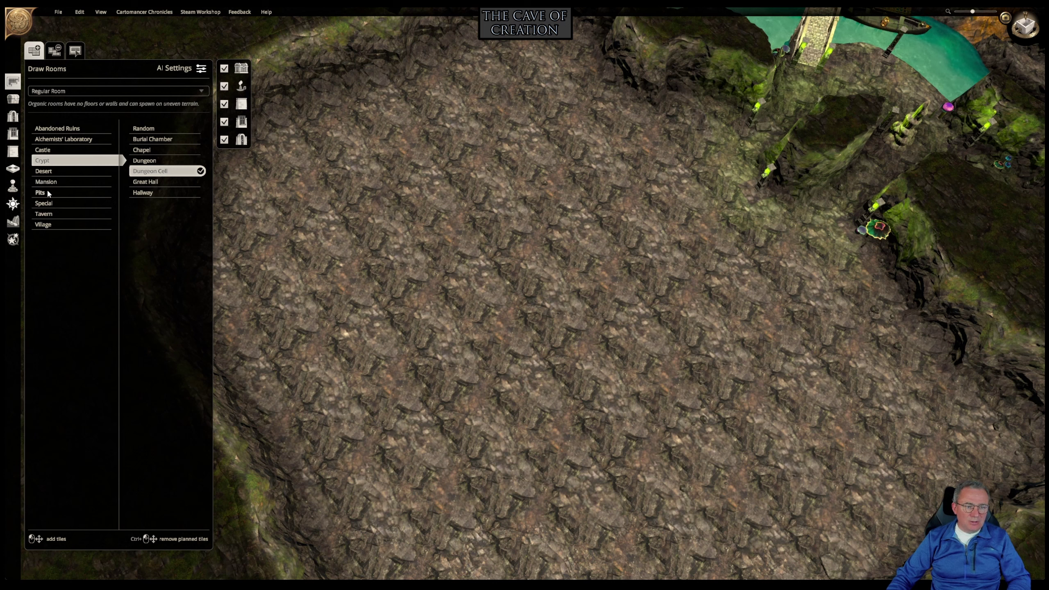
Draw a large rectangular Crypt Burial Chamber on the cave floor, close against the cave wall beside the entrance.
left_click(49, 171)
left_click(52, 163)
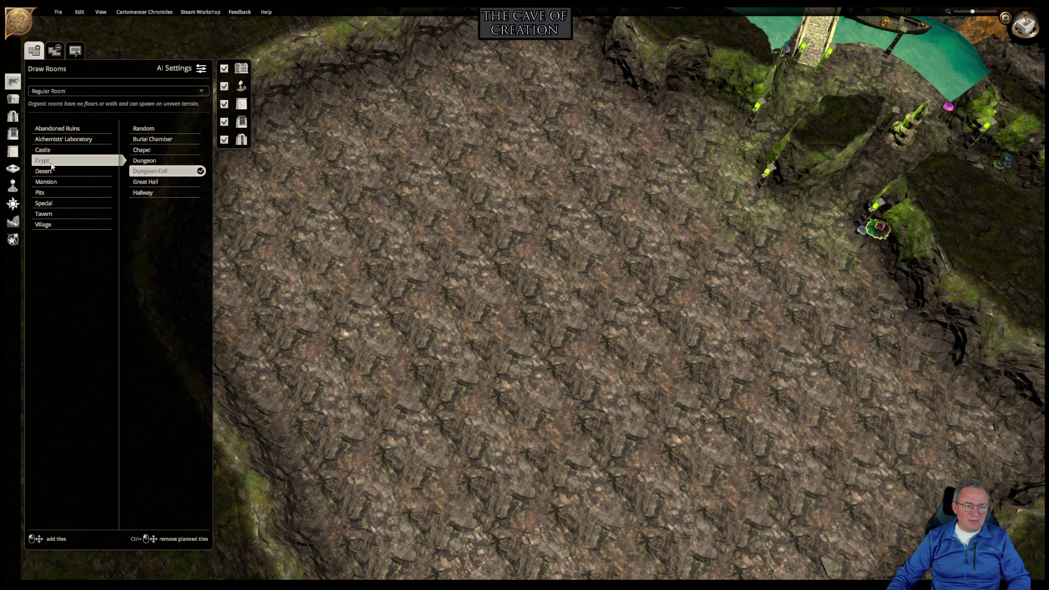
left_click(158, 140)
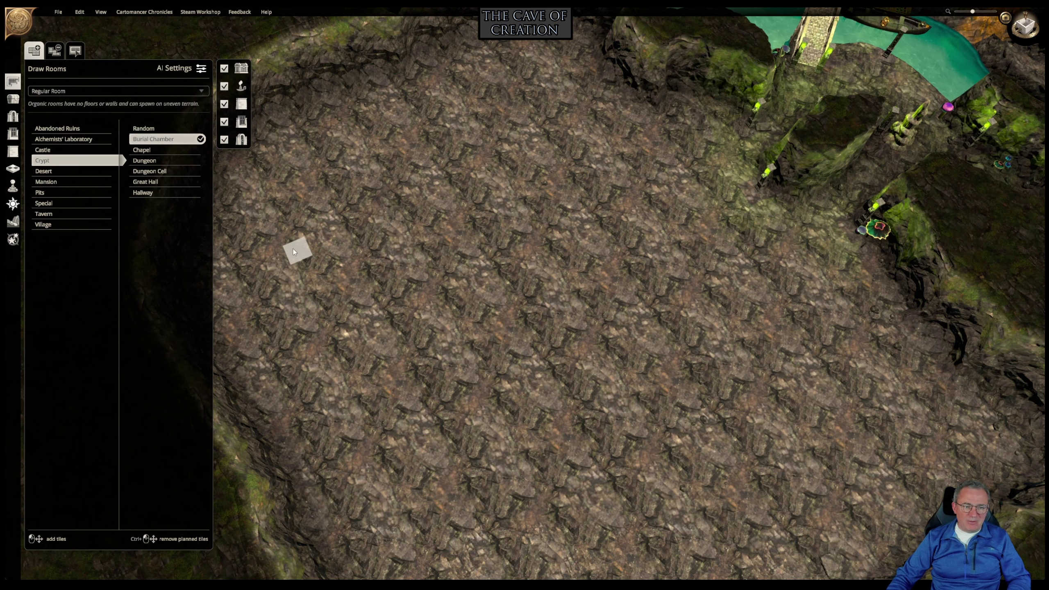
middle_click_drag(426, 303, 224, 205)
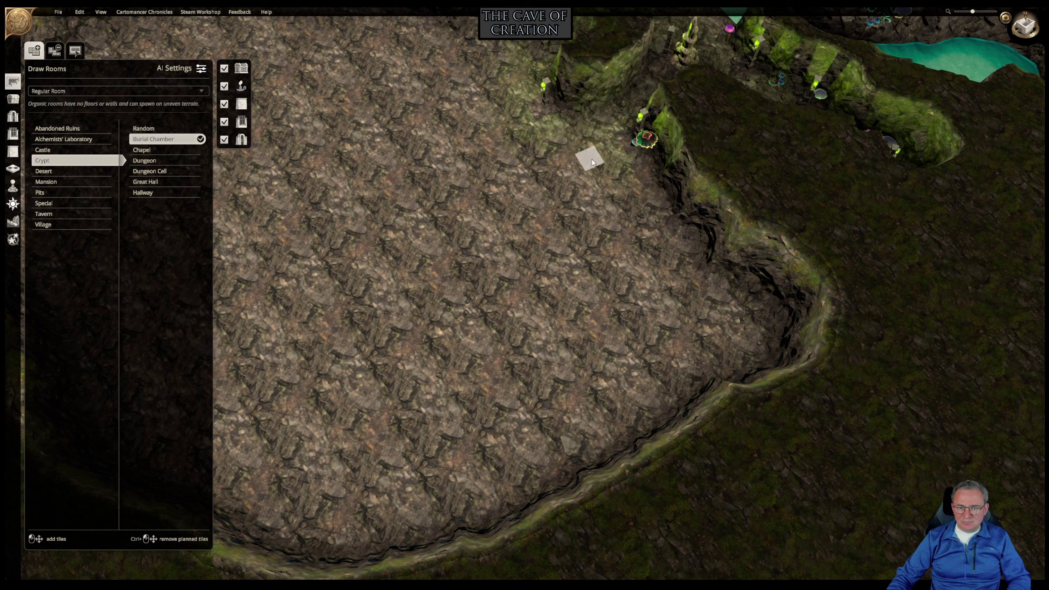
left_click_drag(618, 180, 570, 343)
left_click_drag(588, 384, 599, 423)
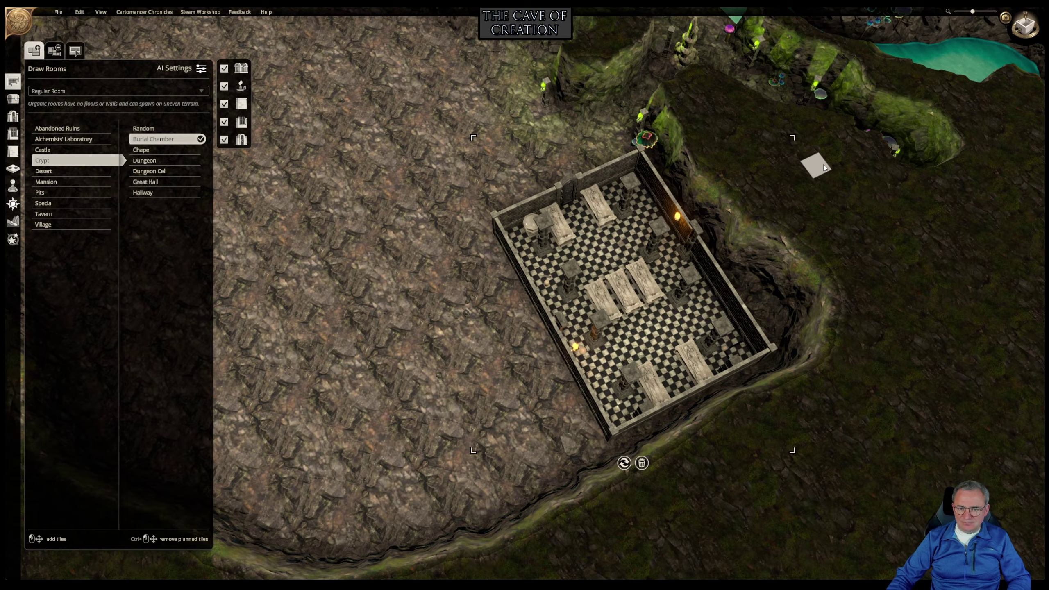
Examine from the side and from above how the Burial Chamber sits against the surrounding cave wall.
middle_click_drag(734, 230, 826, 136)
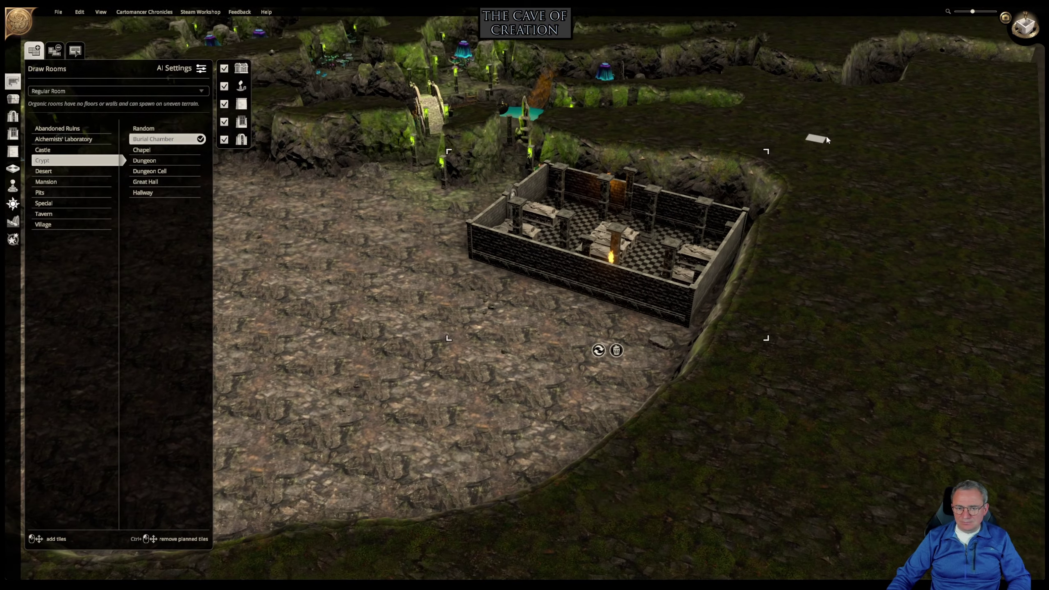
right_click_drag(826, 138, 684, 235)
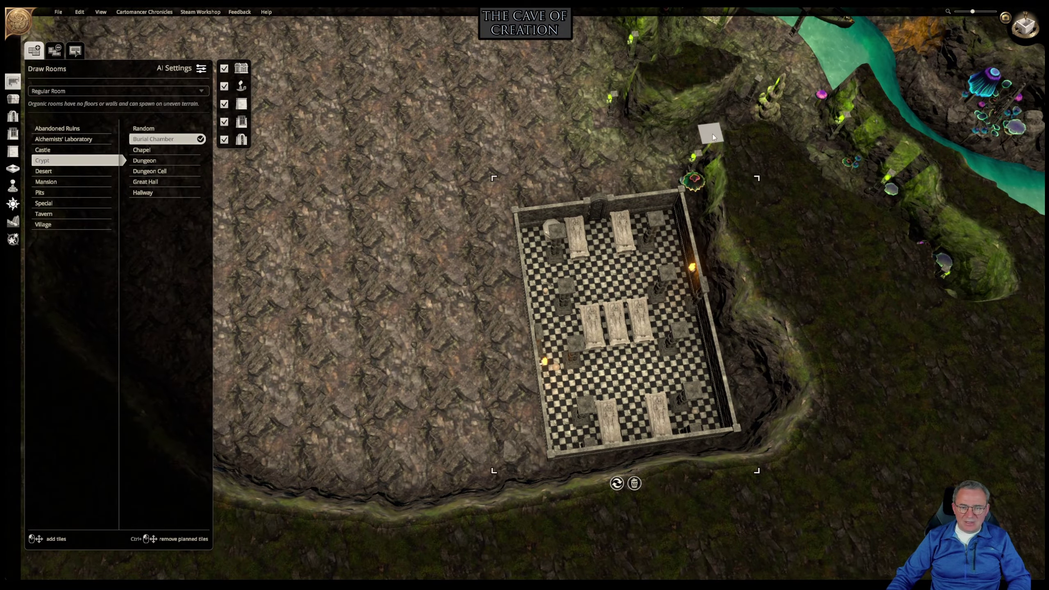
right_click_drag(713, 138, 692, 149)
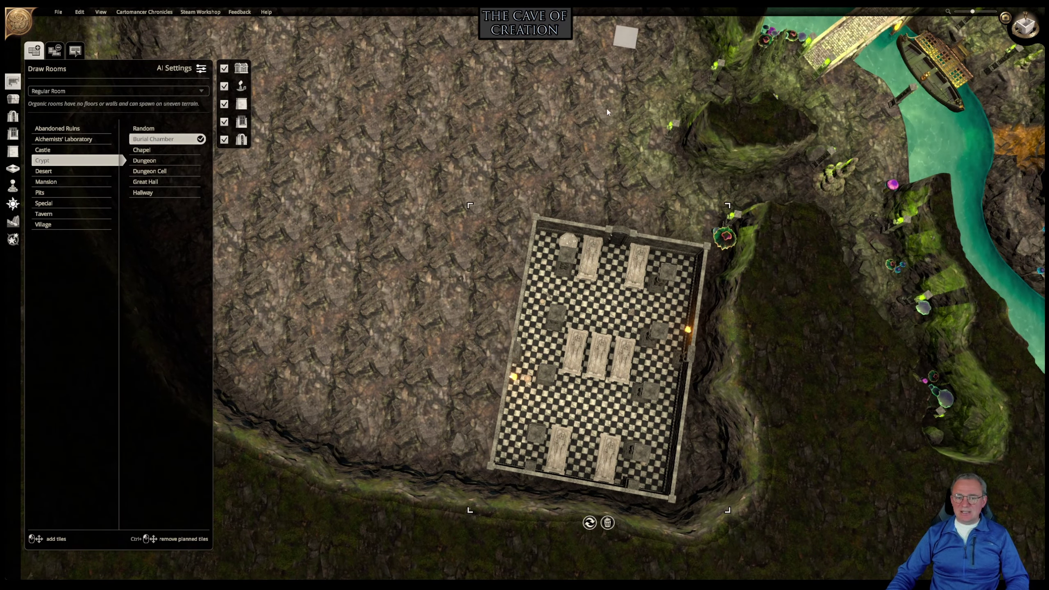
right_click_drag(638, 403, 651, 363)
middle_click_drag(651, 363, 626, 306)
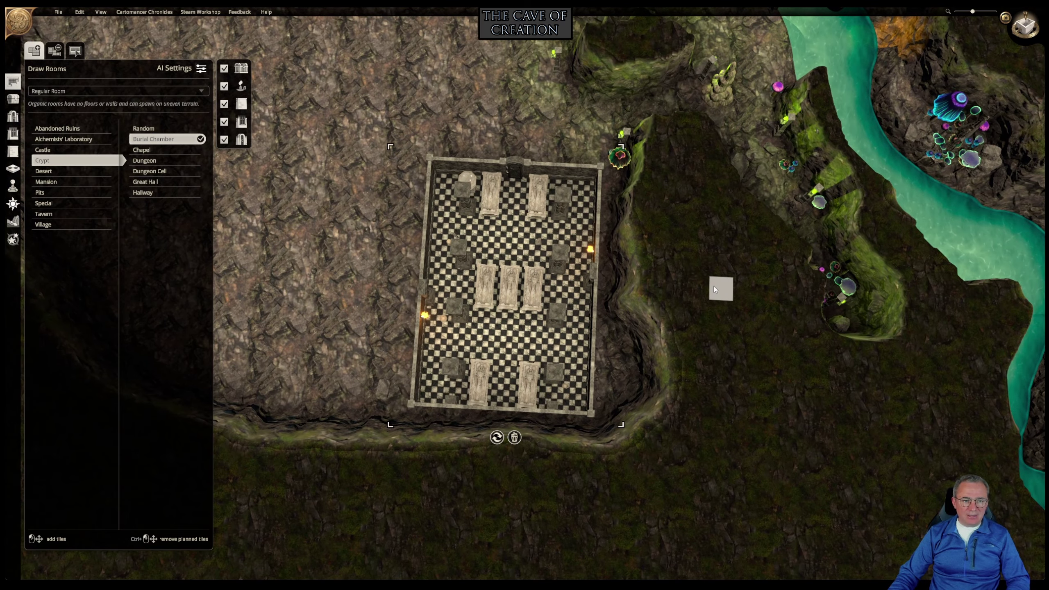
right_click_drag(710, 287, 714, 261)
middle_click_drag(713, 261, 634, 231)
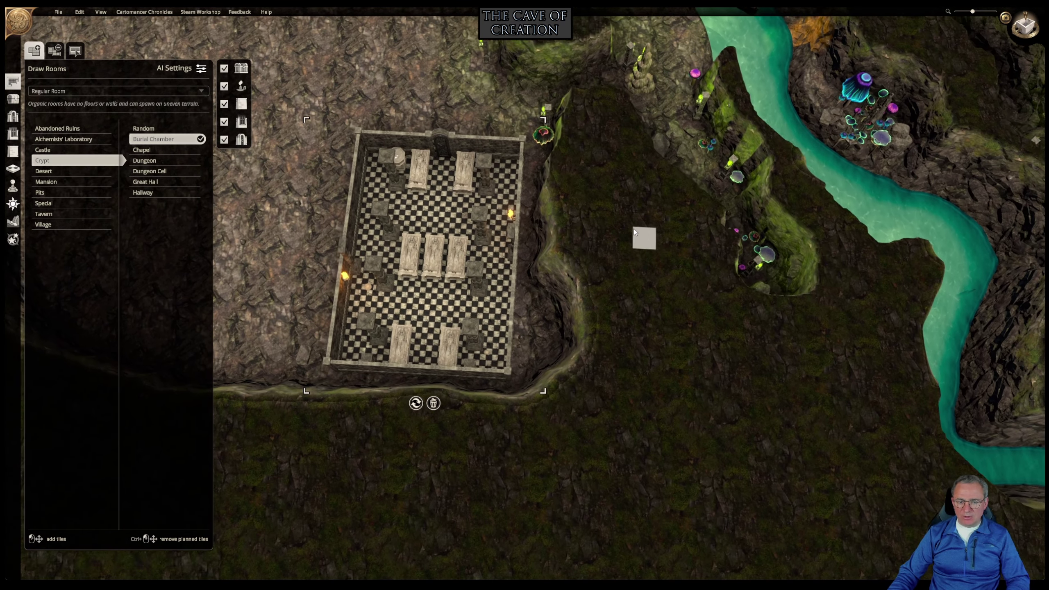
Raise the terrain to fill the gap between the Burial Chamber's long outer wall and the adjacent cave wall.
left_click(15, 225)
left_click(54, 52)
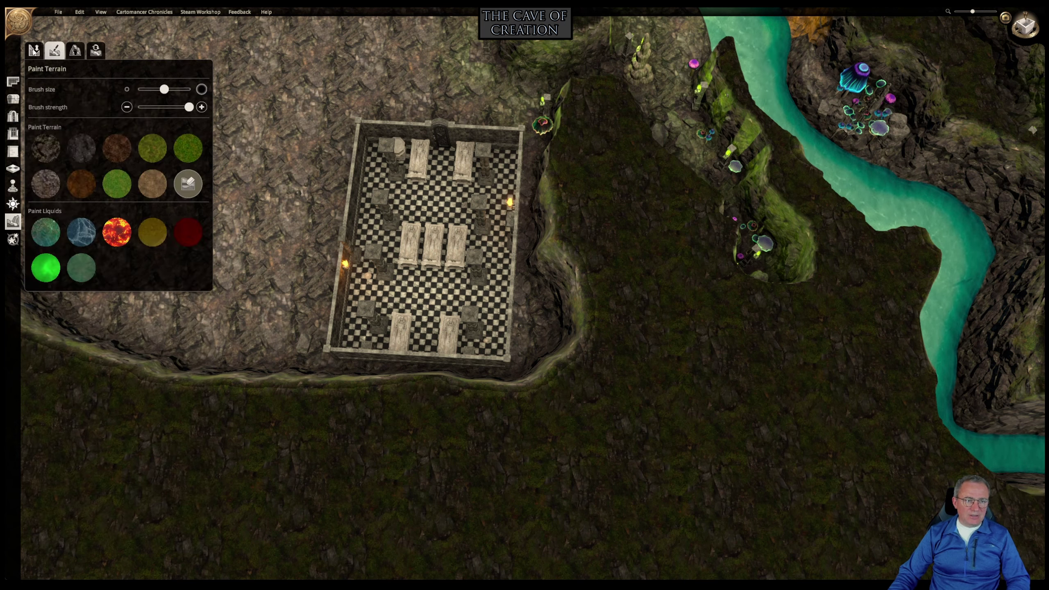
left_click(36, 51)
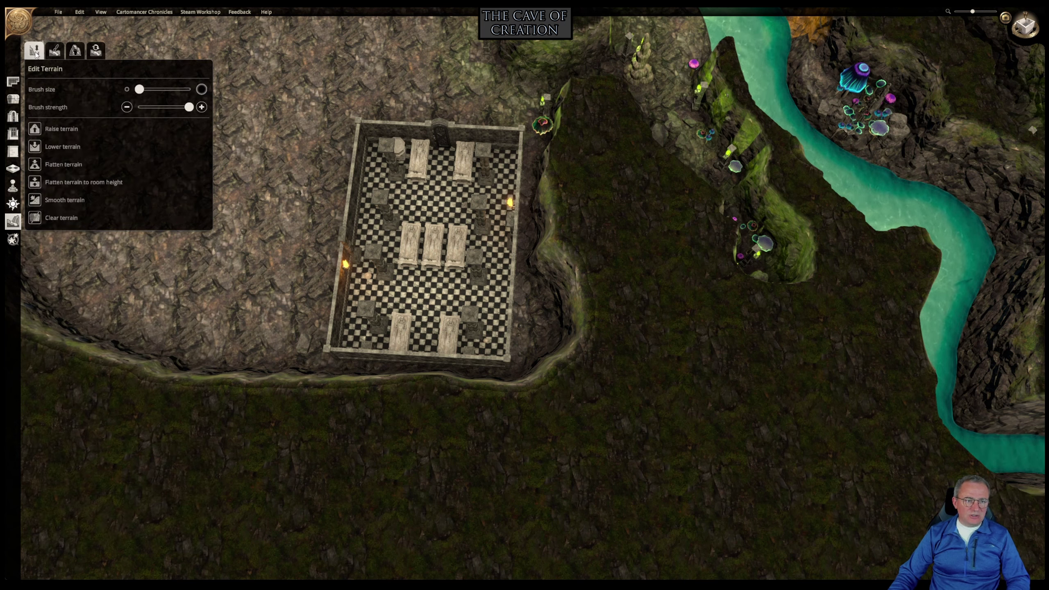
left_click(37, 128)
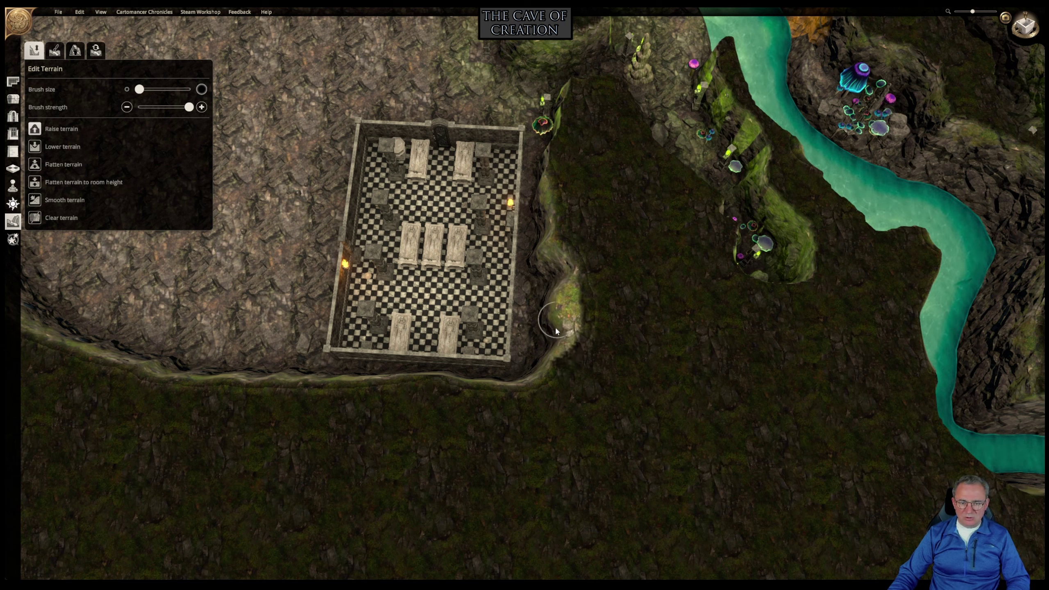
mouse_move(555, 327)
left_mouse_down()
mouse_move(535, 332)
mouse_move(522, 354)
mouse_move(525, 309)
left_mouse_up()
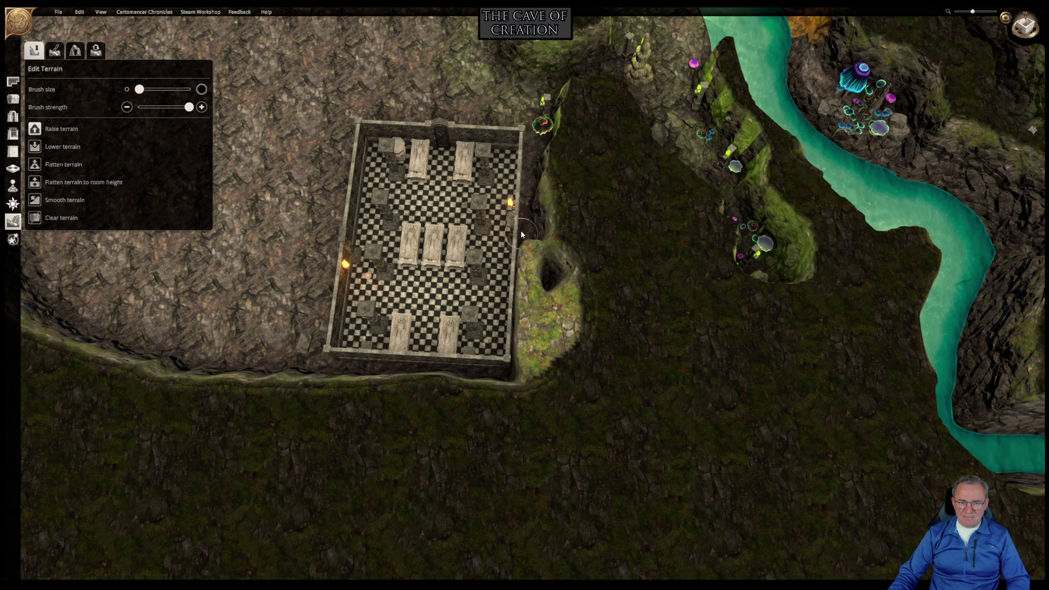
mouse_move(525, 140)
left_mouse_down()
mouse_move(552, 146)
mouse_move(552, 134)
left_mouse_up()
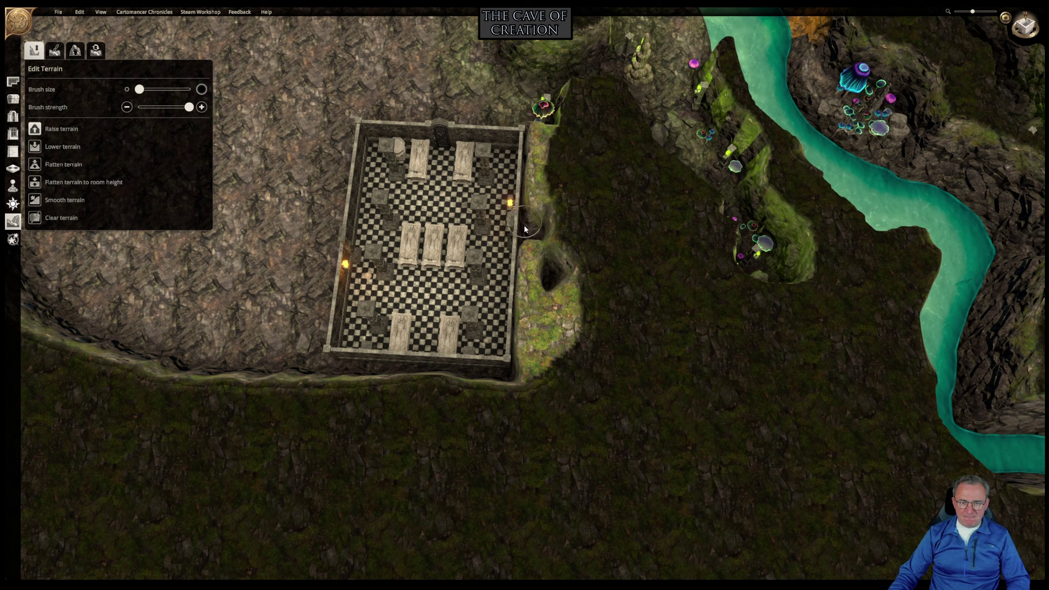
mouse_move(524, 229)
left_mouse_down()
mouse_move(530, 239)
mouse_move(527, 219)
left_mouse_up()
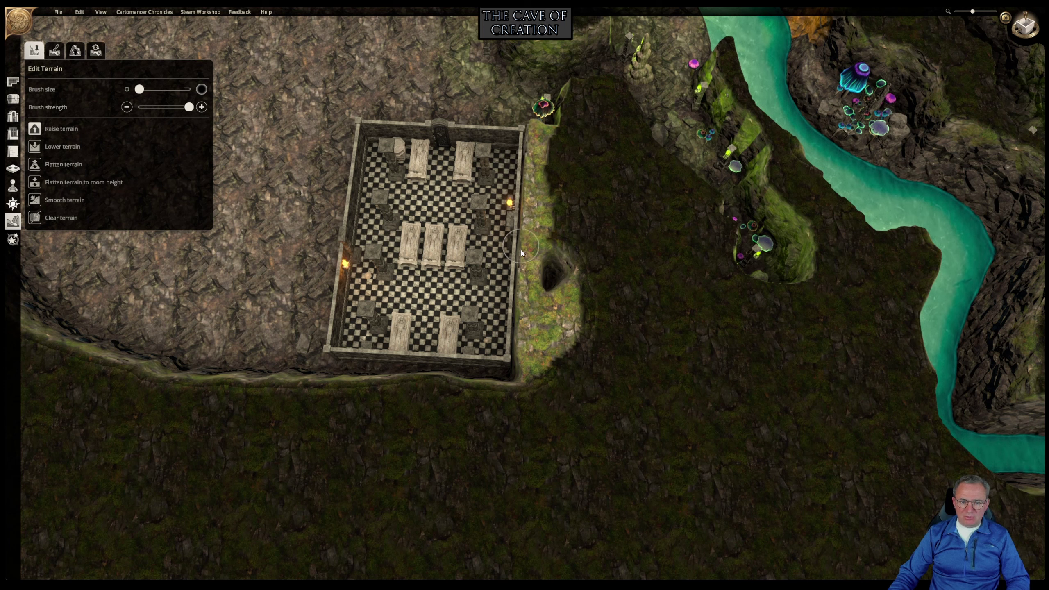
mouse_move(542, 272)
left_mouse_down()
mouse_move(560, 271)
mouse_move(562, 245)
left_mouse_up()
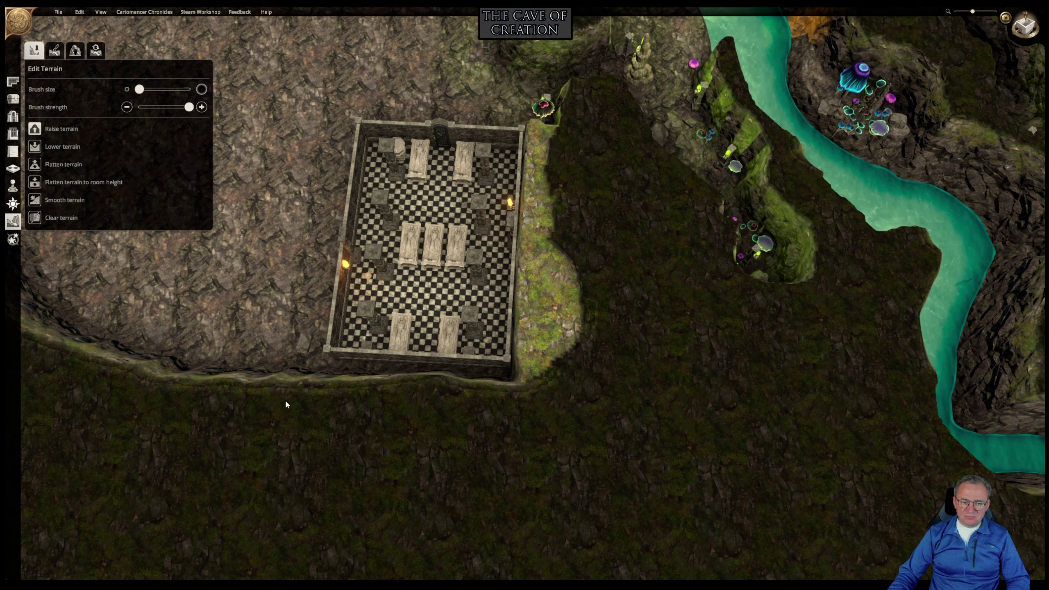
Raise the terrain along the Burial Chamber's short rear wall and along its long wall facing the open cave floor.
mouse_move(332, 370)
left_mouse_down()
mouse_move(356, 361)
mouse_move(518, 375)
mouse_move(501, 364)
mouse_move(322, 359)
mouse_move(496, 363)
left_mouse_up()
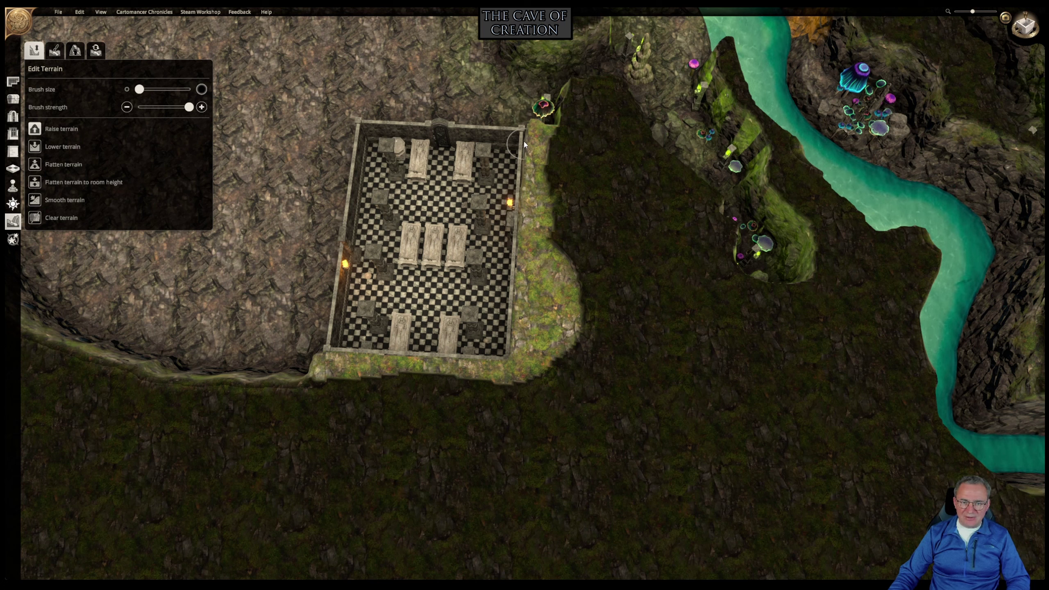
mouse_move(524, 141)
left_mouse_down()
mouse_move(523, 130)
mouse_move(522, 148)
left_mouse_up()
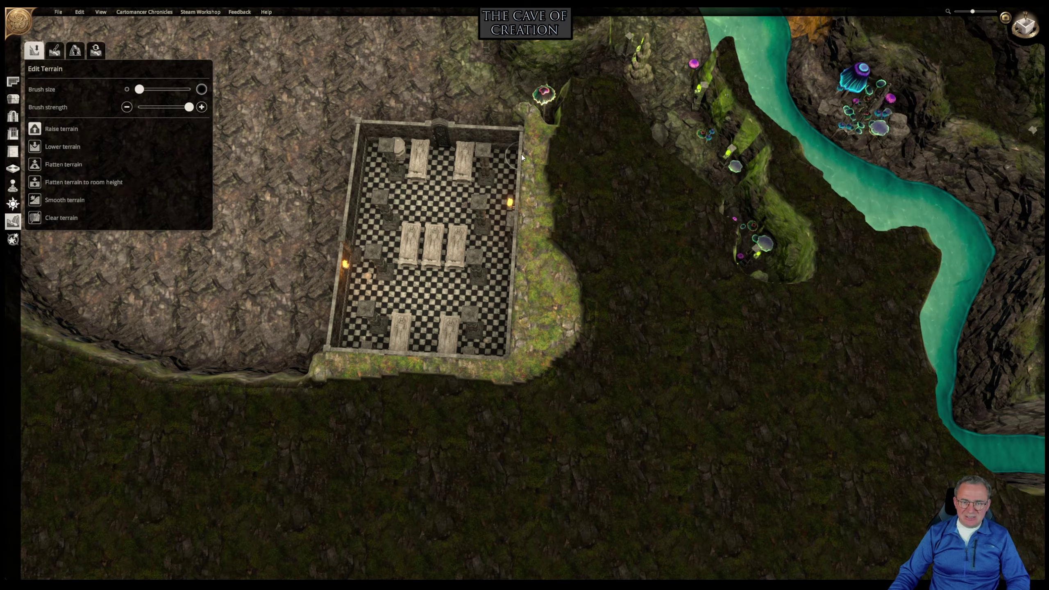
right_click_drag(346, 478, 801, 356)
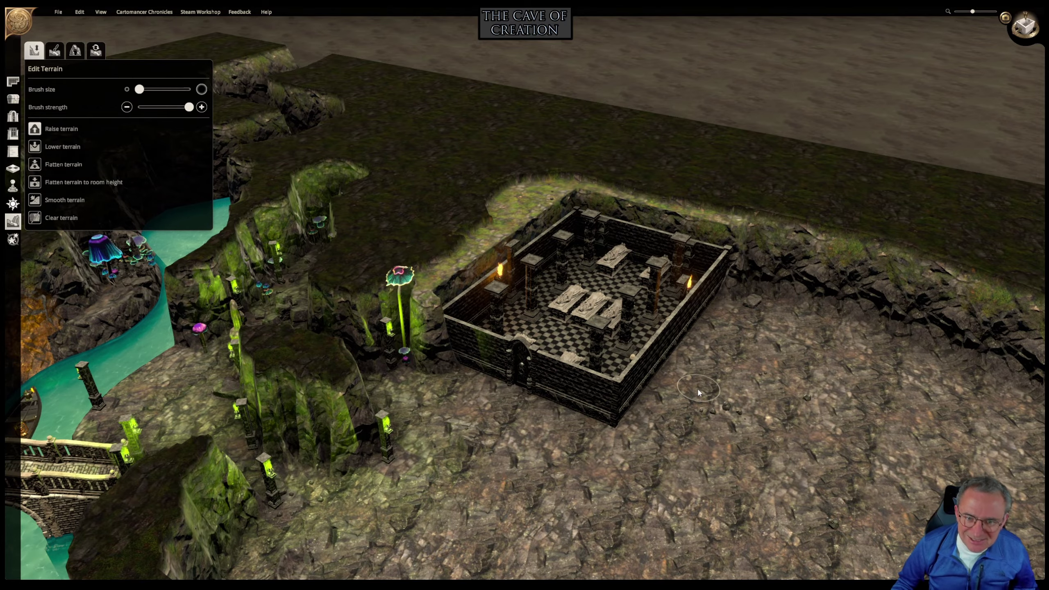
mouse_move(696, 387)
right_mouse_down()
mouse_move(764, 369)
mouse_move(670, 374)
mouse_move(702, 351)
mouse_move(741, 422)
mouse_move(801, 397)
mouse_move(794, 425)
right_mouse_up()
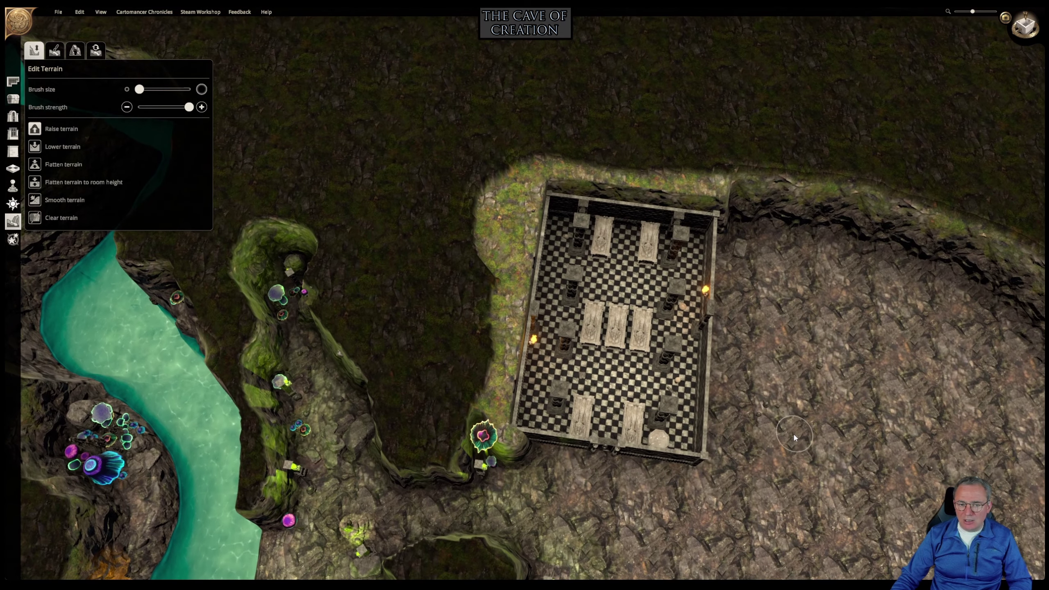
middle_click_drag(793, 423, 645, 457)
right_click_drag(645, 457, 638, 432)
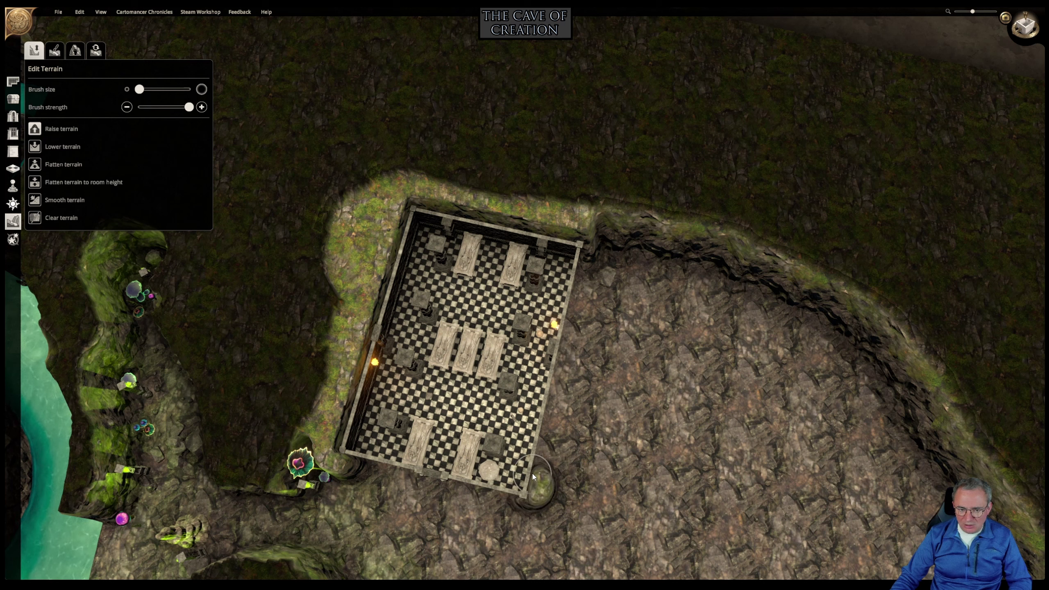
mouse_move(533, 477)
left_mouse_down()
mouse_move(561, 355)
mouse_move(554, 326)
left_mouse_up()
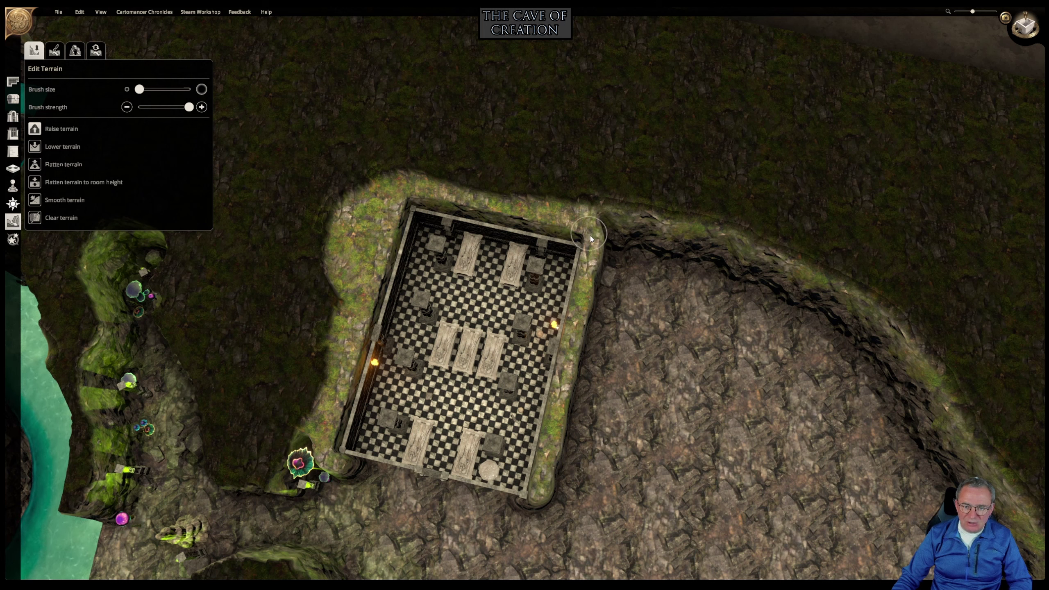
mouse_move(590, 239)
left_mouse_down()
mouse_move(611, 225)
mouse_move(599, 248)
mouse_move(584, 245)
left_mouse_up()
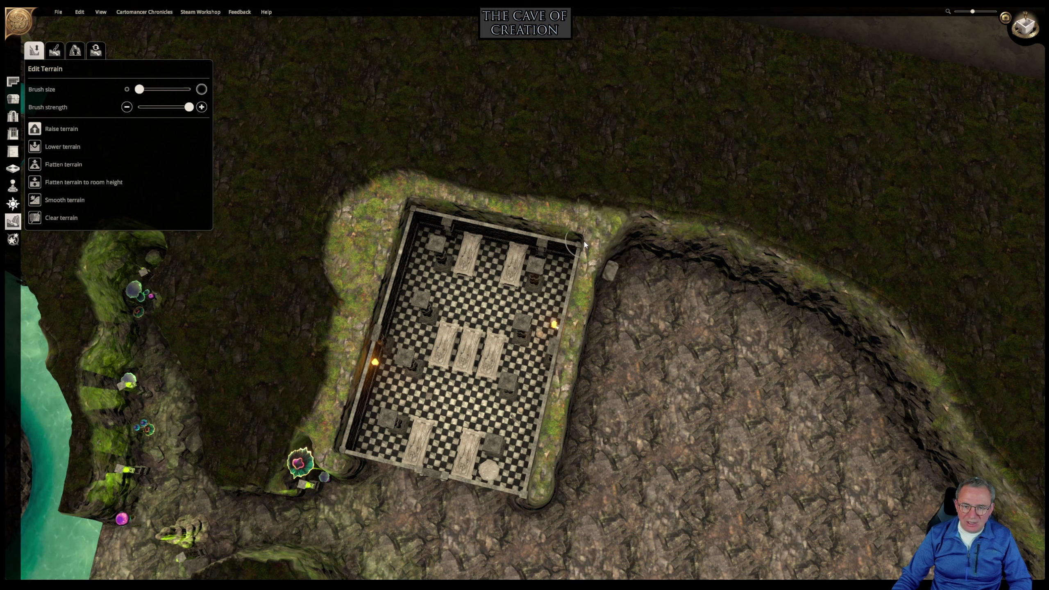
Raise the terrain against the Burial Chamber's front wall on both sides of the door, leaving the doorway open.
middle_click_drag(553, 400, 681, 330)
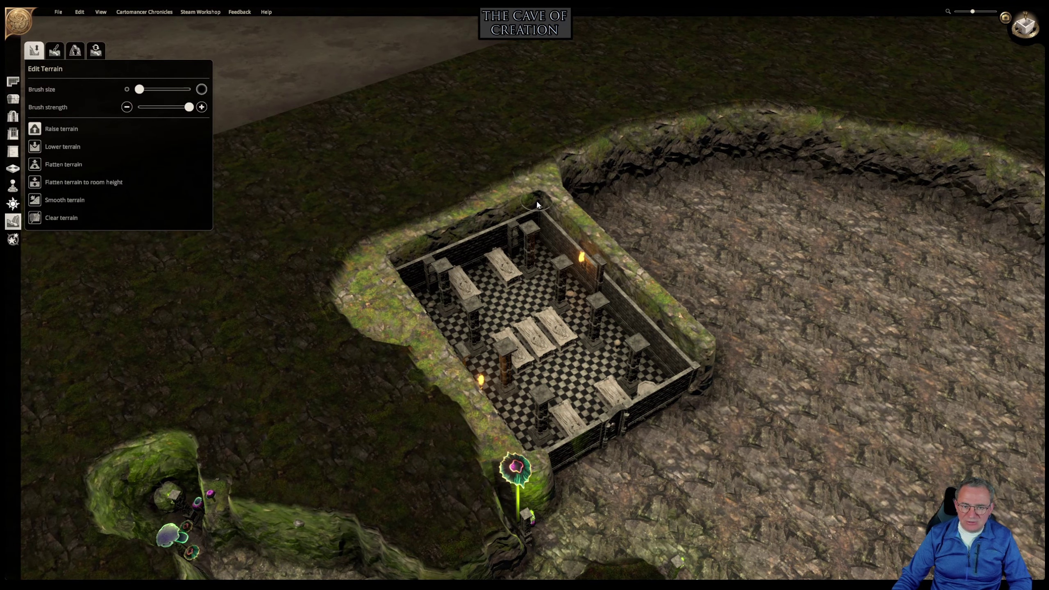
right_click_drag(700, 354, 598, 319)
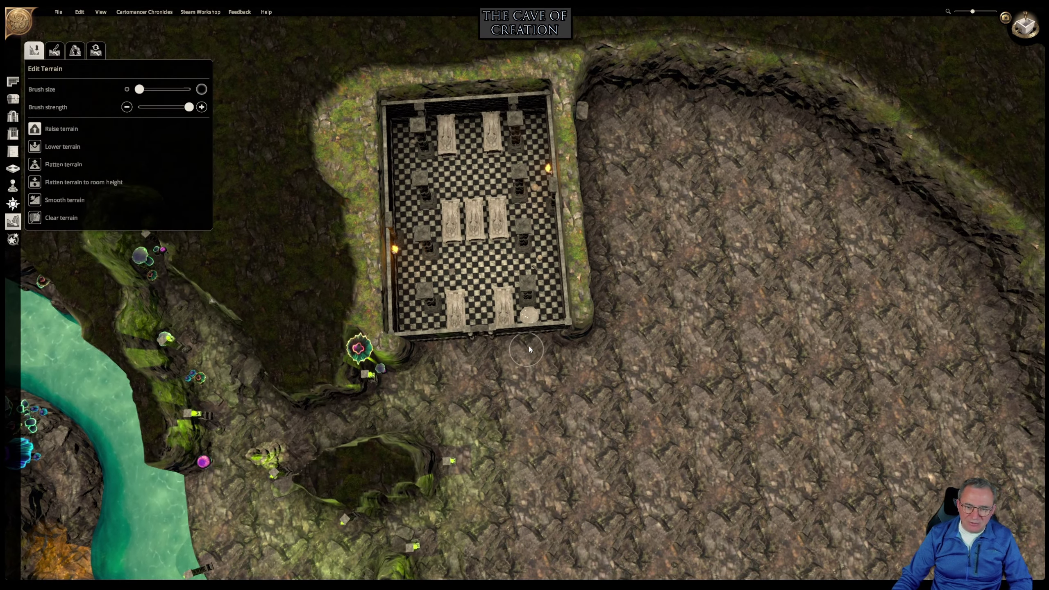
mouse_move(529, 346)
right_mouse_down()
mouse_move(509, 287)
mouse_move(501, 318)
right_mouse_up()
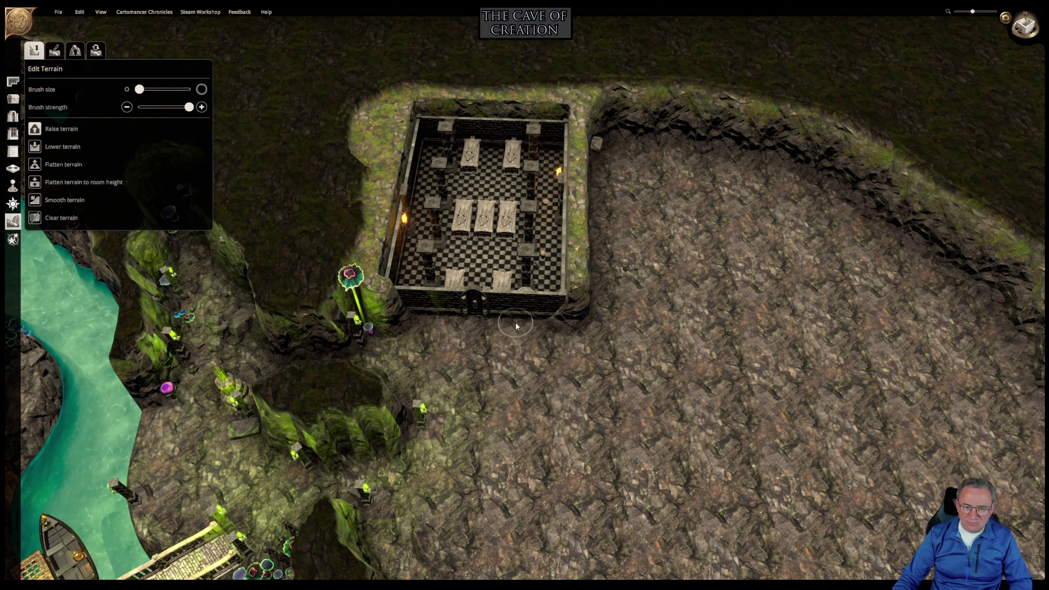
mouse_move(506, 326)
left_mouse_down()
mouse_move(510, 297)
mouse_move(572, 298)
mouse_move(543, 293)
left_mouse_up()
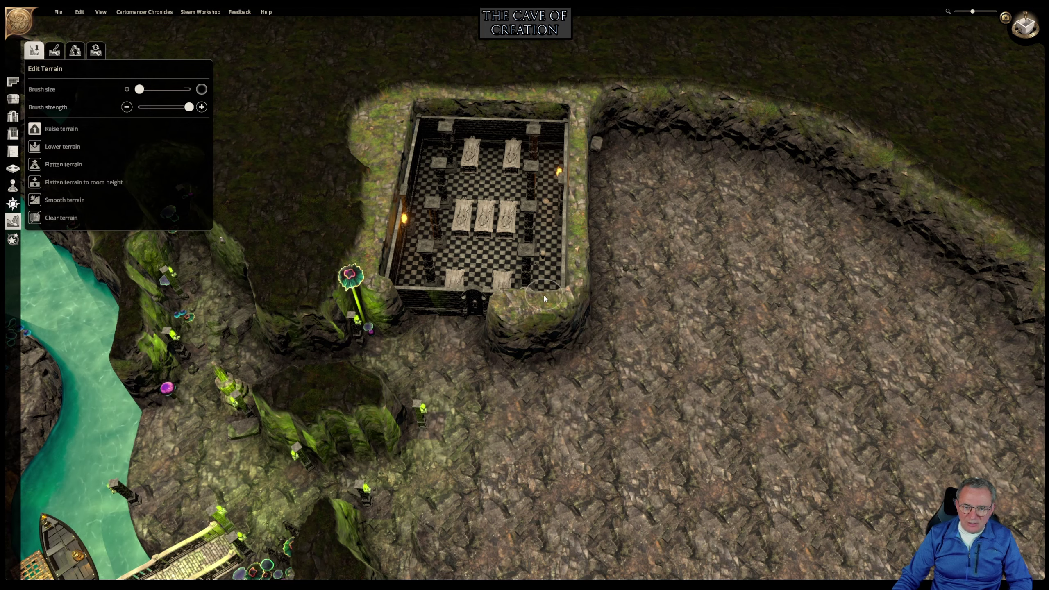
middle_click_drag(568, 281, 709, 337)
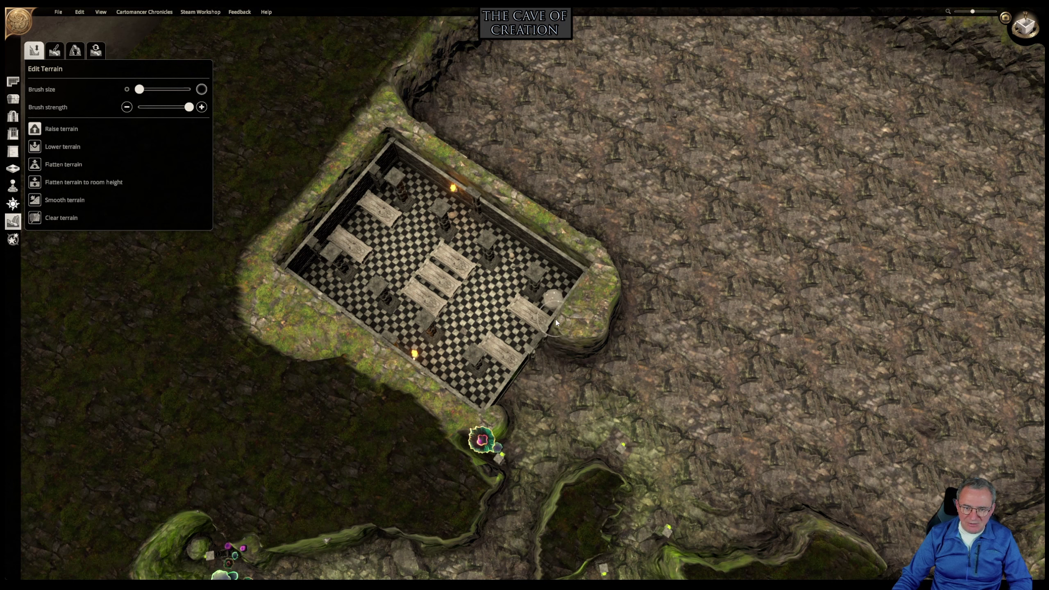
middle_click_drag(623, 220, 469, 150)
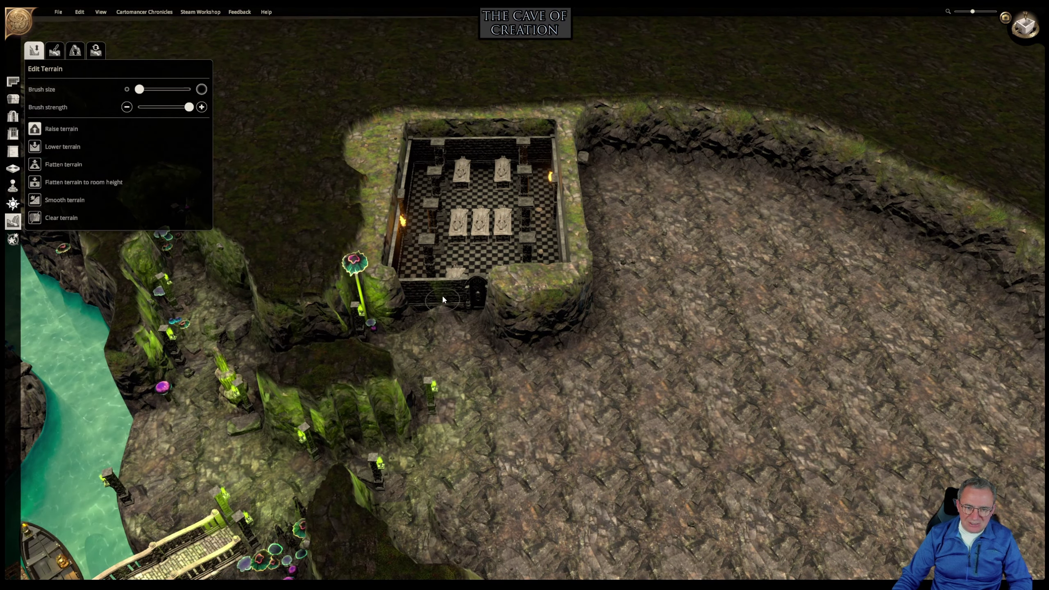
mouse_move(431, 302)
left_mouse_down()
mouse_move(414, 308)
mouse_move(415, 287)
mouse_move(427, 280)
left_mouse_up()
right_click_drag(428, 281, 315, 269)
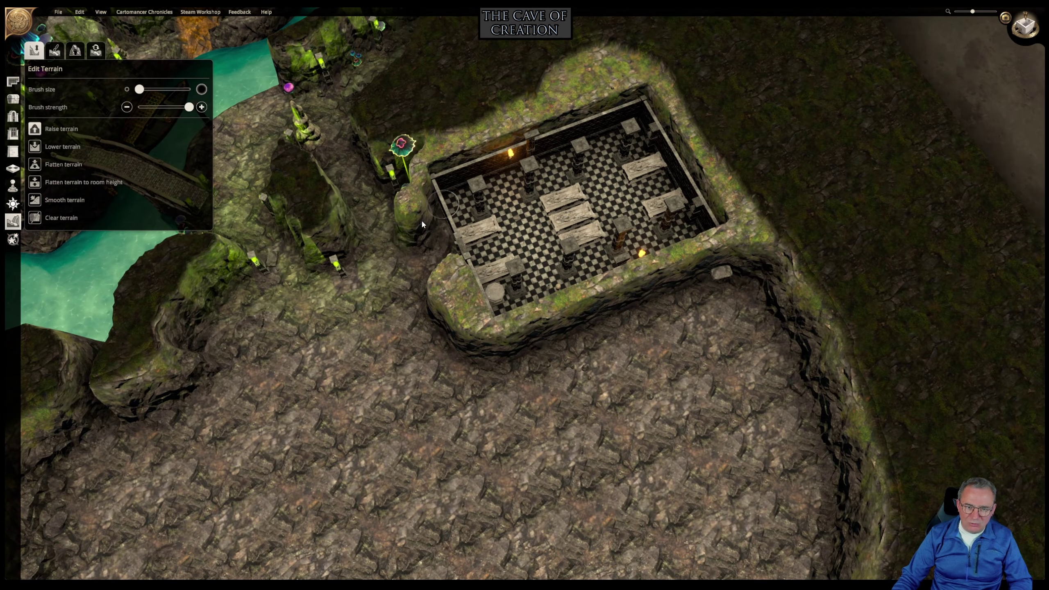
mouse_move(443, 225)
left_mouse_down()
mouse_move(437, 194)
mouse_move(448, 233)
mouse_move(438, 194)
left_mouse_up()
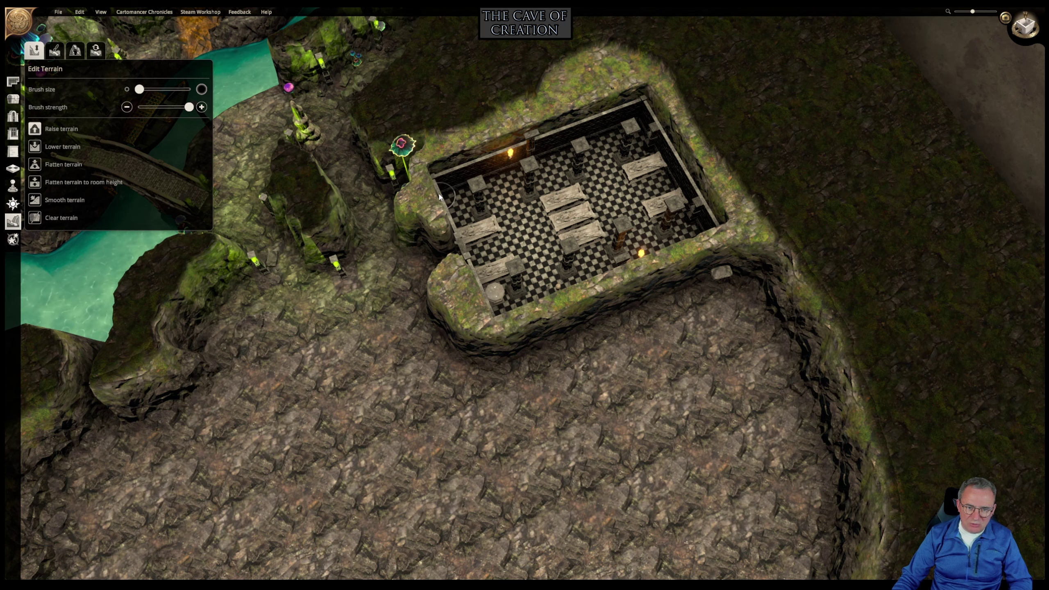
Widen the gap in front of the Burial Chamber's door with Carve cave, using a small brush size.
middle_click_drag(515, 147, 489, 155)
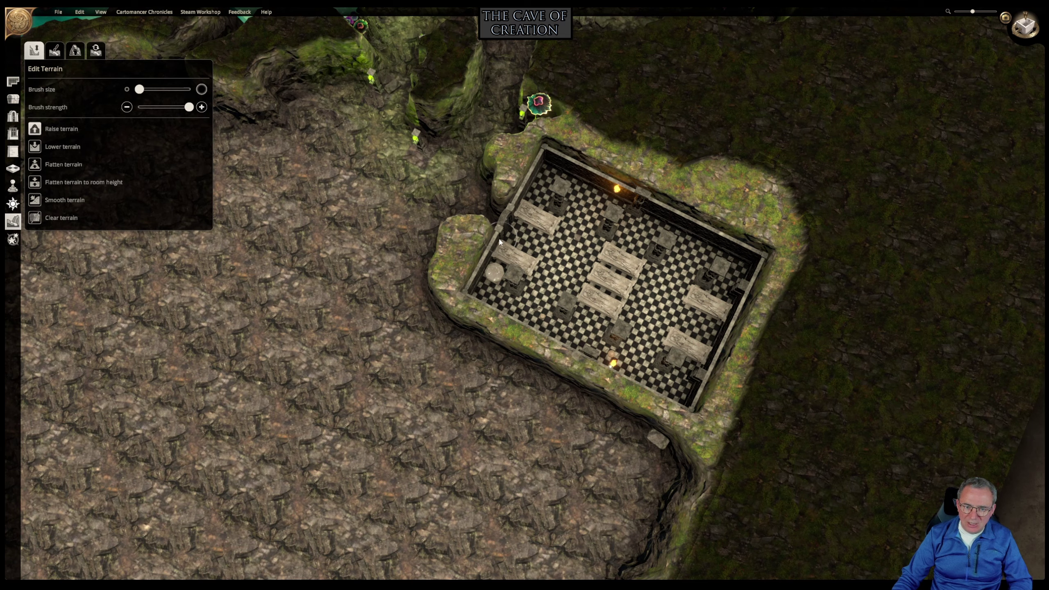
middle_click_drag(416, 230, 688, 194)
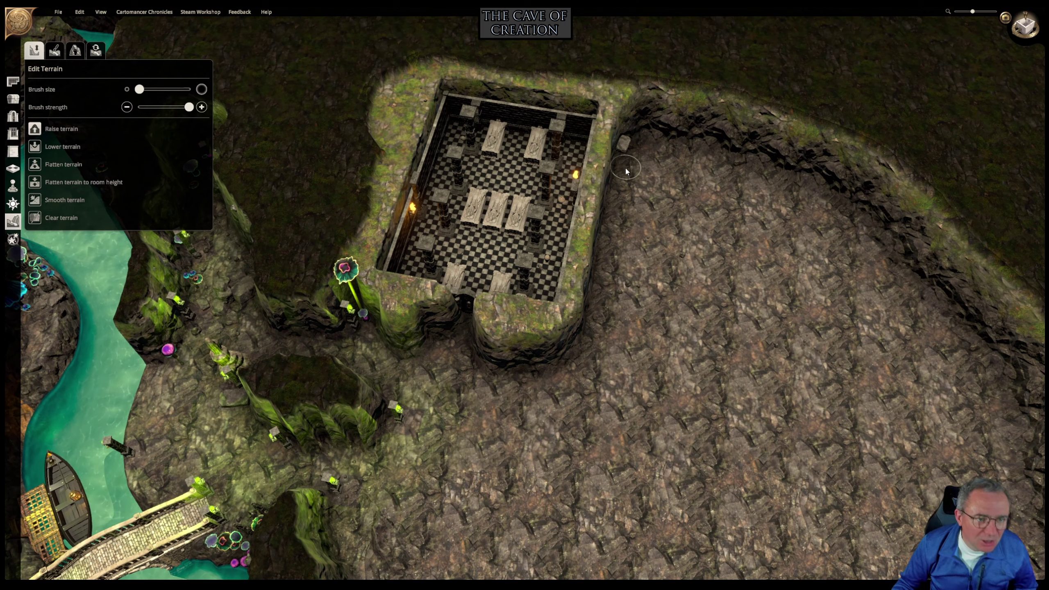
mouse_move(641, 223)
middle_mouse_down()
mouse_move(666, 233)
mouse_move(682, 206)
middle_mouse_up()
right_click_drag(681, 206, 569, 232)
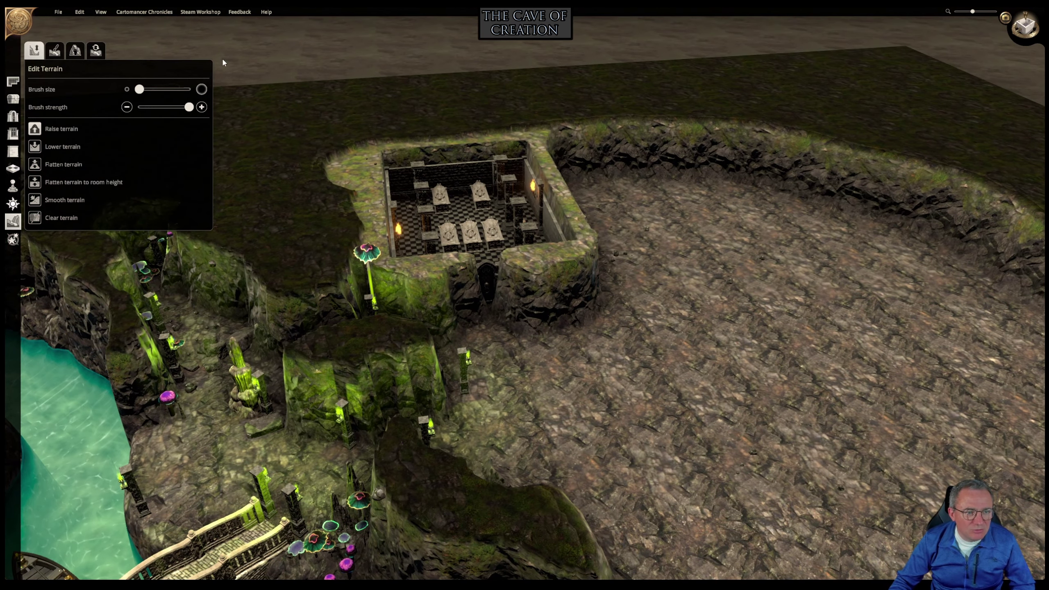
scroll(497, 359, "up", 3)
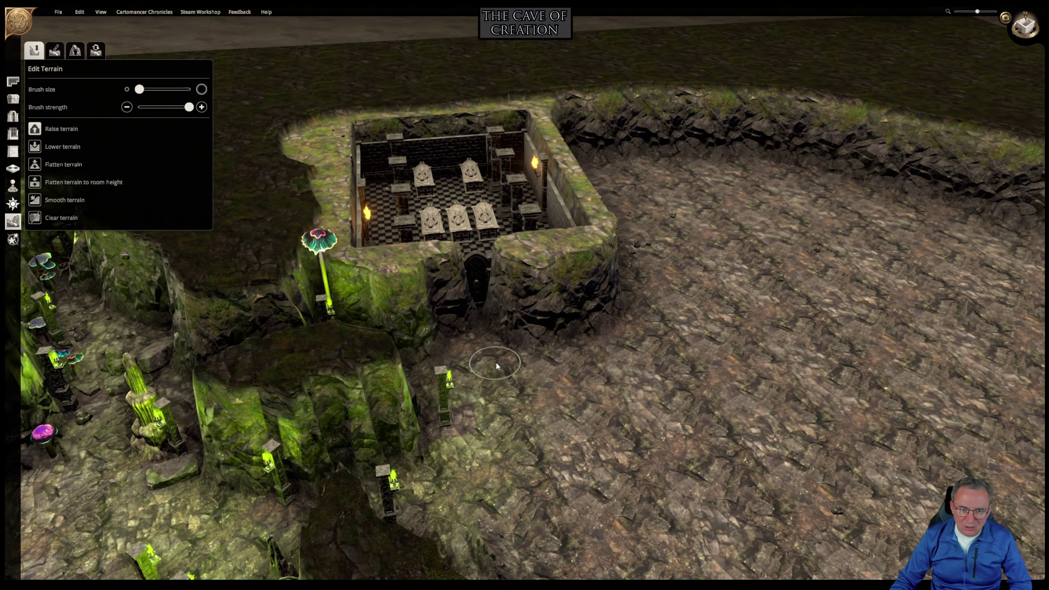
scroll(495, 360, "up", 3)
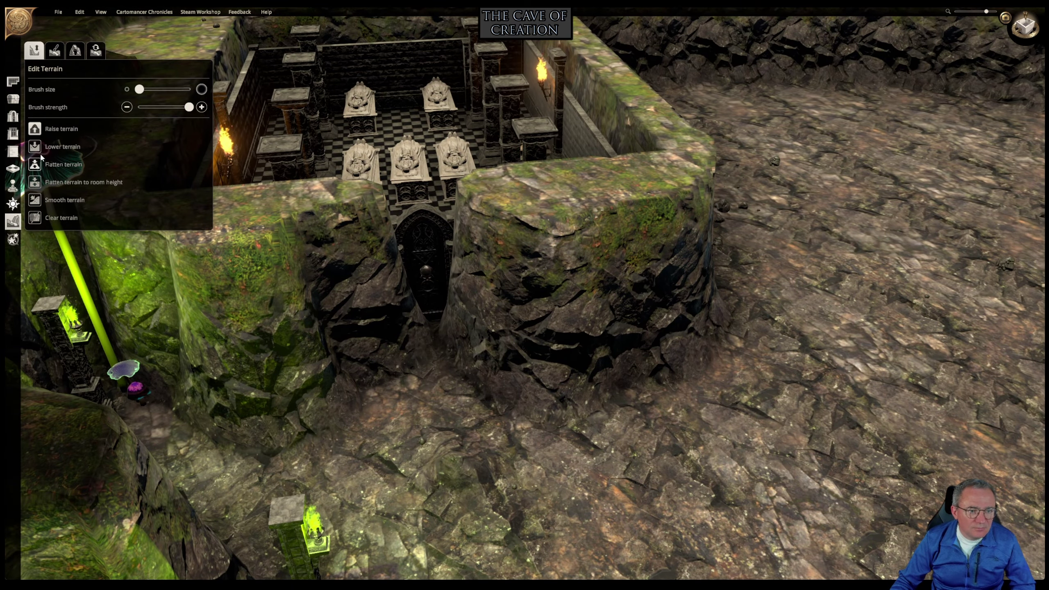
left_click(75, 51)
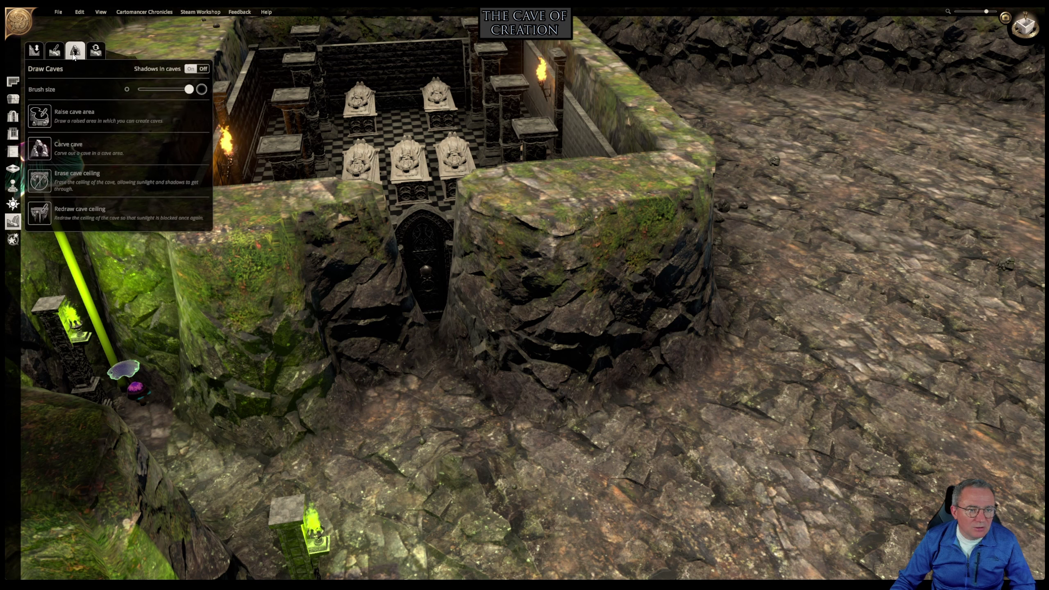
left_click(73, 145)
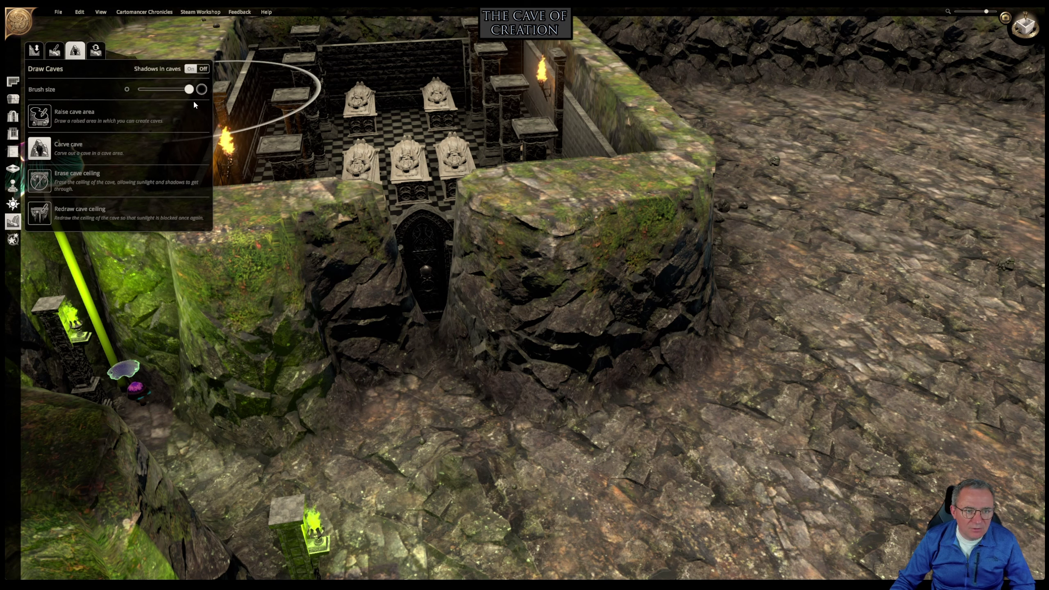
left_click_drag(189, 89, 140, 89)
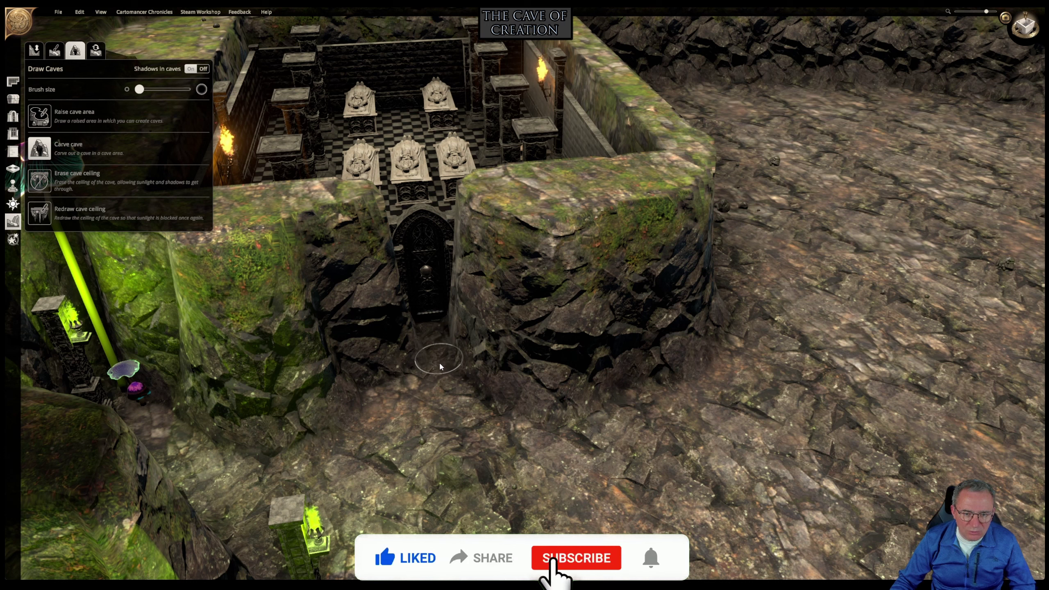
left_click(414, 340)
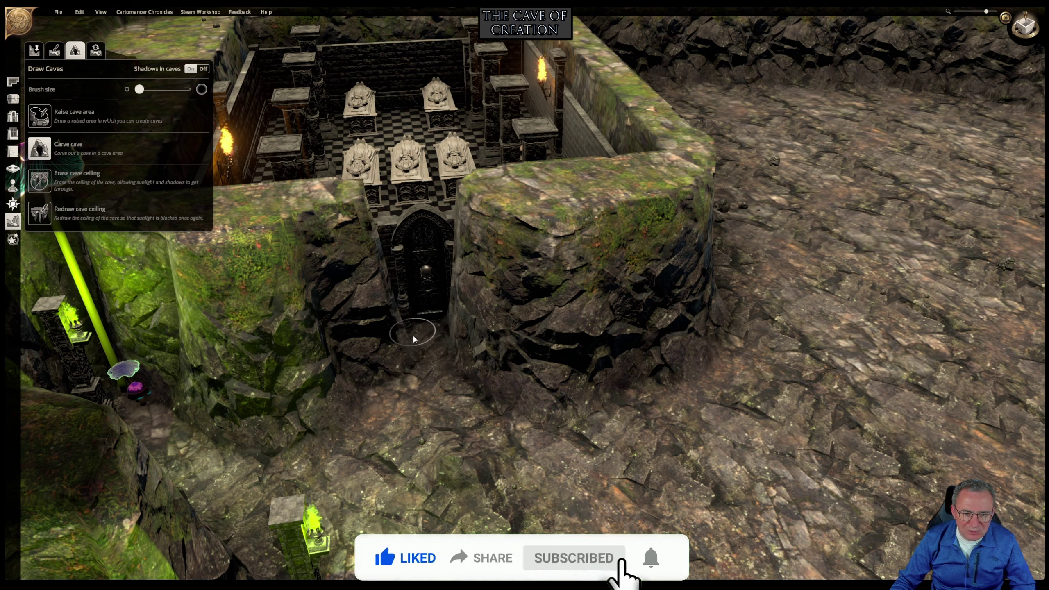
left_click(446, 342)
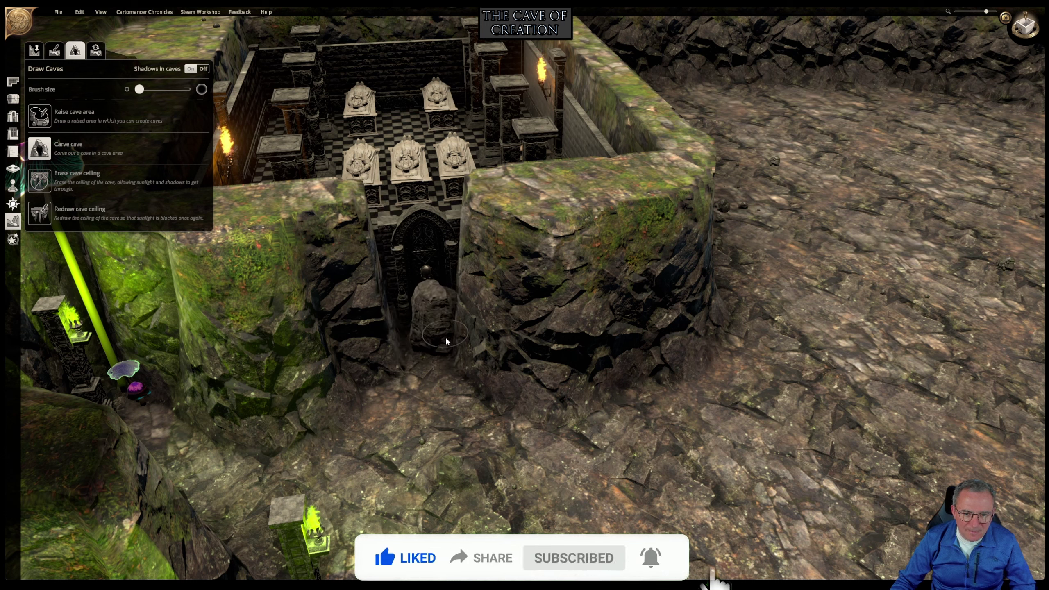
mouse_move(446, 338)
left_mouse_down()
mouse_move(451, 351)
mouse_move(451, 329)
left_mouse_up()
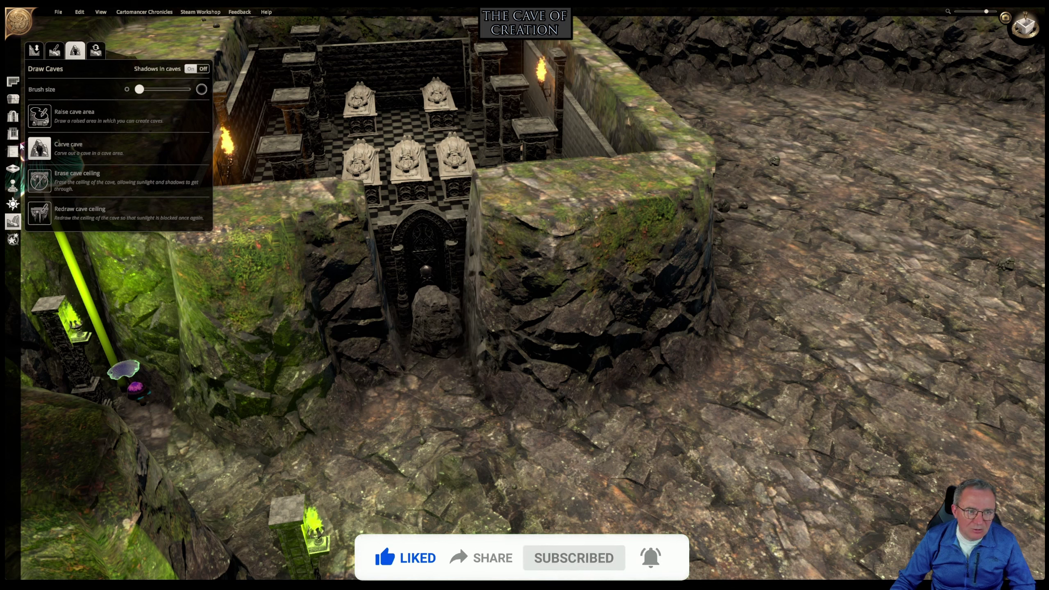
Delete the boulder standing in front of the Burial Chamber's door.
left_click(13, 99)
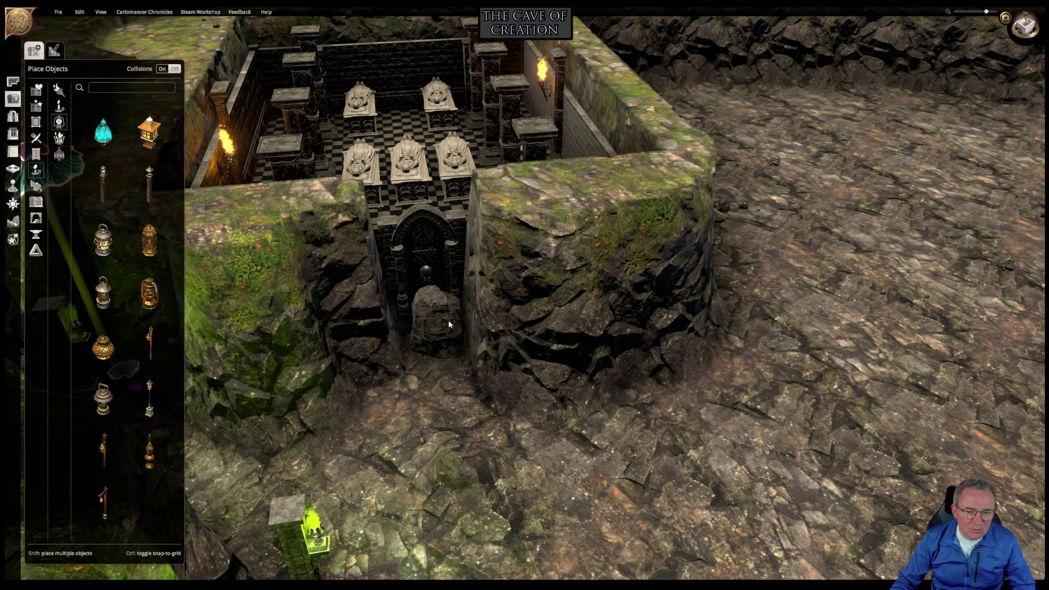
key("Delete")
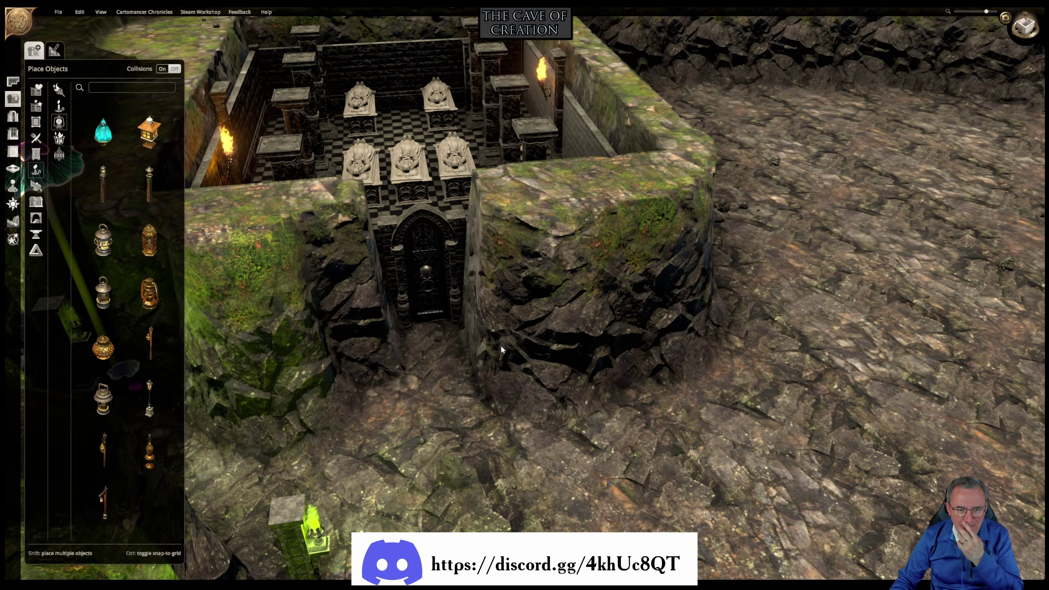
middle_click_drag(495, 354, 948, 366)
right_click_drag(947, 366, 512, 335)
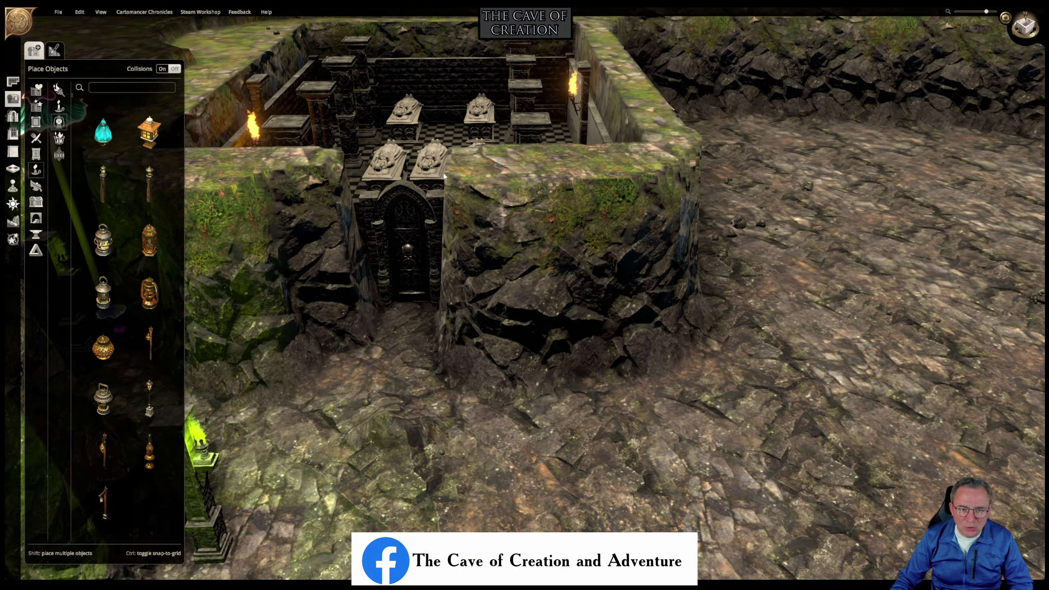
Delete all the carved stone sarcophagi from the Burial Chamber's checkered floor.
right_click_drag(445, 181, 354, 269)
middle_click_drag(354, 270, 543, 444)
right_click_drag(543, 444, 1005, 355)
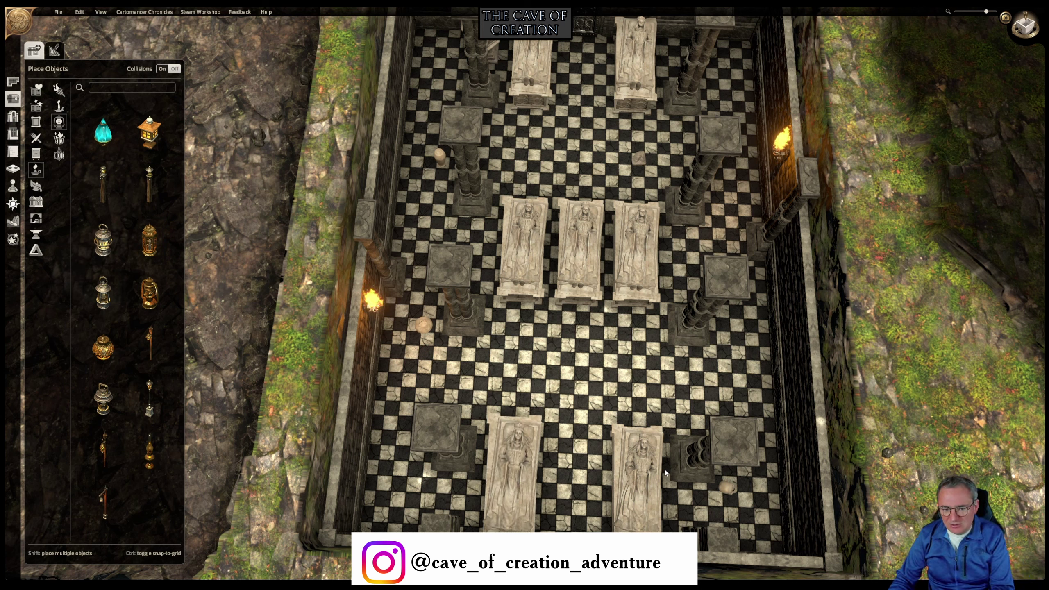
key("Delete")
left_click(637, 476)
key("Delete")
left_click(639, 280)
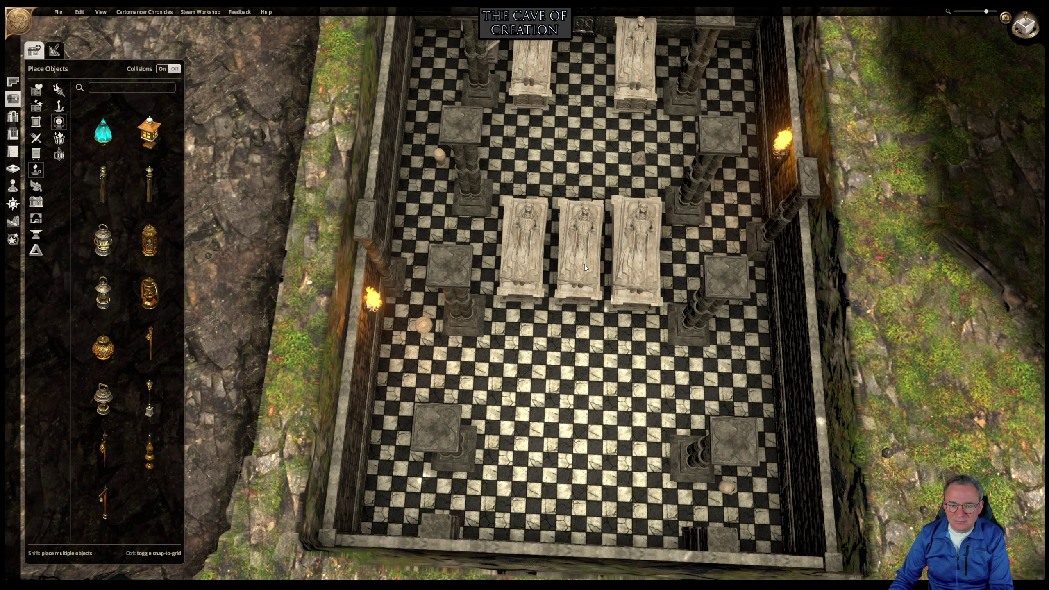
key("Delete")
left_click(582, 261)
key("Delete")
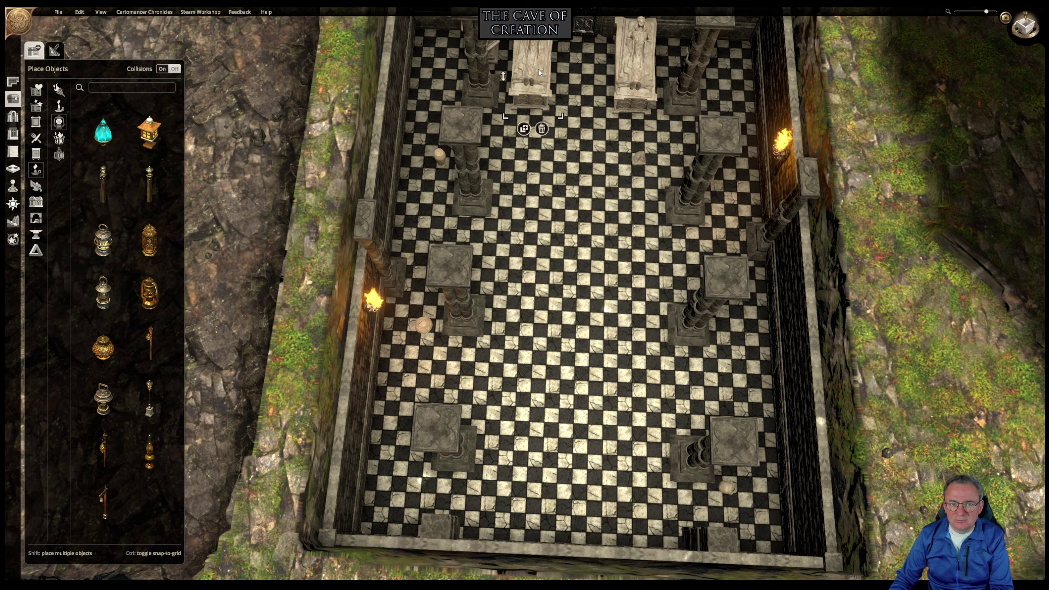
left_click(538, 70)
key("Delete")
key("Delete")
Delete the octagonal stone pedestal beside the entrance inside the Burial Chamber.
middle_click_drag(583, 164, 597, 48)
right_click_drag(597, 48, 318, 225)
left_click(328, 161)
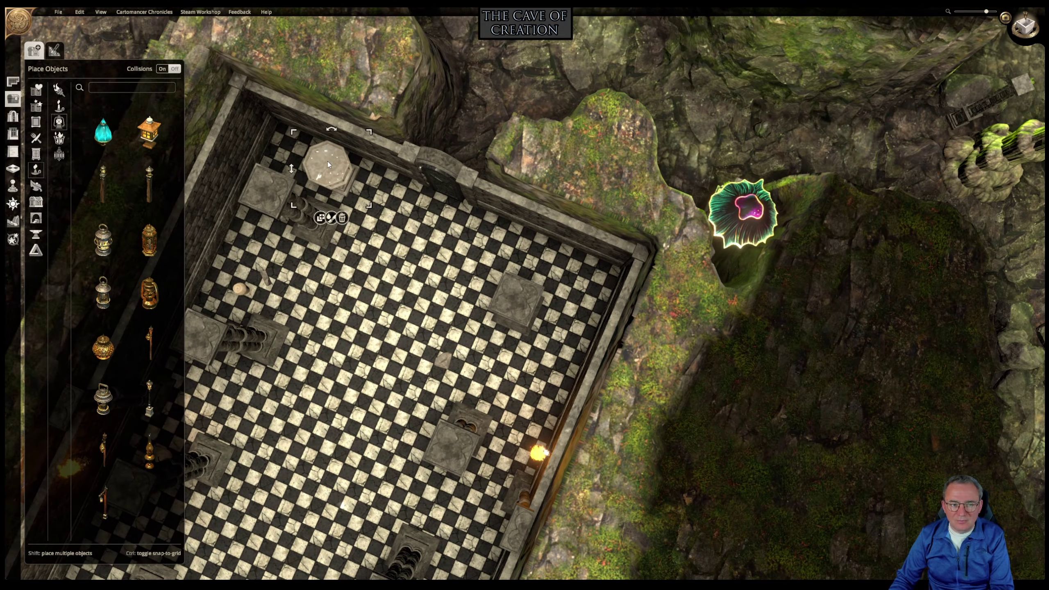
key("Delete")
Delete two of the small pale skulls lying near the pillars on the Burial Chamber's checkered floor.
middle_click_drag(328, 160, 445, 367)
right_click_drag(445, 368, 517, 217)
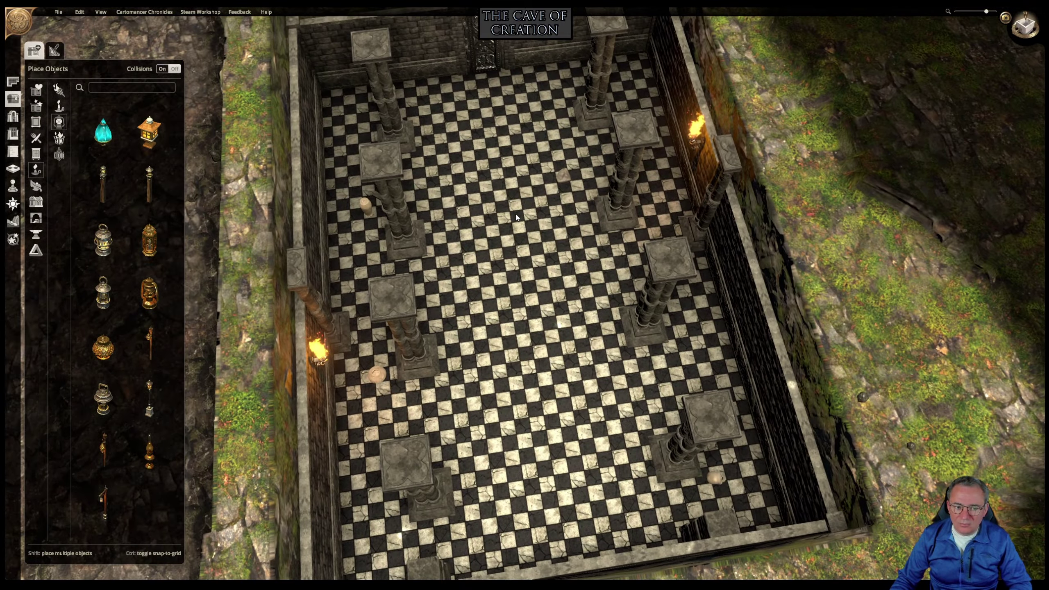
left_click(380, 376)
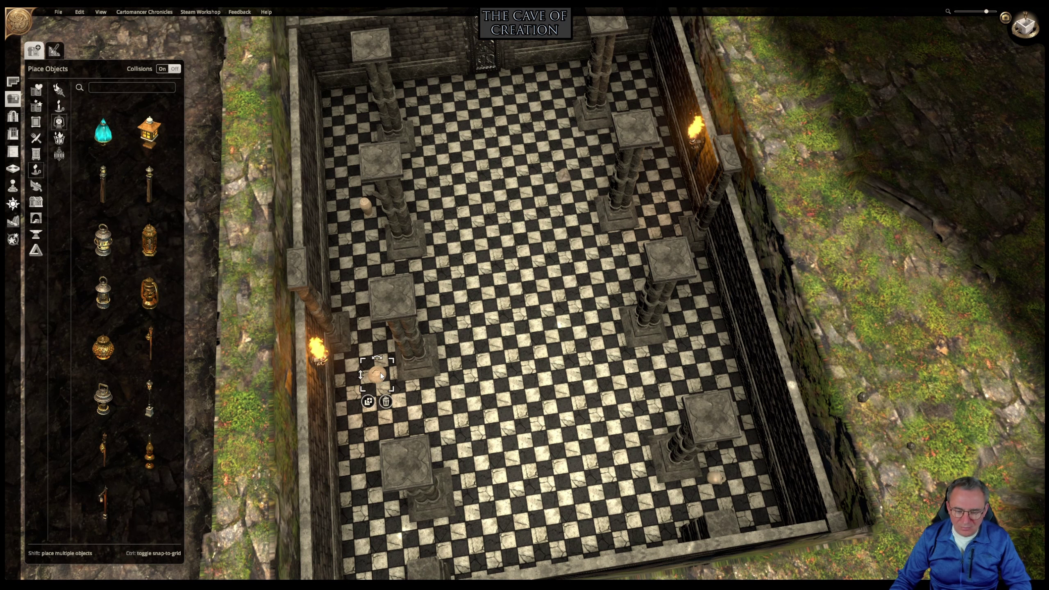
left_click(386, 401)
middle_click_drag(695, 451, 709, 451)
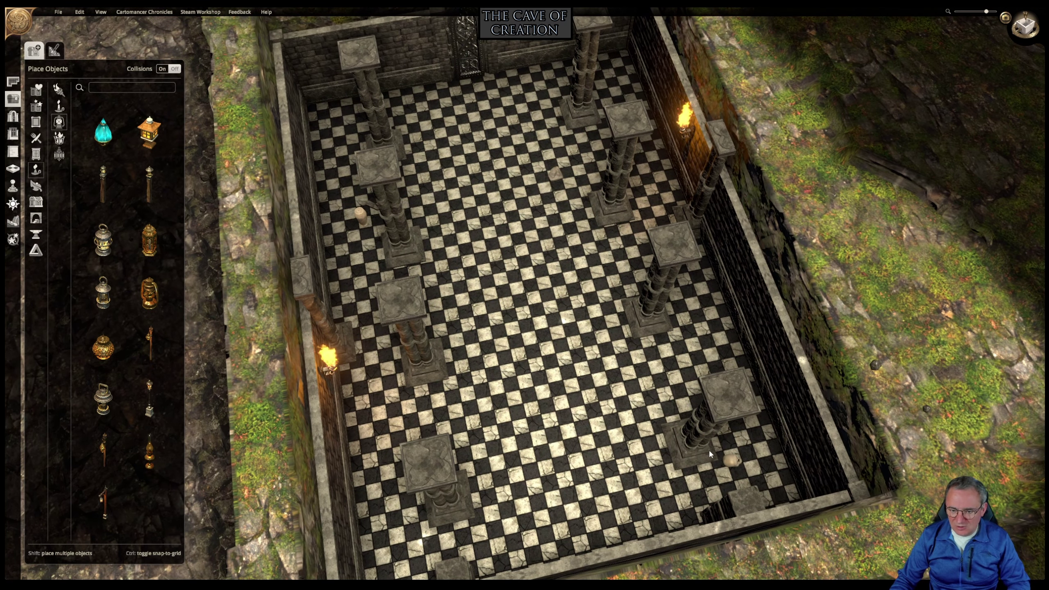
left_click(732, 460)
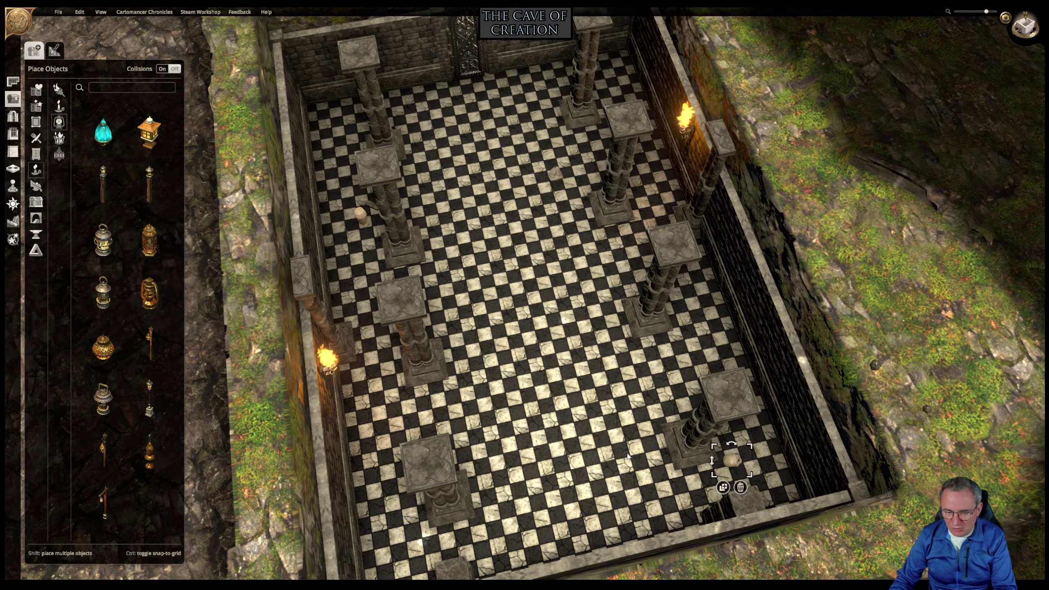
key("Delete")
Slide the pillar embedded in the side wall farther from the sconce and toggle the Collisions setting while repositioning it.
middle_click_drag(627, 456, 465, 475)
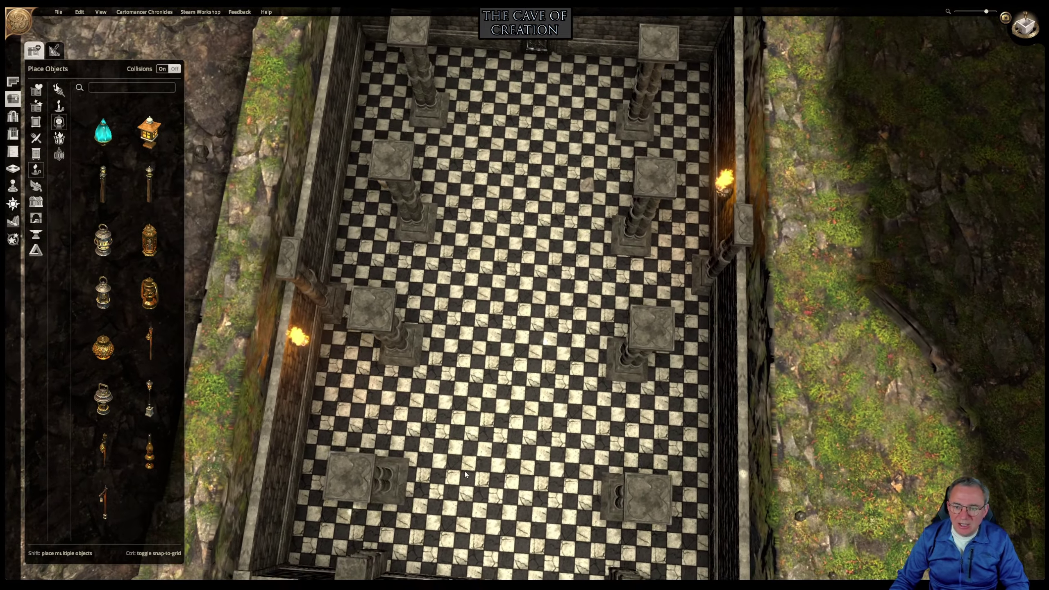
right_click_drag(465, 475, 692, 381)
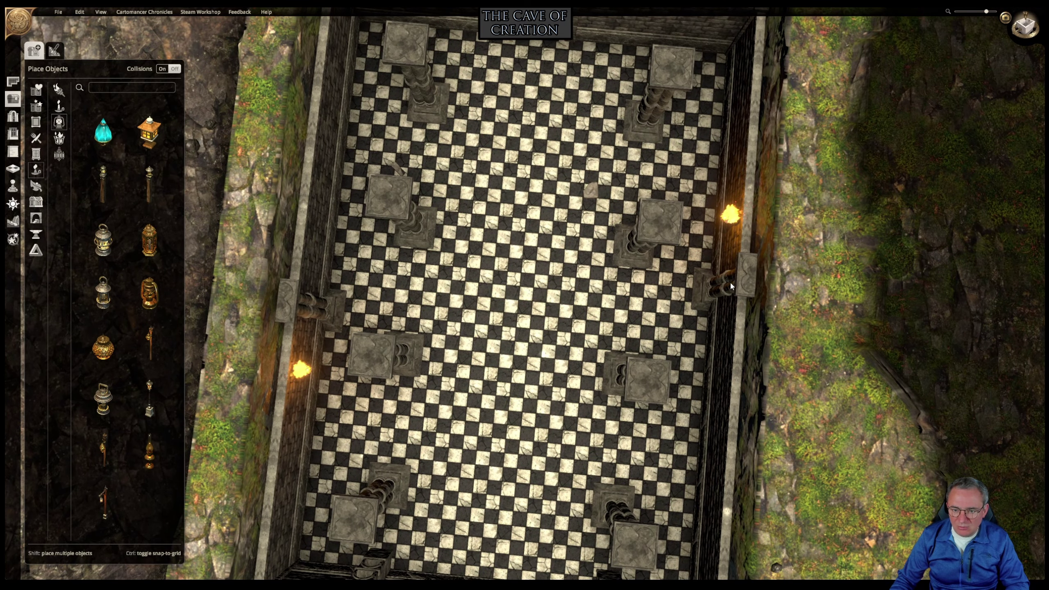
left_click_drag(730, 285, 692, 333)
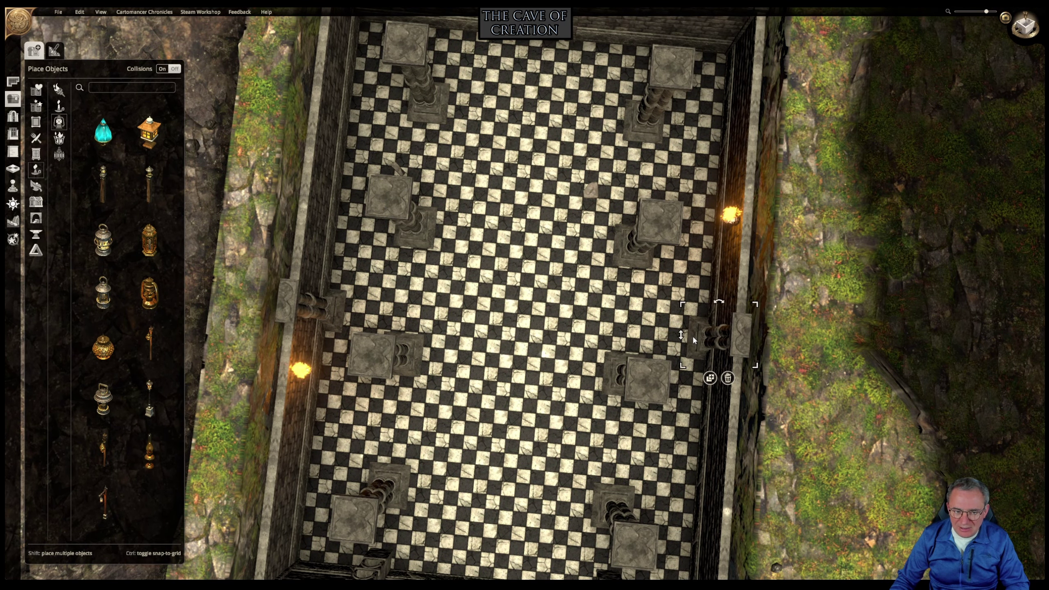
left_click(162, 69)
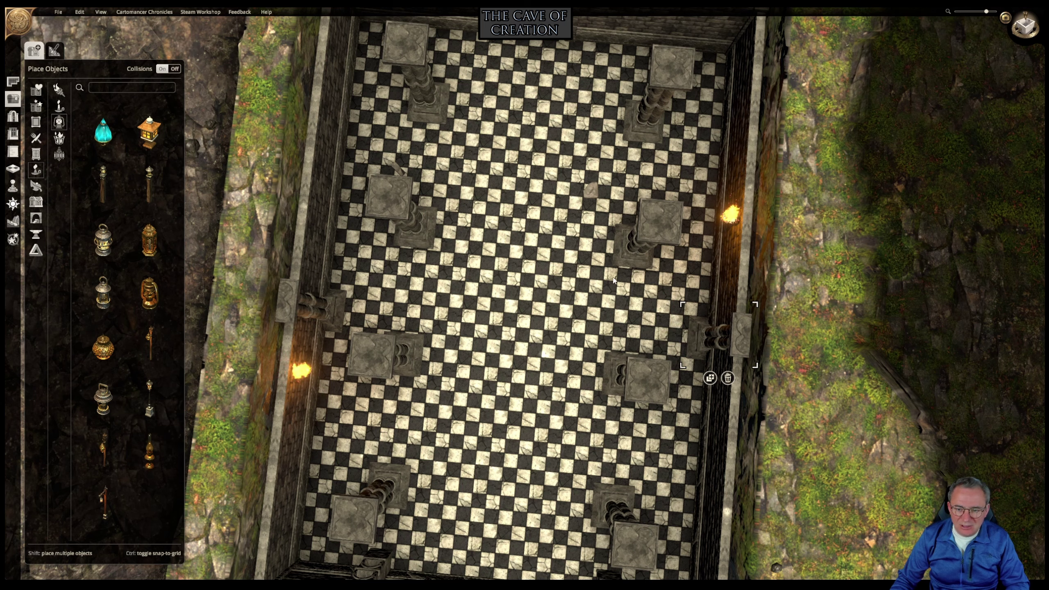
left_click_drag(702, 335, 704, 342)
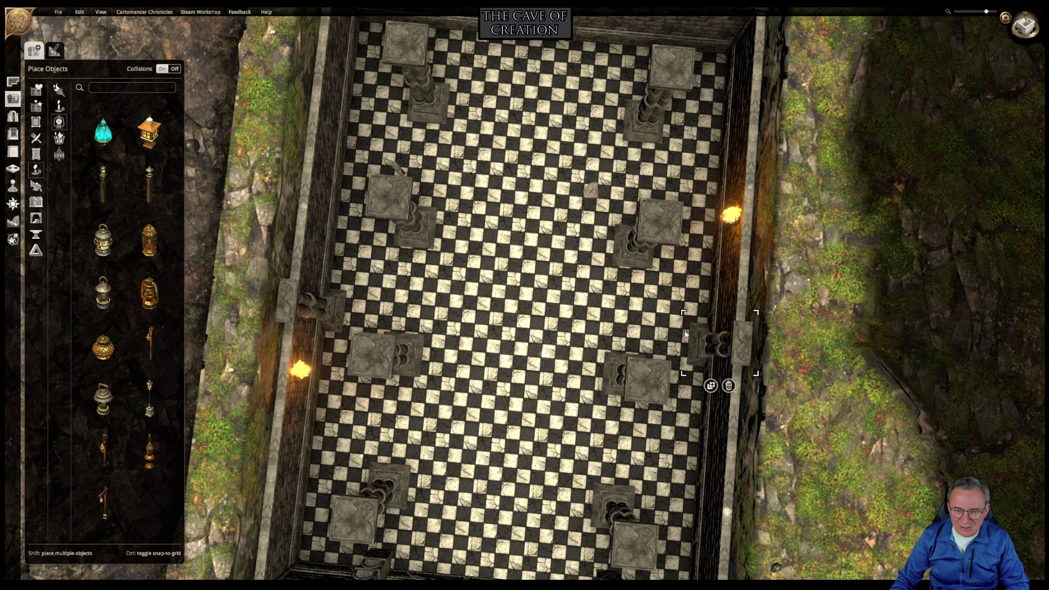
Try to move the embedded wall pillar past the sconce toward the door end and duplicate it.
left_click(323, 327)
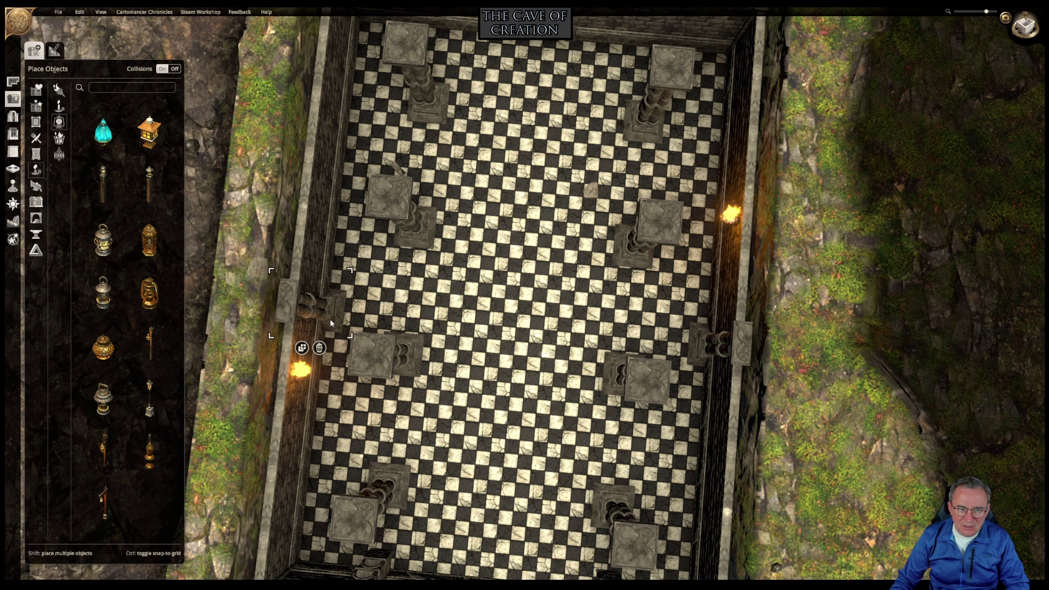
middle_click_drag(330, 318, 725, 104)
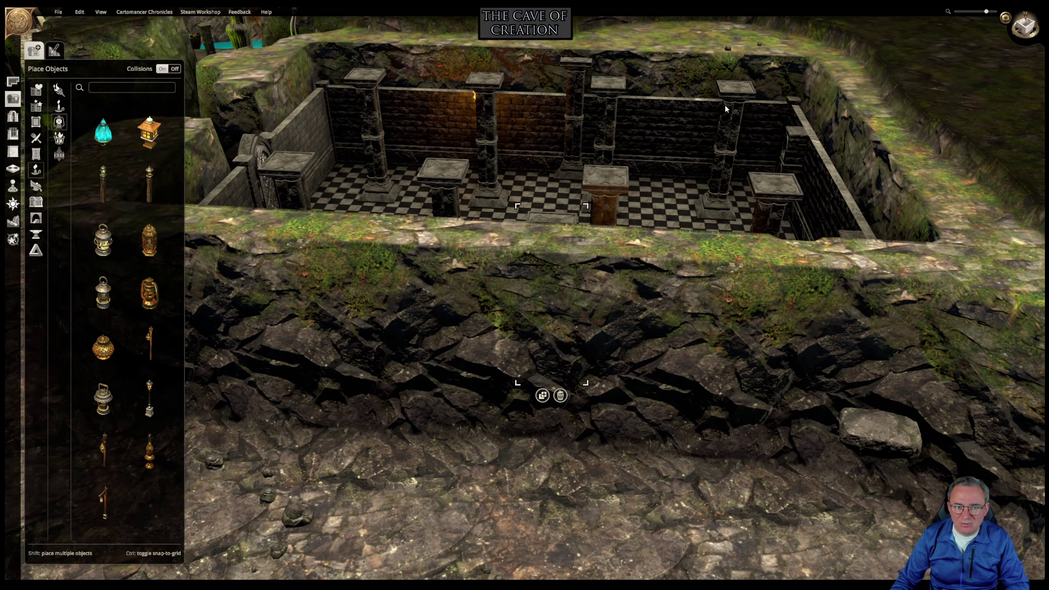
right_click_drag(726, 108, 627, 234)
left_click_drag(725, 281, 660, 67)
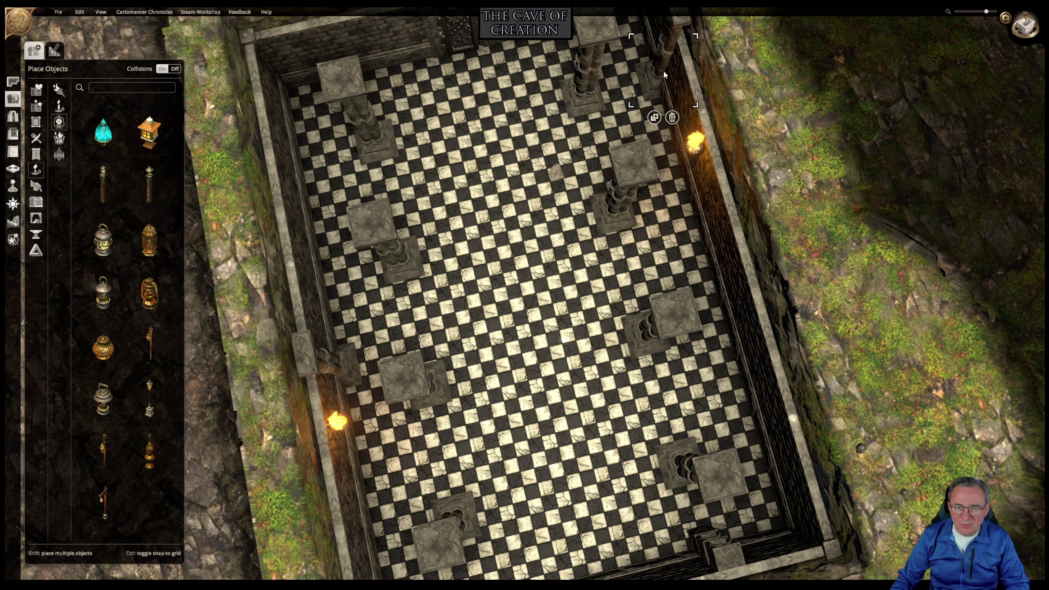
left_click(654, 118)
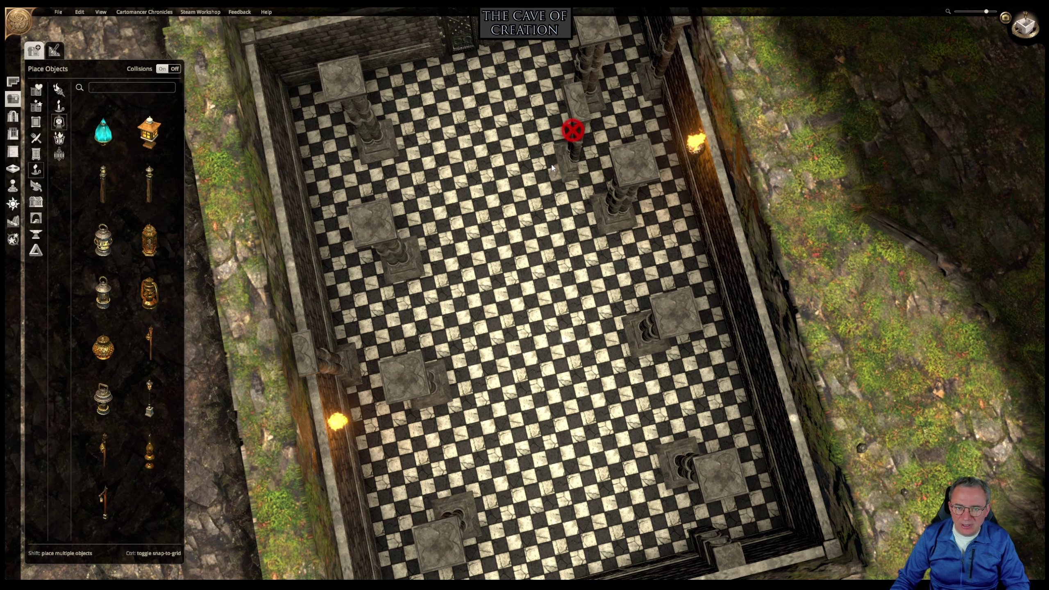
Delete both pillars embedded in the long side walls of the Burial Chamber.
left_click(650, 79)
key("Delete")
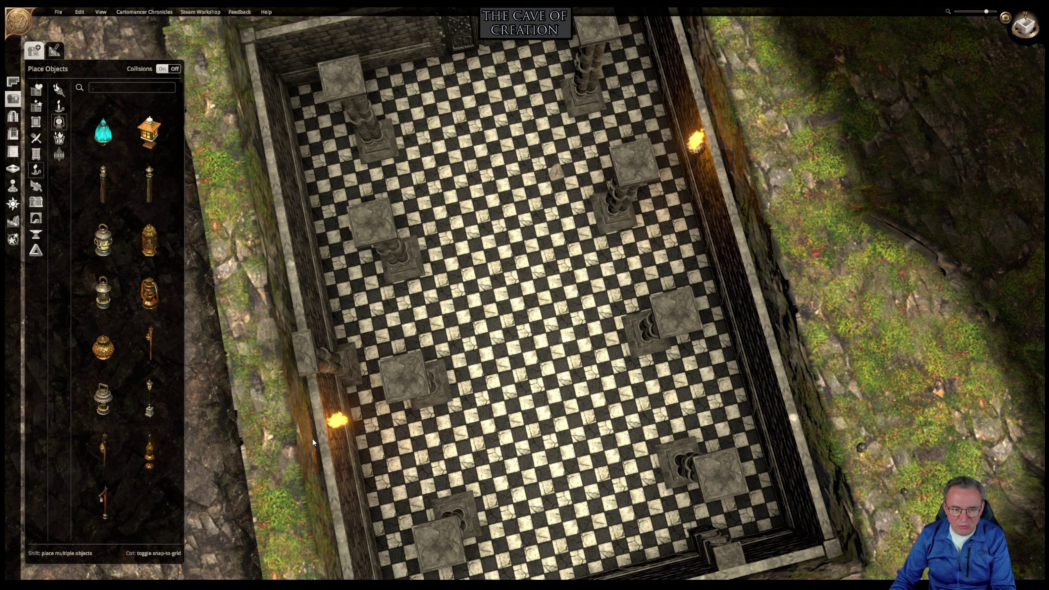
key("ctrl+z")
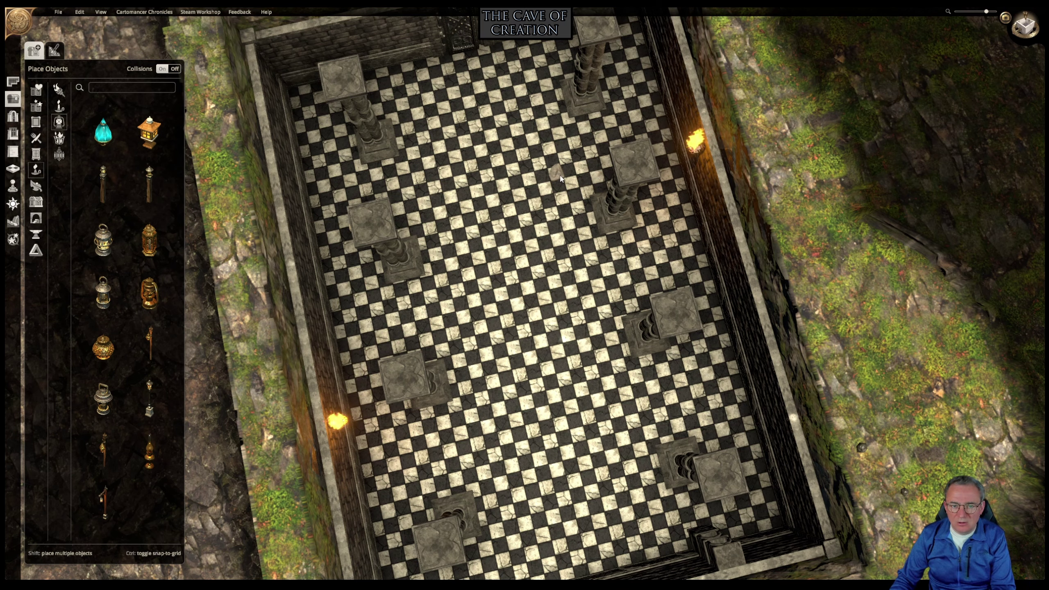
Move the lit sconces on both long walls toward the door end and delete the remaining skull beside the pillar.
middle_click_drag(455, 301, 394, 296)
right_click_drag(394, 300, 537, 288)
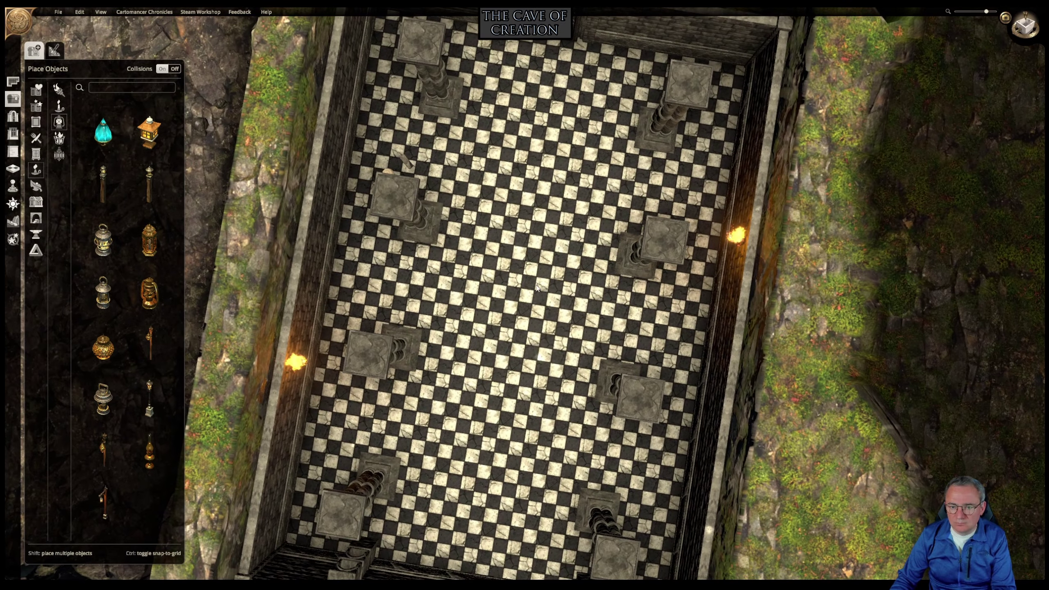
left_click_drag(726, 243, 746, 197)
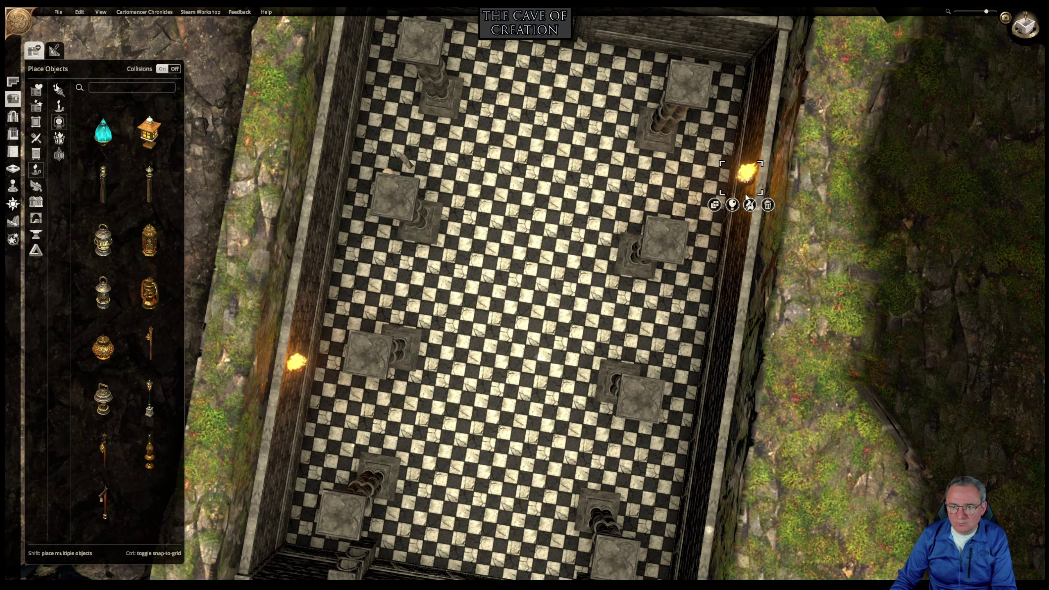
left_click_drag(302, 370, 346, 117)
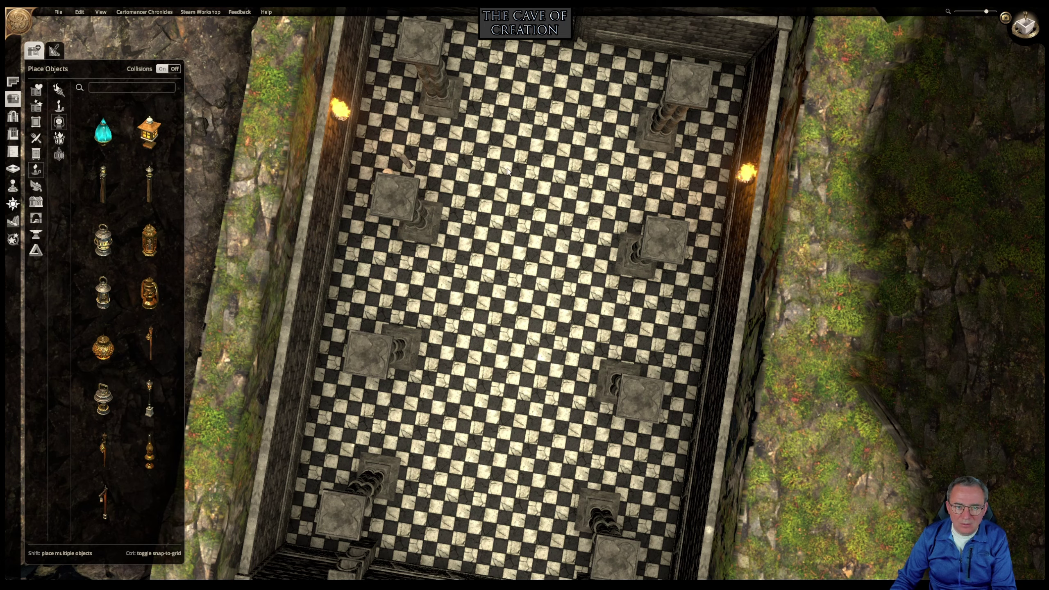
right_click_drag(408, 164, 441, 181)
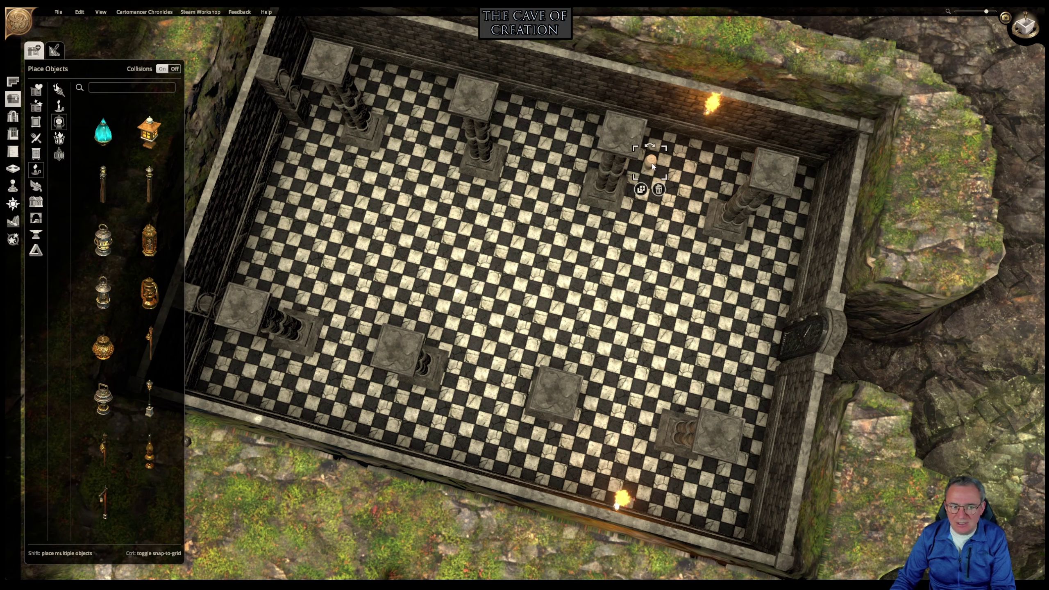
right_click_drag(418, 227, 439, 210)
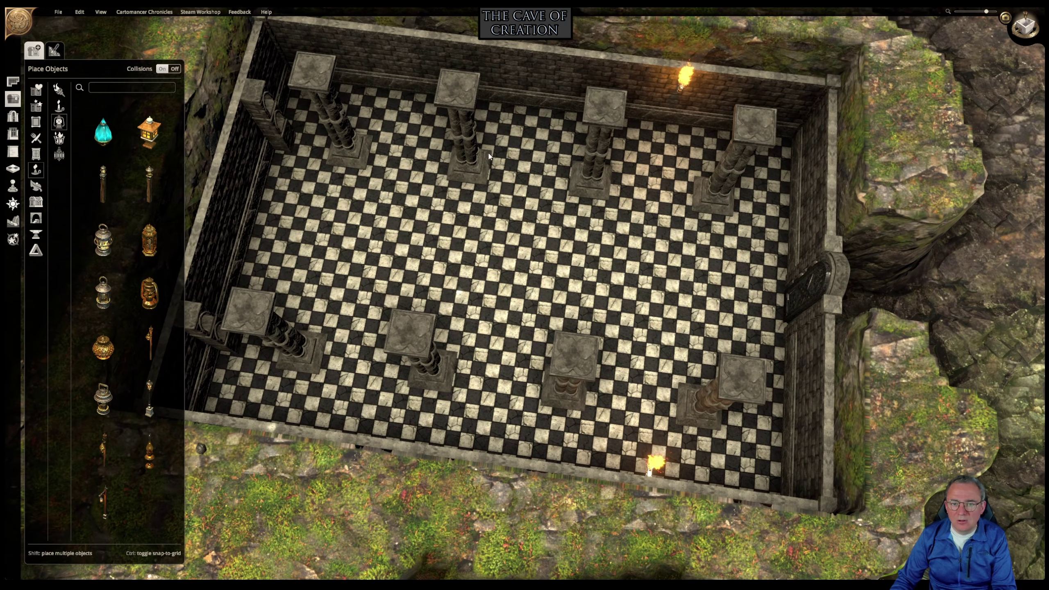
Duplicate the Sconce - Lit and place the copy on the same long wall, toward the end opposite the door.
left_click(682, 91)
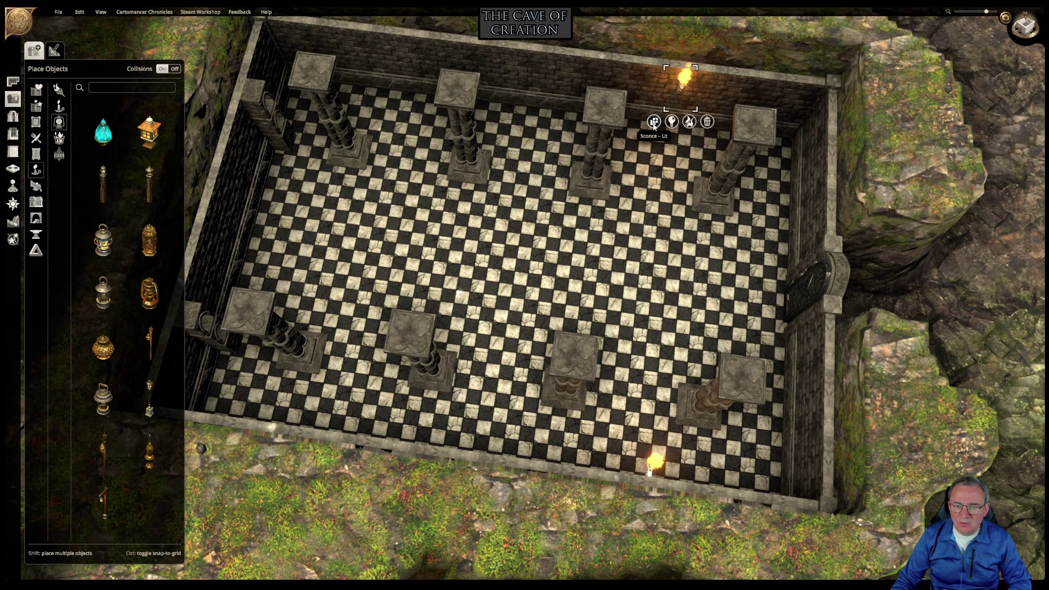
left_click(654, 122)
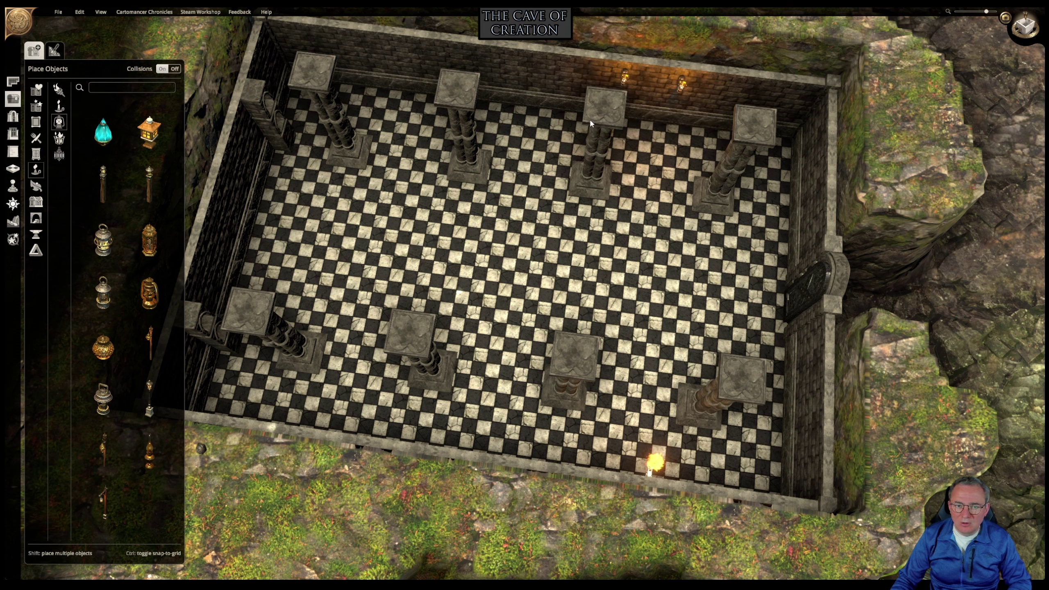
left_click(520, 100)
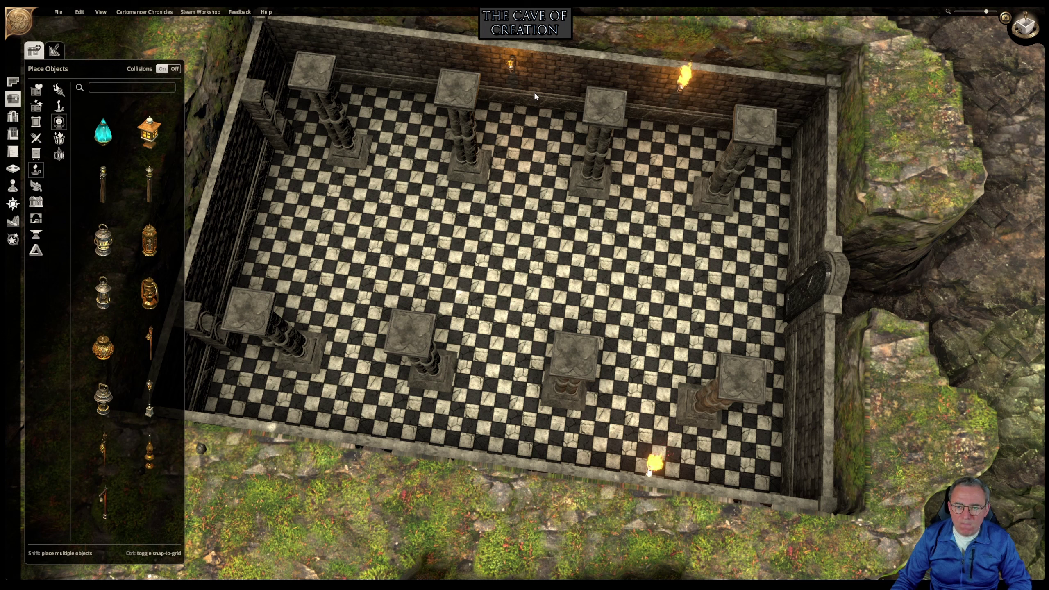
left_click_drag(534, 91, 430, 84)
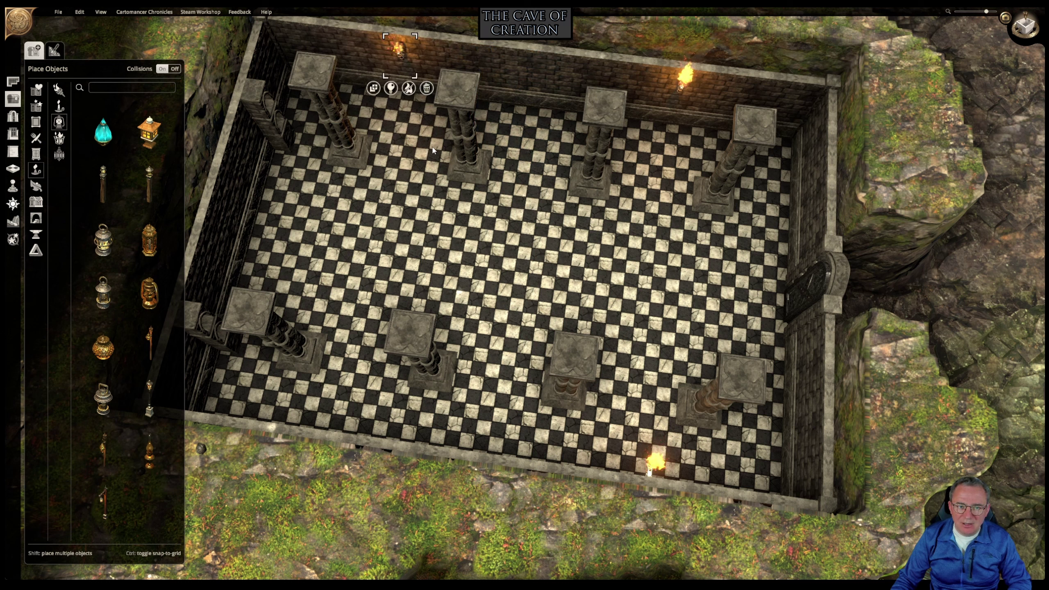
Delete the third pillar from the door in each row and move the second pillar of the sconce-wall row to mid-row.
left_click(464, 115)
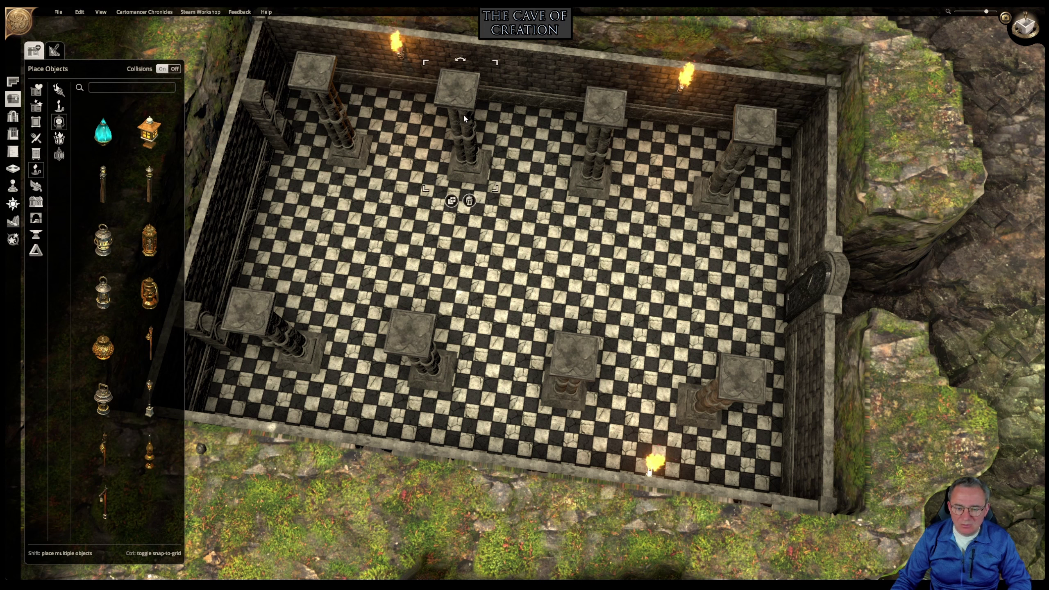
key("Delete")
left_click(419, 351)
key("Delete")
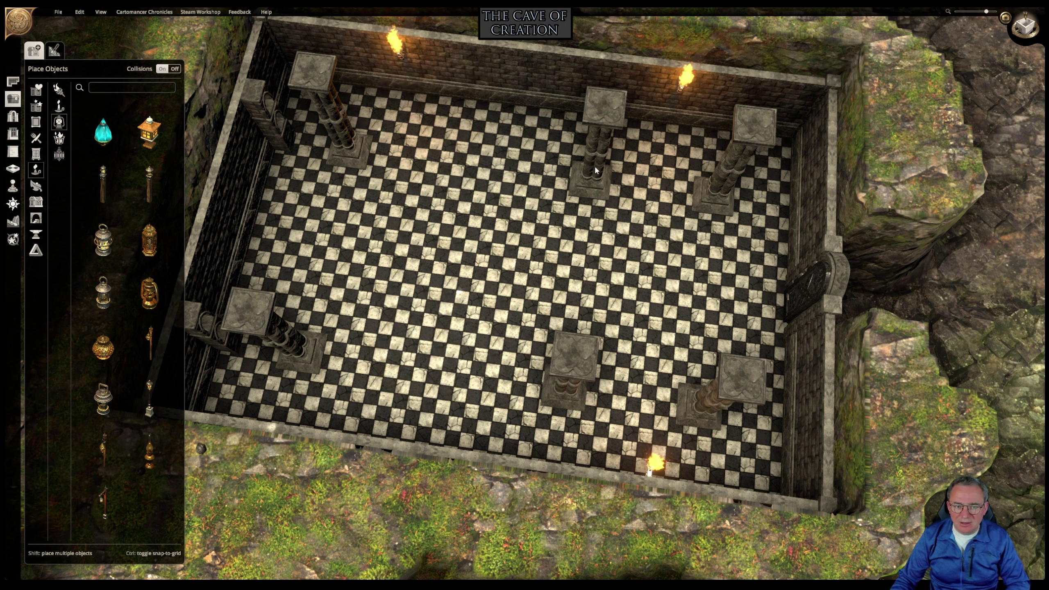
left_click_drag(606, 168, 540, 163)
middle_click_drag(539, 163, 632, 133)
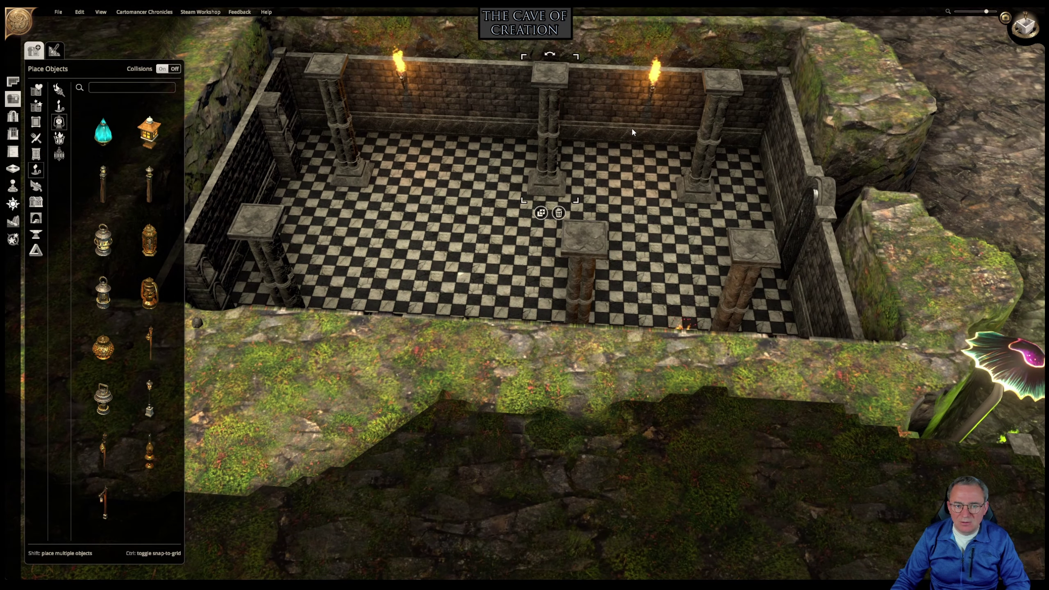
Move the middle pillar by the two-sconce wall away from the door and place a duplicate in the same row nearer the door.
left_click_drag(532, 180, 426, 176)
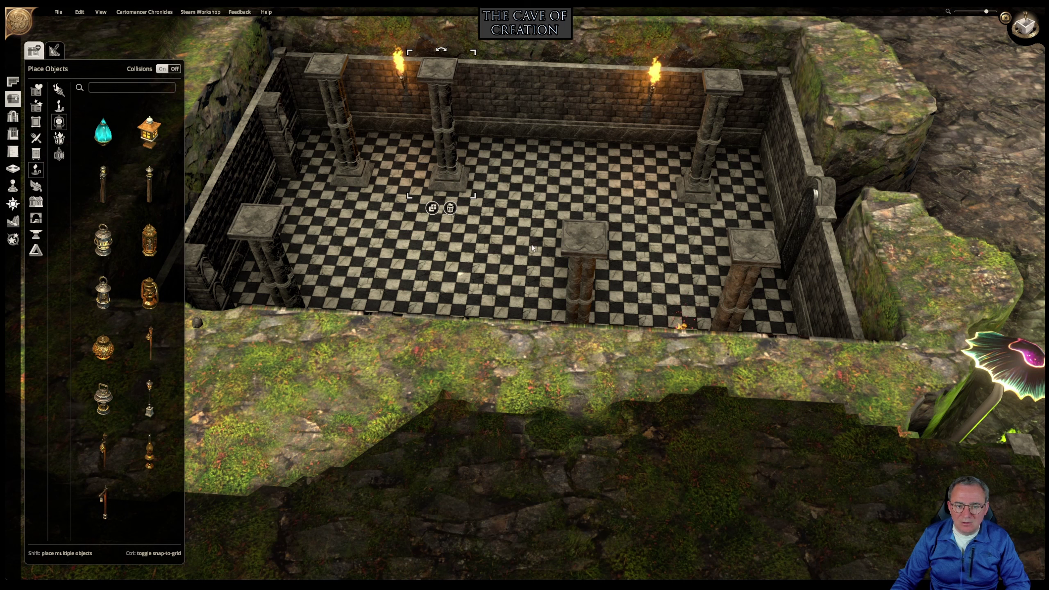
left_click(582, 264)
left_click(572, 380)
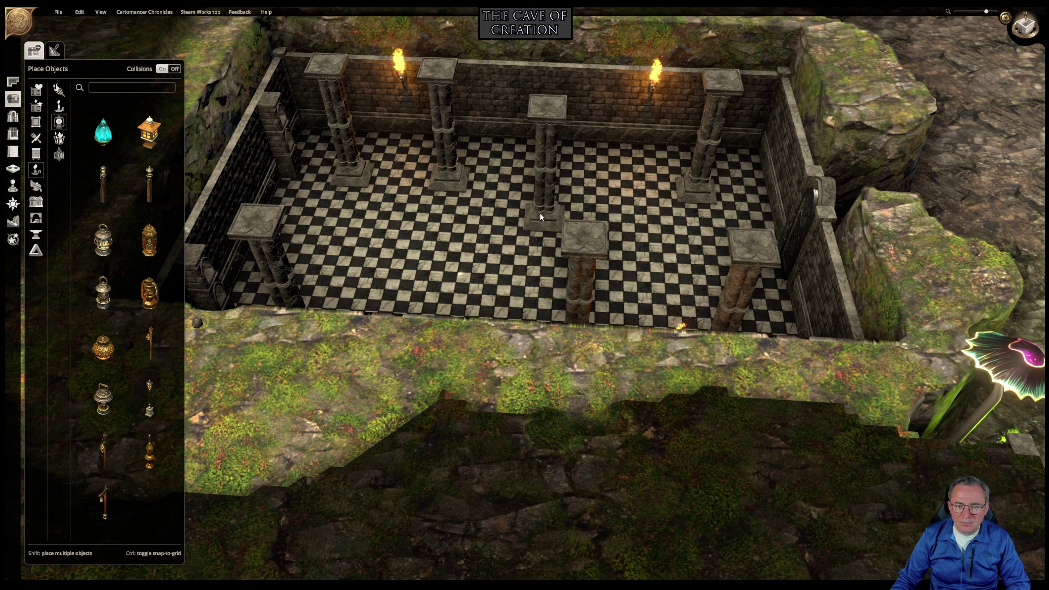
left_click_drag(526, 179, 579, 183)
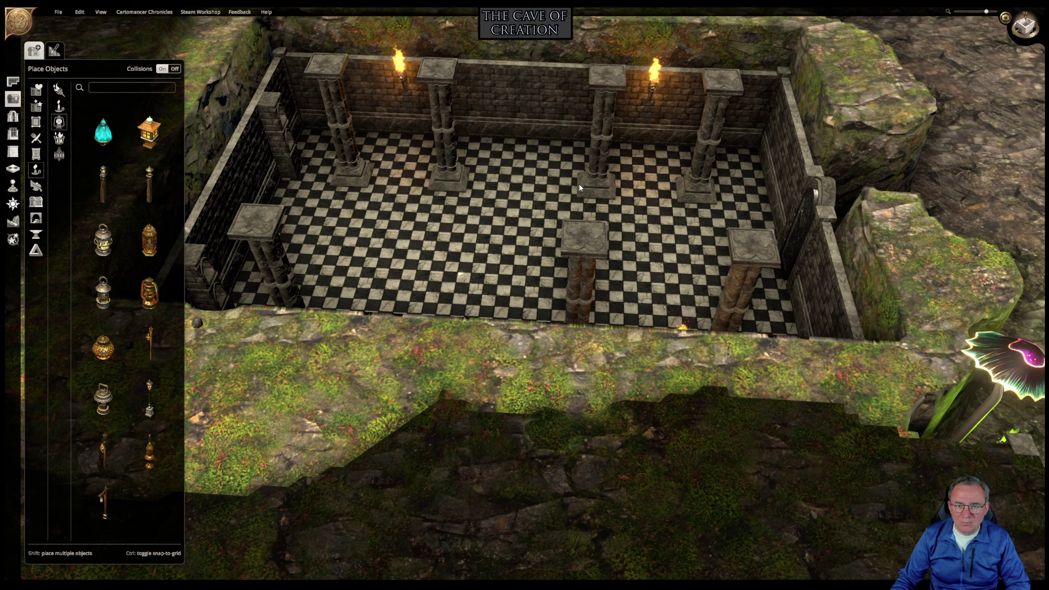
left_click(651, 89)
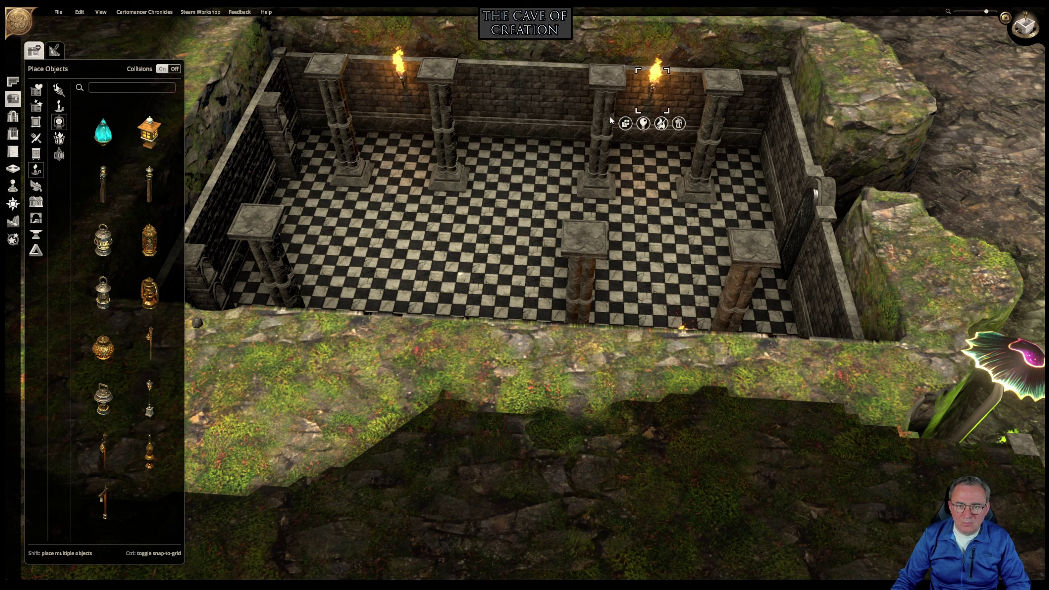
left_click(625, 123)
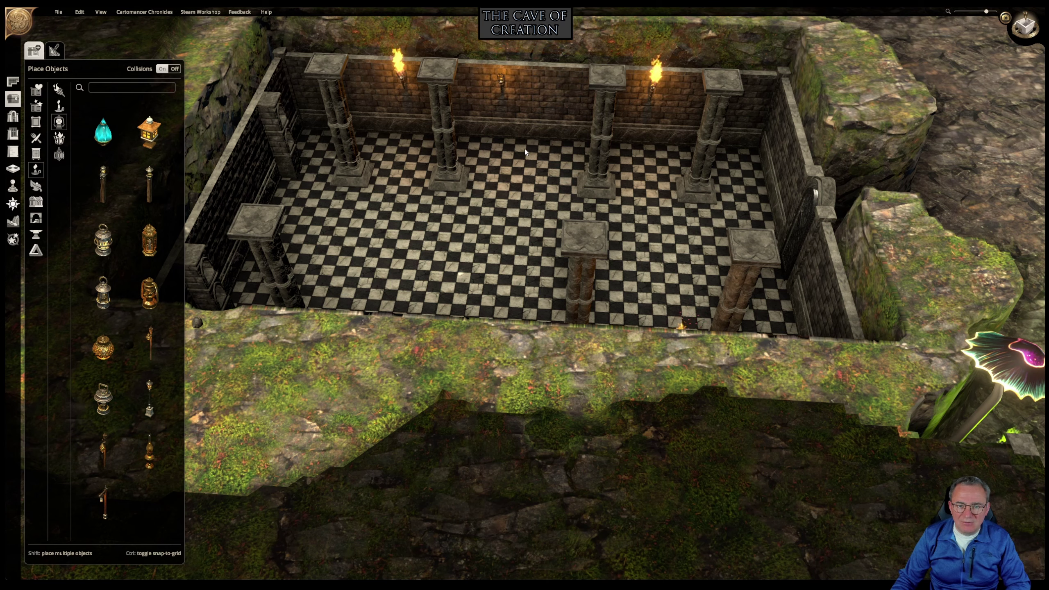
right_click(607, 204)
Delete the third pillar from the door along the two-sconce wall and move the second one to the middle of the row.
middle_click_drag(638, 157, 627, 273)
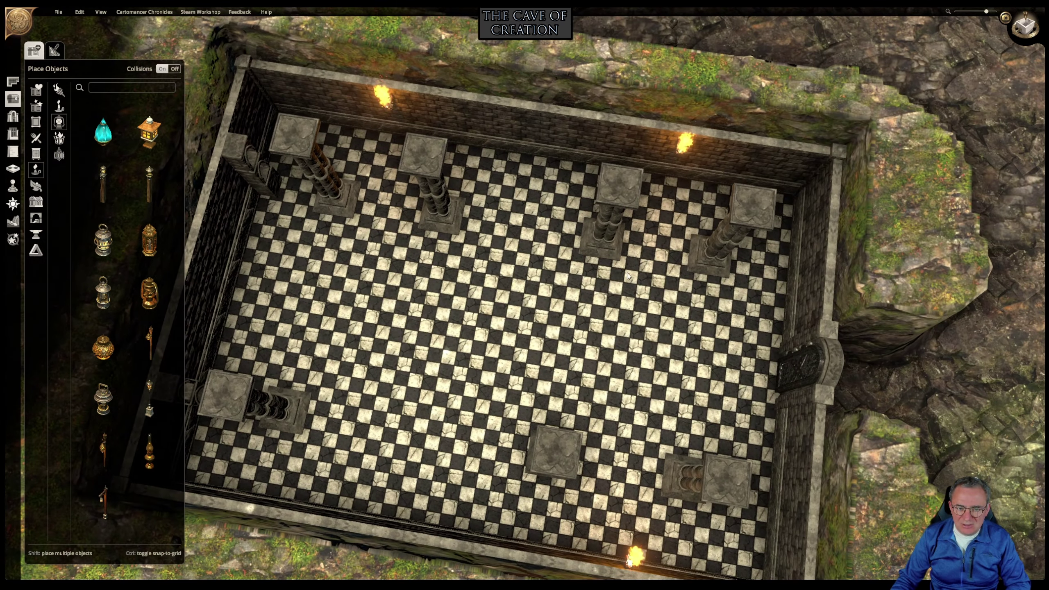
left_click(429, 202)
key("Delete")
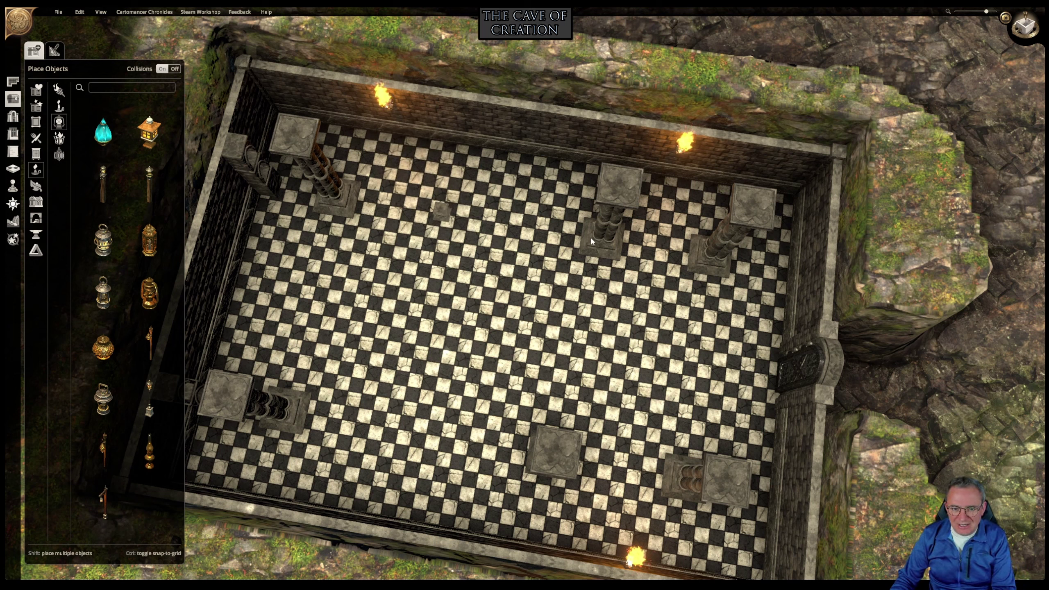
left_click(596, 237)
left_click_drag(598, 242, 549, 244)
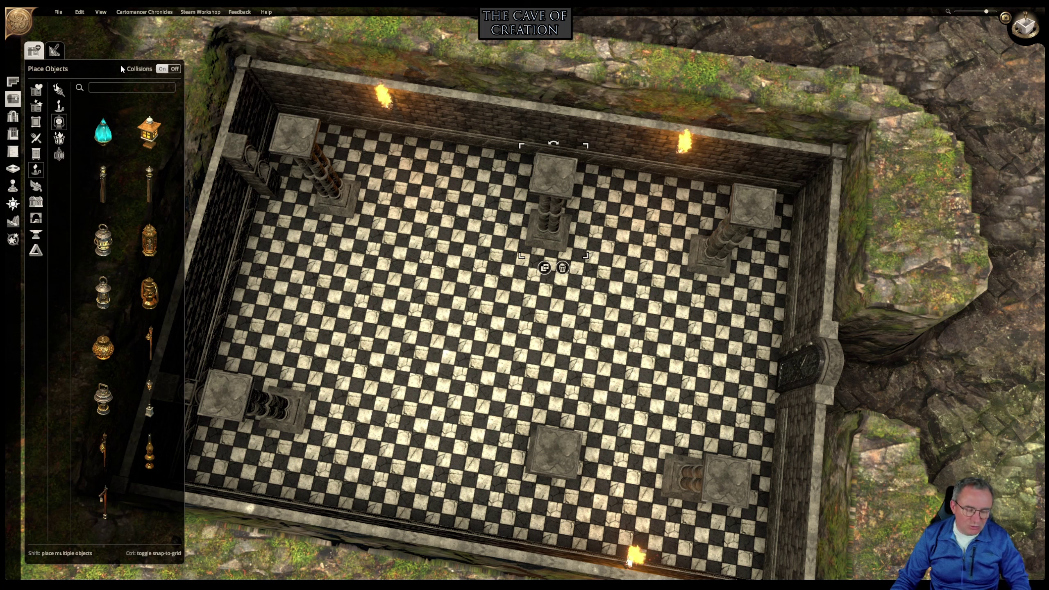
Move the middle pillar of each row away from the door to centre it between that row's end pillars.
left_click_drag(536, 224, 498, 220)
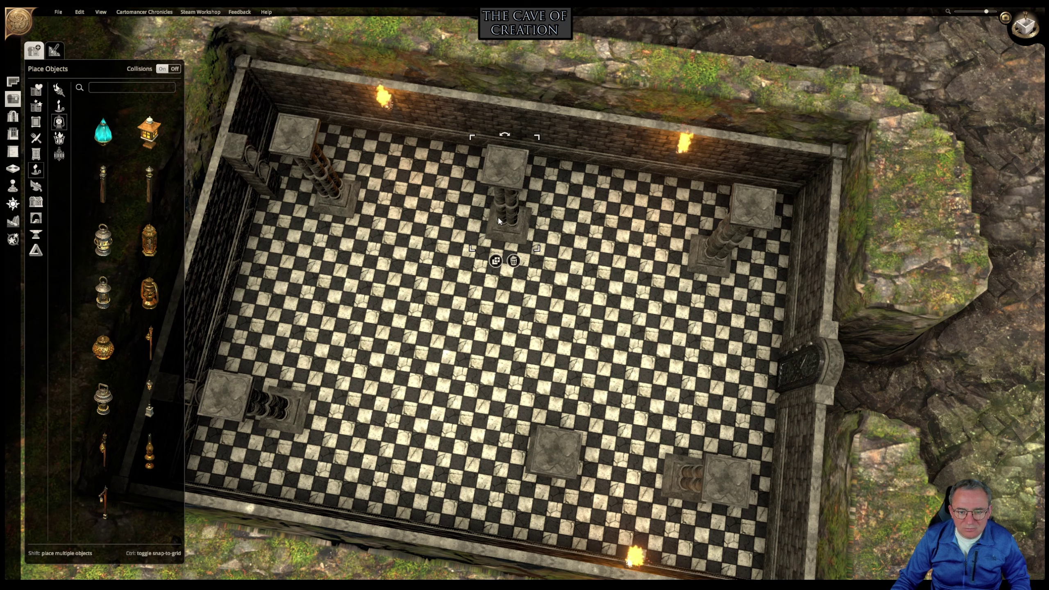
right_click_drag(550, 241, 532, 203)
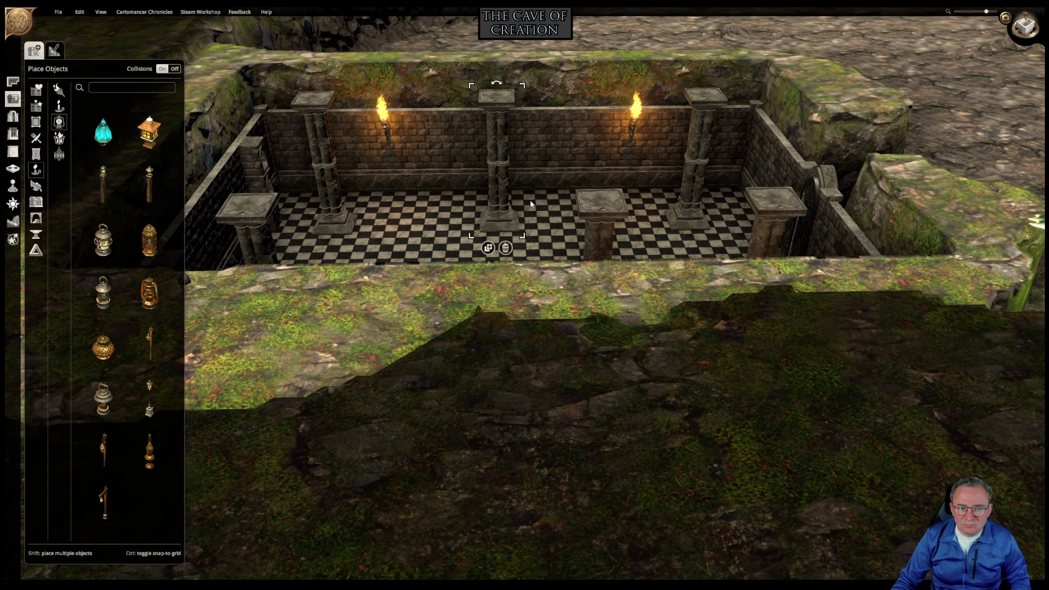
left_click_drag(499, 217, 510, 216)
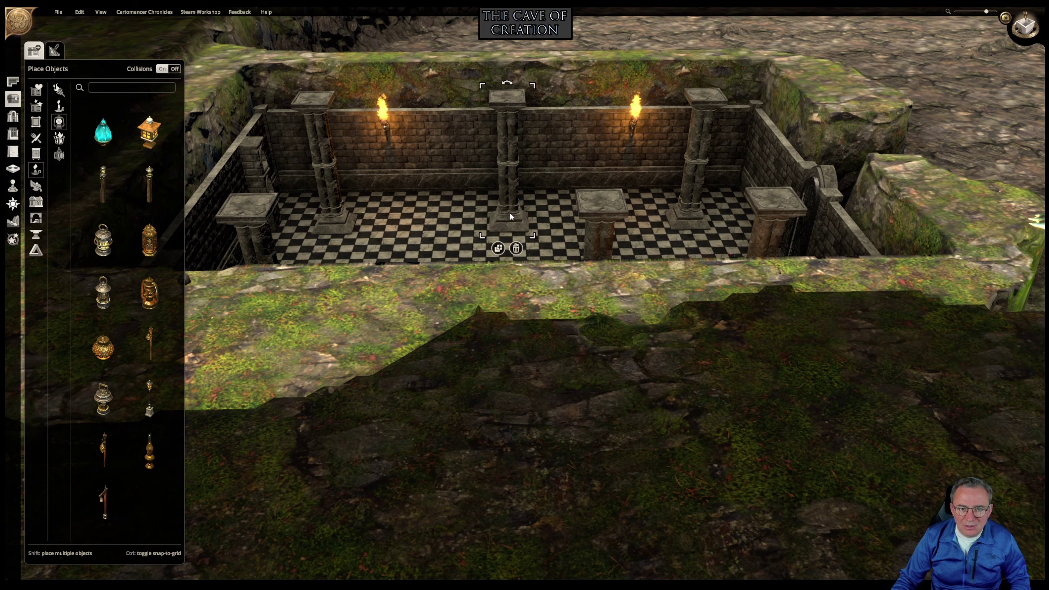
right_click_drag(564, 124, 548, 229)
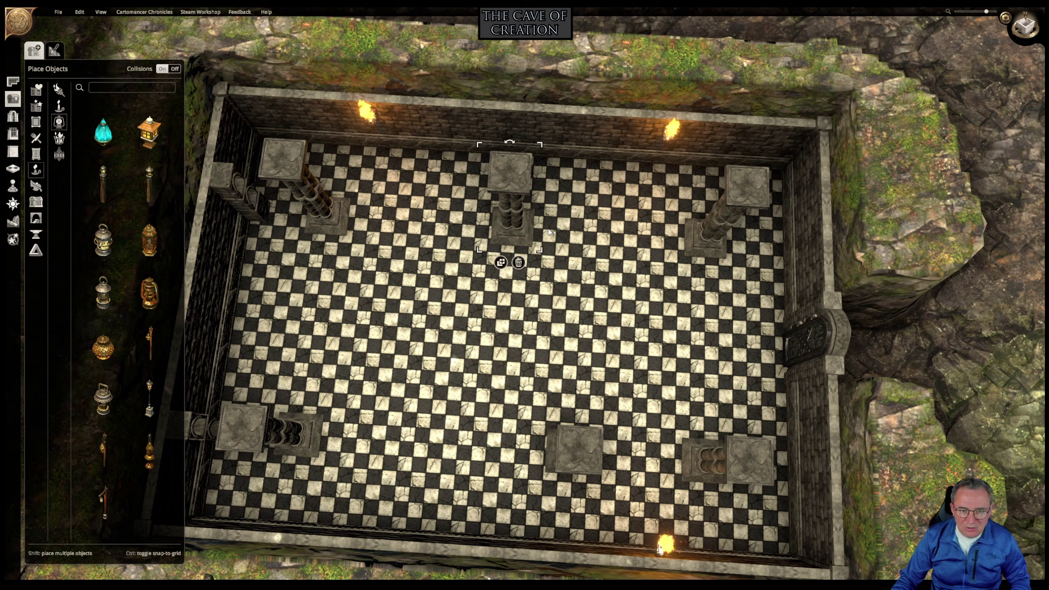
left_click(570, 460)
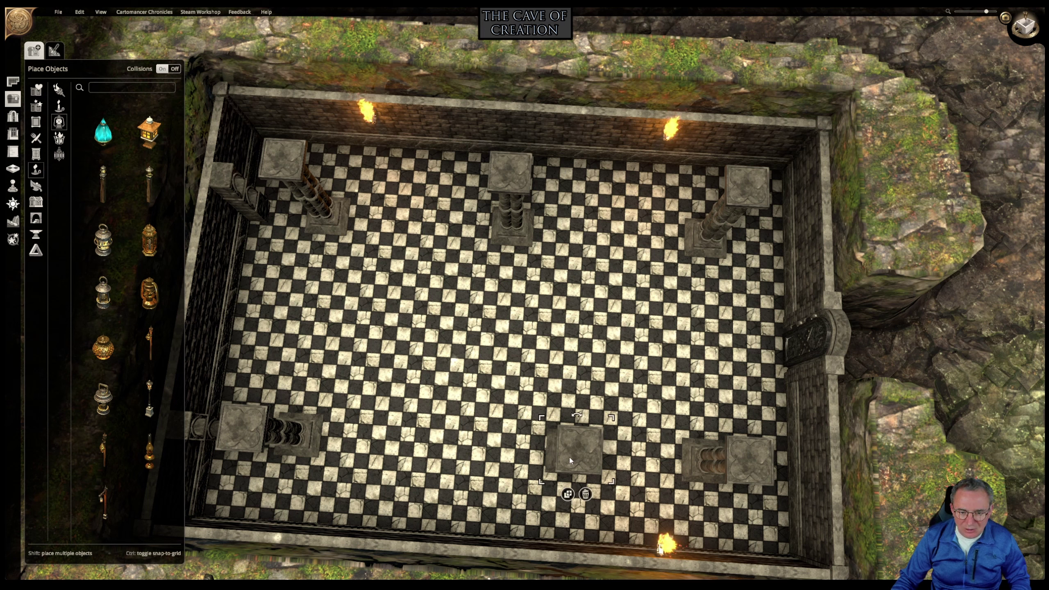
left_click_drag(569, 458, 490, 453)
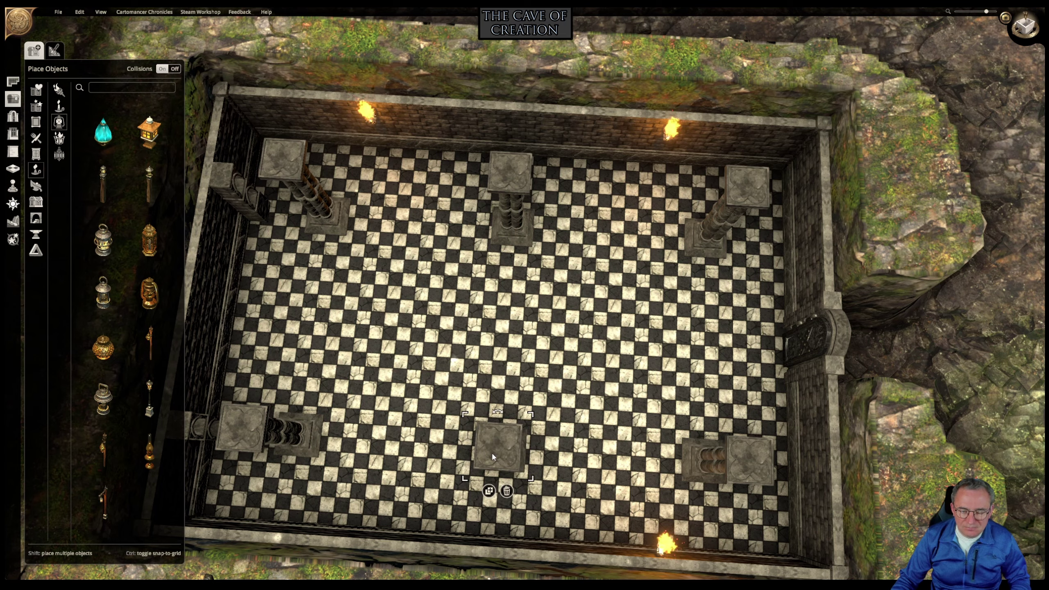
Duplicate a Sconce - Lit from the long wall and place the copy in the middle of the short wall opposite the door.
middle_click_drag(491, 454, 763, 171)
middle_click_drag(757, 184, 745, 200)
right_click_drag(745, 201, 192, 96)
right_click_drag(427, 103, 425, 238)
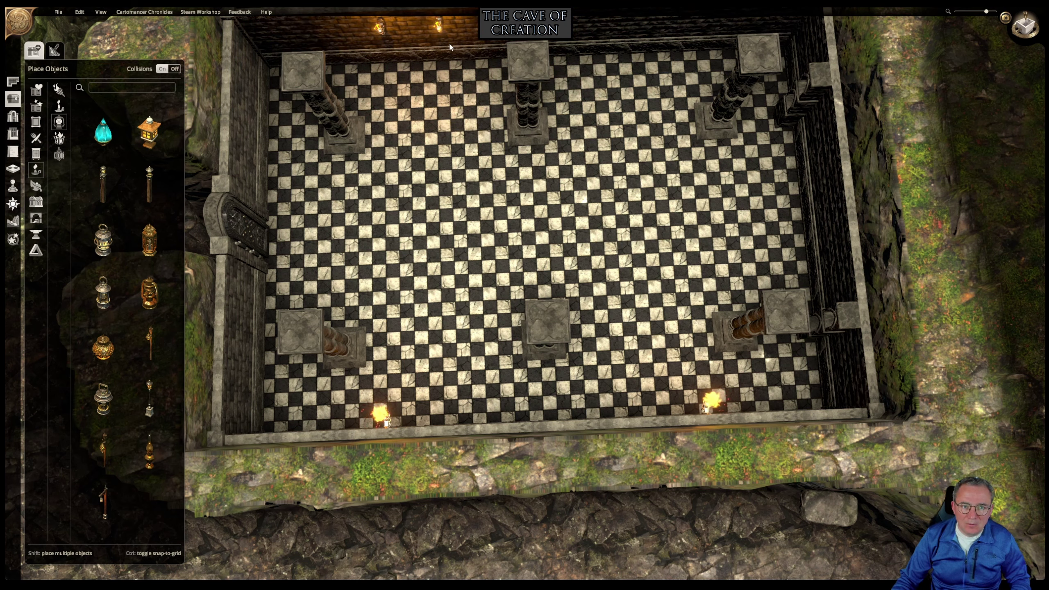
right_click_drag(456, 51, 460, 17)
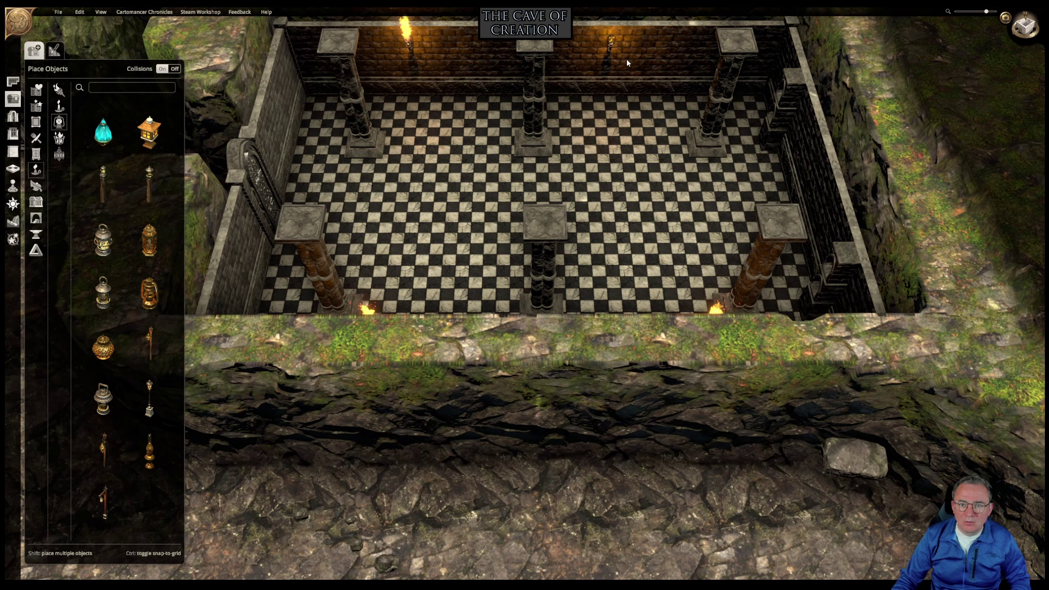
left_click(678, 58)
right_click_drag(631, 108, 862, 67)
left_click(644, 114)
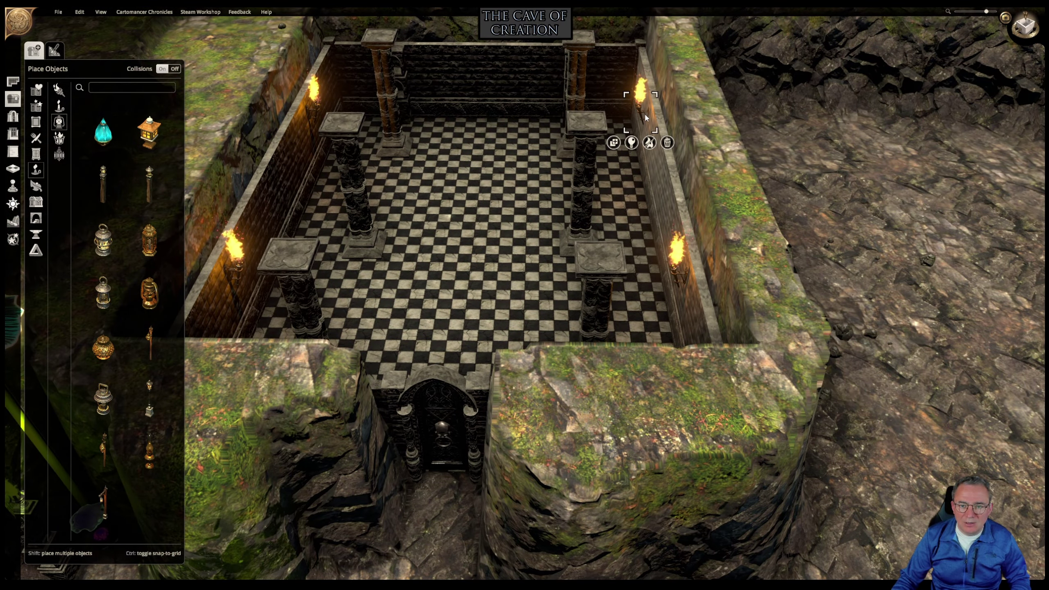
left_click(615, 142)
left_click(472, 98)
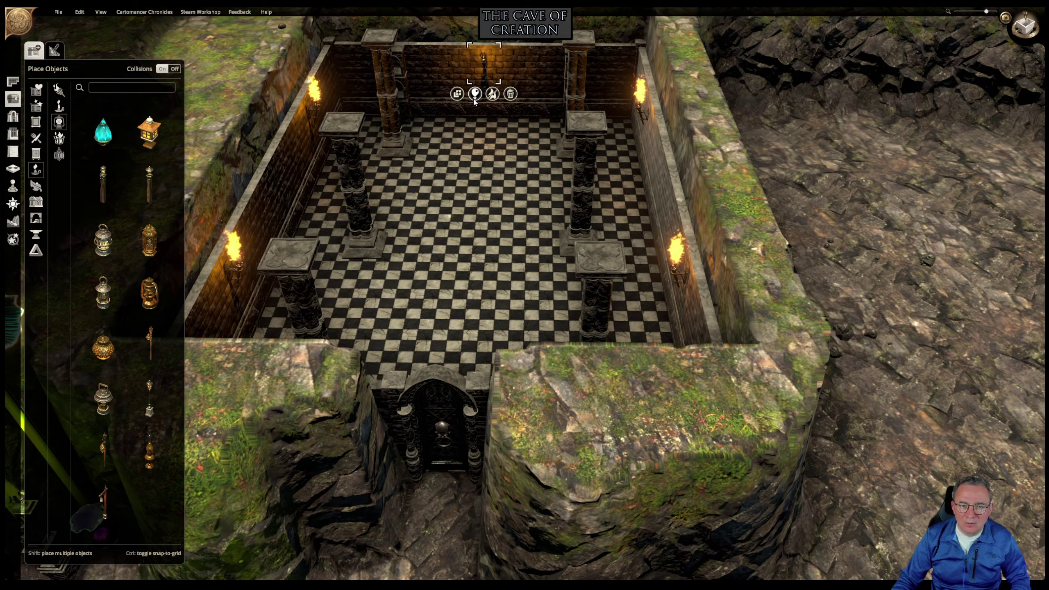
Duplicate a long-wall Sconce - Lit and, with collisions off, fit the copy onto the middle pillar beside that wall.
right_click_drag(472, 98, 741, 121)
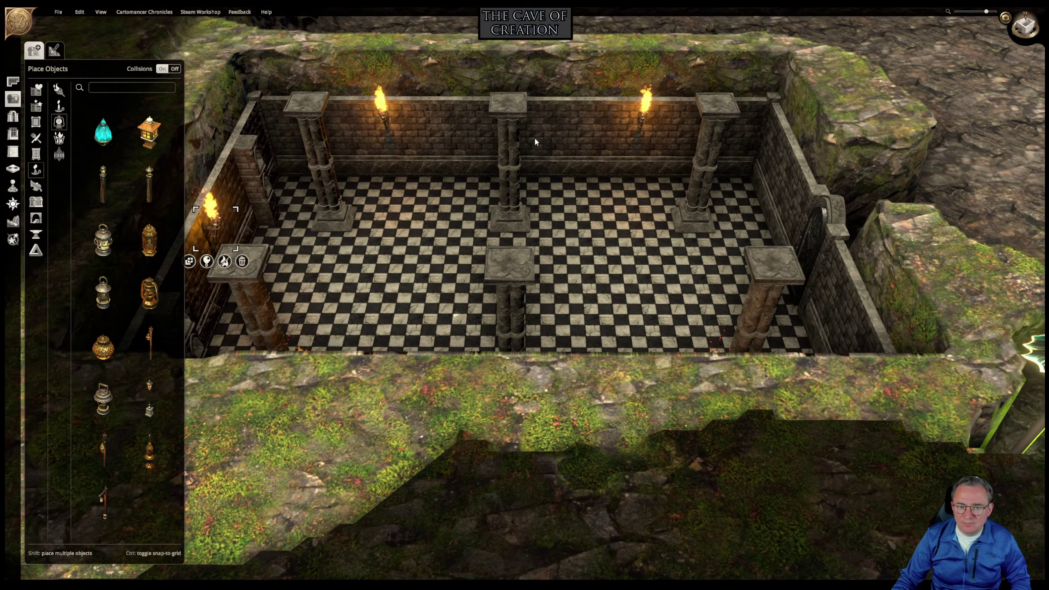
left_click(638, 121)
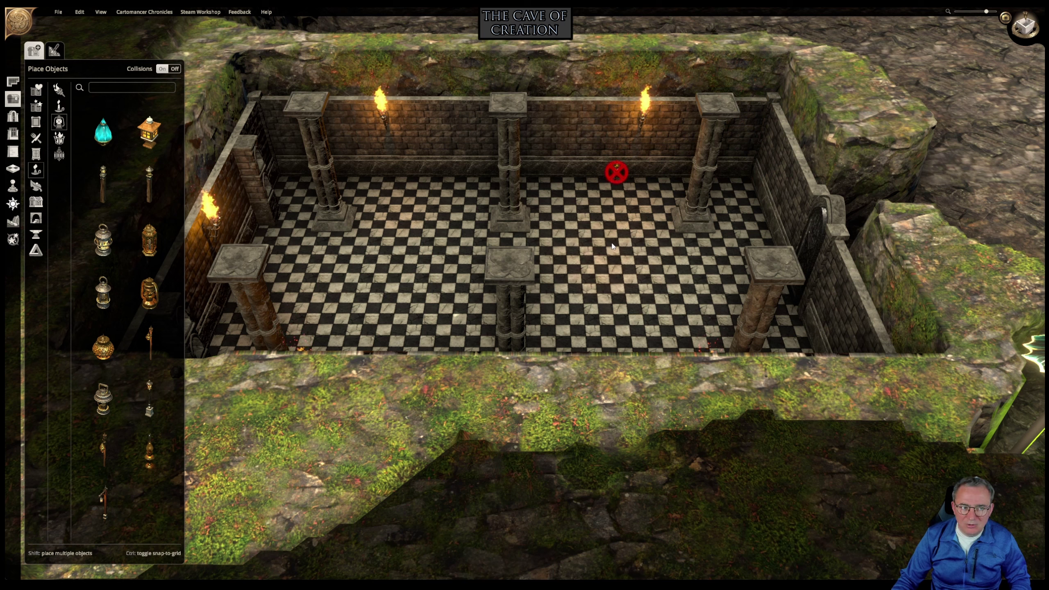
left_click(567, 161)
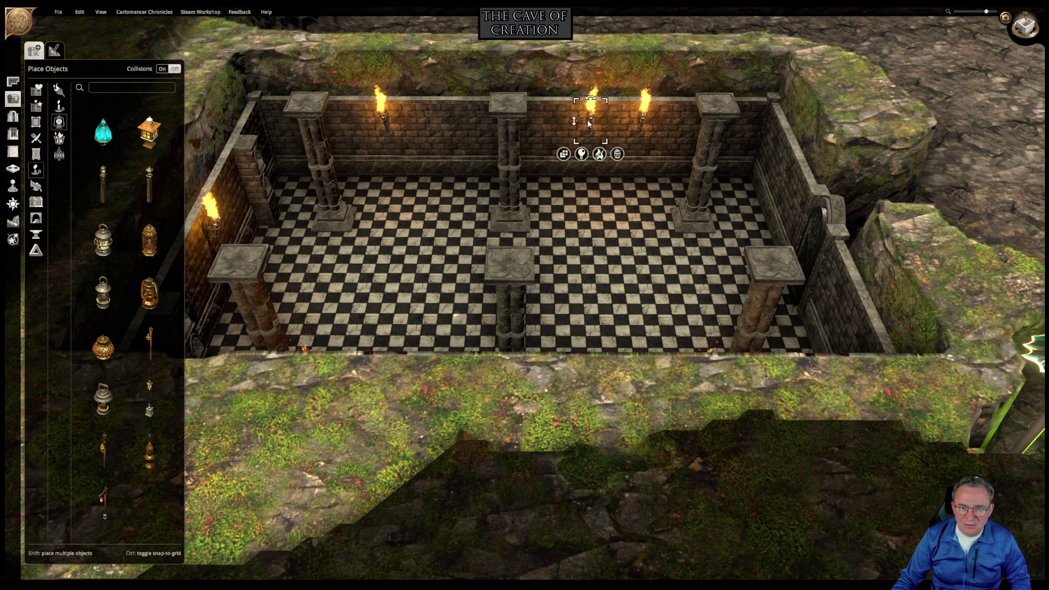
left_click_drag(589, 125, 508, 164)
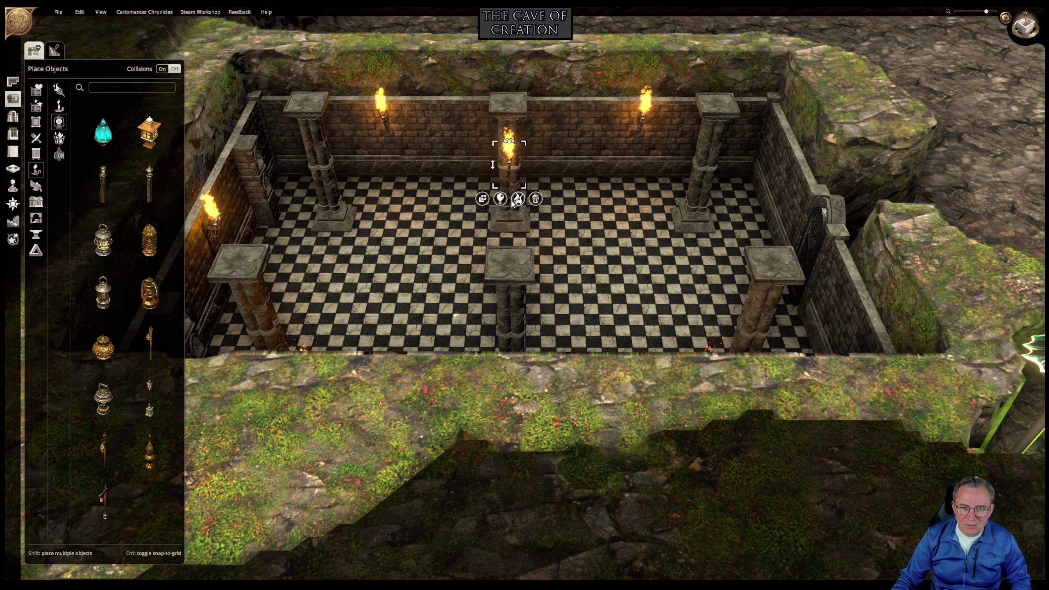
Duplicate the pillar sconce onto the near-door and far-end pillars of the same row.
middle_click_drag(580, 213, 570, 241)
left_click(485, 206)
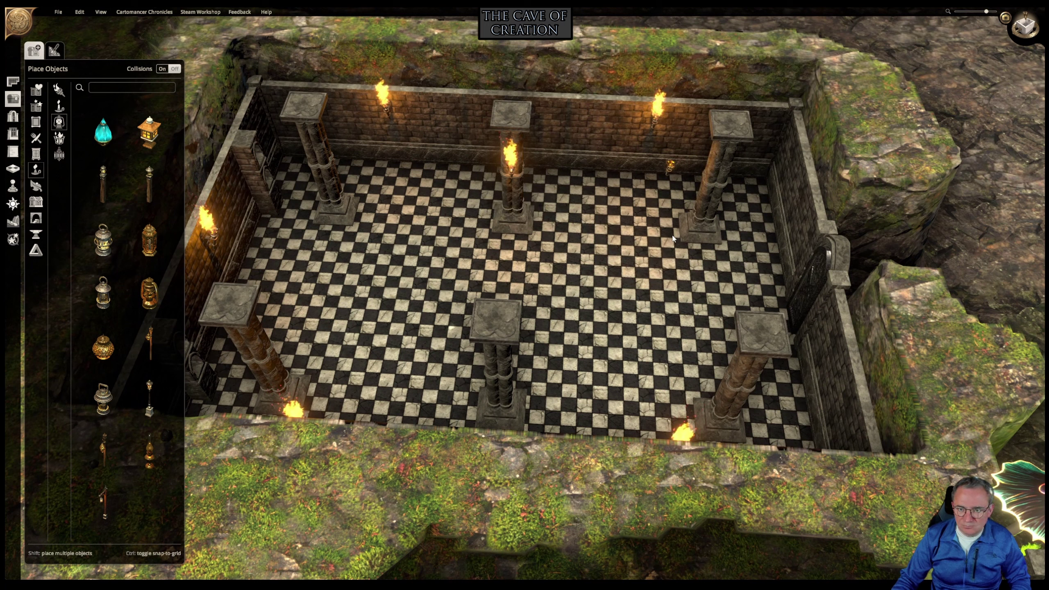
left_click(703, 251)
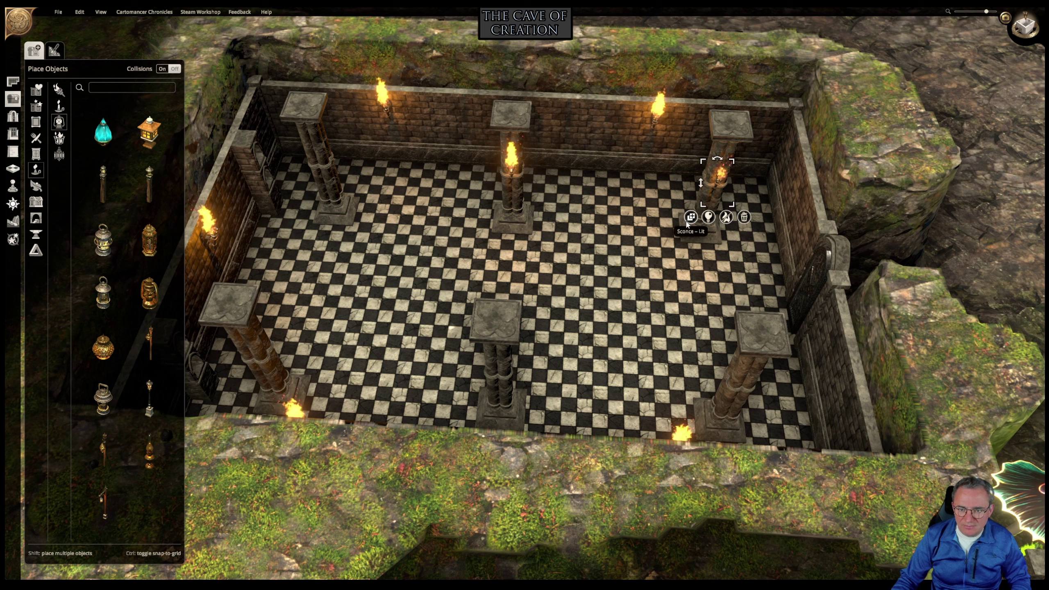
left_click(687, 223)
left_click(313, 249)
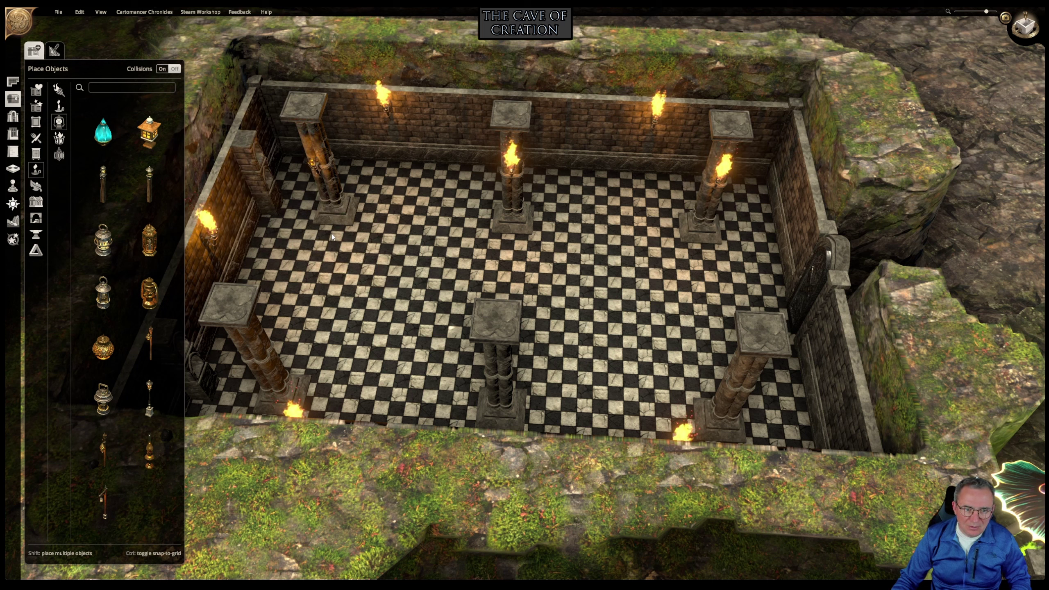
left_click(331, 234)
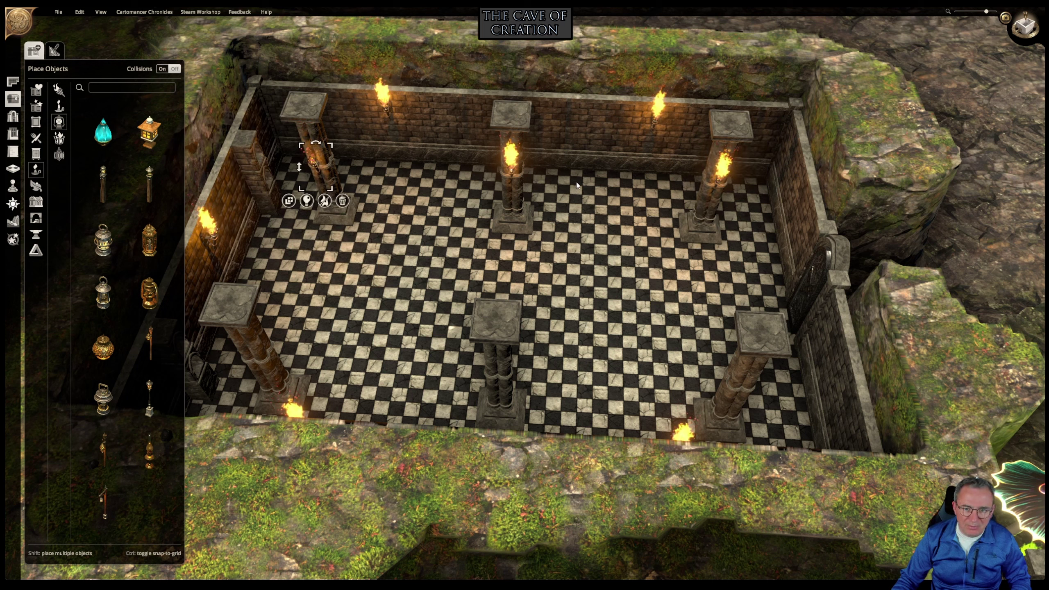
Duplicate the opposite long wall's Sconce - Lit onto the near-door, middle and far-end pillars of the row beside it.
middle_click_drag(576, 182, 113, 195)
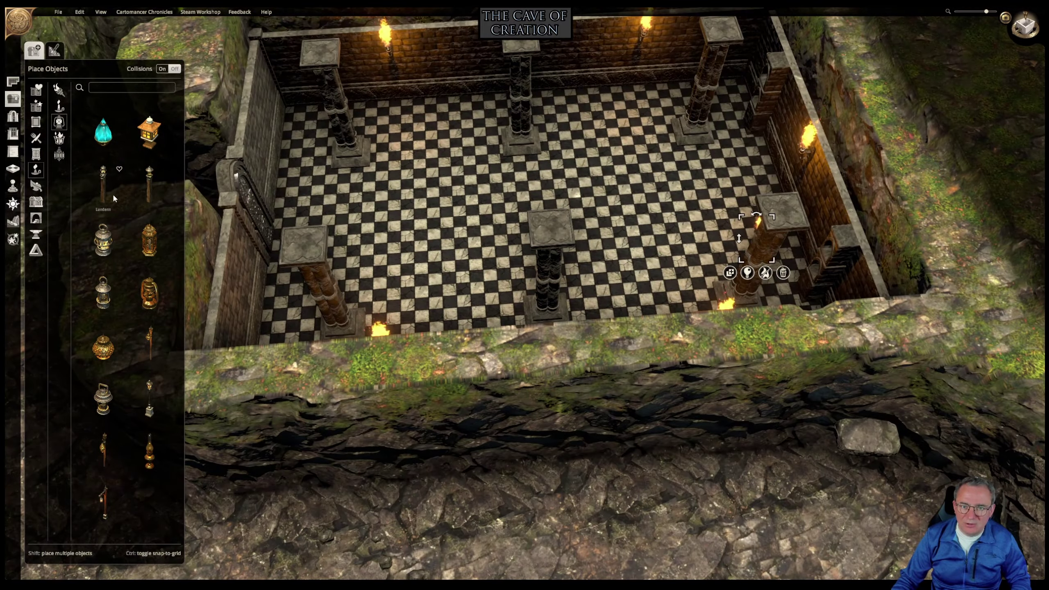
left_click(388, 49)
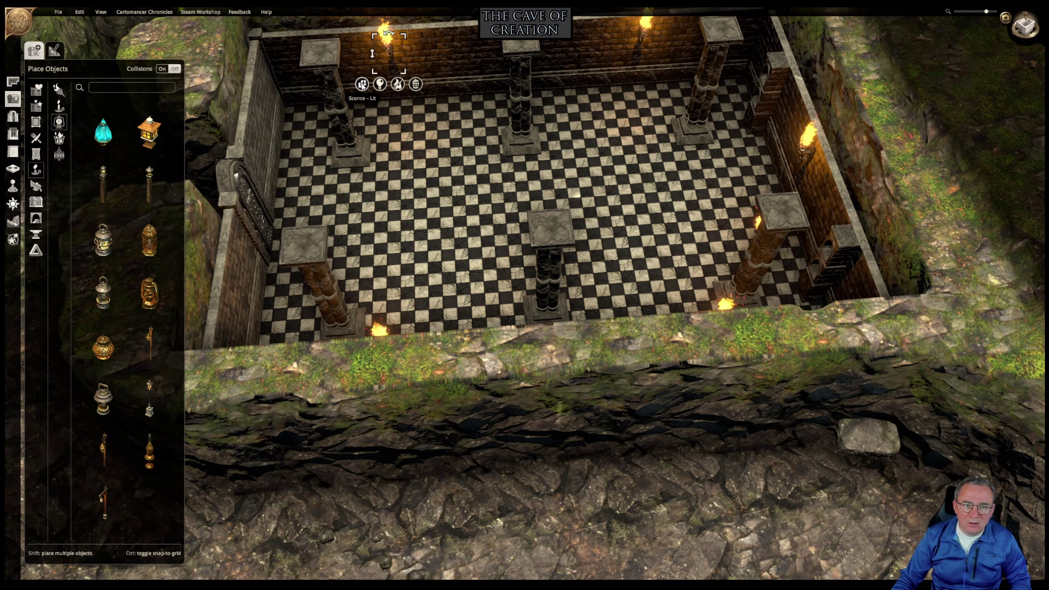
left_click(362, 85)
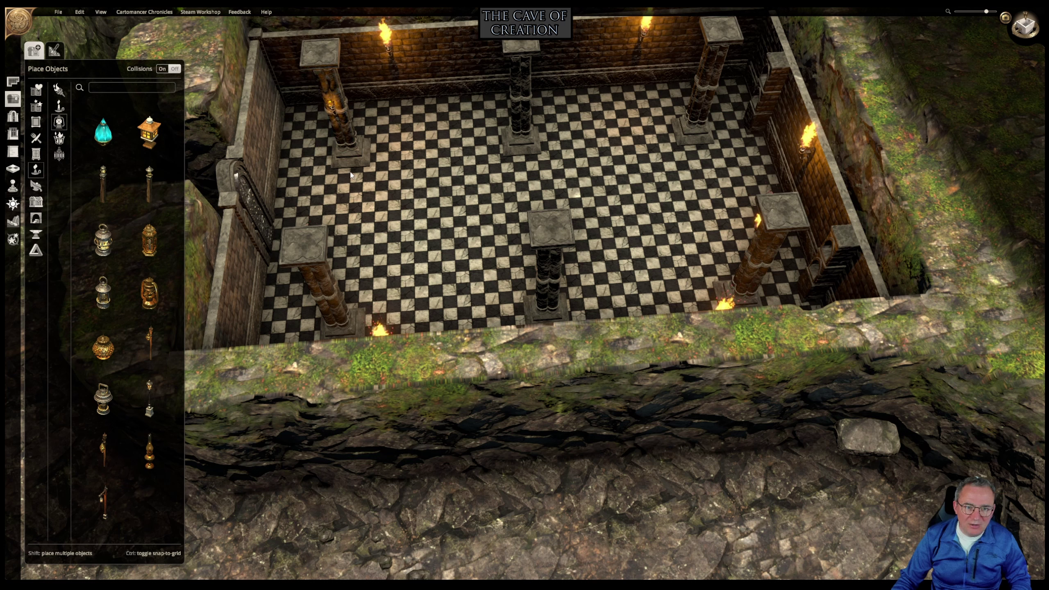
left_click(306, 143)
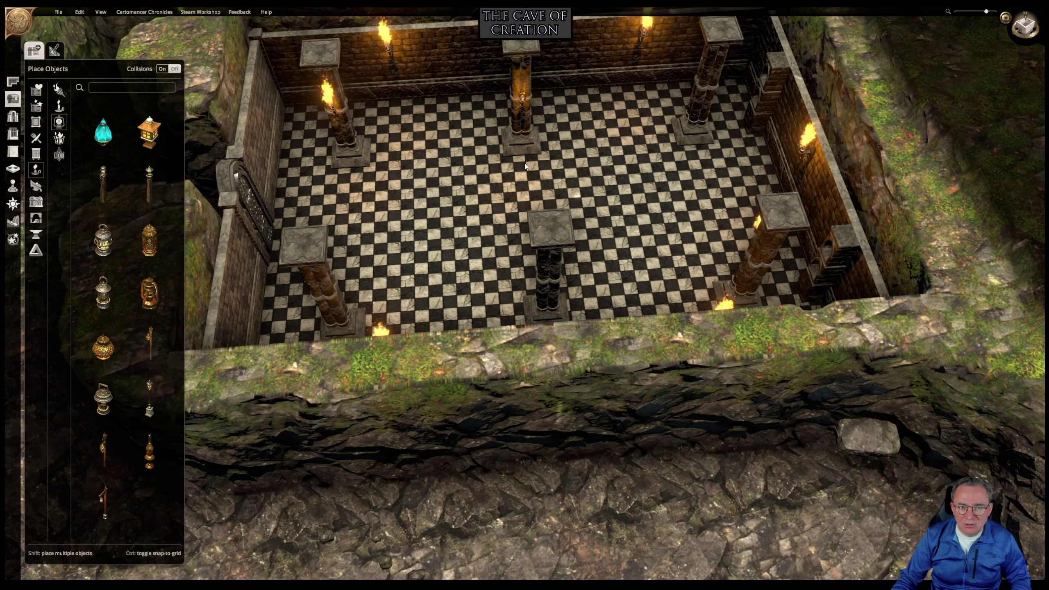
left_click(524, 160)
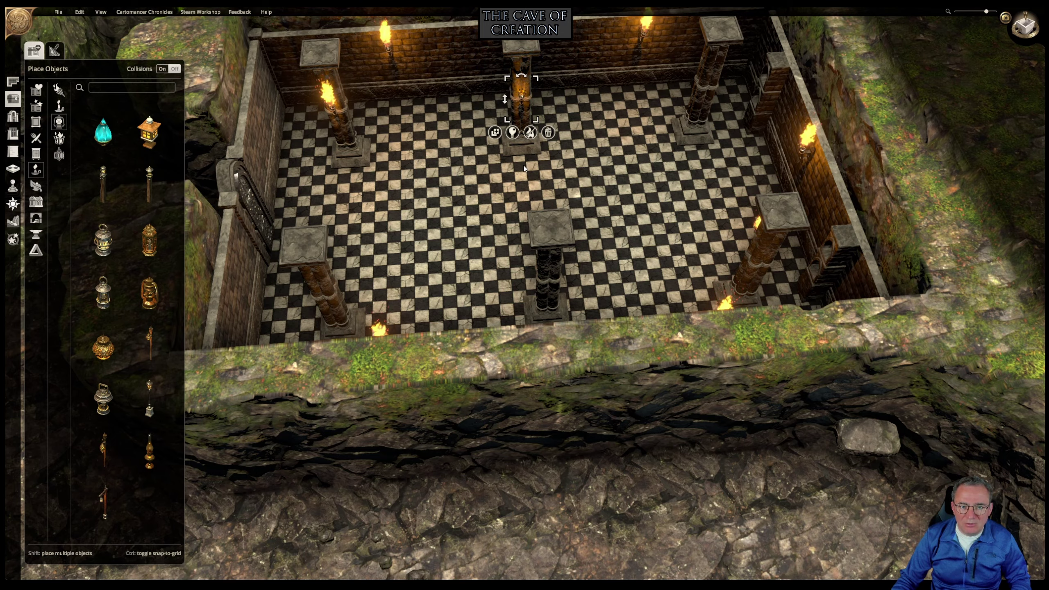
middle_click_drag(525, 161, 728, 98)
right_click_drag(729, 99, 529, 140)
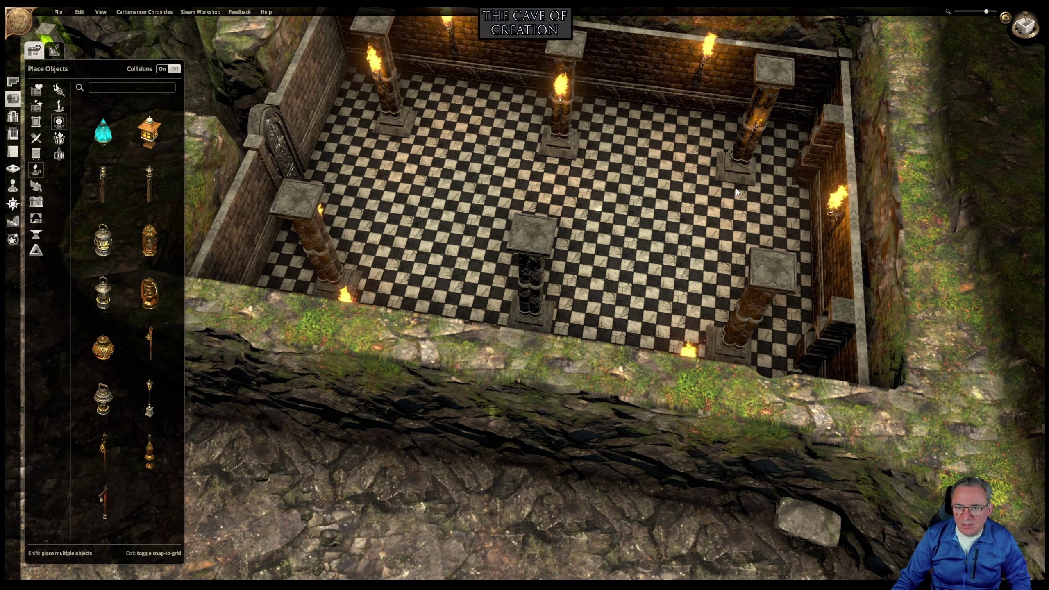
left_click(757, 123)
left_click(763, 159)
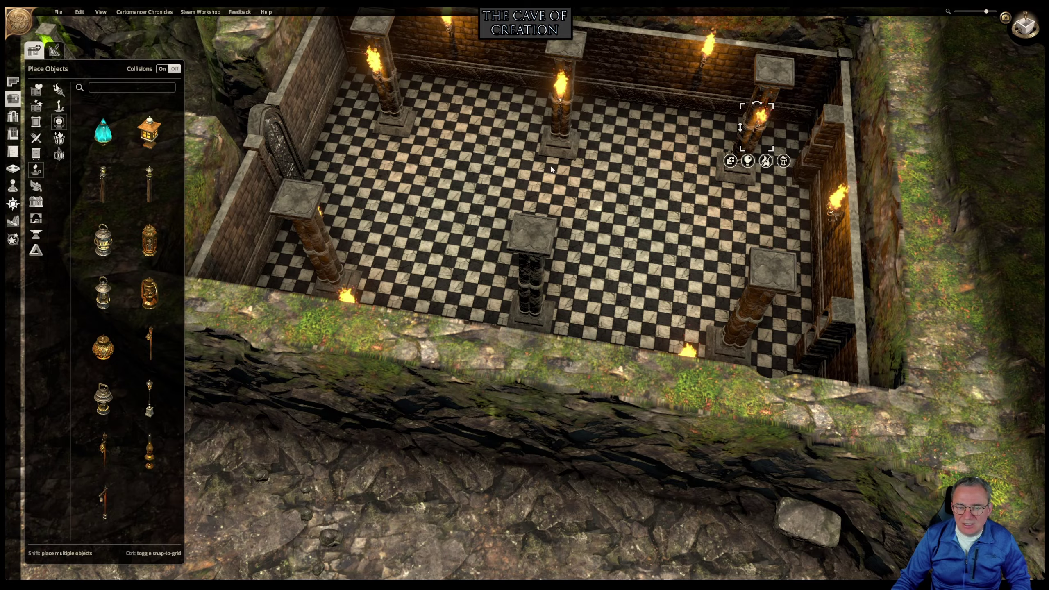
Nudge the new sconces on the near-door and middle pillars of that row to adjust their fit against the shafts.
right_click_drag(763, 159, 444, 225)
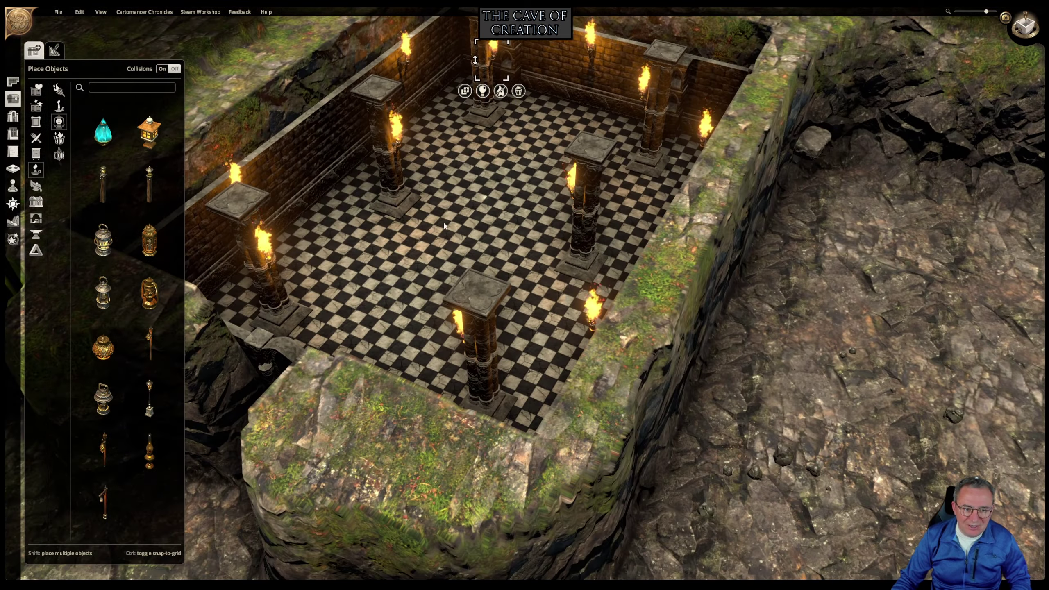
left_click(271, 264)
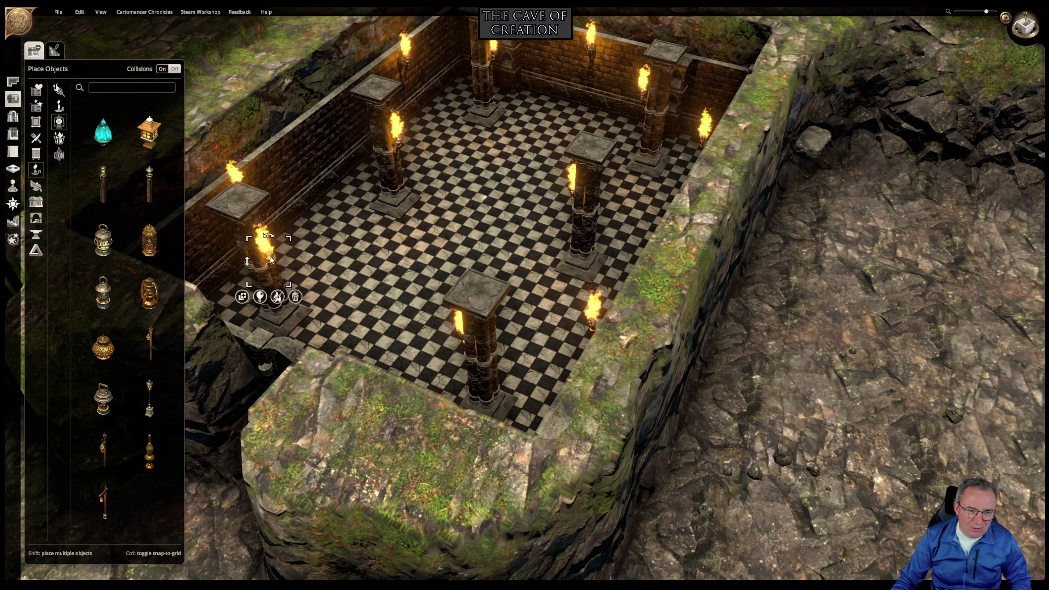
left_click_drag(271, 259, 298, 297)
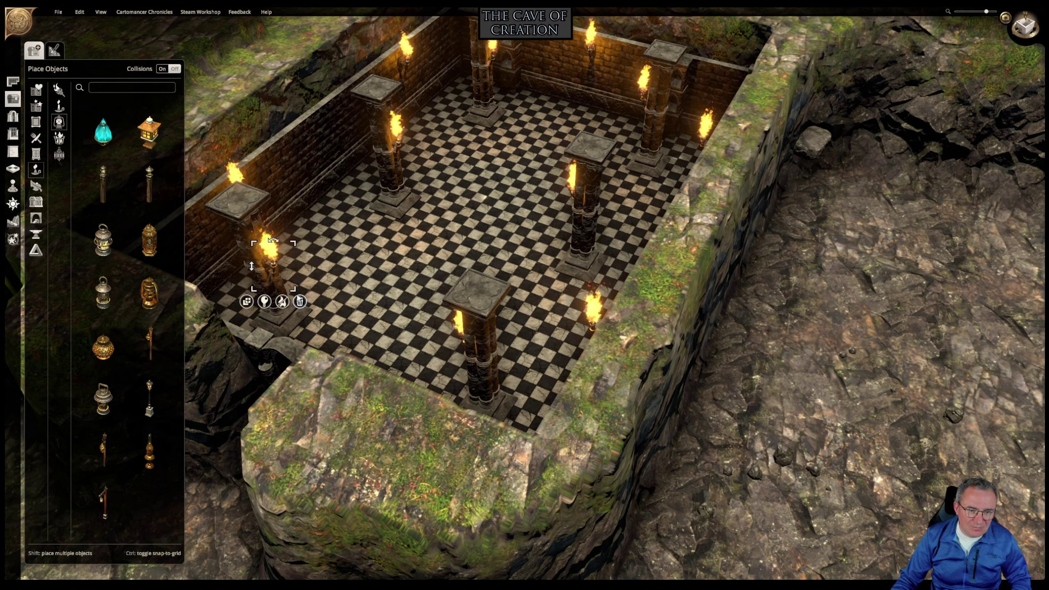
middle_click_drag(298, 297, 361, 162)
left_click(380, 167)
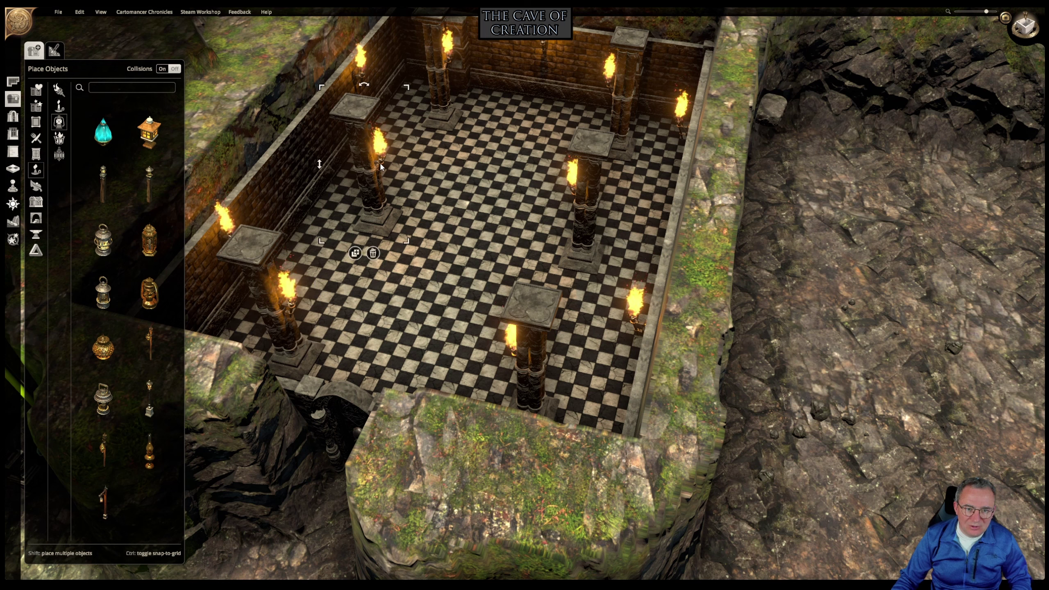
left_click(384, 161)
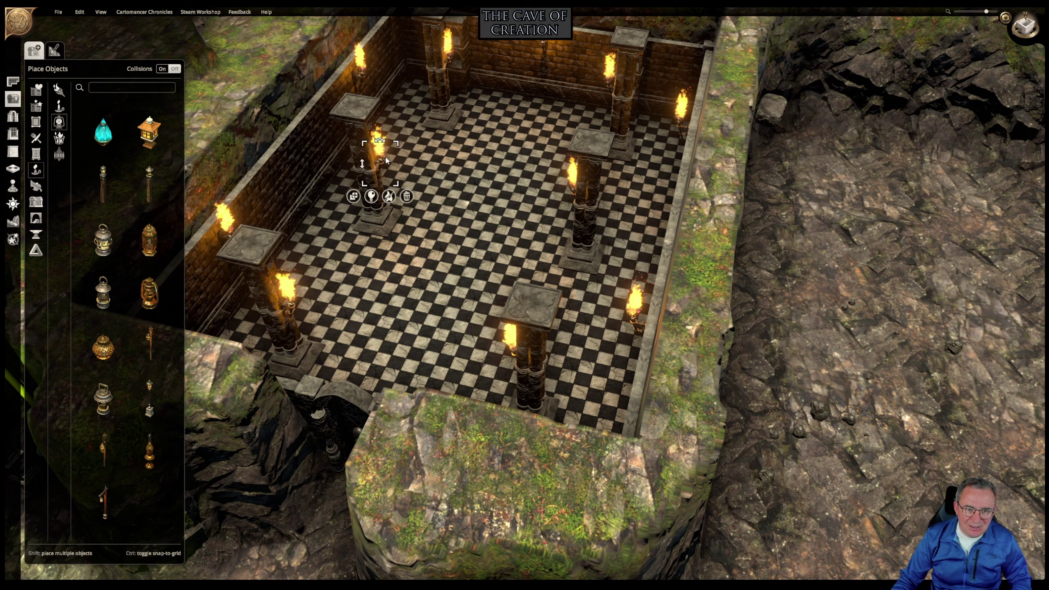
left_click_drag(386, 160, 403, 193)
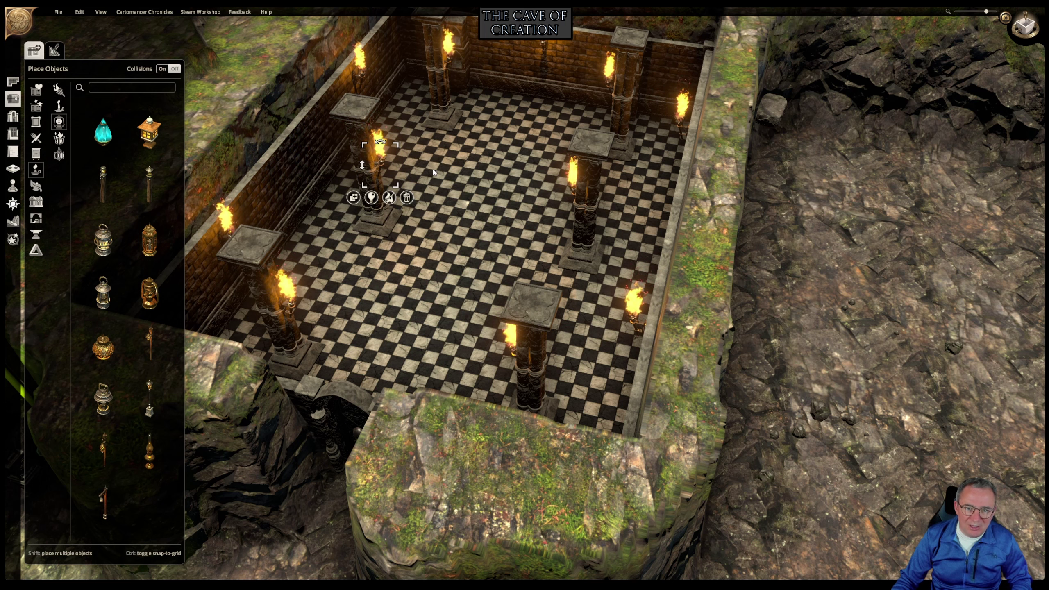
Nudge the sconce on the far-end pillar of the same row to adjust its fit against the shaft.
middle_click_drag(433, 172, 478, 117)
right_click_drag(478, 117, 407, 301)
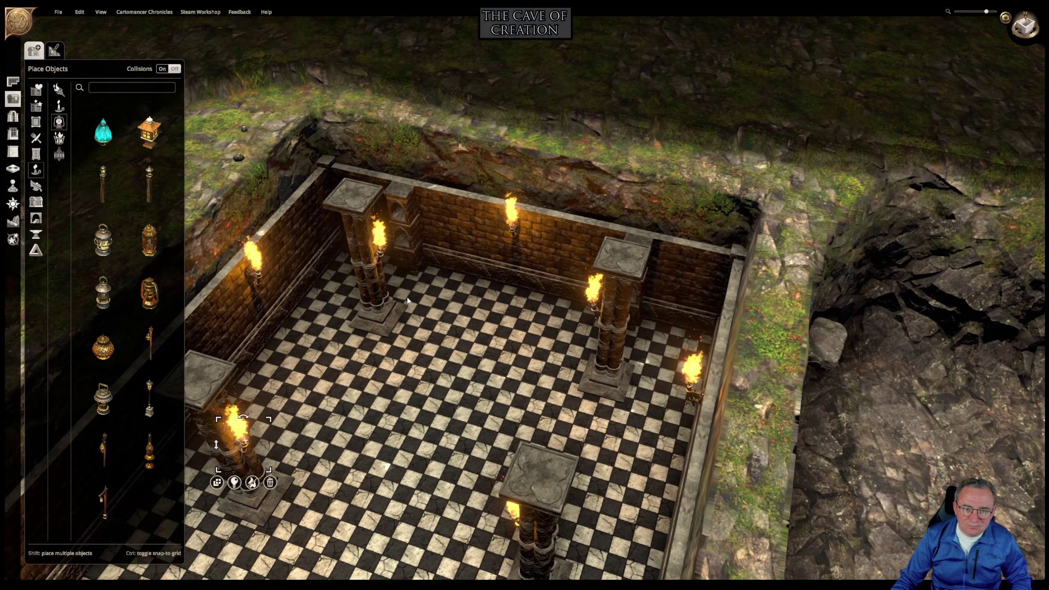
left_click(380, 256)
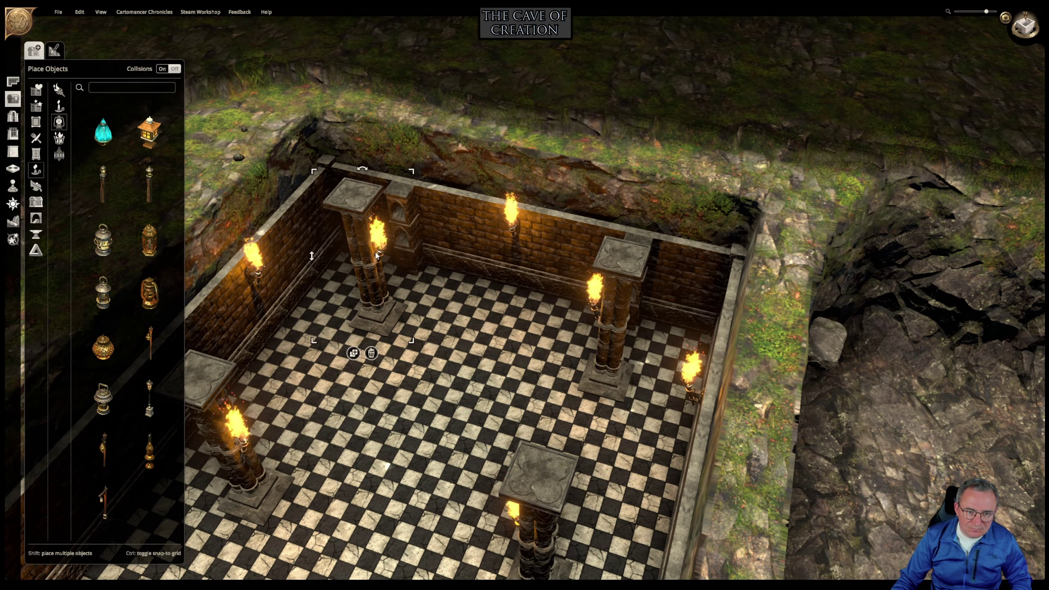
left_click(509, 233)
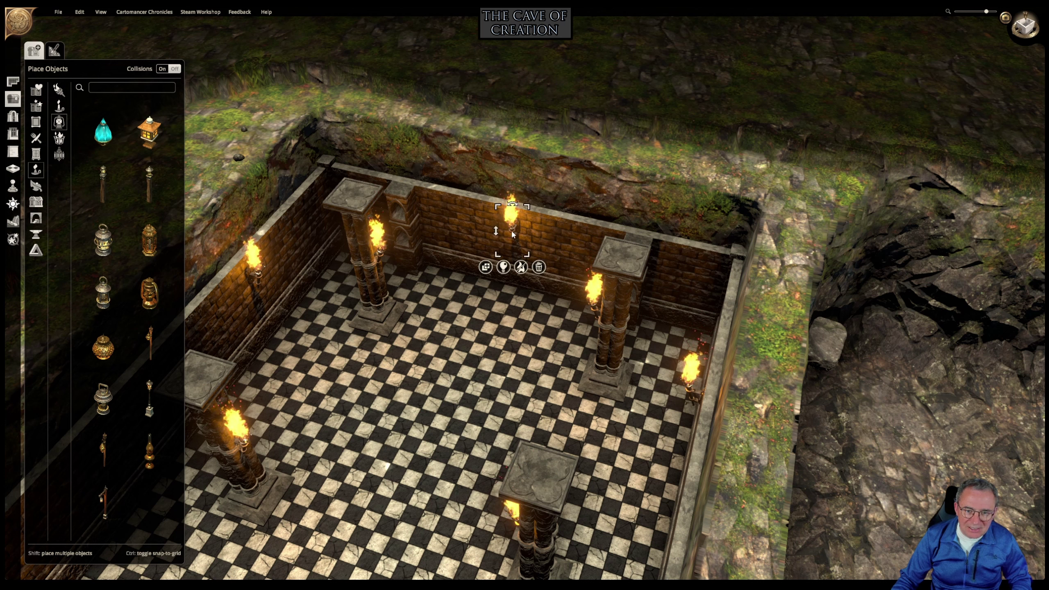
left_click(386, 250)
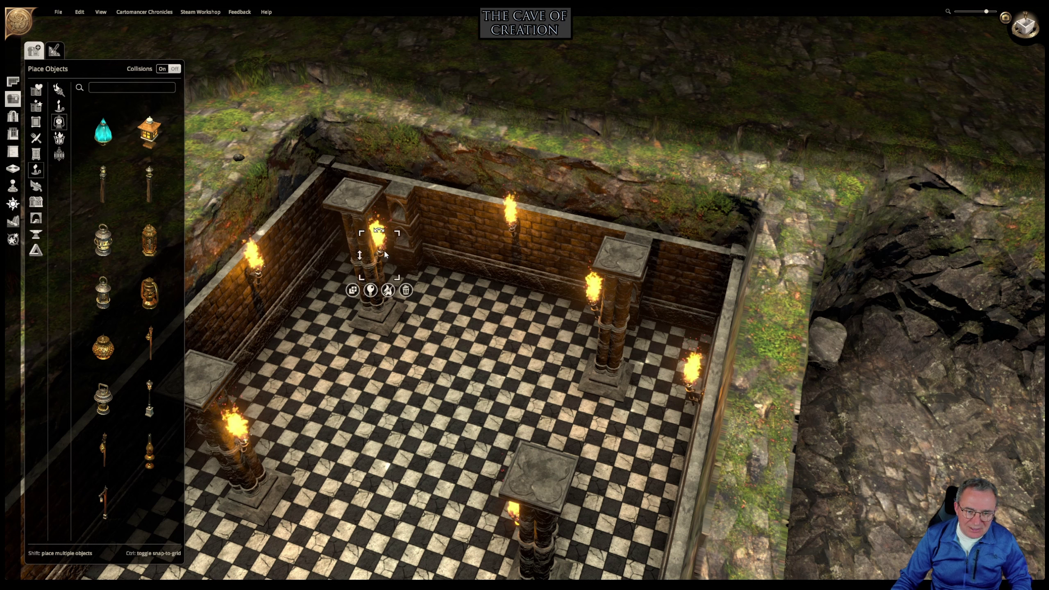
left_click_drag(385, 252, 408, 287)
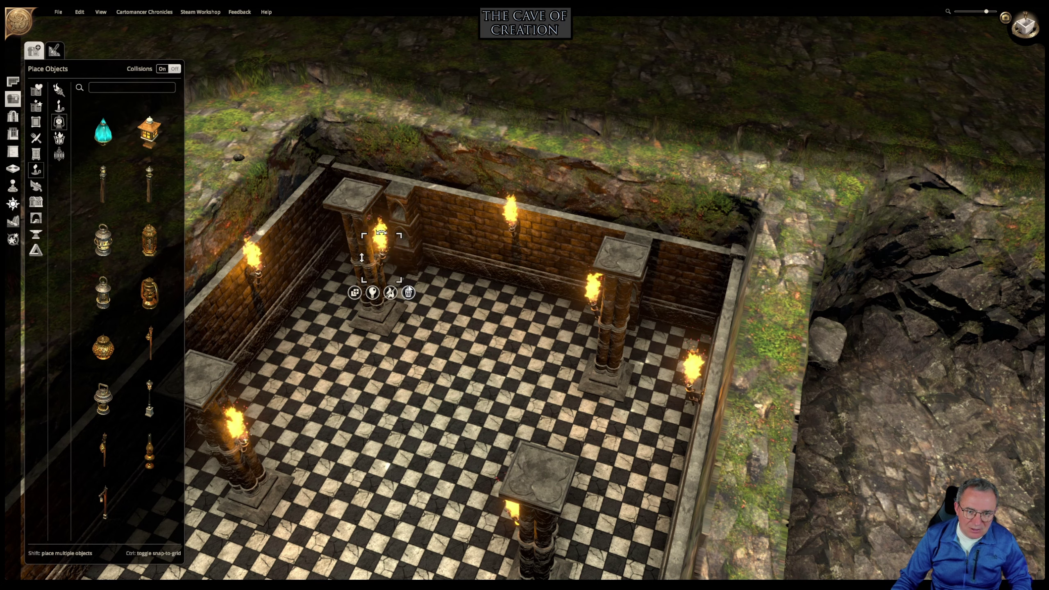
middle_click_drag(466, 320, 542, 296)
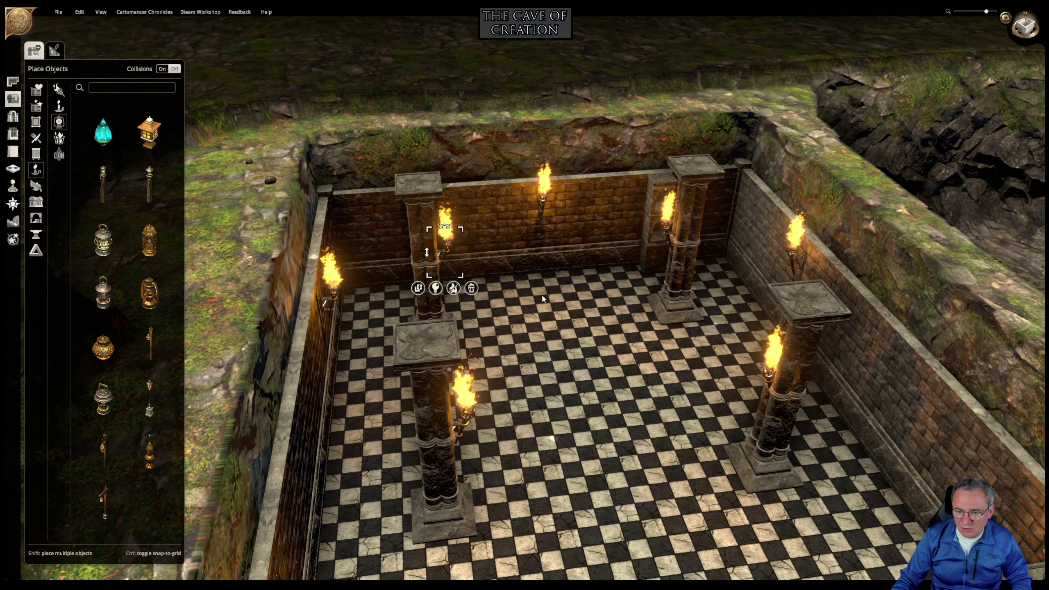
Try to grab the sconce on the opposite row's middle pillar, undoing the accidental shifts of the pillar.
left_click(767, 379)
key("ctrl+z")
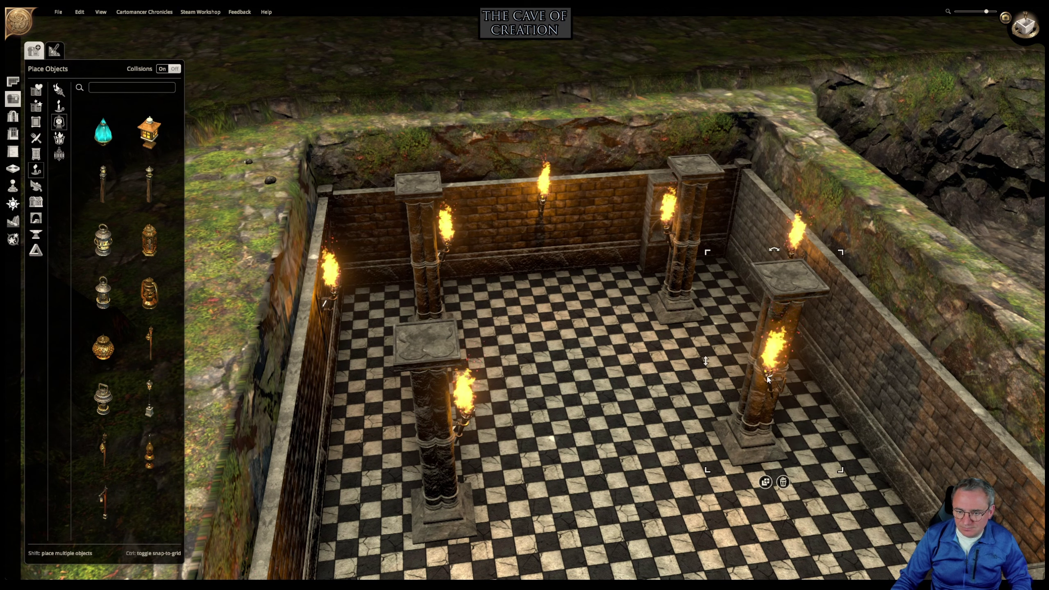
key("ctrl+y")
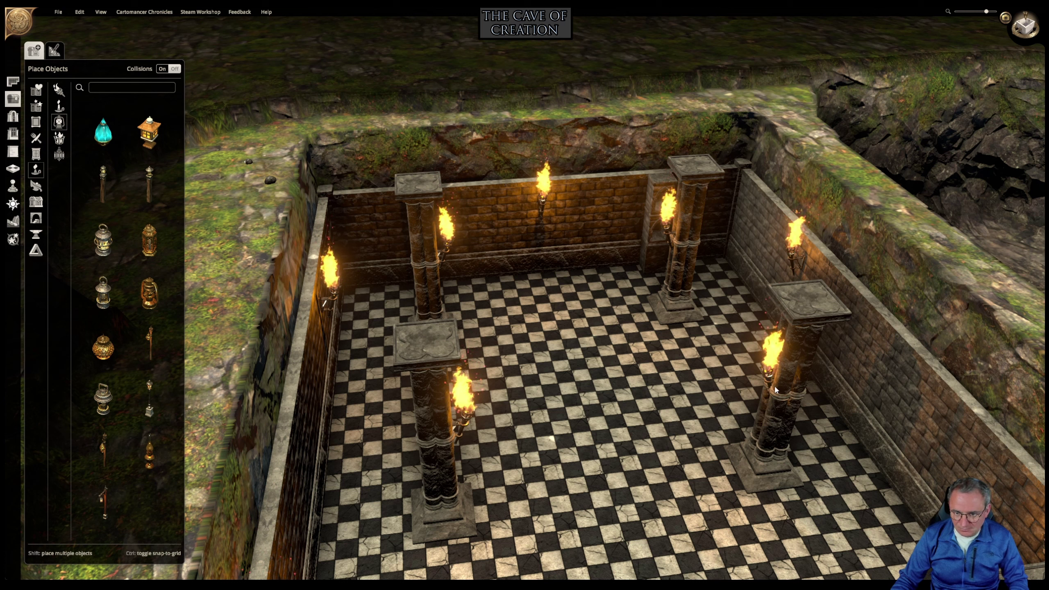
left_click(768, 375)
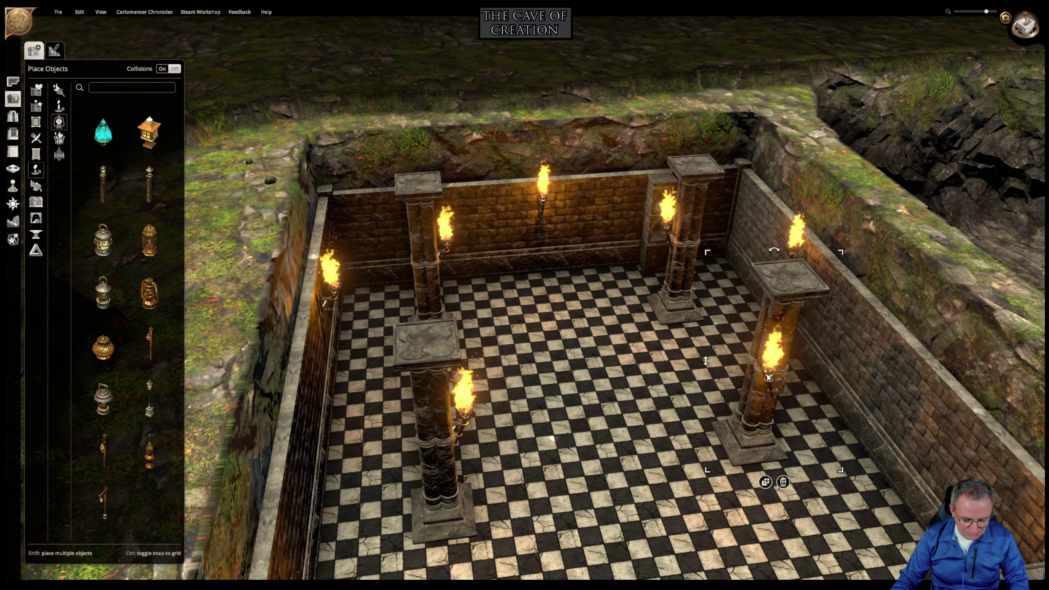
left_click(764, 378)
left_click(767, 377)
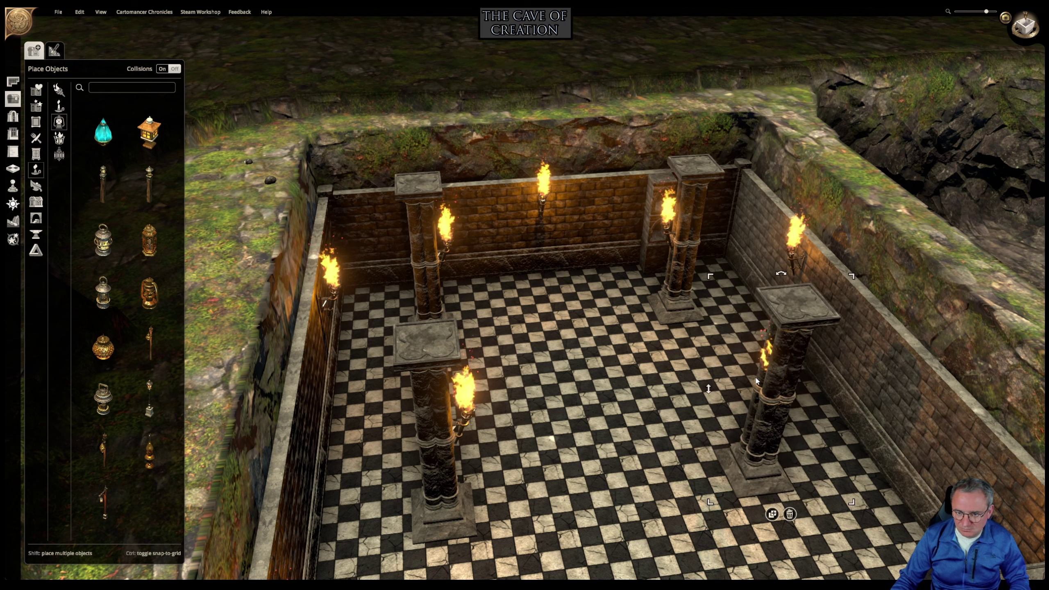
left_click(765, 379)
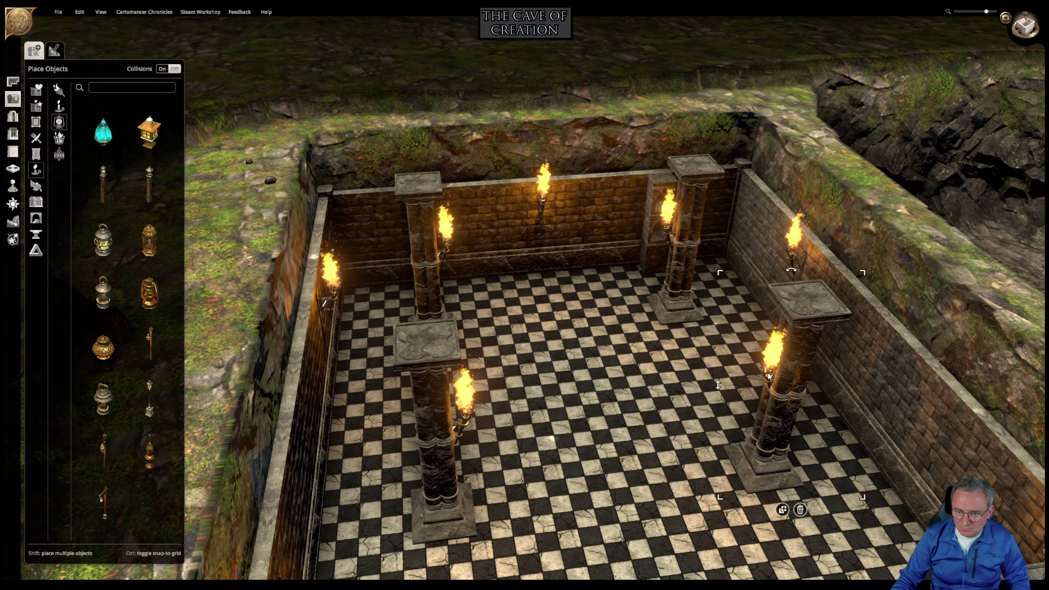
Try to move the sconce on that row's far-end pillar down from the shaft, and undo the move.
middle_click_drag(769, 384, 945, 377)
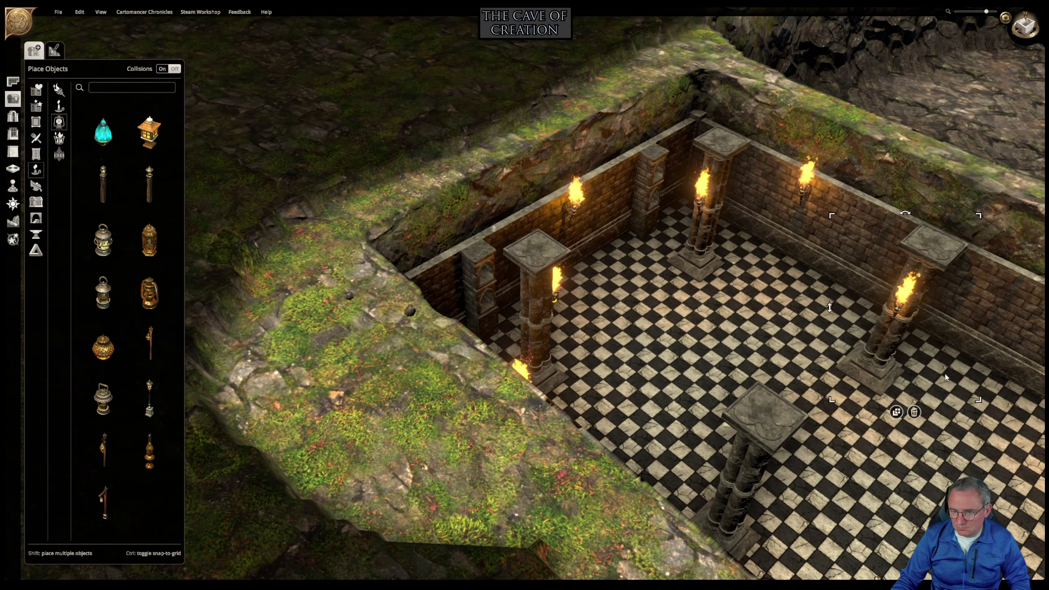
left_click(697, 206)
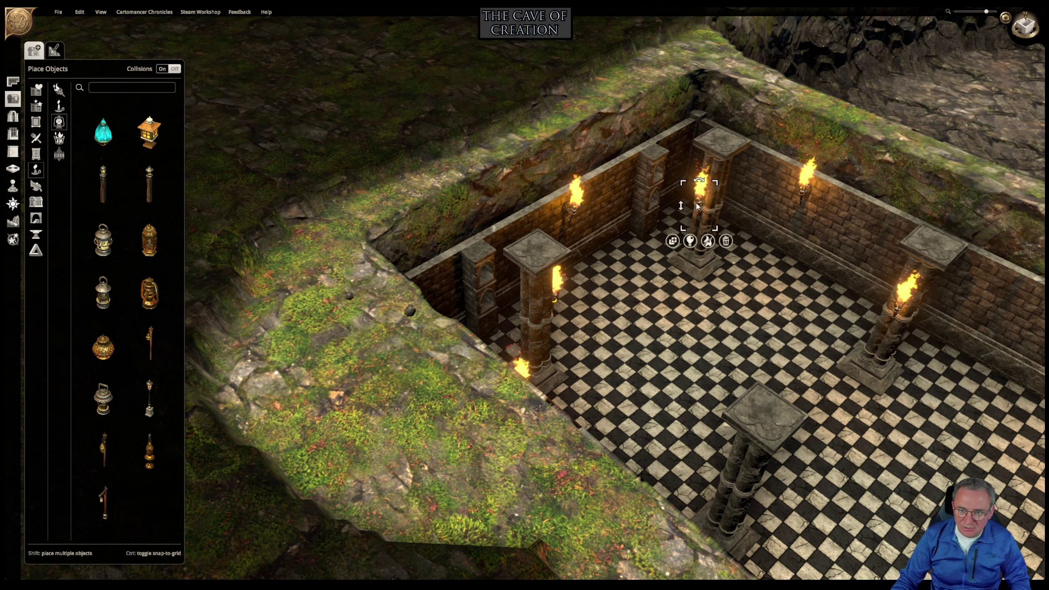
left_click_drag(697, 206, 659, 301)
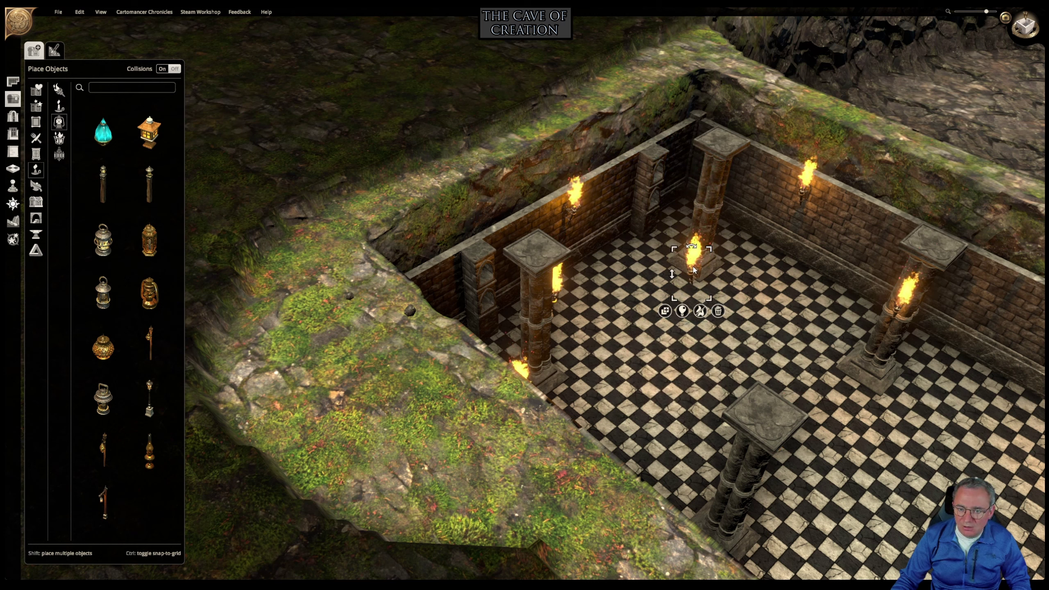
key("ctrl+z")
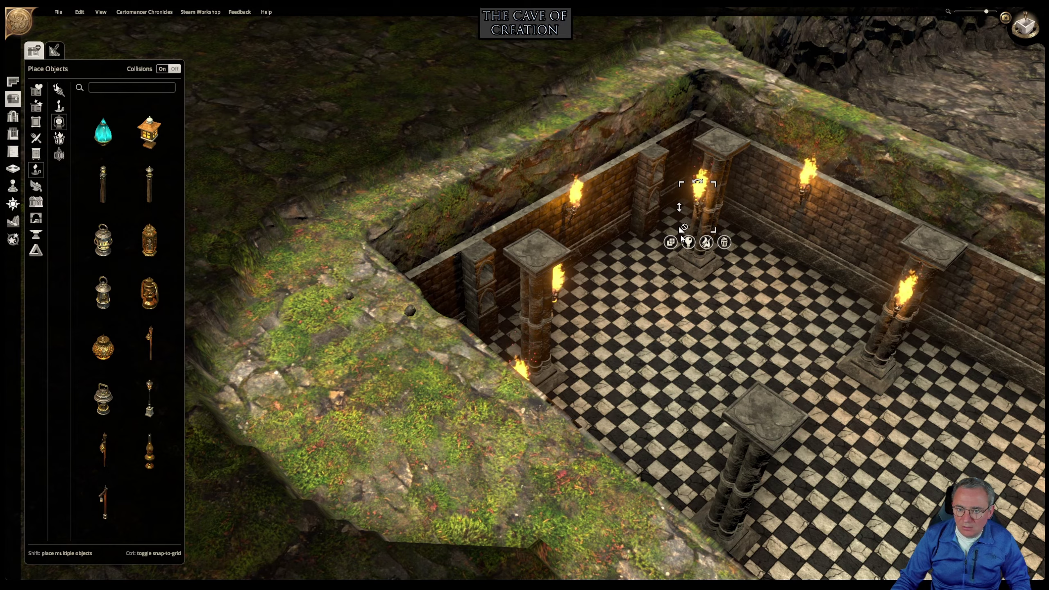
Examine how the sconces sit against the pillar shafts along this row, viewing the chamber from several angles.
middle_click_drag(784, 307, 562, 289)
key("d")
right_click_drag(723, 284, 745, 201)
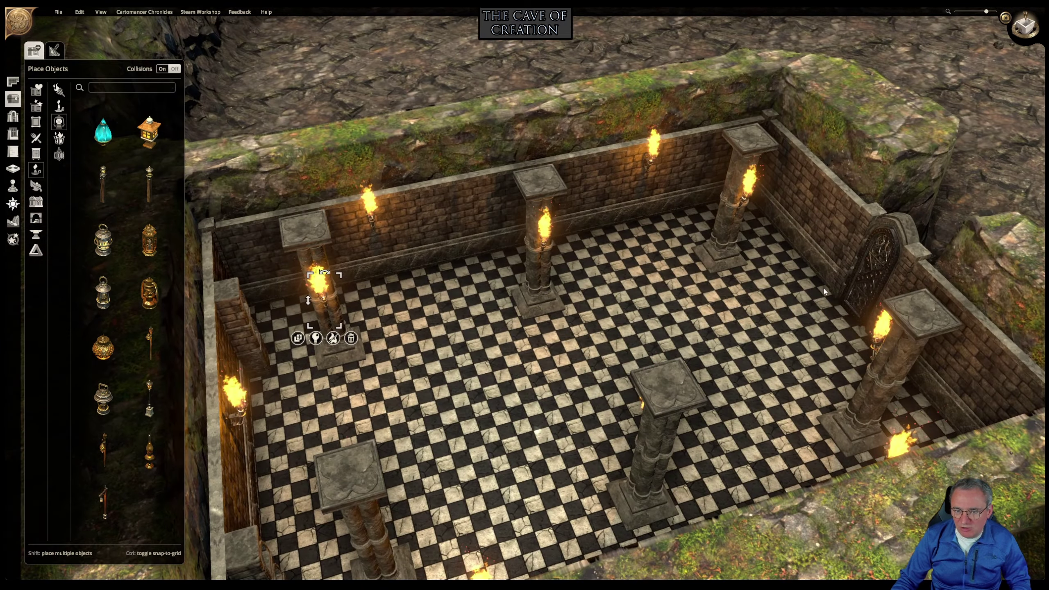
left_click(746, 202)
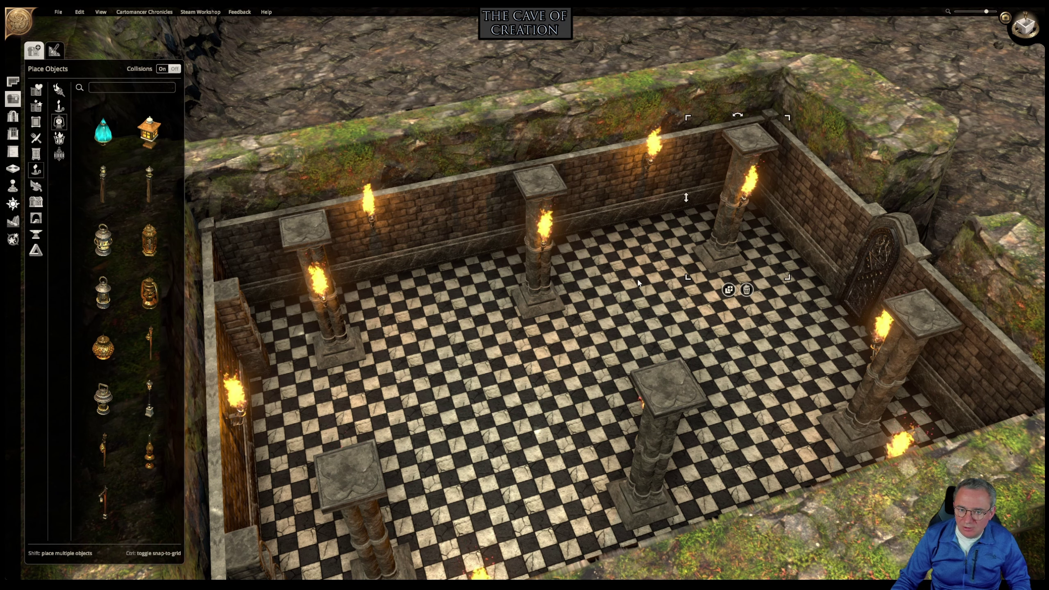
left_click(552, 242)
middle_click_drag(583, 286, 600, 237)
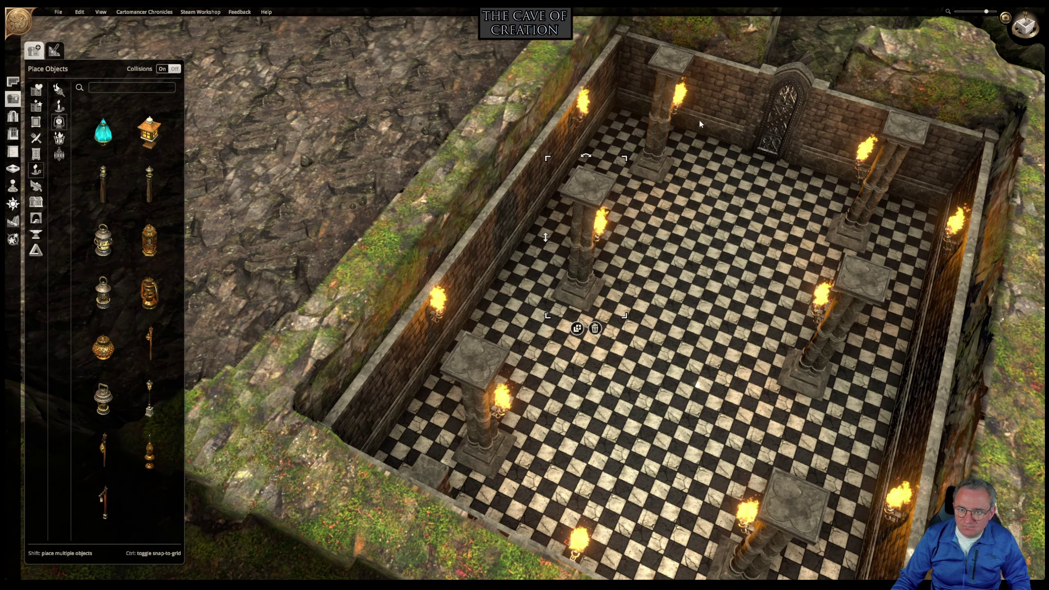
left_click(677, 108)
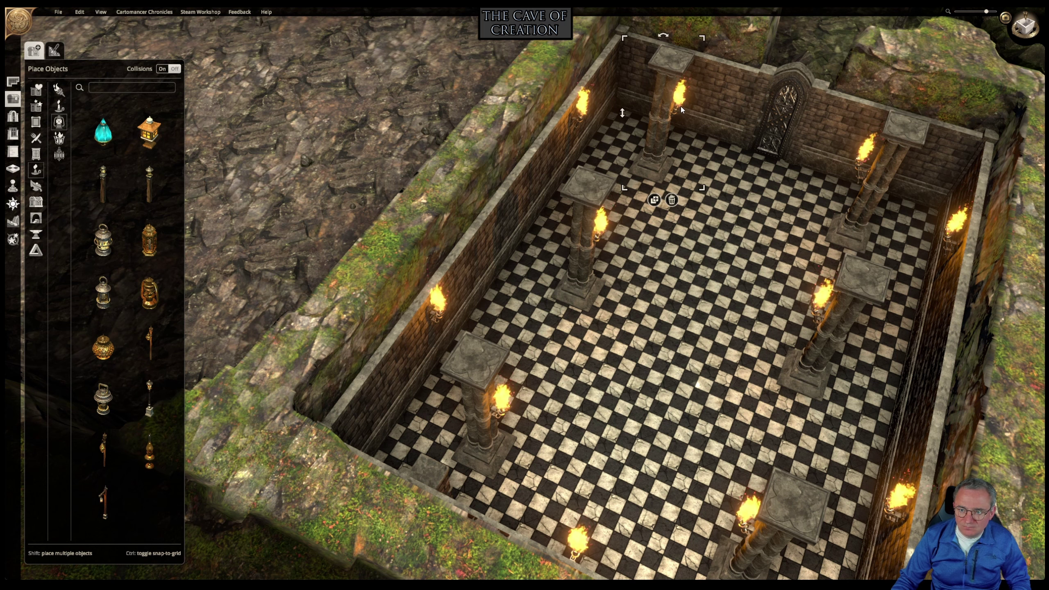
middle_click_drag(706, 245, 709, 244)
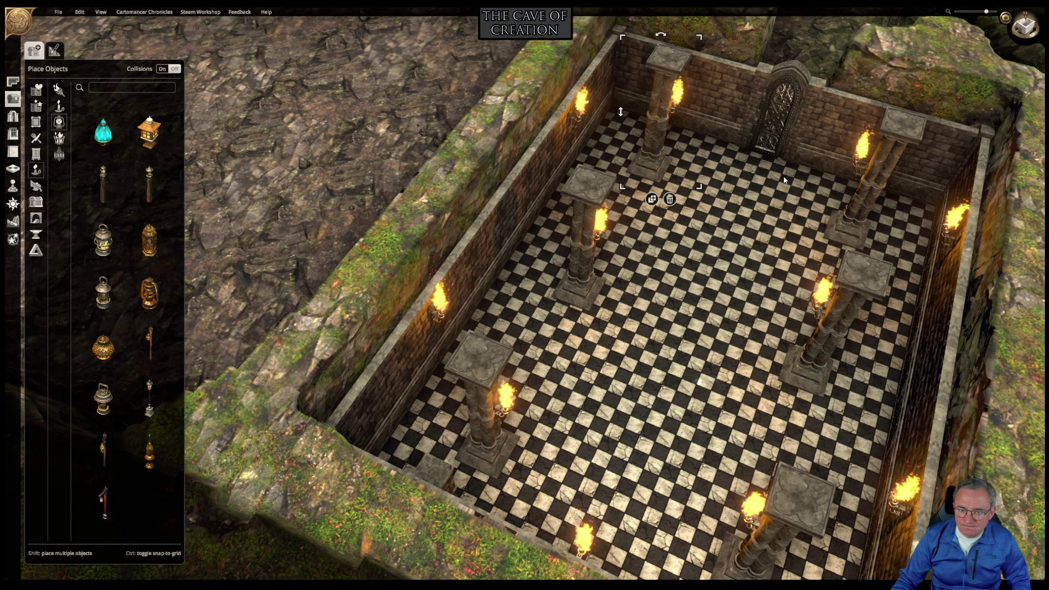
Try to shift the middle pillar relative to its sconce at close range, and undo the pillar moves.
scroll(733, 247, "up", 10)
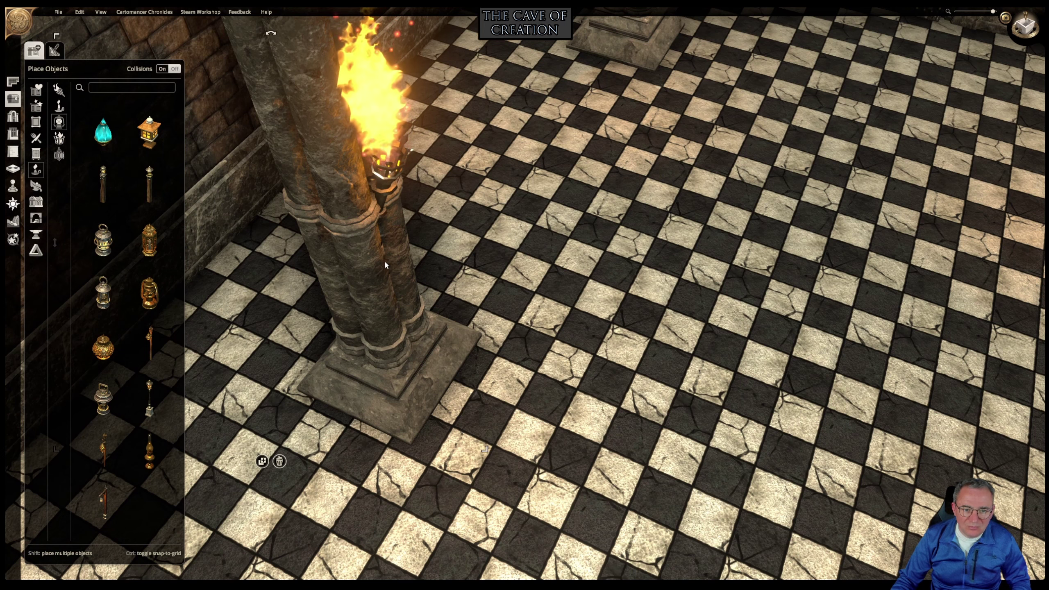
left_click_drag(384, 262, 352, 314)
key("ctrl+z")
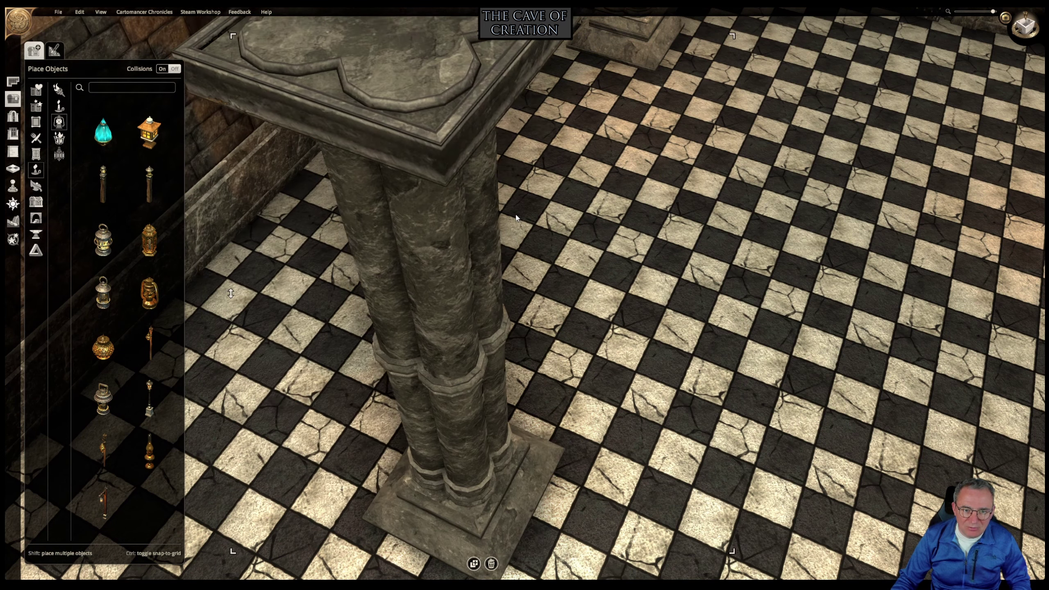
key("ctrl+z")
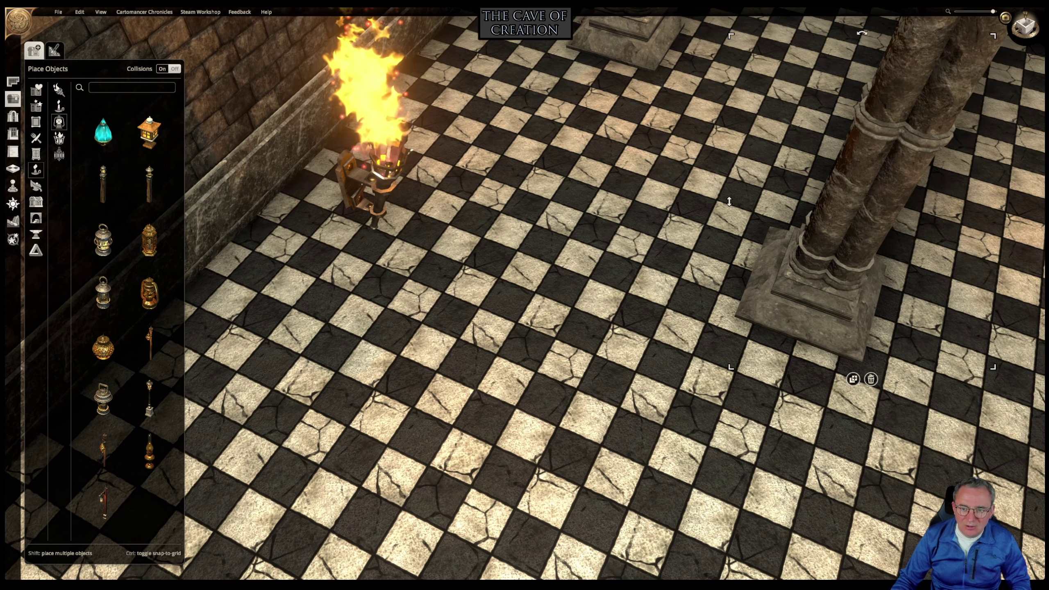
key("ctrl+z")
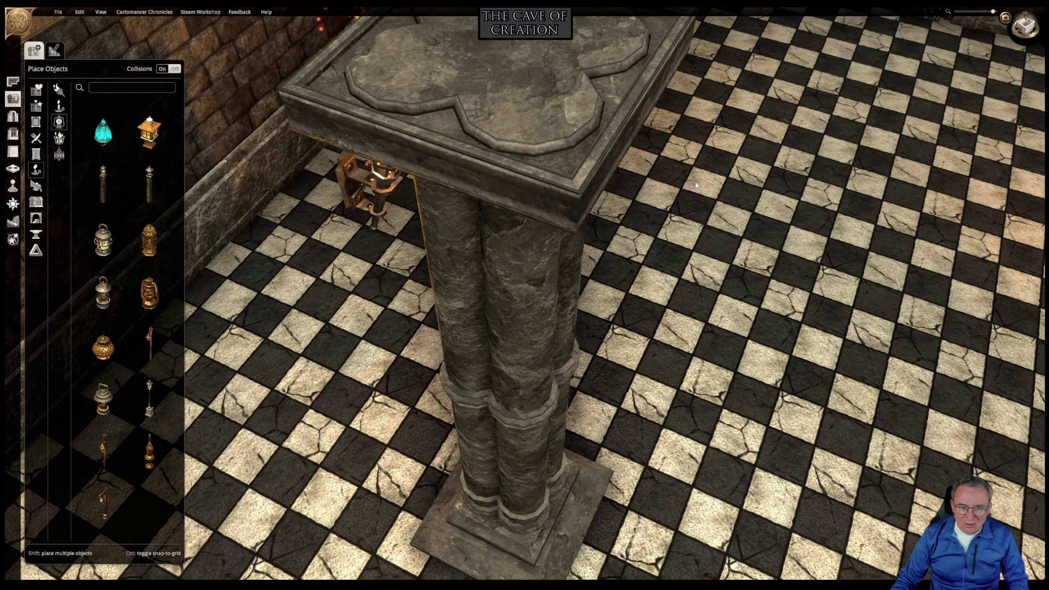
key("ctrl+z")
key("ctrl+z")
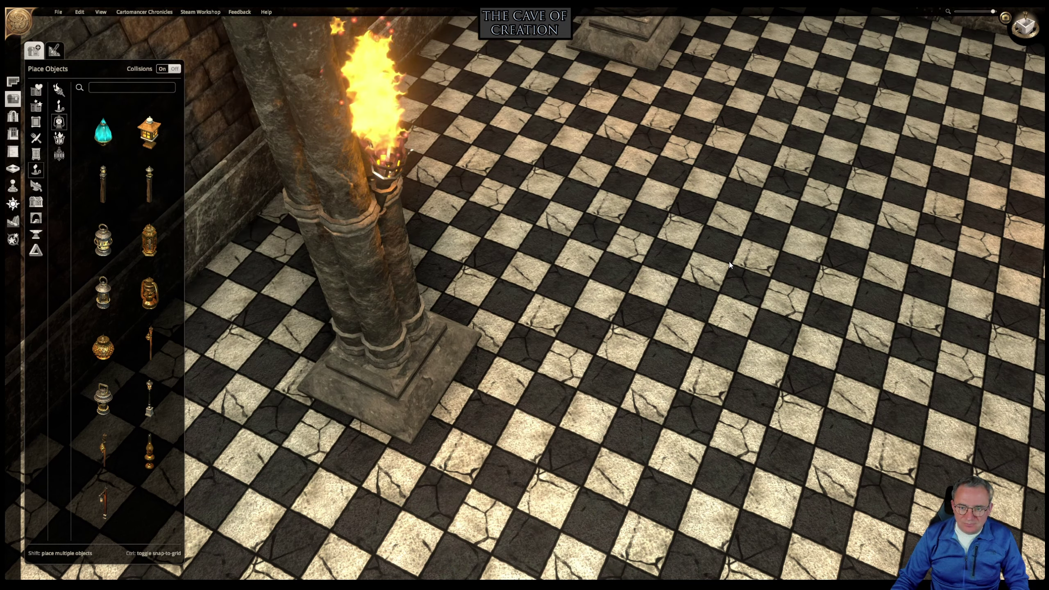
Set the middle pillar's sconce aside over the open floor and reposition the pillar in line with its row.
scroll(730, 262, "down", 5)
middle_click_drag(729, 261, 651, 282)
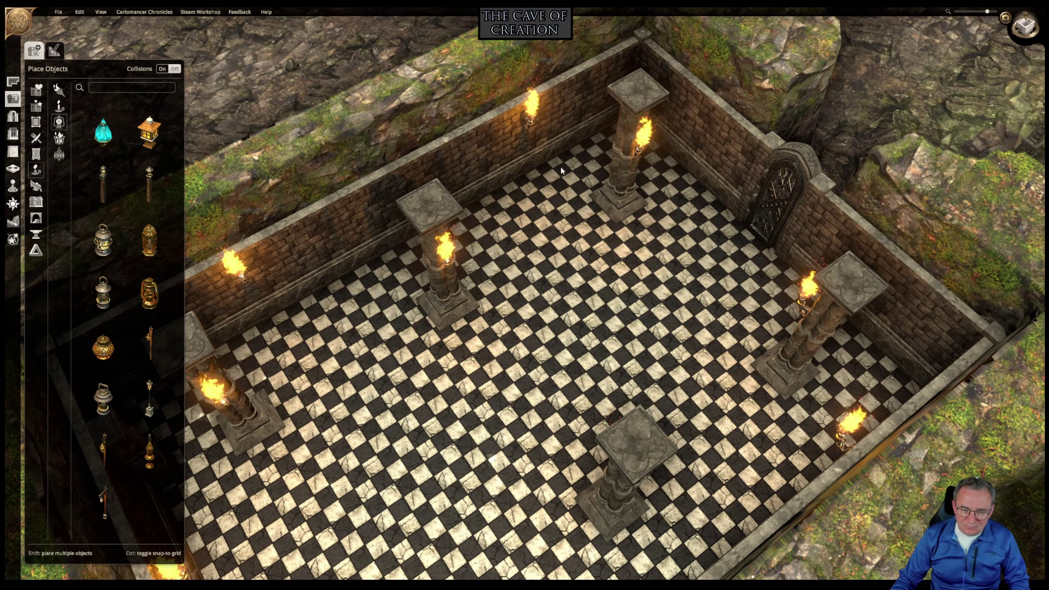
left_click_drag(434, 221, 567, 284)
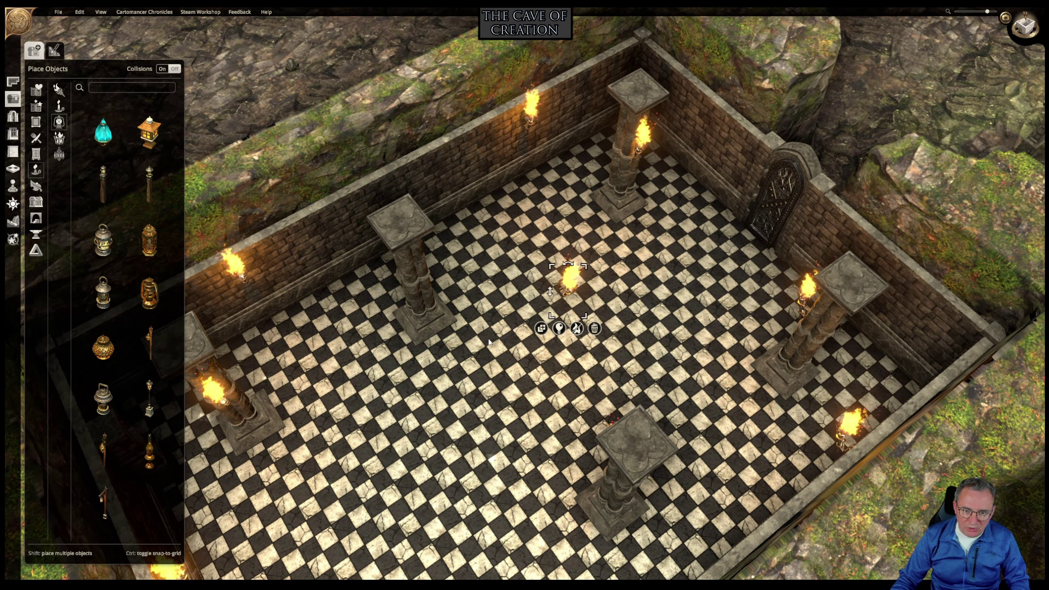
left_click(427, 309)
middle_click_drag(427, 309, 492, 271)
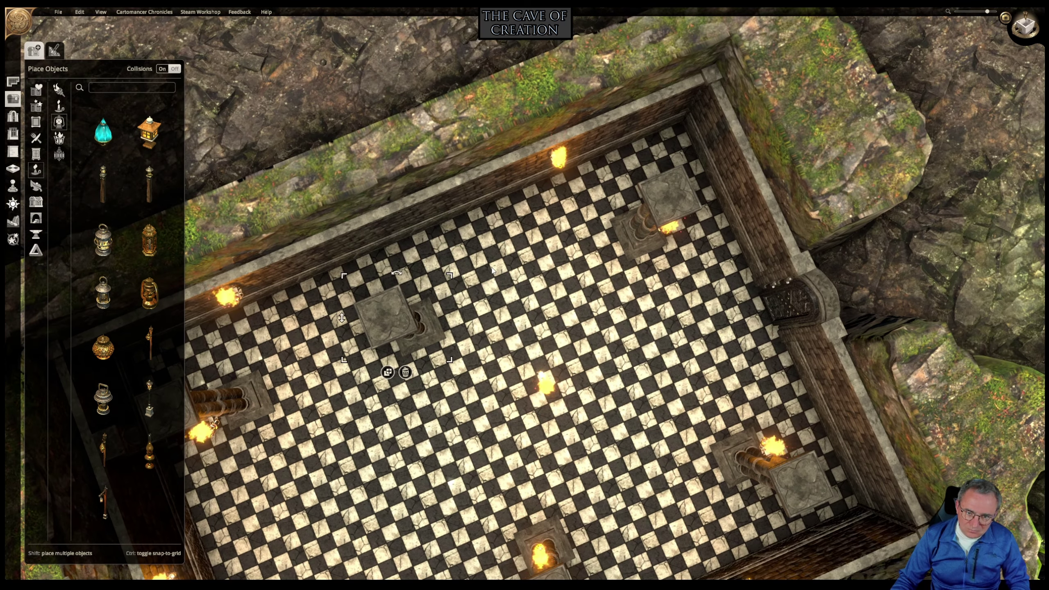
right_click_drag(492, 270, 478, 304)
left_click_drag(408, 324, 445, 313)
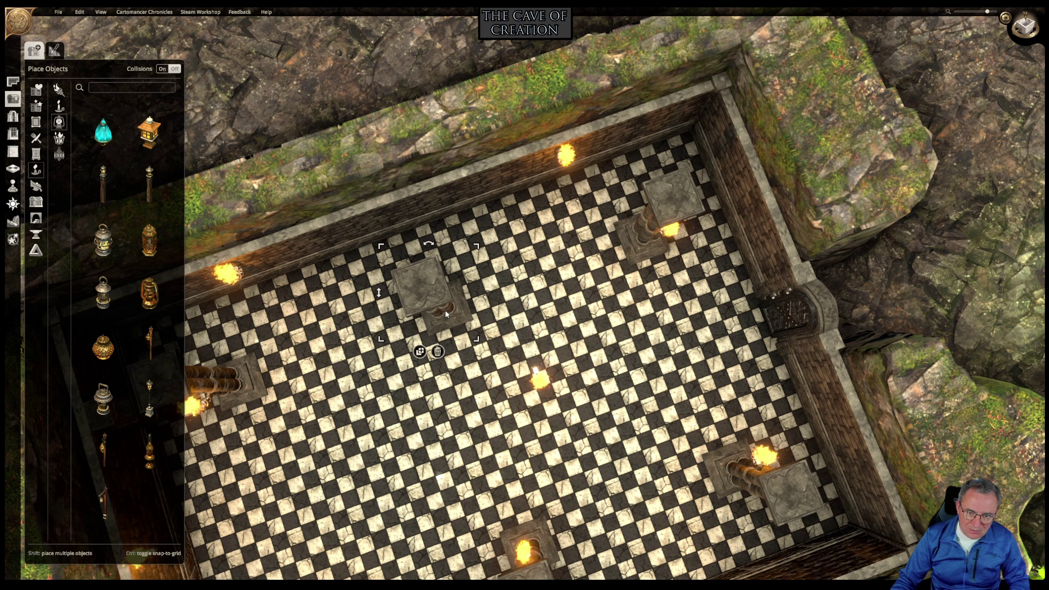
mouse_move(445, 313)
left_mouse_down()
mouse_move(464, 327)
mouse_move(466, 315)
mouse_move(449, 317)
left_mouse_up()
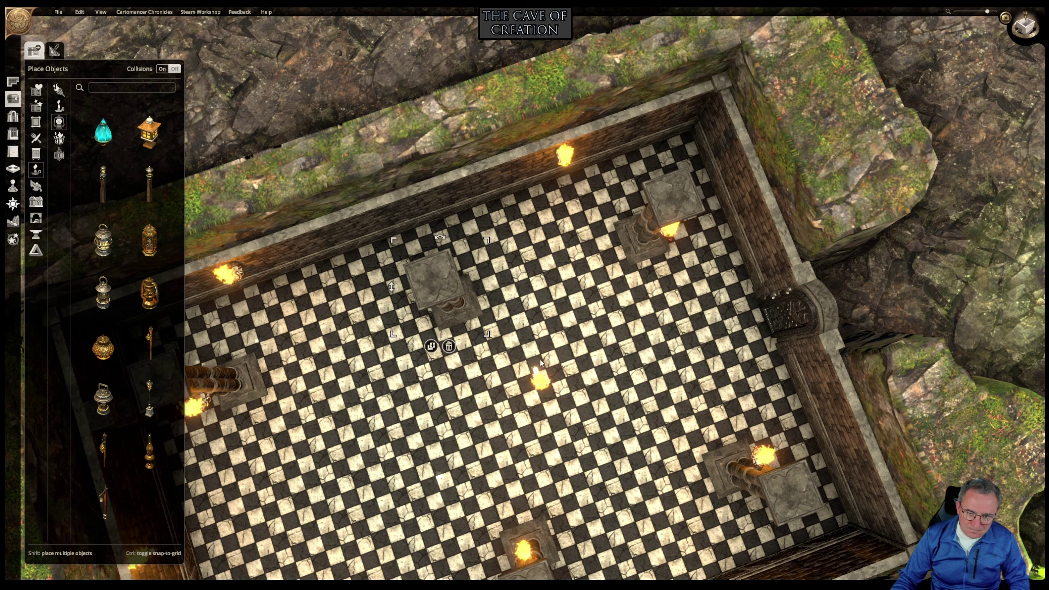
Fit the detached sconce back onto the inner side of the repositioned middle pillar.
middle_click_drag(556, 362, 612, 243)
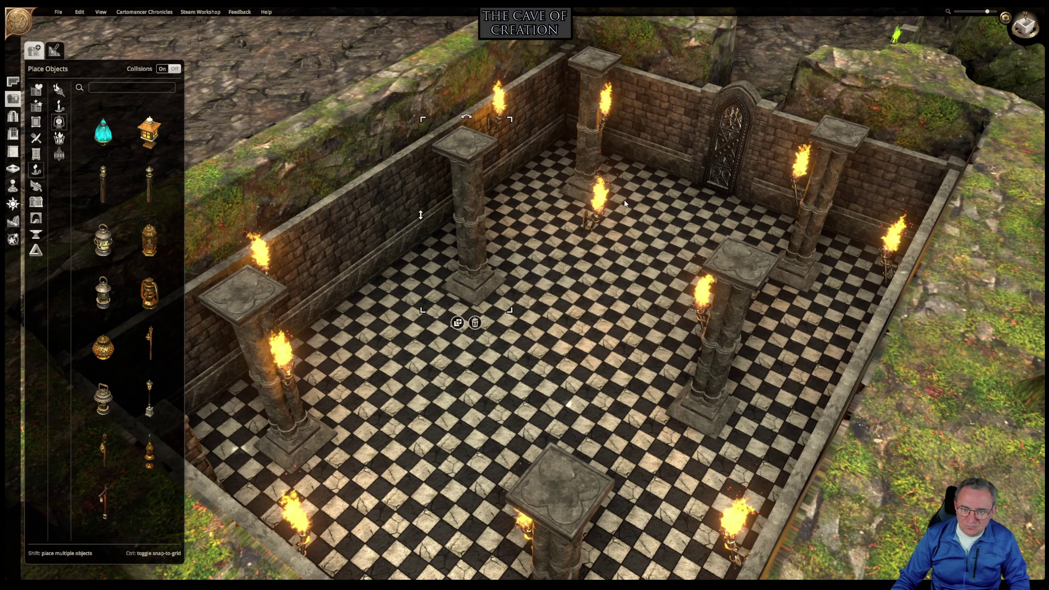
left_click(544, 193)
left_click_drag(544, 191, 485, 203)
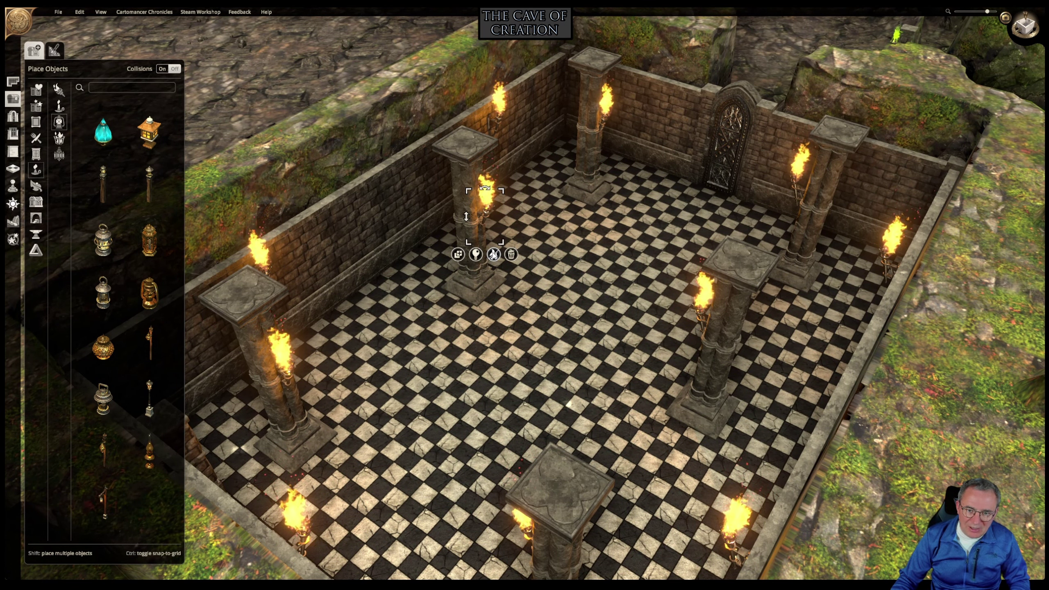
middle_click_drag(808, 181, 497, 277)
scroll(498, 277, "up", 4)
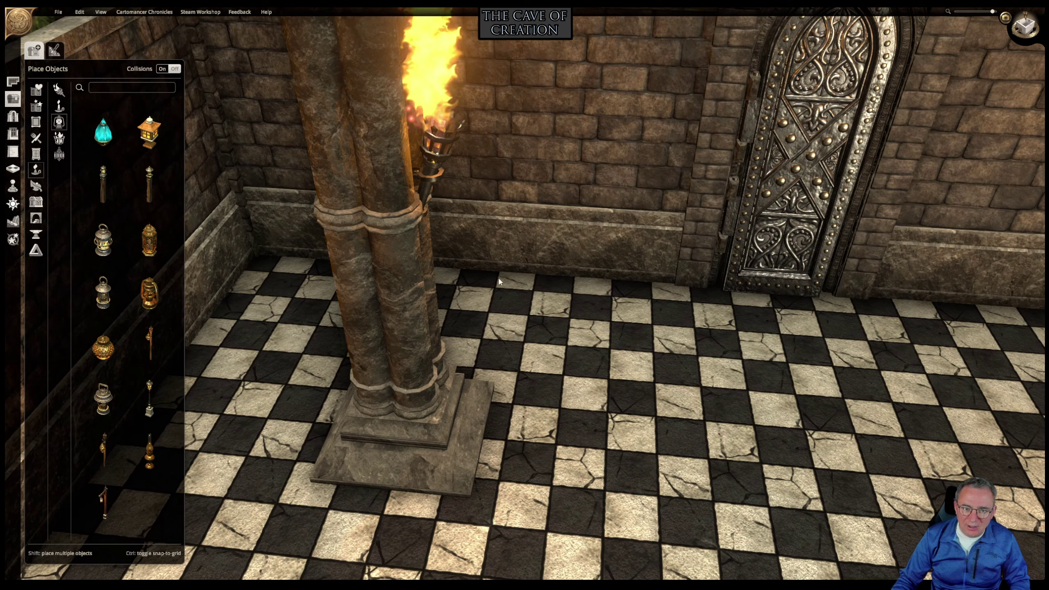
left_click(444, 140)
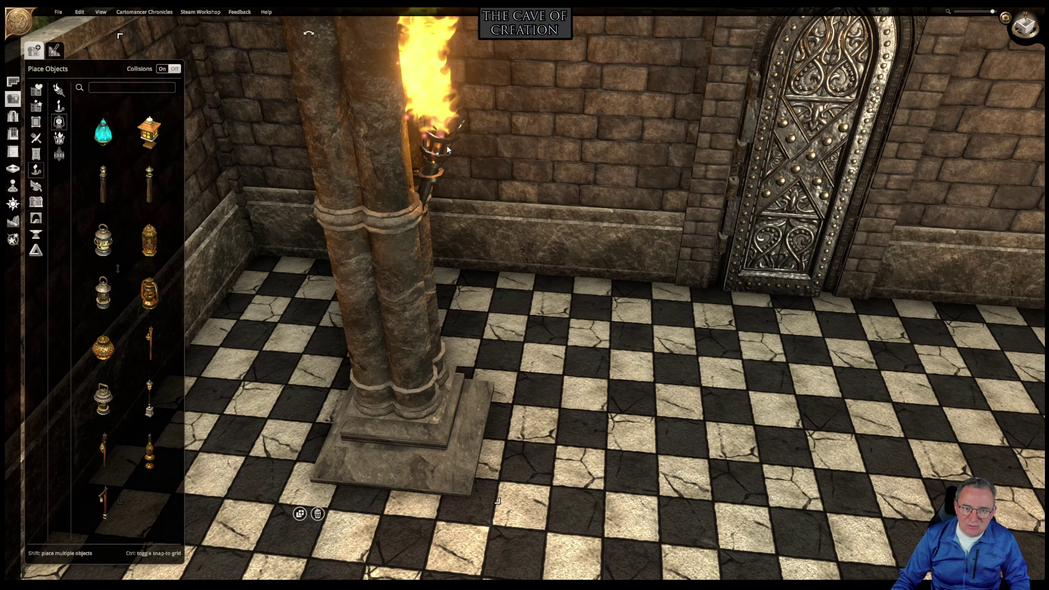
right_click_drag(520, 239, 459, 299)
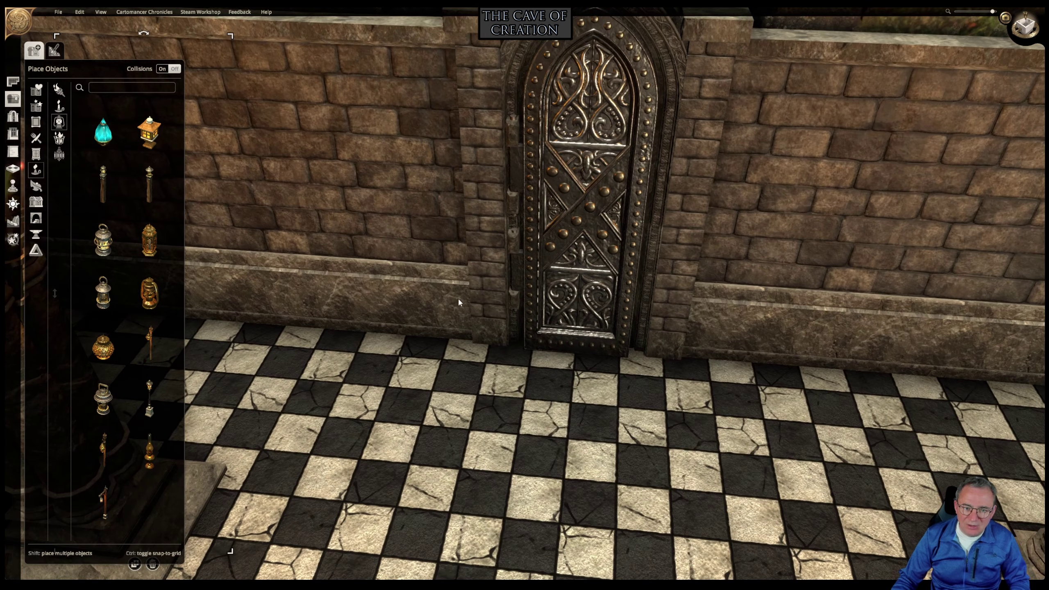
Reposition the pillar nearest the door in line with its row and fit its sconce back onto the pillar's inner side.
scroll(443, 421, "down", 10)
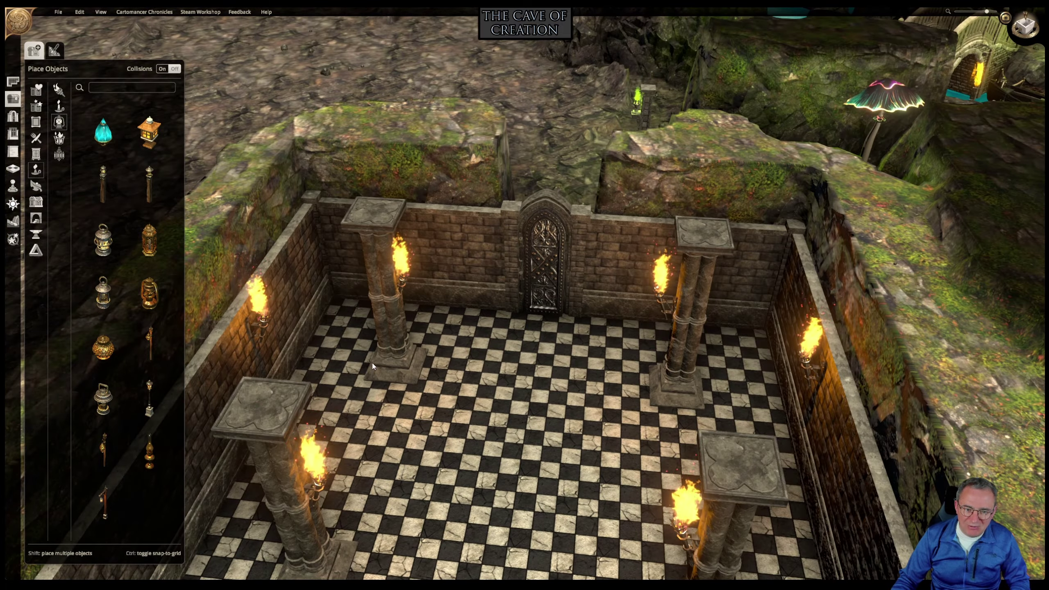
left_click(457, 409)
left_click_drag(458, 409, 386, 405)
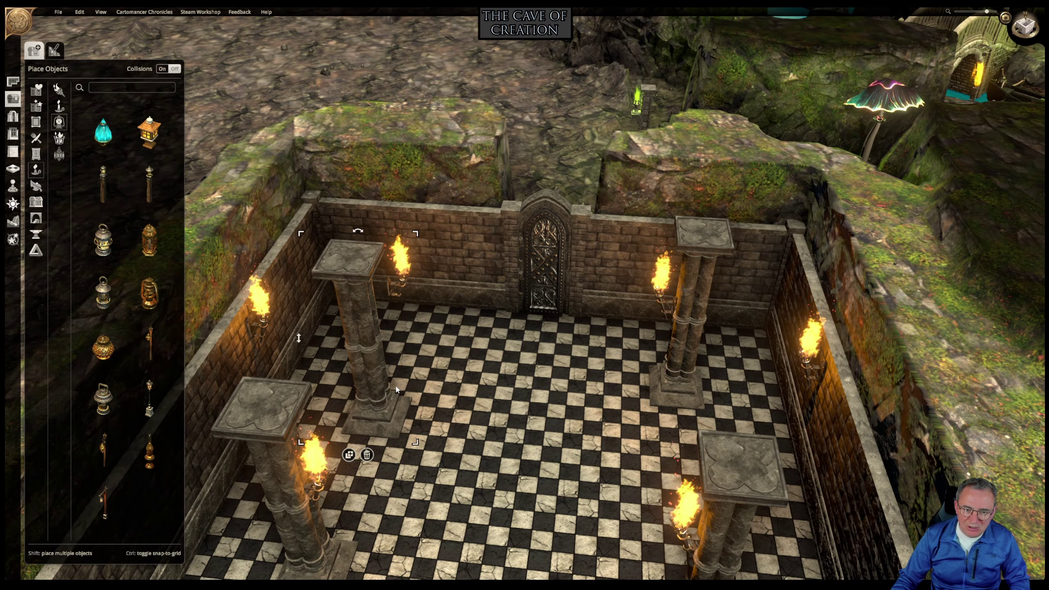
right_click_drag(398, 284, 382, 346)
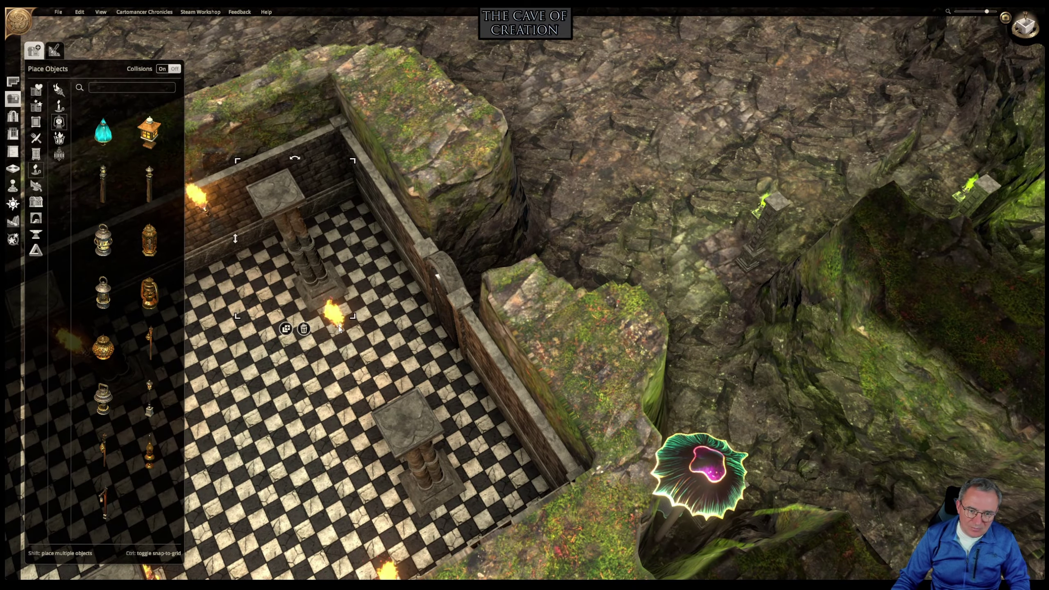
right_click_drag(371, 306, 502, 282)
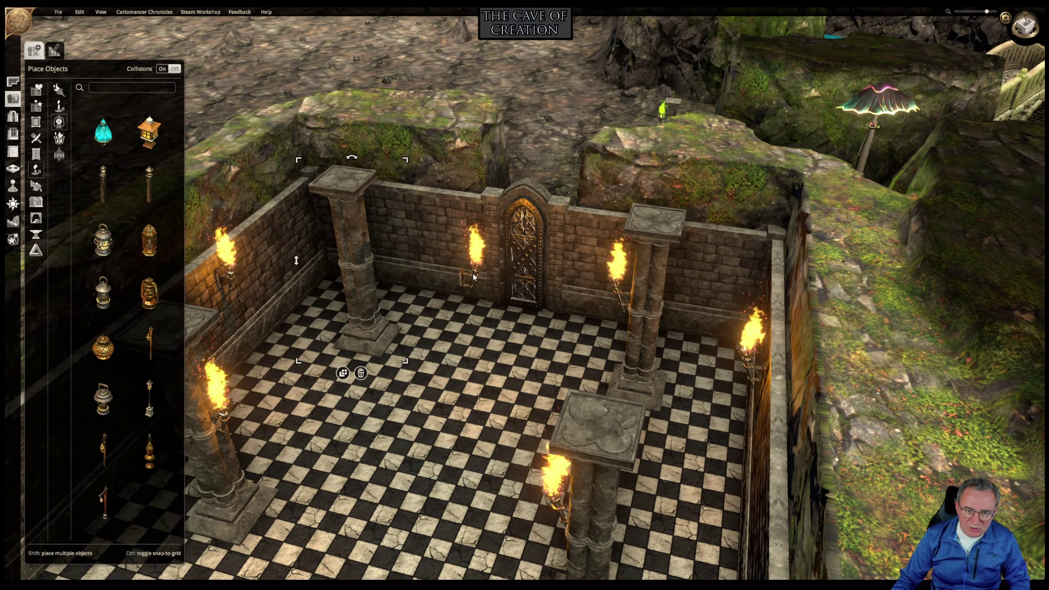
left_click_drag(472, 272, 395, 244)
left_click_drag(411, 281, 395, 300)
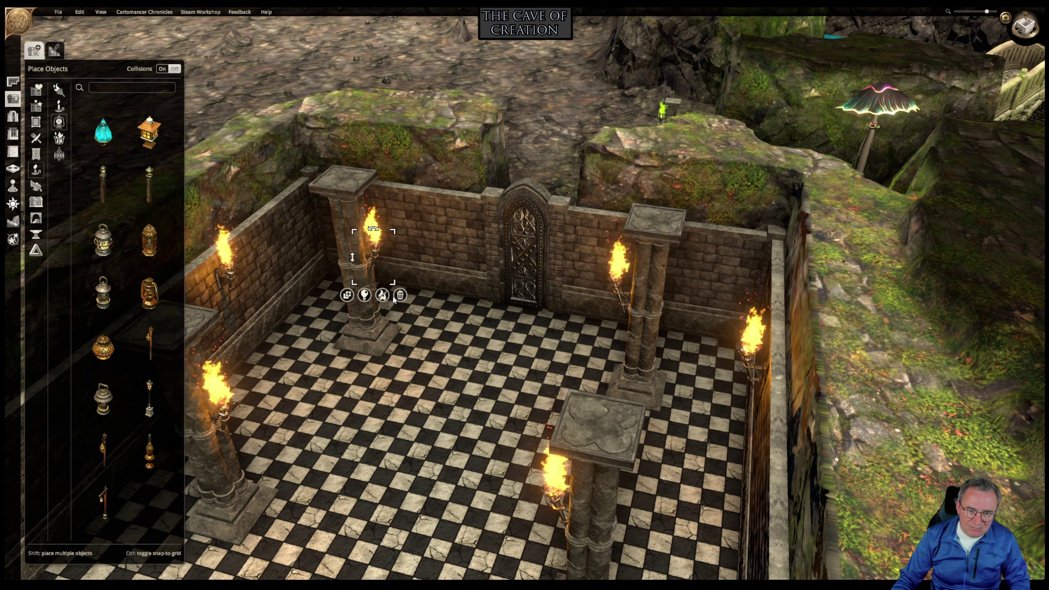
Duplicate the lit sconce on the pillar nearest the chamber door.
right_click_drag(512, 308, 946, 343)
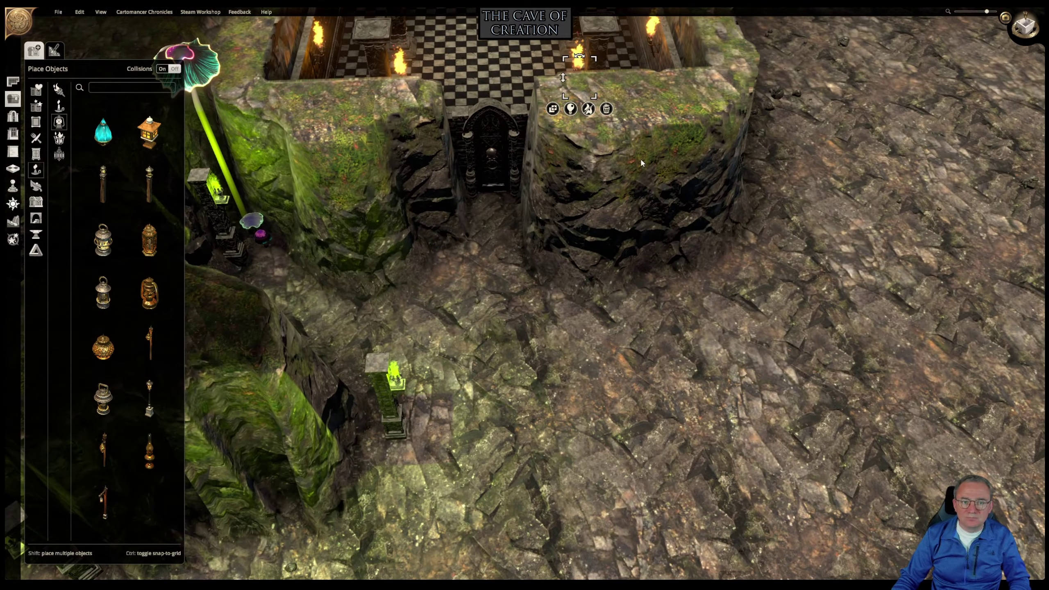
mouse_move(399, 74)
right_mouse_down()
mouse_move(423, 62)
mouse_move(382, 75)
right_mouse_up()
left_click(433, 56)
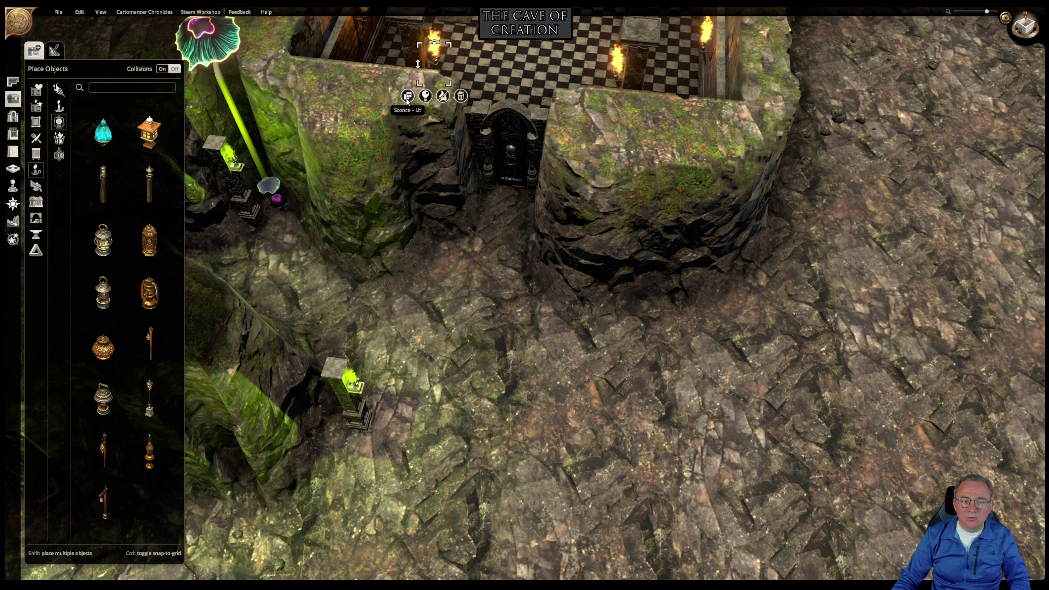
left_click(407, 95)
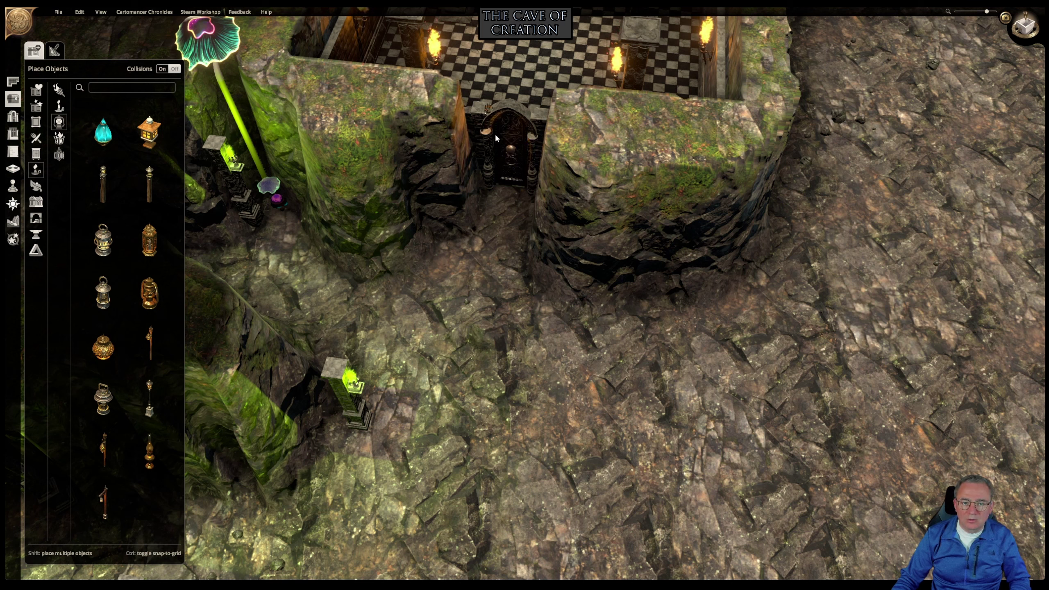
Try positioning the sconce copy with object collisions turned on, and turn collisions back off.
left_click(174, 69)
middle_click_drag(372, 165, 477, 254)
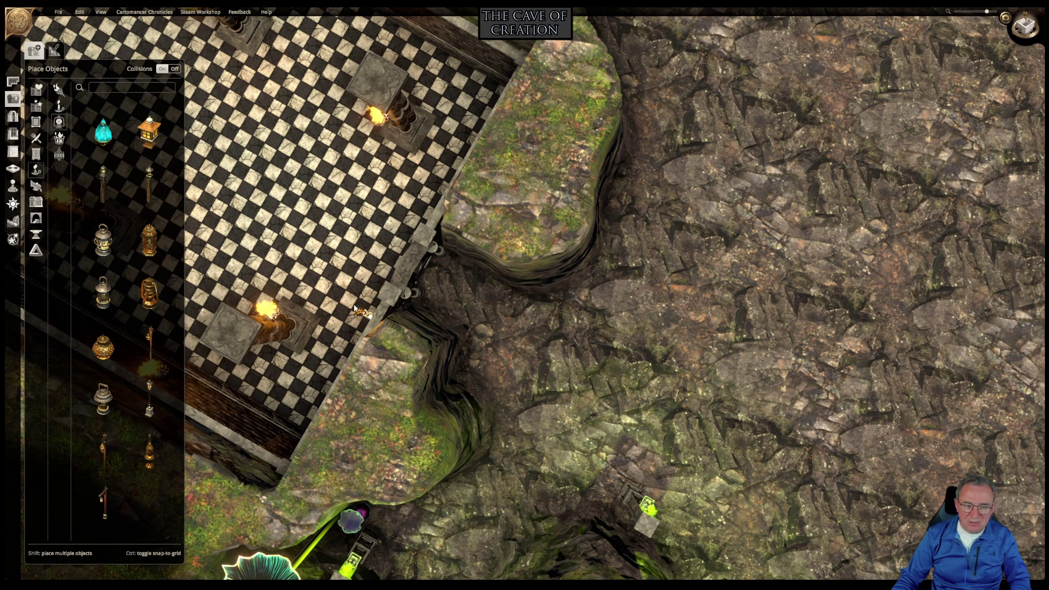
middle_click_drag(405, 239, 272, 203)
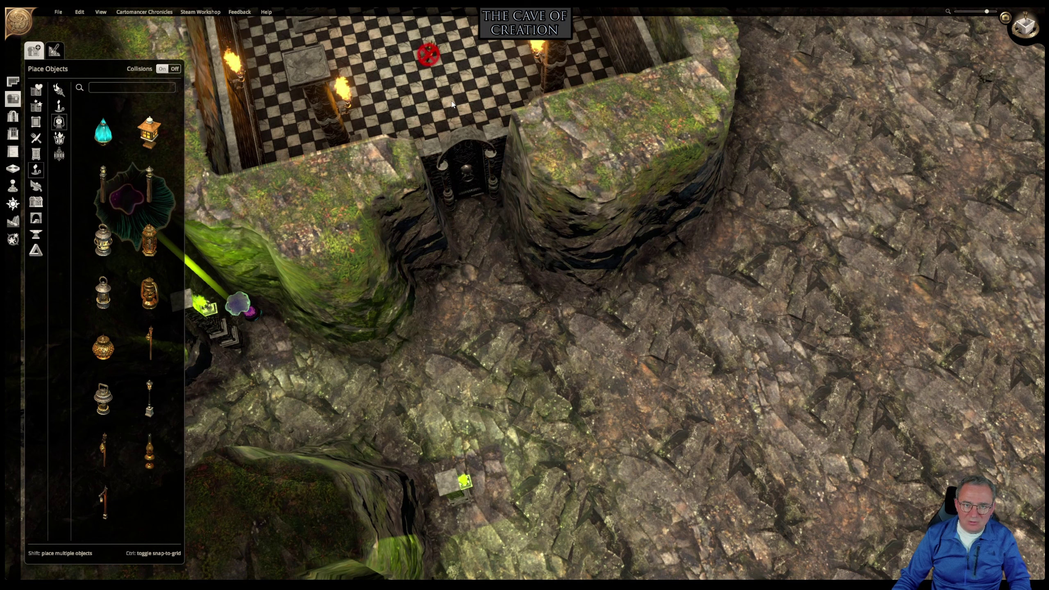
right_click_drag(558, 226, 555, 232)
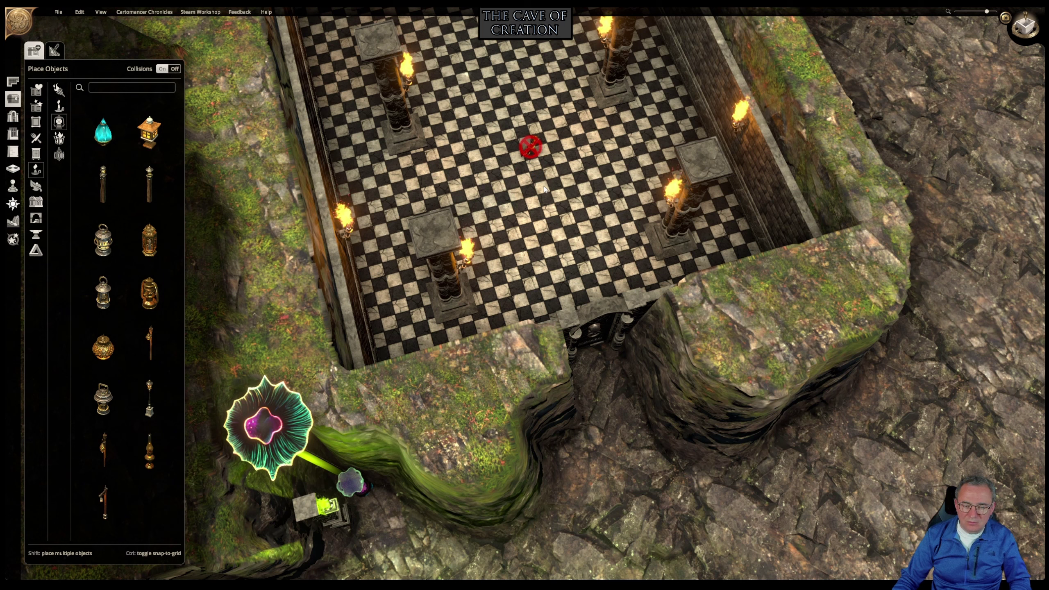
left_click(174, 68)
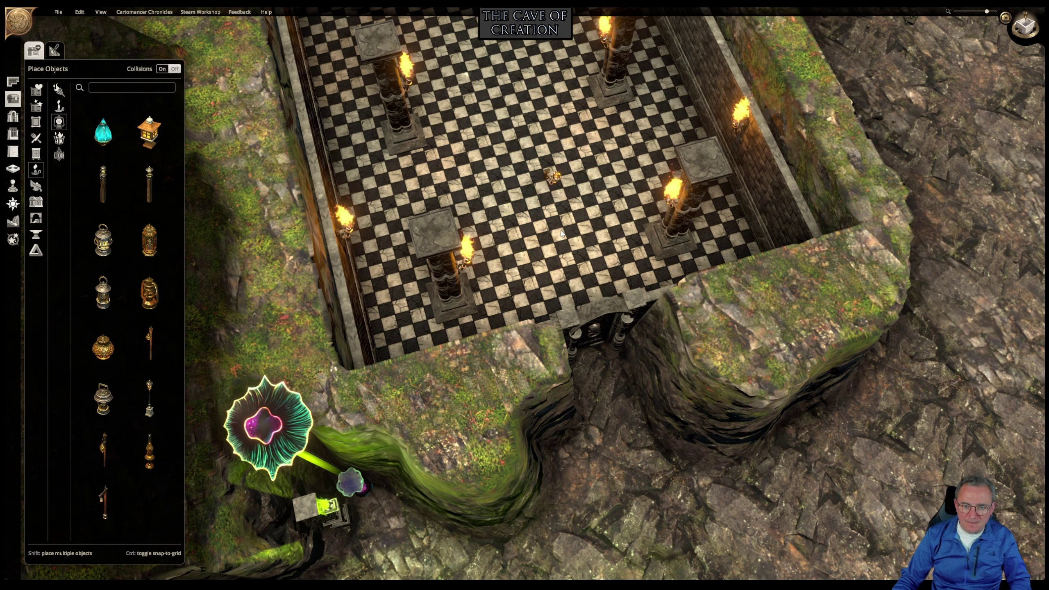
Mount the sconce copy on the left-hand column of the door frame outside the chamber entrance.
right_click_drag(562, 230, 479, 186)
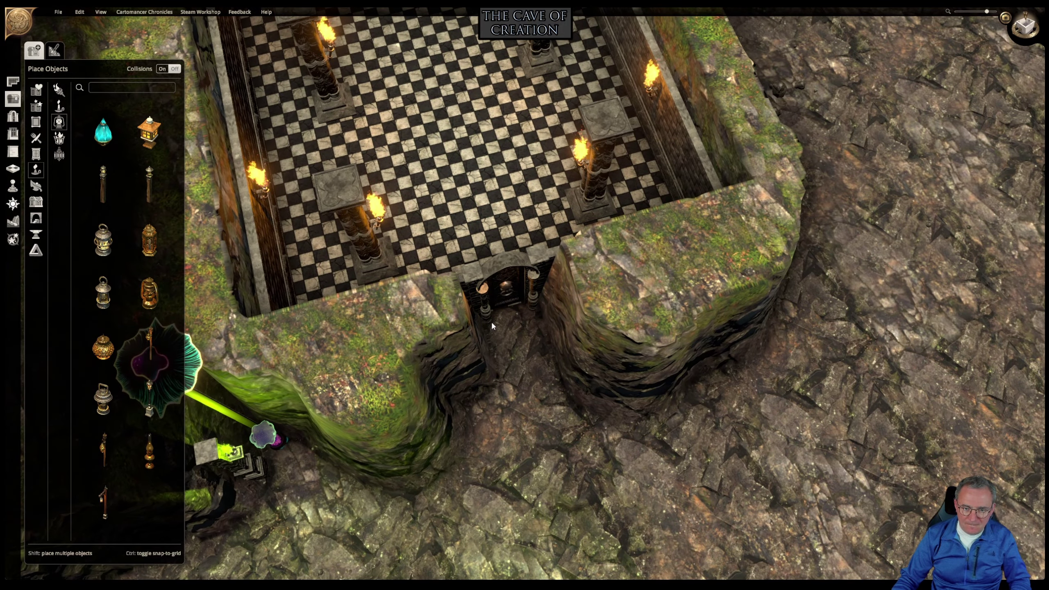
left_click(492, 322)
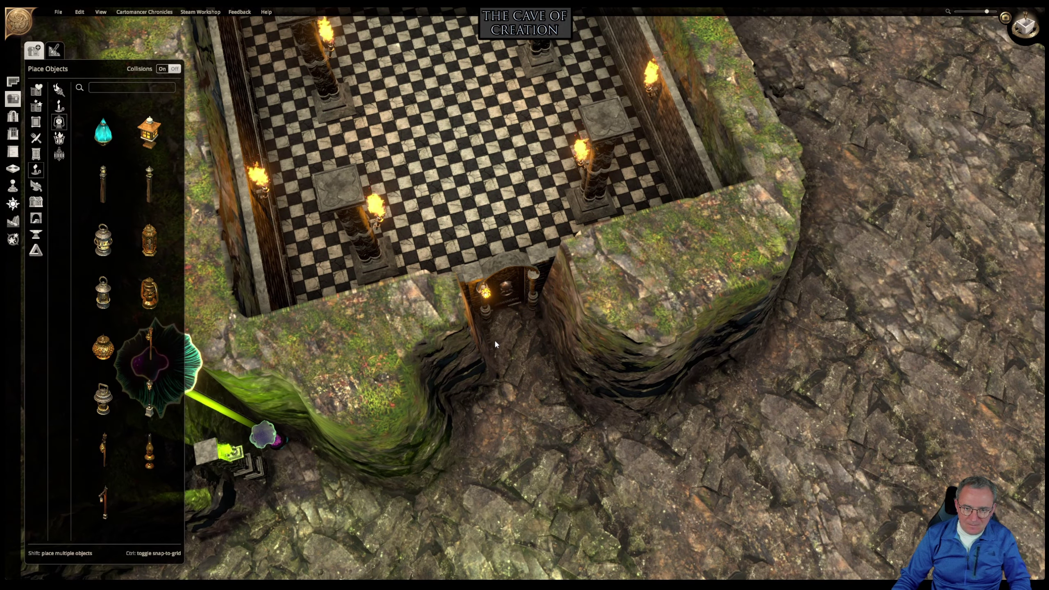
scroll(496, 347, "up", 5)
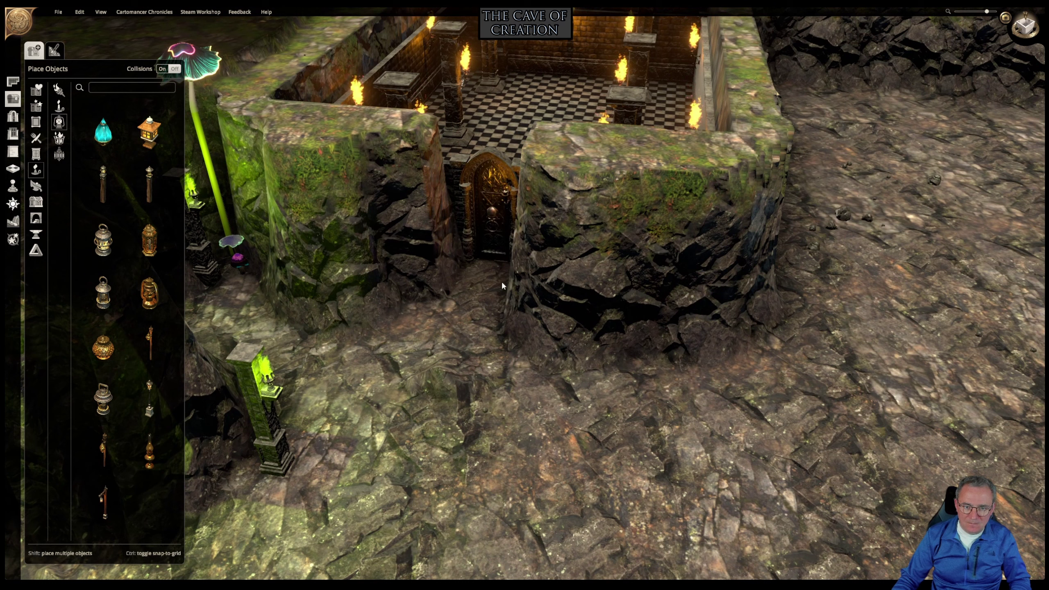
Duplicate the entrance sconce and mount the copy on the opposite column of the outer door frame.
left_click(462, 276)
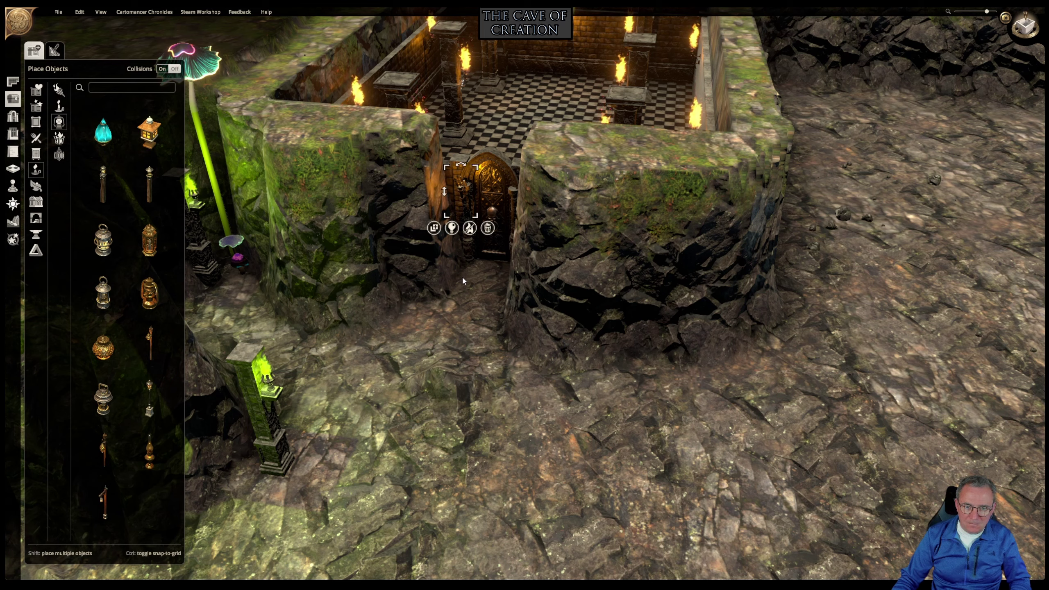
left_click(434, 230)
middle_click_drag(472, 241, 529, 250)
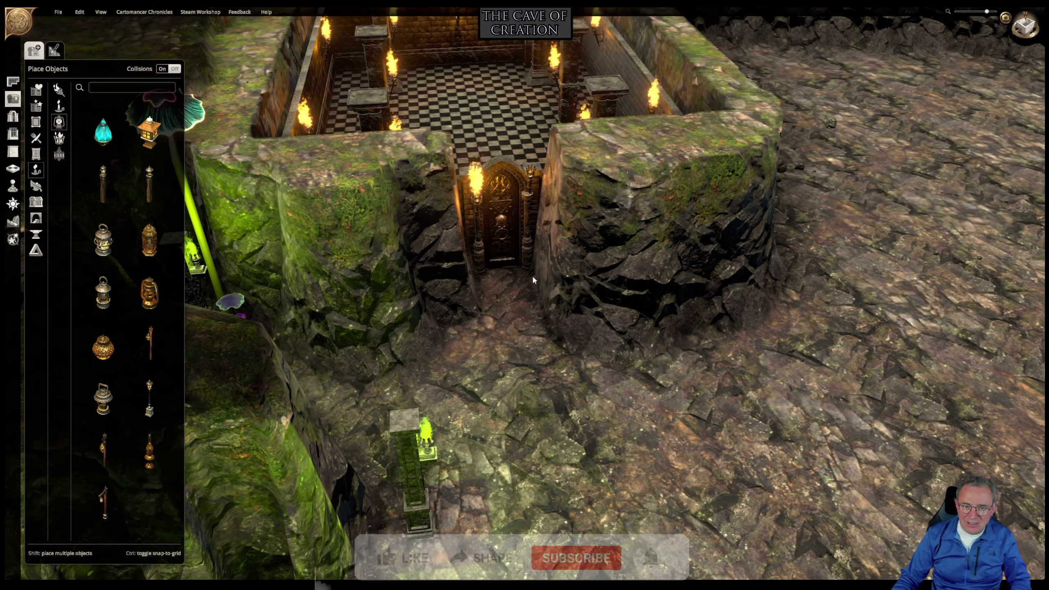
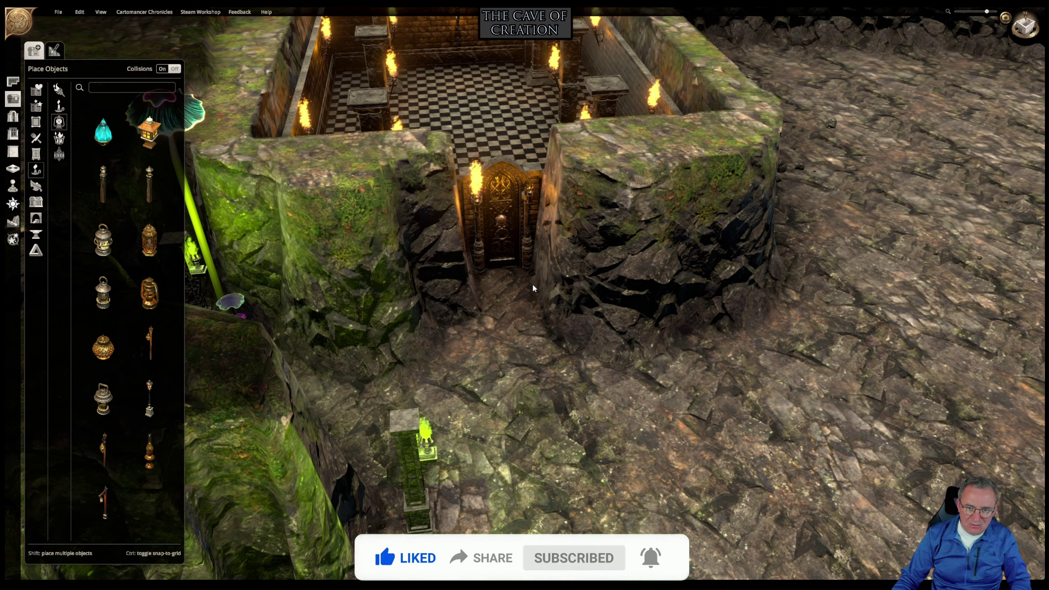
left_click(533, 284)
left_click(538, 233)
middle_click_drag(538, 233, 455, 148)
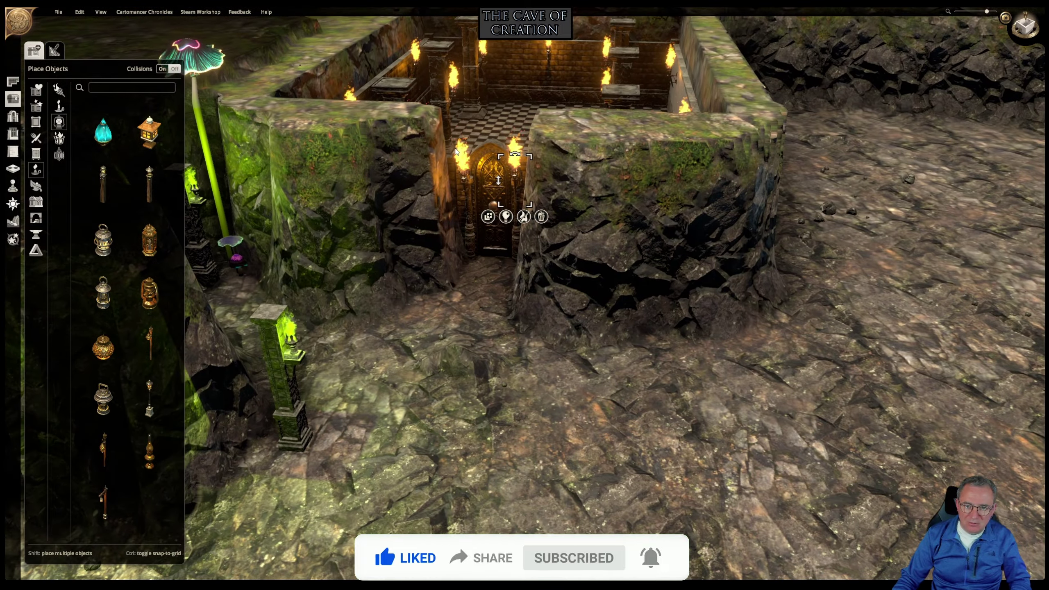
Try moving the second entrance sconce outward from the door frame, and undo the move.
right_click_drag(456, 151, 518, 109)
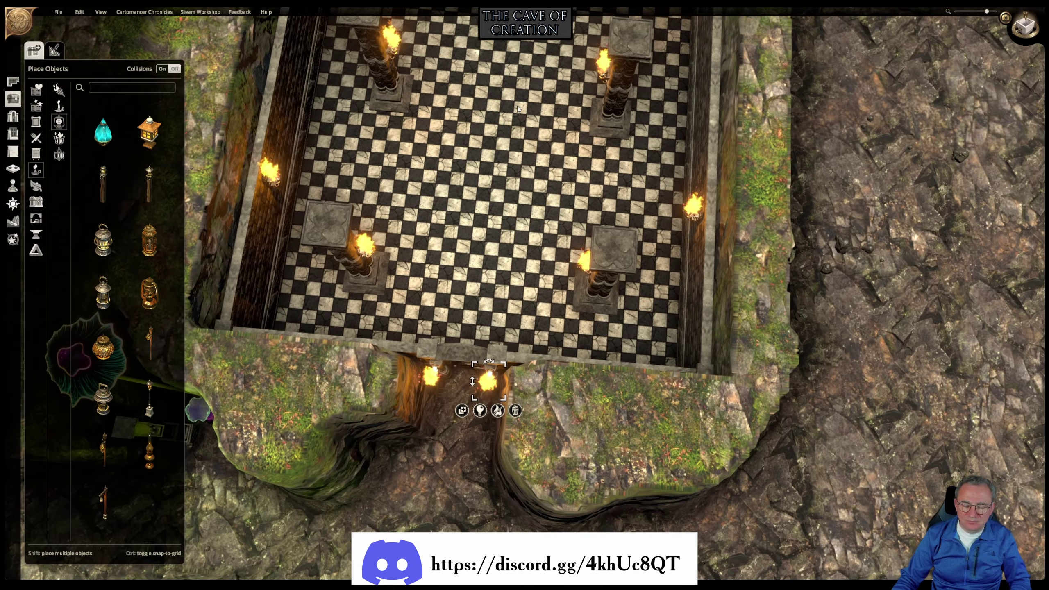
left_click_drag(488, 382, 480, 415)
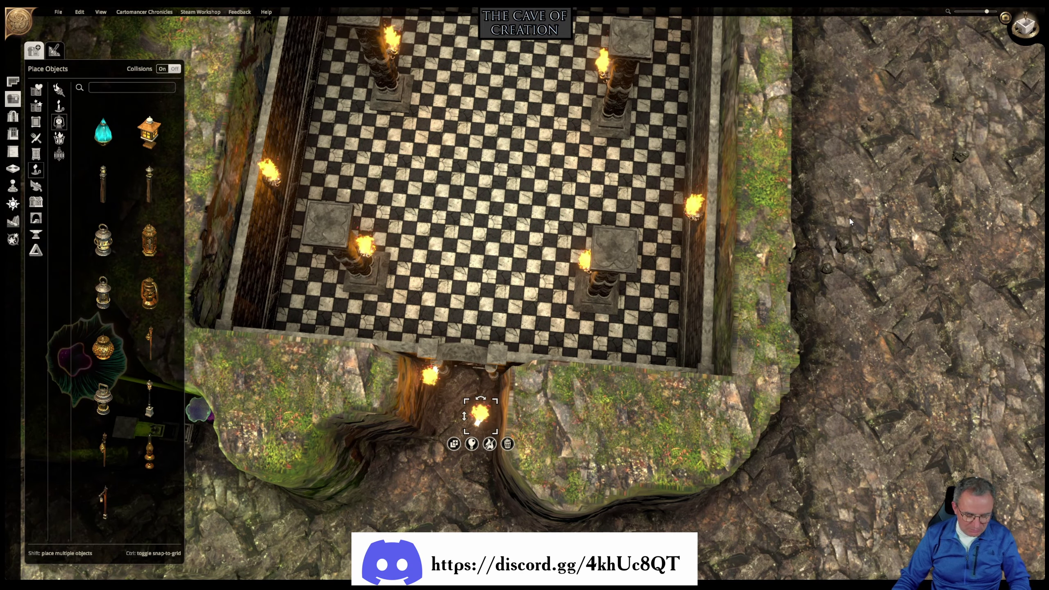
key("ctrl+z")
Dim the daylight brightness to preview the Burial Chamber by torchlight, and raise it back to a daytime level.
scroll(856, 215, "down", 3)
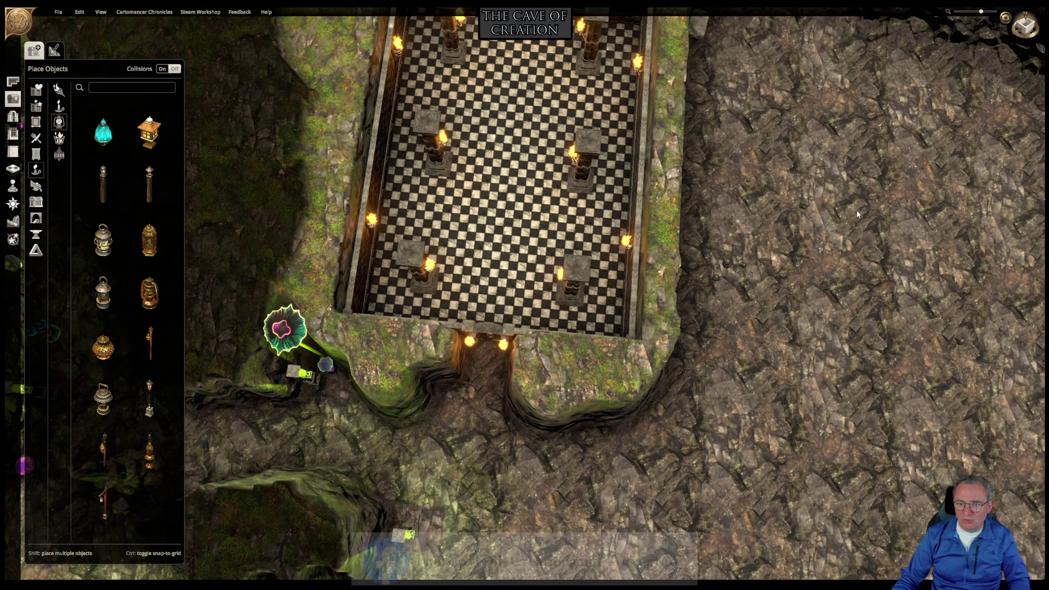
scroll(857, 211, "down", 4)
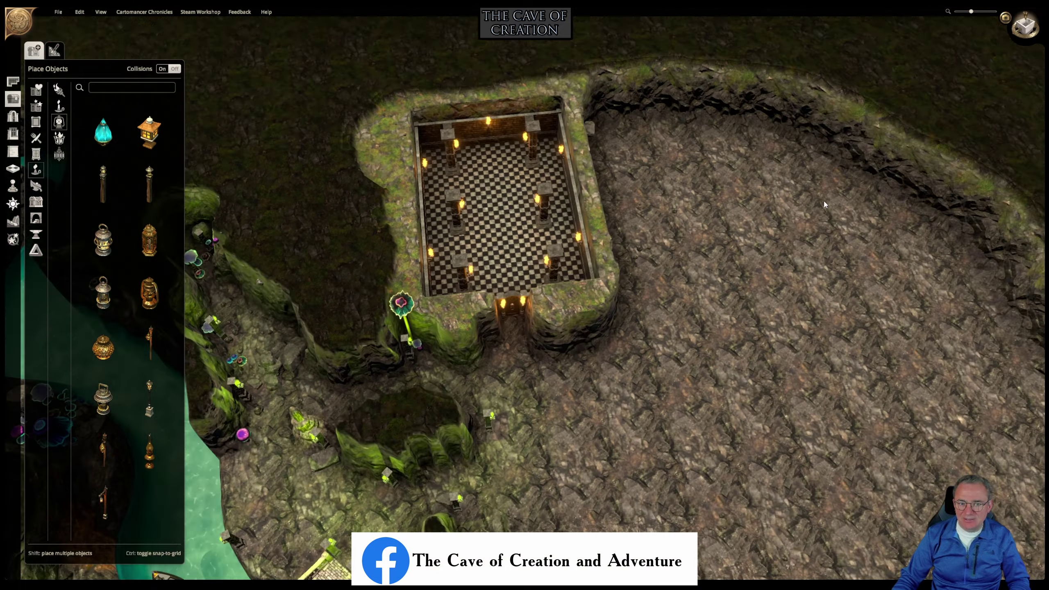
right_click_drag(822, 199, 362, 134)
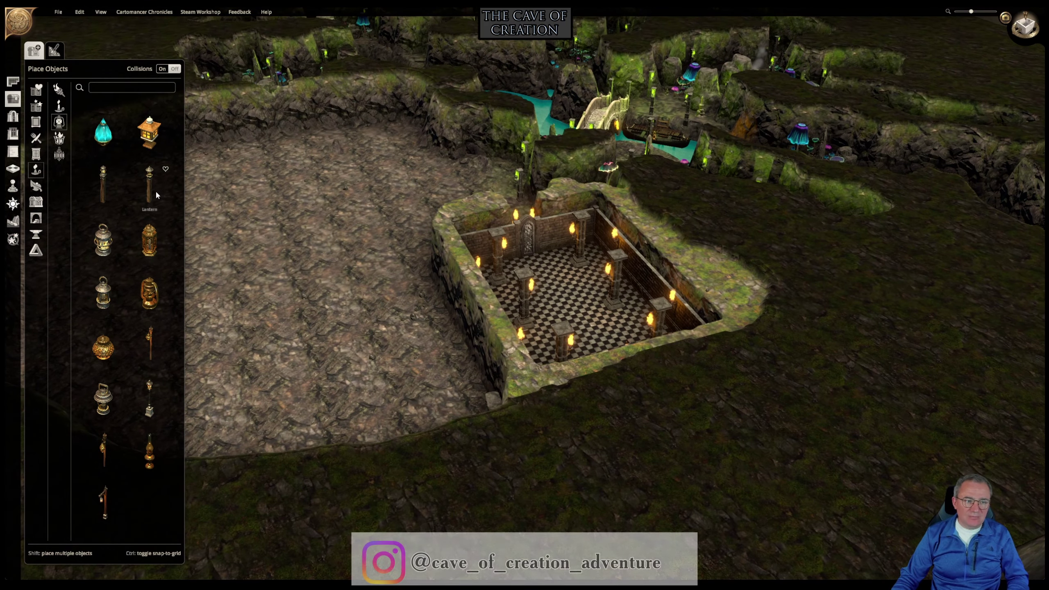
left_click(12, 203)
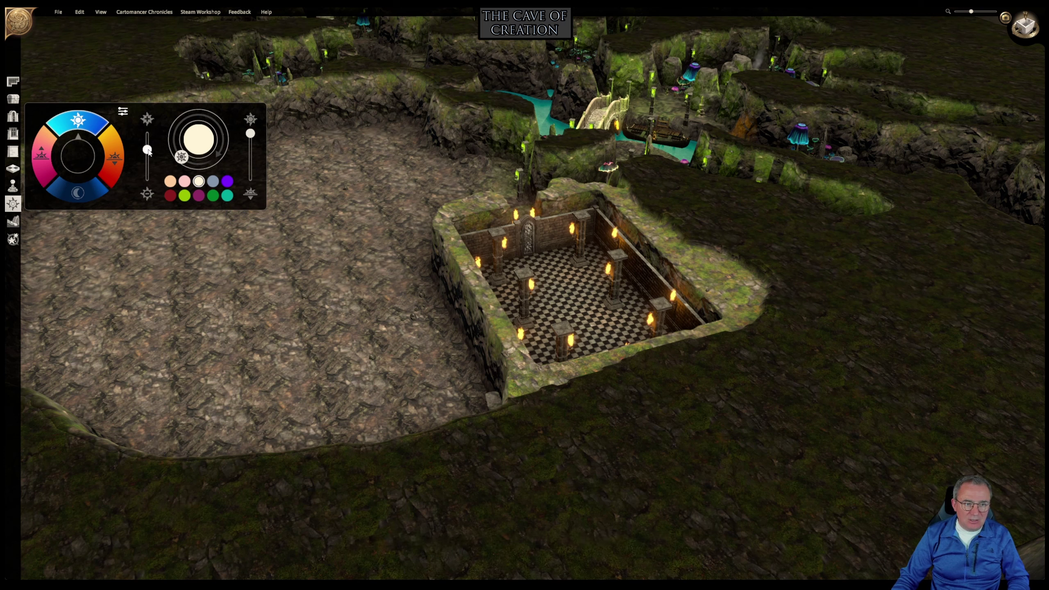
left_click_drag(148, 150, 150, 220)
middle_click_drag(393, 213, 360, 283)
right_click_drag(360, 285, 355, 215)
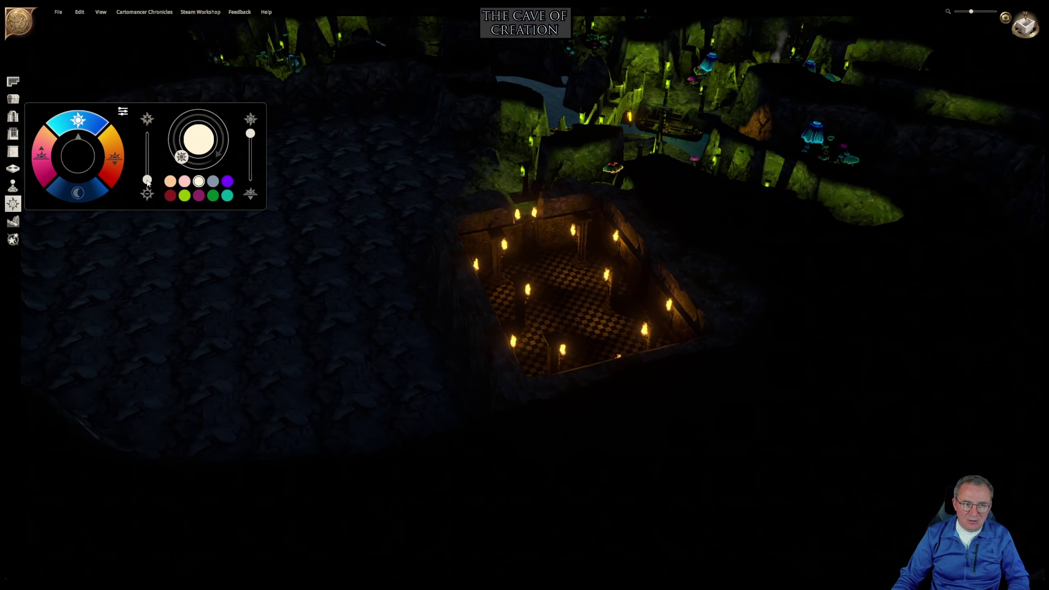
left_click_drag(147, 181, 149, 161)
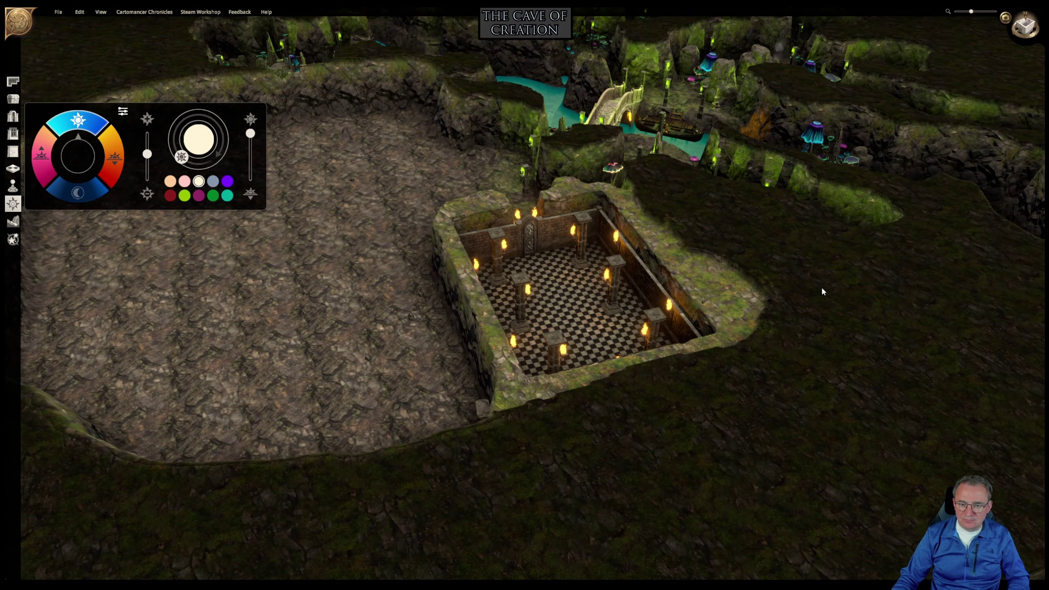
Search the placeable objects for "pedastal".
right_click_drag(822, 291, 767, 352)
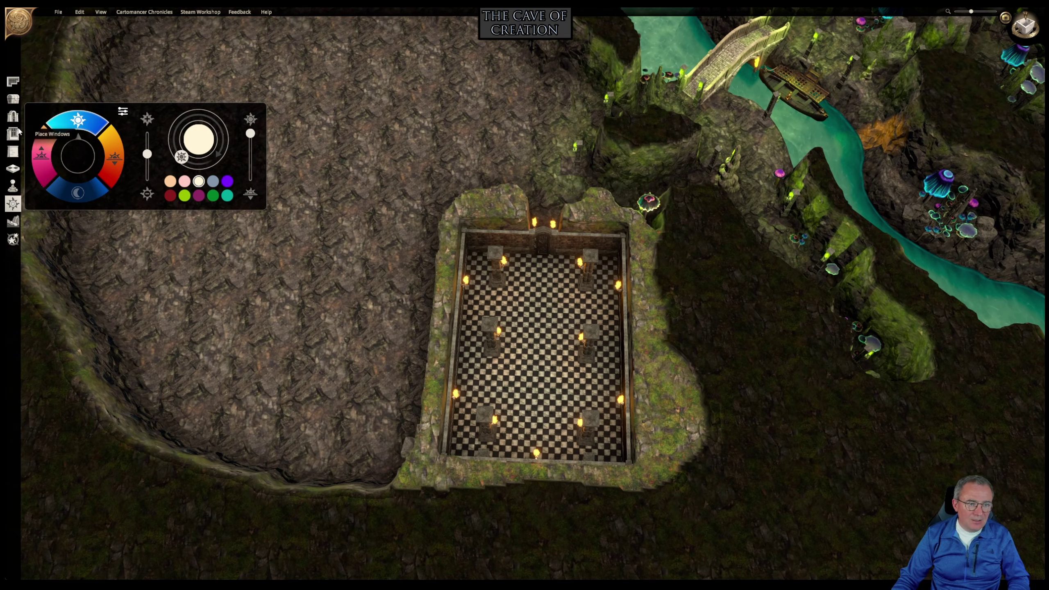
left_click(13, 99)
left_click(114, 87)
type("pe")
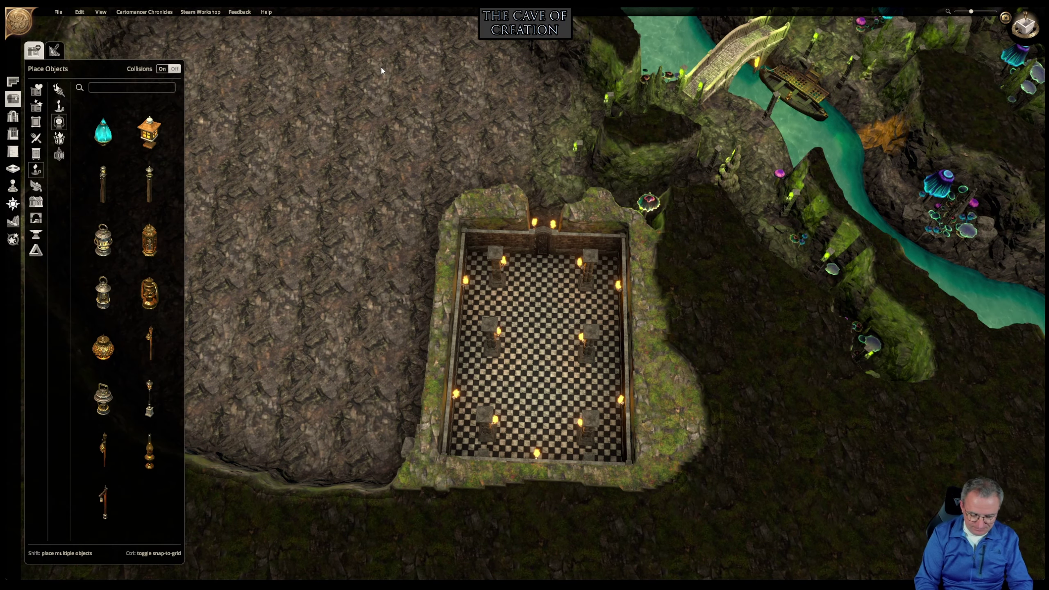
type("d")
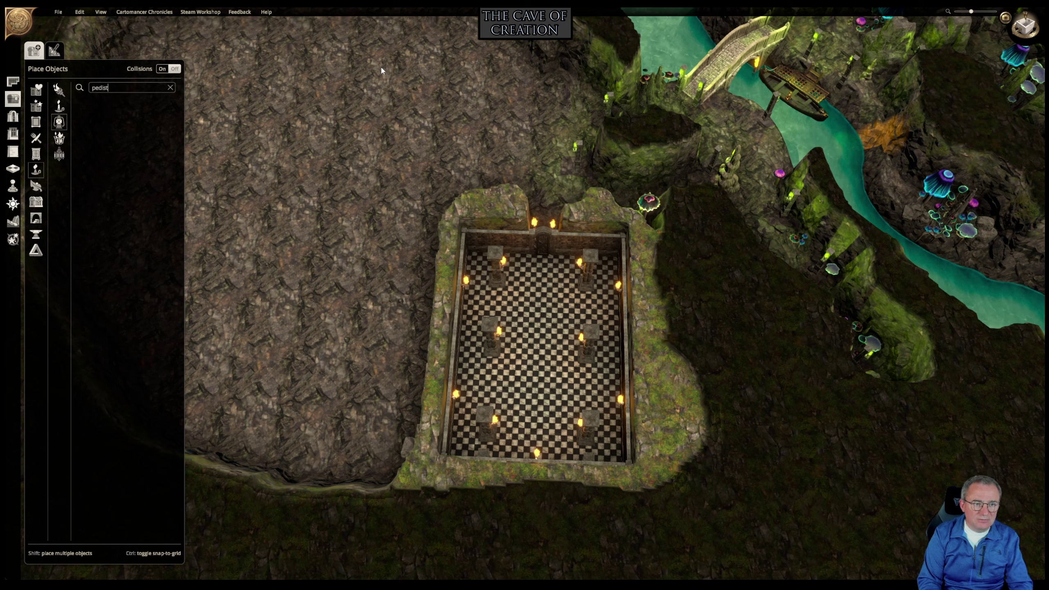
type("is")
key("BackSpace")
key("BackSpace")
type("astal")
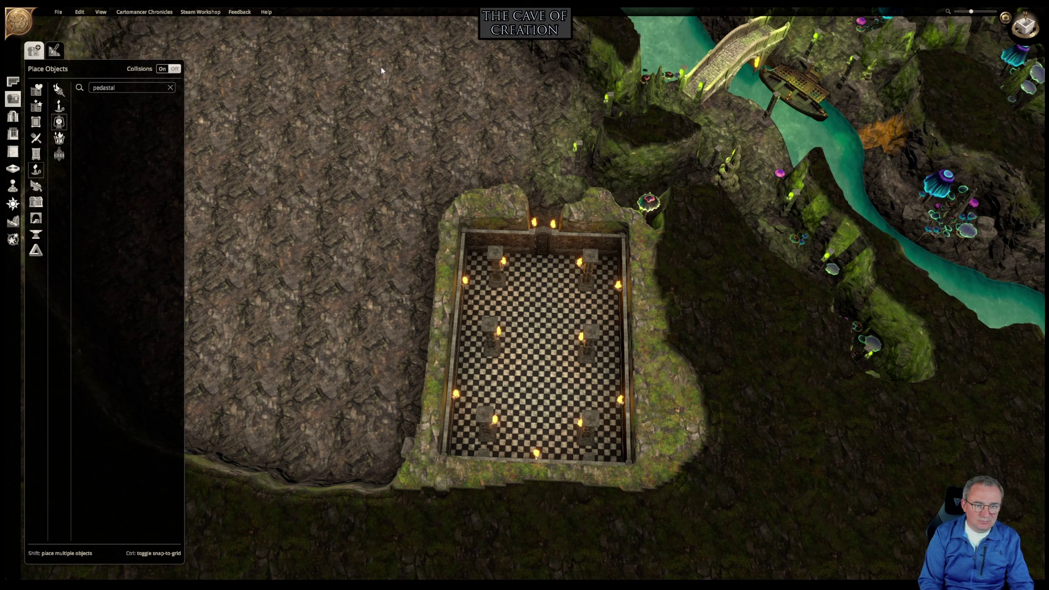
Clear the object search and look for "Platform" instead.
double_click(123, 88)
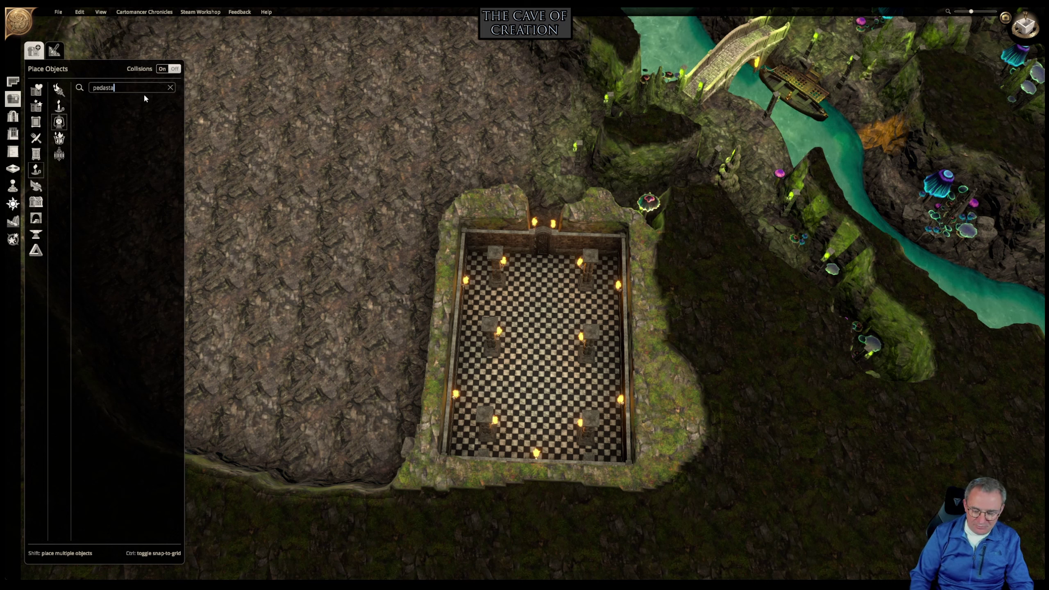
key("BackSpace")
key("BackSpace")
key("BackSpace")
key("BackSpace")
key("BackSpace")
key("BackSpace")
key("BackSpace")
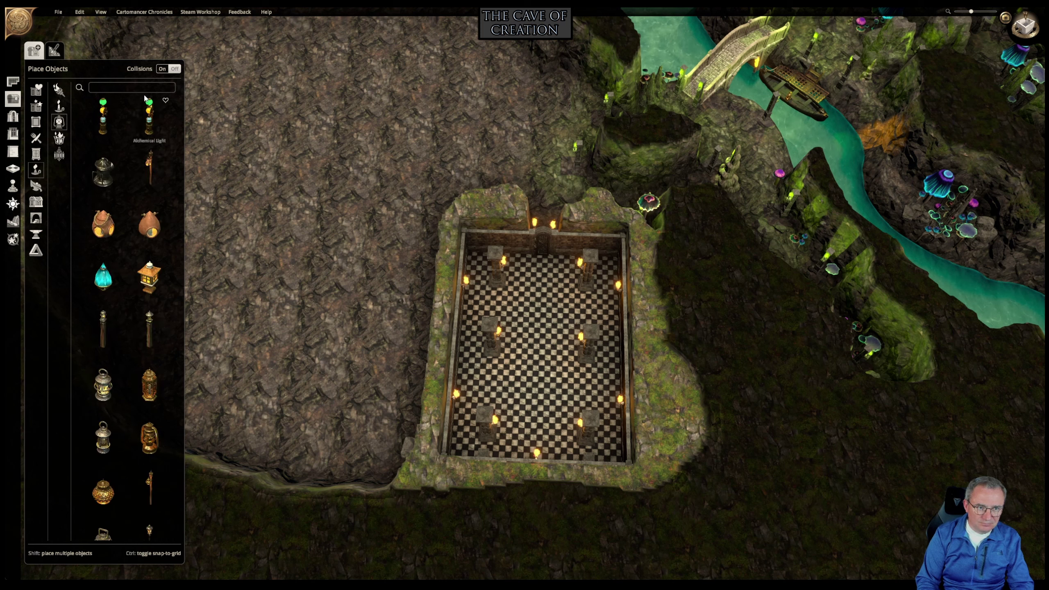
type("Platf")
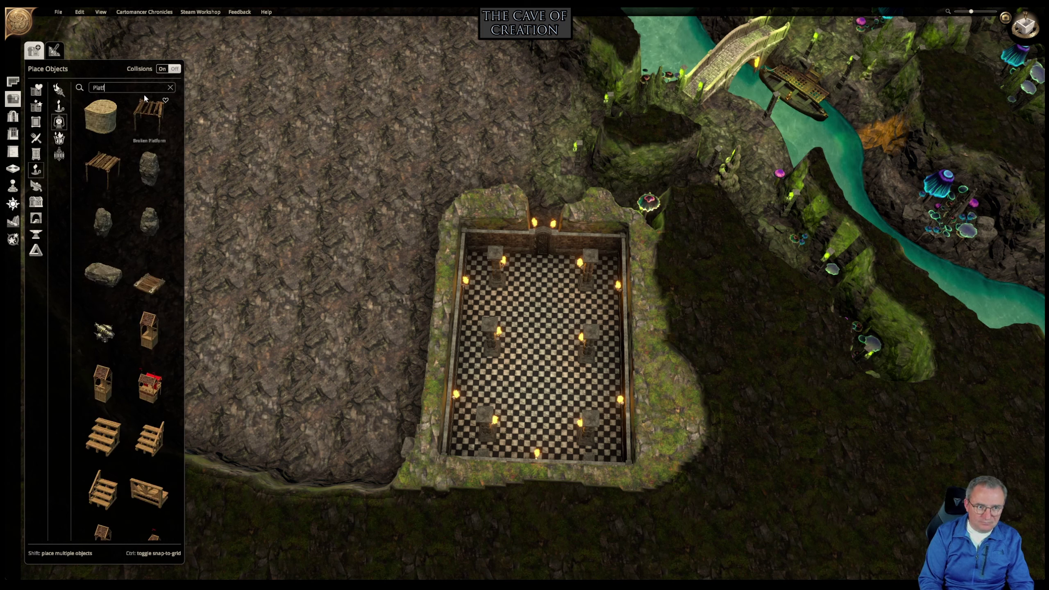
type("orm")
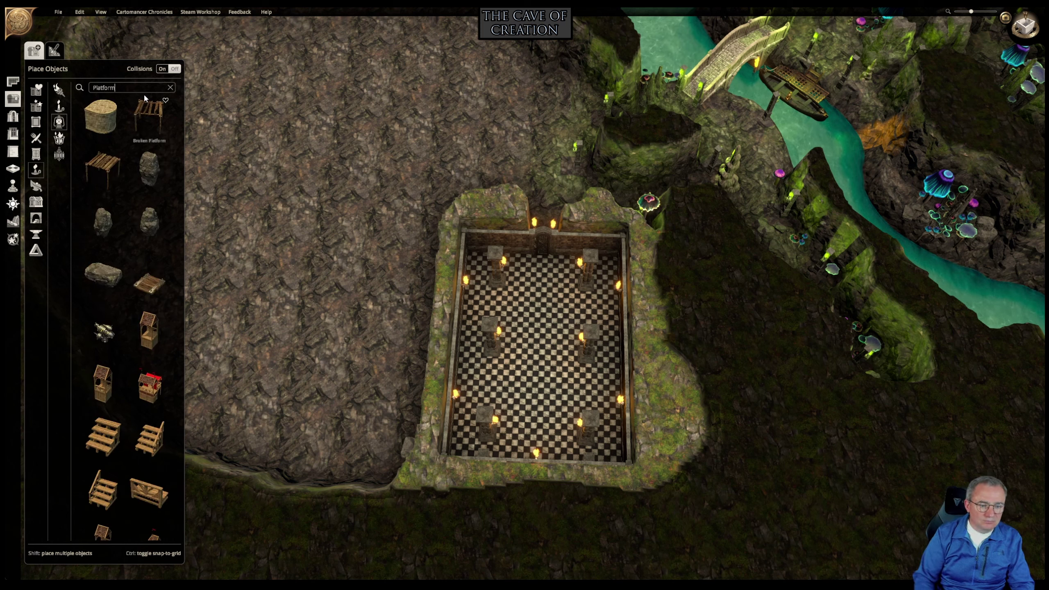
Find the stone Bier among the platform objects, turn collisions on, and place it lengthwise at the rear centre of the Burial Chamber.
scroll(130, 215, "down", 1)
scroll(131, 220, "down", 4)
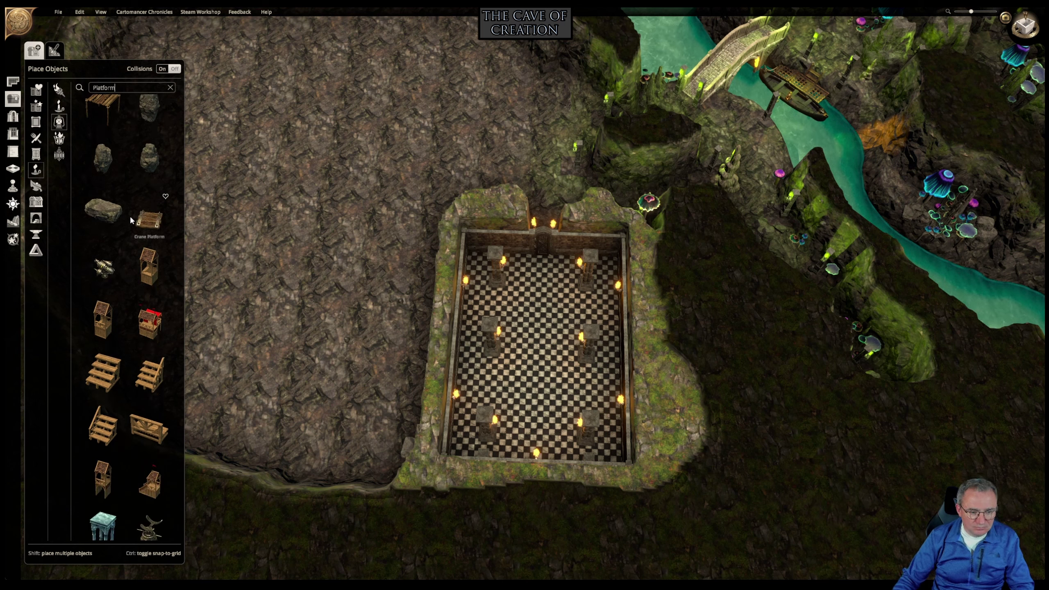
scroll(130, 220, "down", 5)
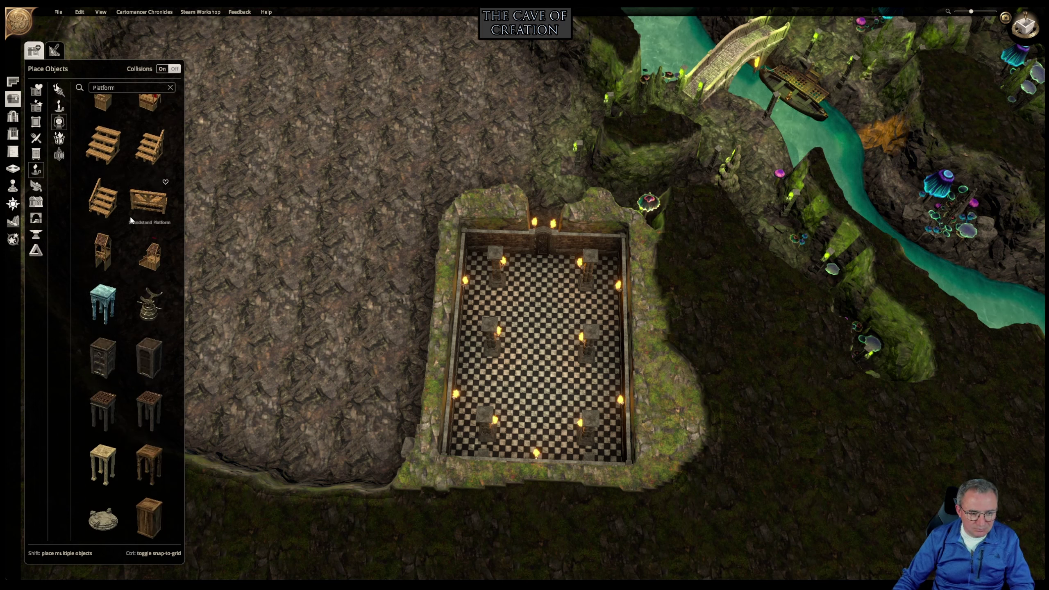
scroll(131, 220, "down", 5)
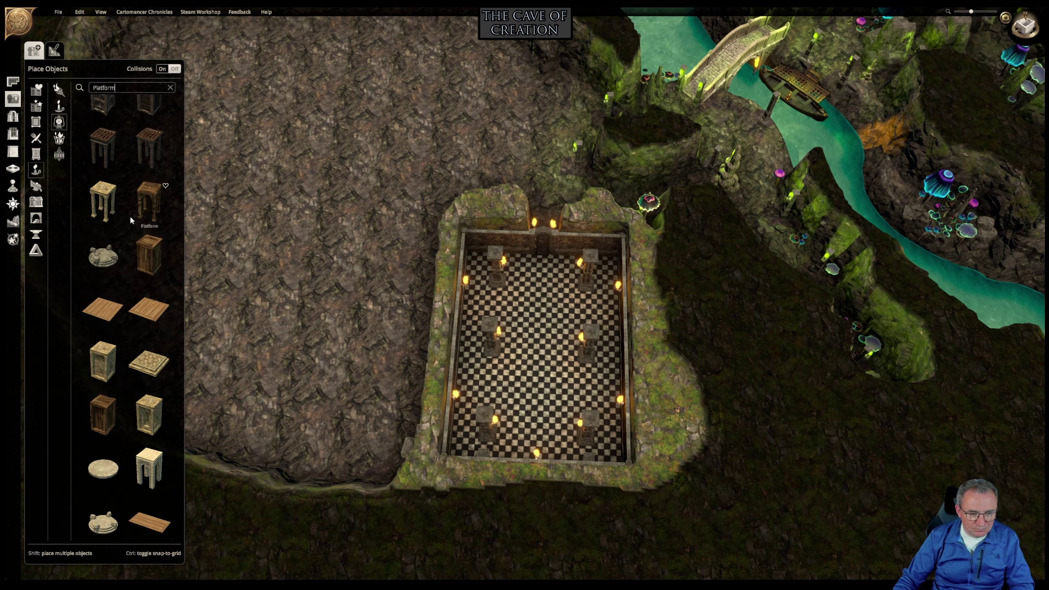
scroll(131, 220, "down", 5)
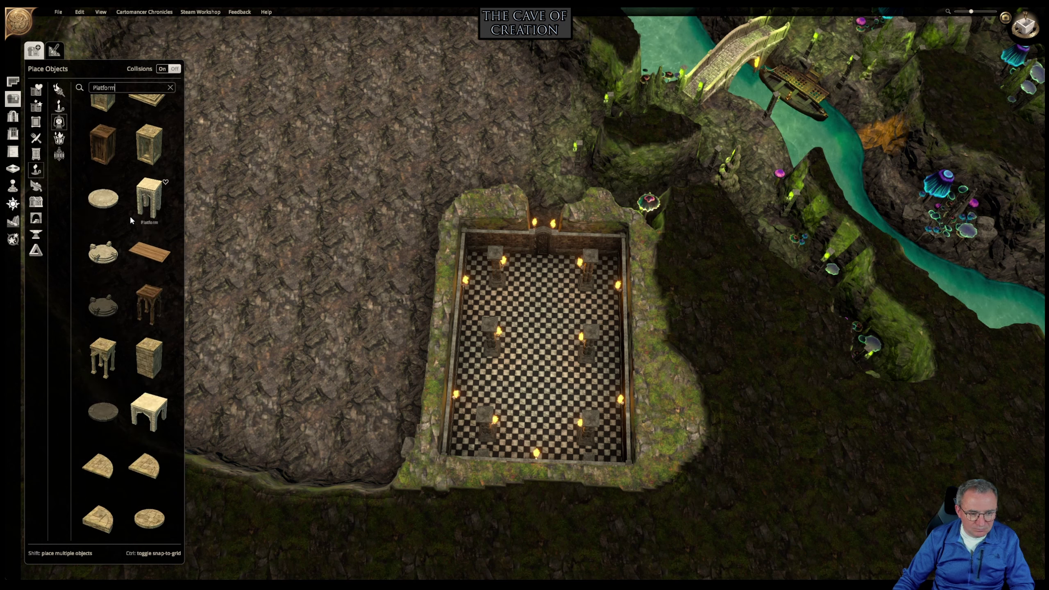
scroll(131, 220, "down", 5)
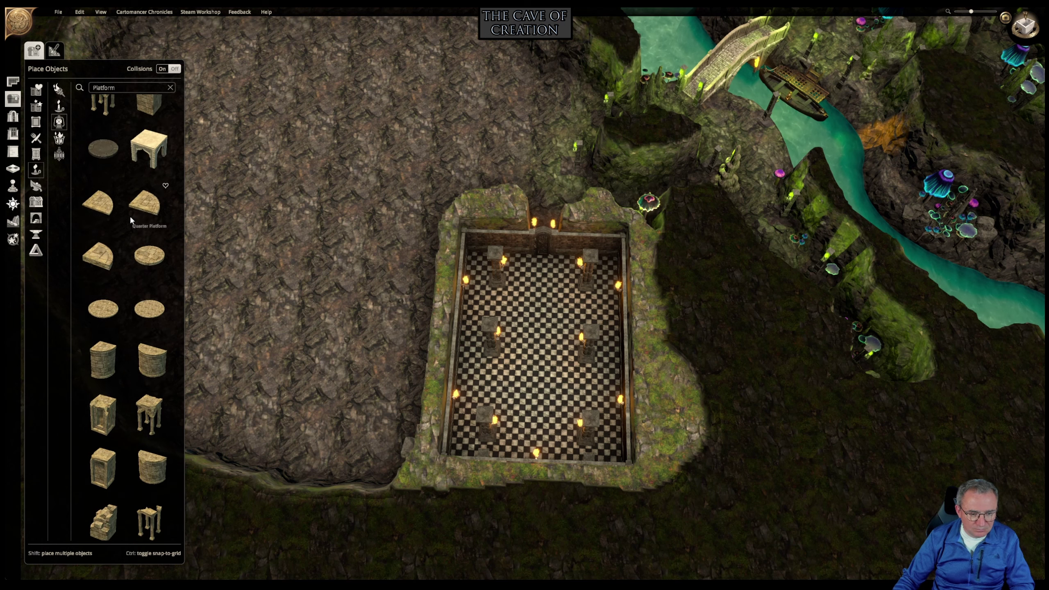
scroll(130, 219, "down", 5)
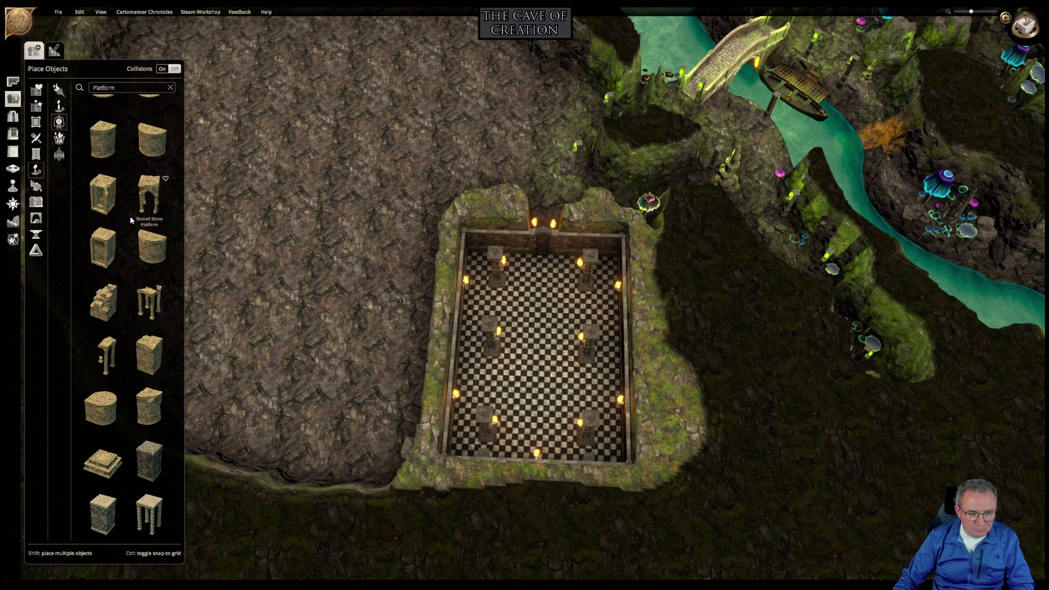
scroll(130, 218, "down", 5)
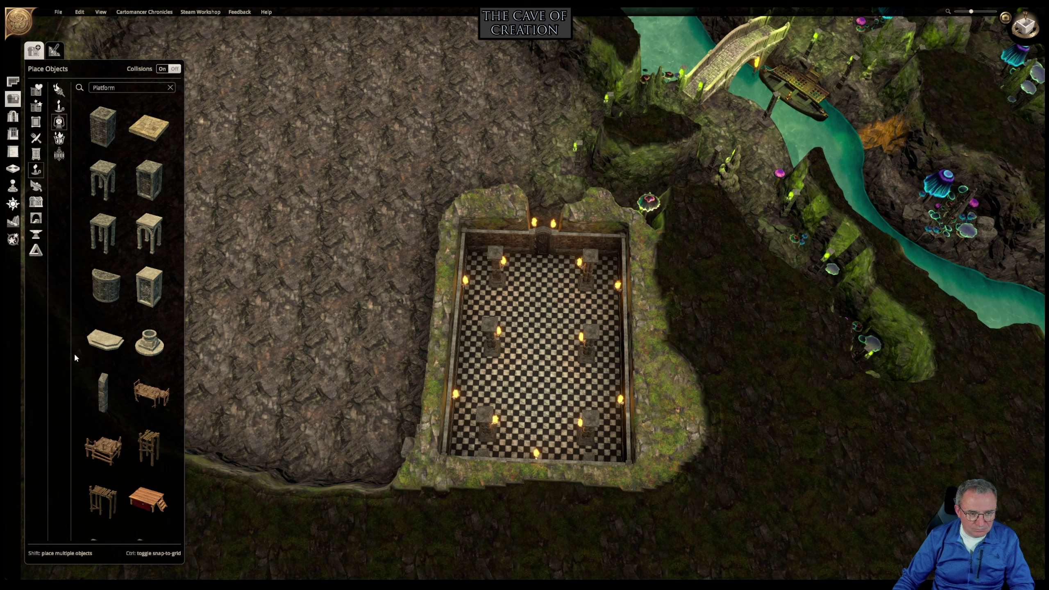
scroll(108, 343, "down", 3)
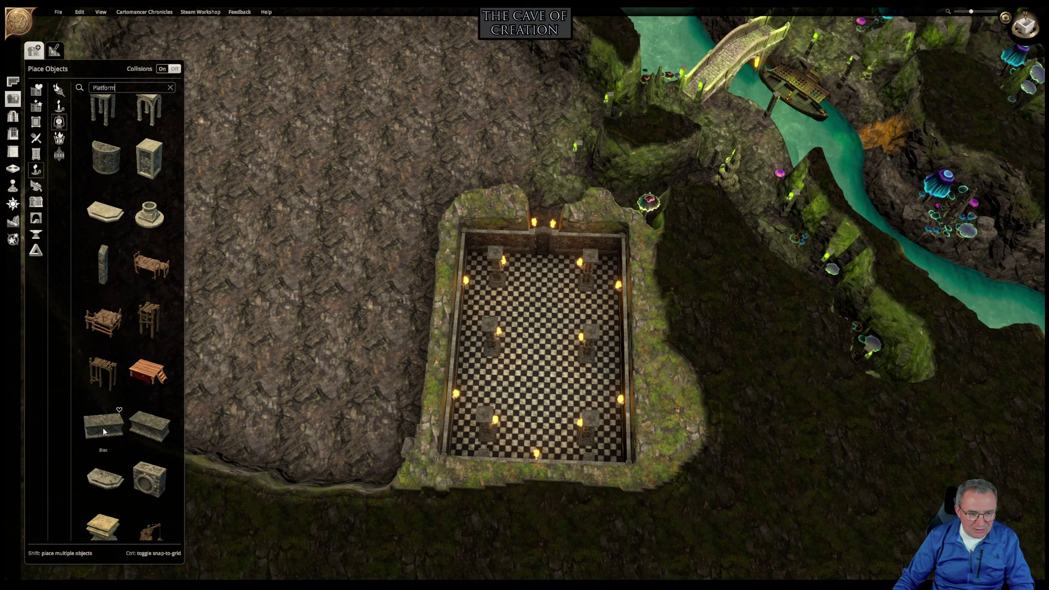
scroll(108, 428, "down", 1)
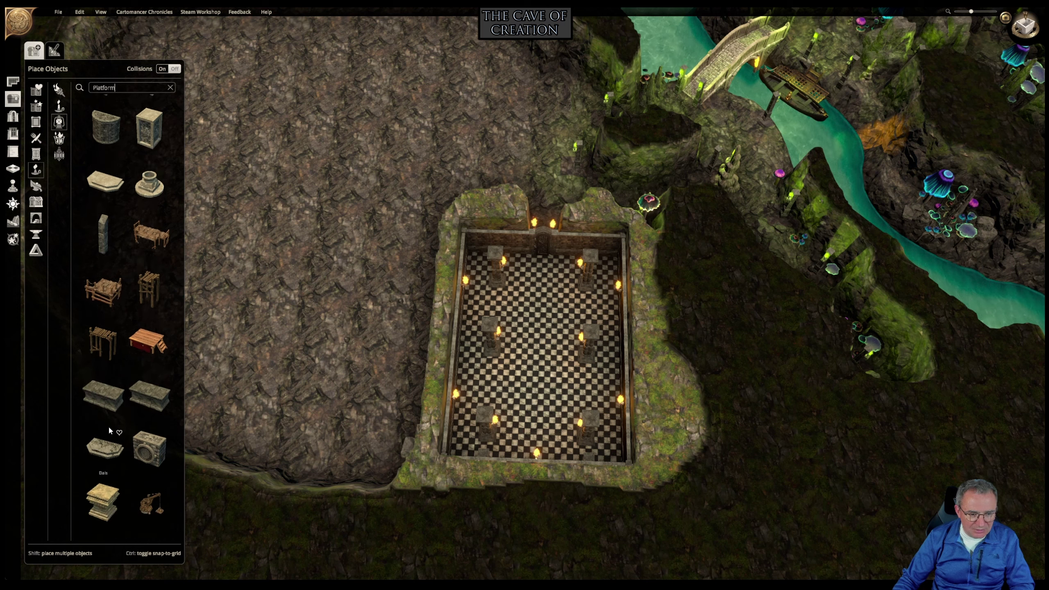
left_click(104, 396)
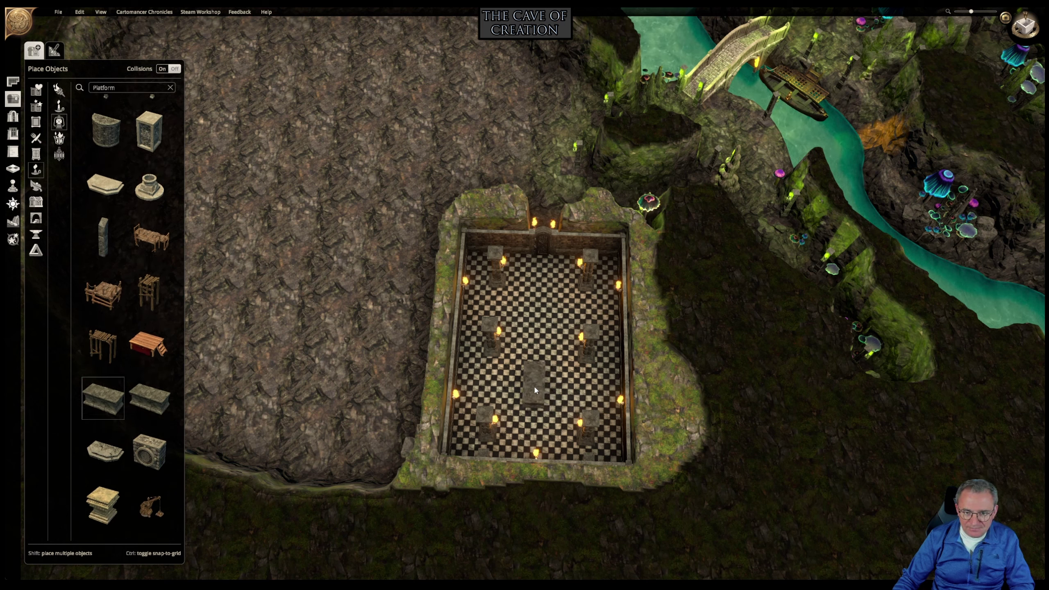
left_click(162, 70)
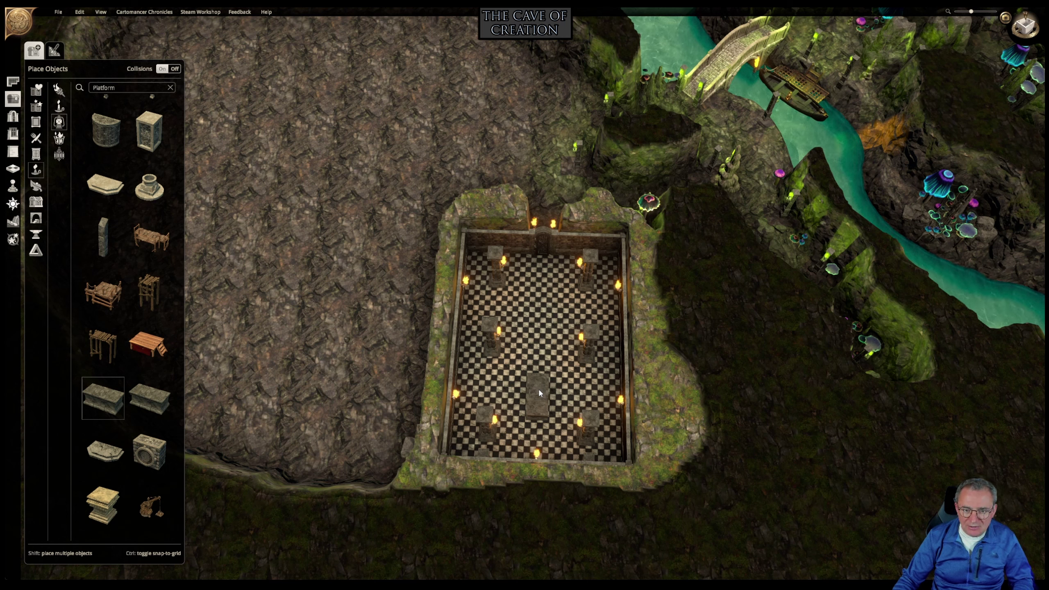
left_click(539, 392)
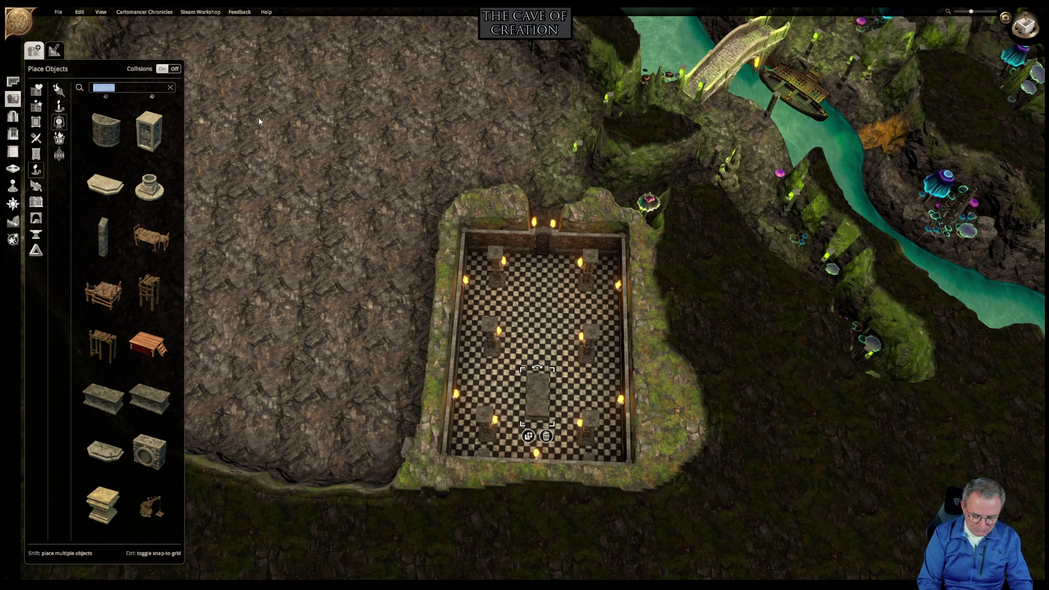
Search the placeable objects for "Cof" and place the reddish wooden coffin with red lining on top of the bier.
type("Cof")
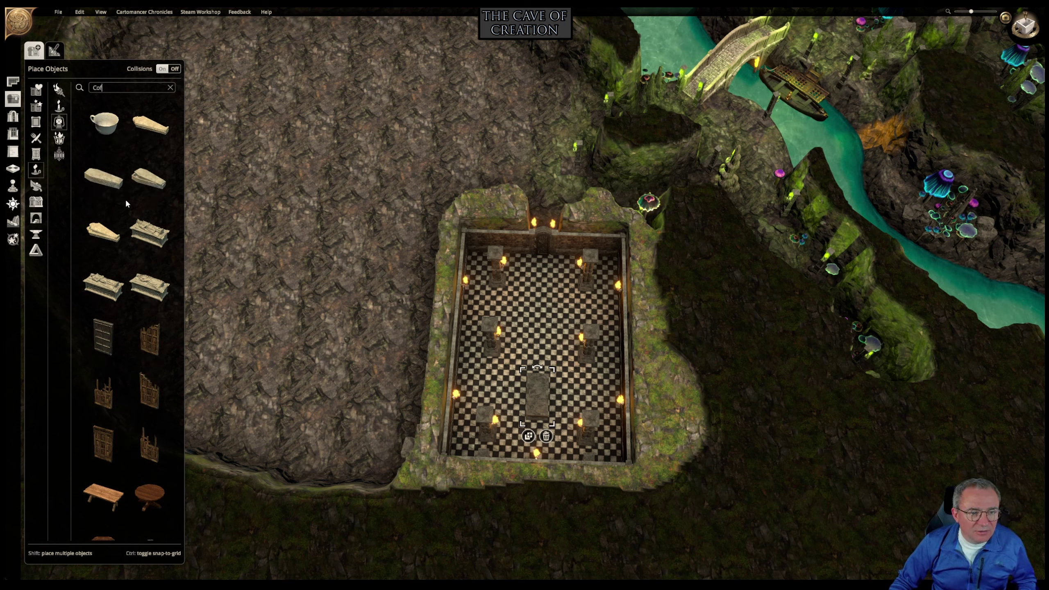
scroll(125, 201, "up", 1)
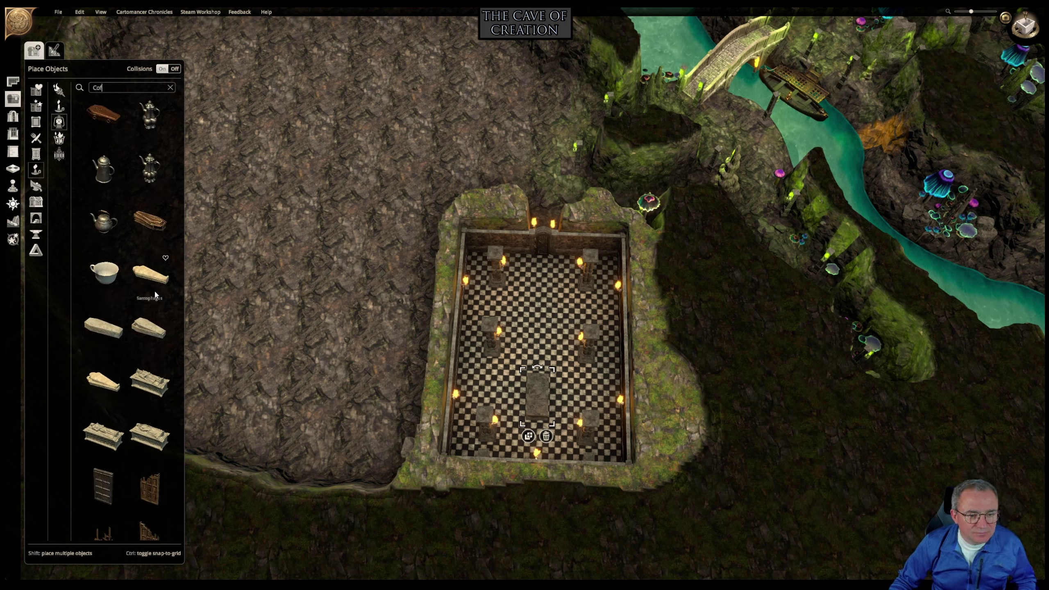
scroll(156, 275, "up", 3)
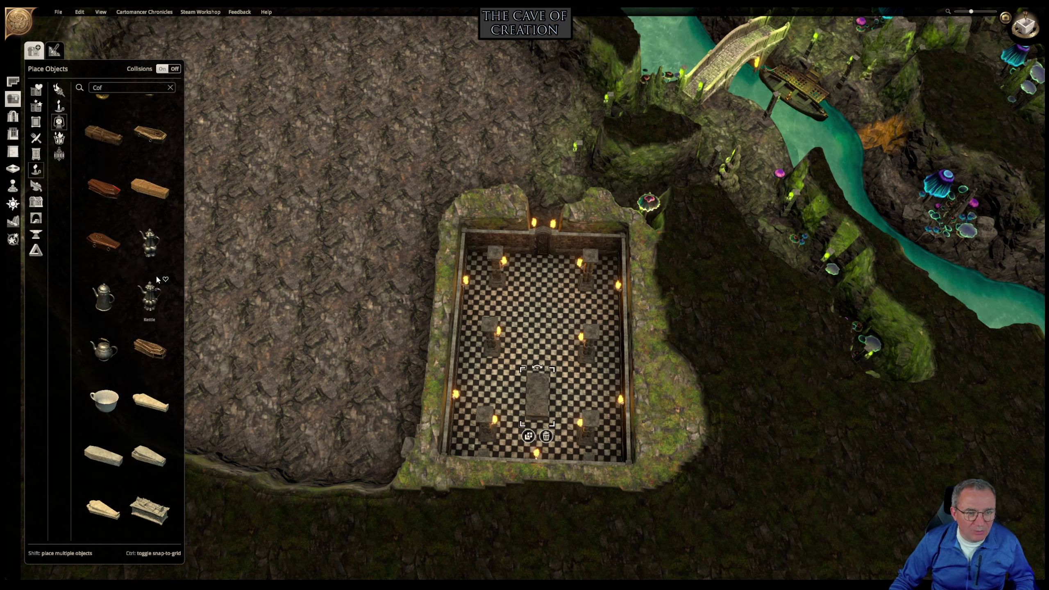
scroll(157, 279, "up", 3)
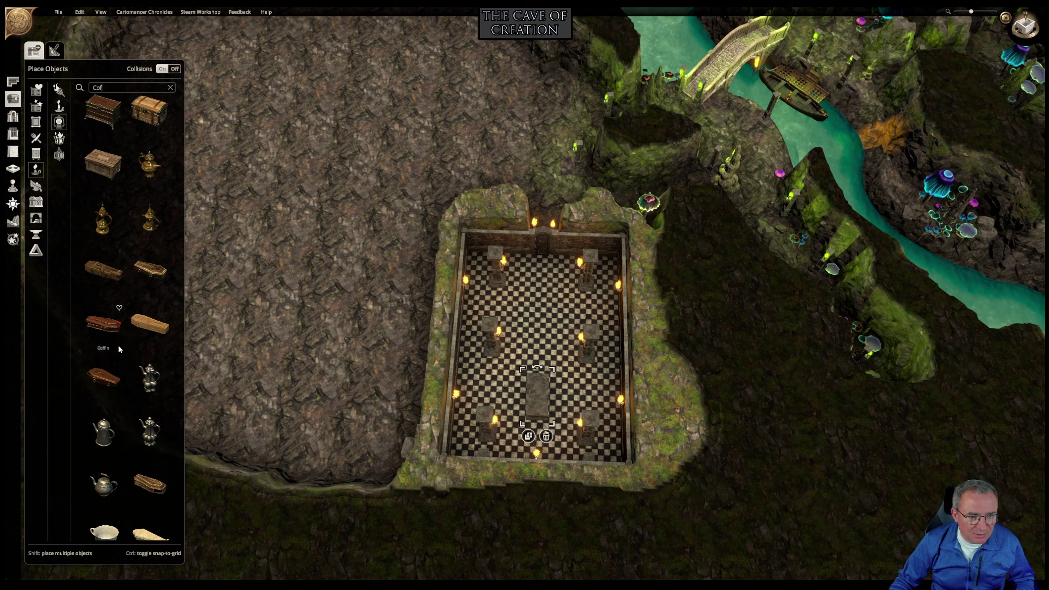
left_click(103, 329)
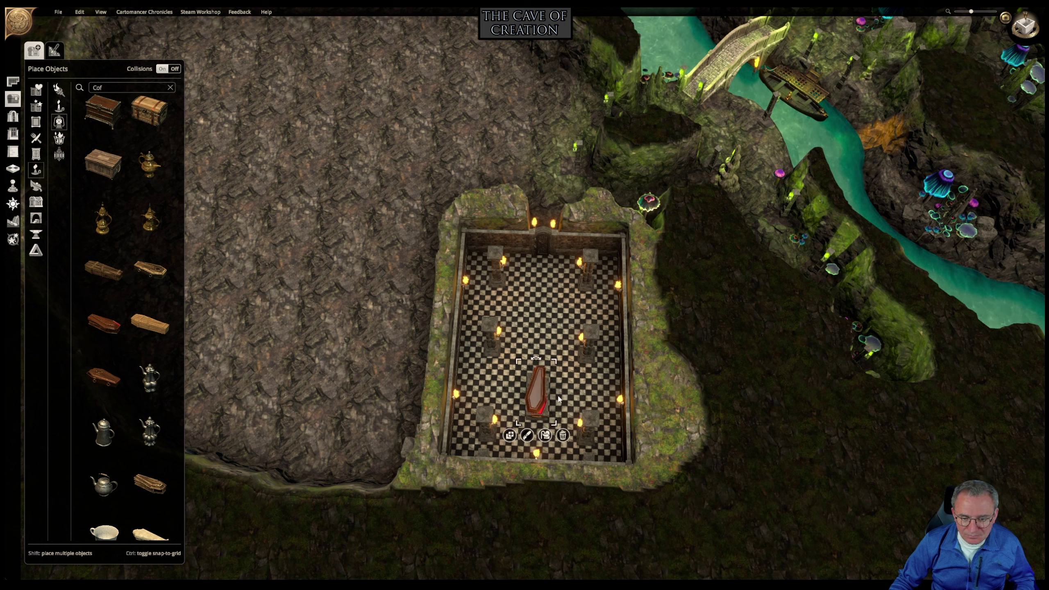
left_click(710, 500)
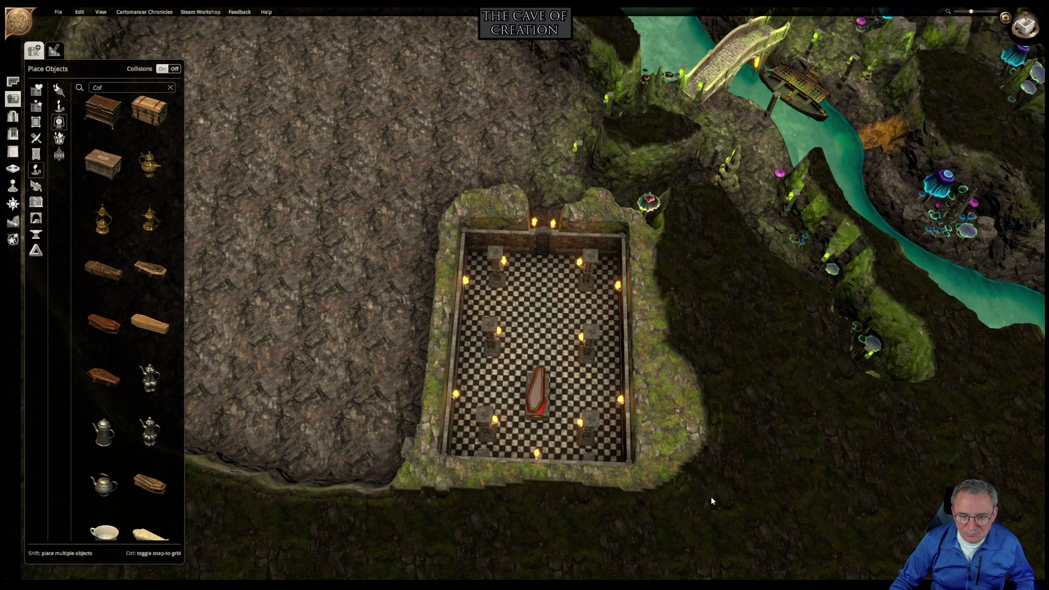
Move the coffin off the bier, enlarge the bier, and shift it back between the chamber's pillars.
scroll(535, 410, "up", 4)
scroll(552, 419, "up", 3)
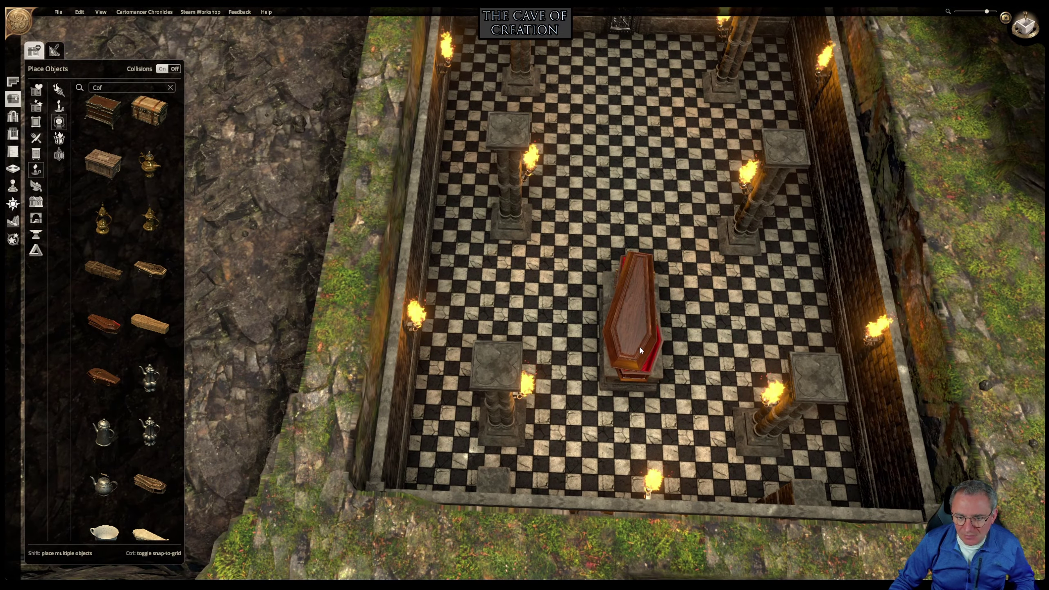
left_click(640, 345)
left_click_drag(639, 345, 641, 139)
left_click(631, 312)
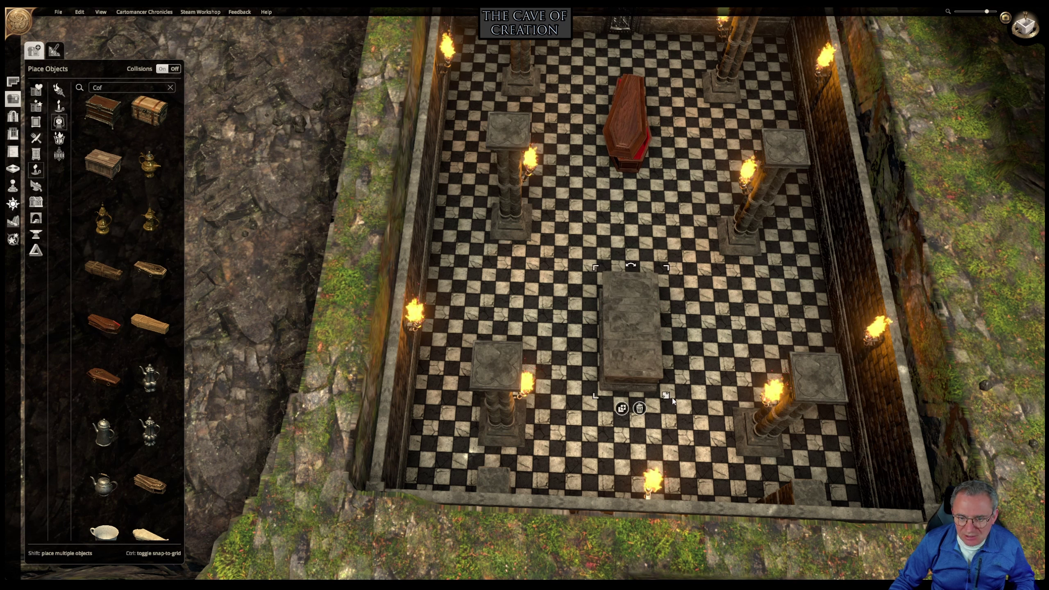
left_click_drag(673, 400, 698, 423)
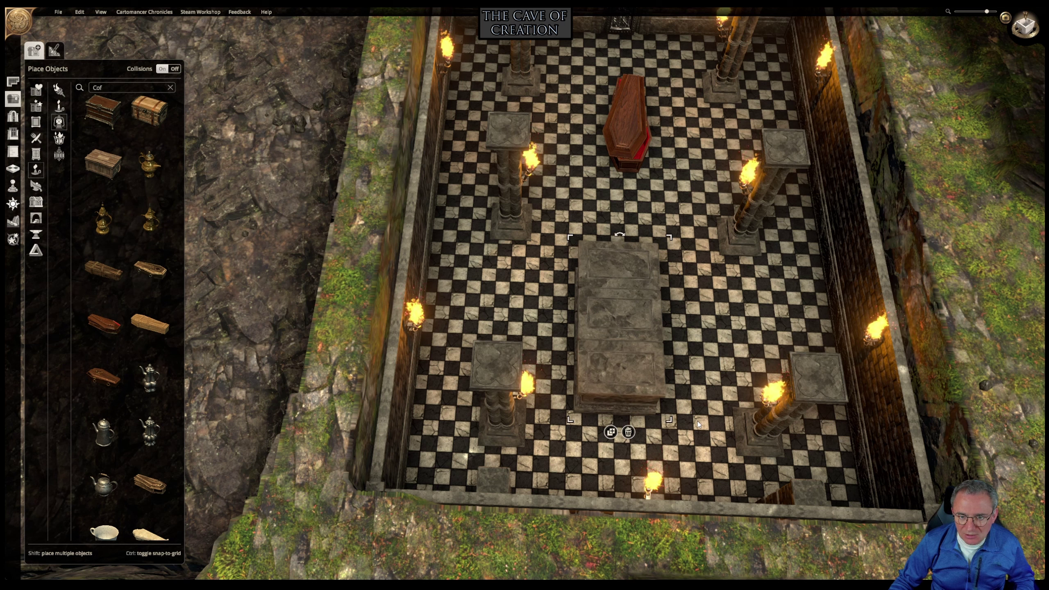
left_click_drag(605, 368, 634, 358)
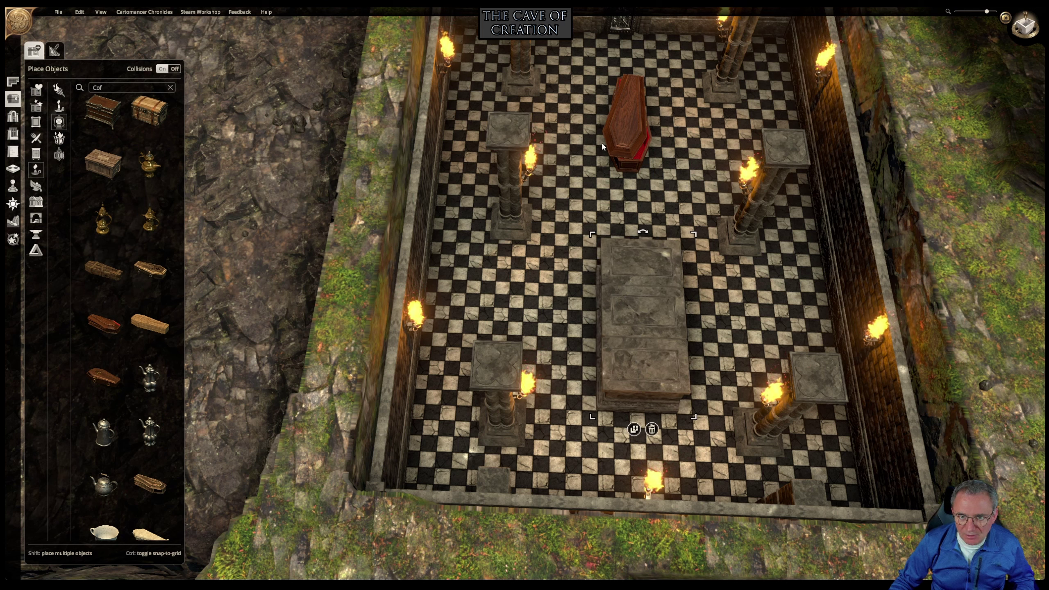
Set the coffin back on the enlarged bier and nudge the bier into line with the chamber's centre.
left_click(614, 142)
left_click_drag(615, 142, 629, 322)
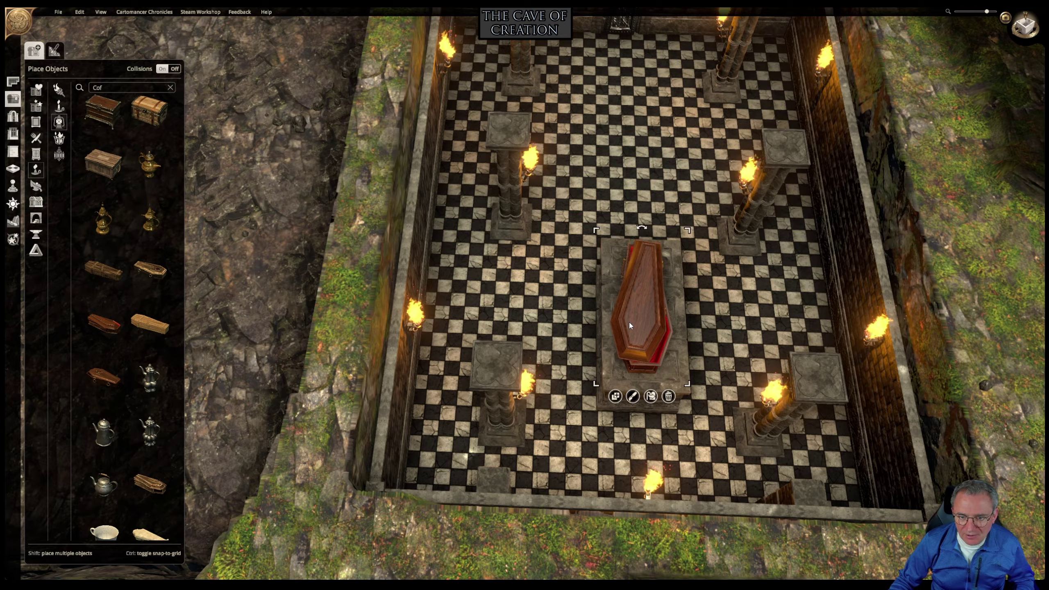
middle_click_drag(630, 323, 928, 254)
right_click_drag(479, 222, 569, 258)
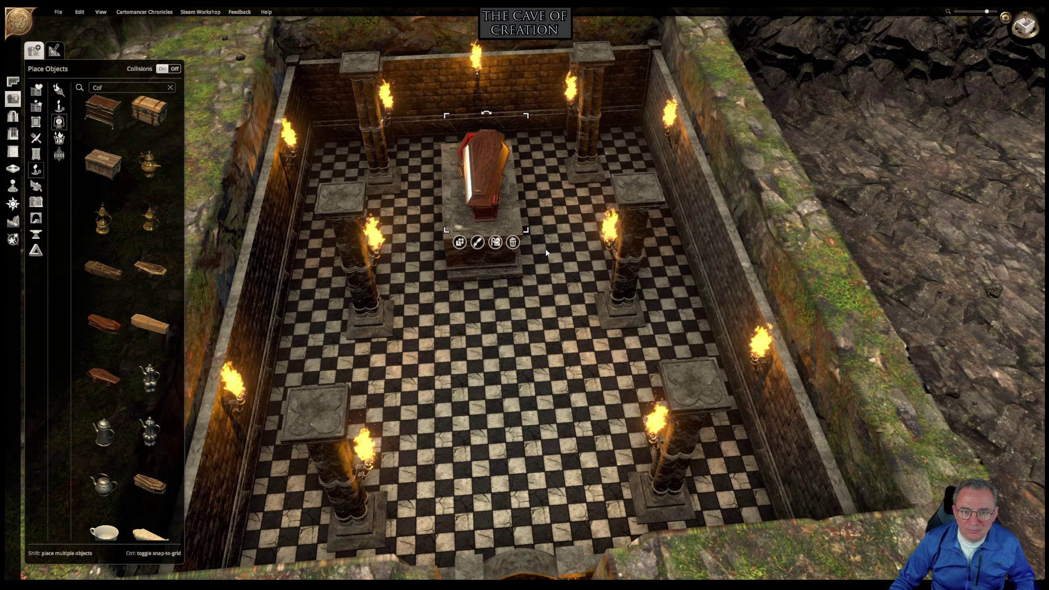
left_click(459, 258)
left_click_drag(460, 256, 465, 253)
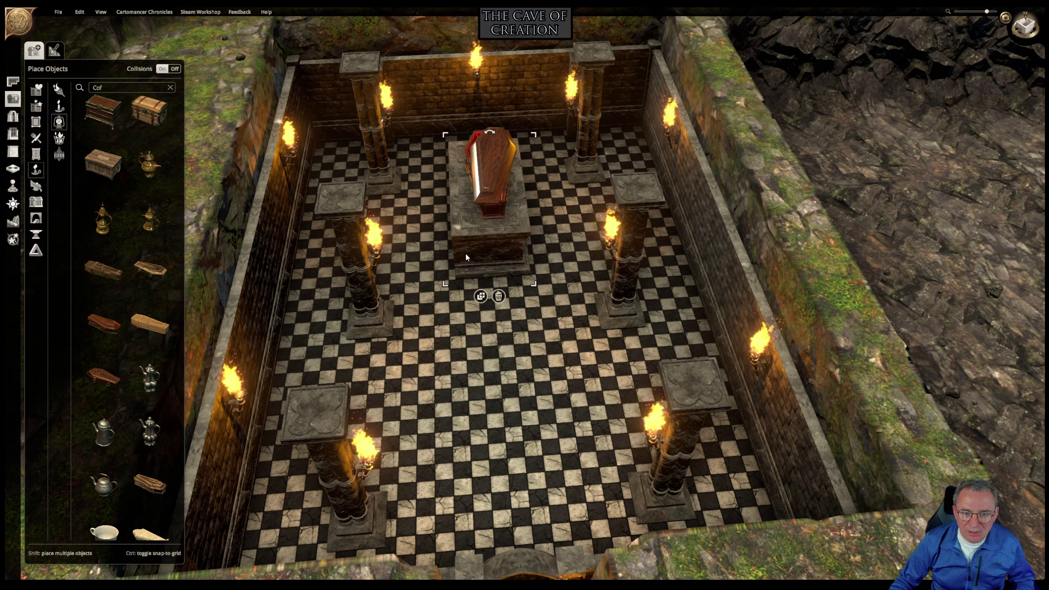
Slide the coffin's lid aside and back again, and recolour the lid with the black colour option.
left_click(489, 191)
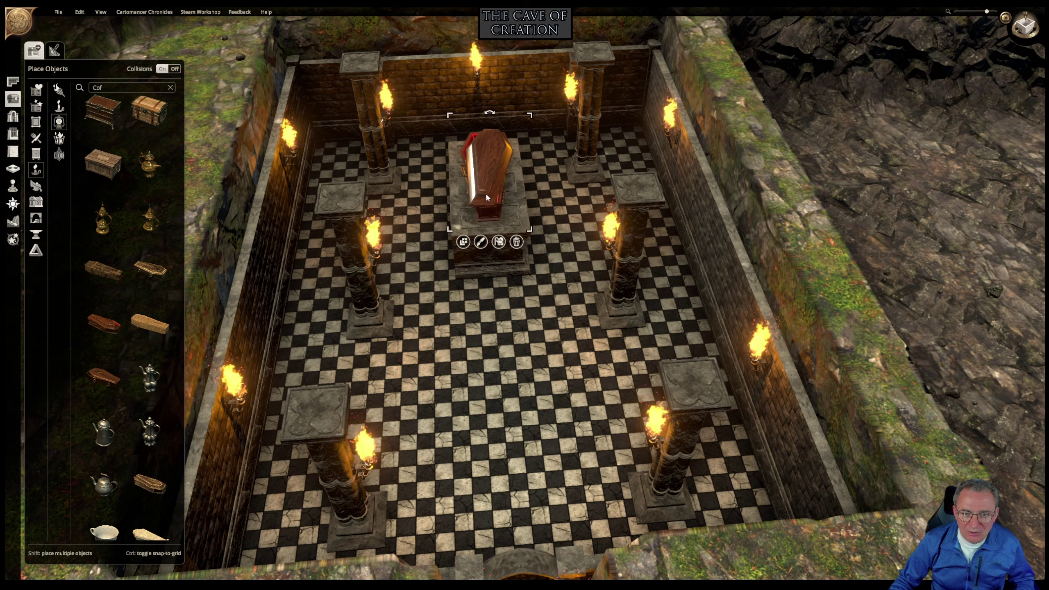
left_click(500, 243)
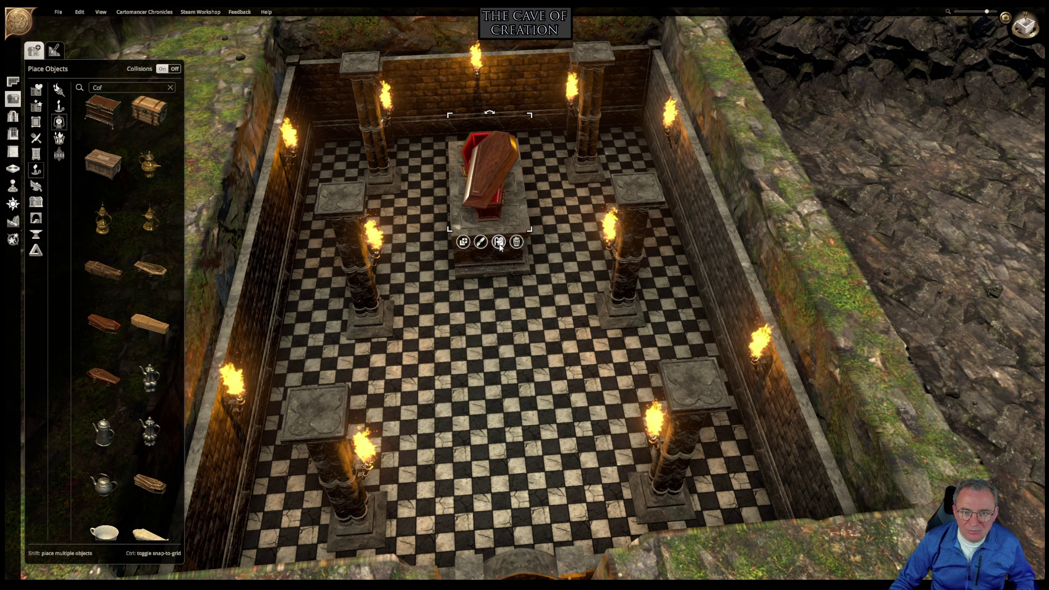
left_click(499, 243)
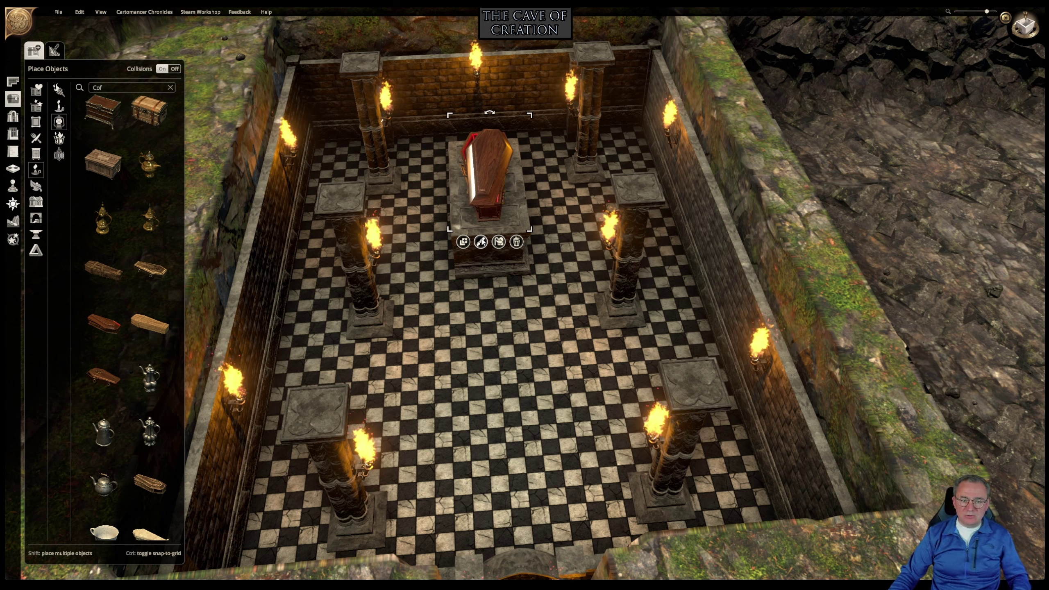
left_click(485, 240)
left_click(438, 264)
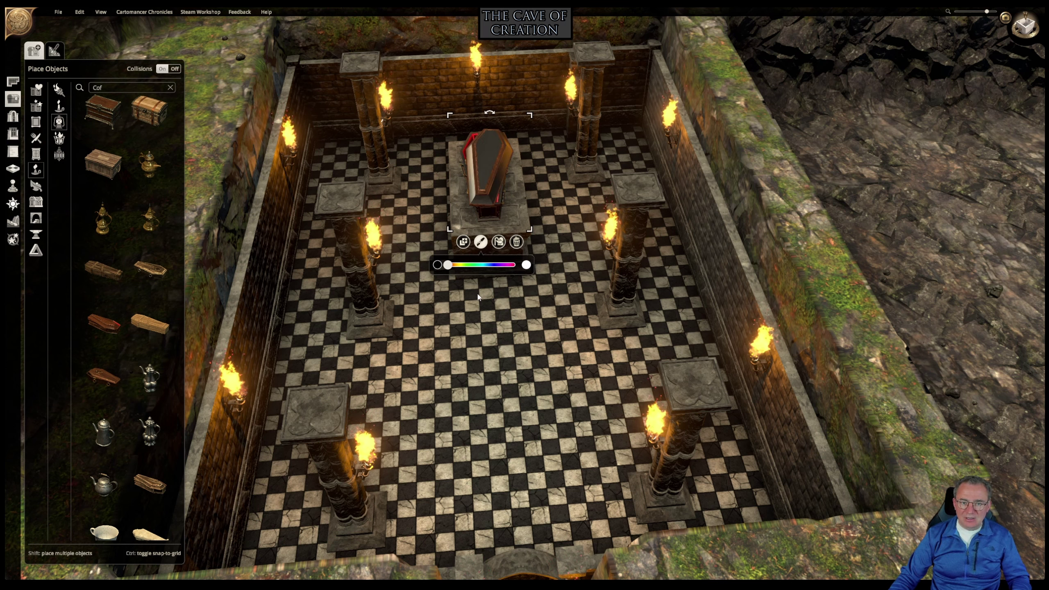
left_click(514, 213)
Paint dark rock terrain over the mossy walls and rim surrounding the Burial Chamber and its entrance.
middle_click_drag(448, 310, 902, 275)
right_click_drag(900, 275, 664, 372)
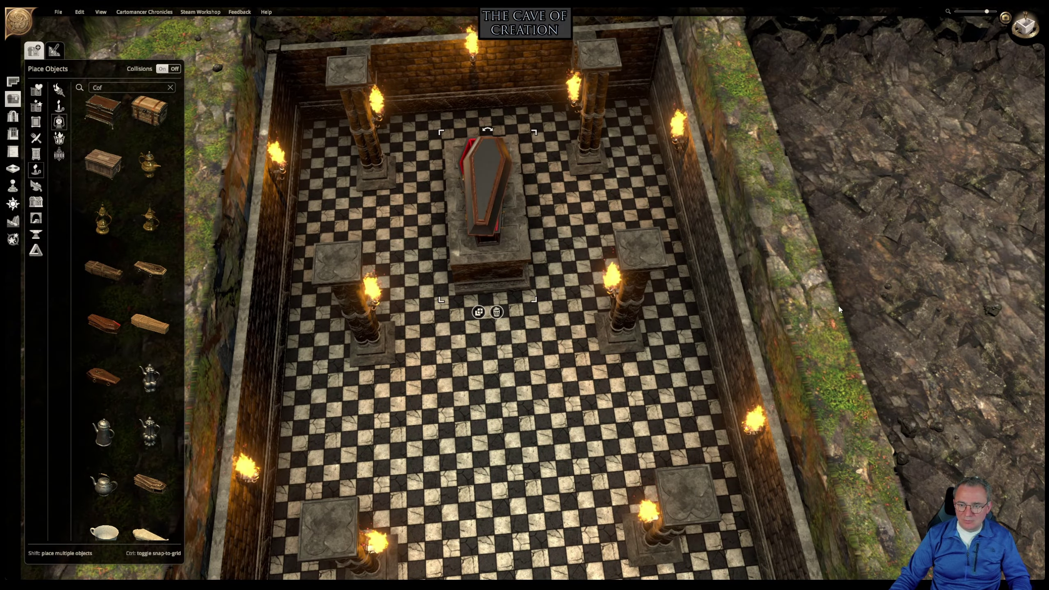
scroll(672, 325, "down", 5)
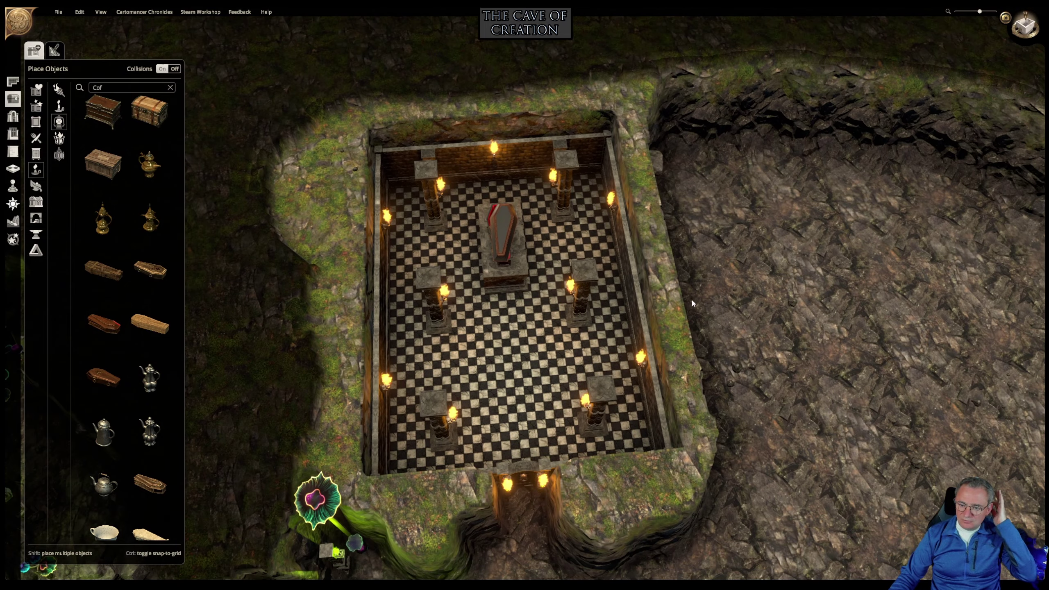
right_click_drag(691, 298, 656, 209)
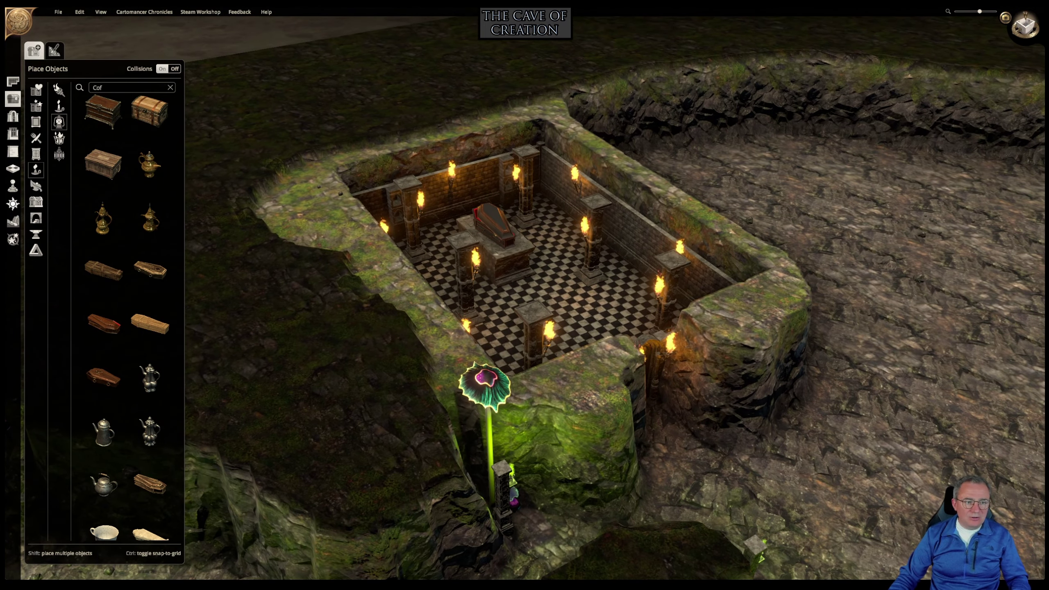
left_click(12, 221)
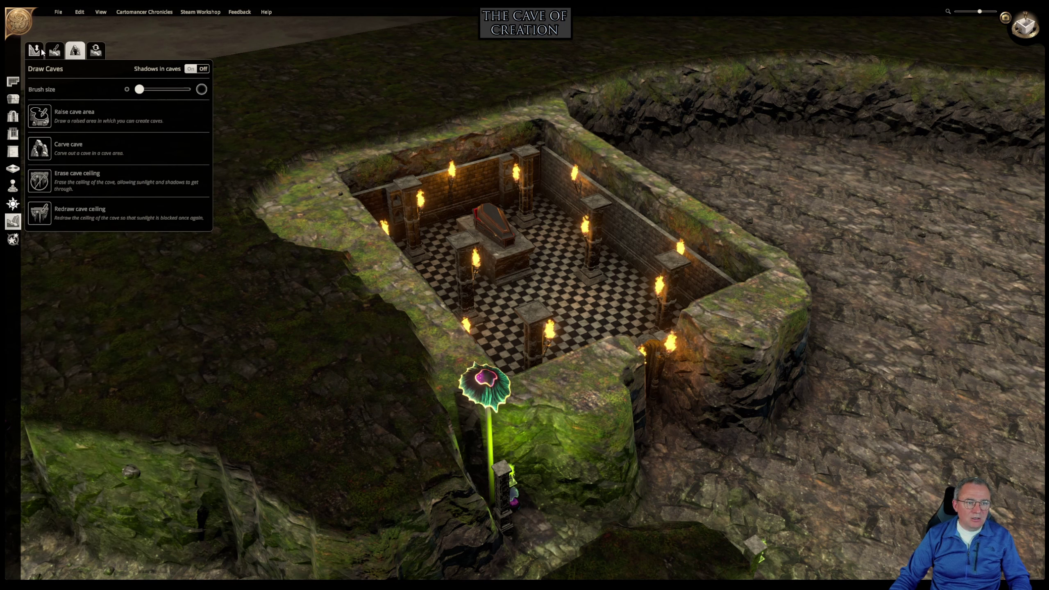
left_click(54, 50)
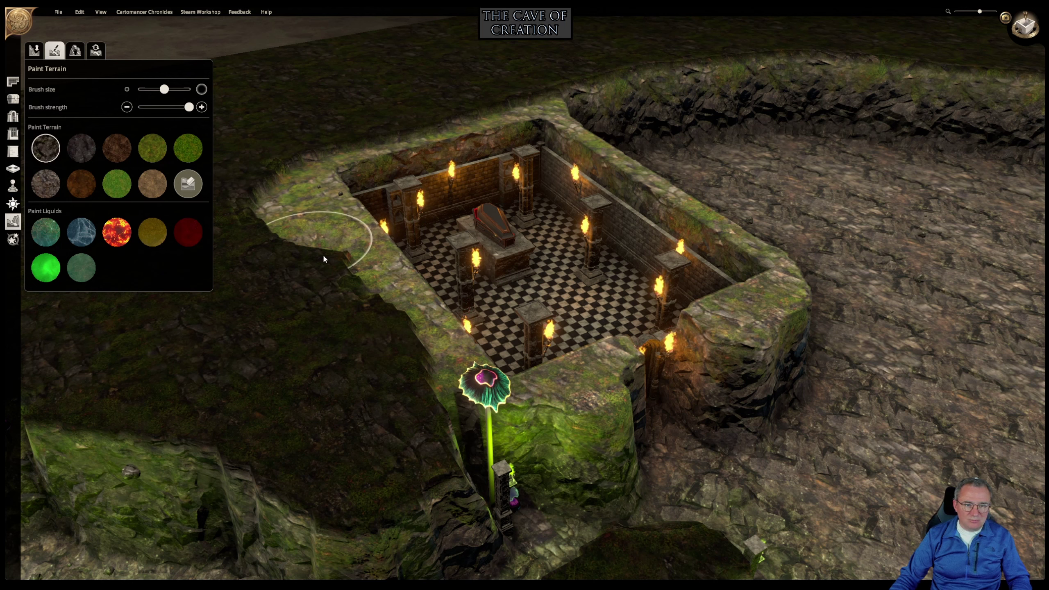
mouse_move(379, 289)
left_mouse_down()
mouse_move(319, 216)
mouse_move(373, 248)
mouse_move(359, 185)
mouse_move(314, 200)
mouse_move(359, 287)
mouse_move(437, 354)
mouse_move(456, 334)
mouse_move(382, 169)
mouse_move(561, 137)
mouse_move(739, 264)
mouse_move(749, 300)
mouse_move(569, 375)
mouse_move(557, 456)
mouse_move(586, 429)
left_mouse_up()
mouse_move(744, 348)
left_mouse_down()
mouse_move(785, 298)
mouse_move(706, 186)
mouse_move(545, 105)
mouse_move(297, 174)
mouse_move(252, 215)
mouse_move(285, 209)
mouse_move(370, 352)
left_mouse_up()
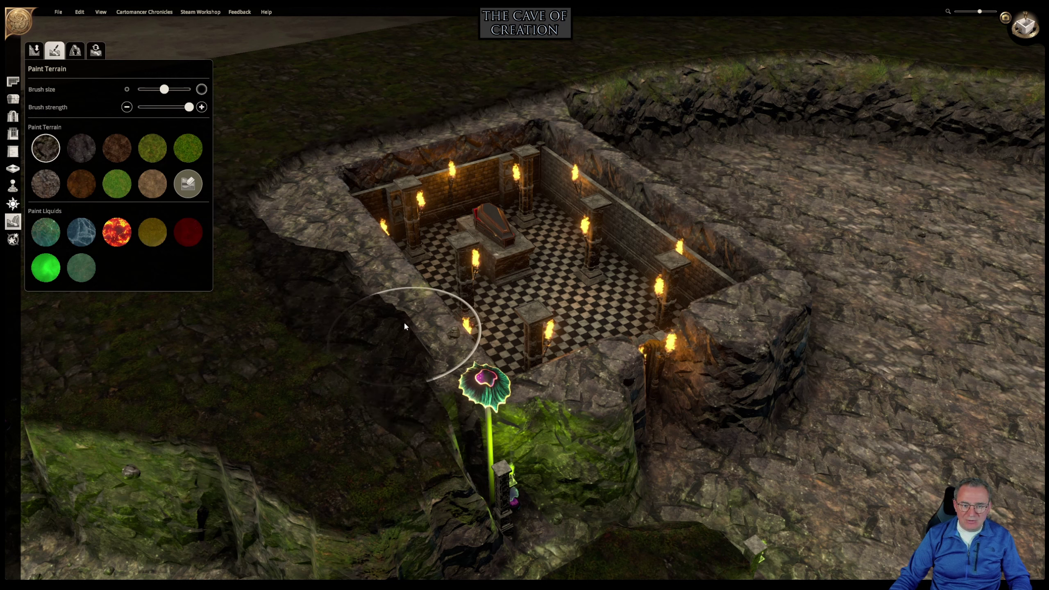
Paint the smoother dark grey rock terrain over the Burial Chamber's rim and around its entrance.
left_click_drag(496, 398, 601, 372)
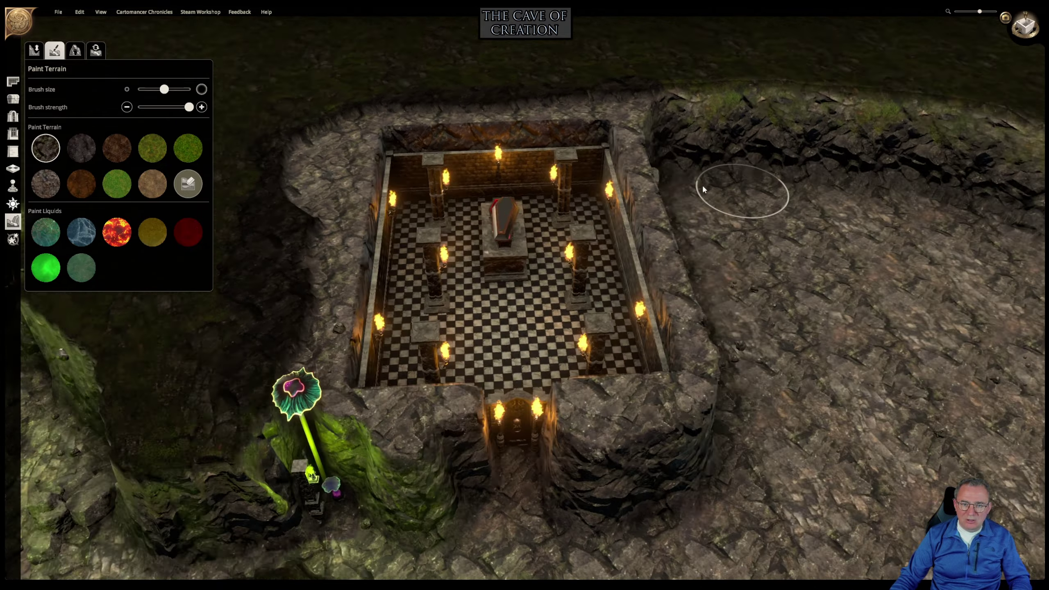
middle_click_drag(704, 190, 497, 163)
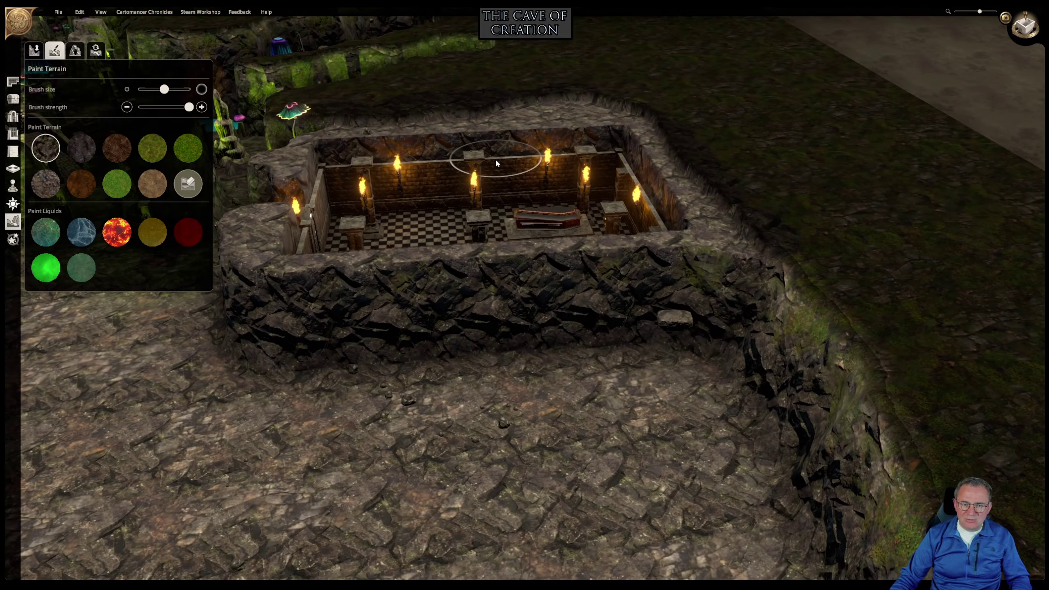
middle_click_drag(368, 110, 670, 118)
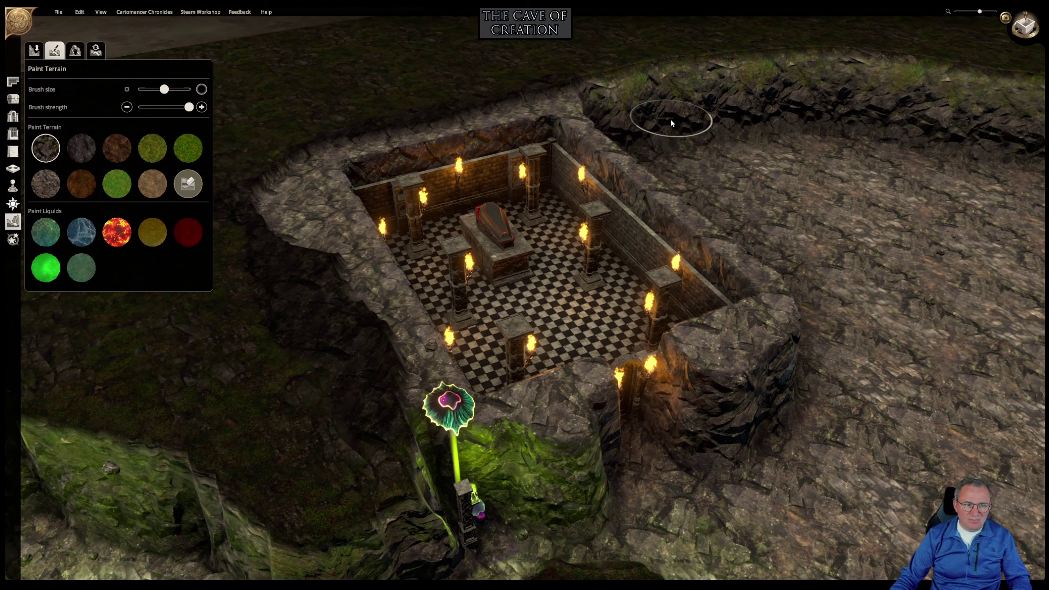
left_click(86, 150)
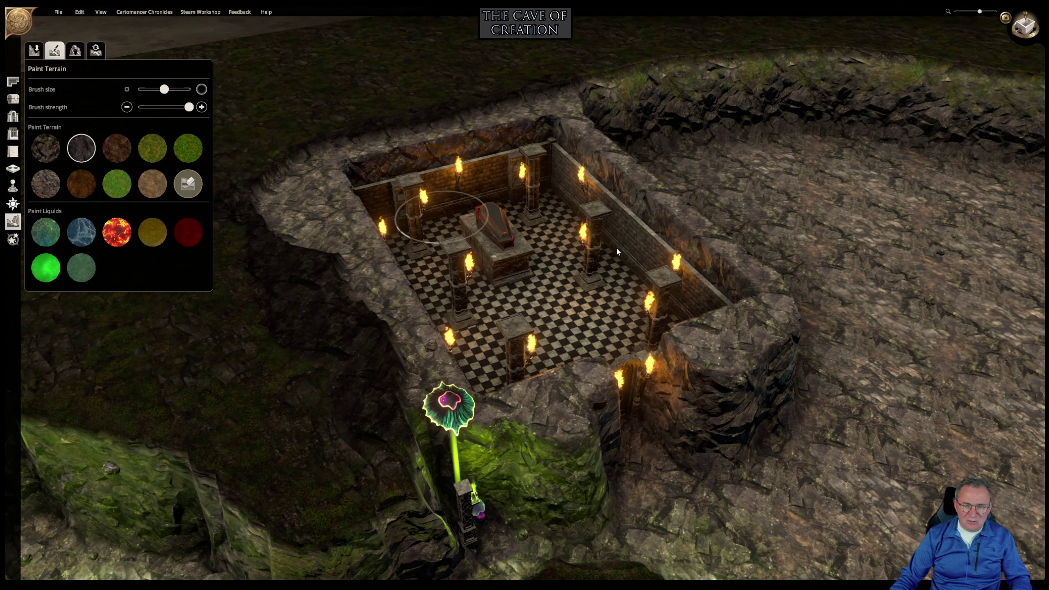
left_click(741, 333)
mouse_move(757, 274)
left_mouse_down()
mouse_move(710, 245)
mouse_move(758, 292)
mouse_move(565, 129)
mouse_move(492, 125)
mouse_move(332, 180)
mouse_move(334, 225)
mouse_move(359, 285)
mouse_move(459, 385)
mouse_move(586, 383)
left_mouse_up()
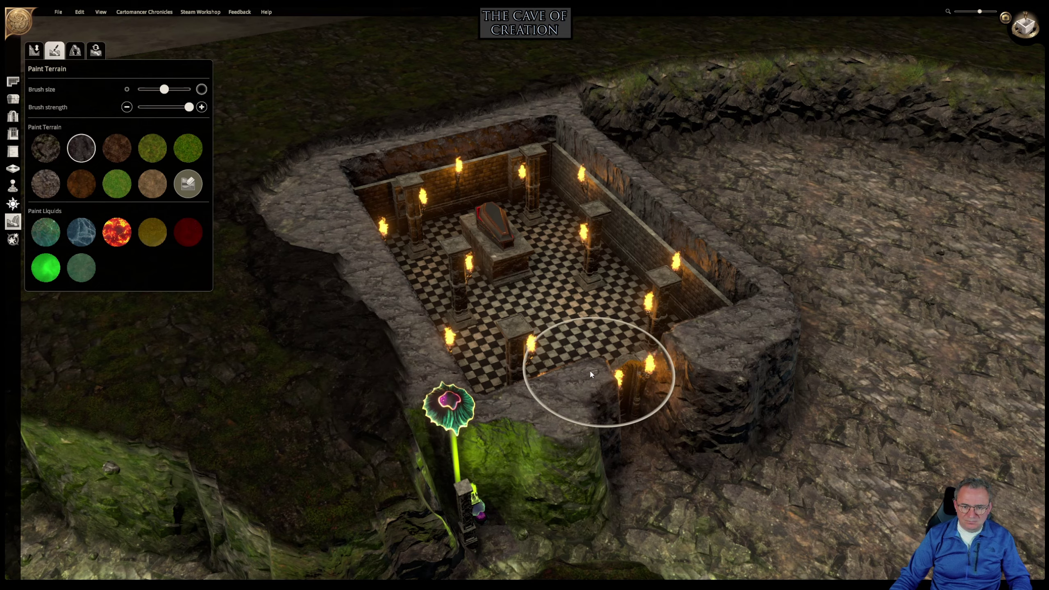
Extend the smoother dark grey rock over the Burial Chamber's outer side walls and rear rim.
middle_click_drag(855, 151, 580, 111)
right_click_drag(580, 112, 432, 136)
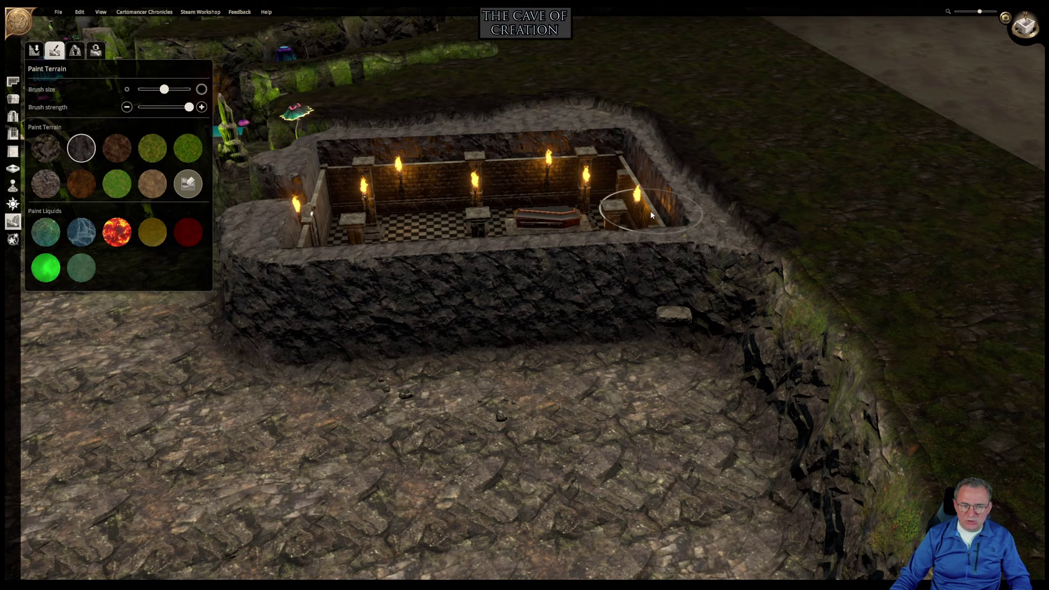
right_click_drag(650, 209, 693, 179)
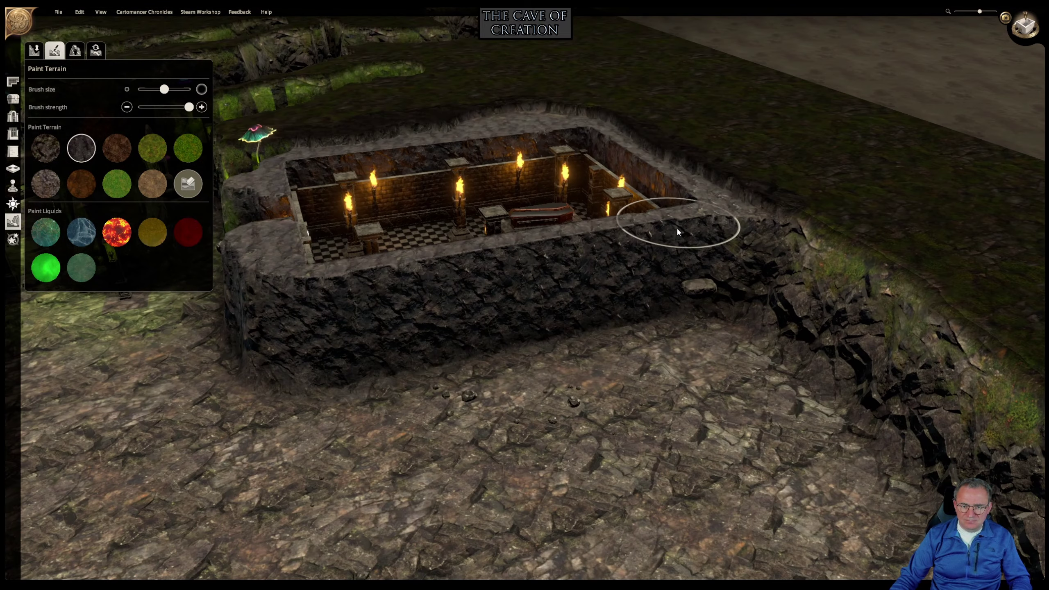
mouse_move(391, 247)
right_mouse_down()
mouse_move(697, 250)
mouse_move(715, 333)
mouse_move(659, 325)
mouse_move(628, 240)
mouse_move(95, 207)
mouse_move(297, 225)
mouse_move(619, 231)
mouse_move(639, 254)
right_mouse_up()
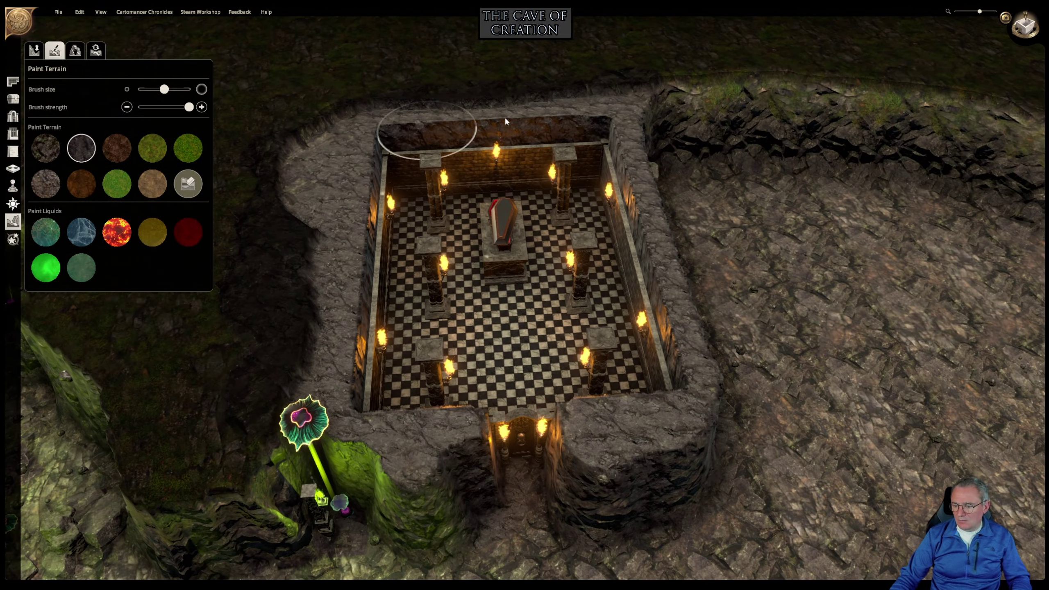
right_click_drag(506, 121, 677, 239)
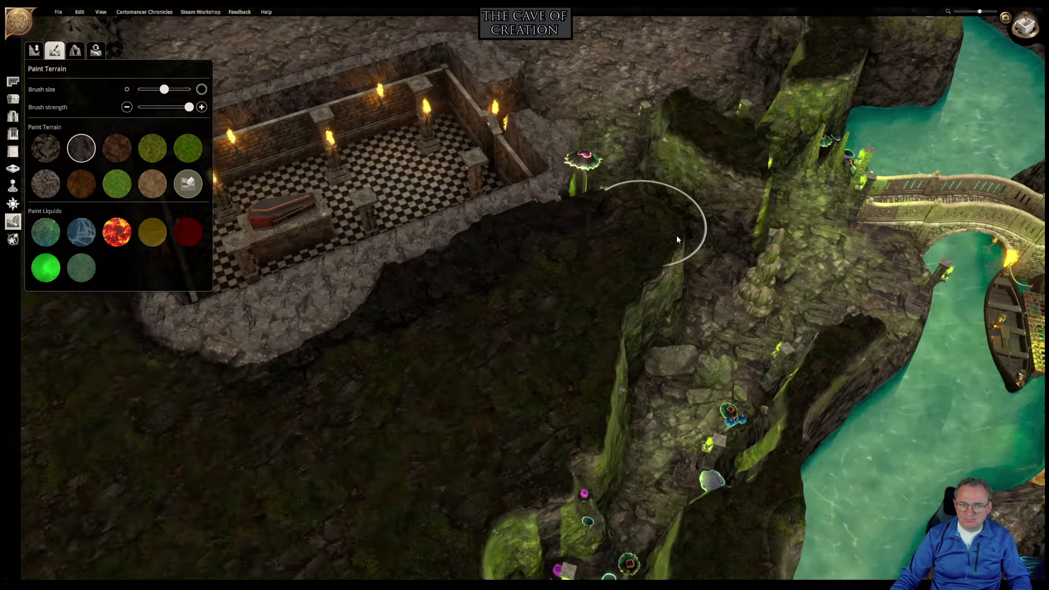
middle_click_drag(677, 237, 910, 409)
mouse_move(546, 382)
right_mouse_down()
mouse_move(663, 380)
mouse_move(728, 446)
mouse_move(751, 396)
right_mouse_up()
mouse_move(719, 219)
right_mouse_down()
mouse_move(718, 197)
mouse_move(662, 163)
mouse_move(577, 153)
mouse_move(596, 187)
right_mouse_up()
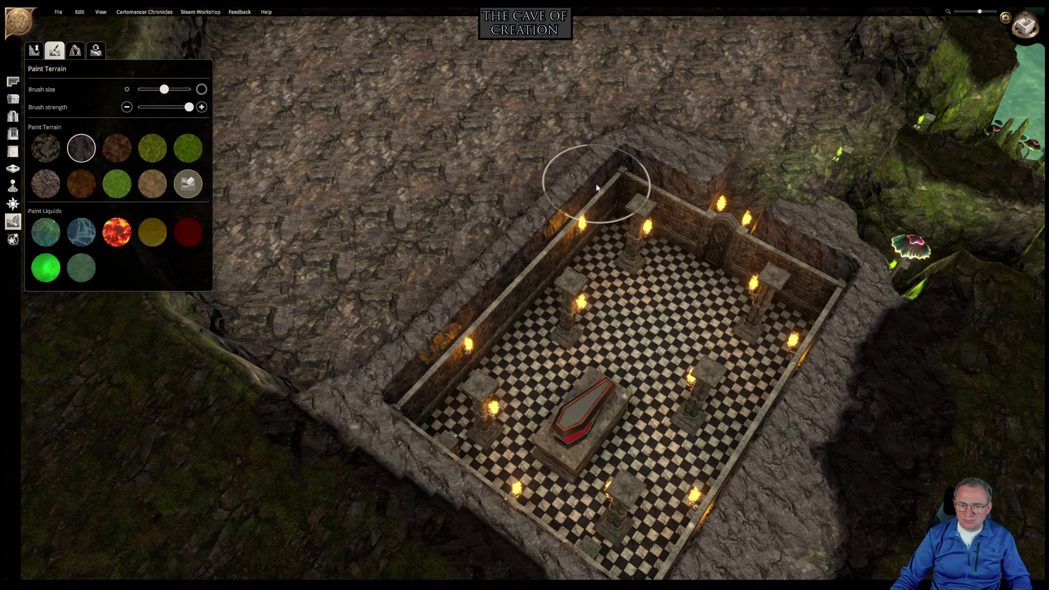
Search the objects for "font", place the stone Font on the chamber's checkered floor, and colour its liquid dark red.
left_click(13, 100)
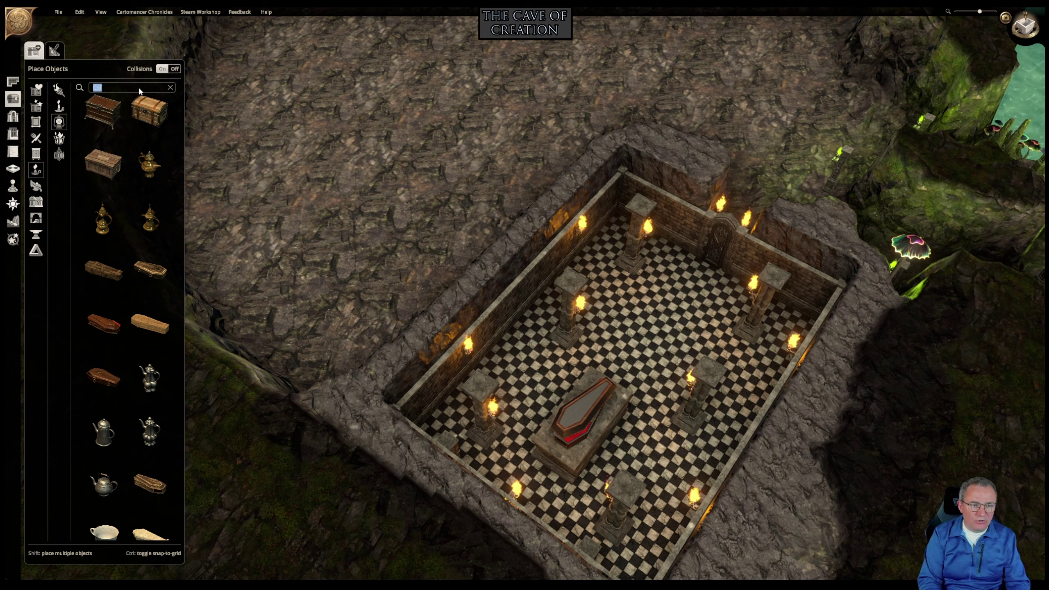
type("font")
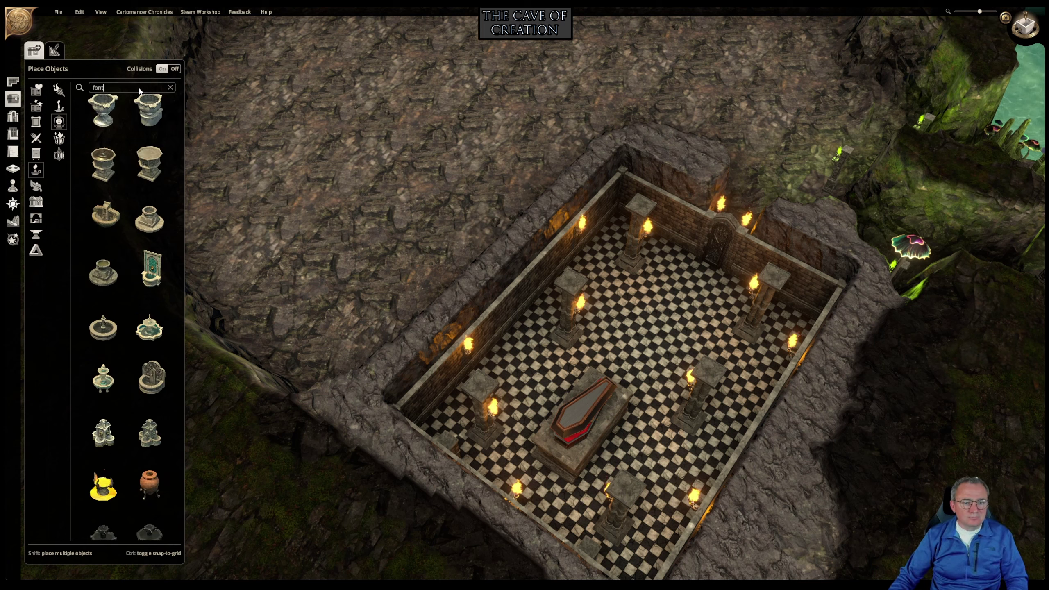
scroll(99, 300, "down", 3)
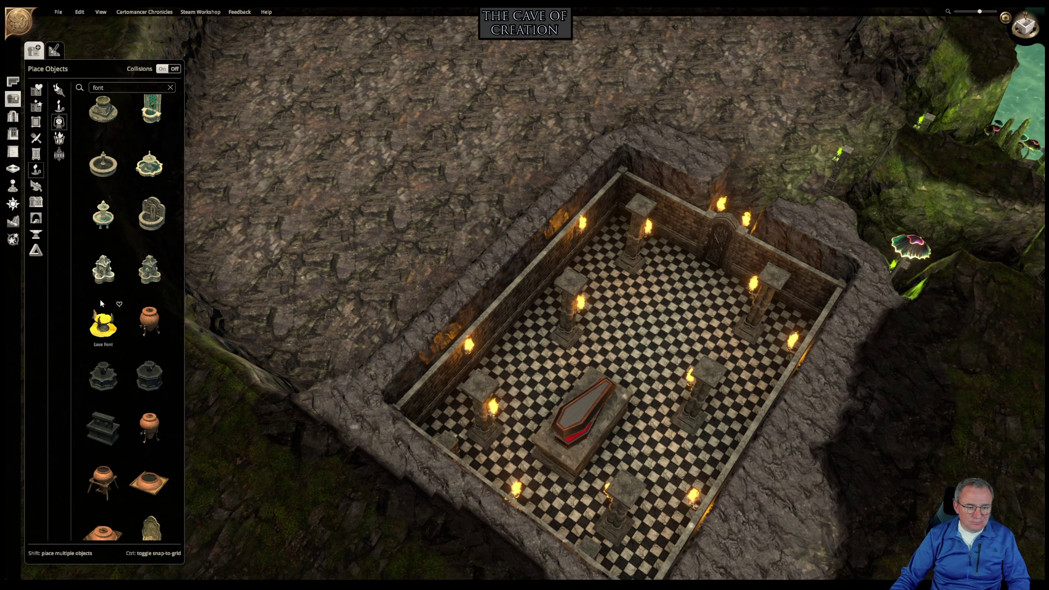
scroll(100, 303, "down", 2)
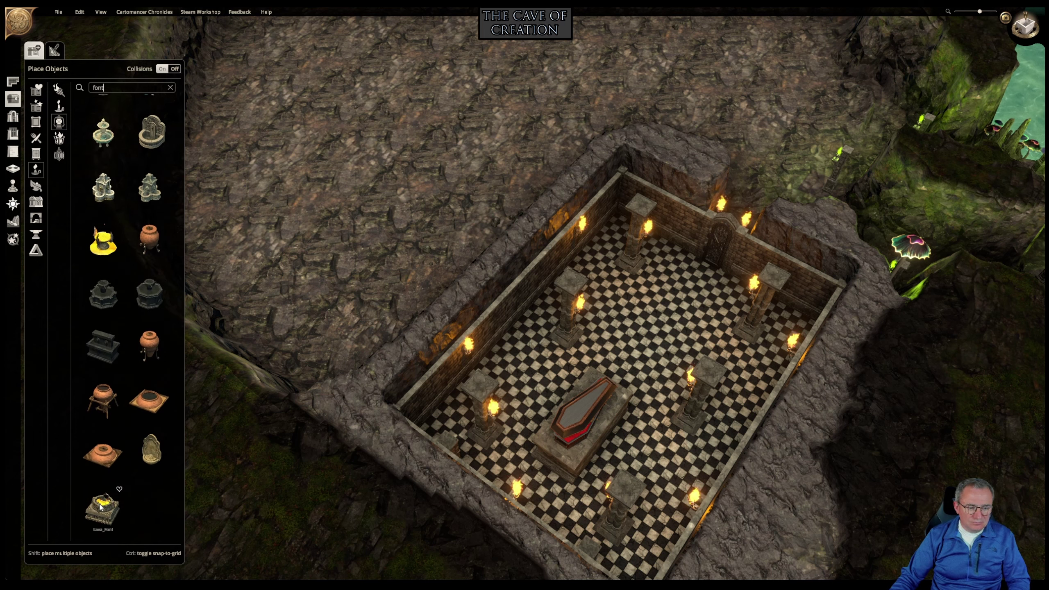
scroll(123, 390, "up", 6)
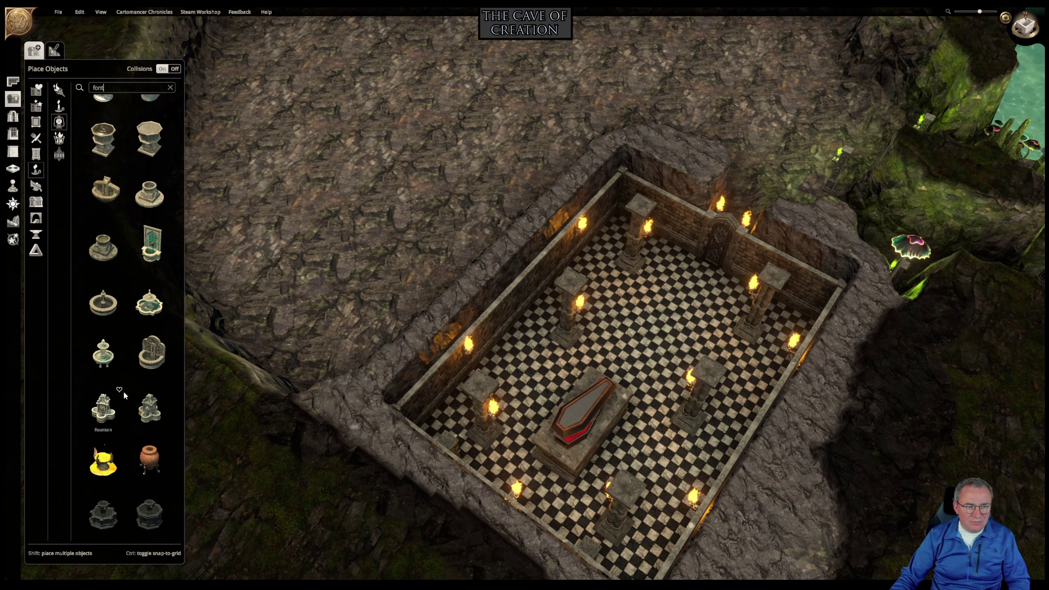
scroll(123, 392, "up", 2)
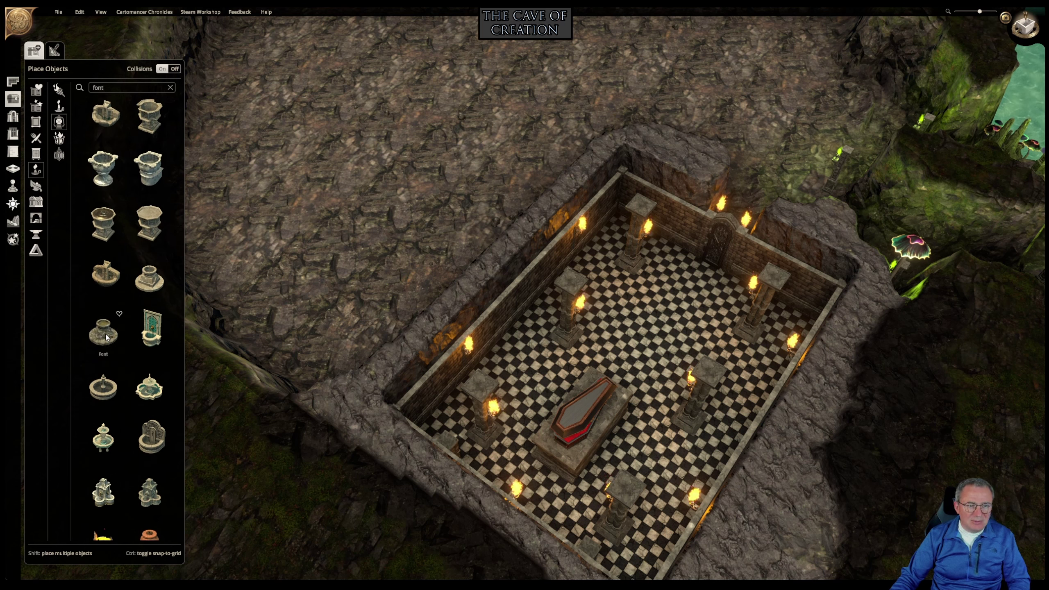
left_click(104, 332)
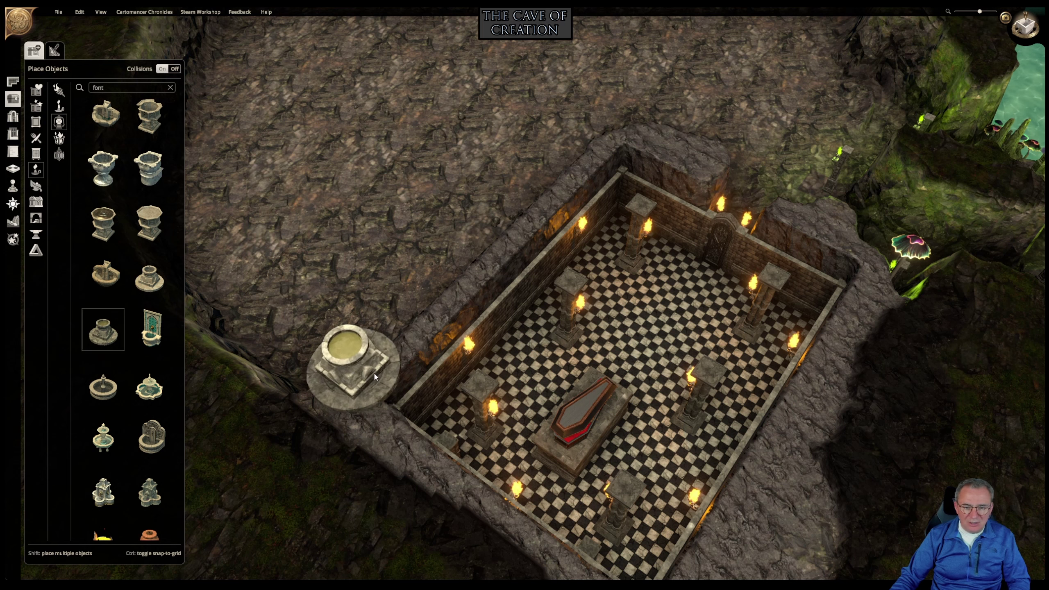
left_click(634, 316)
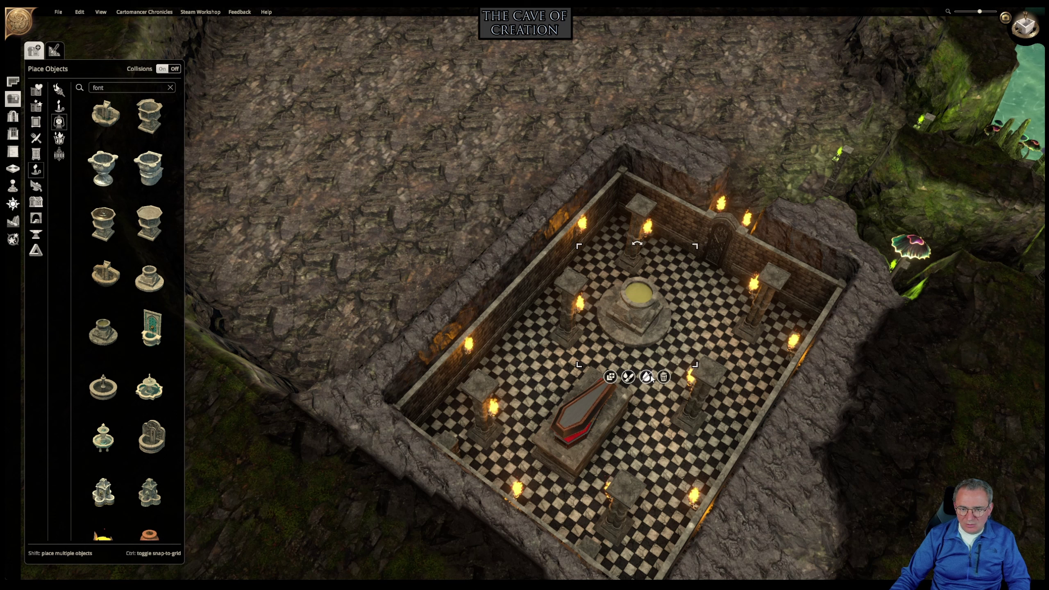
left_click(628, 377)
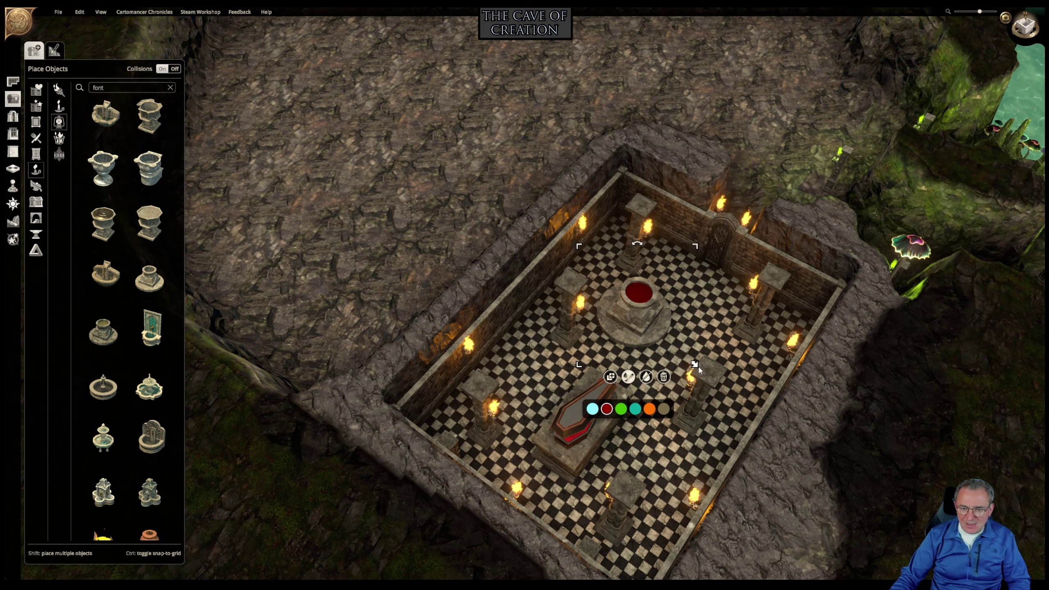
Shrink the red font, move it between two pillars along the chamber's side wall, and fine-tune its size.
left_click_drag(695, 365, 672, 346)
middle_click_drag(667, 342, 569, 384)
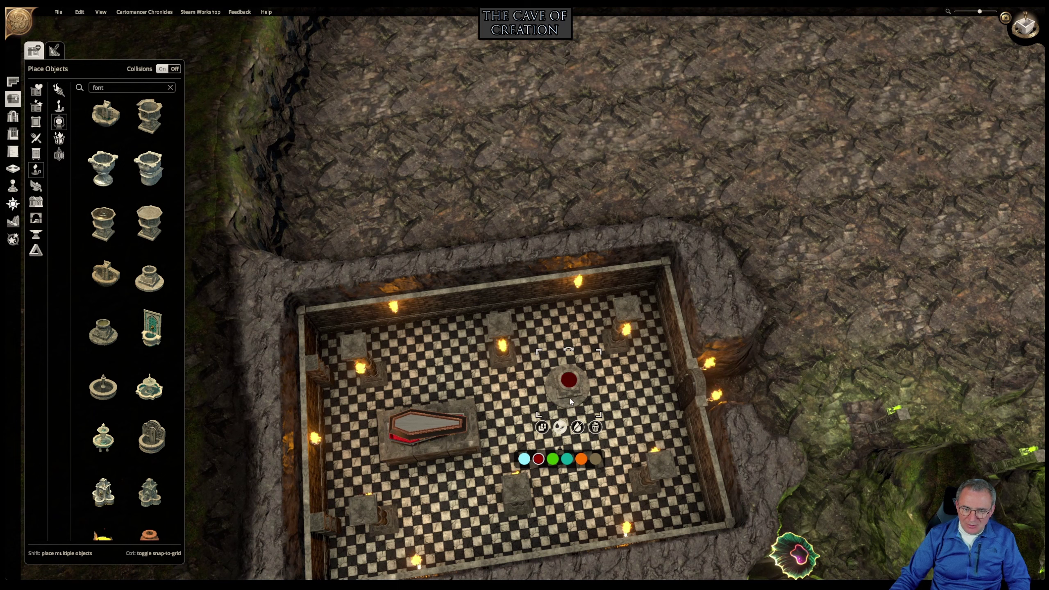
left_click_drag(571, 392, 564, 356)
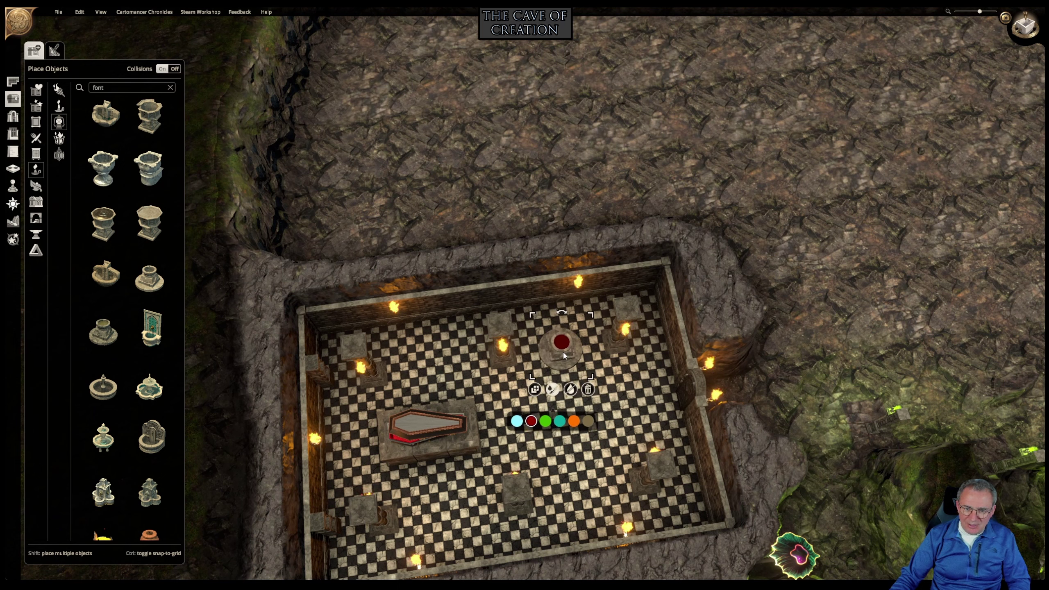
middle_click_drag(475, 440, 510, 359)
right_click_drag(510, 358, 465, 387)
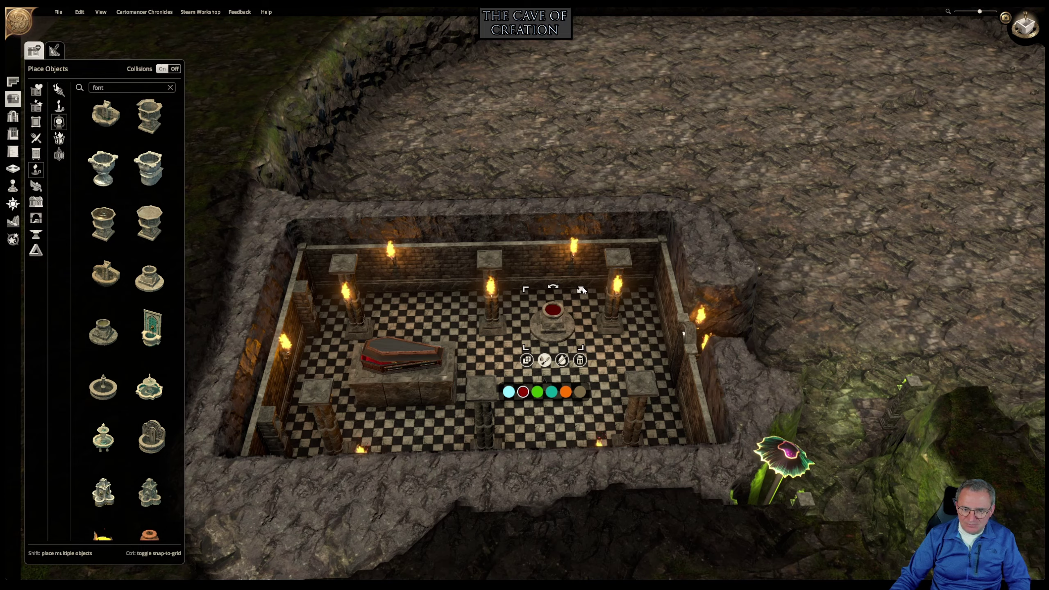
left_click_drag(582, 290, 587, 284)
left_click_drag(586, 284, 588, 284)
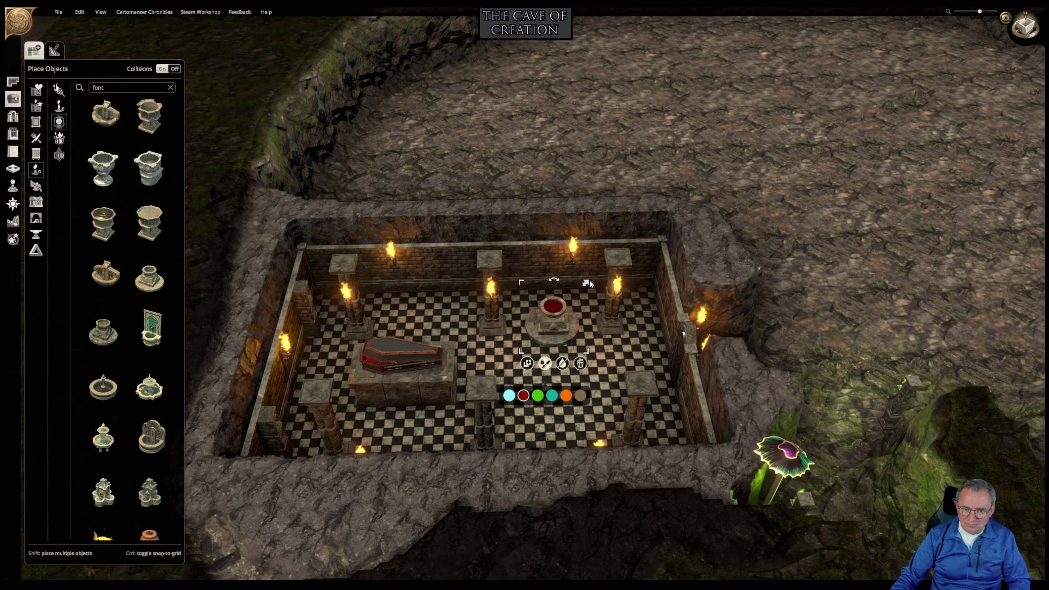
Duplicate the font between the pillars on the opposite side of the chamber and colour the copy's liquid teal.
middle_click_drag(375, 322, 488, 367)
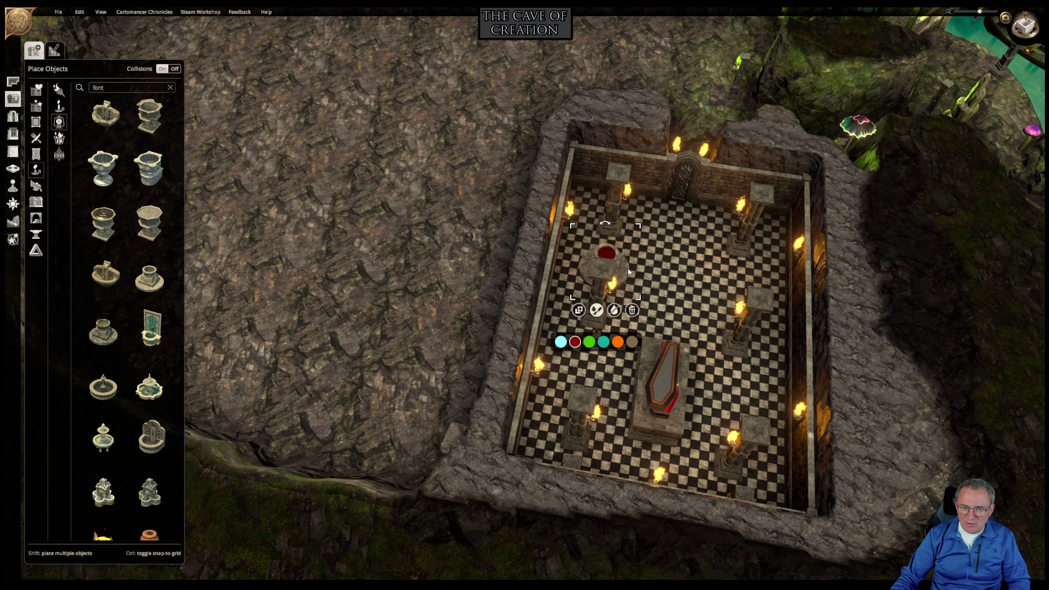
left_click(579, 310)
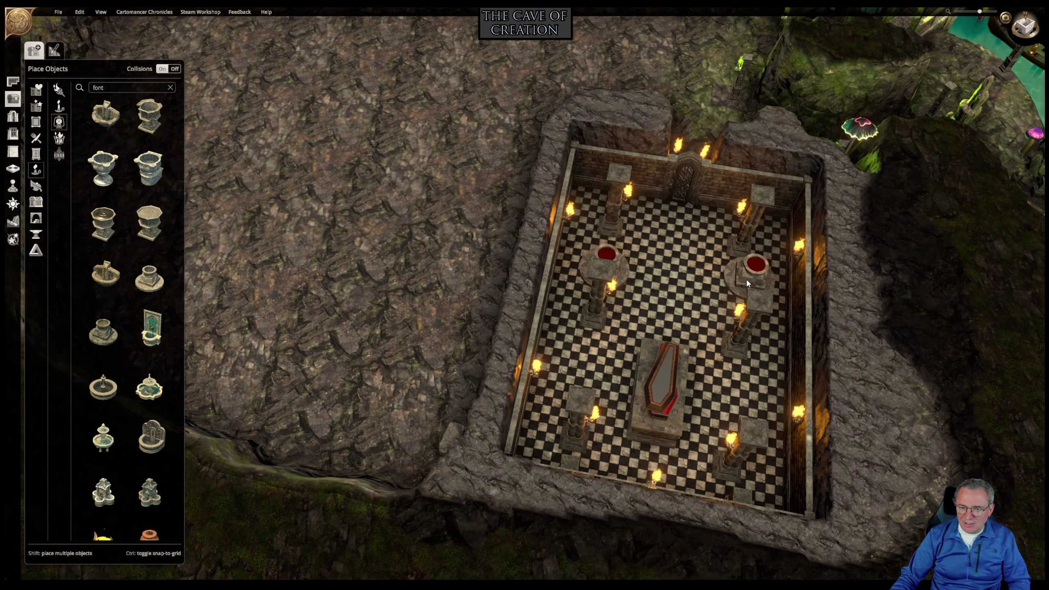
middle_click_drag(745, 279, 512, 445)
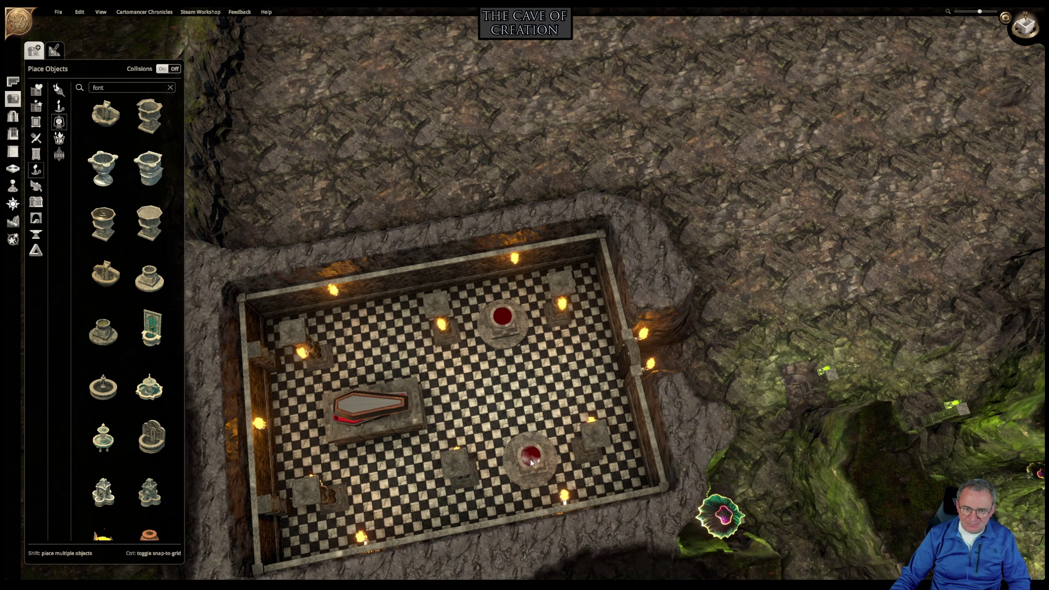
left_click(530, 460)
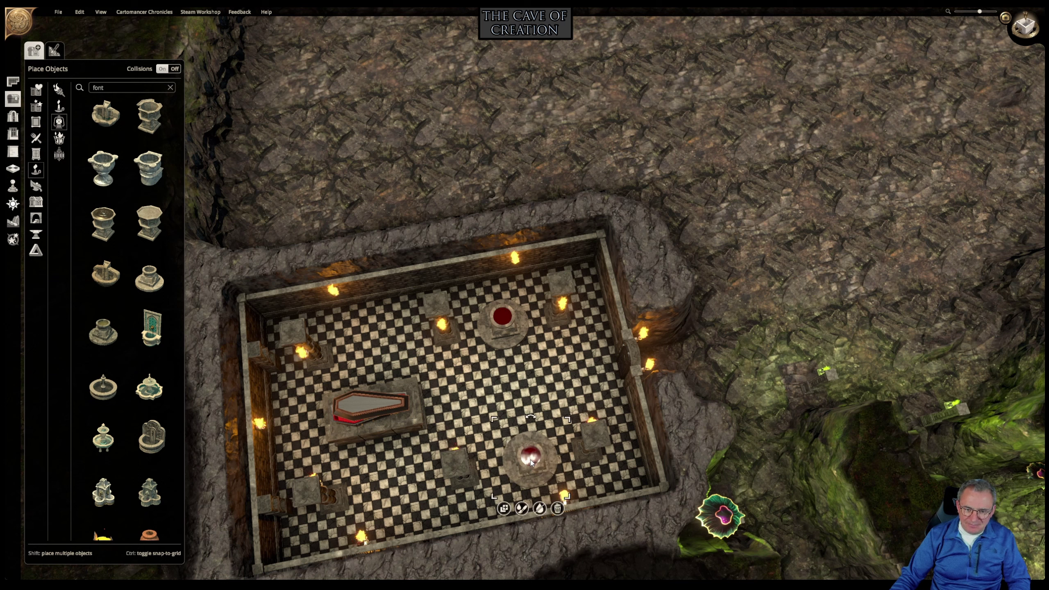
left_click(522, 507)
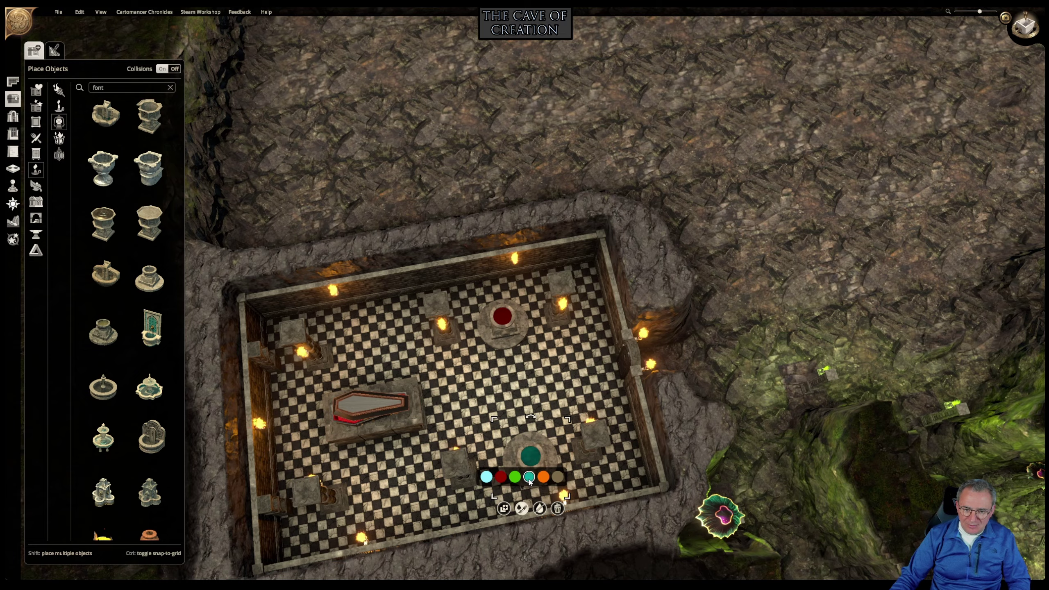
middle_click_drag(561, 436, 751, 361)
right_click_drag(751, 359, 438, 365)
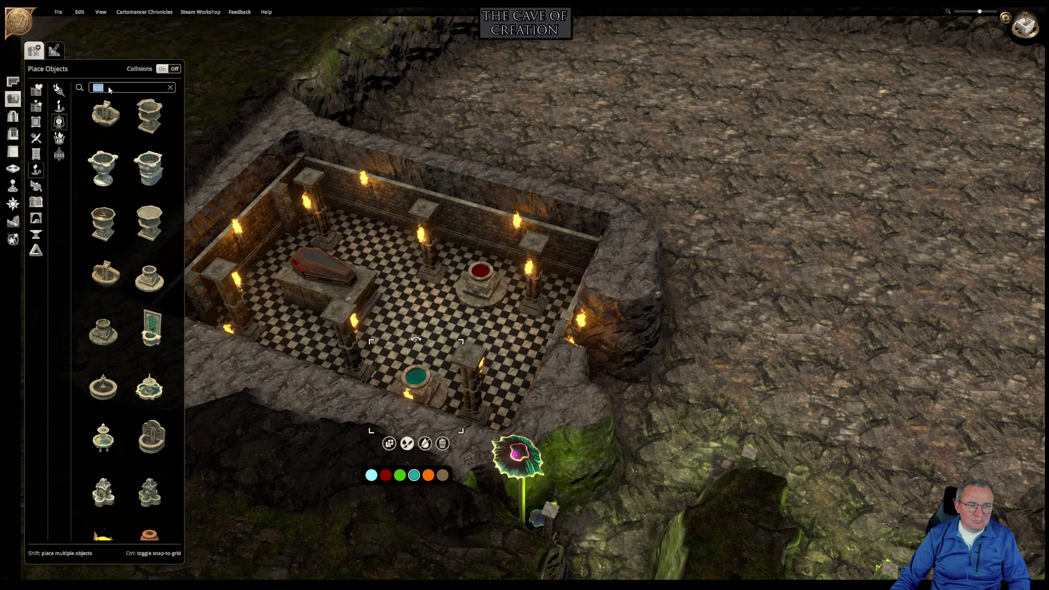
Search the object library for "Wardrobe" and clear the search term.
type("ardrobe")
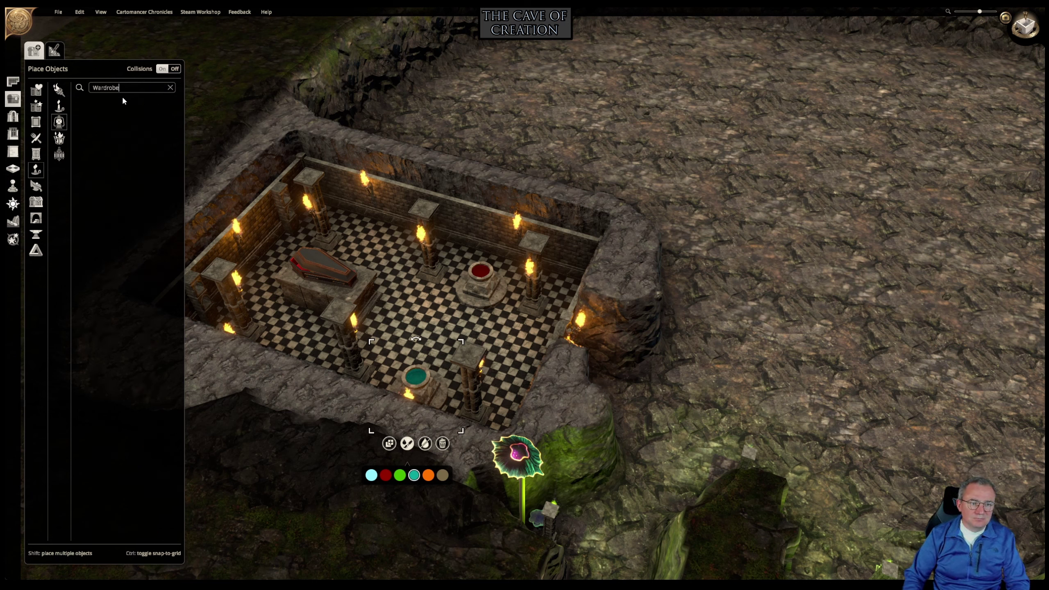
type("b")
key("BackSpace")
key("BackSpace")
key("BackSpace")
key("BackSpace")
key("BackSpace")
key("BackSpace")
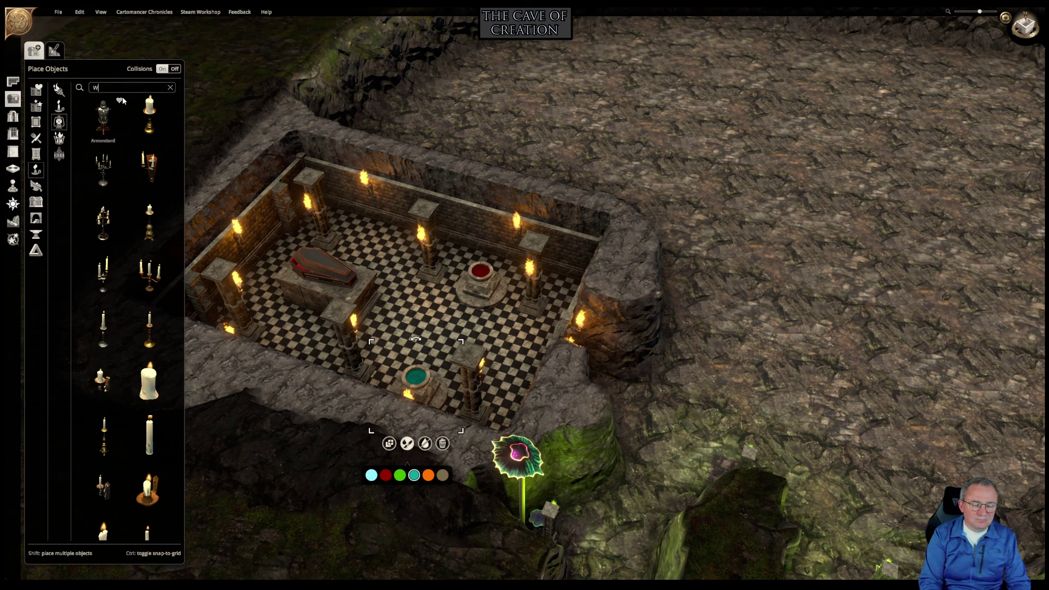
type("dra")
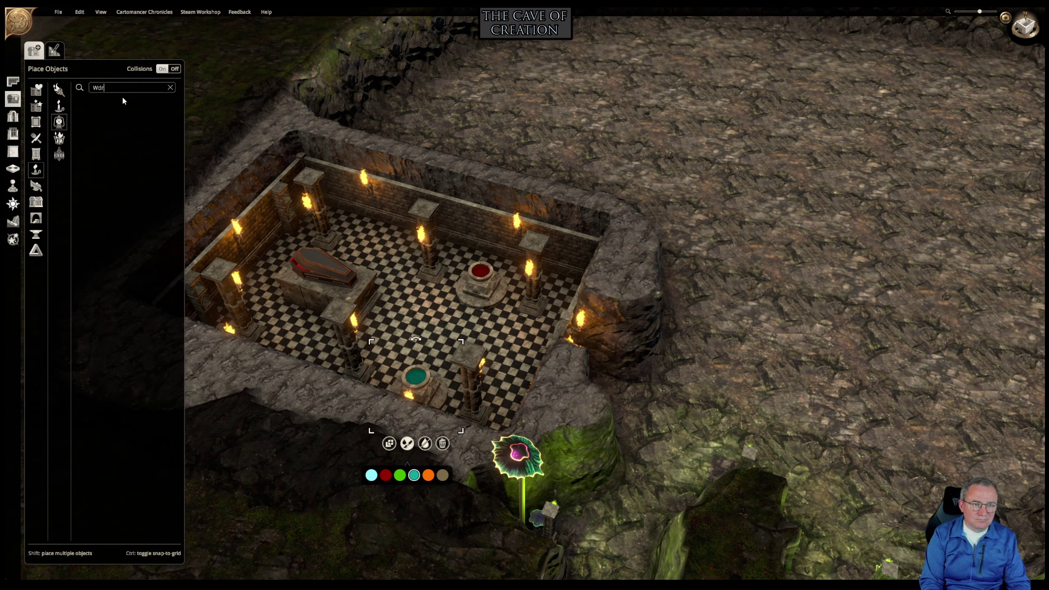
key("BackSpace")
key("BackSpace")
key("BackSpace")
key("BackSpace")
Search the object library for "draw" and clear the search term.
type("draw")
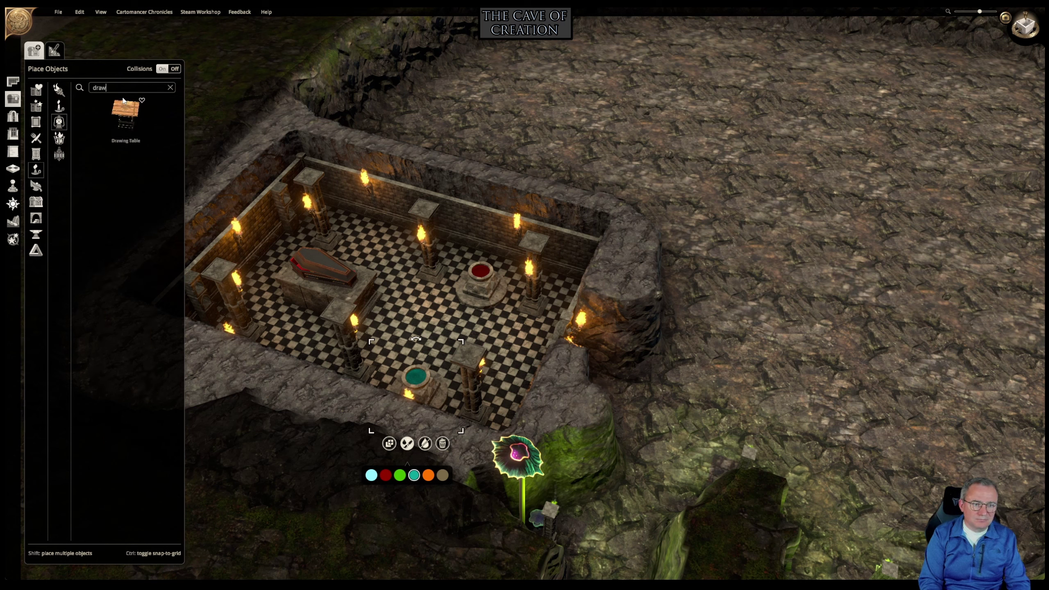
key("BackSpace")
key("BackSpace")
key("BackSpace")
key("BackSpace")
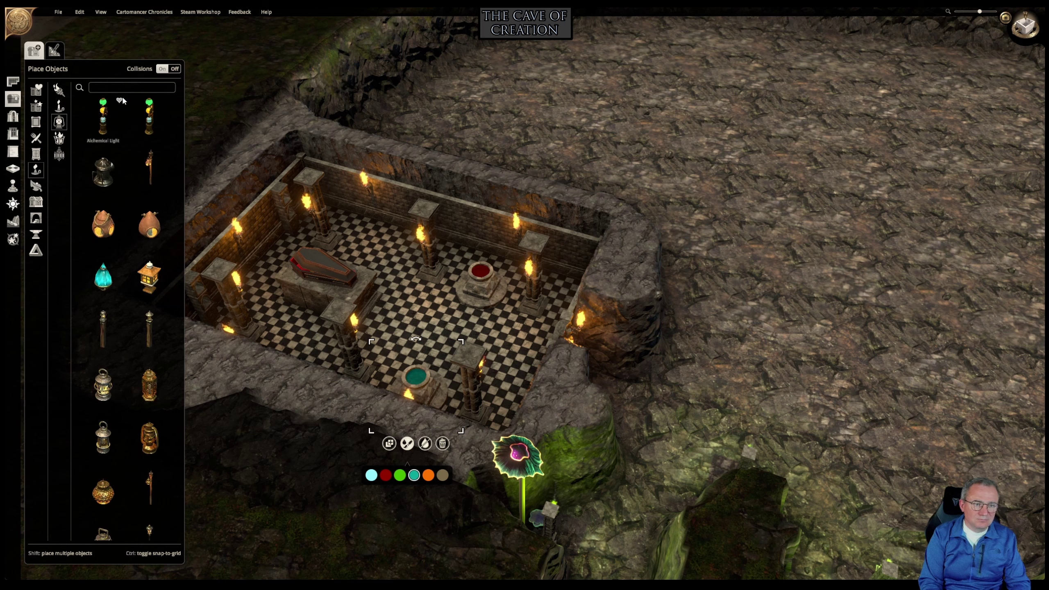
Search the objects for "chest" and place the gold-filled Treasure Chest on the checkered floor between the red and teal fonts.
type("chest")
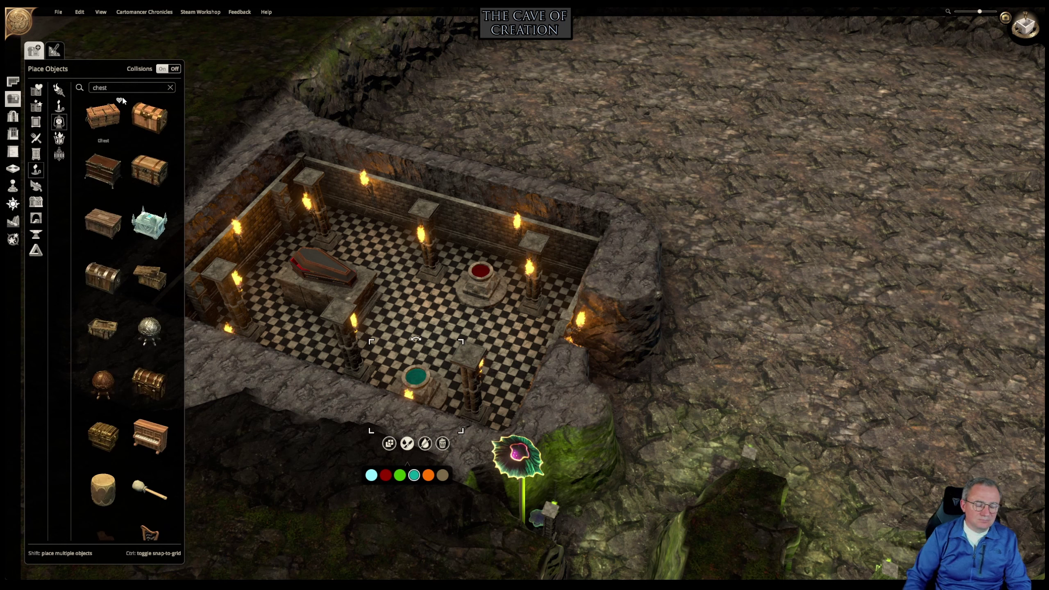
scroll(105, 269, "down", 4)
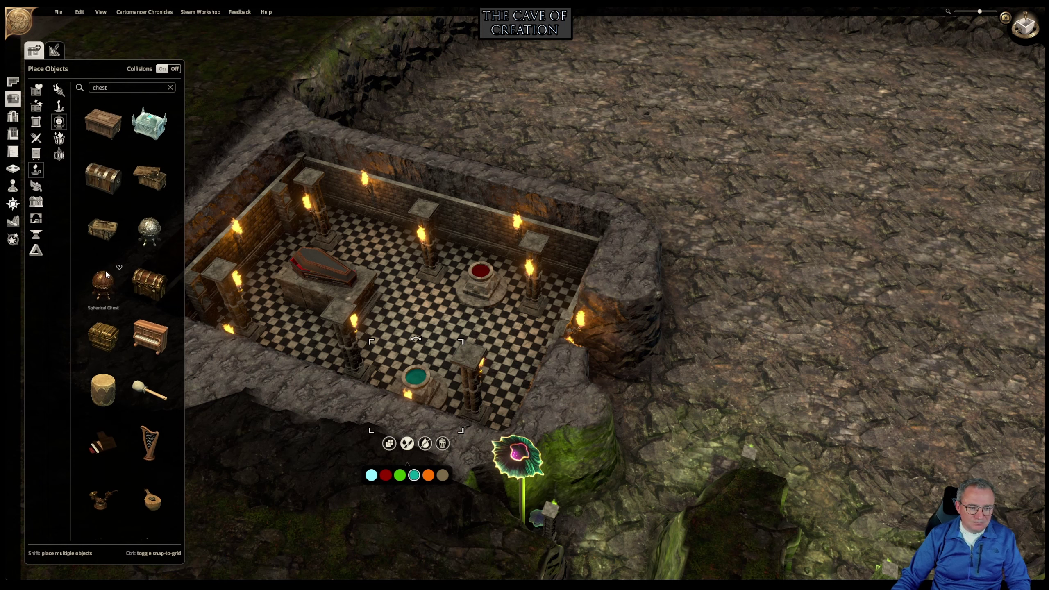
scroll(106, 273, "up", 1)
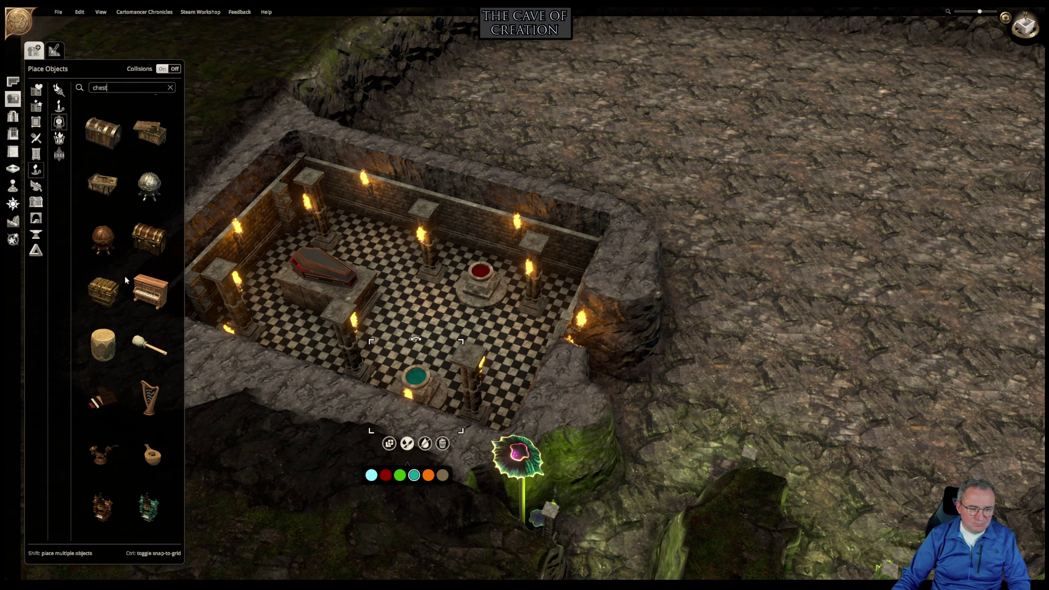
scroll(124, 275, "up", 4)
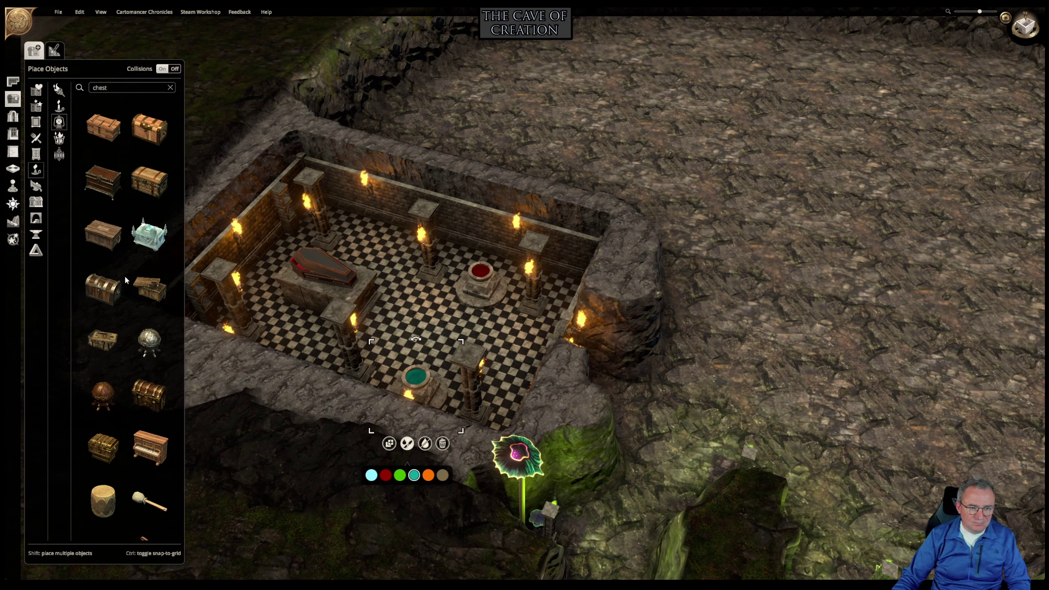
scroll(125, 275, "down", 1)
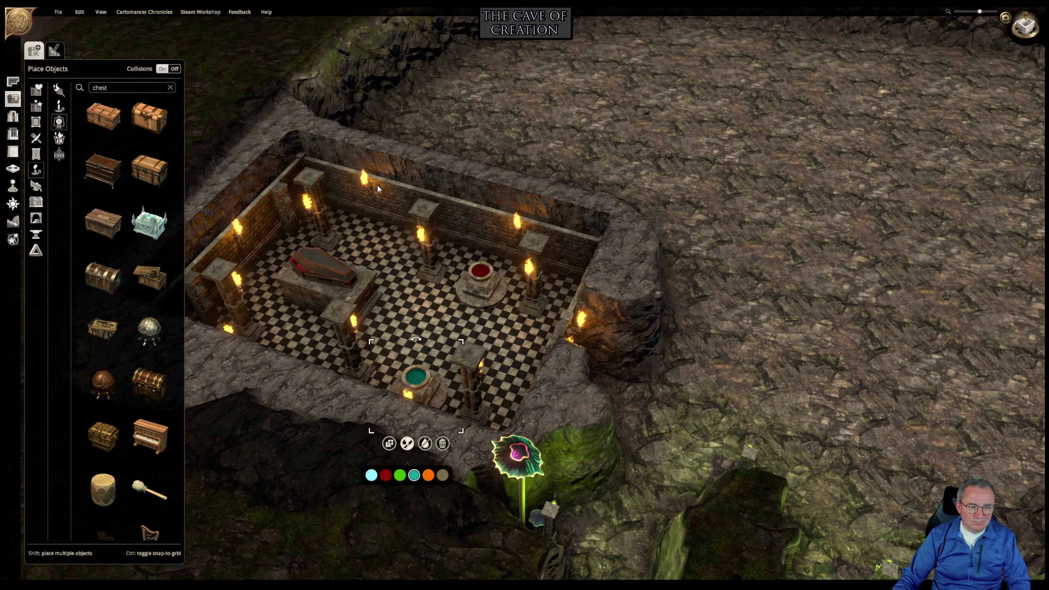
middle_click_drag(605, 192, 447, 266)
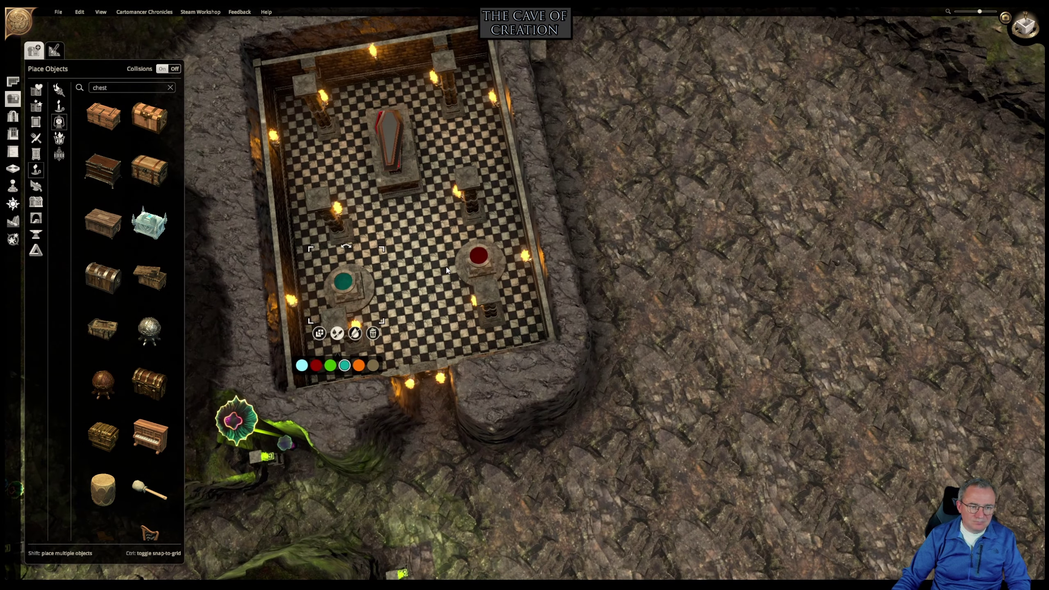
right_click_drag(446, 269, 452, 269)
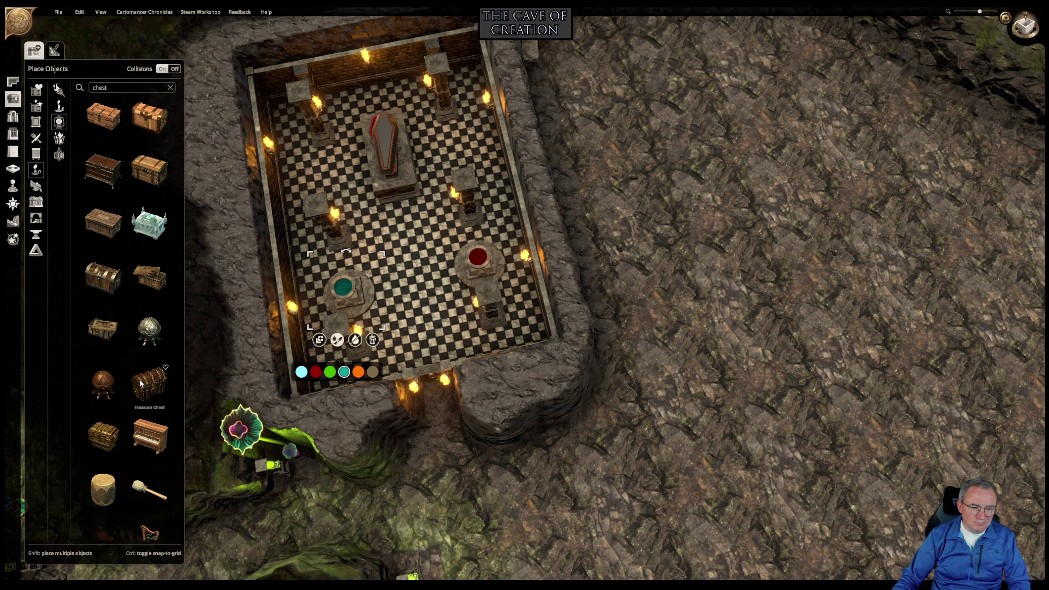
left_click(105, 433)
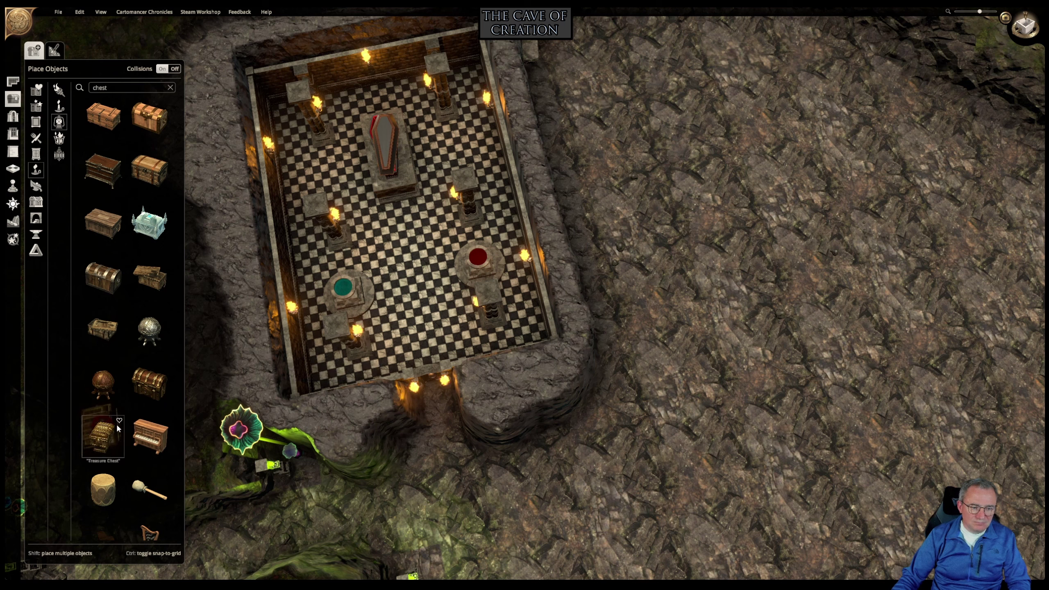
left_click(407, 256)
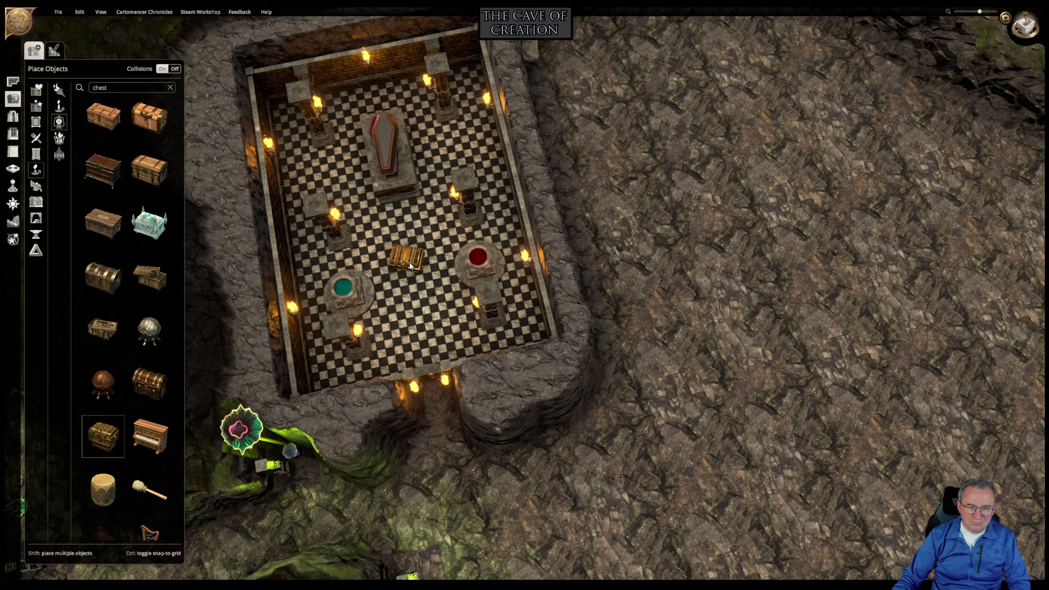
left_click(407, 294)
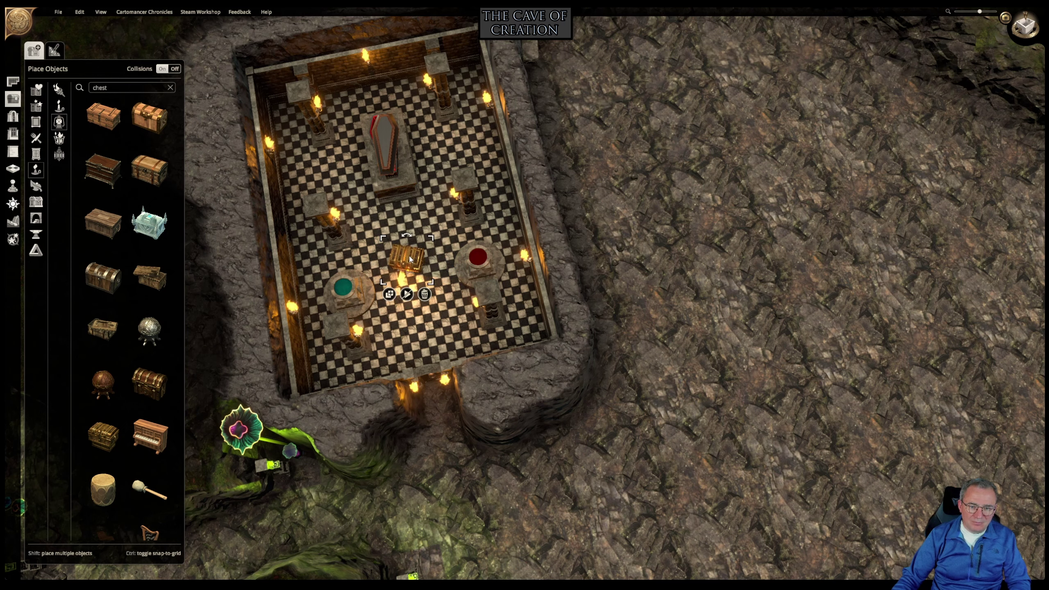
Move the gold-filled chest to the foot of the coffin's plinth and align it with the plinth.
middle_click_drag(409, 259, 402, 286)
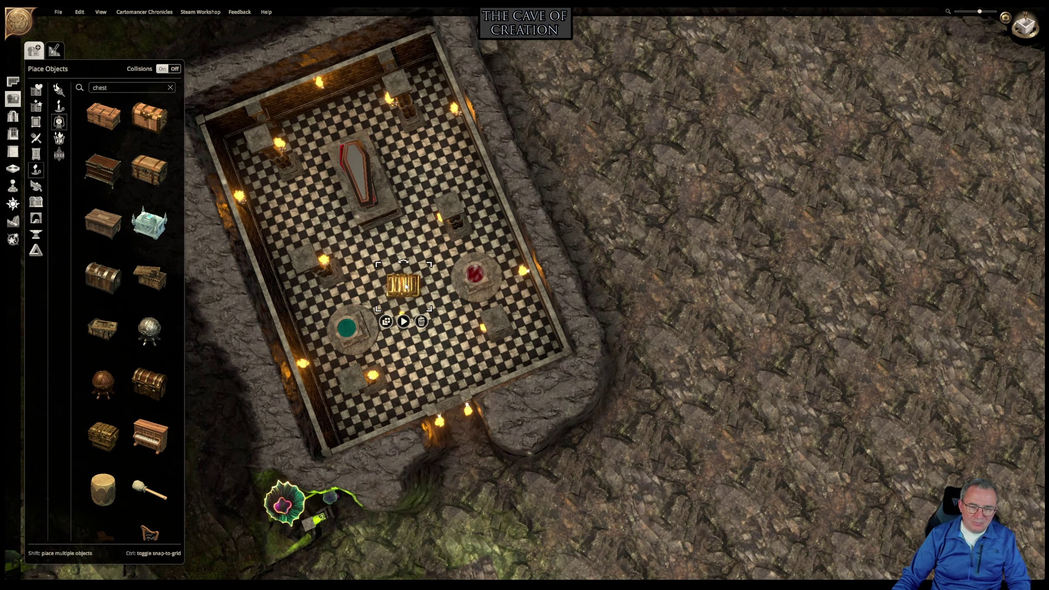
mouse_move(401, 289)
right_mouse_down()
mouse_move(440, 266)
mouse_move(396, 304)
right_mouse_up()
middle_click_drag(396, 304, 370, 300)
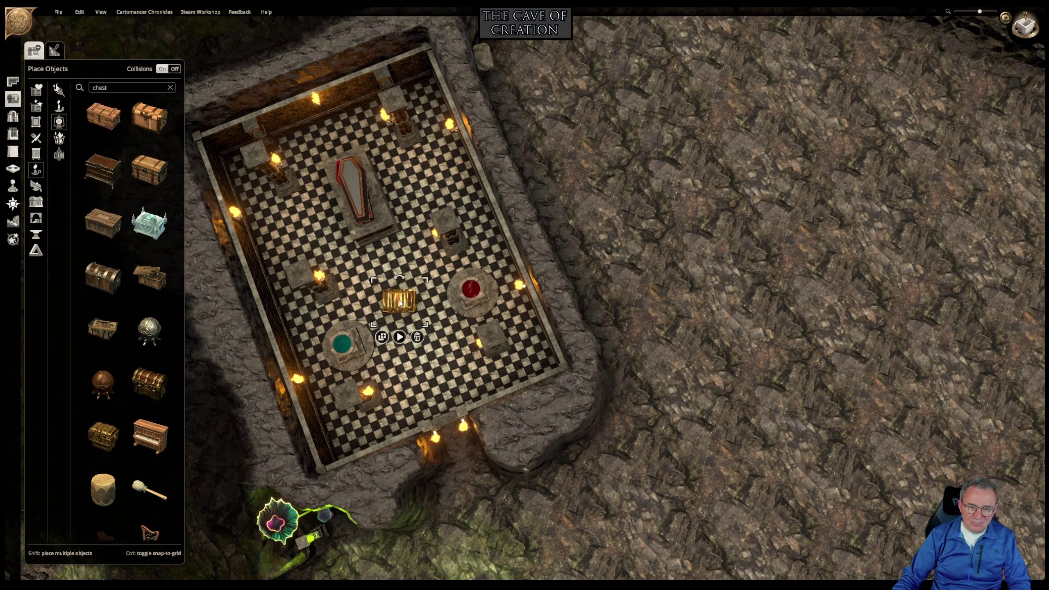
left_click_drag(400, 303, 377, 246)
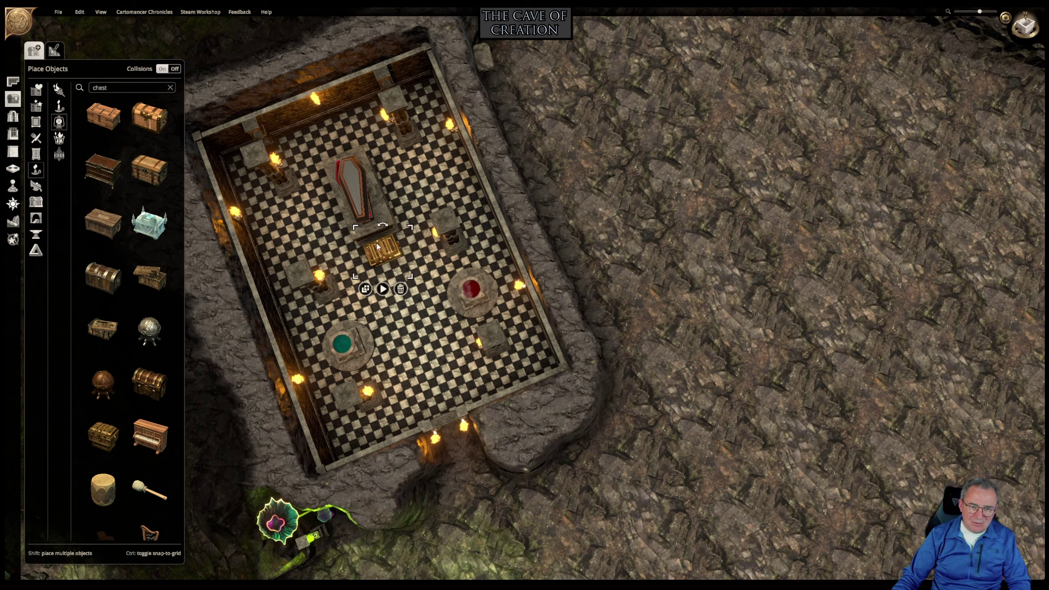
Place a closed Treasure Chest at the head of the coffin, turned parallel to the chamber's end wall.
right_click_drag(393, 322, 375, 307)
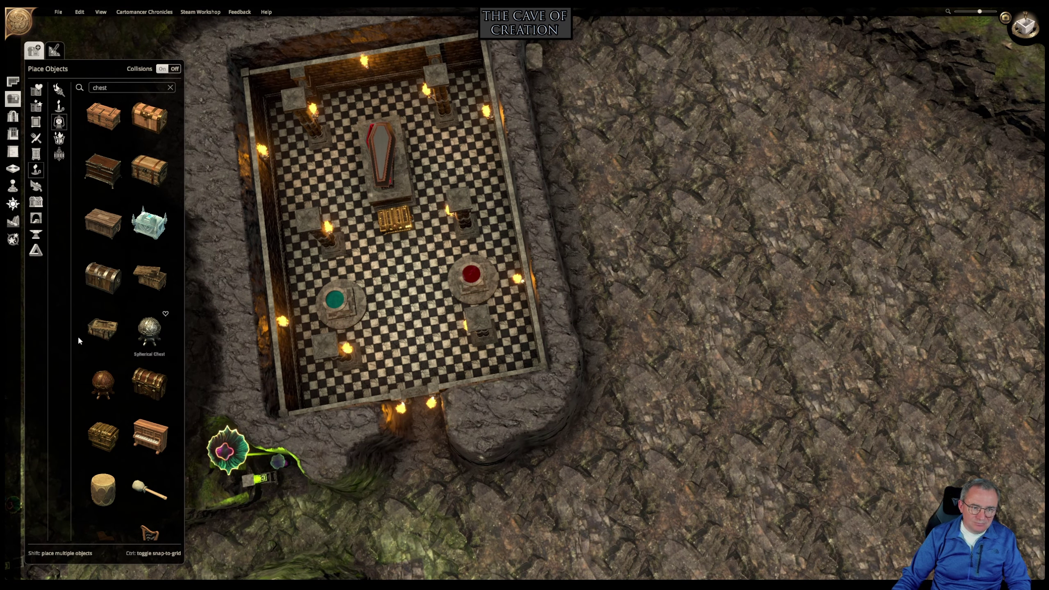
right_click_drag(338, 361, 323, 340)
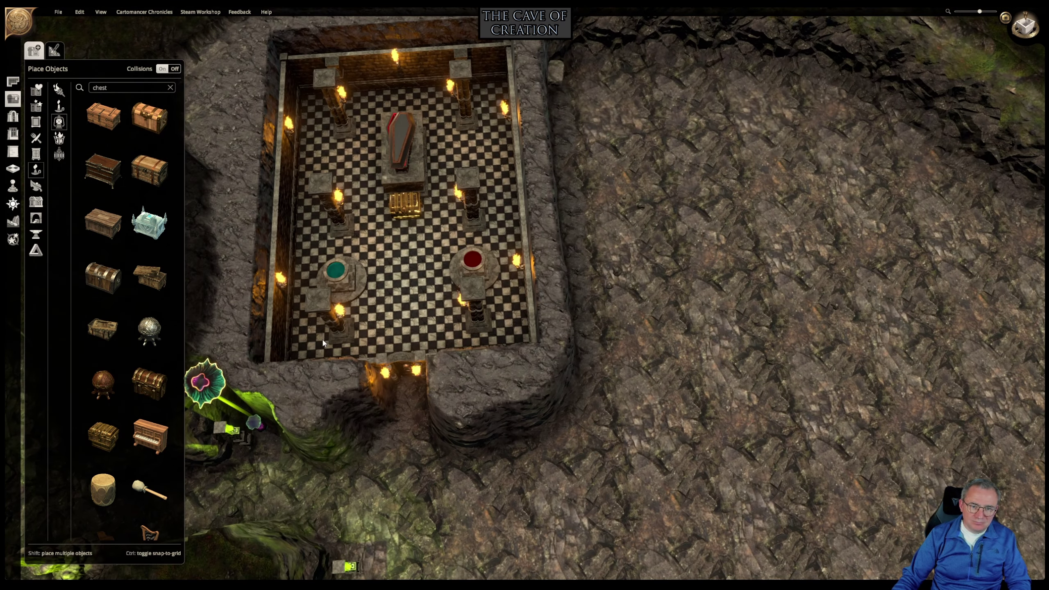
left_click(151, 365)
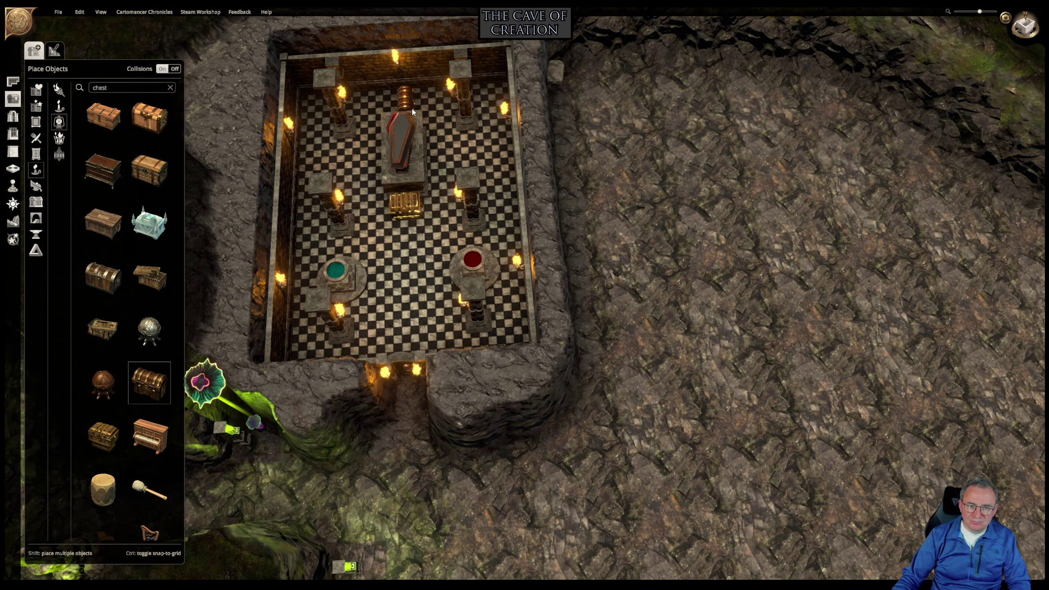
right_click(407, 103)
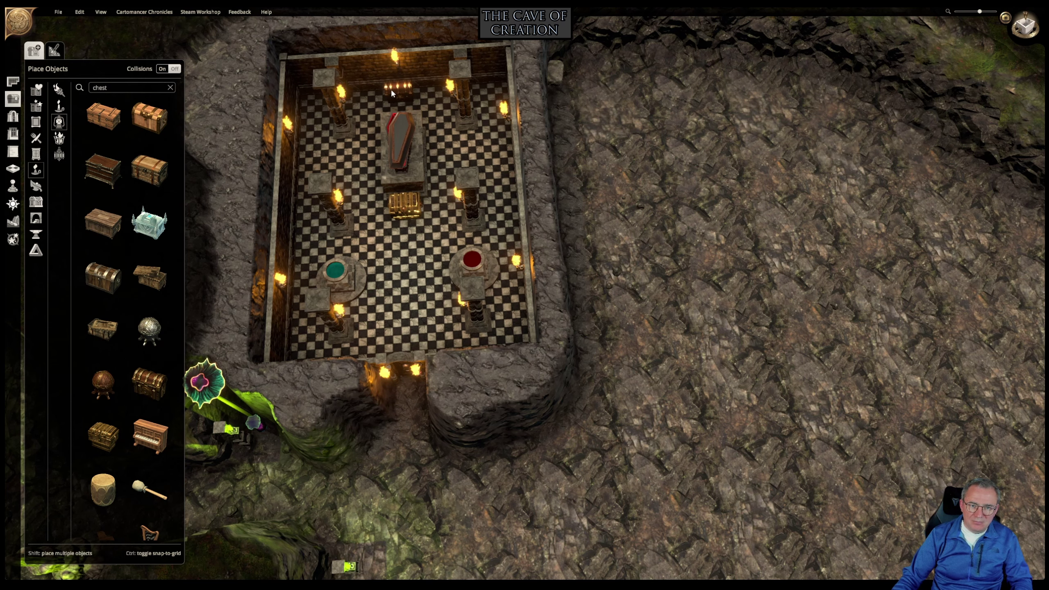
right_click_drag(613, 153, 603, 131)
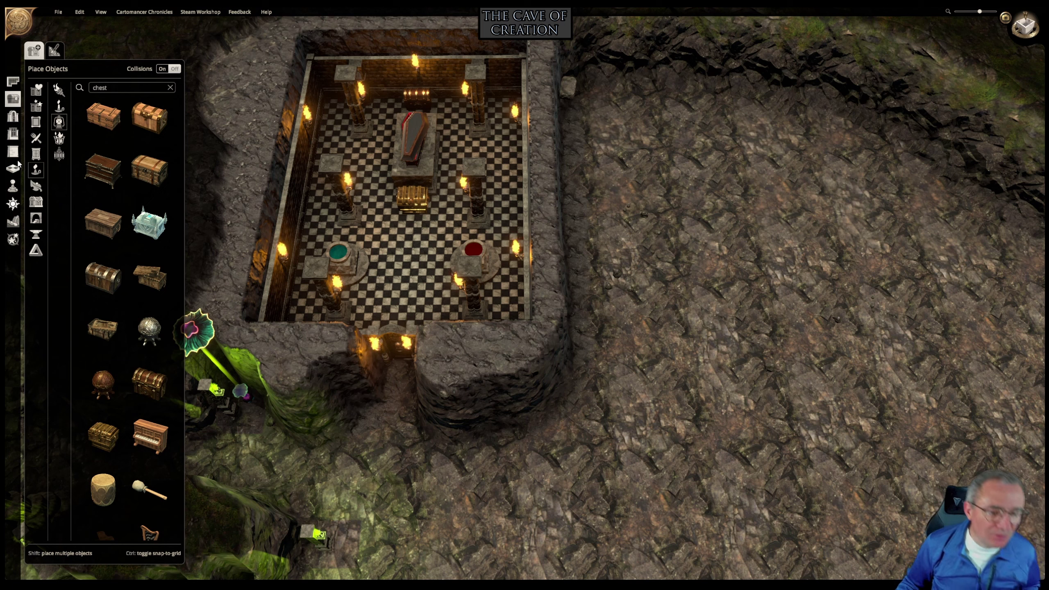
Look through the storage furniture models for a closet or cabinet that suits the burial chamber.
left_click(36, 154)
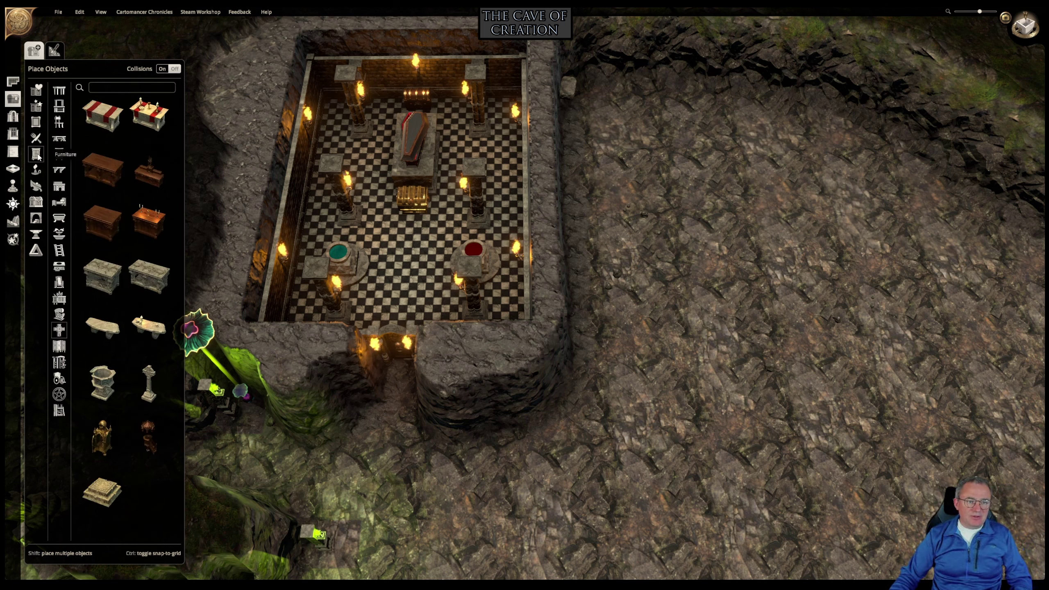
left_click(59, 153)
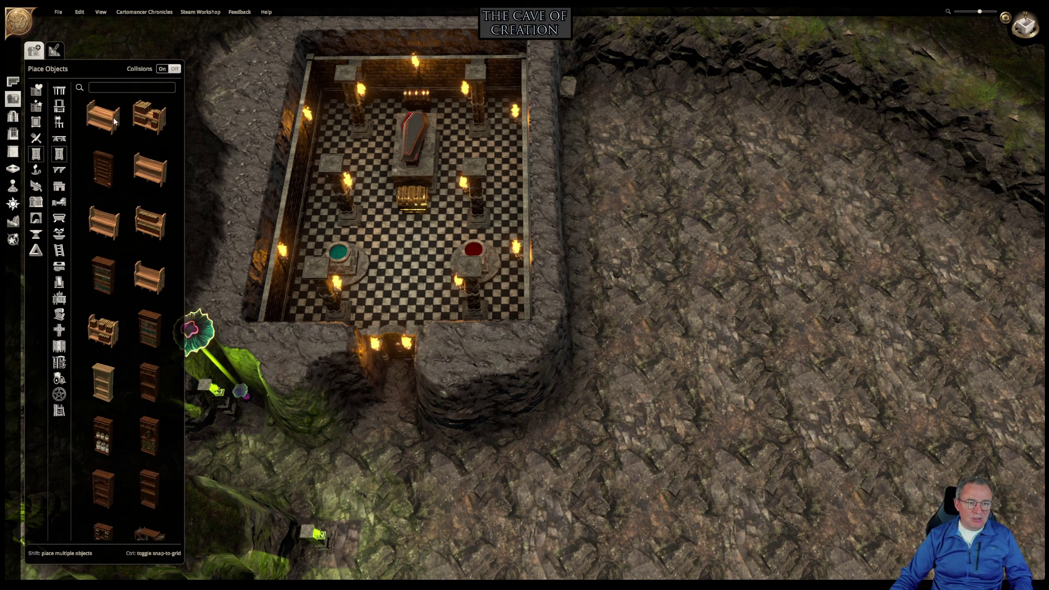
scroll(127, 218, "down", 5)
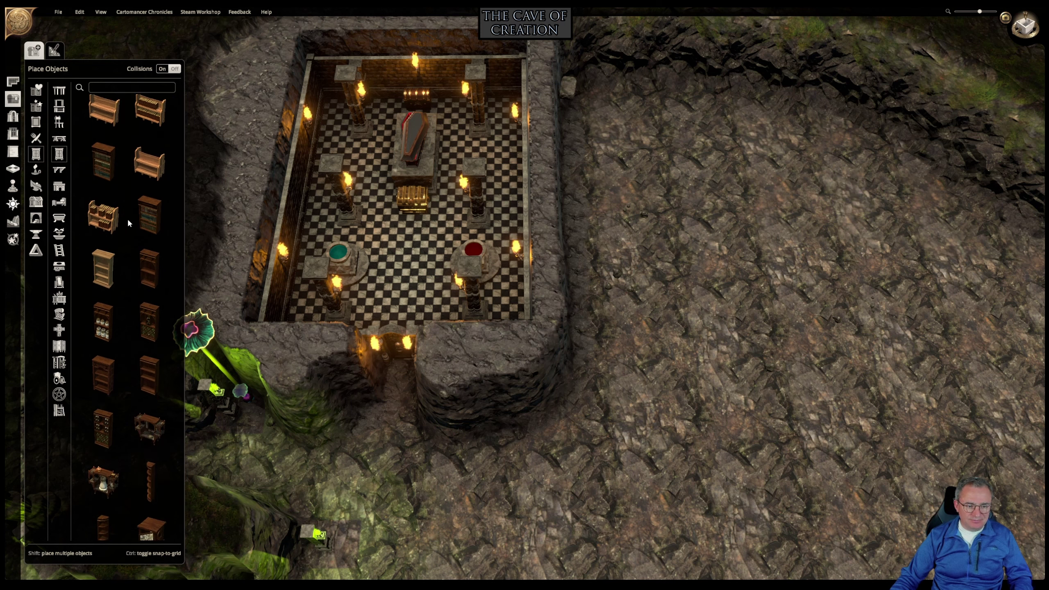
scroll(127, 218, "down", 4)
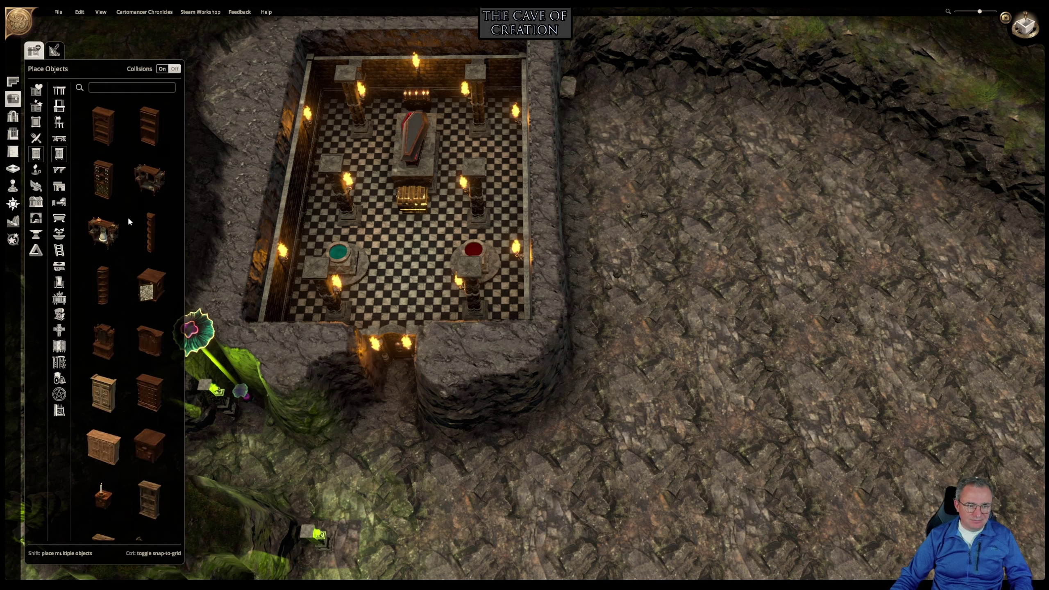
scroll(128, 218, "down", 3)
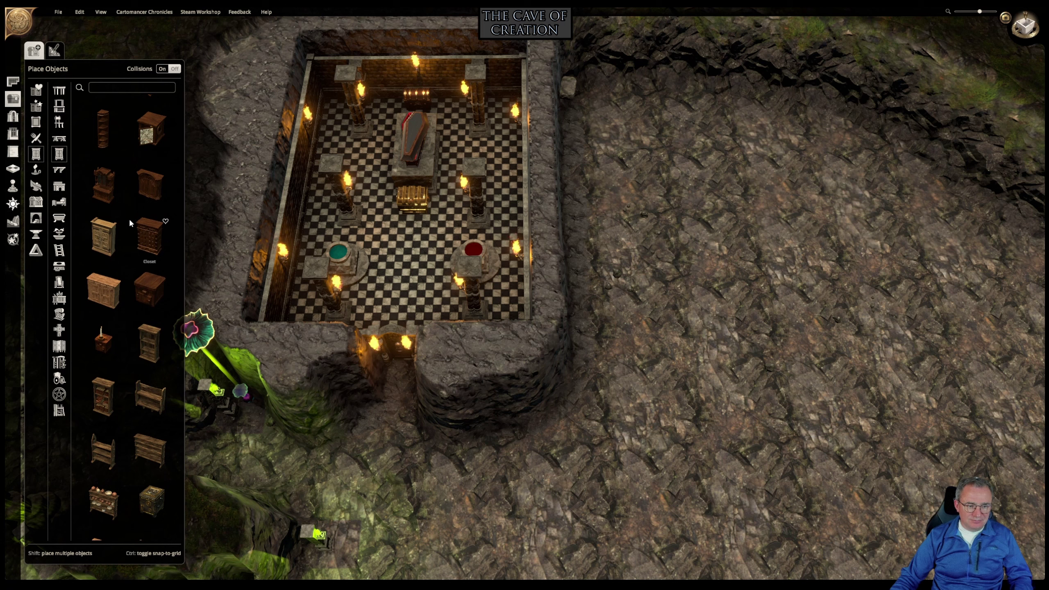
left_click(152, 237)
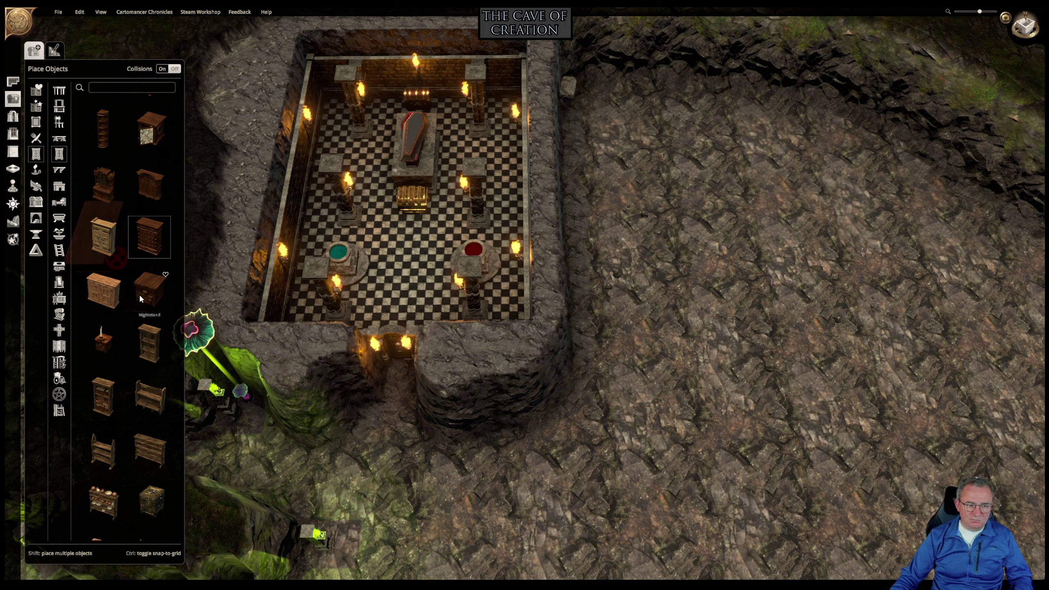
left_click(120, 334)
scroll(135, 344, "down", 3)
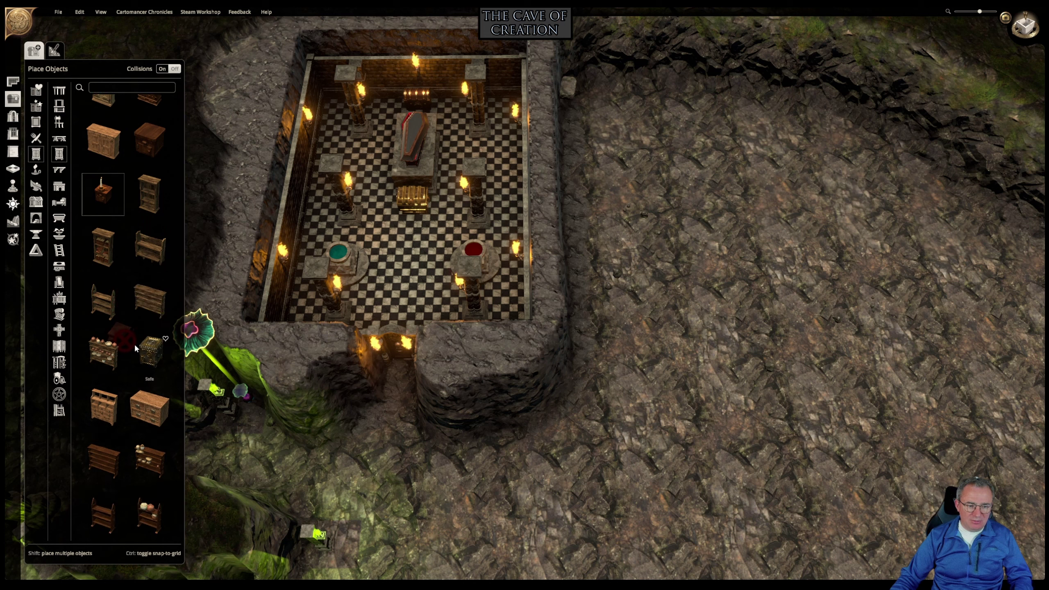
scroll(134, 341, "up", 5)
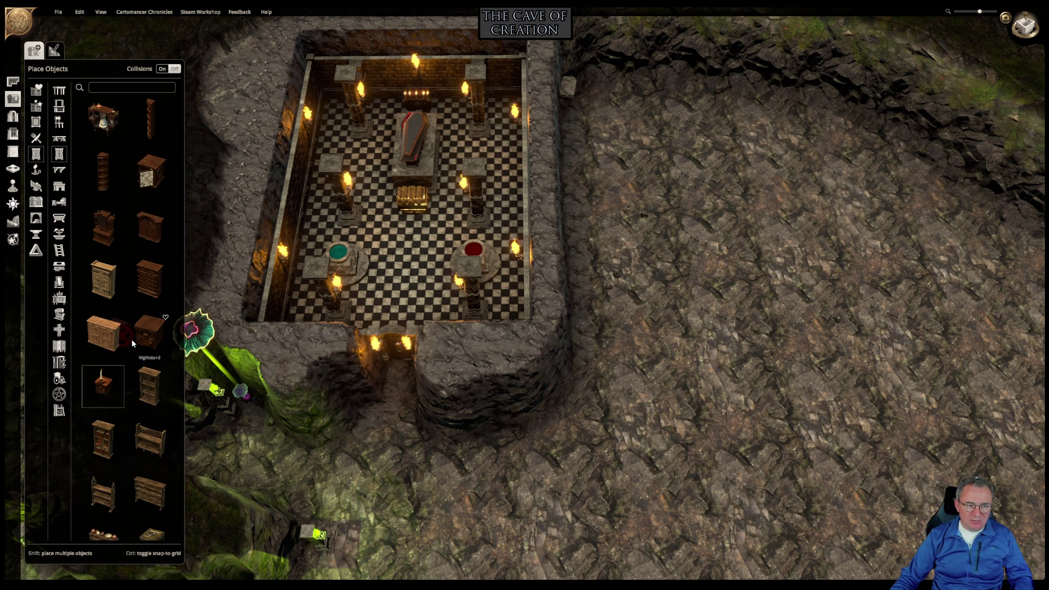
Place a dark wooden Closet between two pillars beside the coffin, rotated parallel to the chamber's long side wall.
left_click(153, 290)
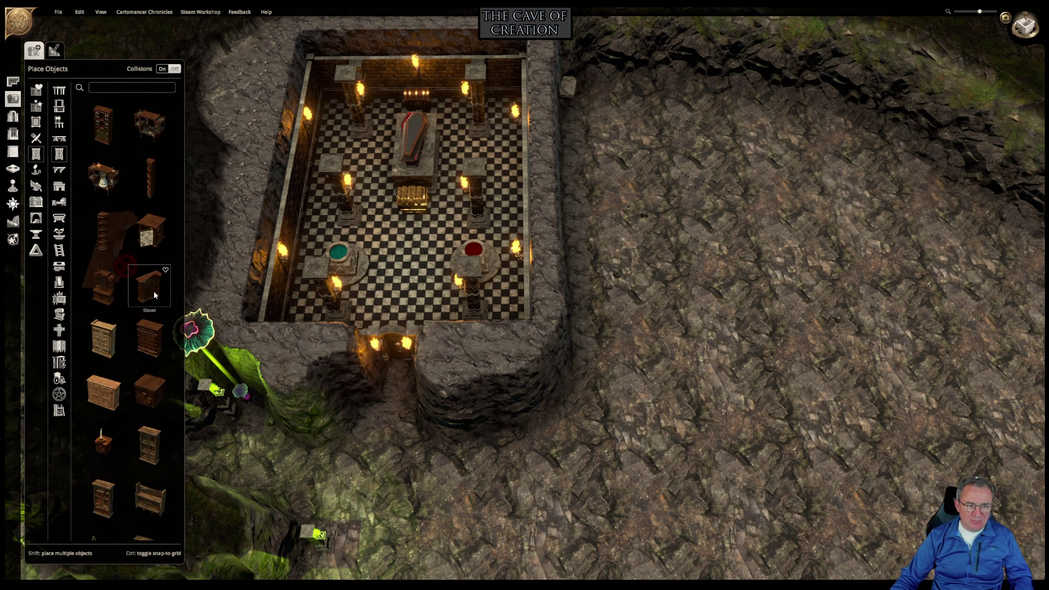
middle_click_drag(387, 244, 506, 306)
left_click_drag(425, 256, 433, 268)
scroll(436, 270, "down", 3)
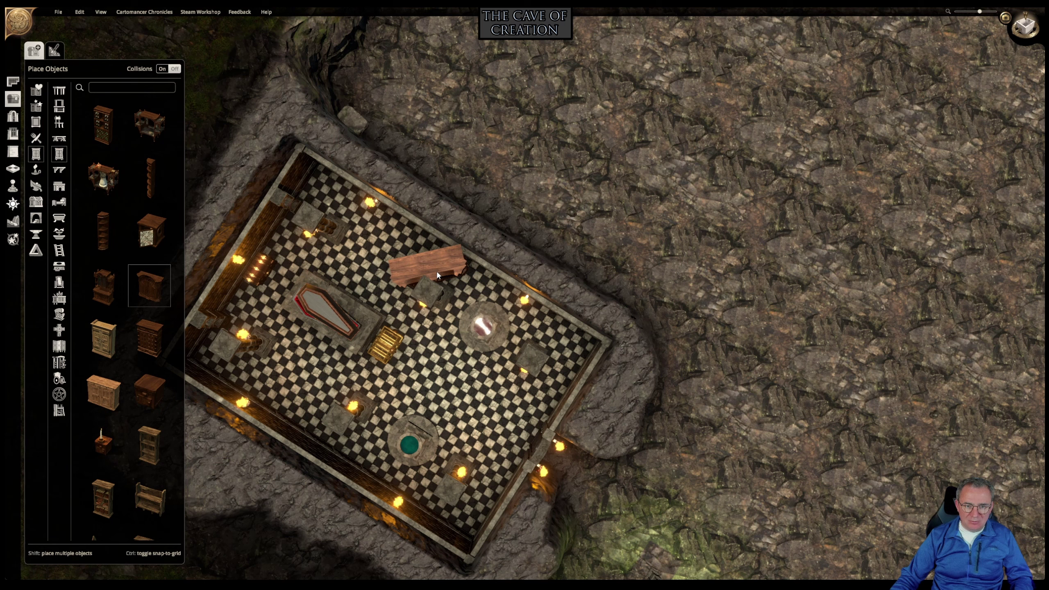
scroll(441, 271, "down", 1)
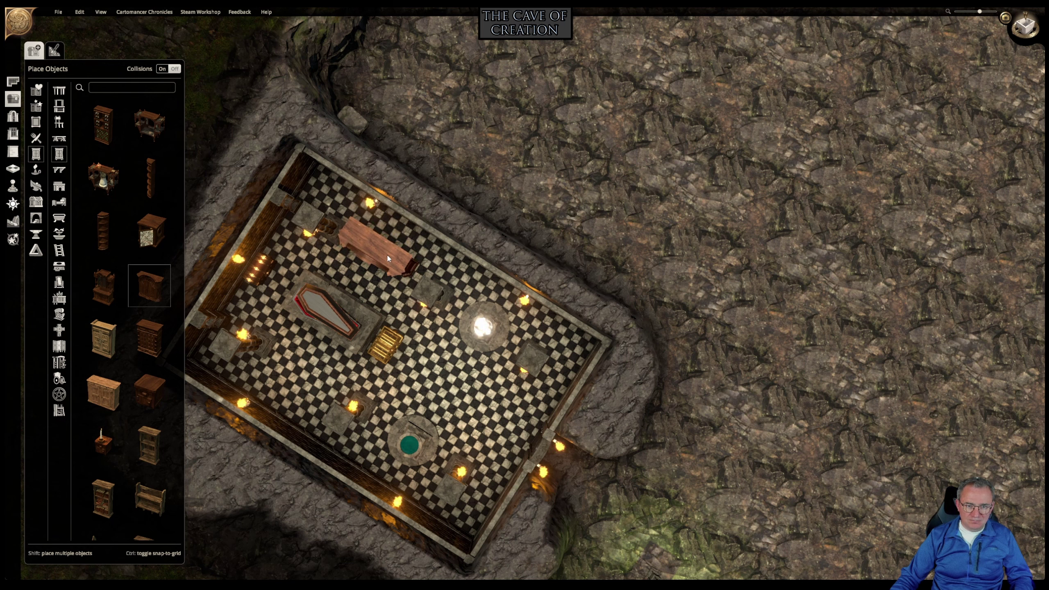
left_click(384, 258)
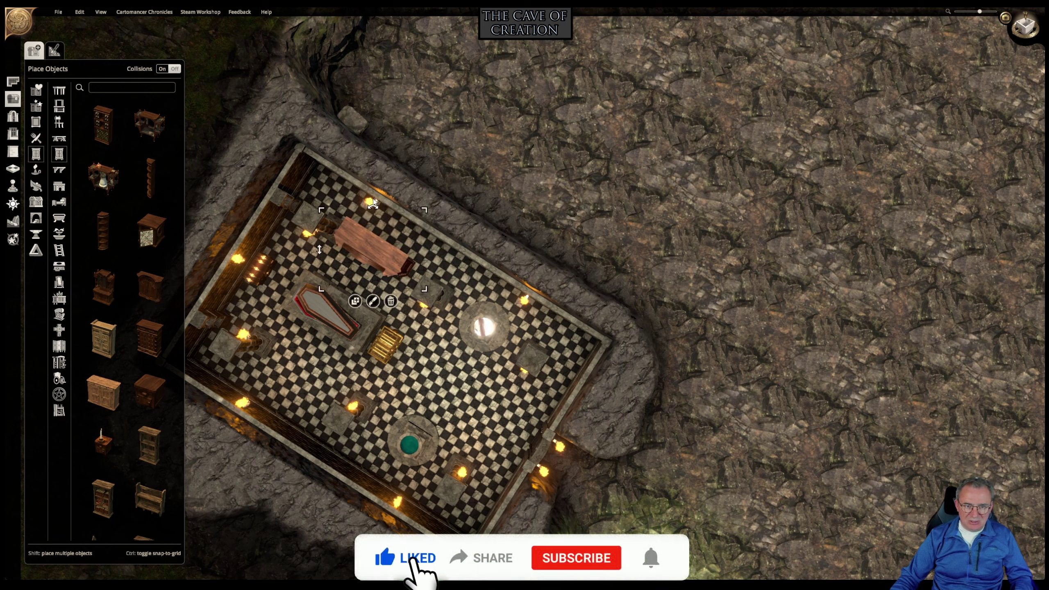
Toggle the object collisions setting, delete the wall torch behind the closet, and reselect the closet.
left_click(175, 68)
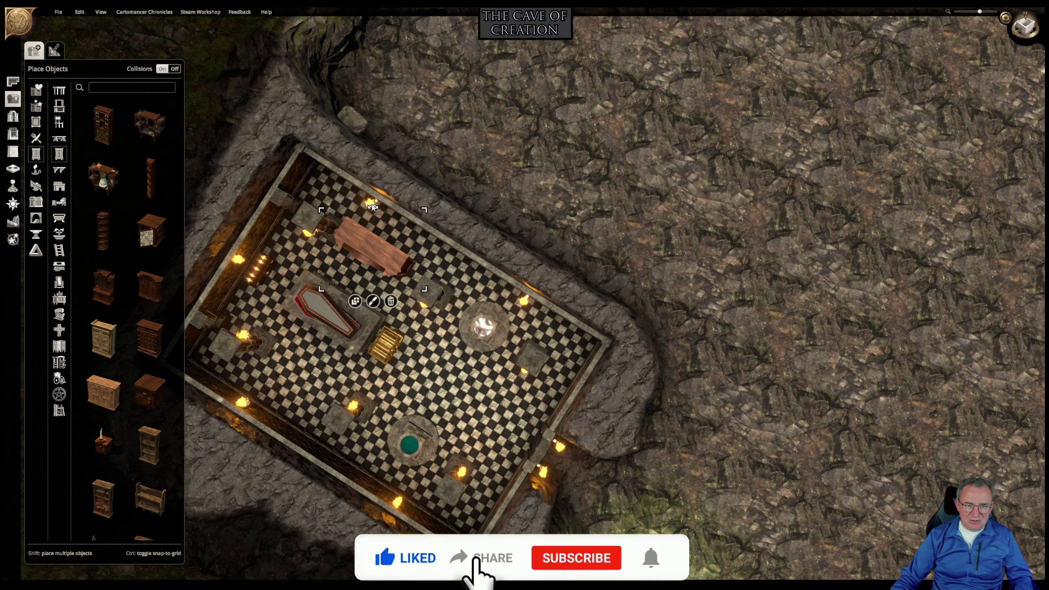
middle_click_drag(447, 169, 351, 268)
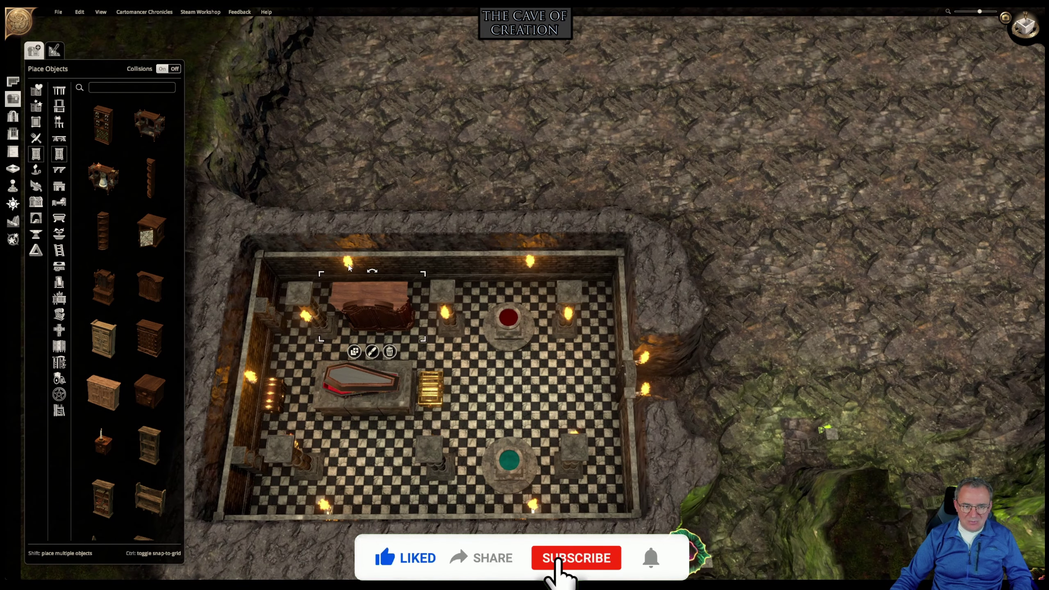
left_click(348, 264)
left_click(377, 294)
left_click(380, 305)
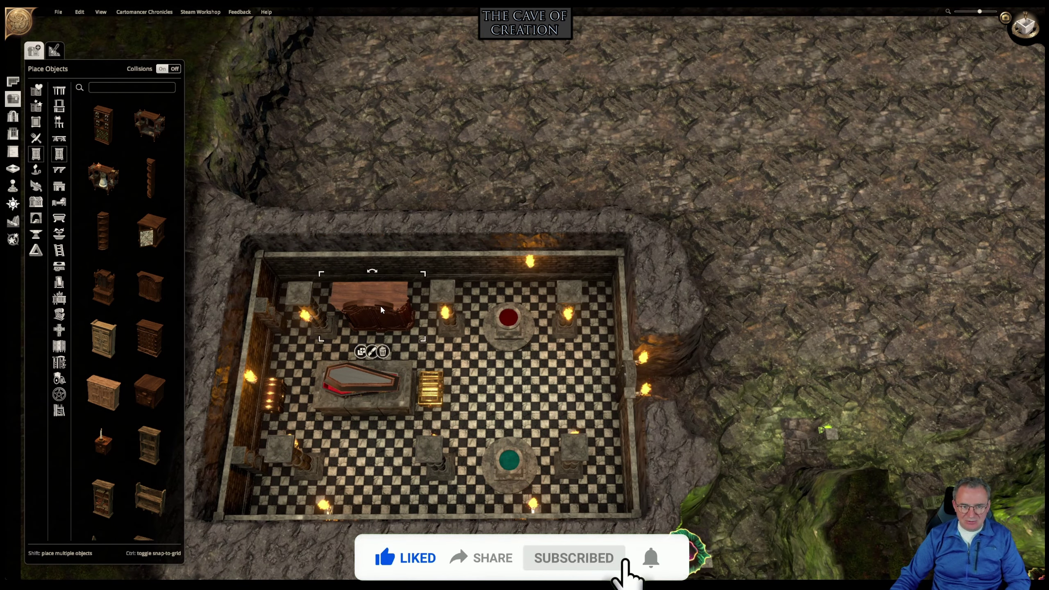
Move the dark wooden closet back against the chamber's long side wall between the two pillars.
left_click_drag(380, 305, 385, 279)
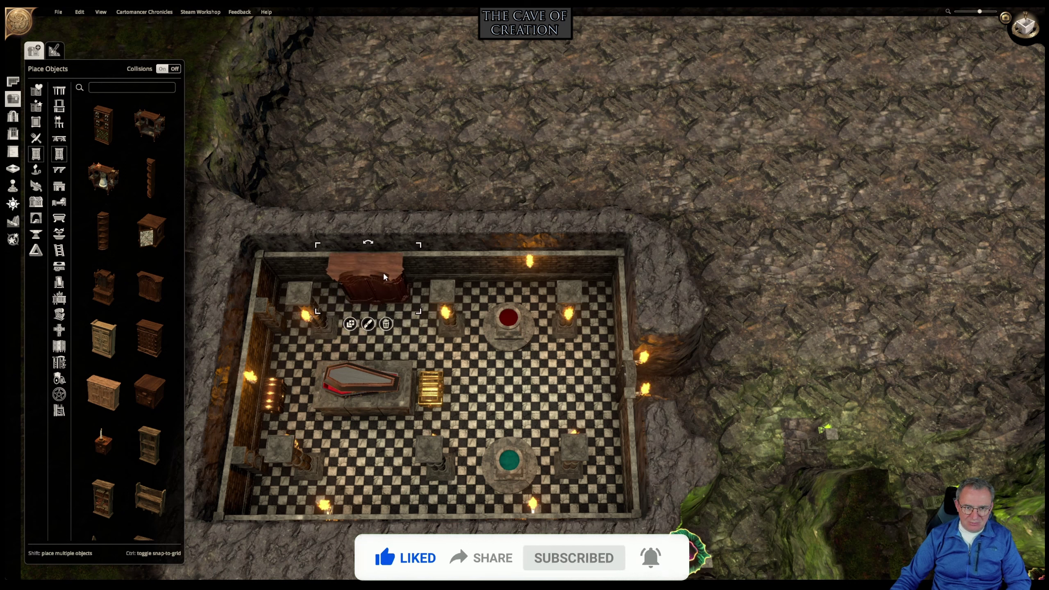
left_click(407, 371)
middle_click_drag(412, 368, 398, 276)
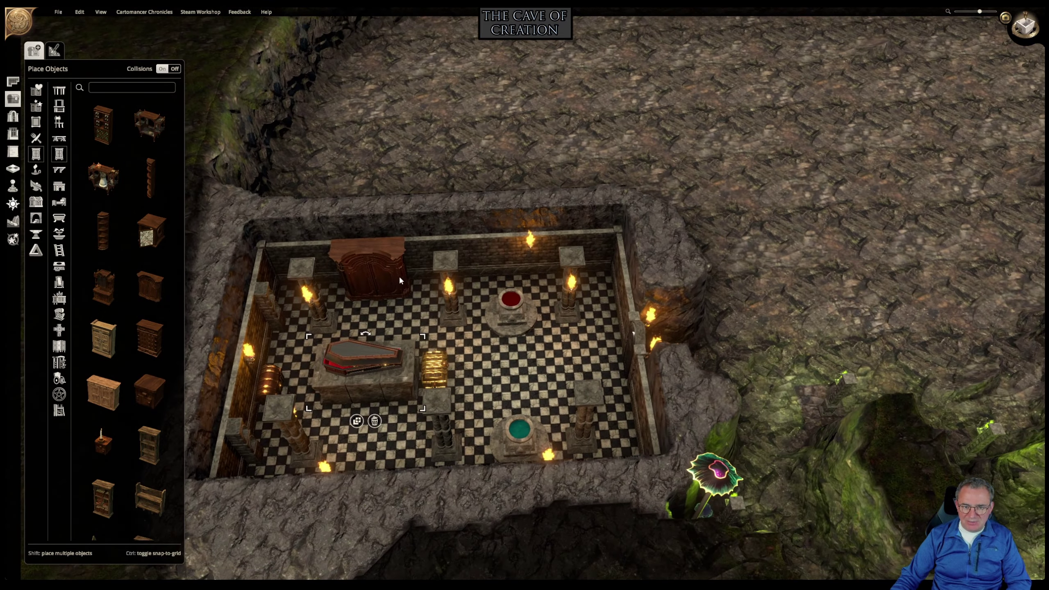
Shift the wall torch behind the red font sideways and place a duplicate beside it as a pair.
left_click(532, 250)
left_click_drag(531, 249, 498, 252)
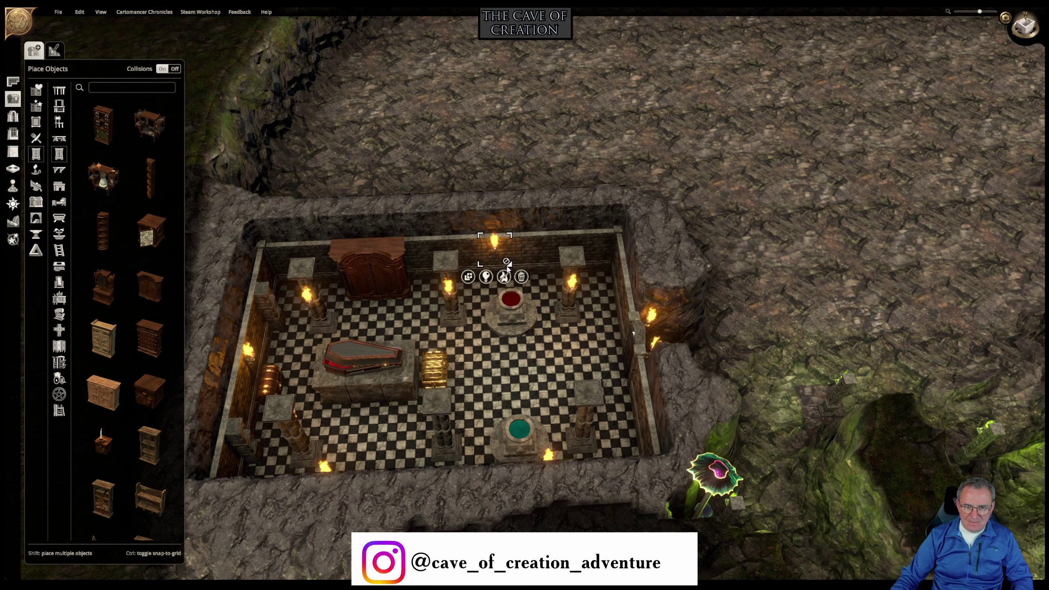
left_click_drag(509, 265, 548, 264)
middle_click_drag(519, 285, 523, 417)
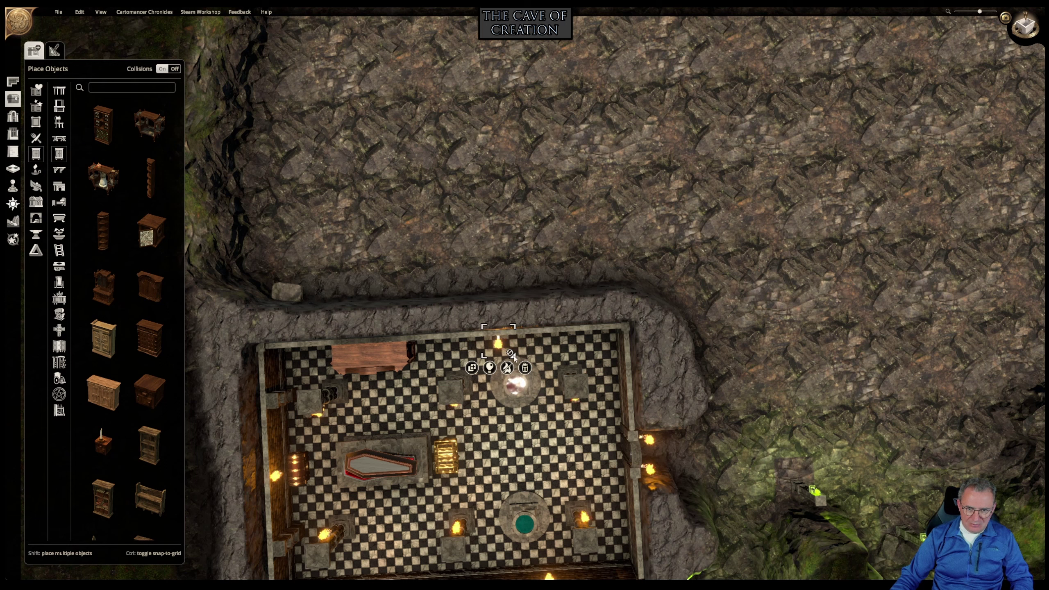
left_click(472, 367)
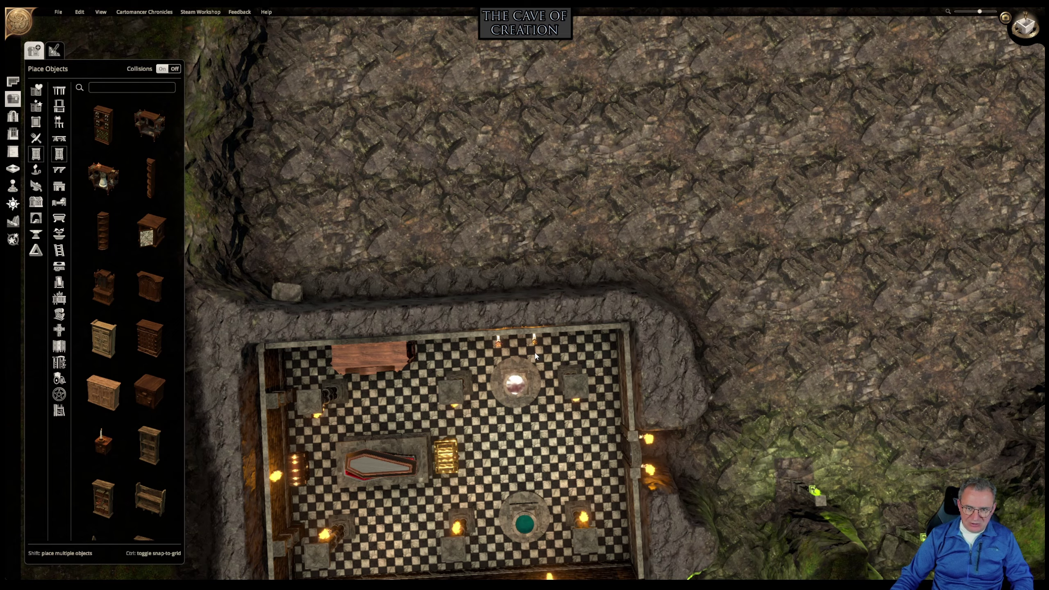
left_click(534, 353)
Duplicate the wall torch behind the teal font and place the copy beside it on the same wall.
middle_click_drag(534, 352, 908, 344)
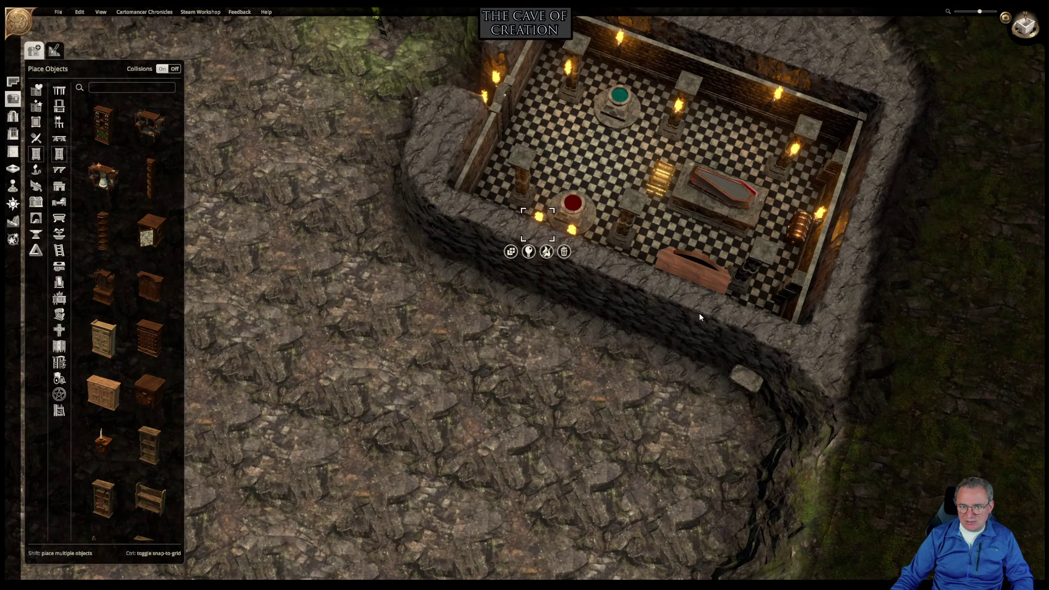
right_click_drag(644, 293, 665, 462)
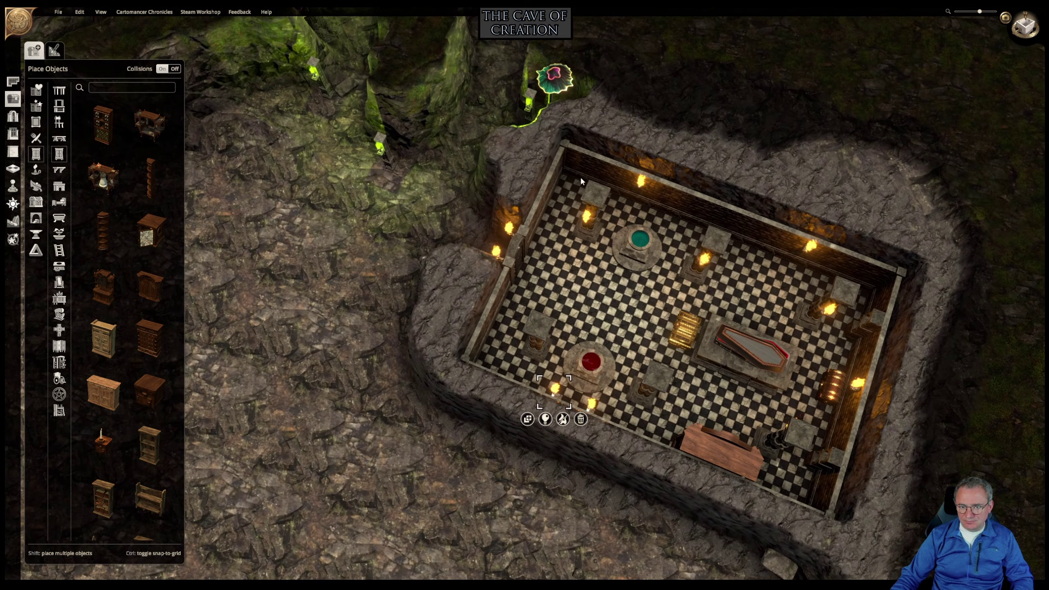
left_click(639, 185)
left_click(633, 212)
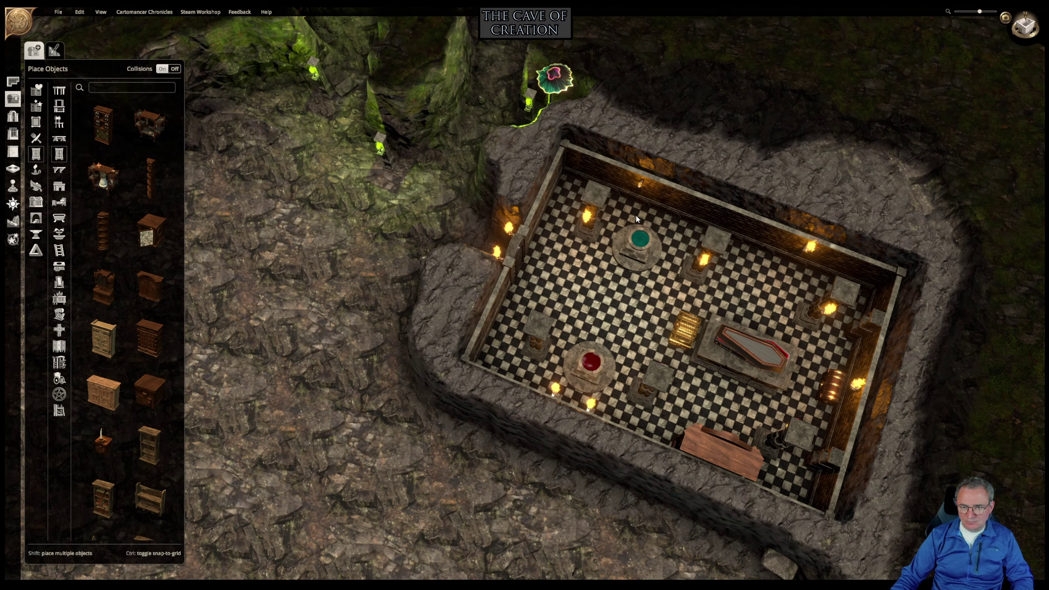
left_click(676, 217)
middle_click_drag(674, 244, 654, 261)
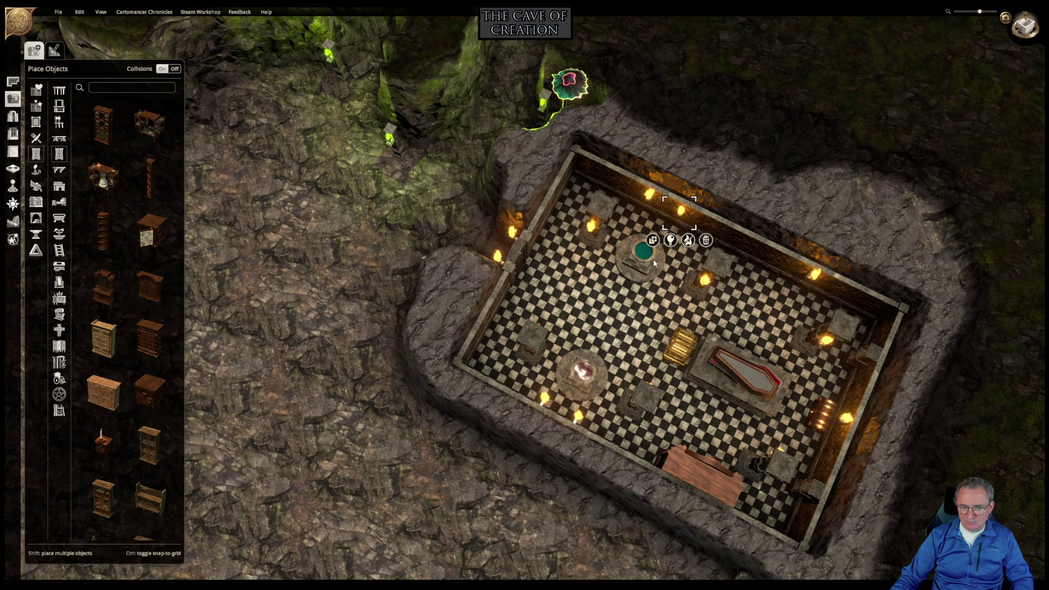
right_click_drag(654, 263, 572, 229)
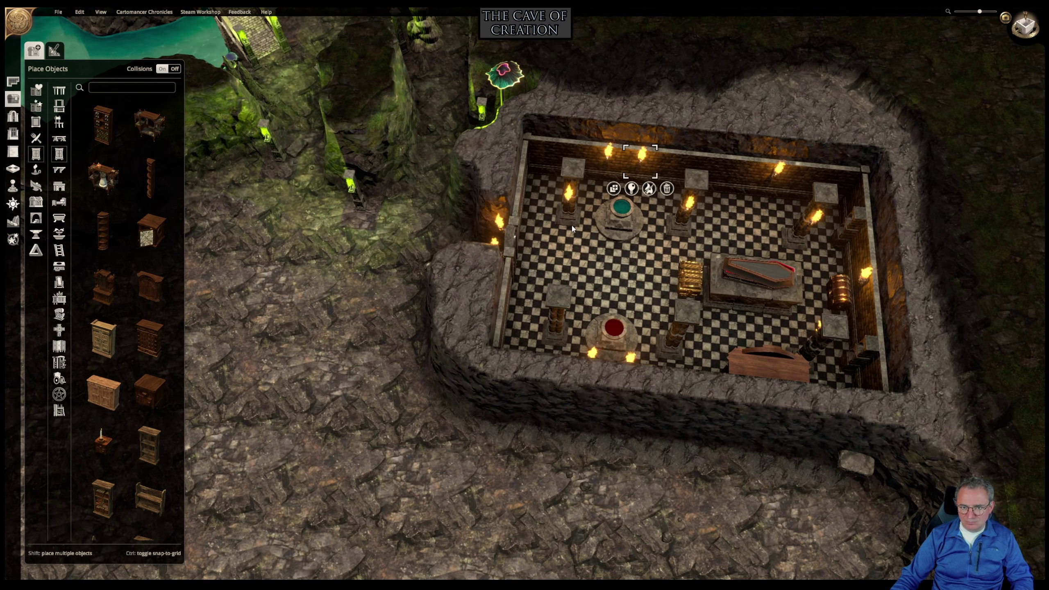
left_click(612, 226)
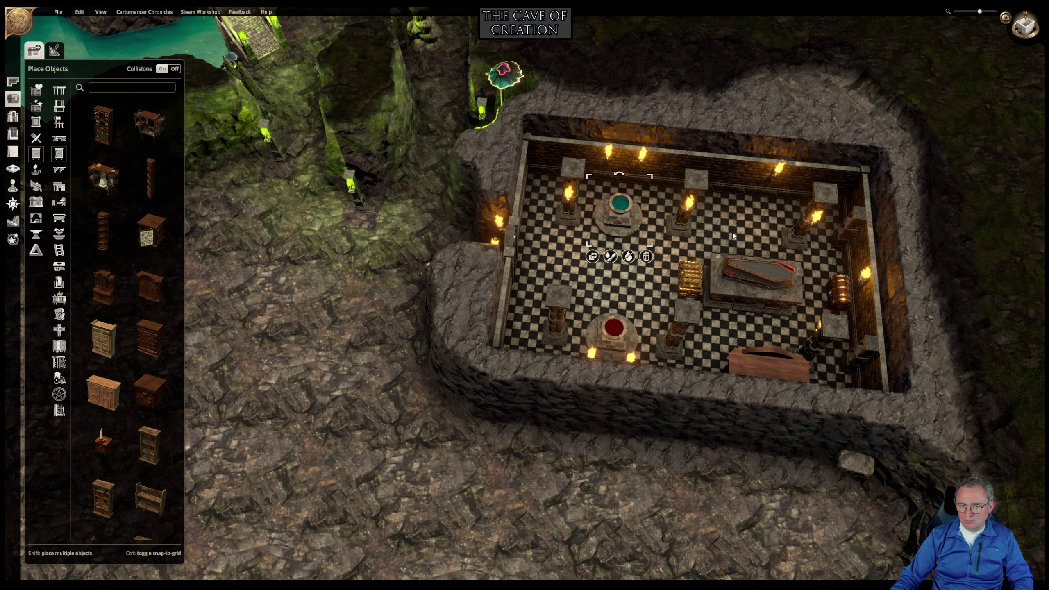
Replace the wall torch beside the coffin, opposite the closet, with a dark wooden chest of drawers between the pillars.
right_click_drag(733, 236, 739, 215)
left_click(762, 159)
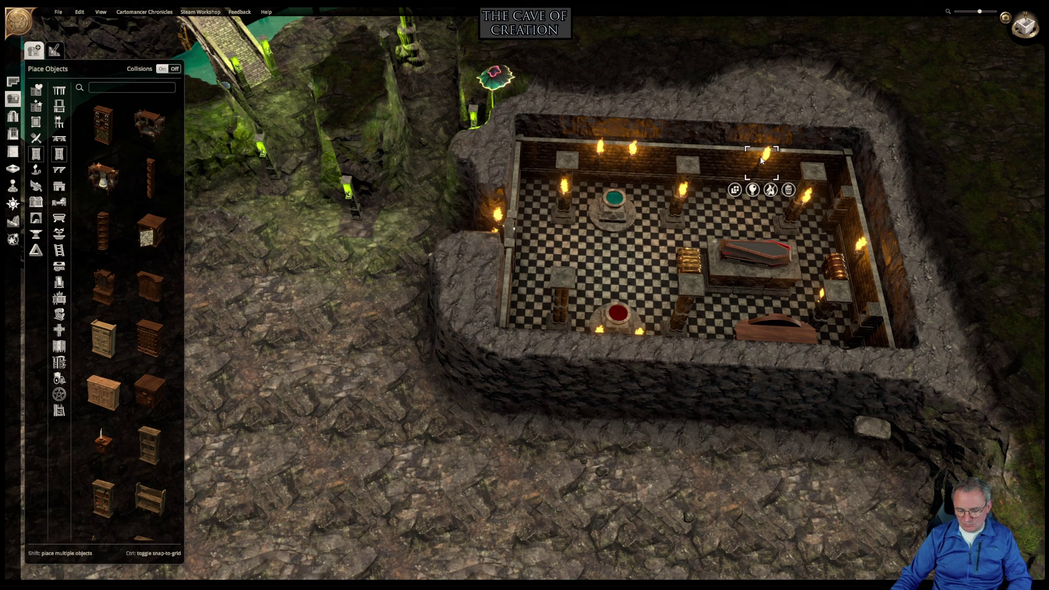
left_click(787, 190)
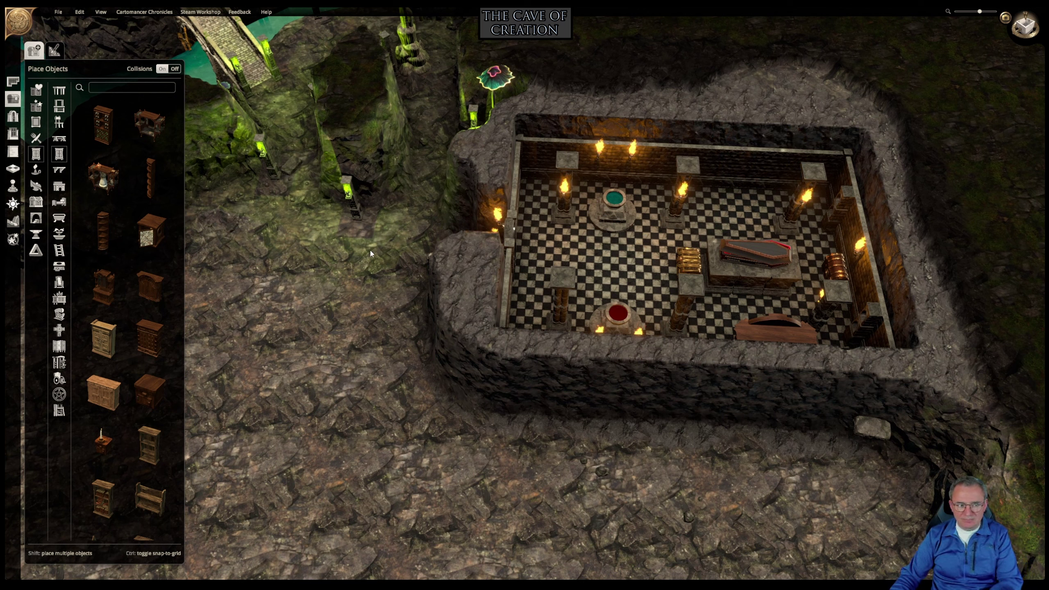
left_click(161, 335)
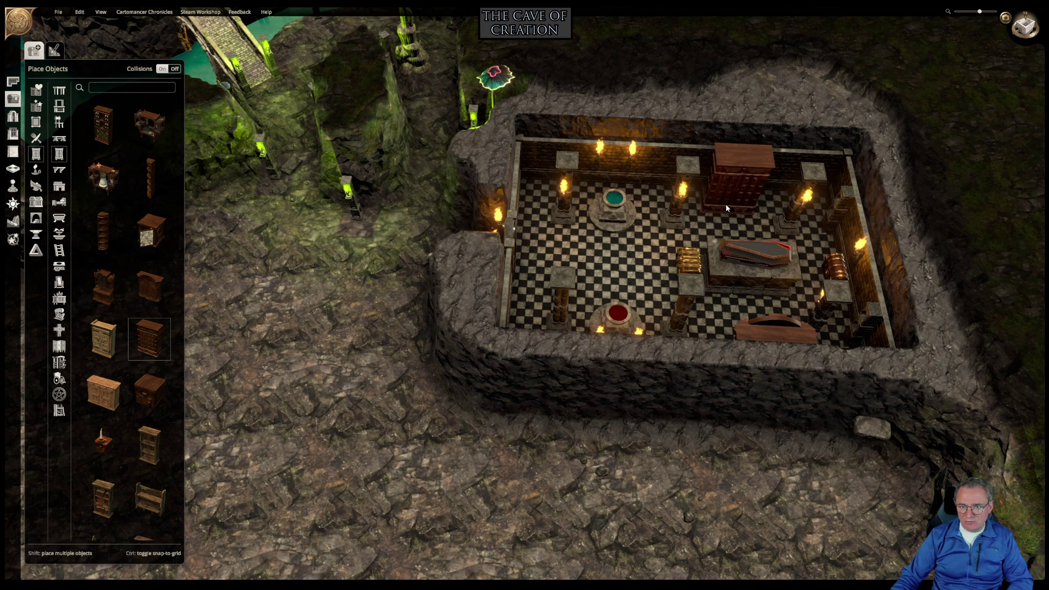
left_click(736, 193)
middle_click_drag(735, 192, 627, 283)
right_click_drag(627, 282, 881, 157)
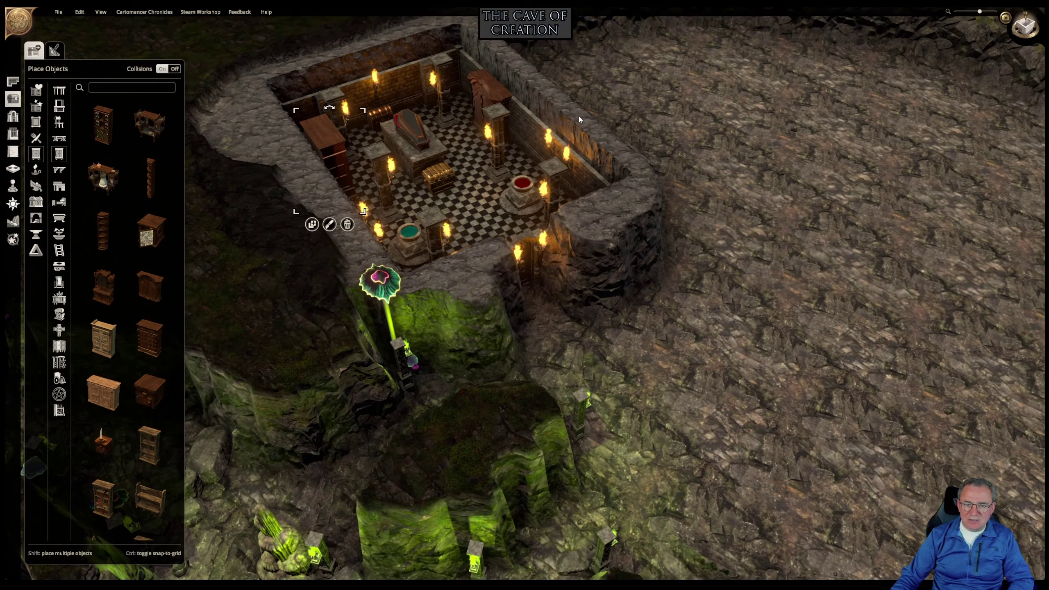
middle_click_drag(579, 115, 699, 249)
right_click_drag(700, 249, 641, 271)
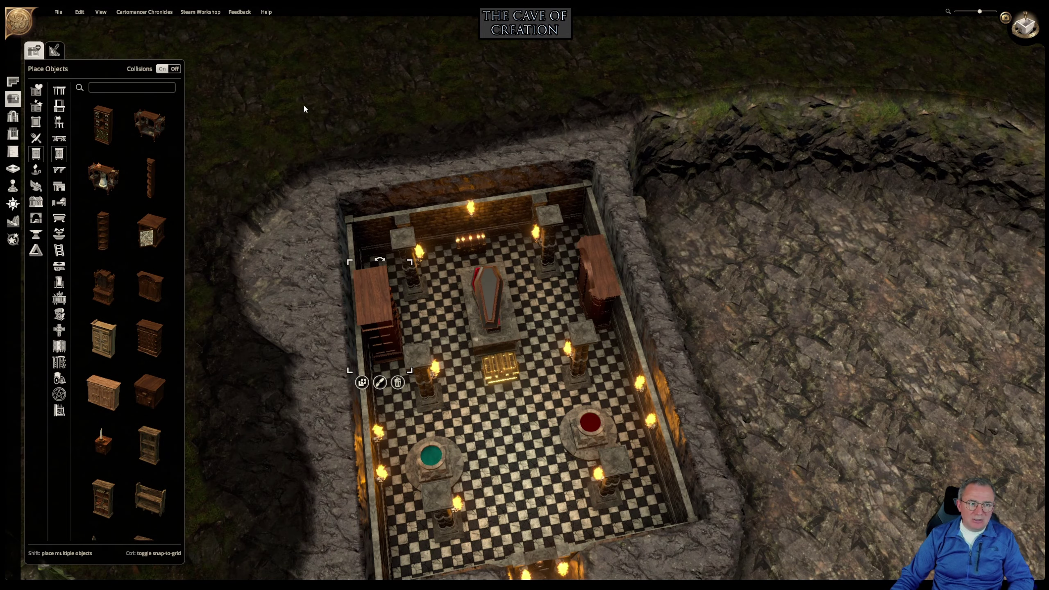
left_click(59, 12)
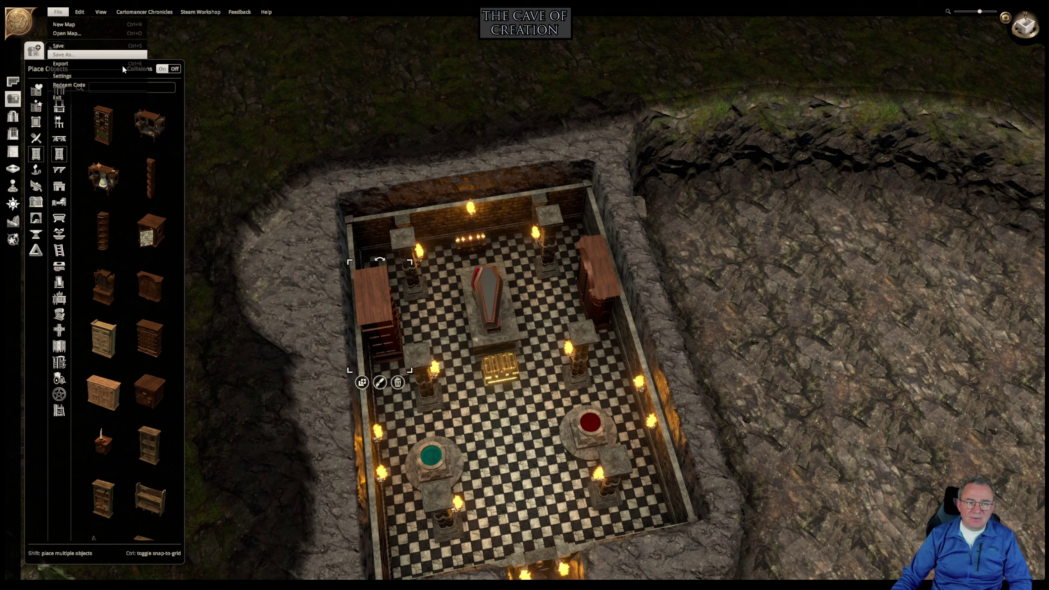
left_click(212, 12)
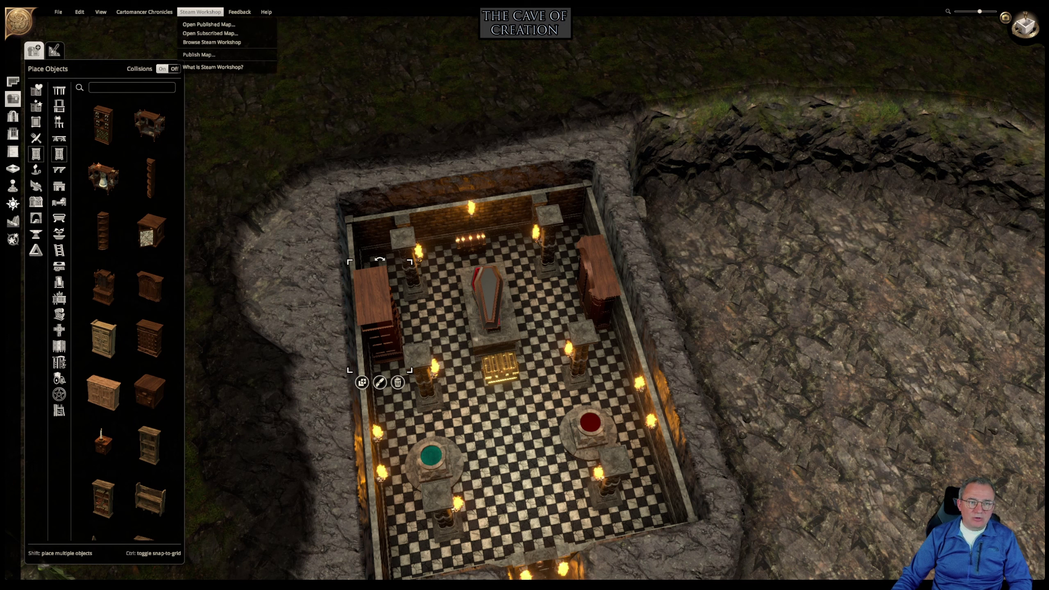
left_click(793, 254)
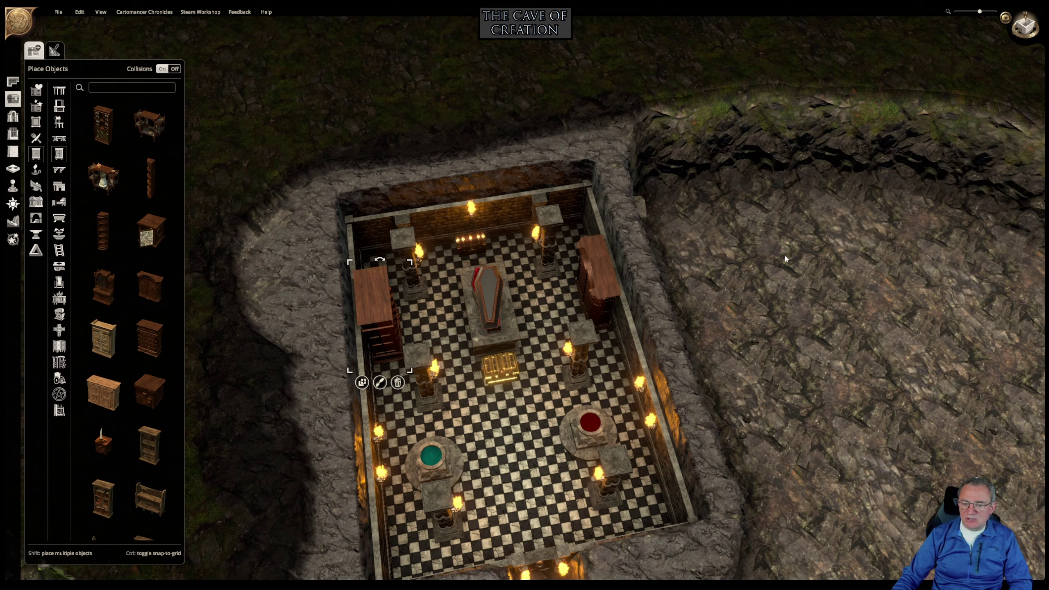
key("ctrl+z")
key("ctrl+y")
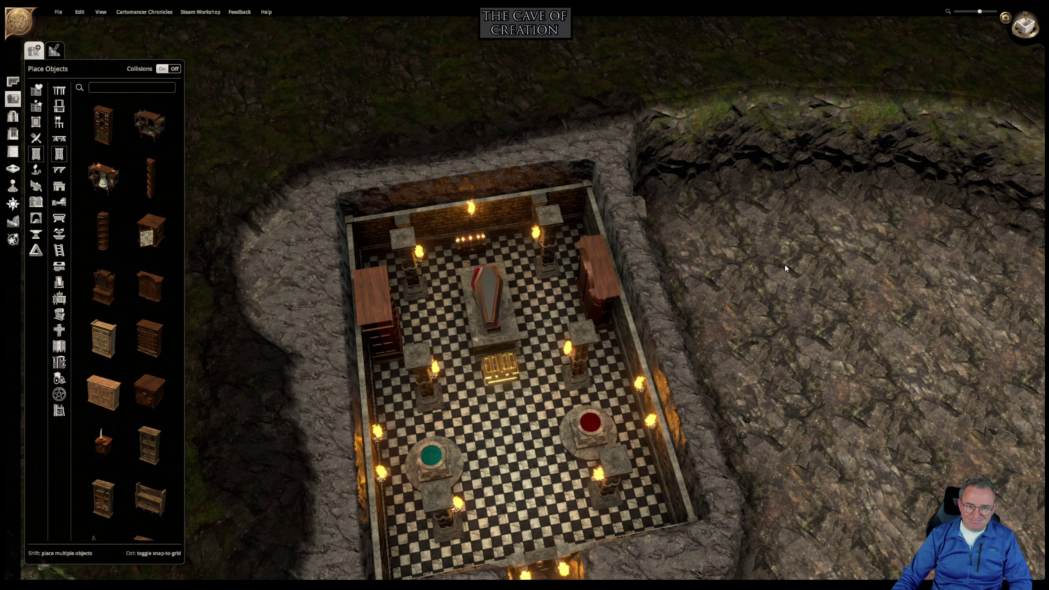
Start publishing the map to the Steam Workshop with an overview of the burial chamber, river and bridge as its thumbnail.
scroll(785, 264, "down", 5)
scroll(786, 264, "down", 2)
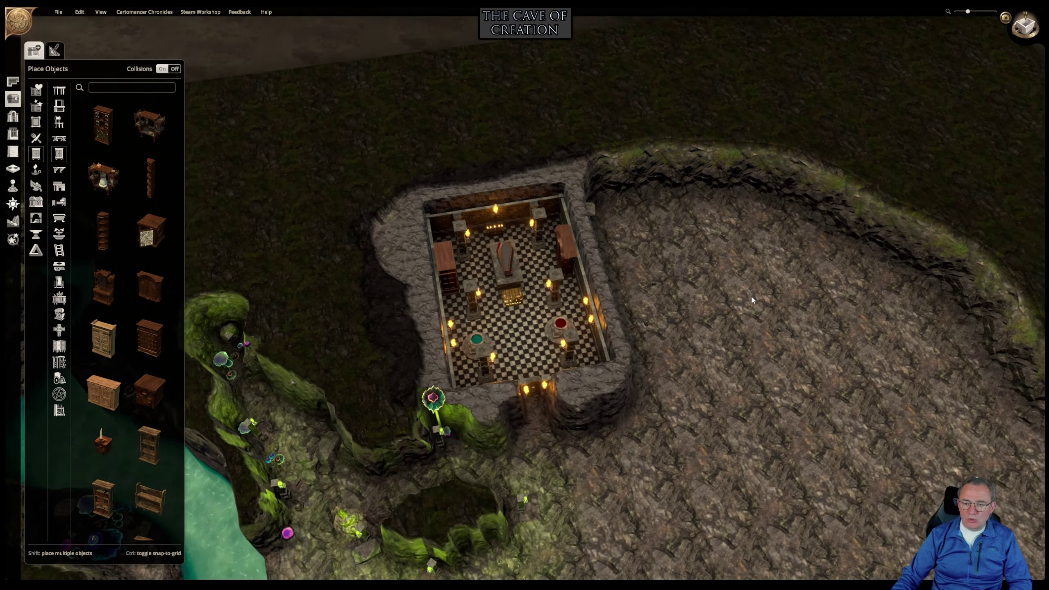
right_click_drag(751, 295, 774, 63)
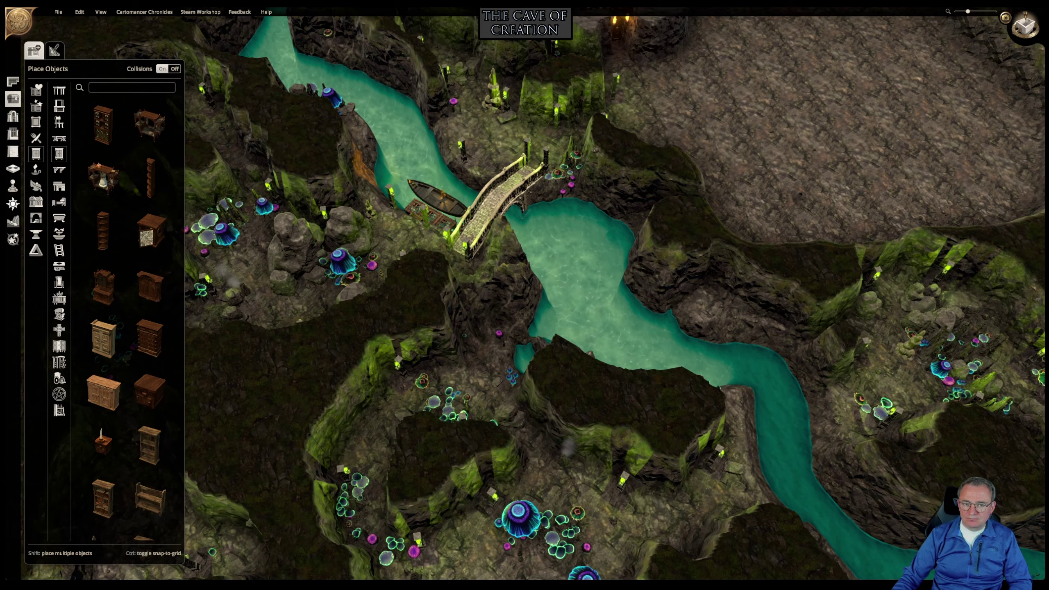
middle_click_drag(666, 125, 899, 135)
right_click_drag(588, 159, 752, 180)
middle_click_drag(751, 180, 784, 168)
right_click_drag(785, 168, 770, 176)
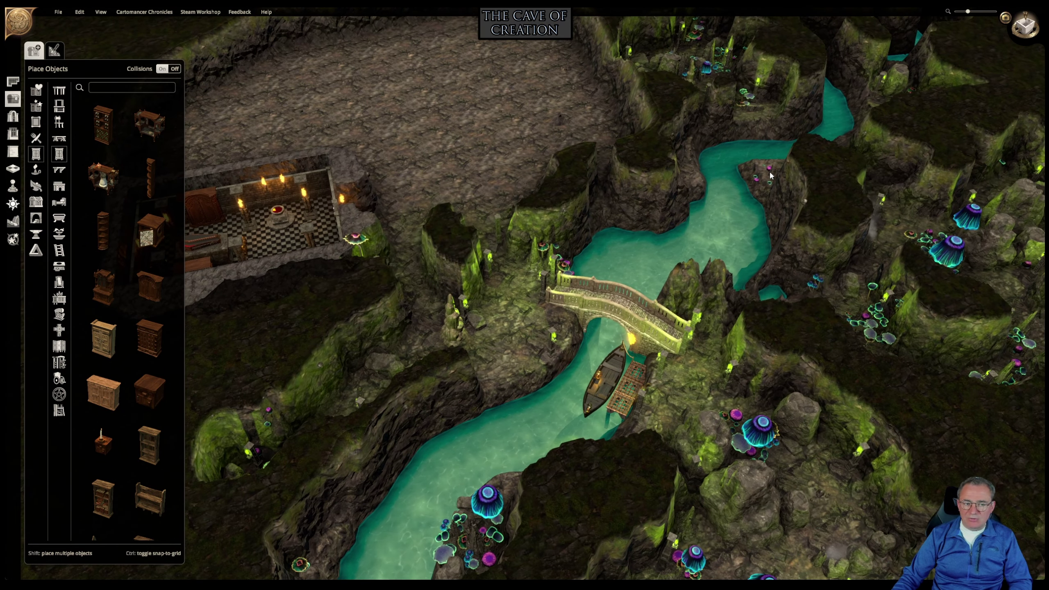
left_click(201, 12)
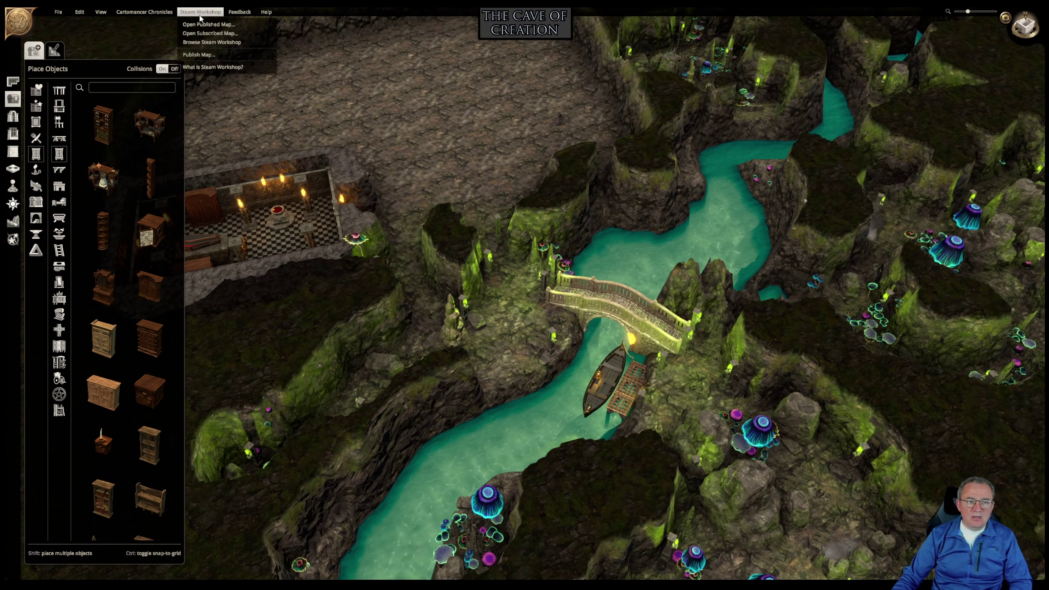
left_click(203, 55)
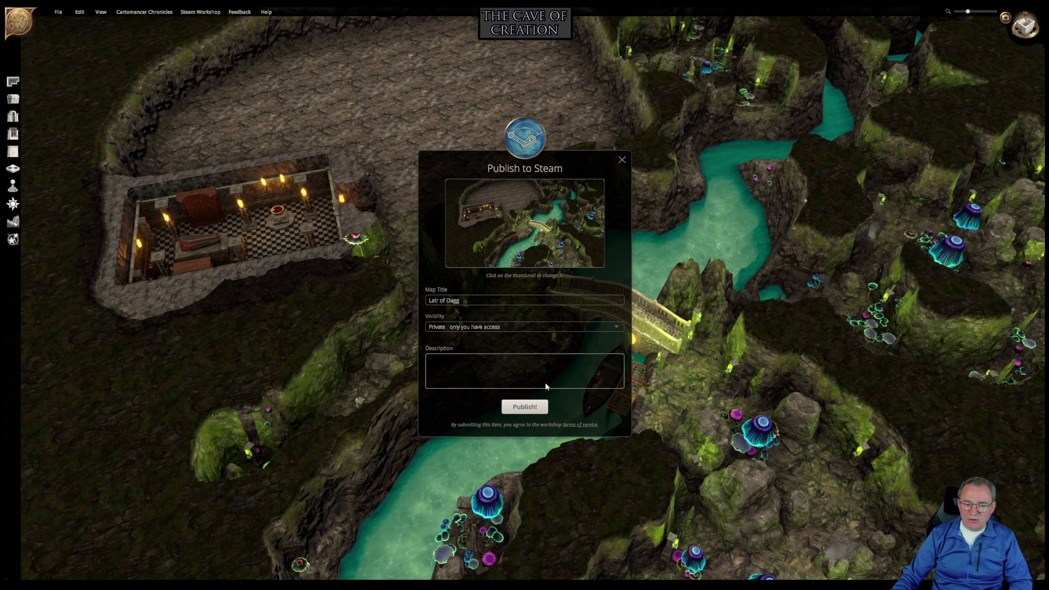
Publish the private map Lair of Dagg with the description "The lair of the evil dark lord Dagg Nabit" and close the Workshop browser.
left_click(525, 407)
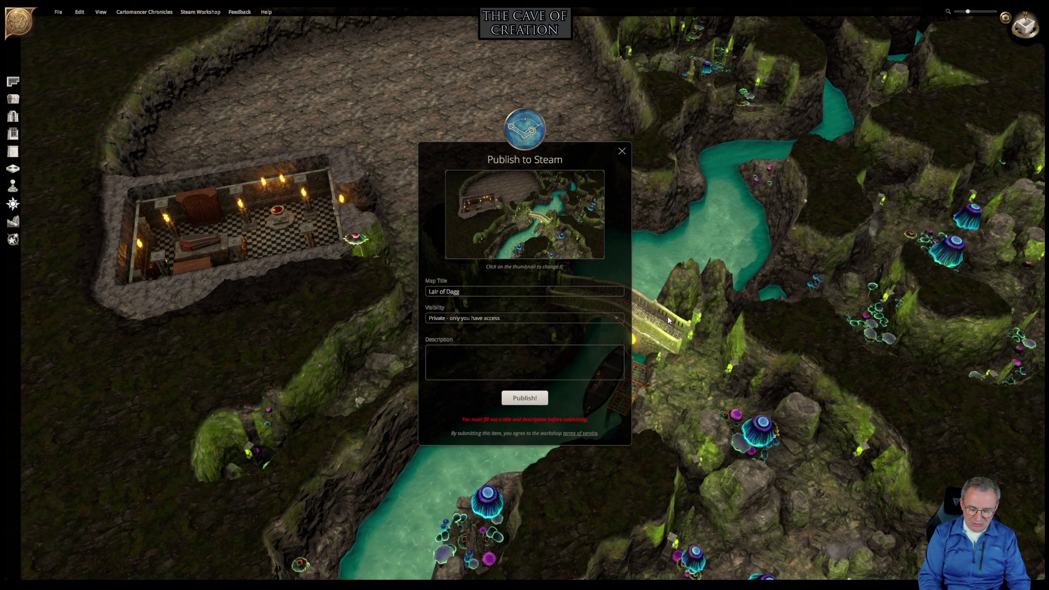
type("The")
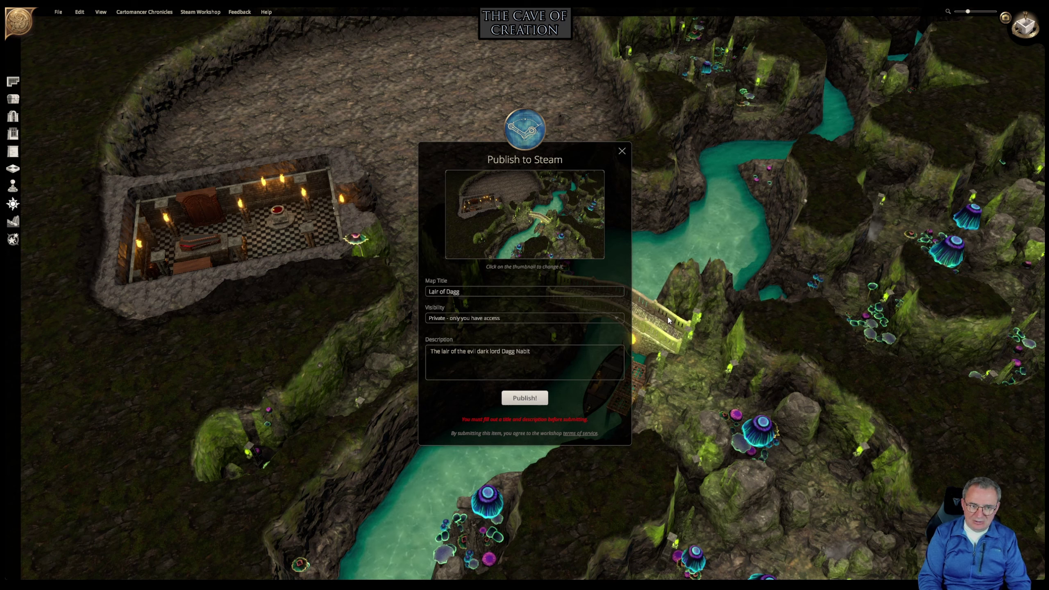
left_click(537, 399)
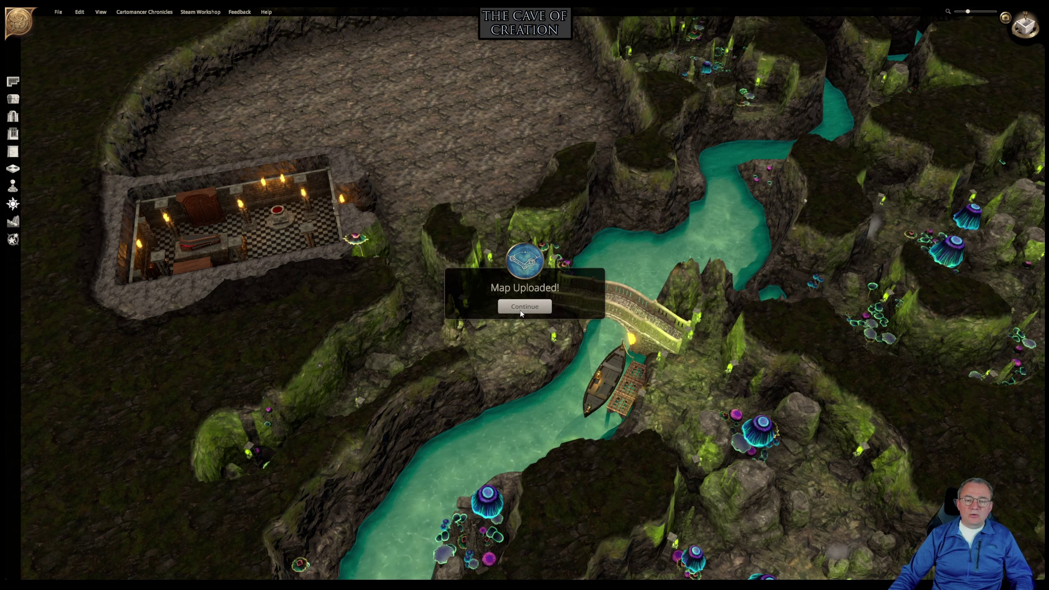
left_click(522, 308)
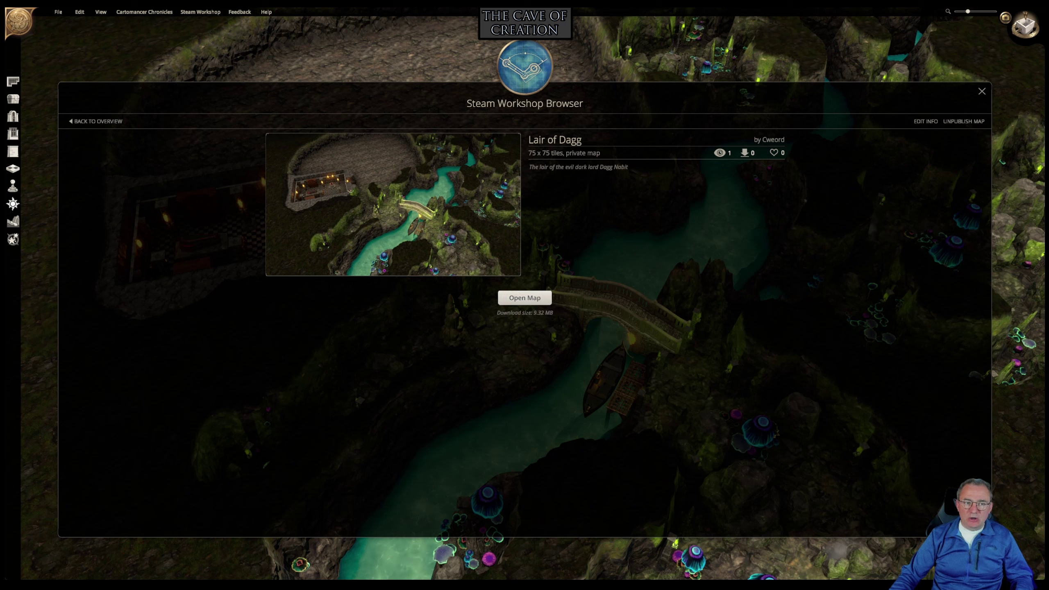
left_click(982, 92)
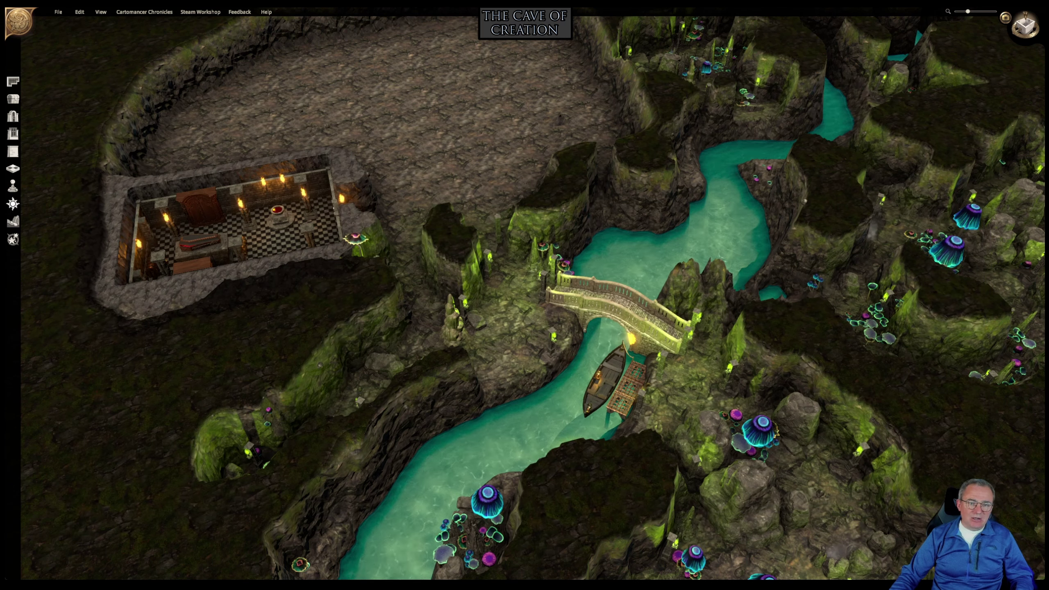